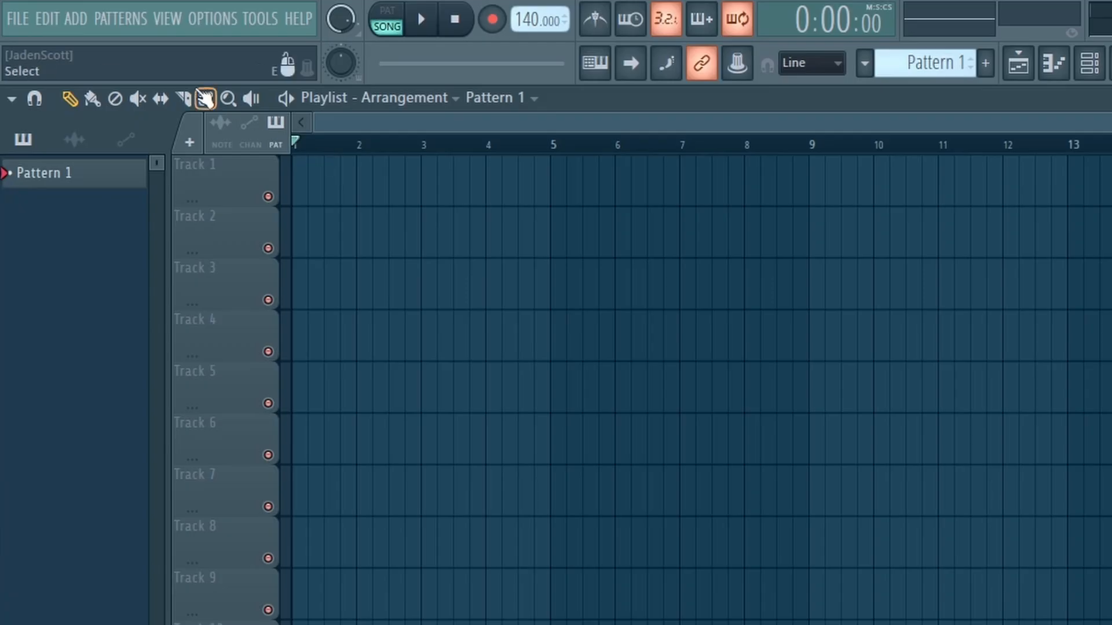
{"action": "left_click", "coordinate": [22, 21]}
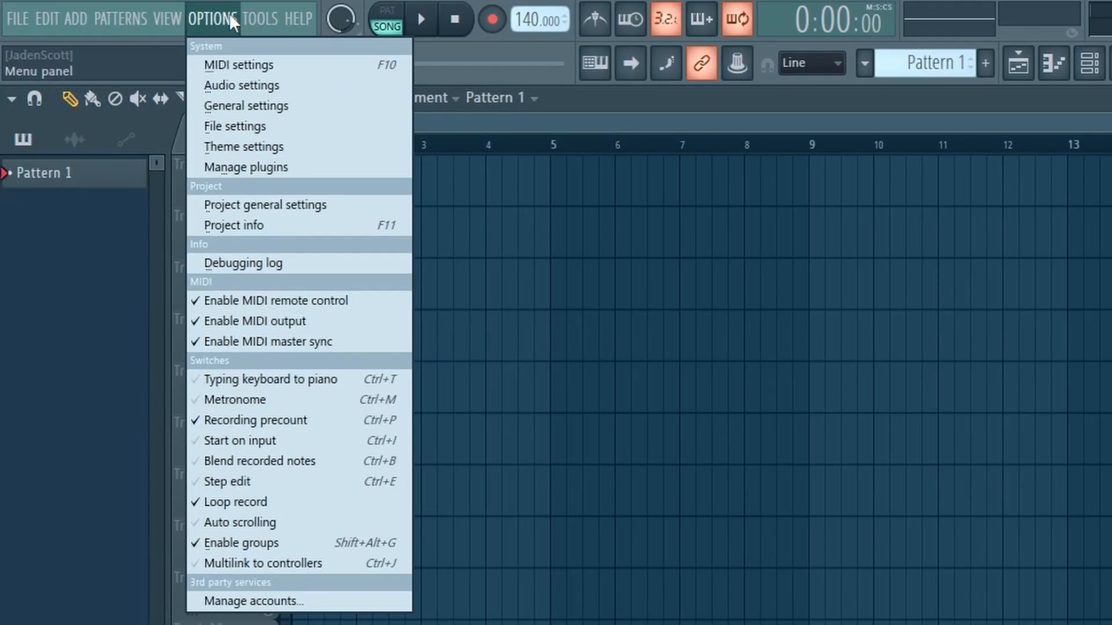
{"action": "left_click", "coordinate": [229, 18]}
{"action": "left_click", "coordinate": [229, 17]}
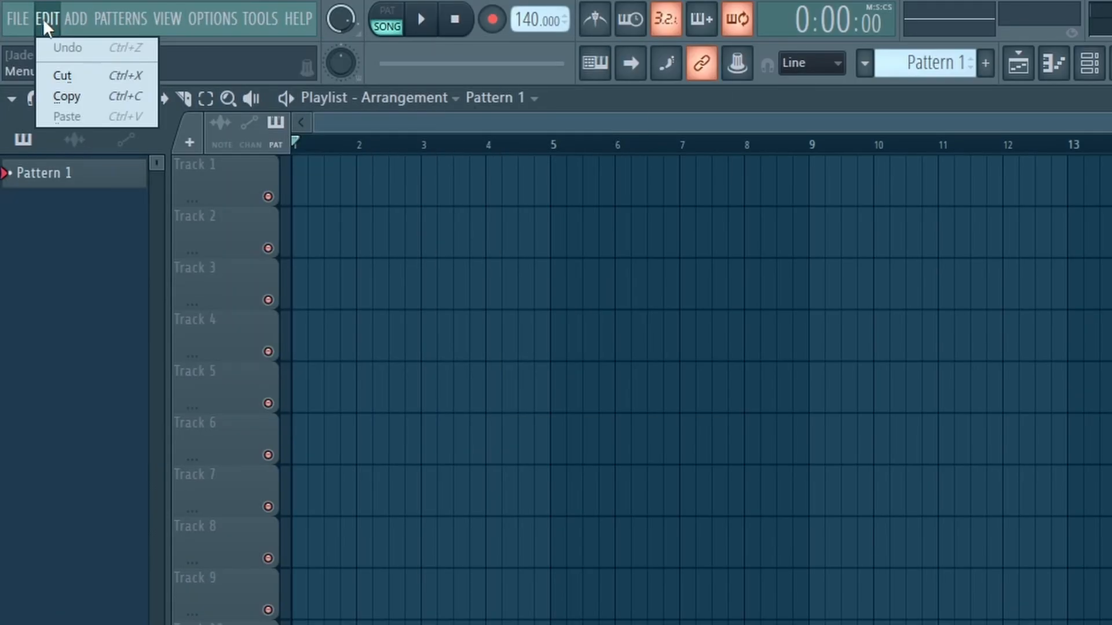
{"action": "left_click", "coordinate": [28, 15]}
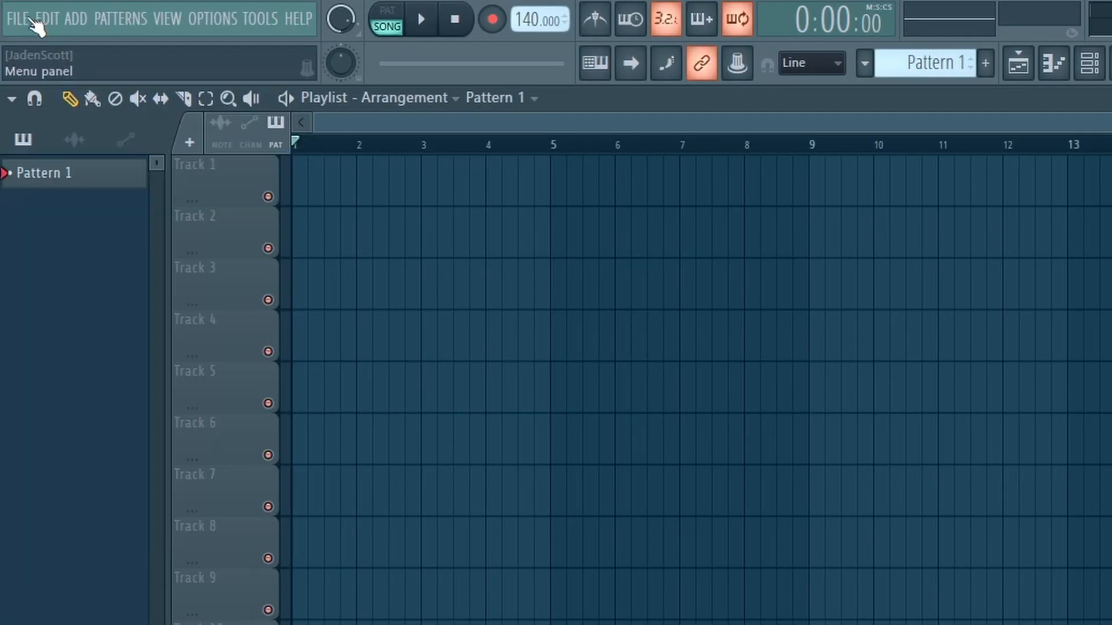
Look over the project export formats, open the wave file export's save dialog, and dismiss it without saving.
{"action": "left_click", "coordinate": [16, 19]}
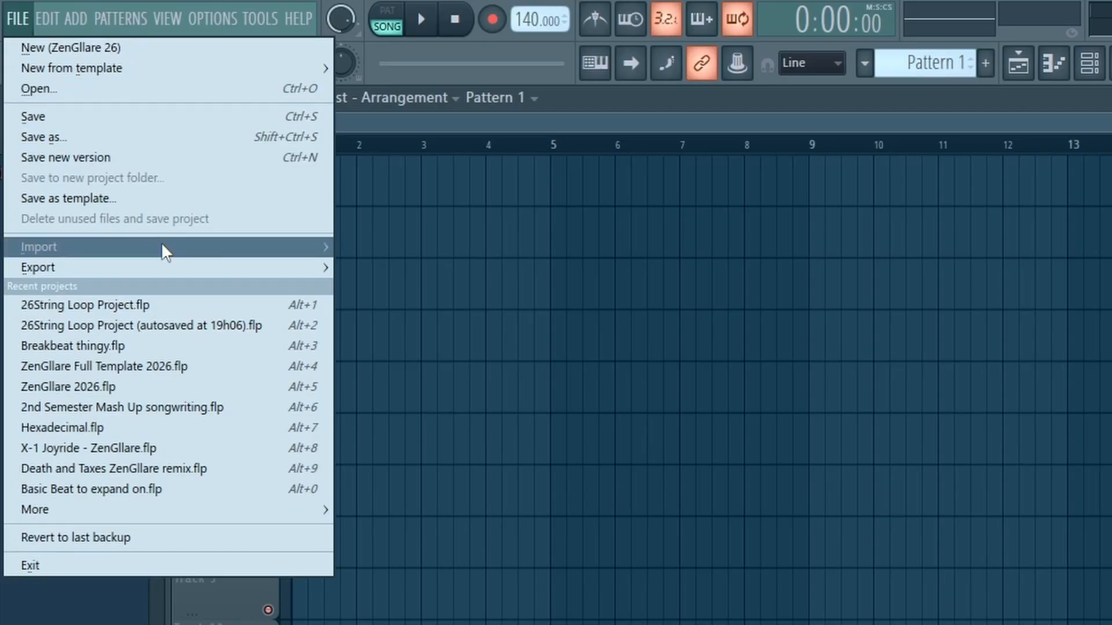
{"action": "mouse_move", "coordinate": [318, 245]}
{"action": "mouse_move", "coordinate": [206, 267]}
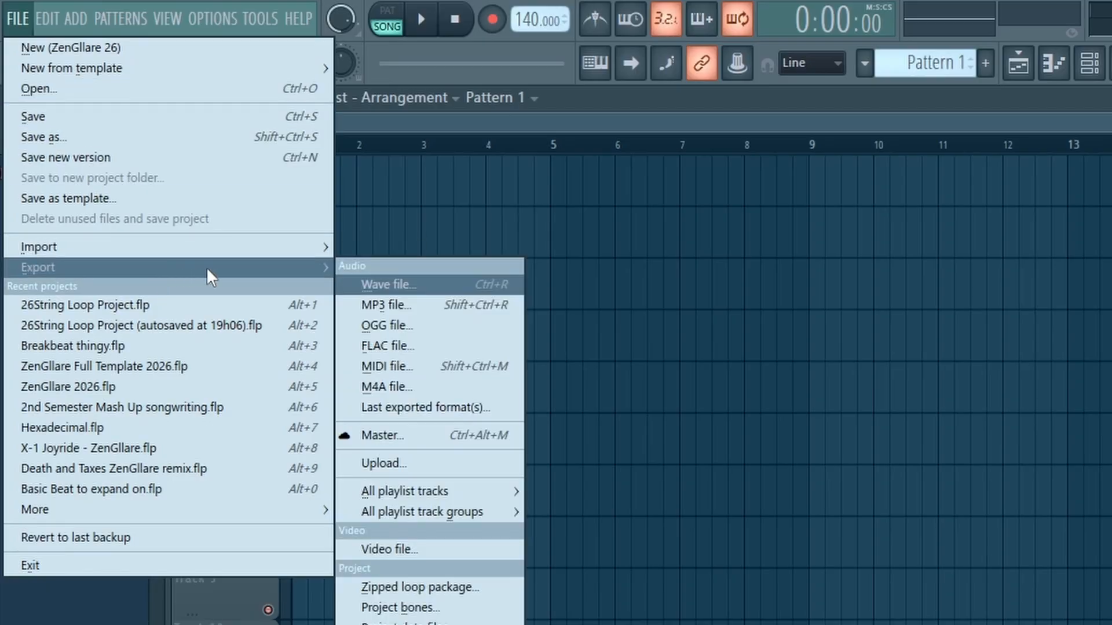
{"action": "left_click", "coordinate": [429, 283]}
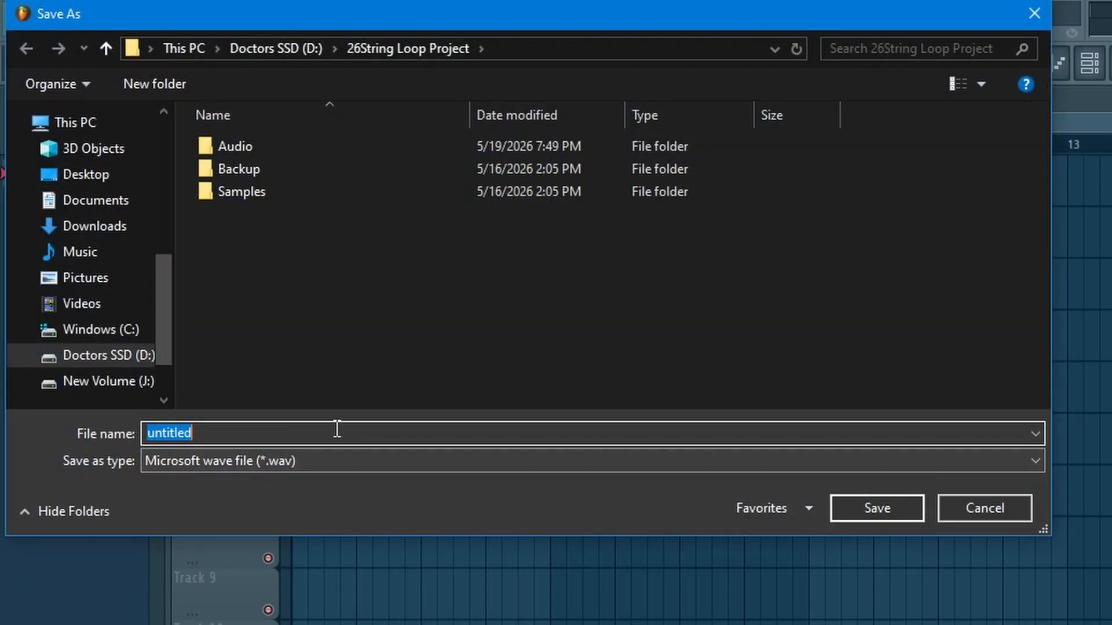
{"action": "left_click_drag", "start_coordinate": [517, 5], "coordinate": [908, 62]}
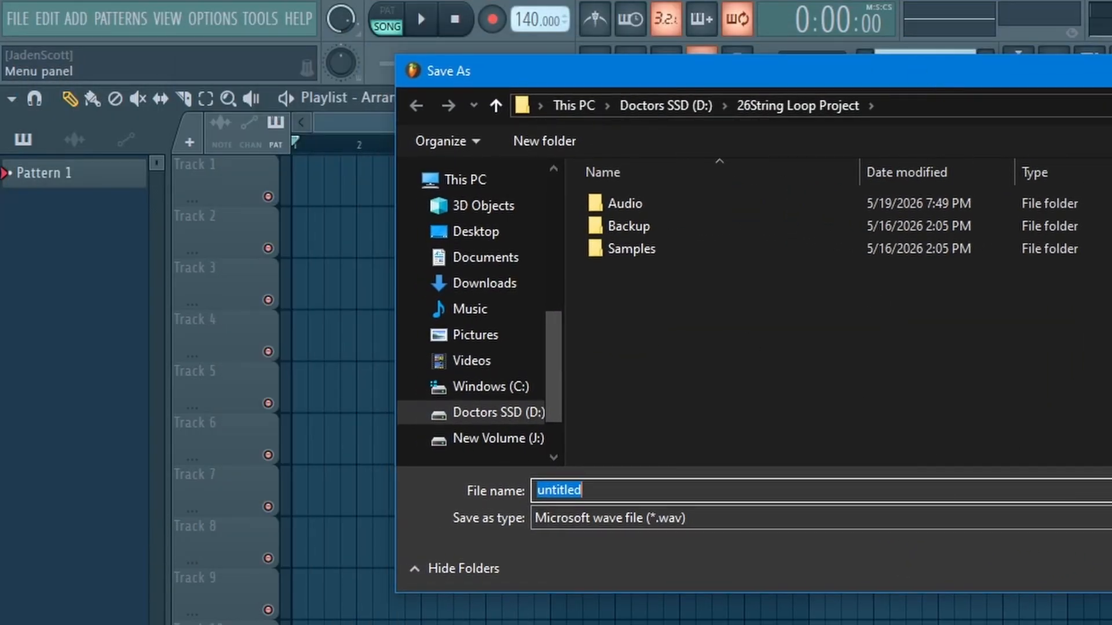
{"action": "key", "text": "Escape"}
Open the audio settings and review the available input/output devices, keeping FL Studio ASIO.
{"action": "left_click", "coordinate": [18, 19]}
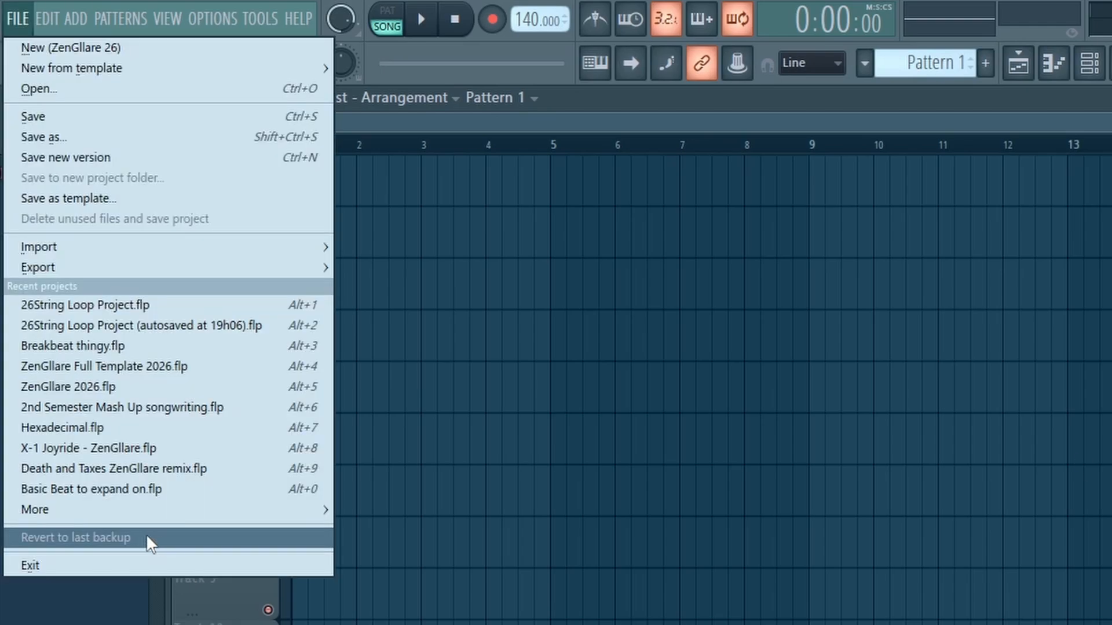
{"action": "mouse_move", "coordinate": [209, 13]}
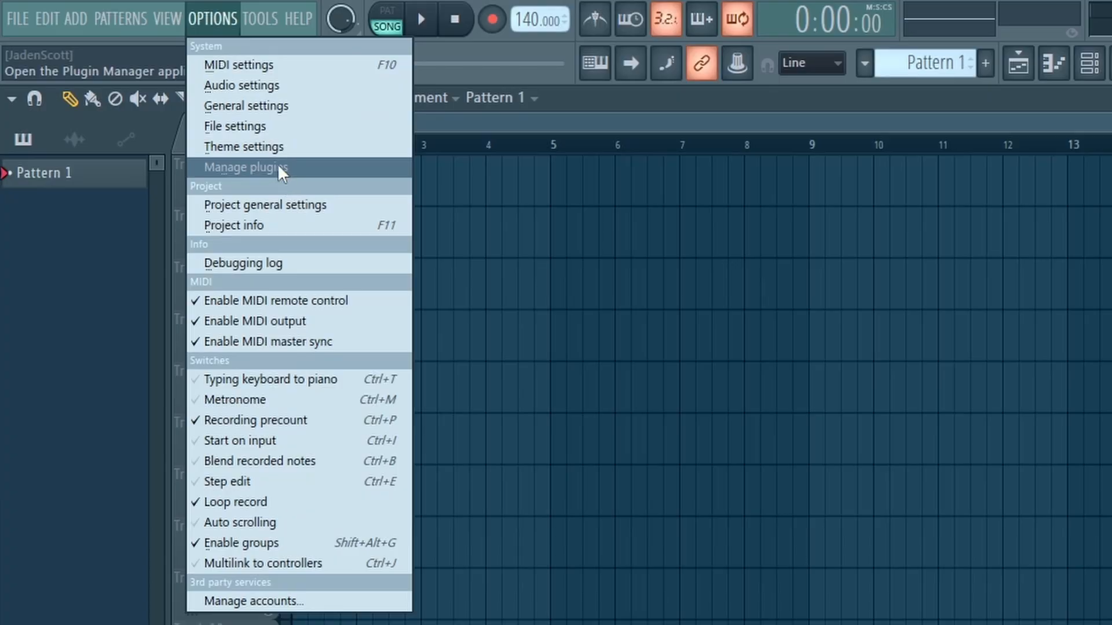
{"action": "left_click", "coordinate": [257, 85]}
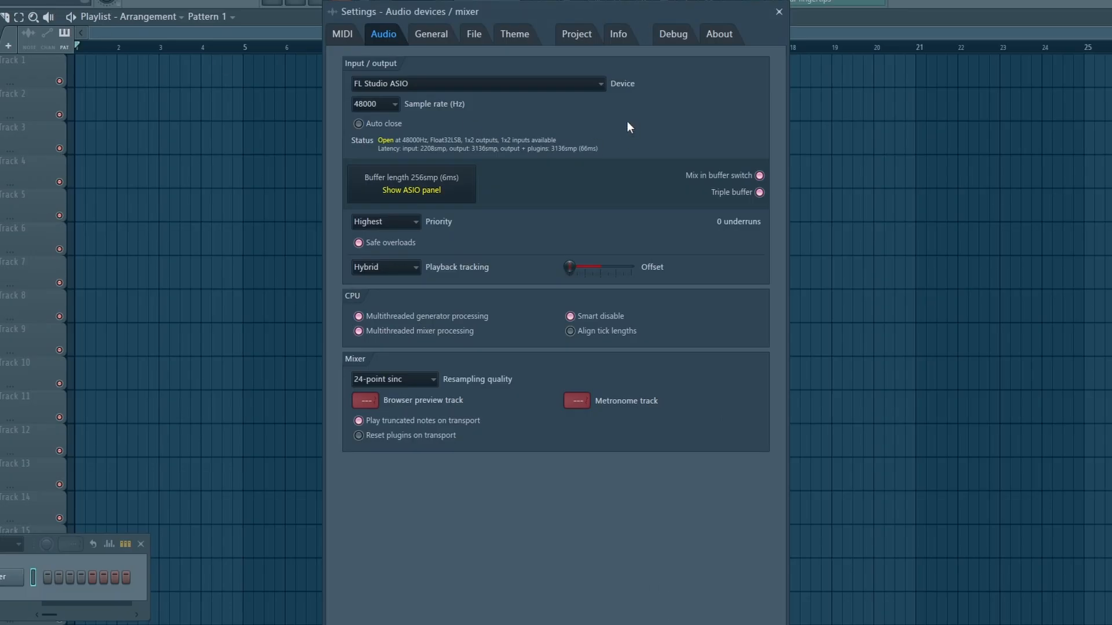
{"action": "left_click", "coordinate": [542, 83]}
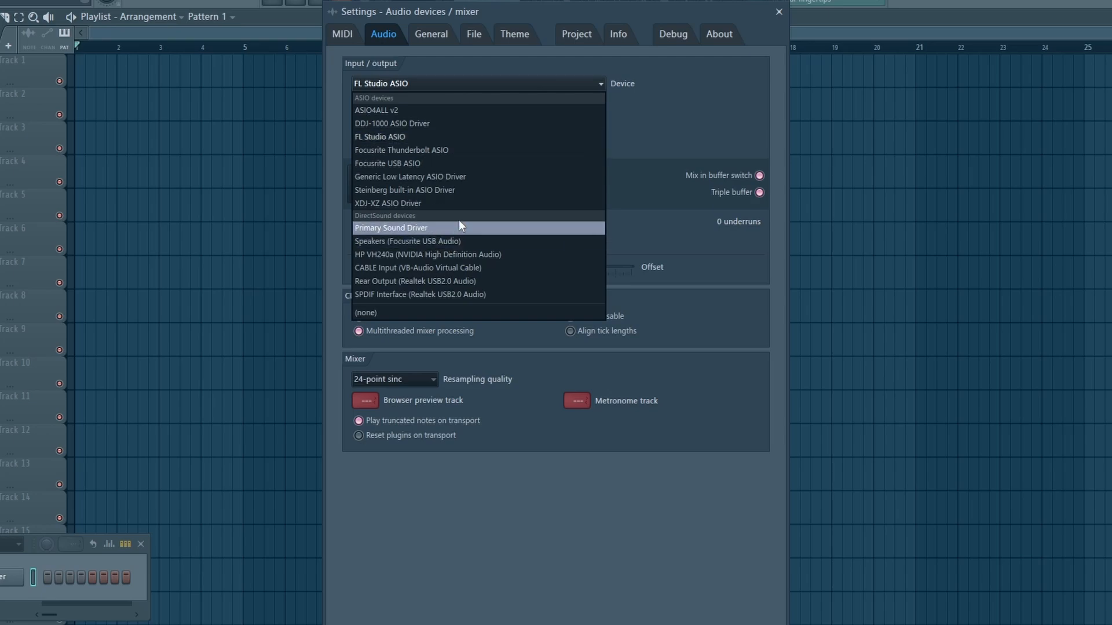
{"action": "left_click", "coordinate": [454, 92]}
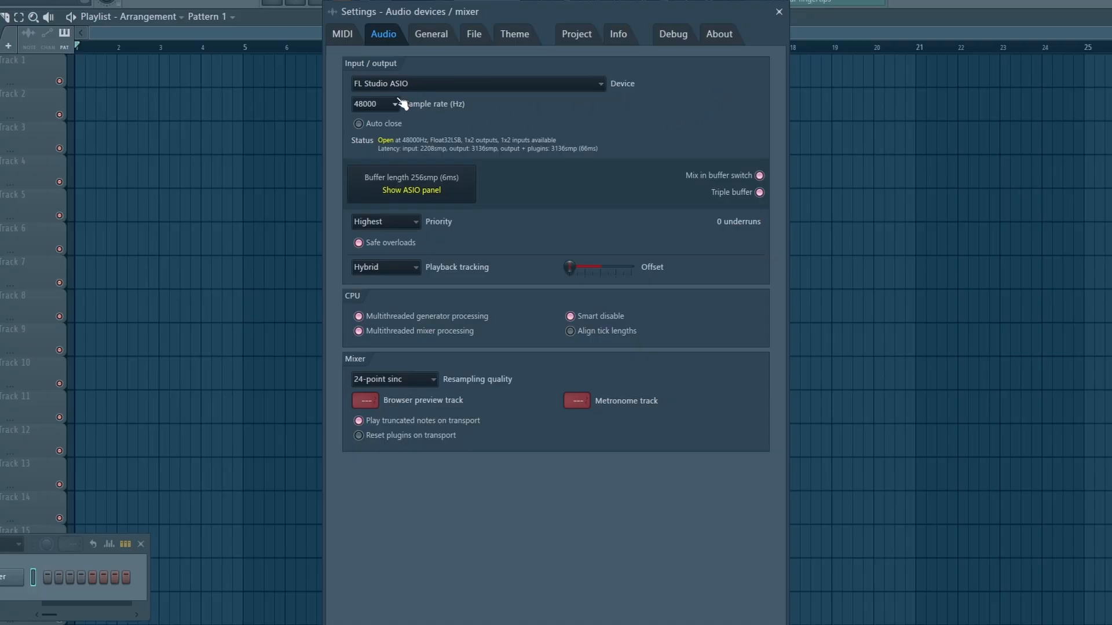
Inspect the output choices in the FL Studio ASIO panel, close it, and check the mixer's resampling quality options.
{"action": "left_click", "coordinate": [434, 178]}
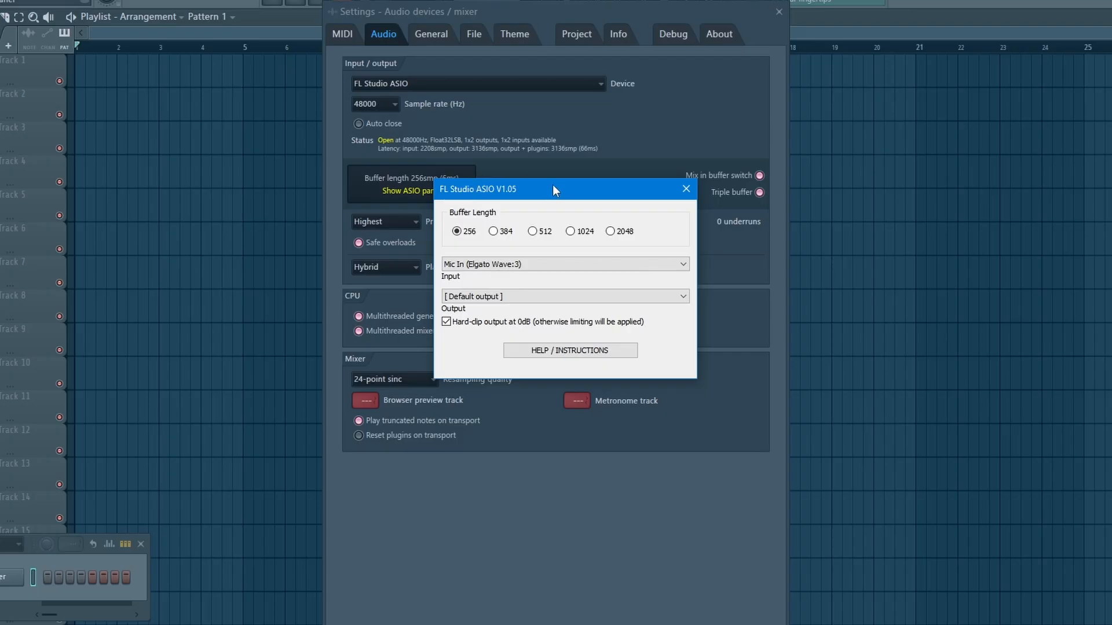
{"action": "left_click_drag", "start_coordinate": [552, 186], "coordinate": [548, 245]}
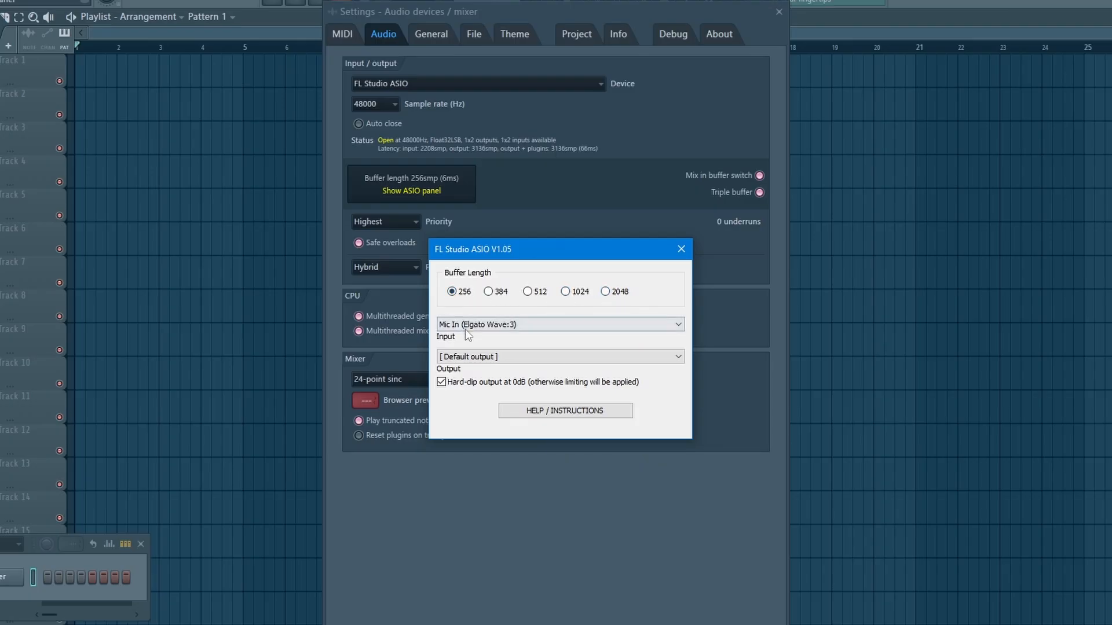
{"action": "left_click", "coordinate": [504, 355]}
{"action": "left_click", "coordinate": [500, 356]}
{"action": "left_click", "coordinate": [680, 253]}
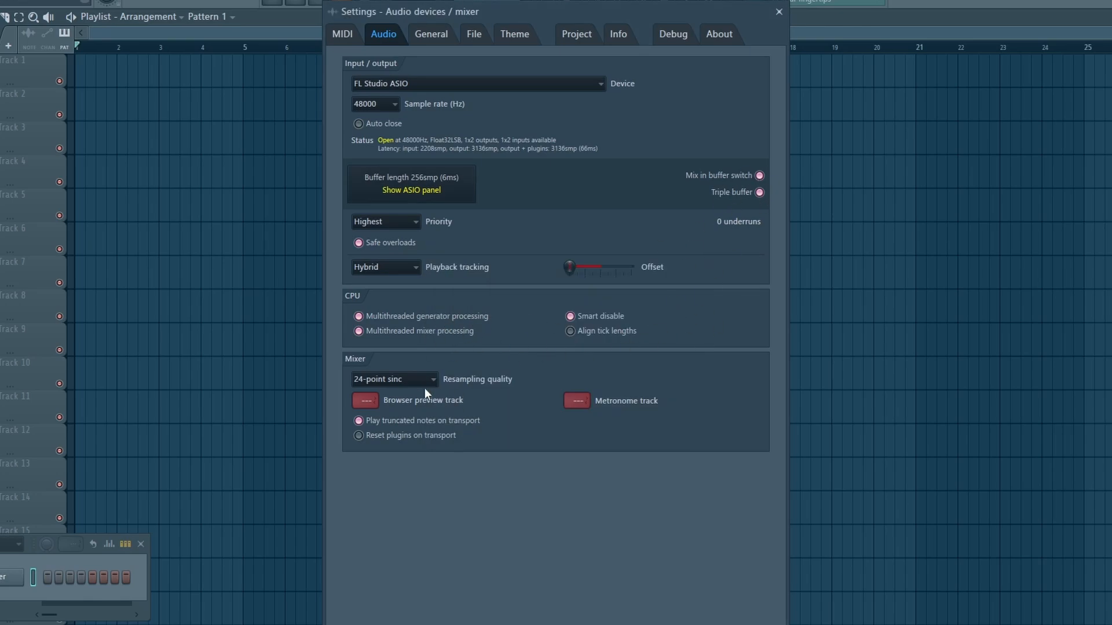
{"action": "left_click", "coordinate": [413, 379]}
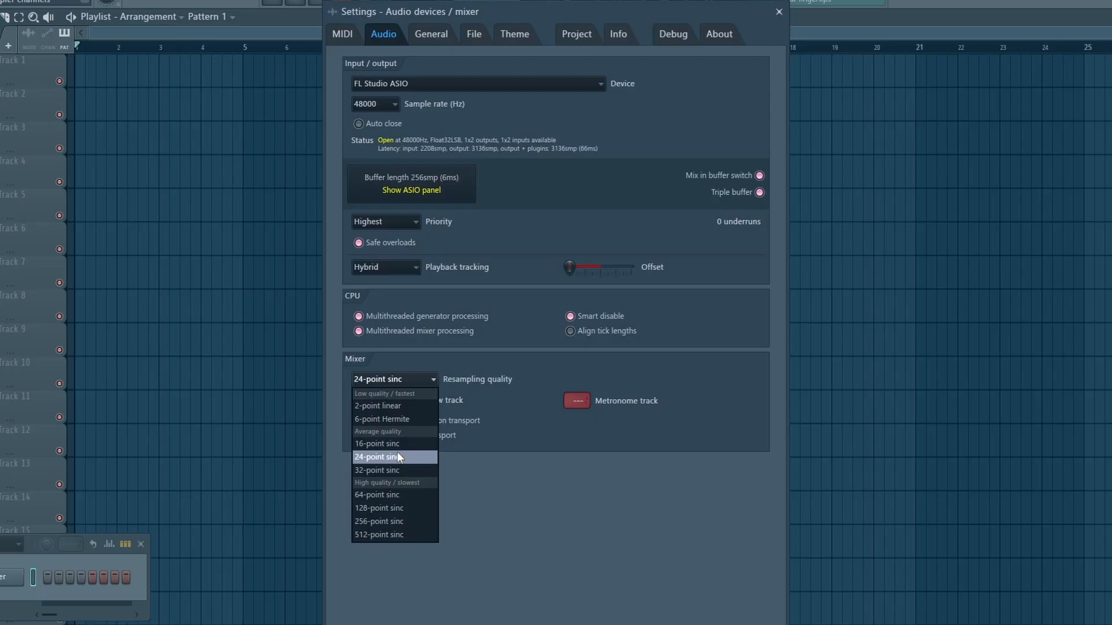
{"action": "left_click", "coordinate": [415, 380]}
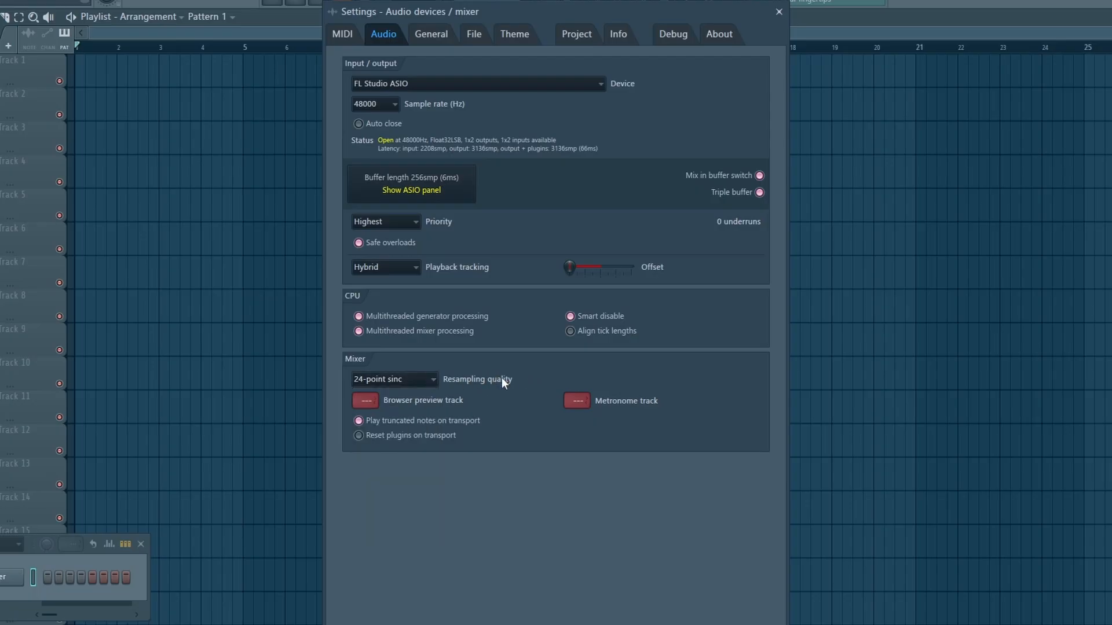
Review the general settings from display and language through undo history to the system and miscellaneous options.
{"action": "left_click", "coordinate": [431, 33]}
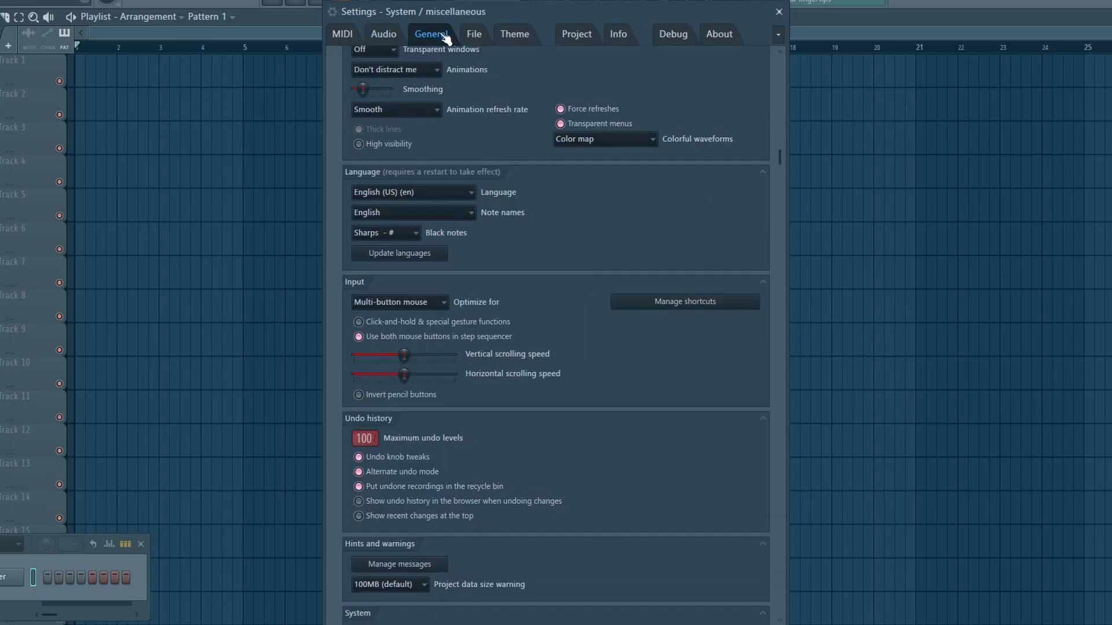
{"action": "scroll", "coordinate": [627, 75], "scroll_direction": "up", "scroll_amount": 3}
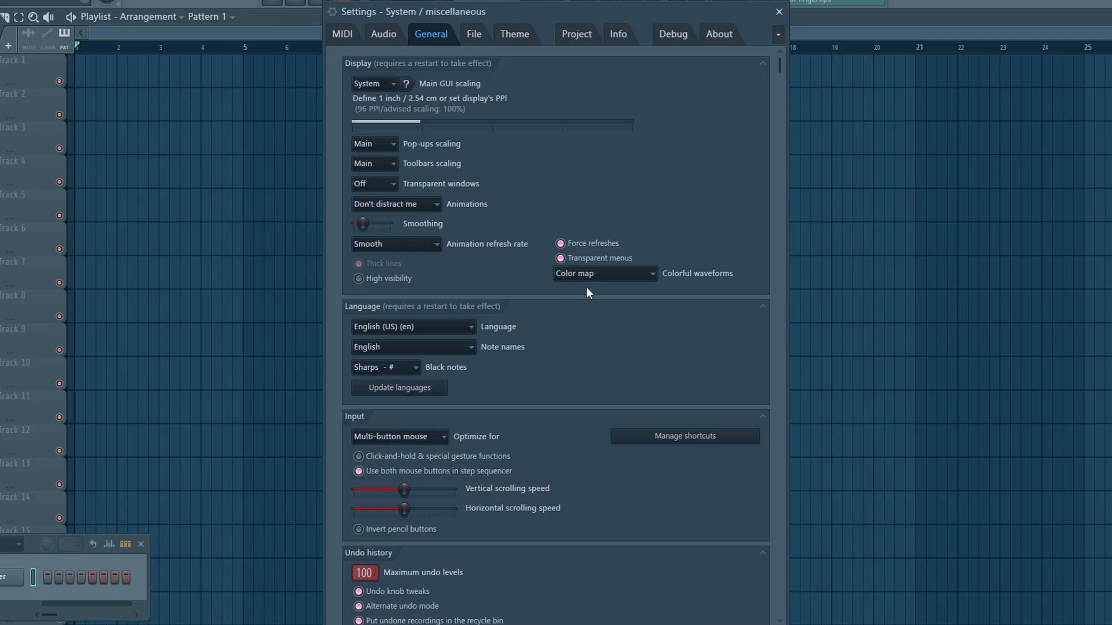
{"action": "scroll", "coordinate": [739, 213], "scroll_direction": "down", "scroll_amount": 4}
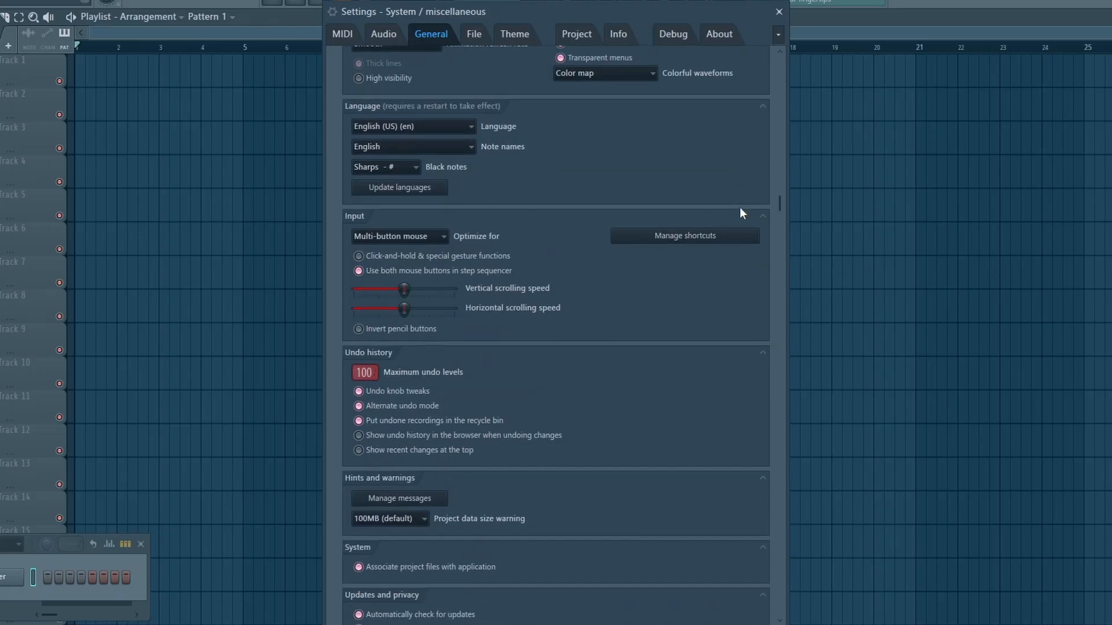
{"action": "scroll", "coordinate": [687, 174], "scroll_direction": "down", "scroll_amount": 2}
{"action": "scroll", "coordinate": [689, 257], "scroll_direction": "down", "scroll_amount": 1}
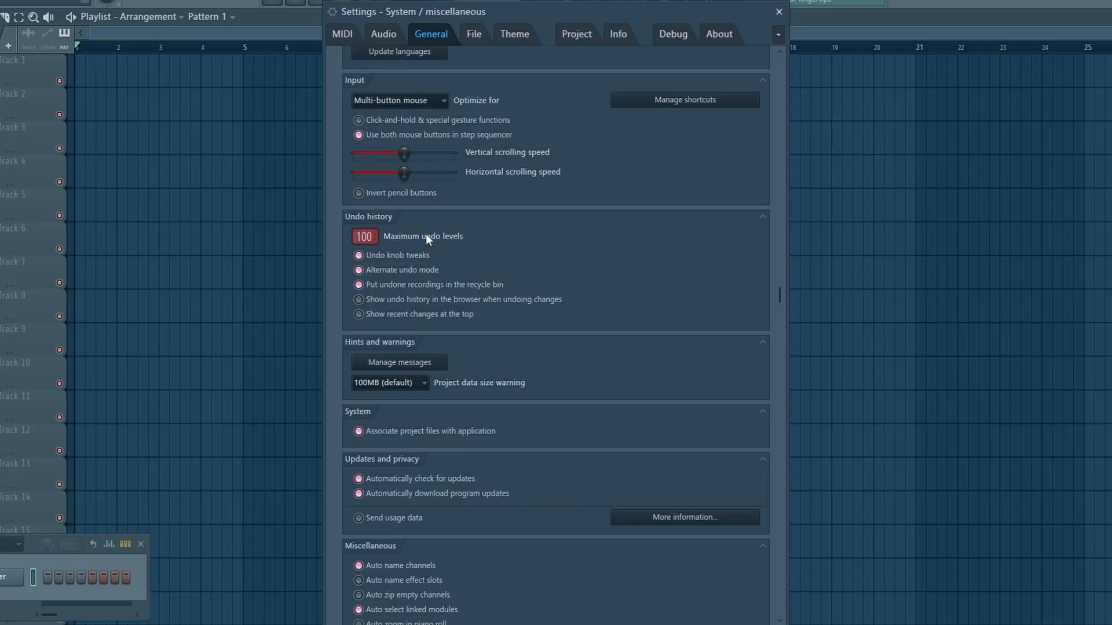
{"action": "scroll", "coordinate": [425, 234], "scroll_direction": "down", "scroll_amount": 1}
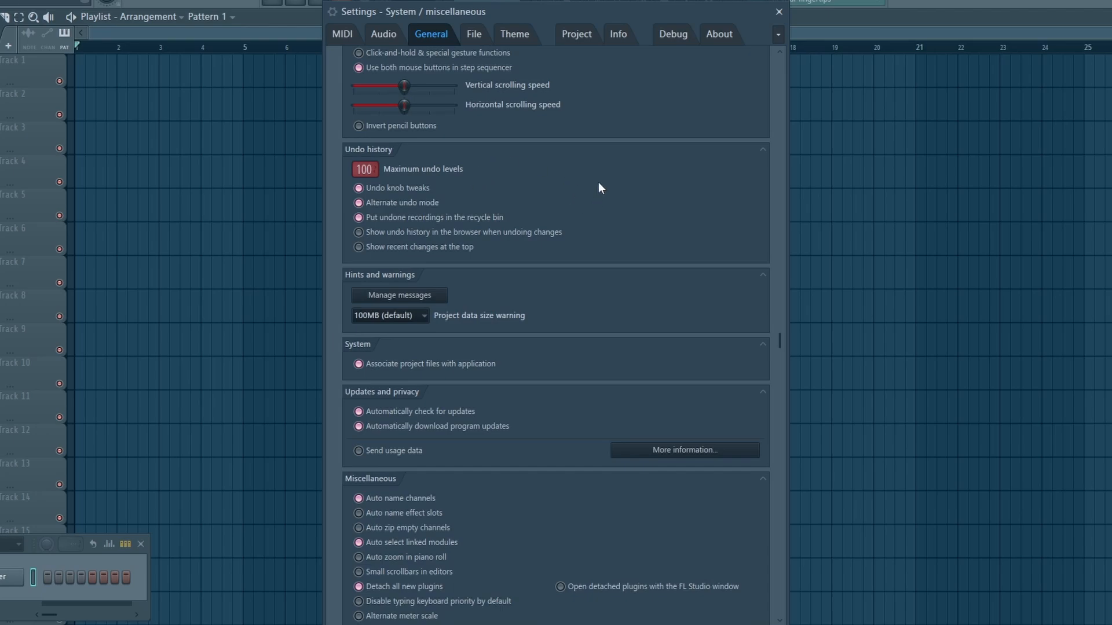
{"action": "scroll", "coordinate": [599, 182], "scroll_direction": "down", "scroll_amount": 2}
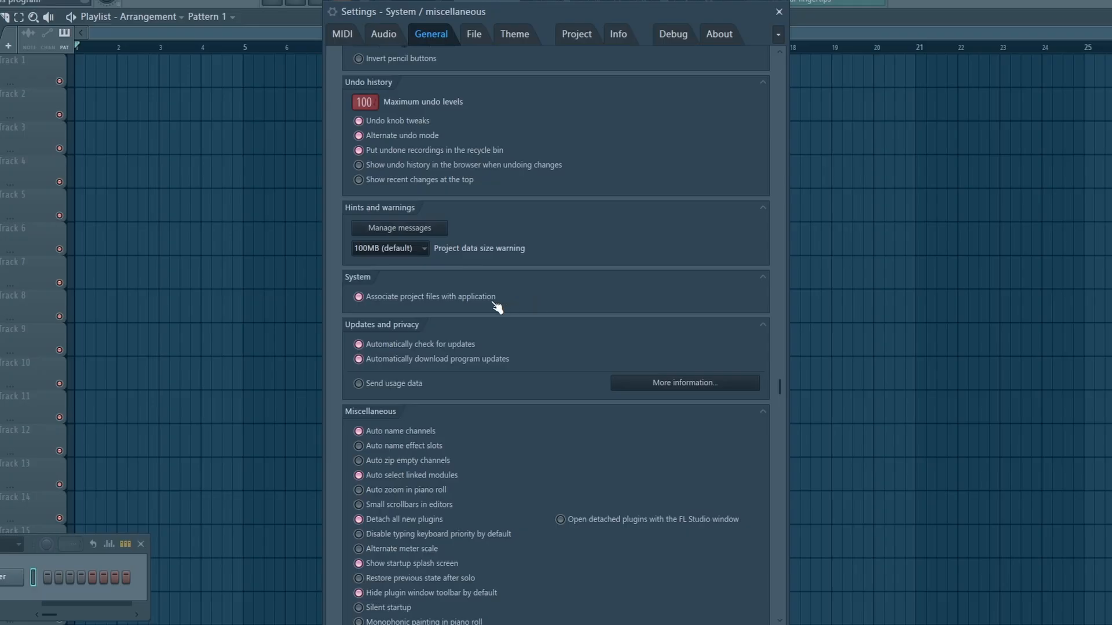
Check the autosave frequency options in the file settings without changing the selection.
{"action": "left_click", "coordinate": [476, 36]}
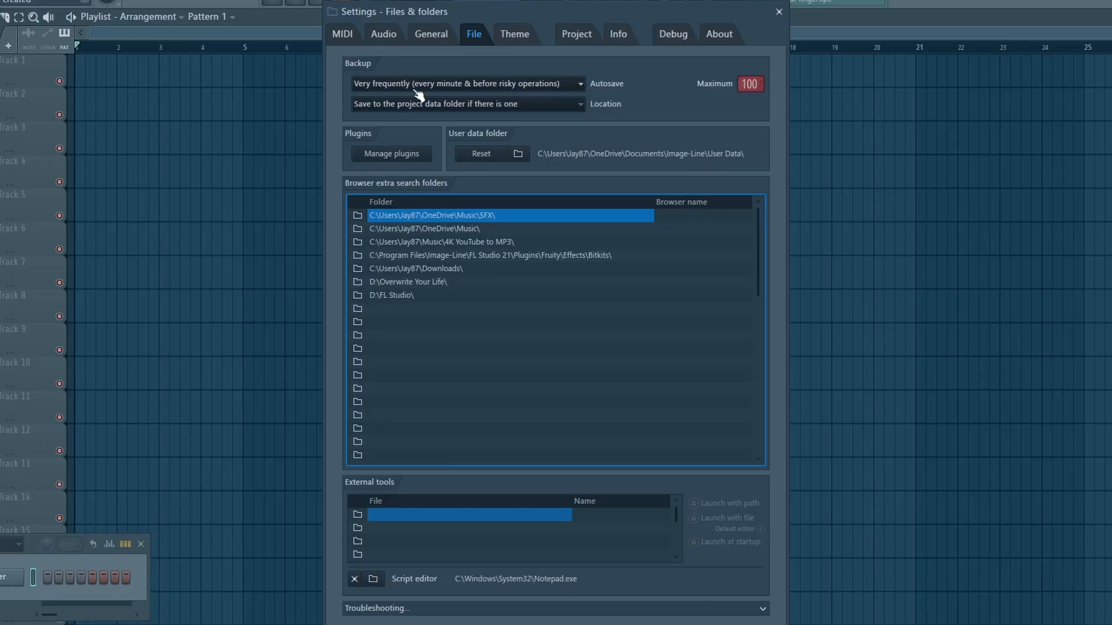
{"action": "left_click", "coordinate": [573, 84]}
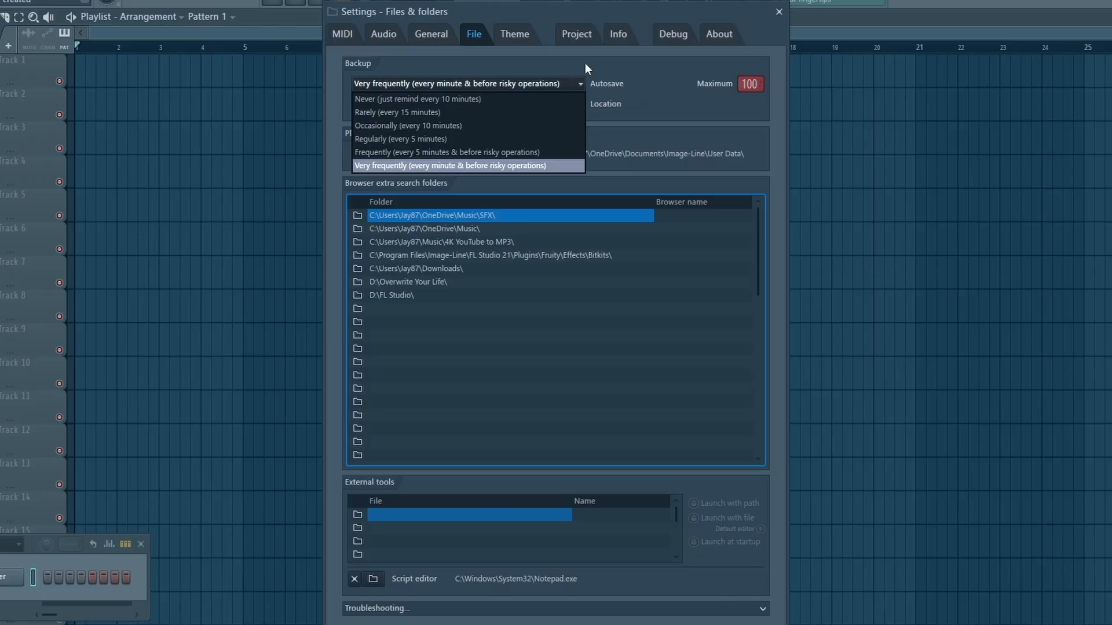
{"action": "left_click", "coordinate": [585, 60]}
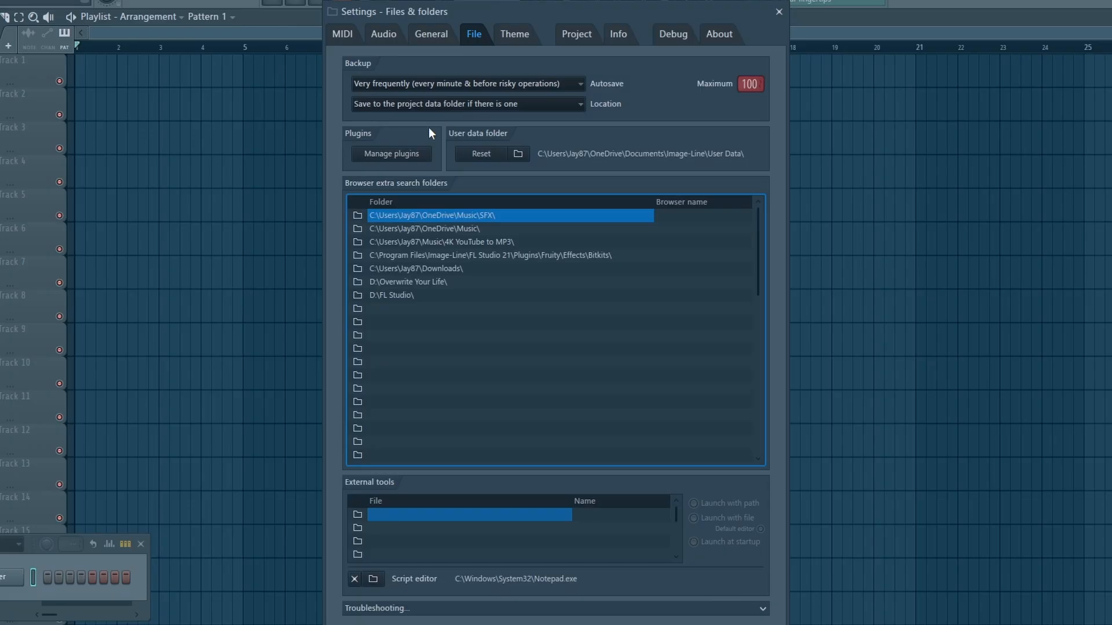
Examine the default template choices in the general settings and the advanced options in the current project's settings.
{"action": "left_click", "coordinate": [430, 36]}
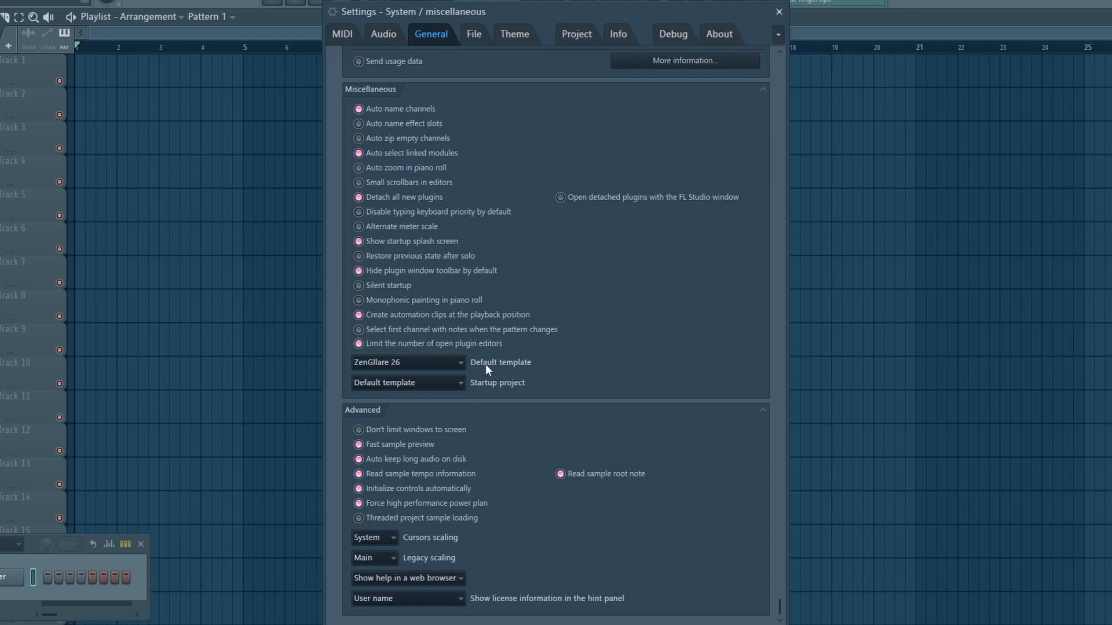
{"action": "left_click", "coordinate": [446, 364]}
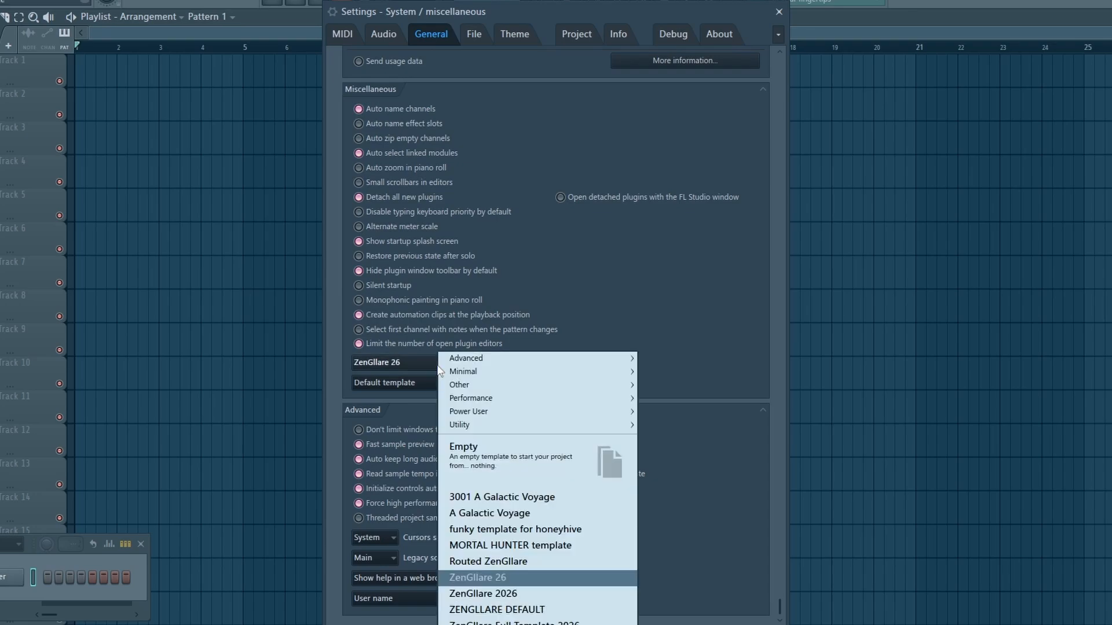
{"action": "left_click", "coordinate": [594, 42]}
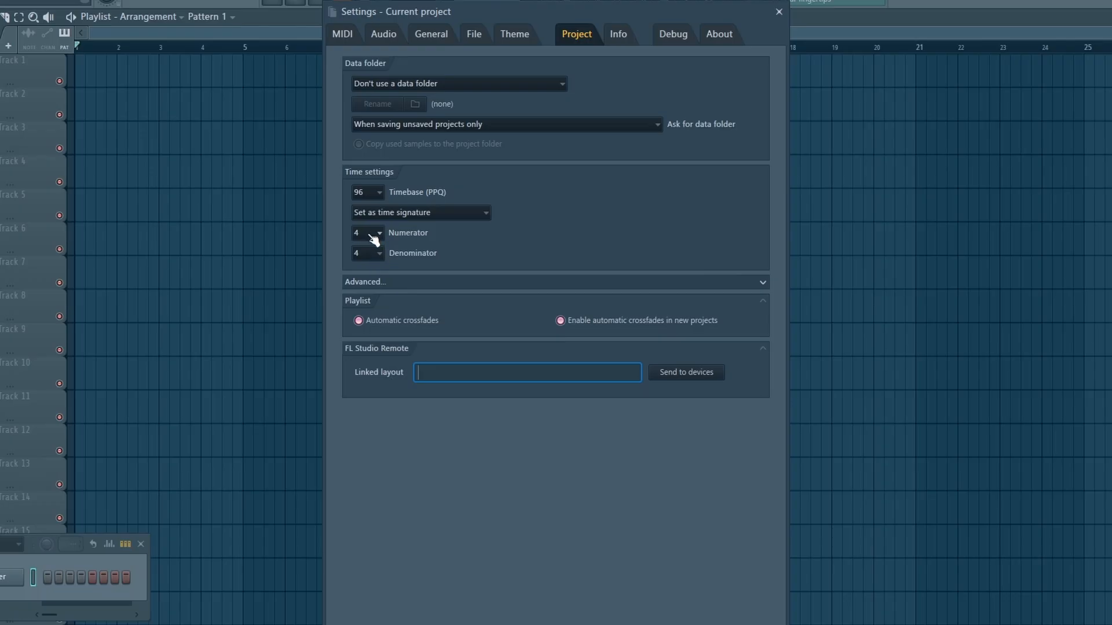
{"action": "left_click", "coordinate": [412, 283]}
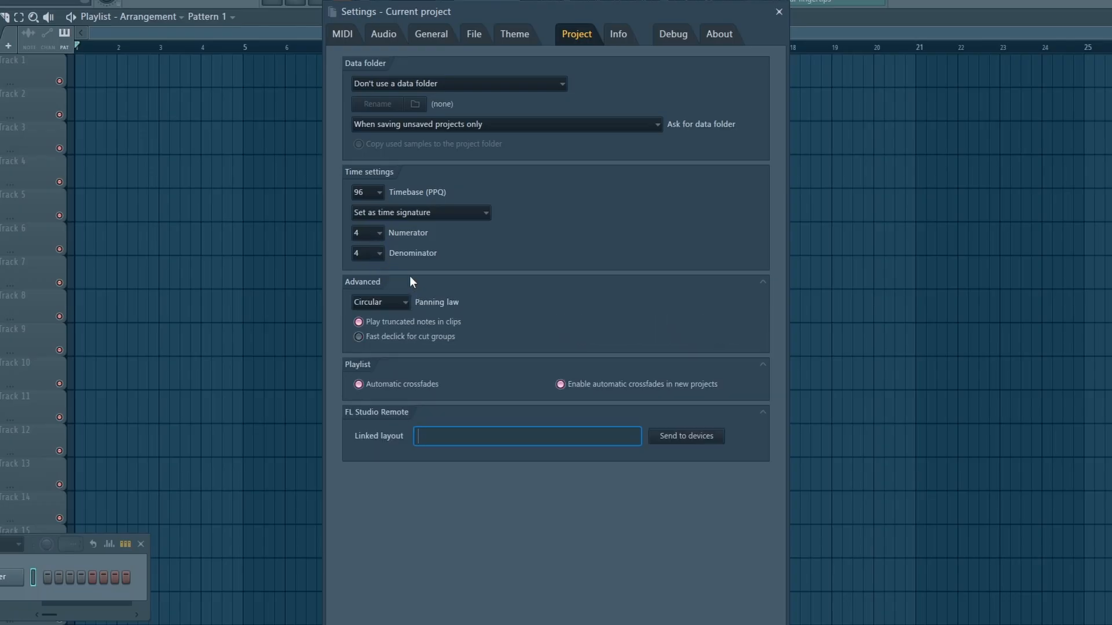
{"action": "left_click", "coordinate": [759, 284]}
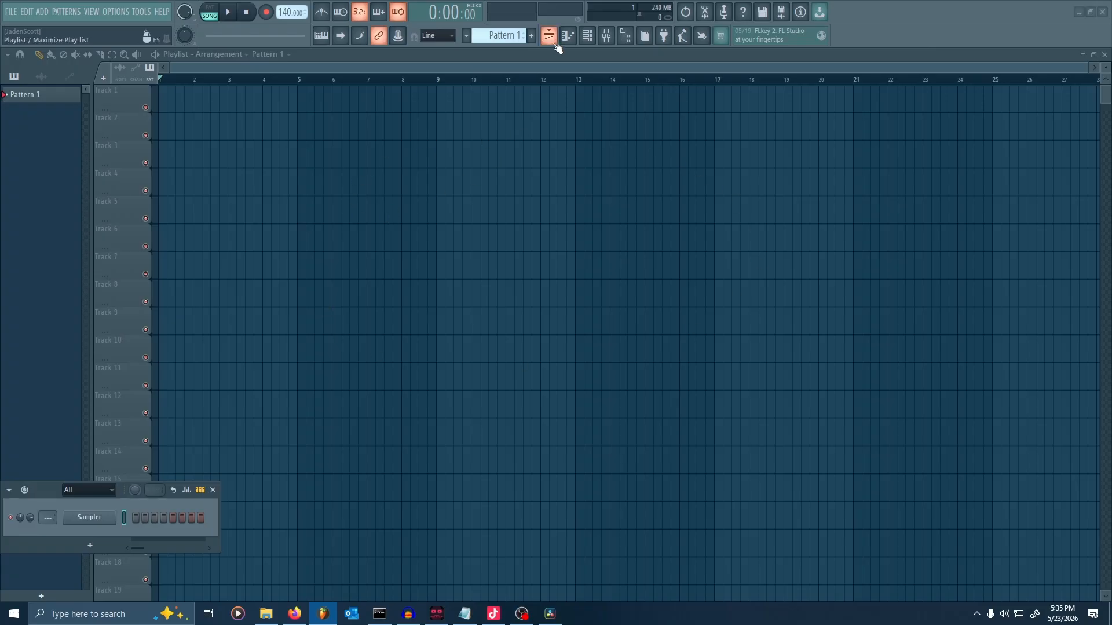
Switch Start on input on and off again, and do the same with blending recorded notes.
{"action": "left_click", "coordinate": [552, 40]}
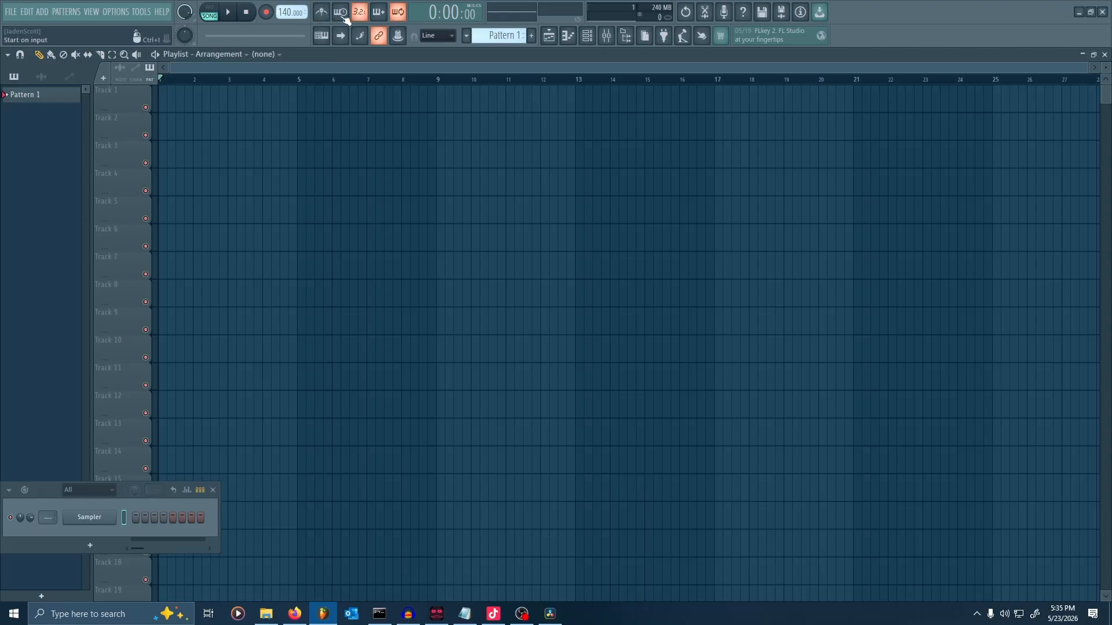
{"action": "left_click", "coordinate": [342, 15]}
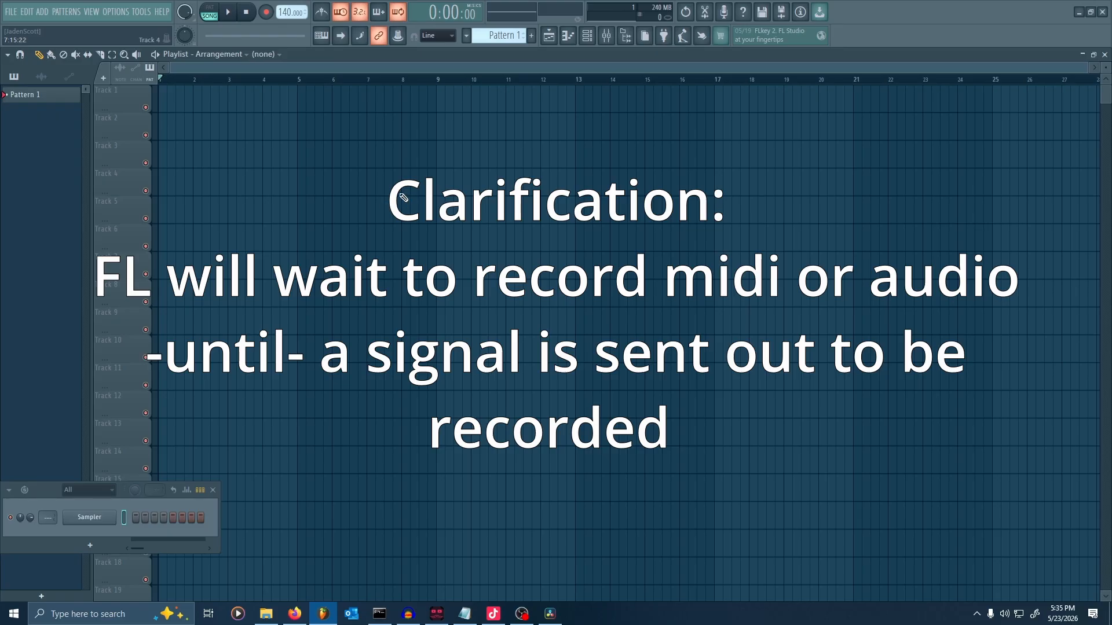
{"action": "left_click", "coordinate": [347, 17]}
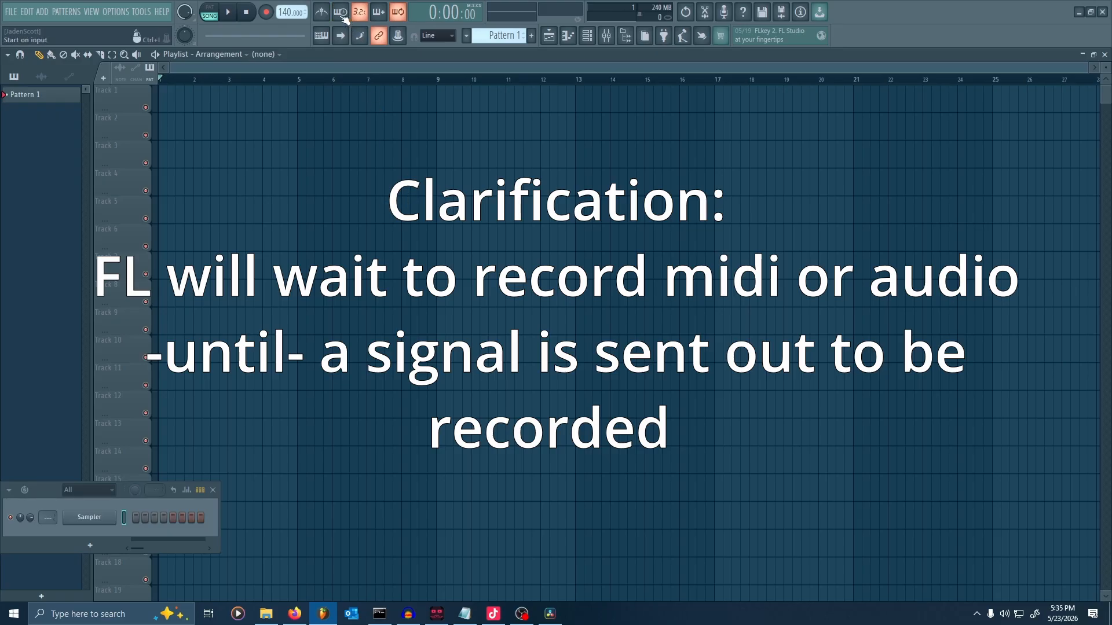
{"action": "left_click", "coordinate": [380, 13]}
{"action": "left_click", "coordinate": [380, 13]}
Turn on auto scrolling for the playlist.
{"action": "left_click", "coordinate": [325, 35]}
{"action": "left_click", "coordinate": [341, 36]}
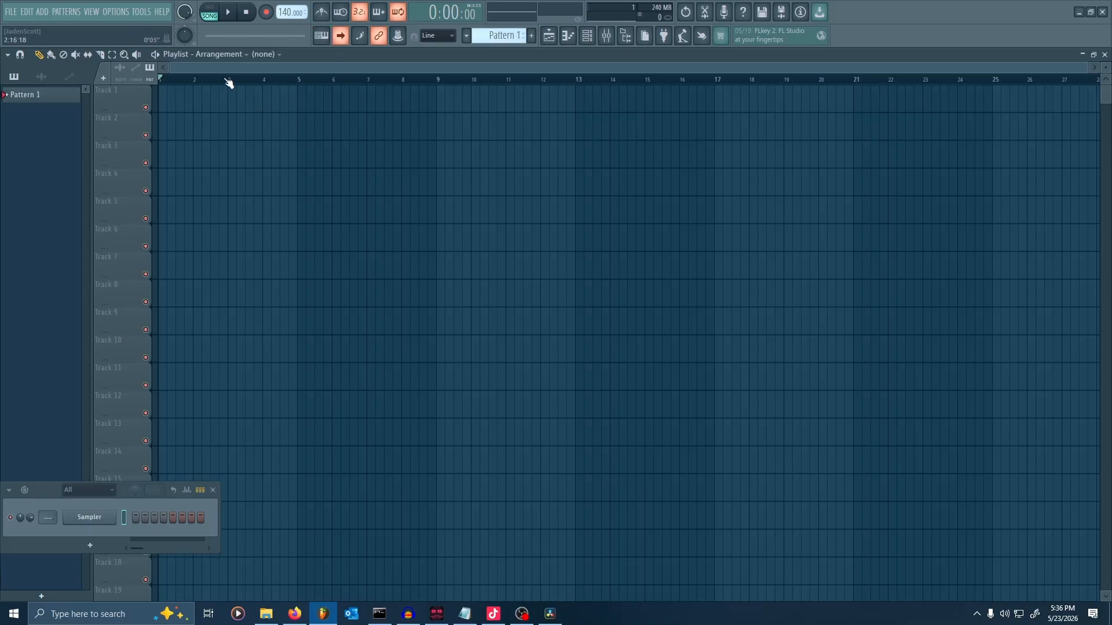
Turn off auto scrolling for the playlist, and switch Multilink to controllers on and off again.
{"action": "left_click", "coordinate": [343, 38]}
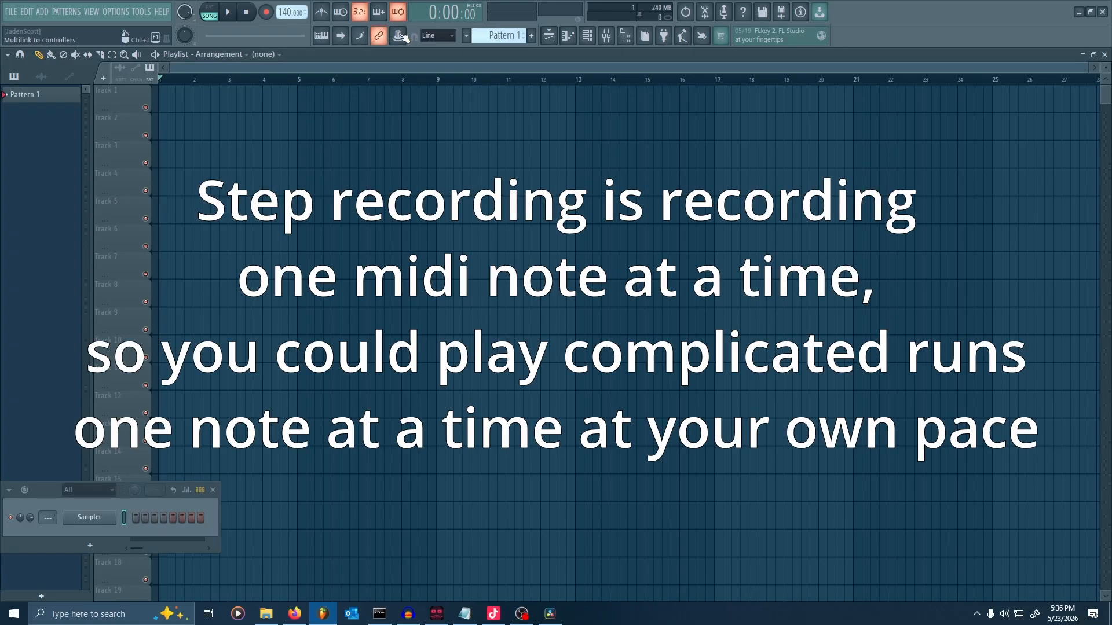
{"action": "left_click", "coordinate": [400, 36]}
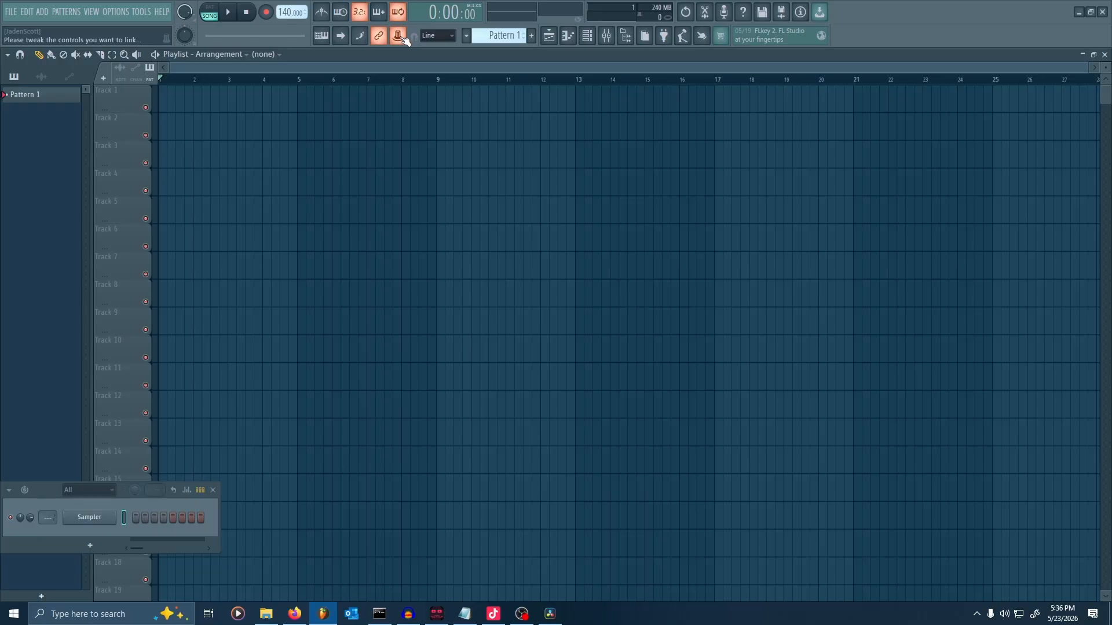
{"action": "left_click", "coordinate": [399, 36]}
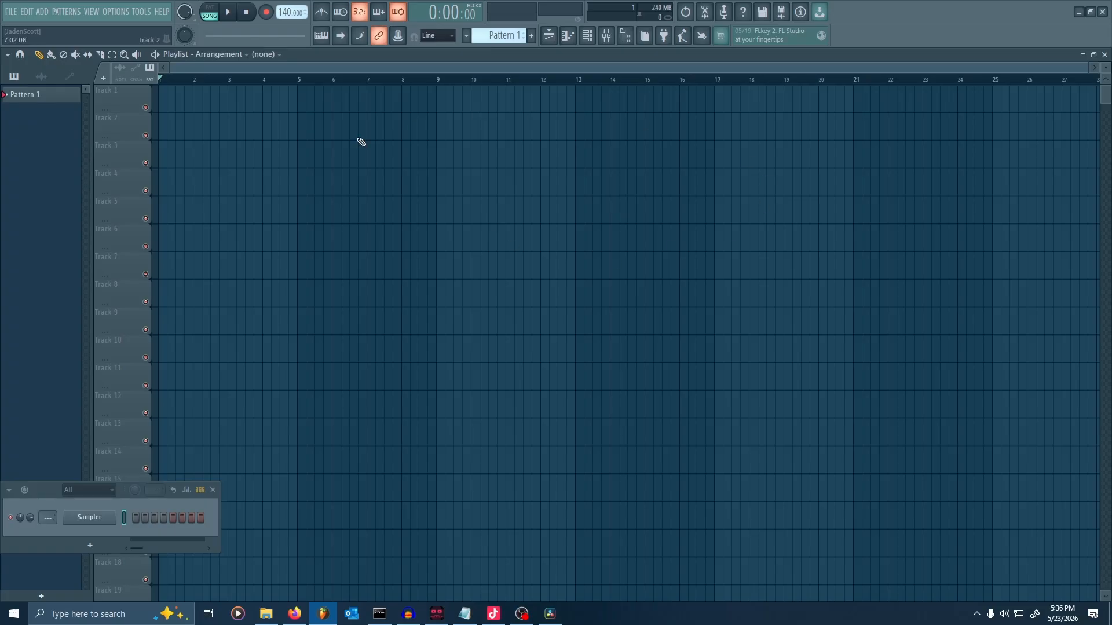
Place Pattern 1 at the start of Track 1, extend the clip to about seven bars, and make the track taller.
{"action": "left_click", "coordinate": [66, 98]}
{"action": "left_click", "coordinate": [175, 105]}
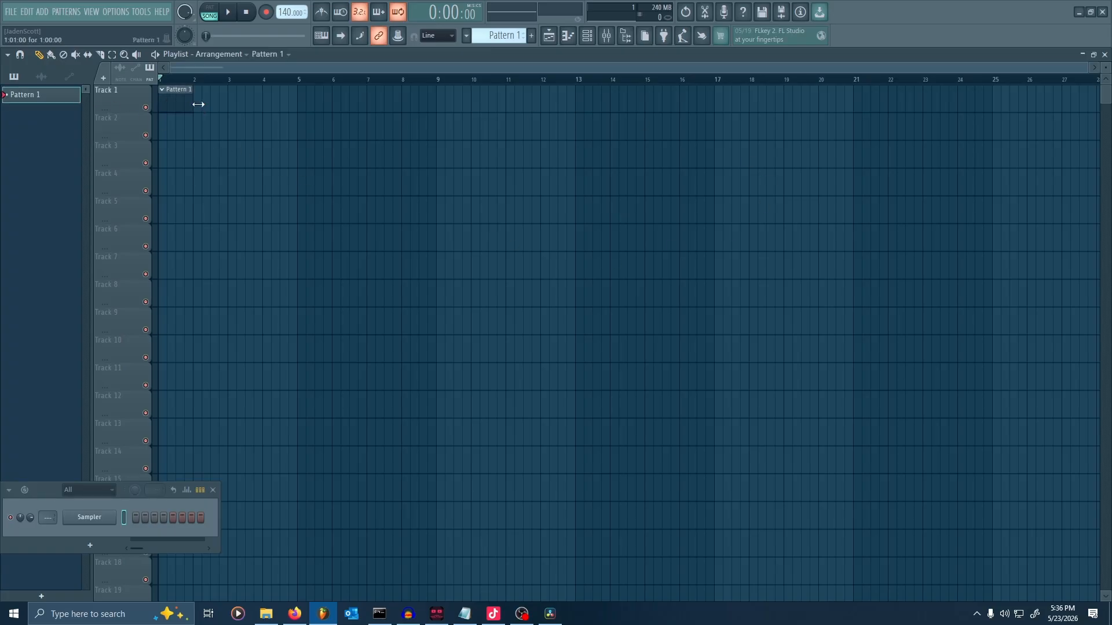
{"action": "left_click_drag", "start_coordinate": [197, 105], "coordinate": [409, 111]}
{"action": "left_click_drag", "start_coordinate": [121, 109], "coordinate": [121, 130]}
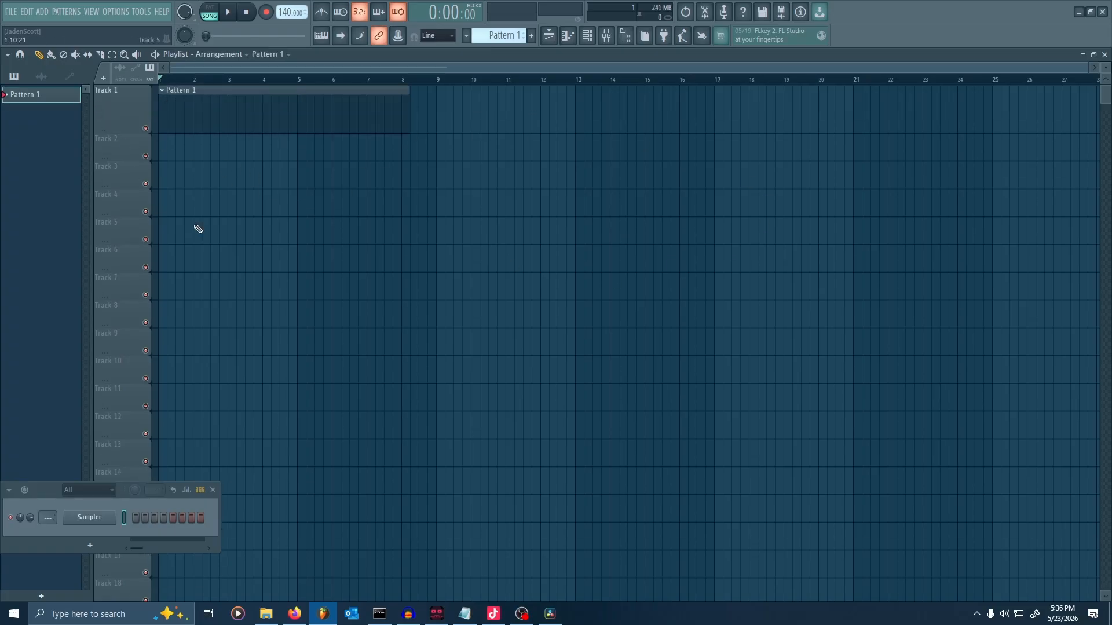
Open the piano roll and add an FPC drum machine channel.
{"action": "left_click", "coordinate": [569, 36]}
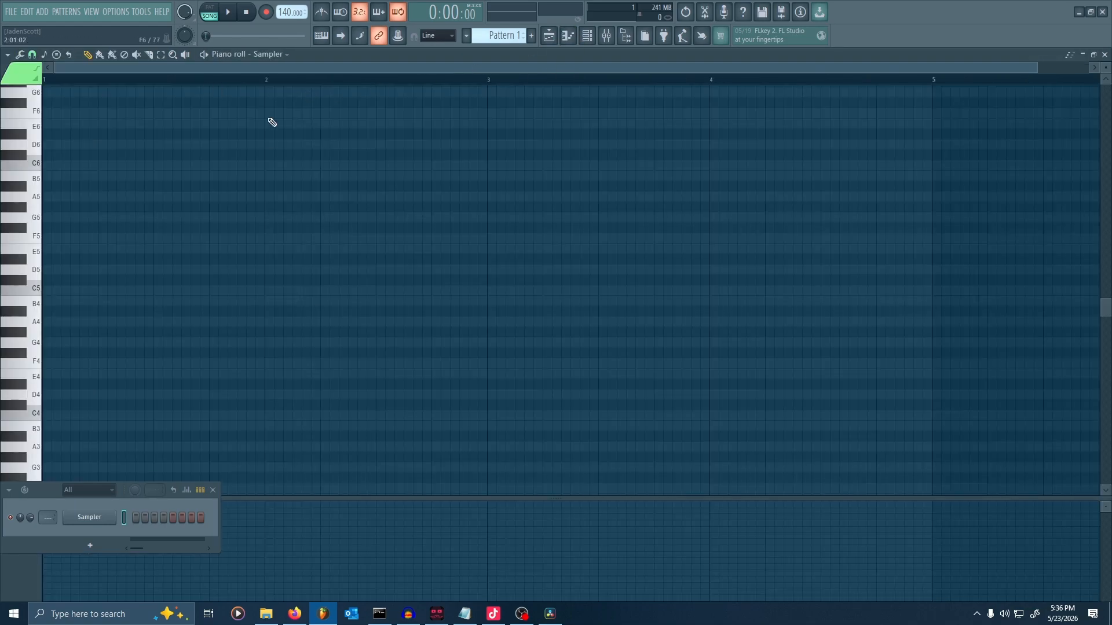
{"action": "scroll", "coordinate": [273, 168], "scroll_direction": "down", "scroll_amount": 1}
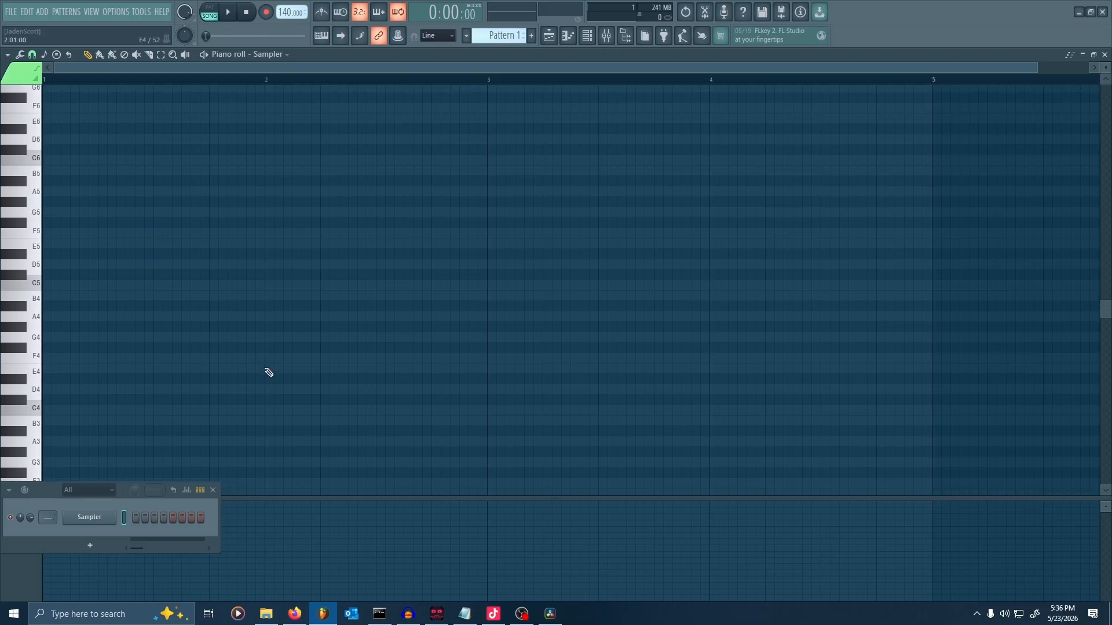
{"action": "scroll", "coordinate": [360, 253], "scroll_direction": "down", "scroll_amount": 3}
{"action": "left_click", "coordinate": [43, 12]}
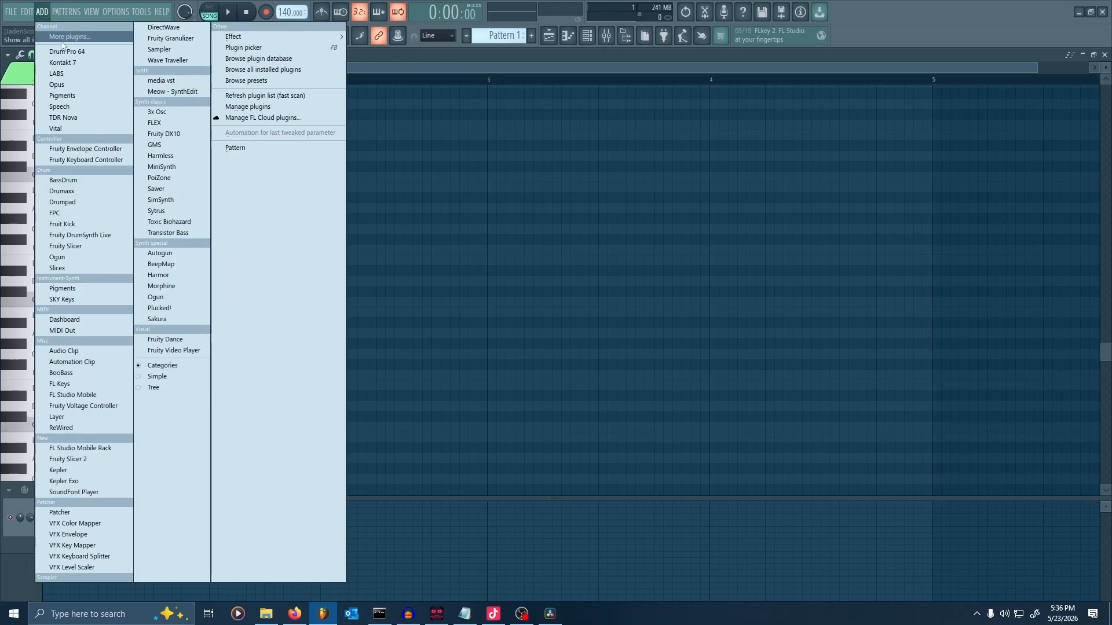
{"action": "left_click", "coordinate": [79, 213]}
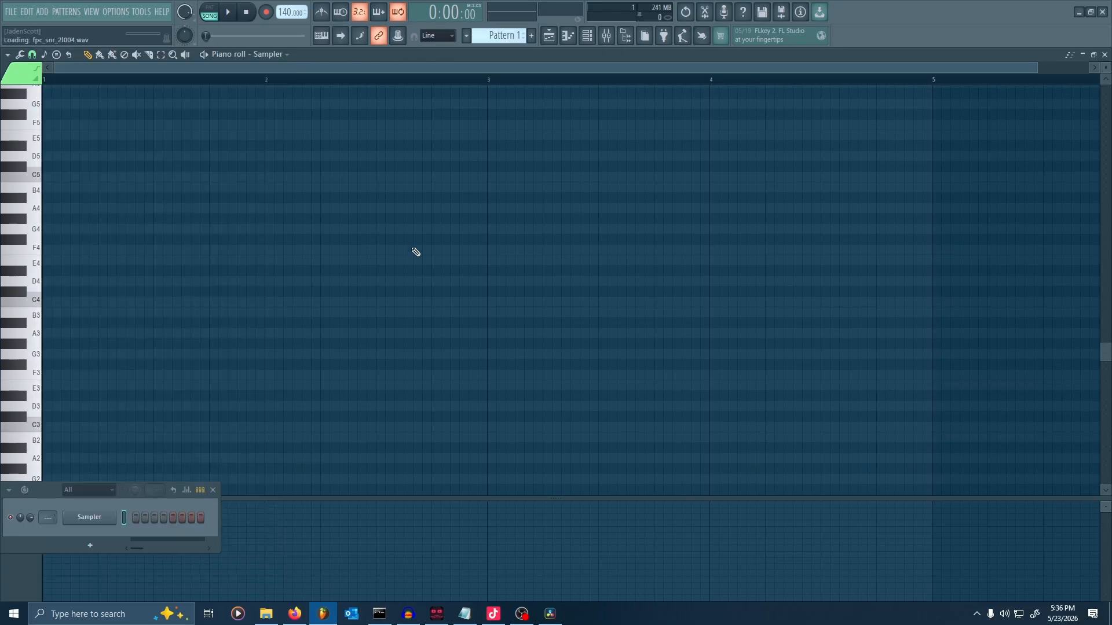
{"action": "left_click_drag", "start_coordinate": [225, 106], "coordinate": [363, 117]}
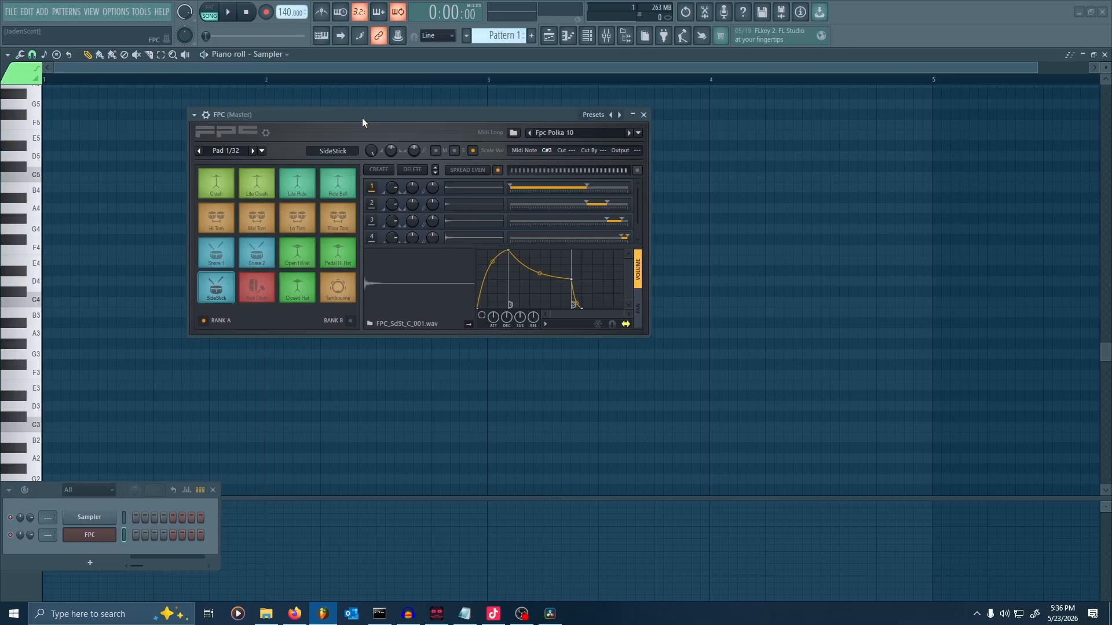
Load the Driving With Intent Drumkit preset into the FPC.
{"action": "left_click", "coordinate": [194, 115]}
{"action": "mouse_move", "coordinate": [208, 147]}
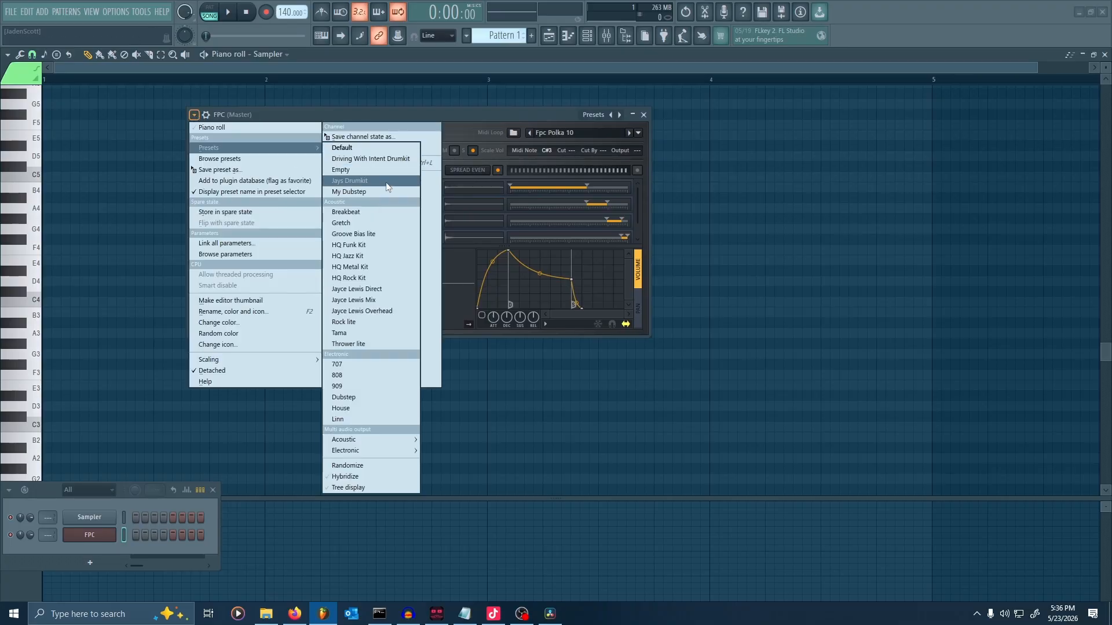
{"action": "left_click", "coordinate": [371, 159]}
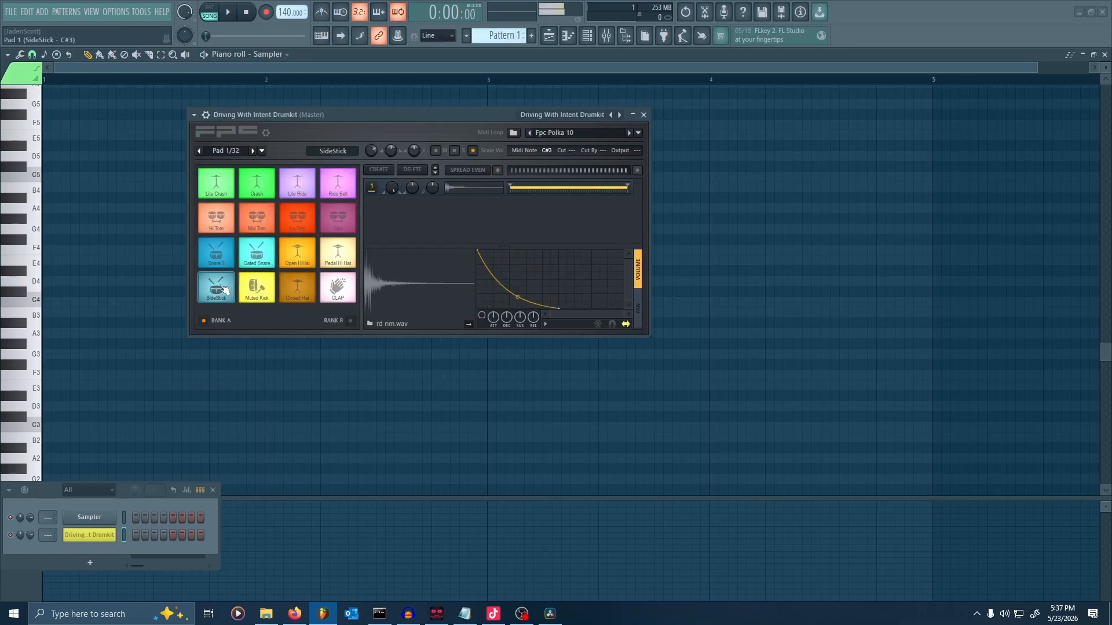
Audition the Muted Kick, Closed Hat, CLAP and Open HiHat pads, and close the FPC window.
{"action": "left_click", "coordinate": [258, 287]}
{"action": "left_click", "coordinate": [296, 290]}
{"action": "left_click", "coordinate": [347, 290]}
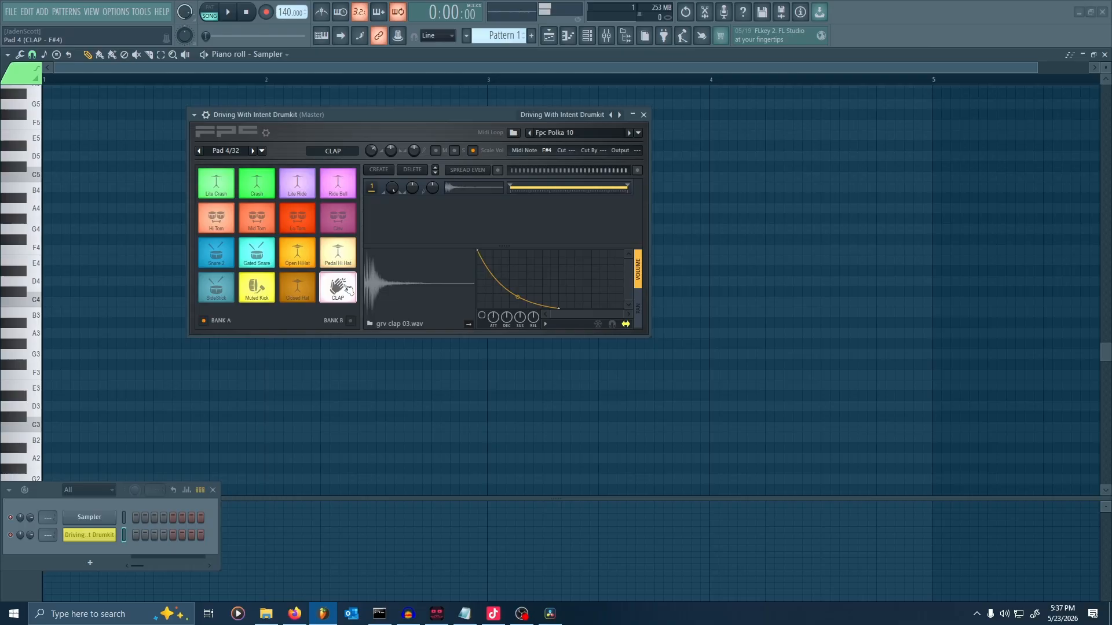
{"action": "left_click", "coordinate": [297, 253]}
{"action": "left_click", "coordinate": [643, 114]}
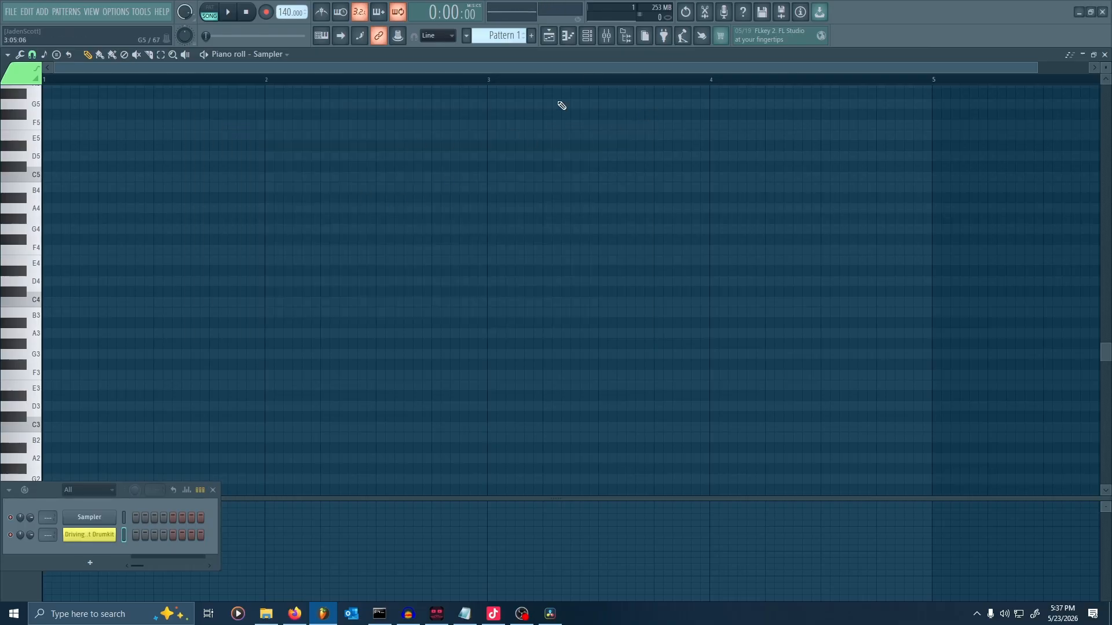
Return to the playlist, rename Pattern 1 as Drums and colour it yellow.
{"action": "left_click", "coordinate": [577, 36]}
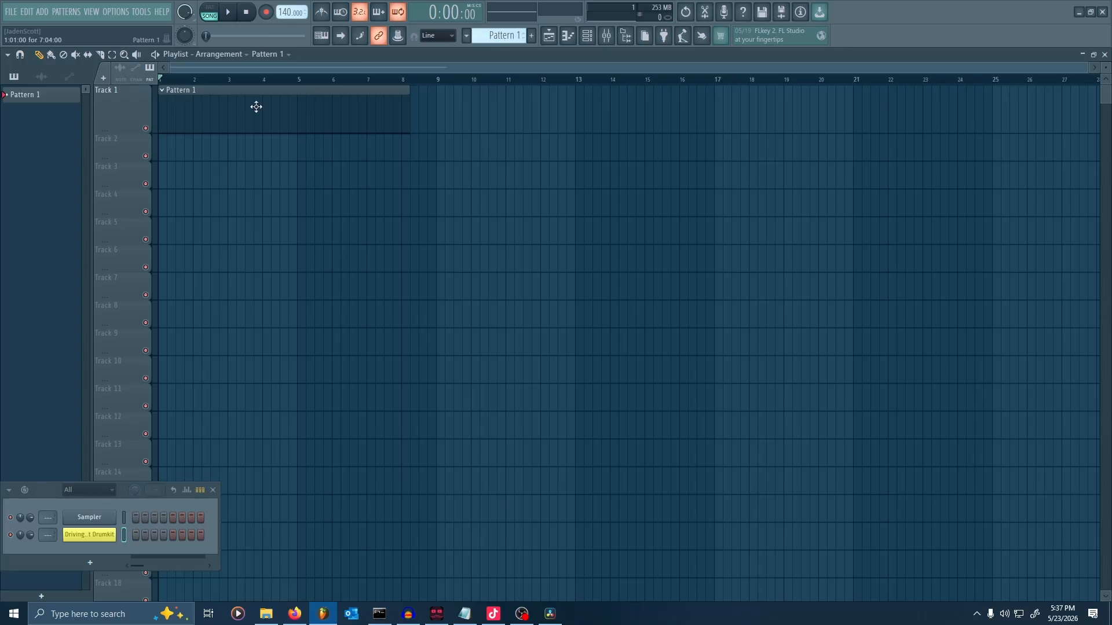
{"action": "right_click", "coordinate": [41, 95]}
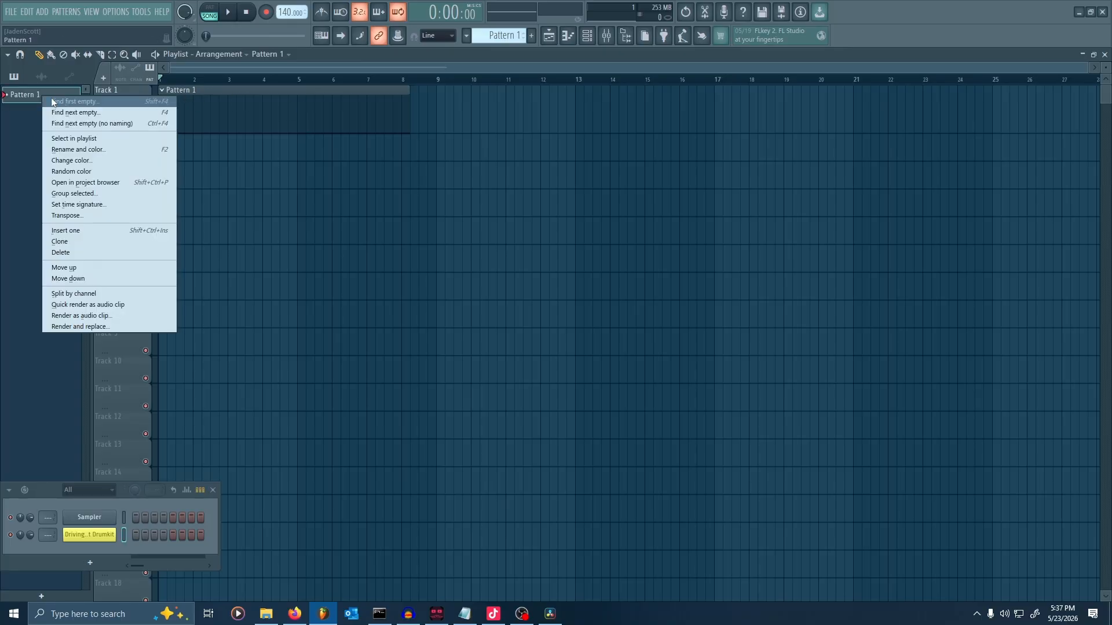
{"action": "left_click", "coordinate": [84, 148]}
{"action": "type", "text": "Drums"}
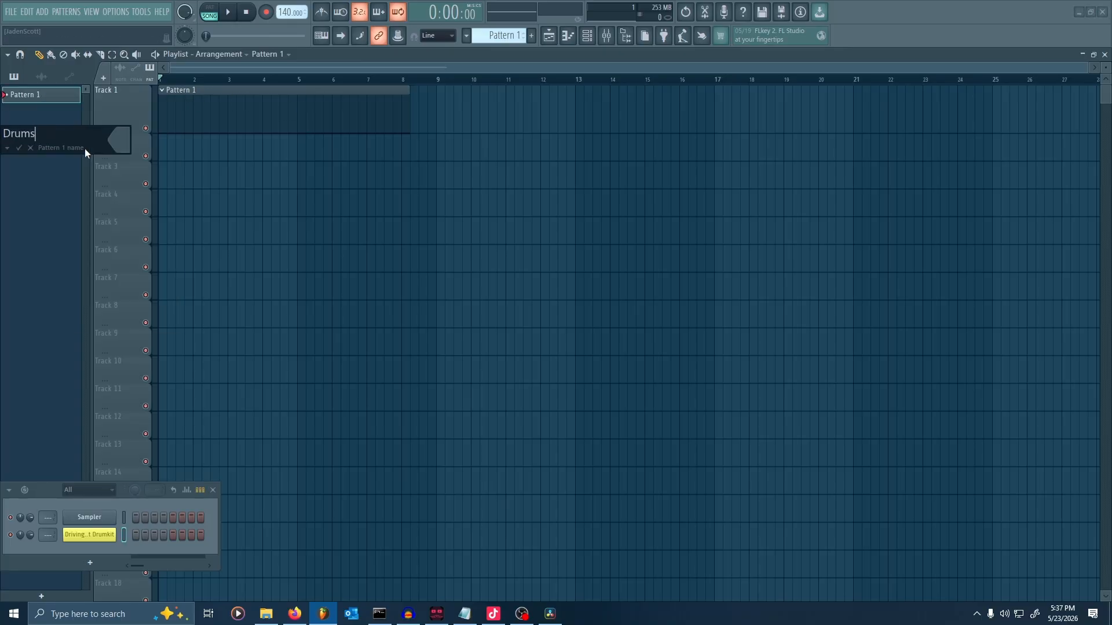
{"action": "left_click", "coordinate": [116, 142]}
{"action": "left_click", "coordinate": [177, 186]}
{"action": "left_click_drag", "start_coordinate": [312, 232], "coordinate": [316, 227]}
{"action": "key", "text": "Return"}
{"action": "key", "text": "Return"}
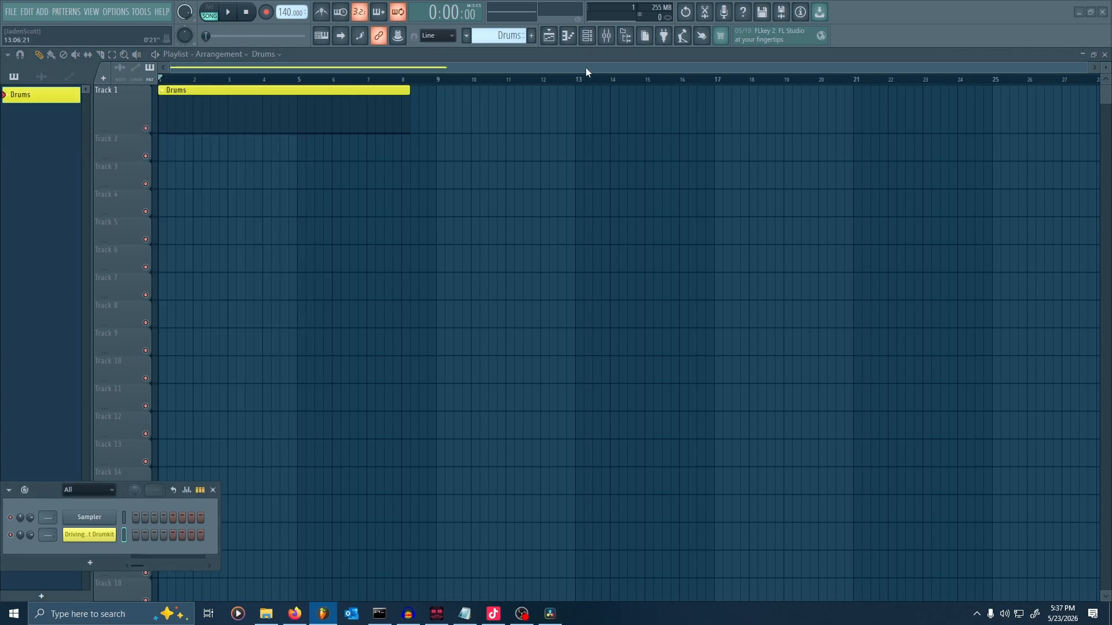
Draw Muted Kick notes on beats 1 and 3 of bars 1 and 2 in the Drums piano roll.
{"action": "left_click", "coordinate": [573, 38]}
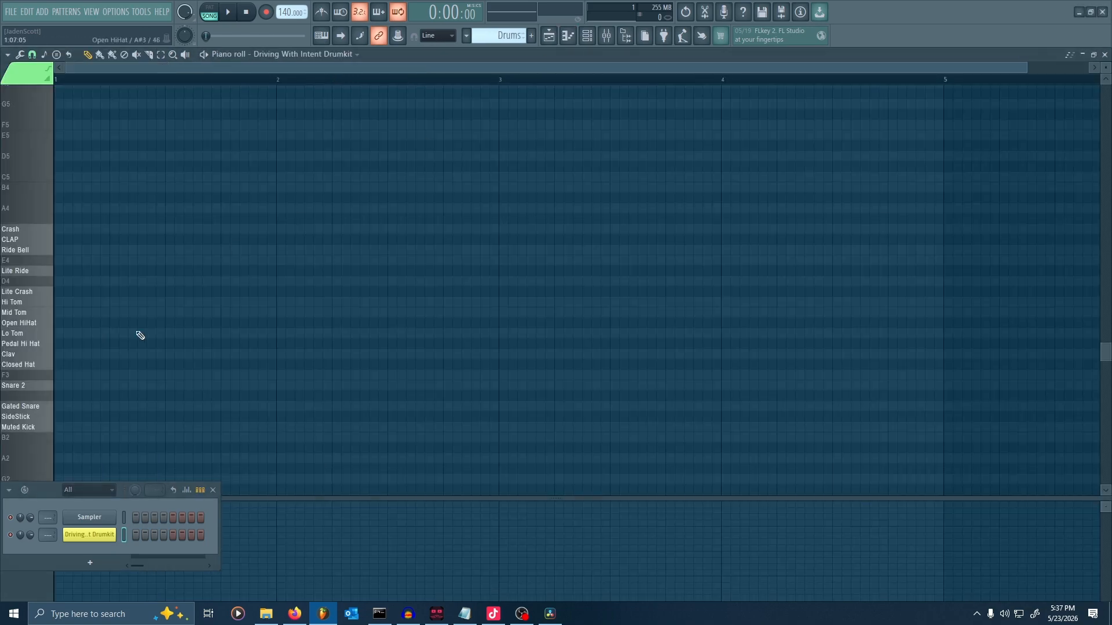
{"action": "left_click", "coordinate": [178, 429]}
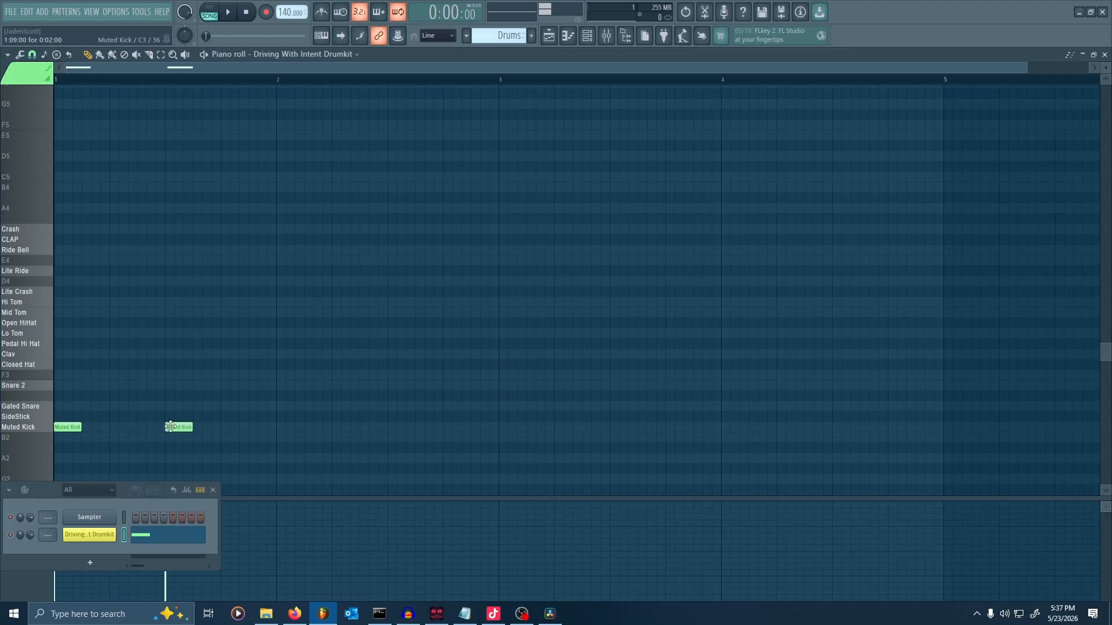
{"action": "left_click", "coordinate": [288, 429]}
{"action": "left_click", "coordinate": [390, 429]}
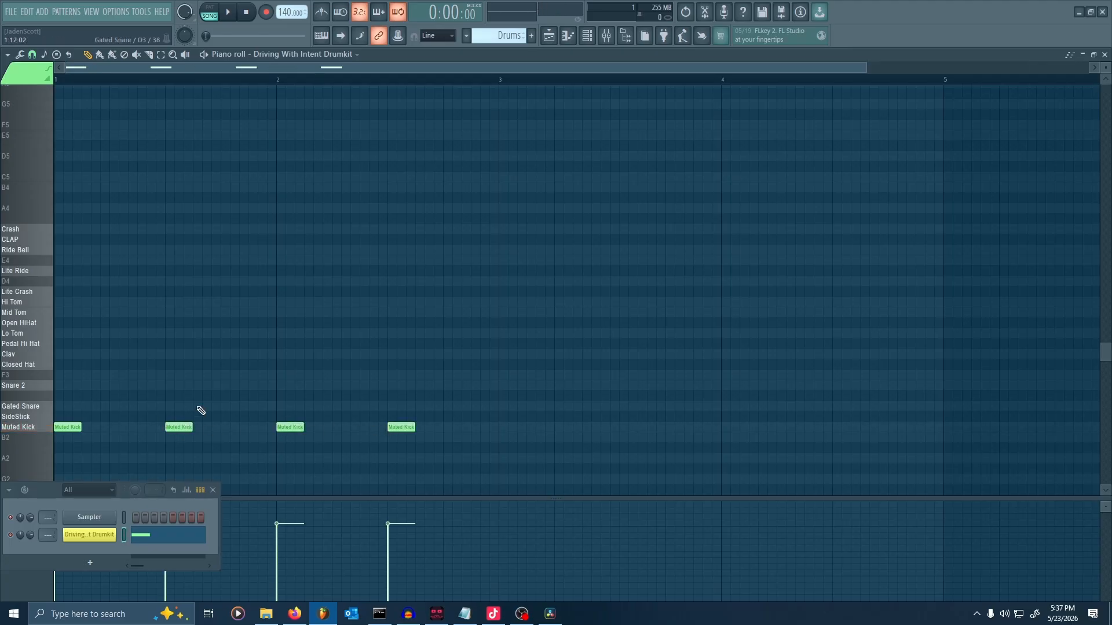
Draw Gated Snare notes on beats 2 and 4 of bars 1 and 2, and close the piano roll.
{"action": "left_click", "coordinate": [116, 407]}
{"action": "left_click", "coordinate": [225, 407]}
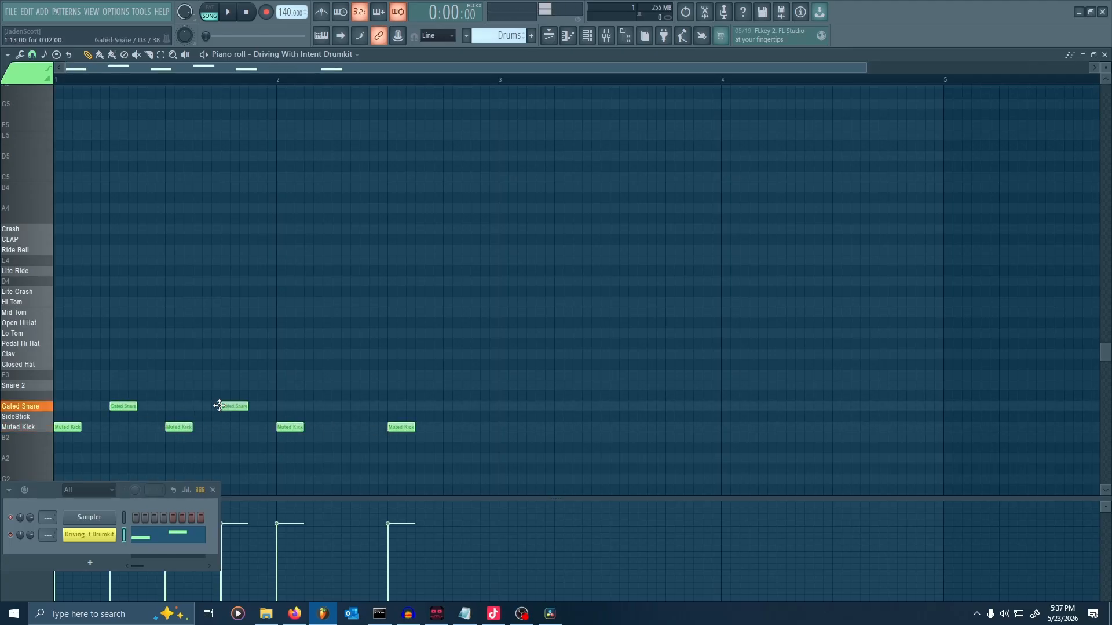
{"action": "left_click", "coordinate": [334, 407]}
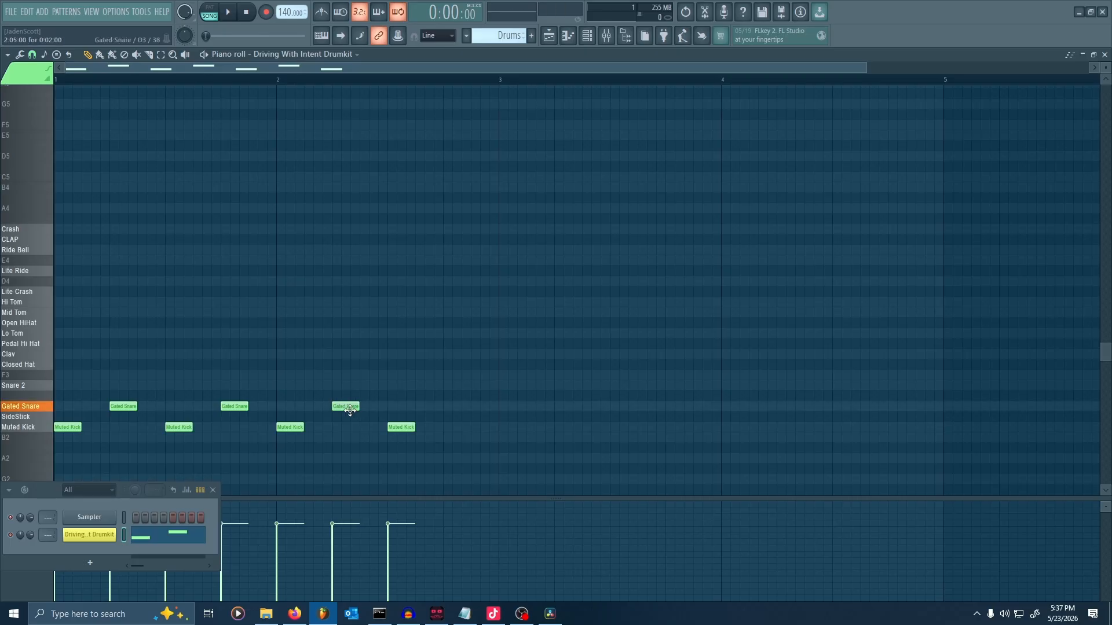
{"action": "left_click", "coordinate": [446, 408]}
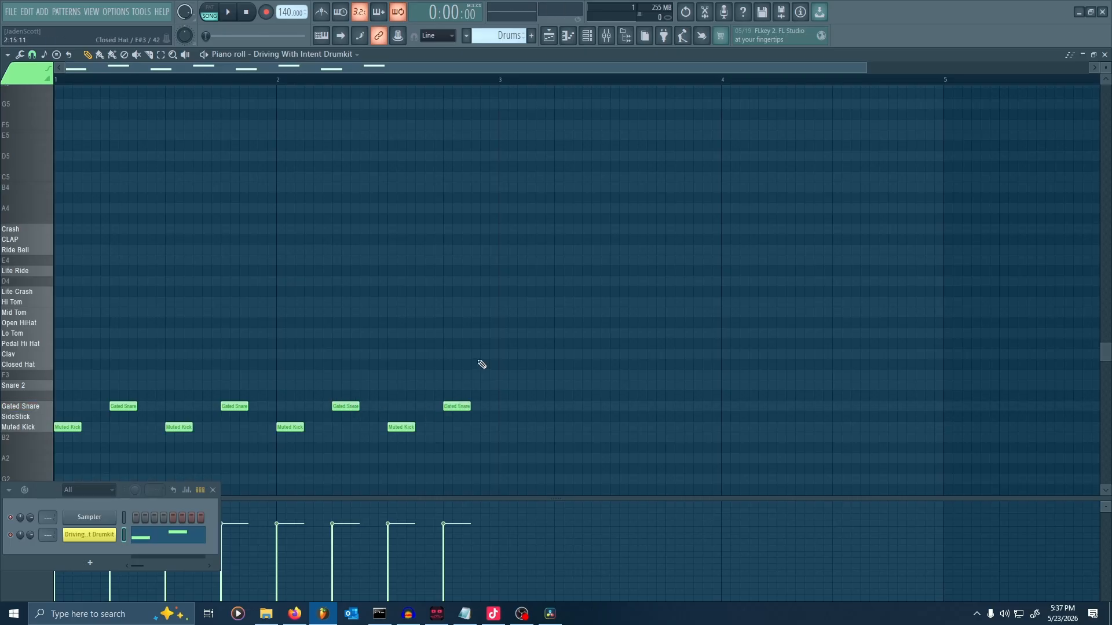
{"action": "scroll", "coordinate": [472, 369], "scroll_direction": "down", "scroll_amount": 1}
{"action": "left_click", "coordinate": [1104, 54]}
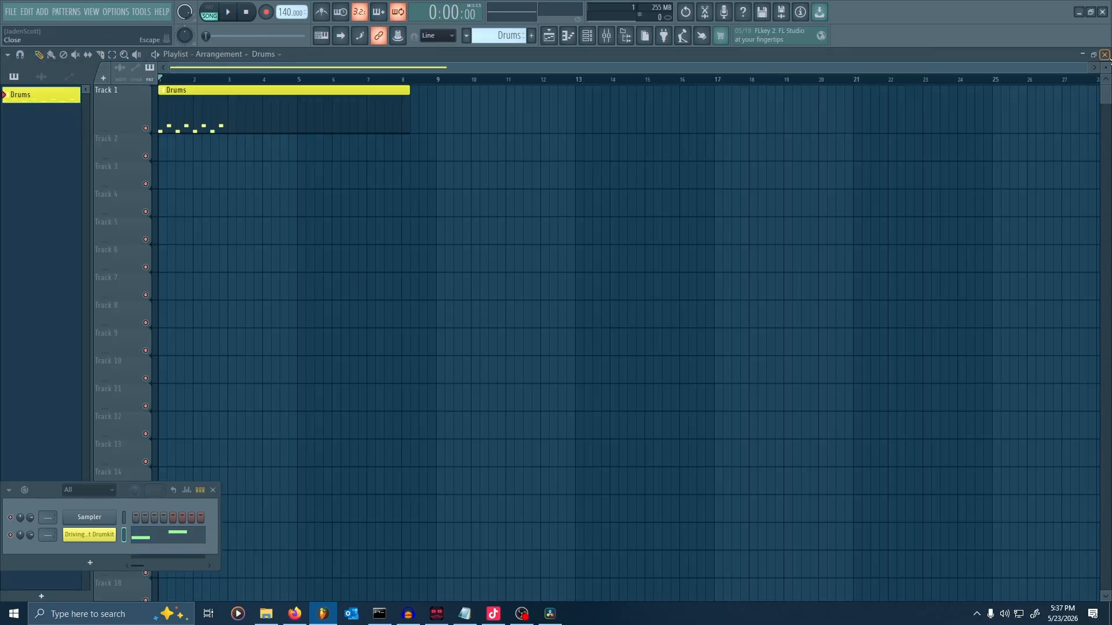
Fill bars 1 to 8 of Track 1 with four back-to-back two-bar Drums clips and play them briefly.
{"action": "left_click_drag", "start_coordinate": [409, 123], "coordinate": [231, 137]}
{"action": "scroll", "coordinate": [192, 150], "scroll_direction": "up", "scroll_amount": 3}
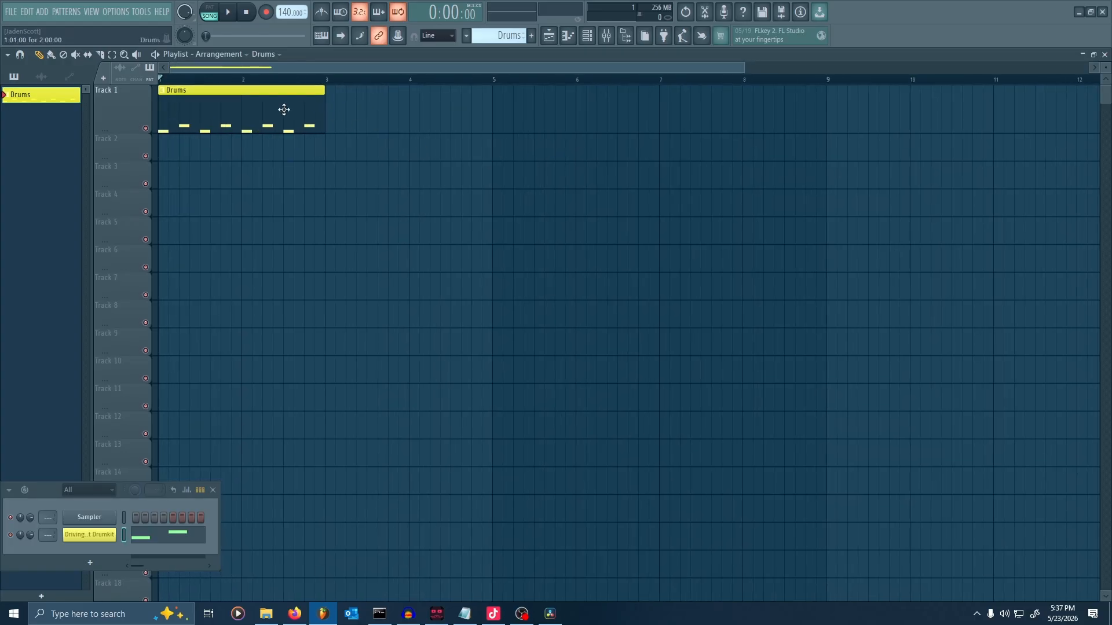
{"action": "left_click", "coordinate": [330, 124]}
{"action": "left_click", "coordinate": [495, 122]}
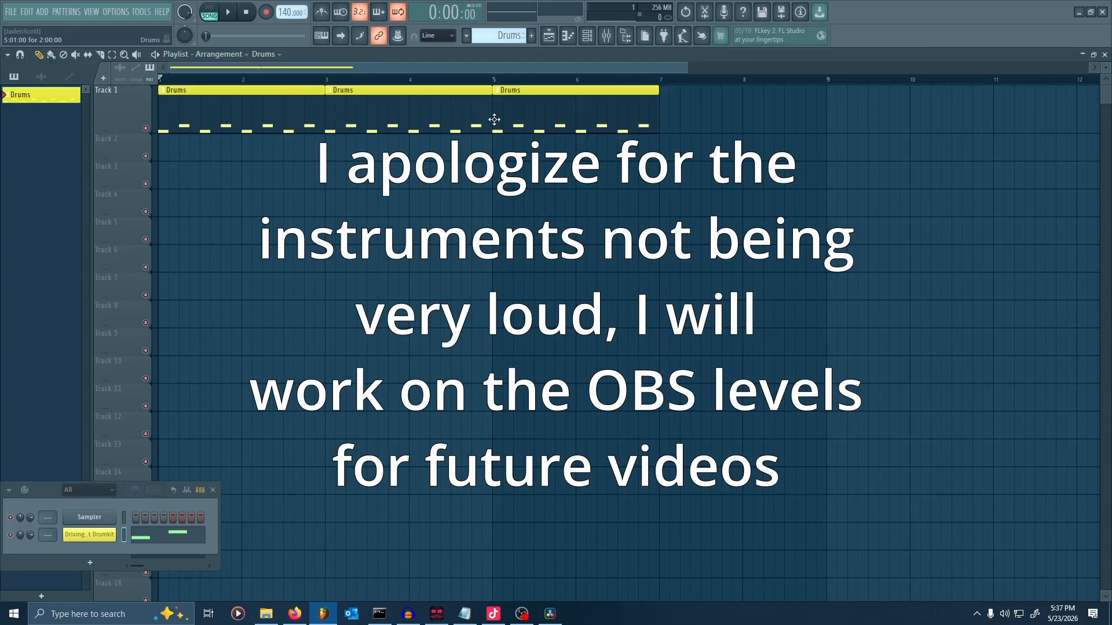
{"action": "left_click", "coordinate": [662, 123]}
{"action": "key", "text": "space"}
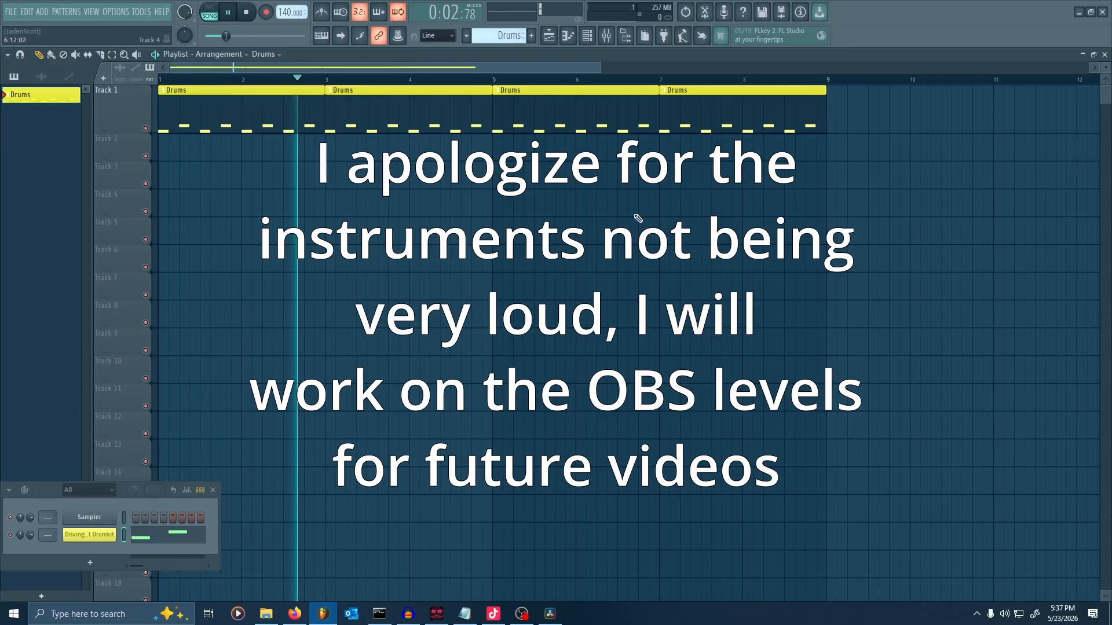
{"action": "key", "text": "space"}
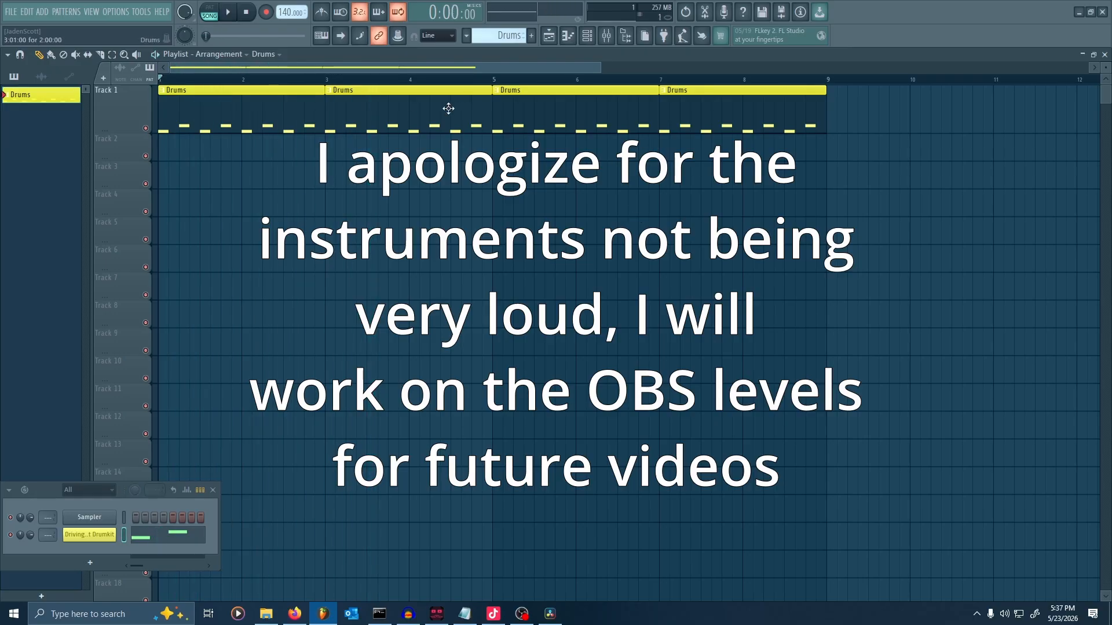
Delete the three extra Drums clips and extend the first one to just past the start of bar 11.
{"action": "right_click", "coordinate": [448, 109]}
{"action": "right_click", "coordinate": [573, 109]}
{"action": "right_click", "coordinate": [707, 108]}
{"action": "left_click_drag", "start_coordinate": [324, 109], "coordinate": [1014, 109]}
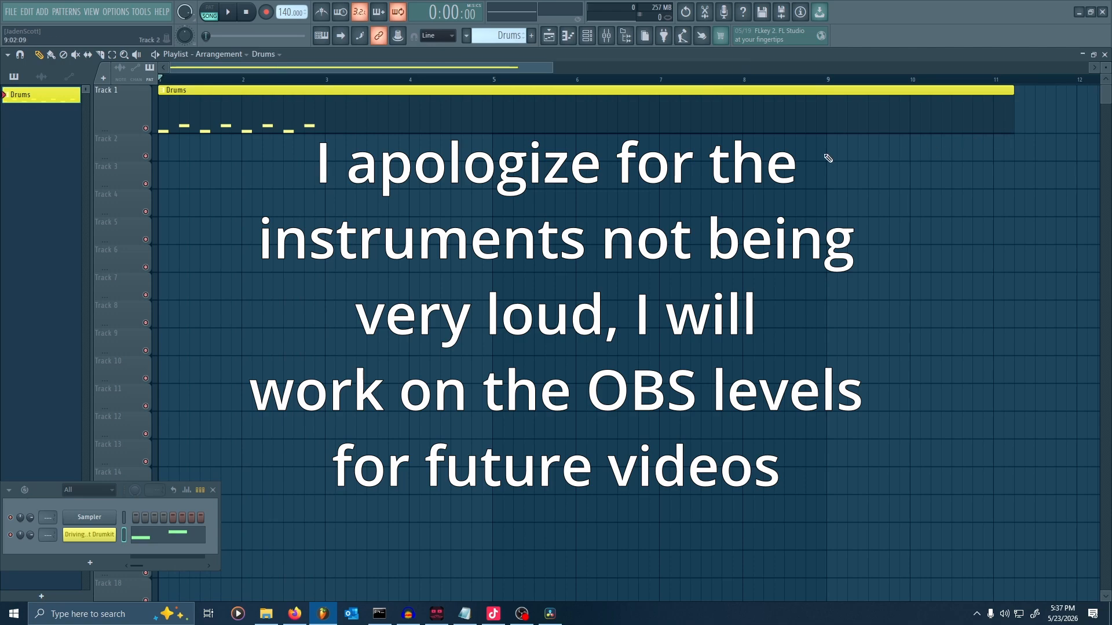
Open the Drums clip in the piano roll and duplicate its two-bar kick and snare pattern into bars 3 and 4.
{"action": "double_click", "coordinate": [629, 99]}
{"action": "scroll", "coordinate": [591, 208], "scroll_direction": "left", "scroll_amount": 2}
{"action": "scroll", "coordinate": [524, 303], "scroll_direction": "down", "scroll_amount": 2}
{"action": "left_click_drag", "start_coordinate": [449, 286], "coordinate": [55, 463]}
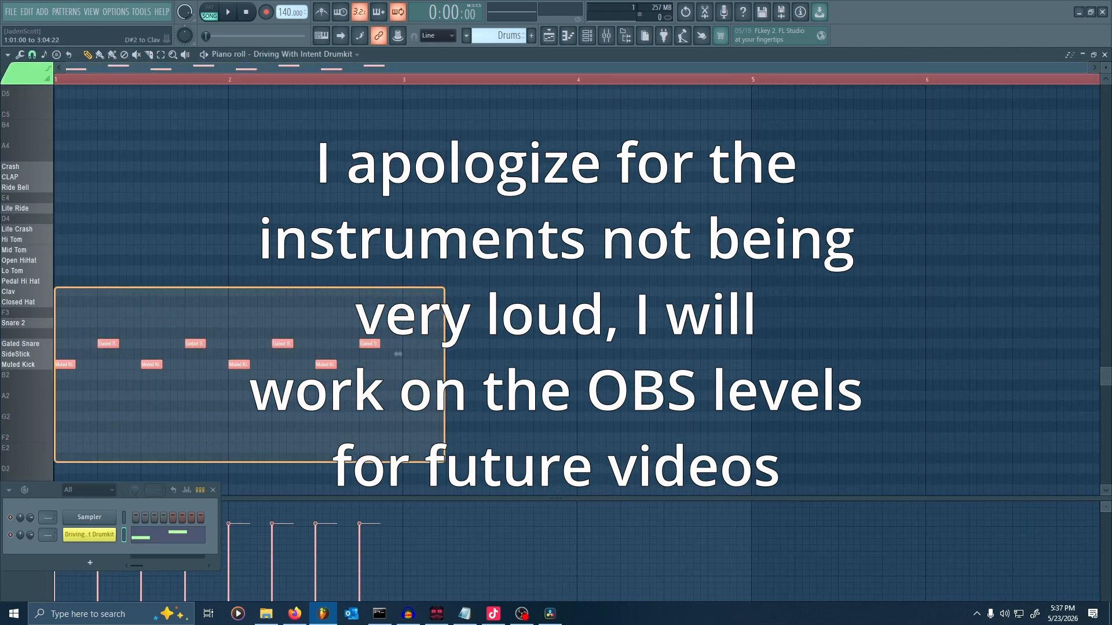
{"action": "left_click_drag", "start_coordinate": [154, 365], "coordinate": [164, 366]}
{"action": "key", "text": "ctrl+b"}
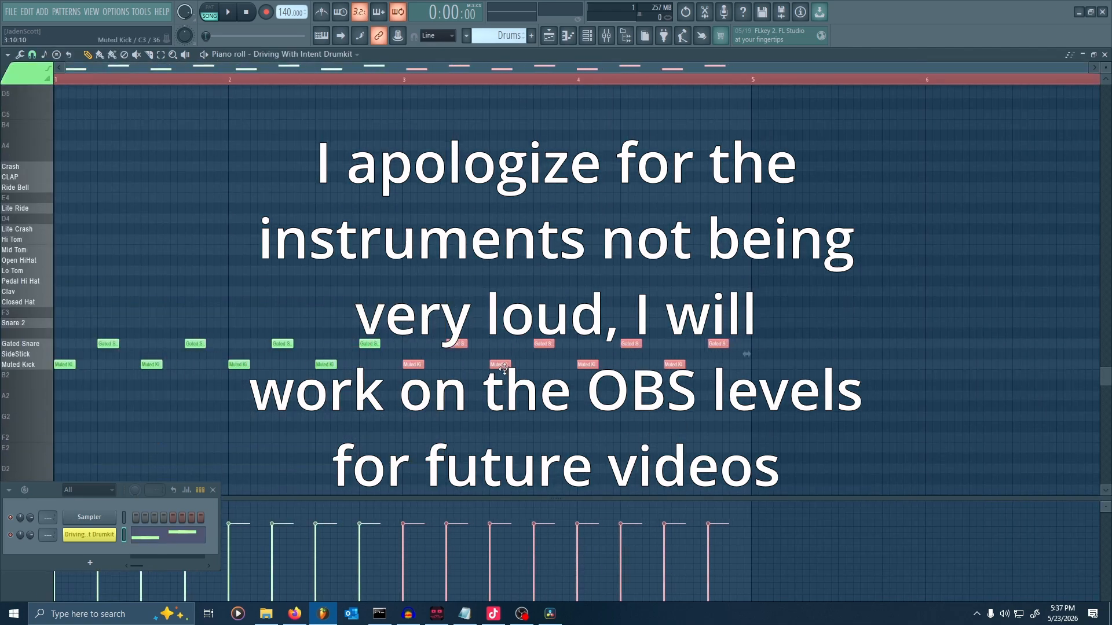
Select all kick and snare notes in bars 1 to 4 and copy them into bars 5 to 8.
{"action": "left_click", "coordinate": [755, 317]}
{"action": "left_click_drag", "start_coordinate": [756, 317], "coordinate": [68, 399]}
{"action": "scroll", "coordinate": [480, 389], "scroll_direction": "down", "scroll_amount": 1}
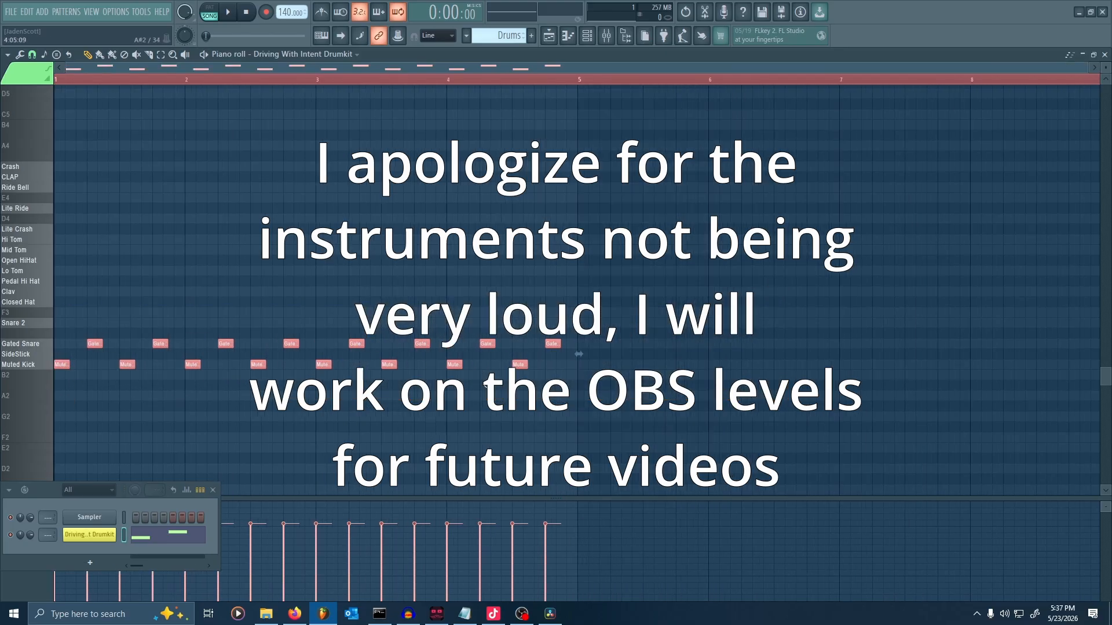
{"action": "left_click_drag", "start_coordinate": [604, 297], "coordinate": [61, 412]}
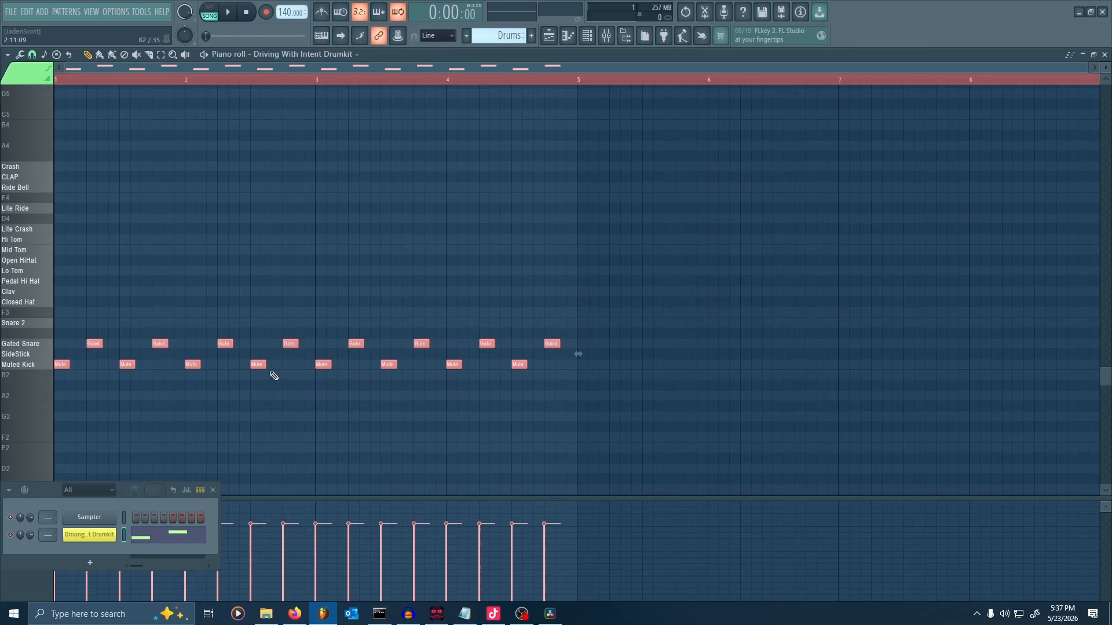
{"action": "left_click_drag", "start_coordinate": [575, 315], "coordinate": [59, 400]}
{"action": "left_click_drag", "start_coordinate": [61, 364], "coordinate": [572, 365]}
{"action": "scroll", "coordinate": [589, 422], "scroll_direction": "down", "scroll_amount": 2}
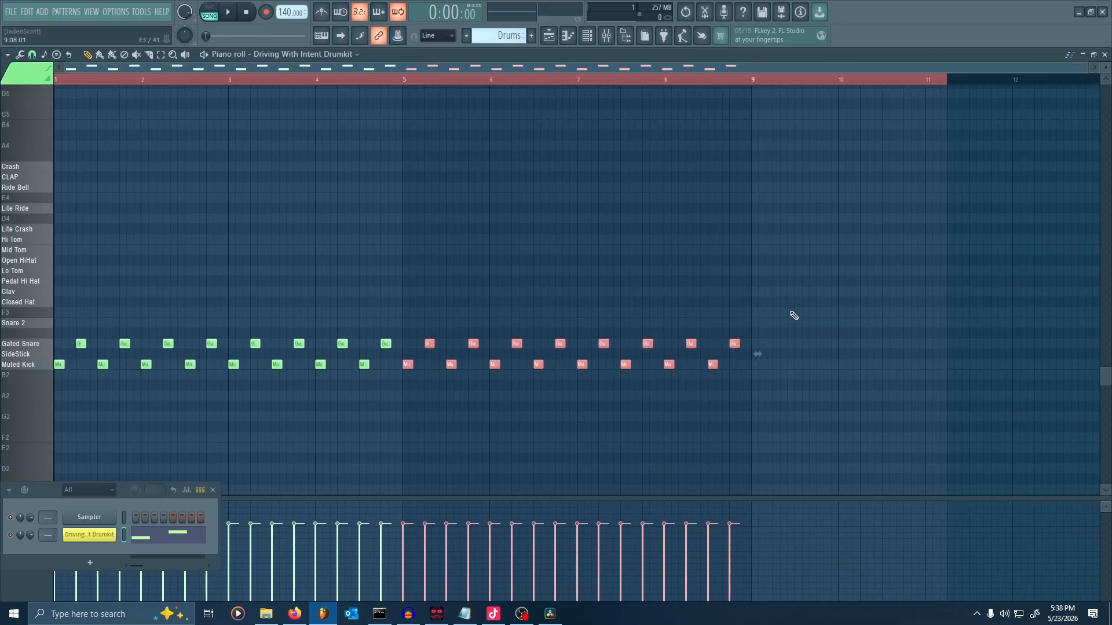
{"action": "left_click", "coordinate": [58, 417]}
{"action": "left_click_drag", "start_coordinate": [47, 421], "coordinate": [685, 266]}
{"action": "key", "text": "ctrl+z"}
Return to the playlist and shorten the Drums clip so it ends at the start of bar 9.
{"action": "left_click", "coordinate": [1104, 55]}
{"action": "scroll", "coordinate": [390, 141], "scroll_direction": "down", "scroll_amount": 2}
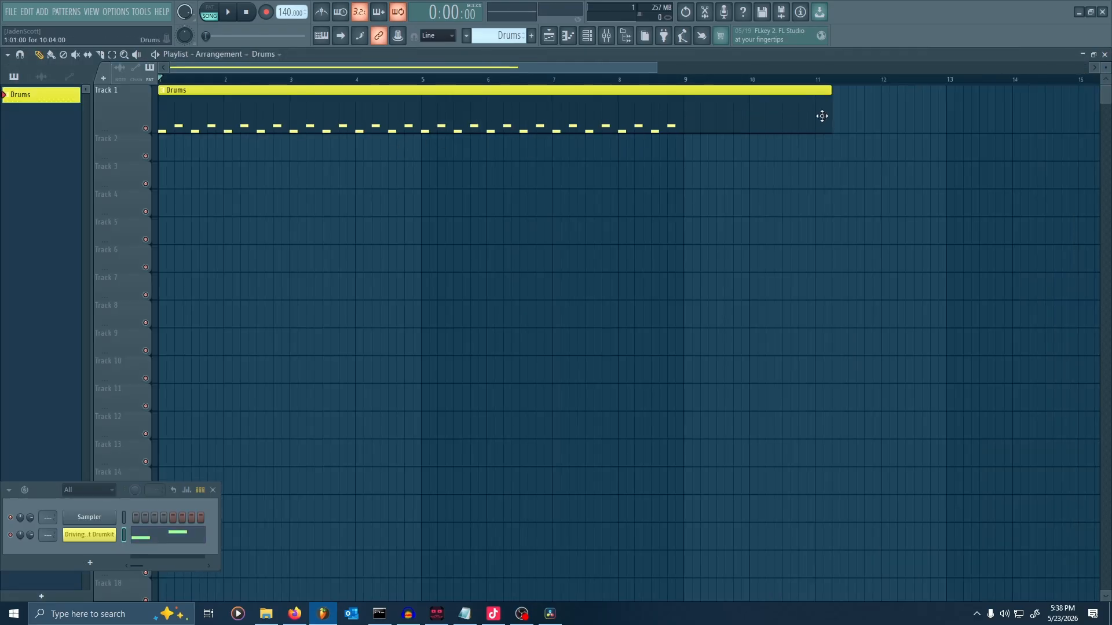
{"action": "left_click_drag", "start_coordinate": [831, 116], "coordinate": [687, 125]}
Move the first Gated Snare note of bar 5 up to Snare 2 in the piano roll and return to the playlist.
{"action": "double_click", "coordinate": [560, 123]}
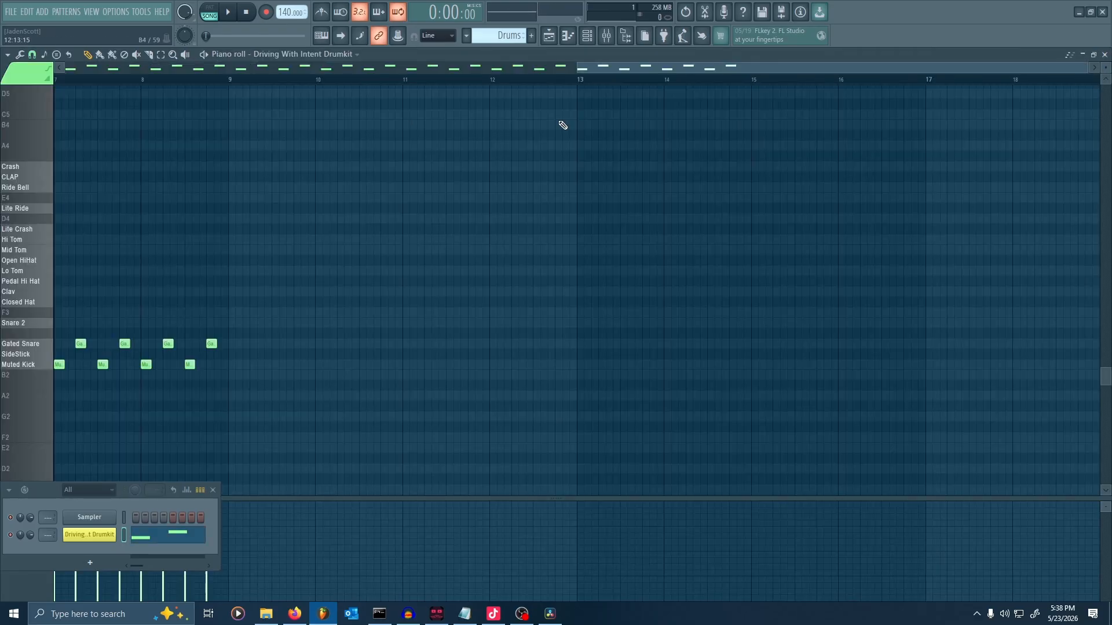
{"action": "left_click_drag", "start_coordinate": [429, 344], "coordinate": [430, 323]}
{"action": "scroll", "coordinate": [440, 364], "scroll_direction": "up", "scroll_amount": 4}
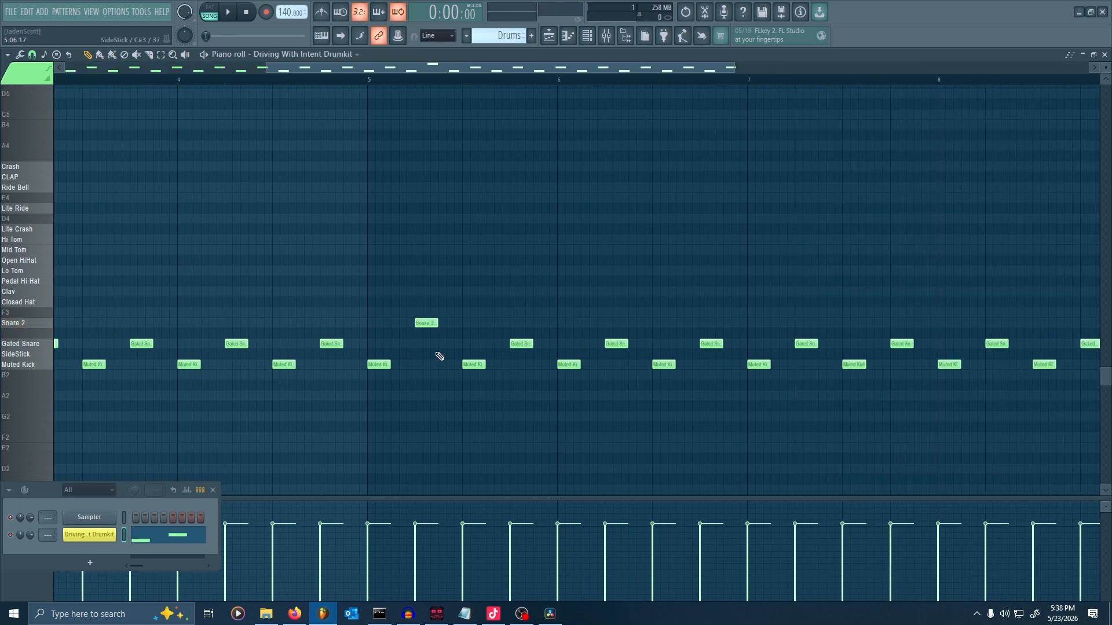
{"action": "scroll", "coordinate": [442, 354], "scroll_direction": "down", "scroll_amount": 4}
{"action": "key", "text": "F5"}
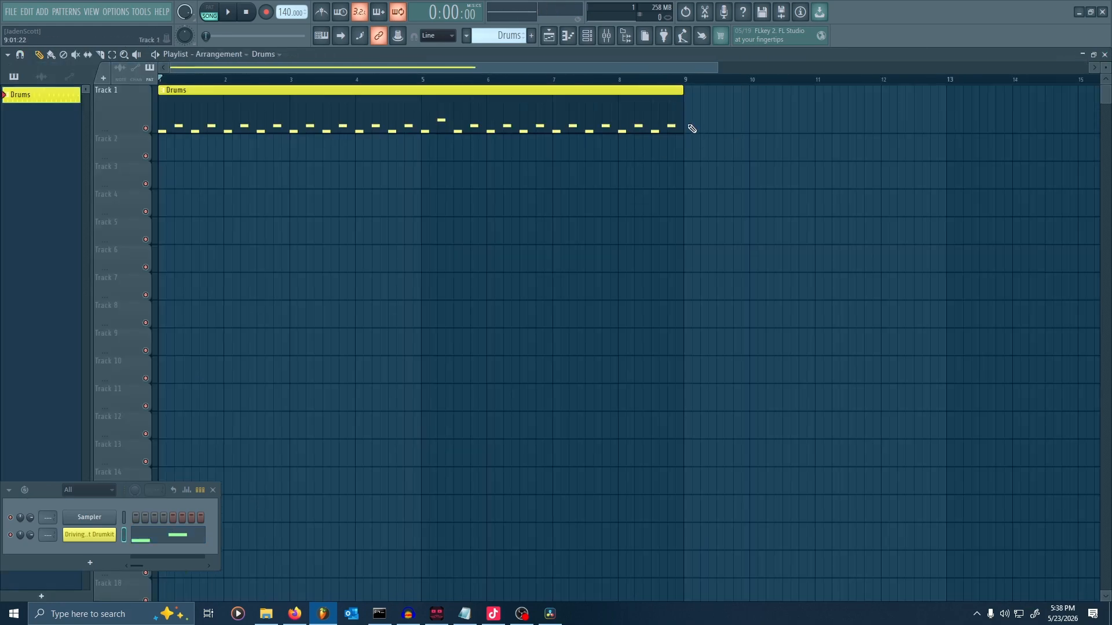
Shorten the Drums clip on Track 1 to one bar and add one-bar Drums copies in bars 2 and 3.
{"action": "left_click_drag", "start_coordinate": [684, 129], "coordinate": [220, 115]}
{"action": "left_click_drag", "start_coordinate": [344, 120], "coordinate": [291, 119]}
{"action": "right_click", "coordinate": [290, 118]}
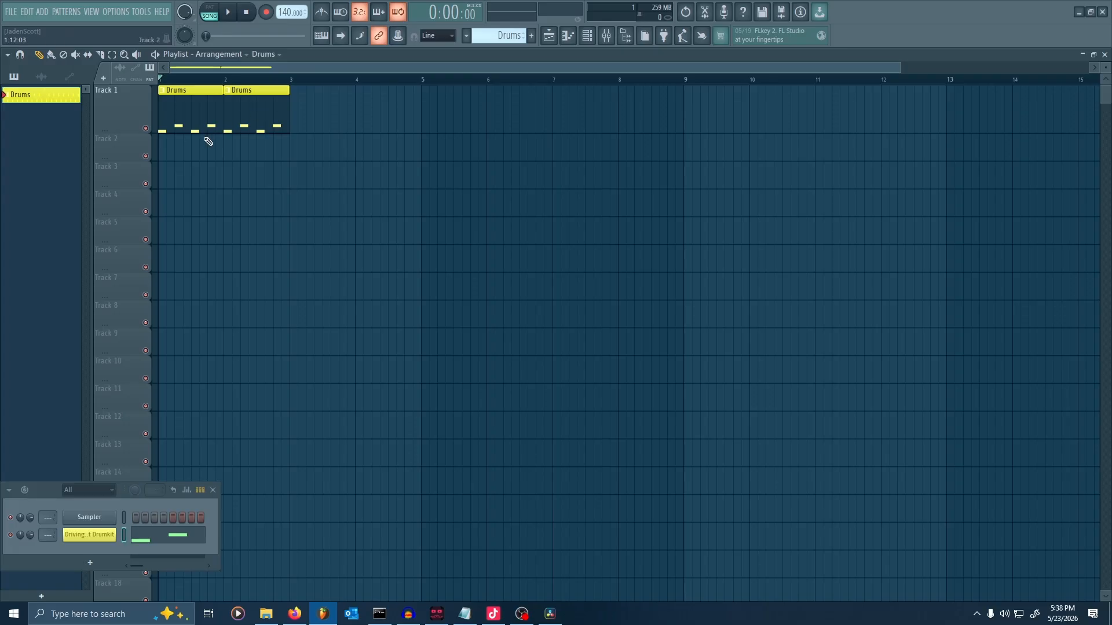
{"action": "scroll", "coordinate": [240, 149], "scroll_direction": "up", "scroll_amount": 2}
{"action": "left_click", "coordinate": [398, 124]}
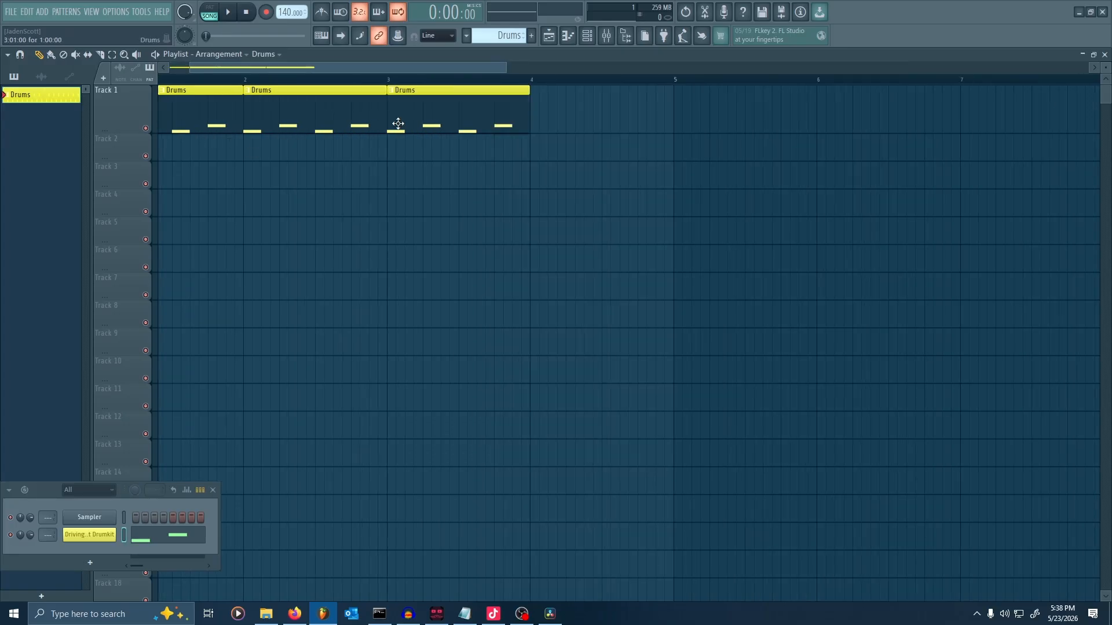
Delete the Drums copies in bars 2 and 3 and extend the first clip to the start of bar 11.
{"action": "right_click", "coordinate": [391, 95]}
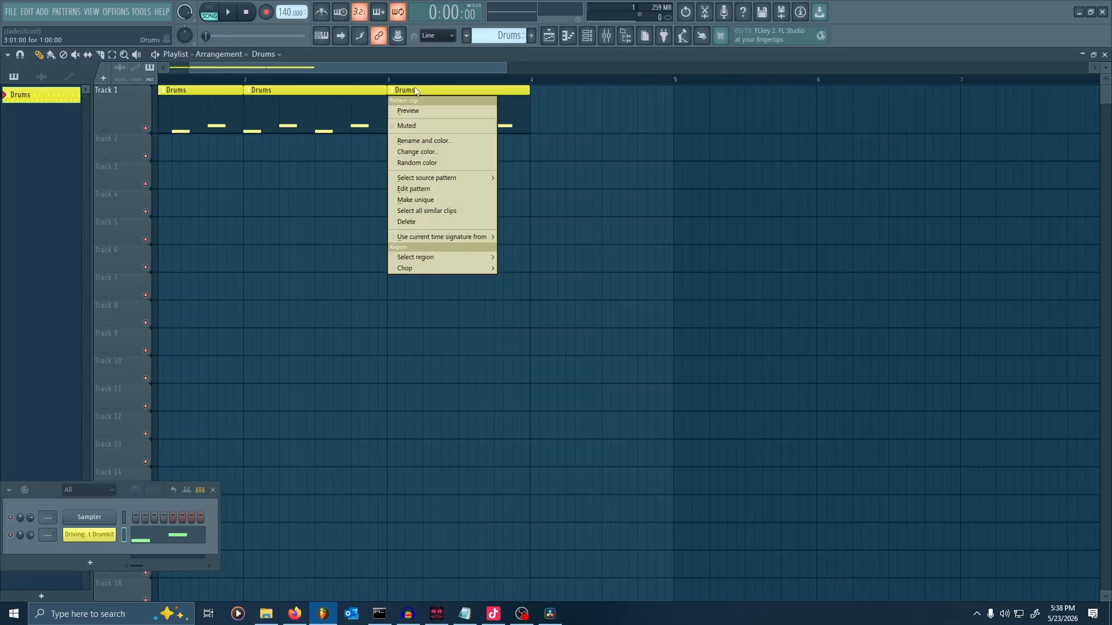
{"action": "left_click", "coordinate": [411, 86]}
{"action": "scroll", "coordinate": [429, 146], "scroll_direction": "down", "scroll_amount": 2}
{"action": "right_click", "coordinate": [347, 128]}
{"action": "right_click", "coordinate": [290, 121]}
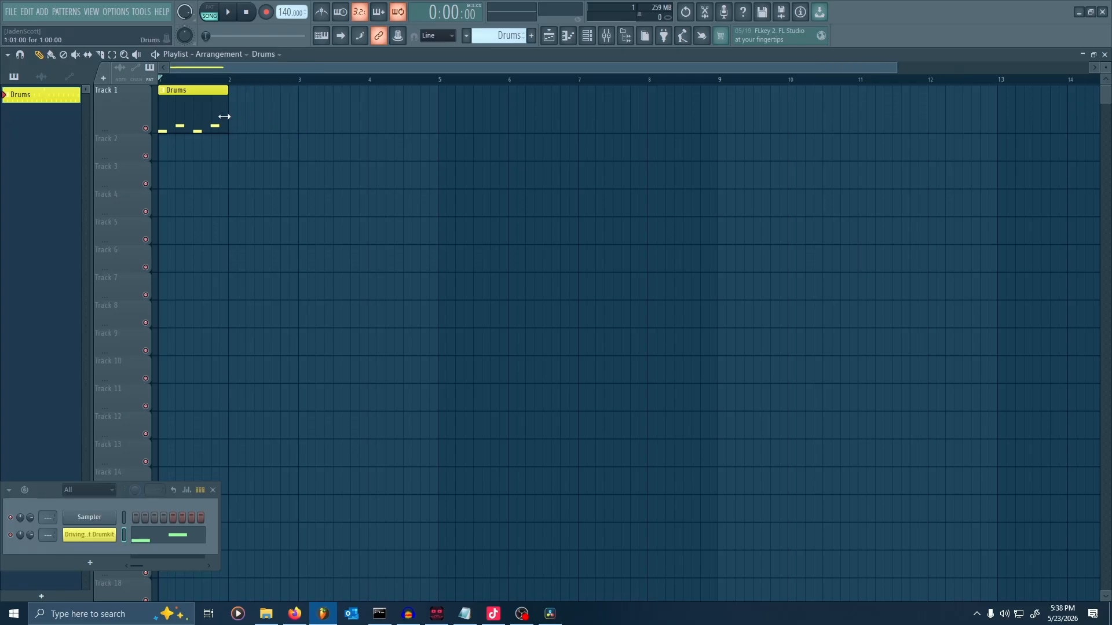
{"action": "left_click_drag", "start_coordinate": [224, 116], "coordinate": [874, 115]}
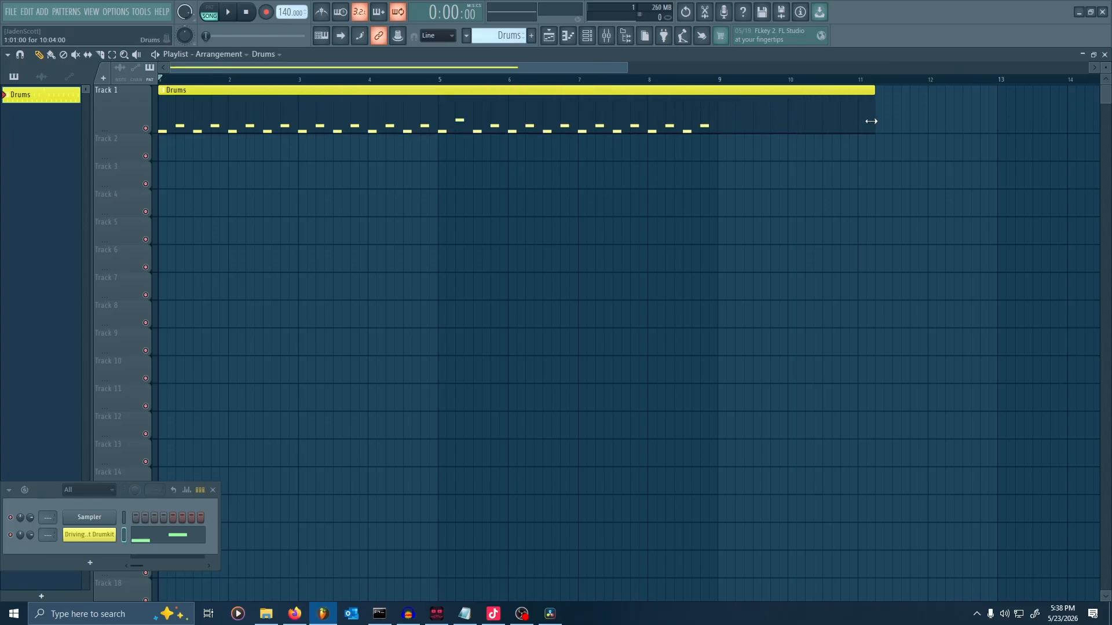
{"action": "left_click_drag", "start_coordinate": [871, 121], "coordinate": [856, 122]}
Open the Drums clip in the piano roll, start playback and delete the Snare 2 note in bar 5.
{"action": "double_click", "coordinate": [655, 117]}
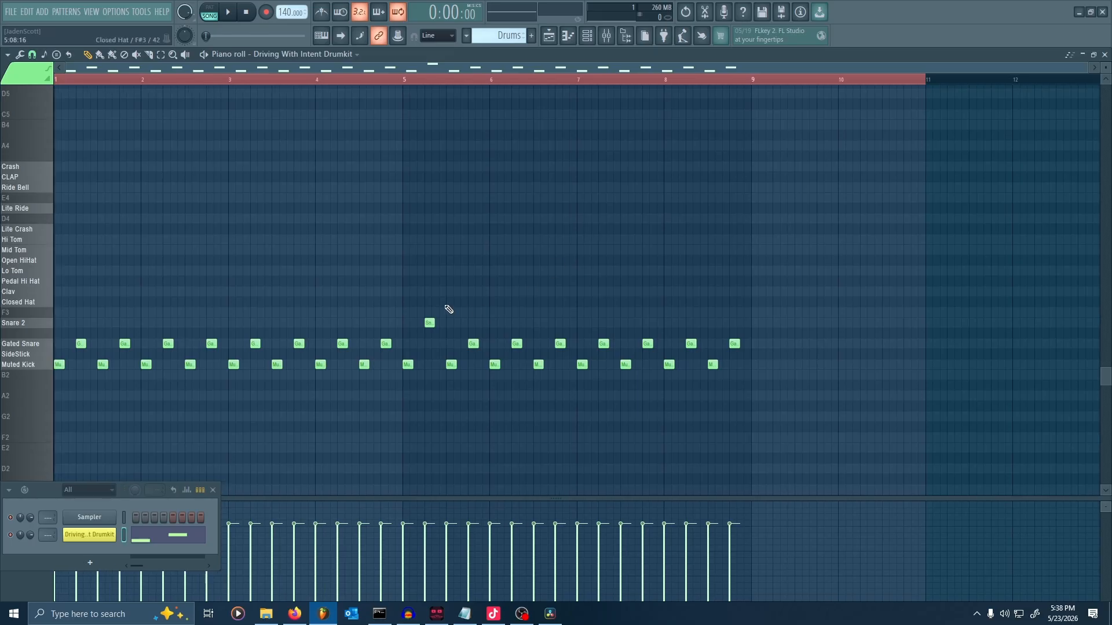
{"action": "scroll", "coordinate": [310, 241], "scroll_direction": "down", "scroll_amount": 3}
{"action": "key", "text": "space"}
{"action": "right_click", "coordinate": [431, 232]}
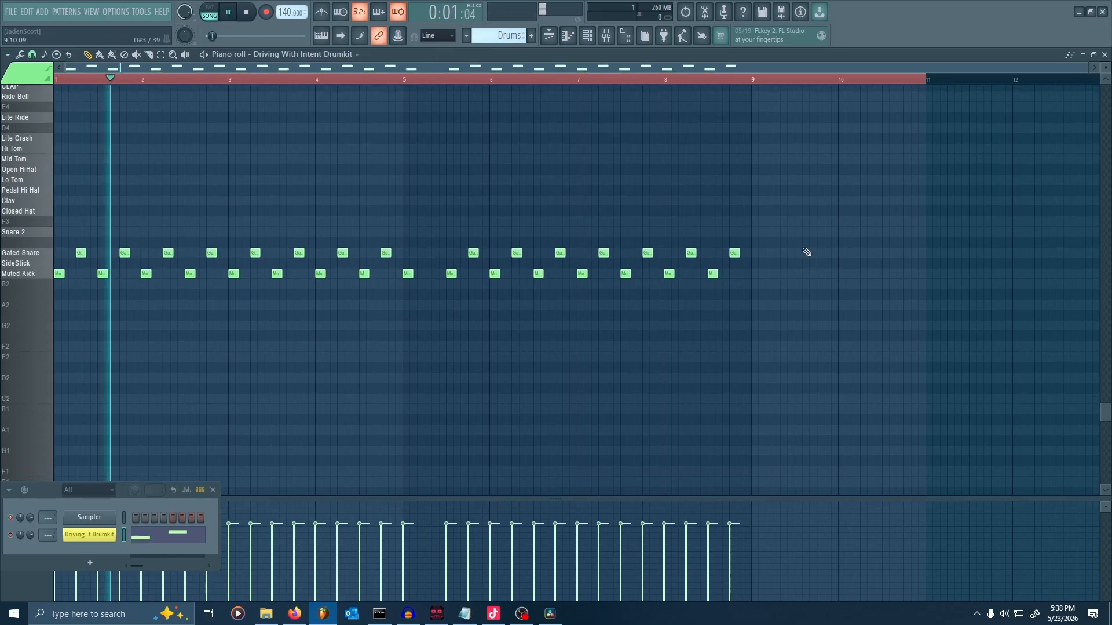
Stop playback, select all Gated Snare notes in bars 1 to 8, and shift them up an octave and back repeatedly.
{"action": "left_click_drag", "start_coordinate": [763, 238], "coordinate": [63, 267]}
{"action": "key", "text": "space"}
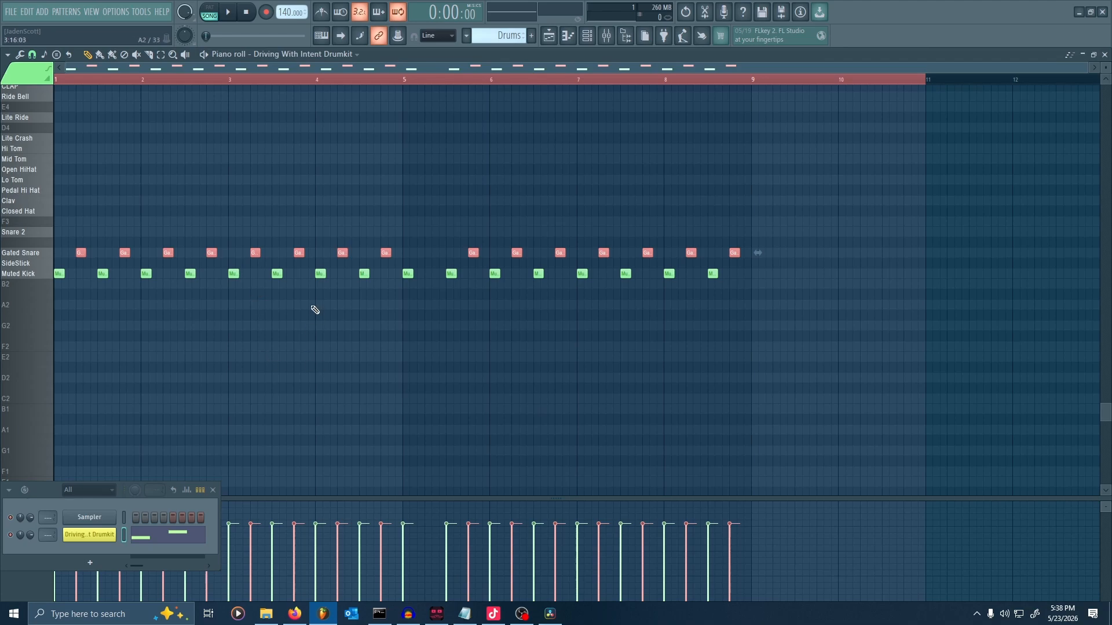
{"action": "key", "text": "ctrl+Up"}
{"action": "key", "text": "ctrl+Down"}
{"action": "key", "text": "ctrl+Up"}
{"action": "key", "text": "ctrl+Down"}
{"action": "key", "text": "ctrl+Up"}
{"action": "key", "text": "ctrl+Down"}
Move the selected snare notes up two semitones to Snare 2, play the result briefly and deselect them.
{"action": "key", "text": "Up"}
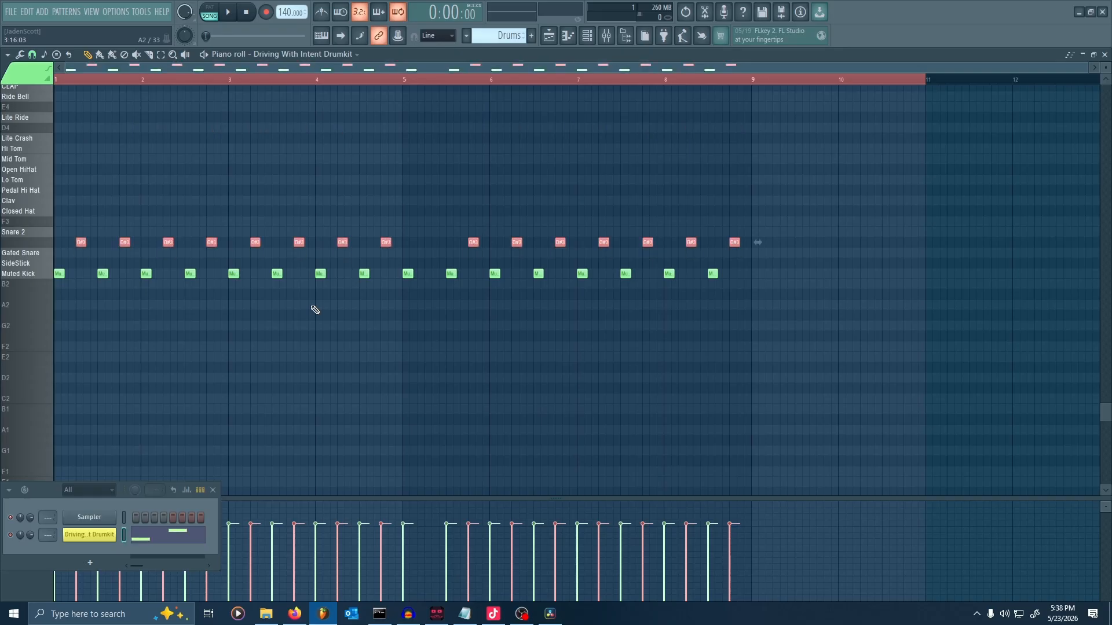
{"action": "key", "text": "Up"}
{"action": "key", "text": "space"}
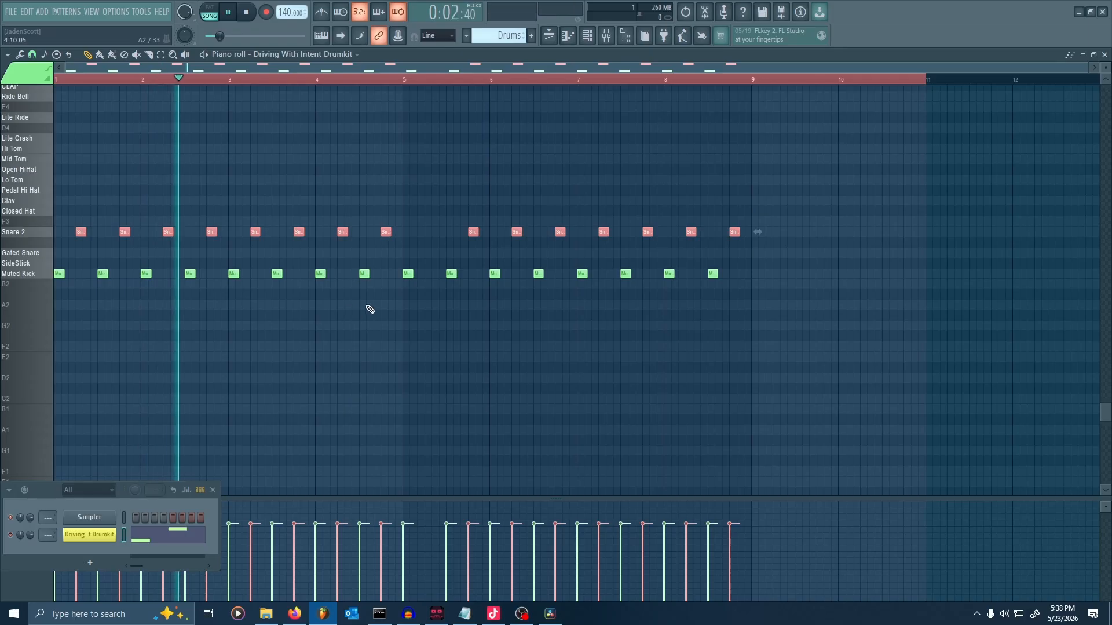
{"action": "key", "text": "space"}
{"action": "left_click", "coordinate": [383, 297], "text": "ctrl"}
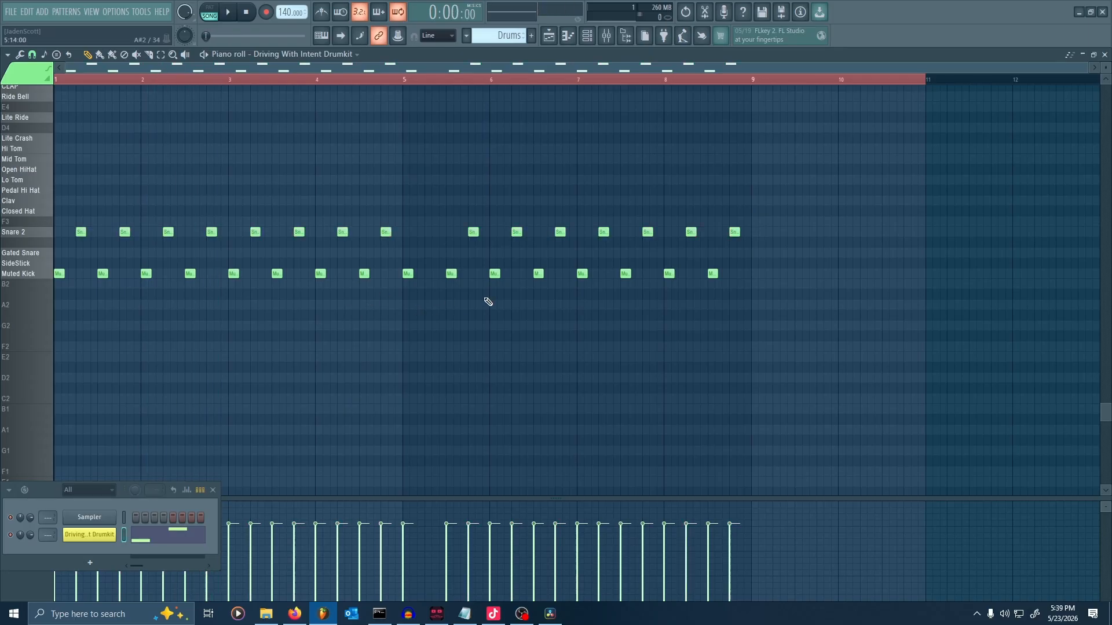
Return to the playlist, set the project tempo to 120 BPM and play the start of the Drums clip twice.
{"action": "left_click", "coordinate": [1104, 55]}
{"action": "scroll", "coordinate": [188, 235], "scroll_direction": "up", "scroll_amount": 2}
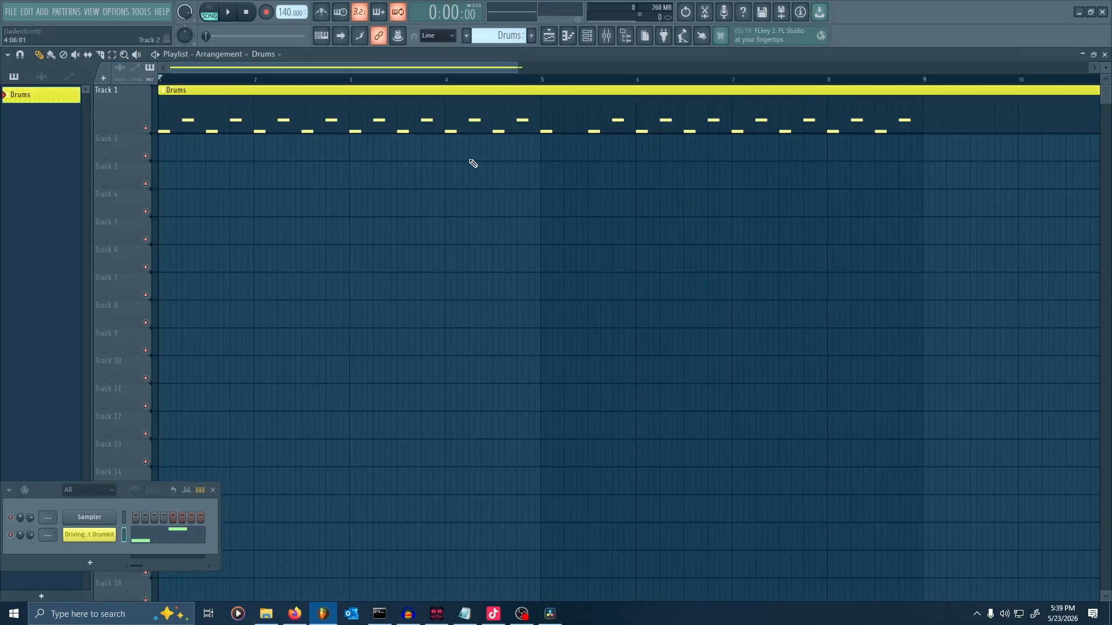
{"action": "left_click_drag", "start_coordinate": [285, 14], "coordinate": [285, 22]}
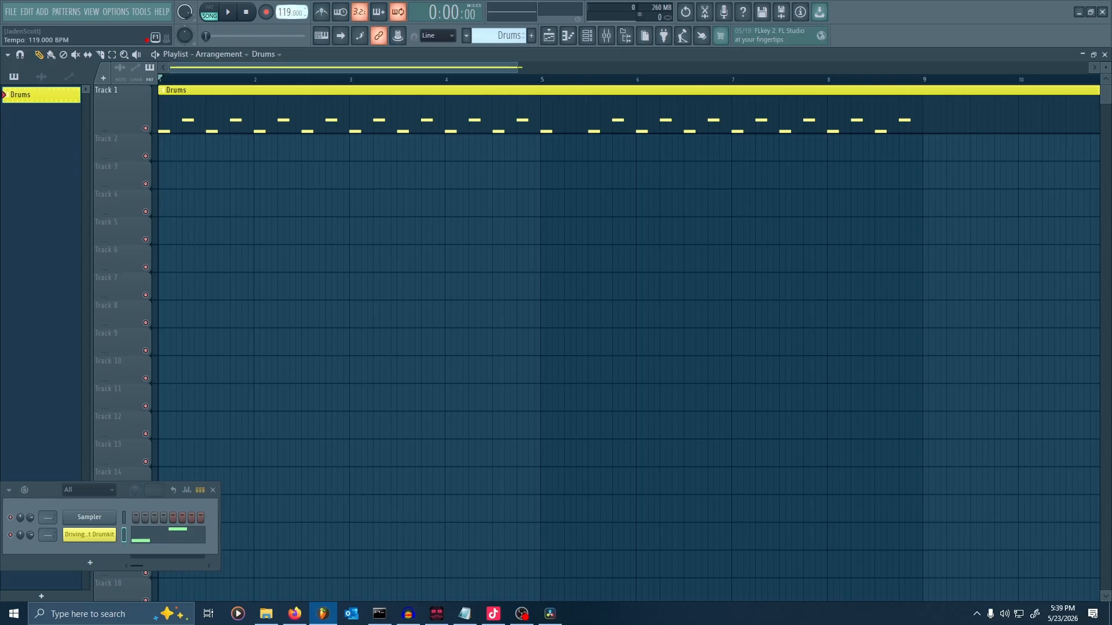
{"action": "key", "text": "space"}
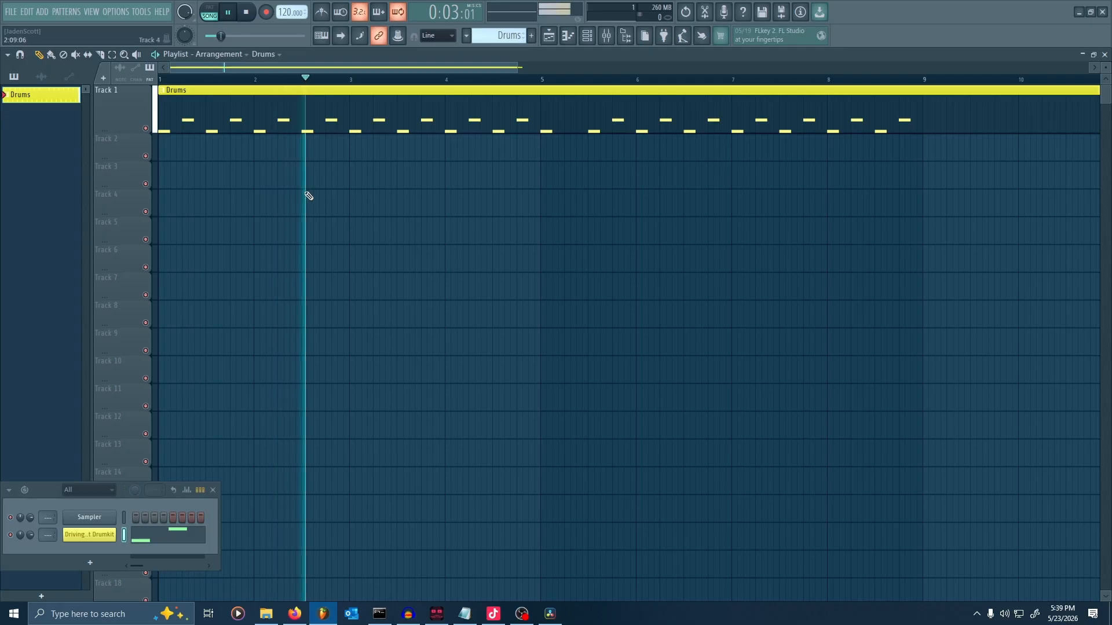
{"action": "key", "text": "space"}
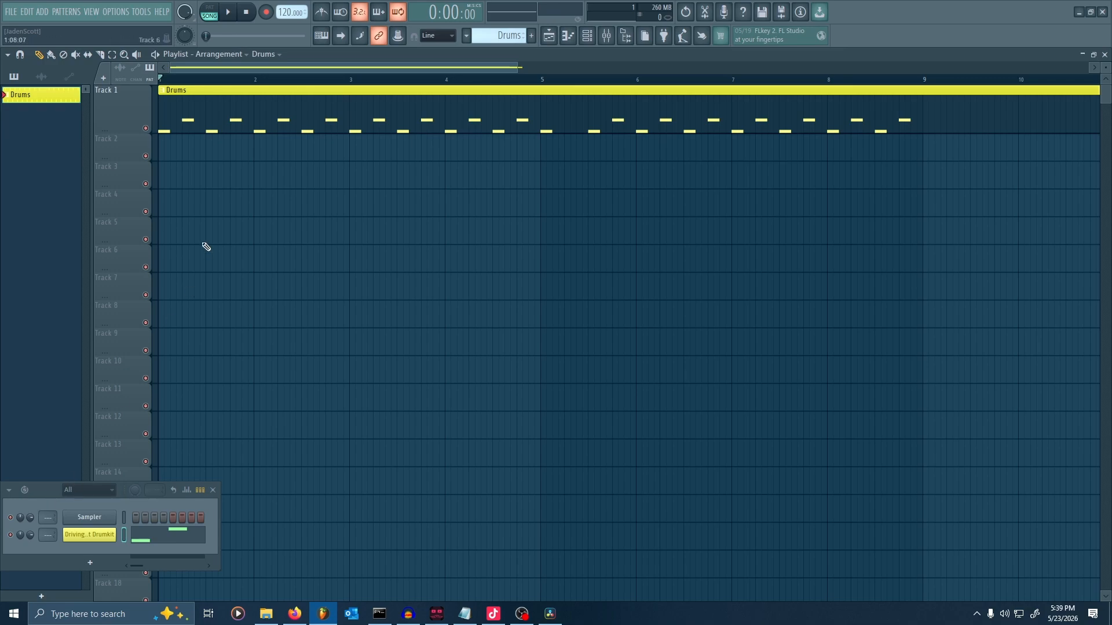
{"action": "key", "text": "space"}
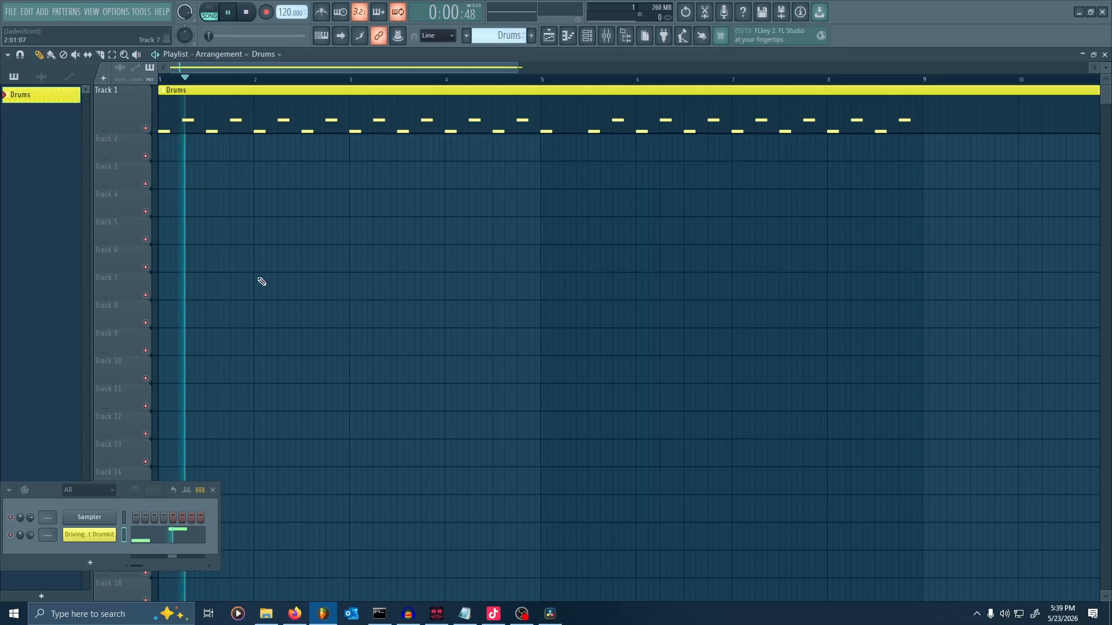
{"action": "key", "text": "space"}
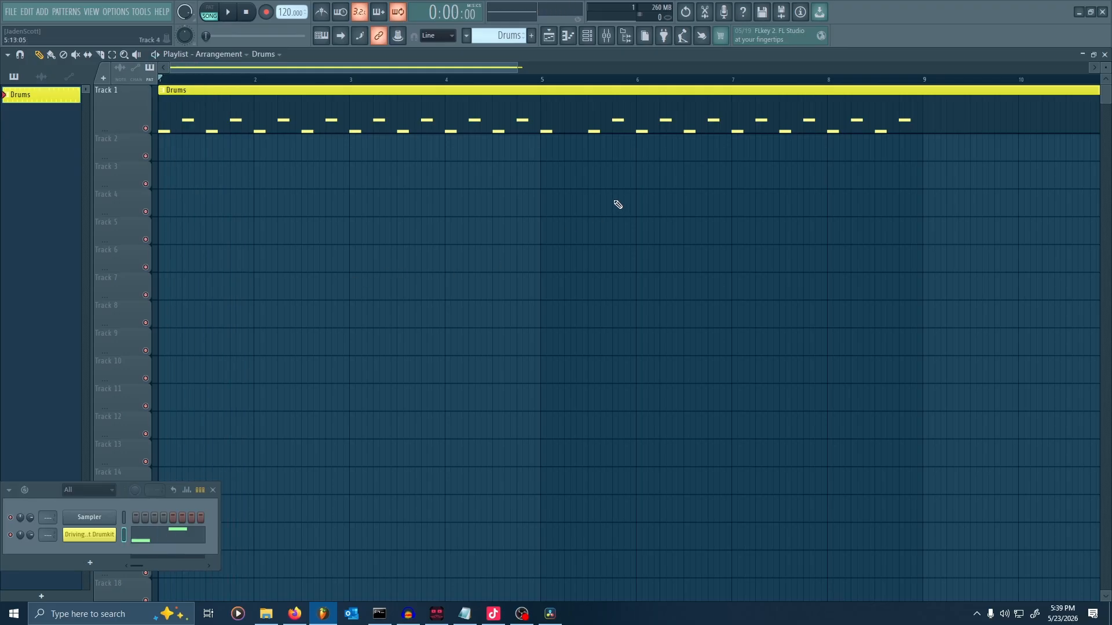
Hide and show the channel rack.
{"action": "left_click", "coordinate": [592, 39]}
{"action": "left_click", "coordinate": [592, 39]}
{"action": "left_click", "coordinate": [592, 39]}
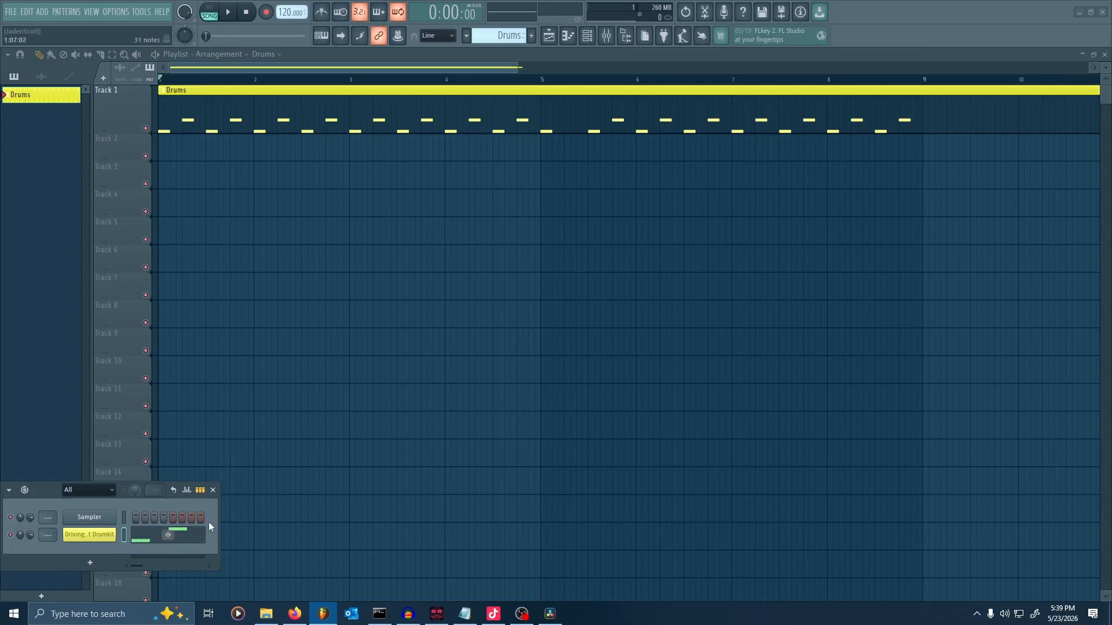
Open the mixer, enlarge its window and position it over the playlist.
{"action": "left_click", "coordinate": [606, 36]}
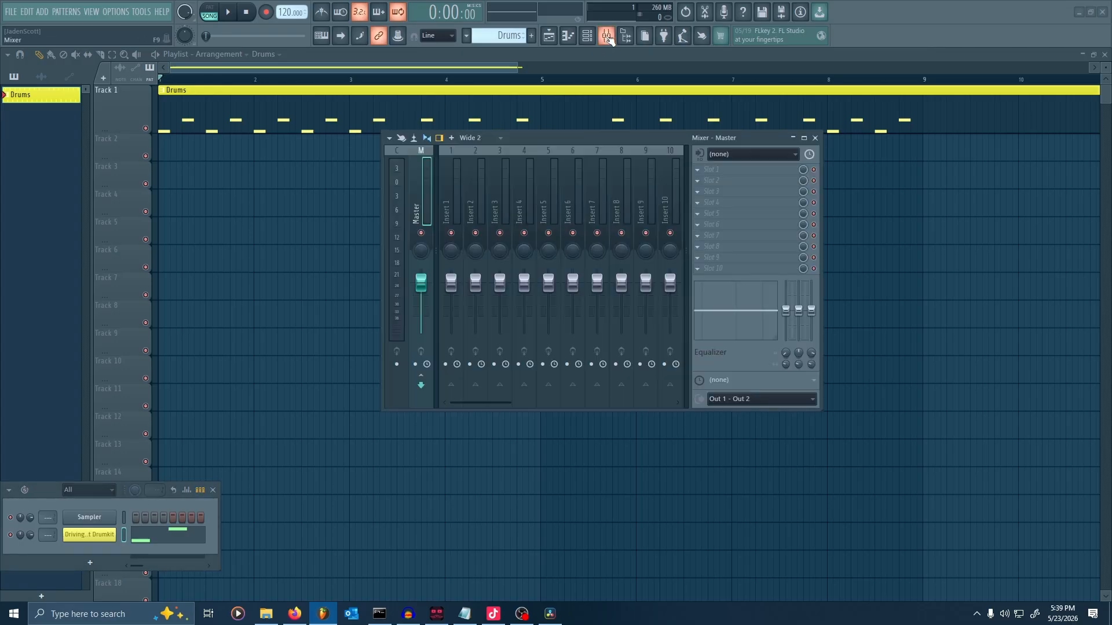
{"action": "left_click_drag", "start_coordinate": [383, 407], "coordinate": [231, 573]}
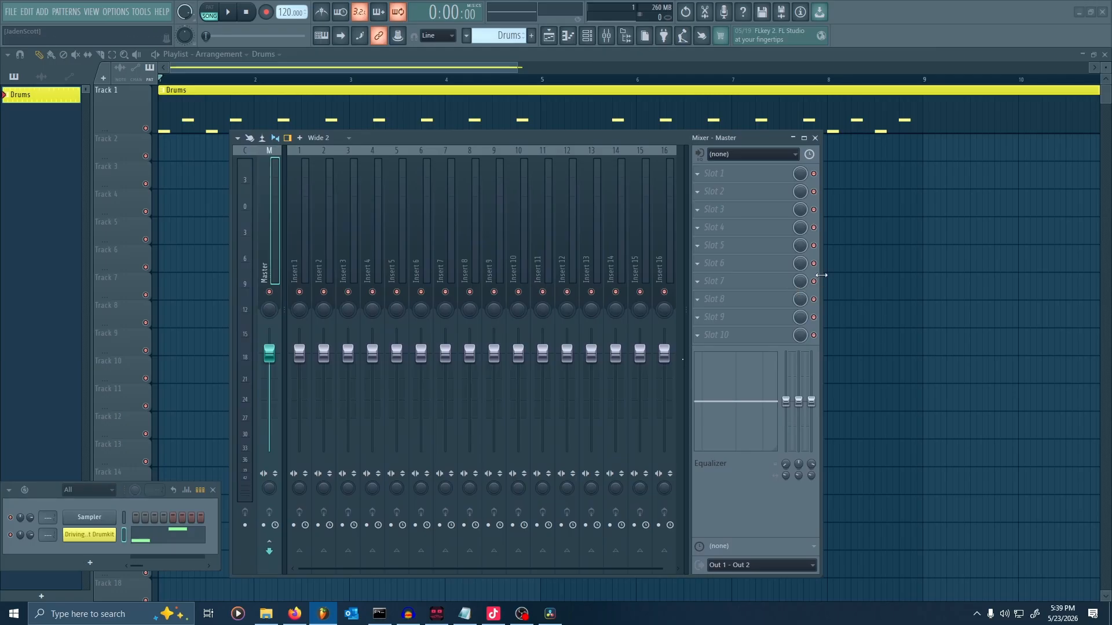
{"action": "left_click_drag", "start_coordinate": [820, 266], "coordinate": [991, 266]}
{"action": "left_click_drag", "start_coordinate": [642, 133], "coordinate": [688, 113]}
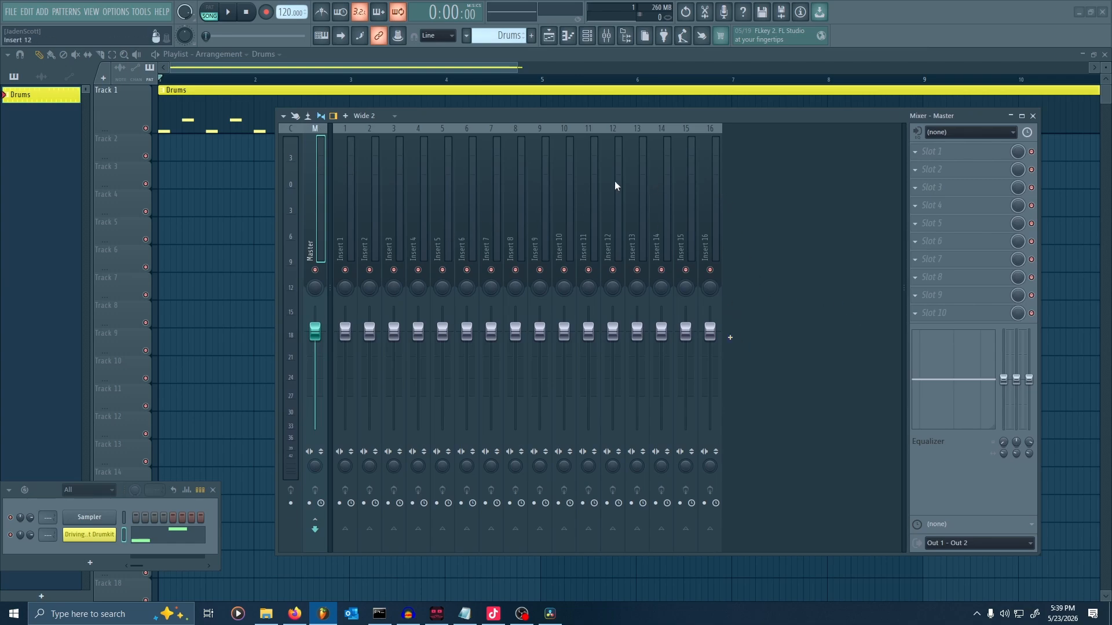
Add three insert tracks, Insert 17 to Insert 19, to the mixer and select Insert 1.
{"action": "left_click", "coordinate": [731, 337]}
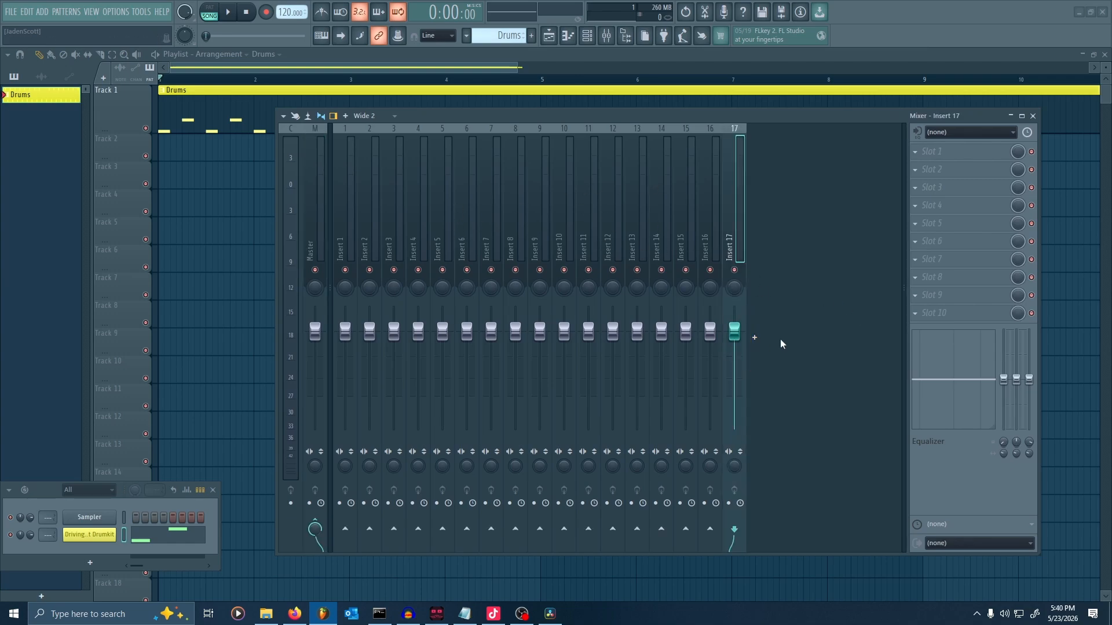
{"action": "left_click", "coordinate": [755, 338]}
{"action": "left_click", "coordinate": [779, 337]}
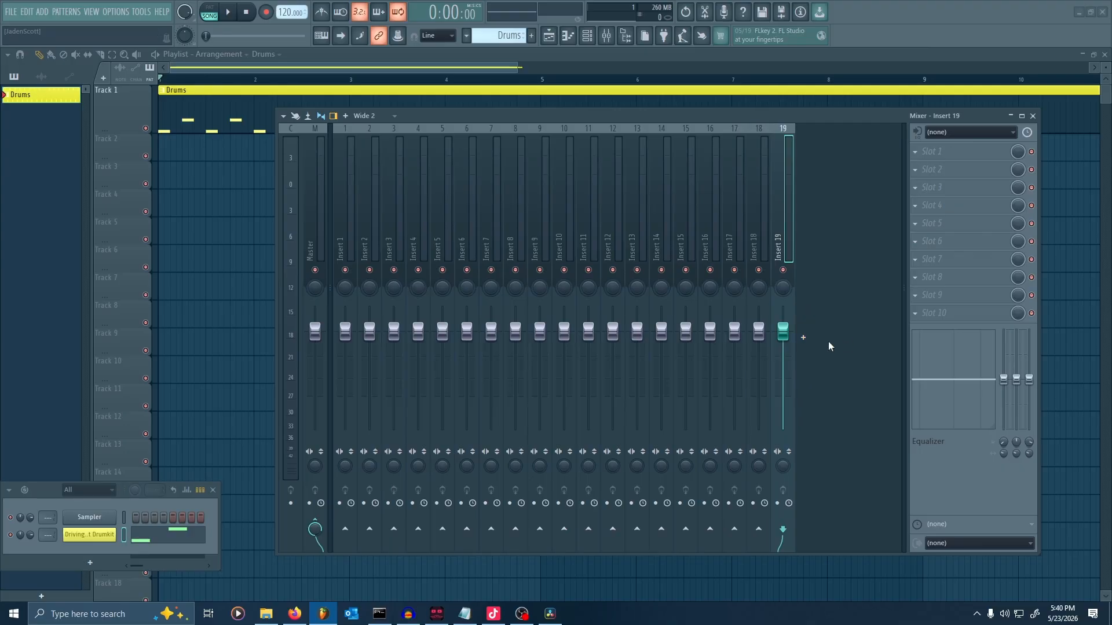
{"action": "left_click", "coordinate": [342, 209]}
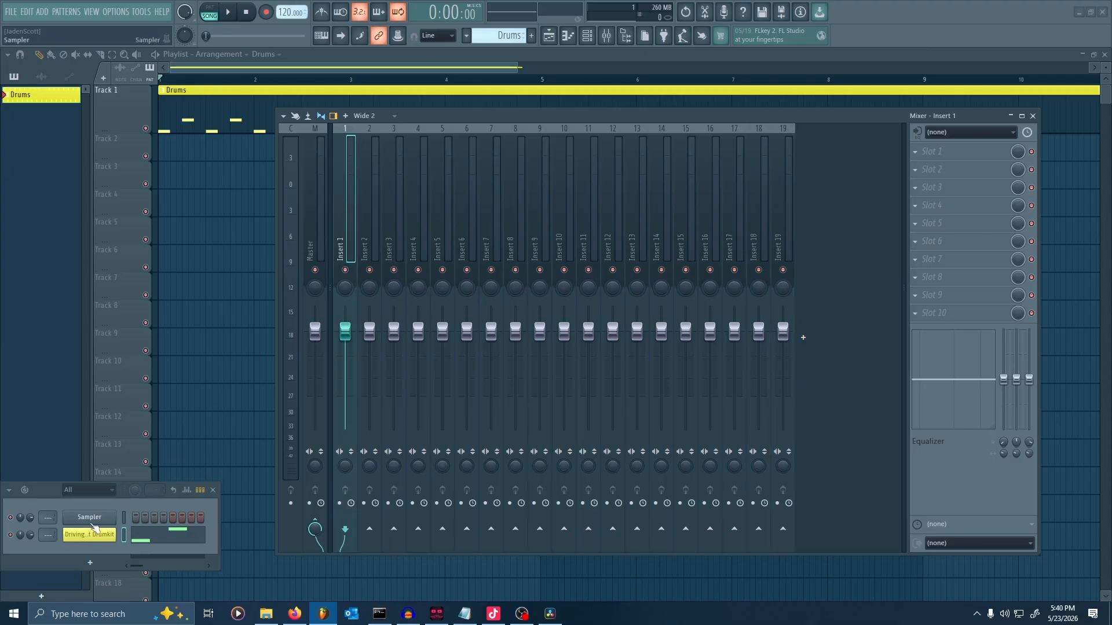
Open the Sampler channel's settings beside the mixer, look them over and close them.
{"action": "left_click", "coordinate": [94, 521]}
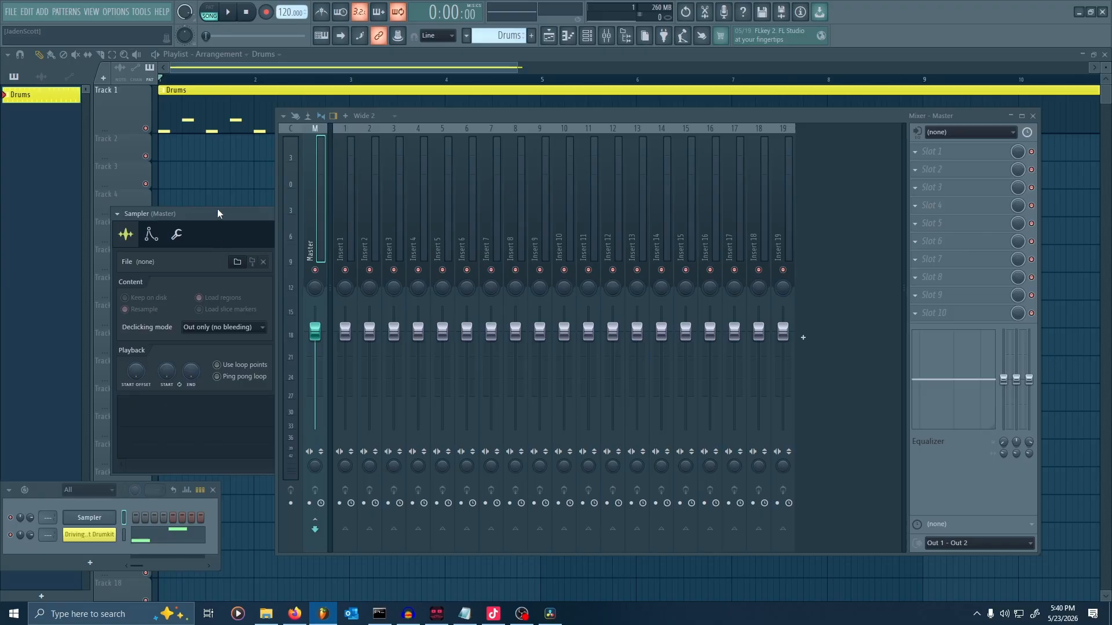
{"action": "left_click_drag", "start_coordinate": [217, 208], "coordinate": [235, 210]}
{"action": "left_click_drag", "start_coordinate": [499, 113], "coordinate": [749, 127]}
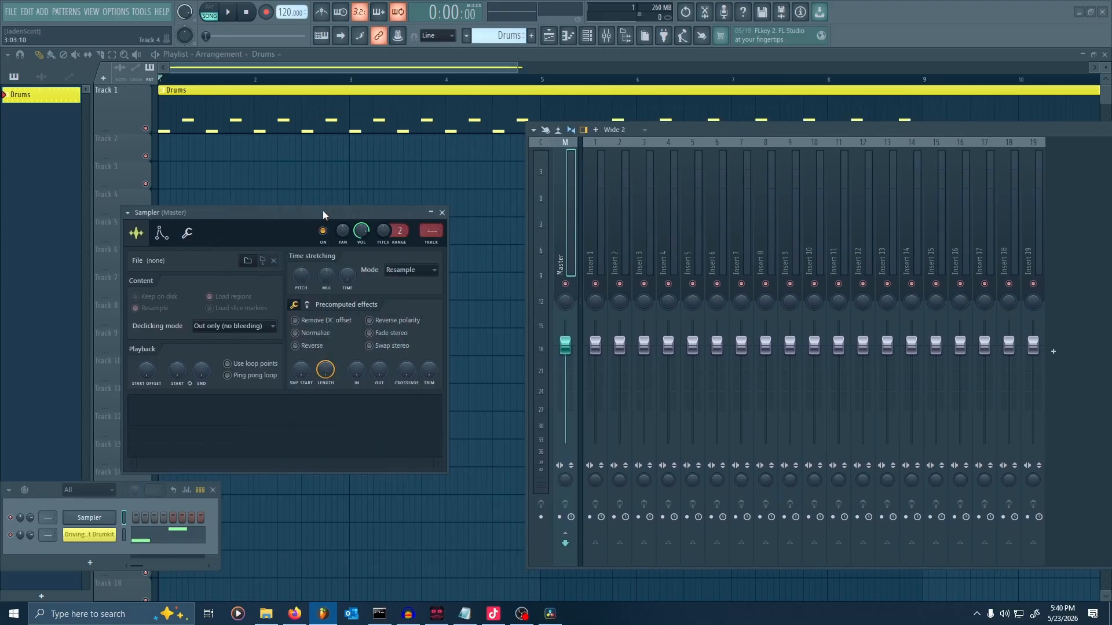
{"action": "left_click_drag", "start_coordinate": [313, 212], "coordinate": [381, 146]}
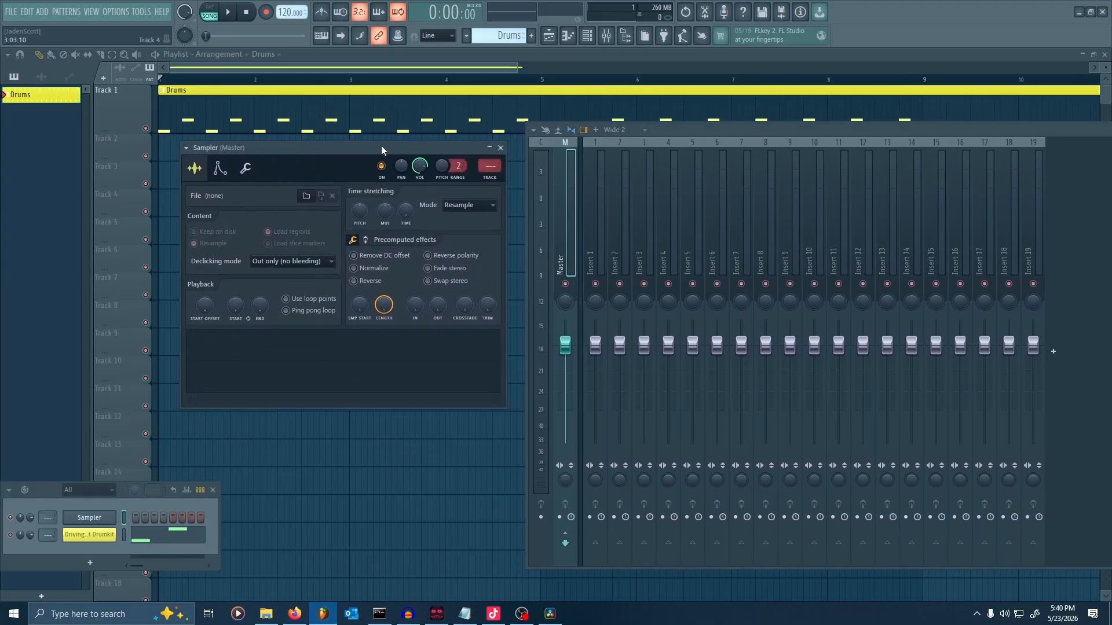
{"action": "left_click", "coordinate": [501, 148]}
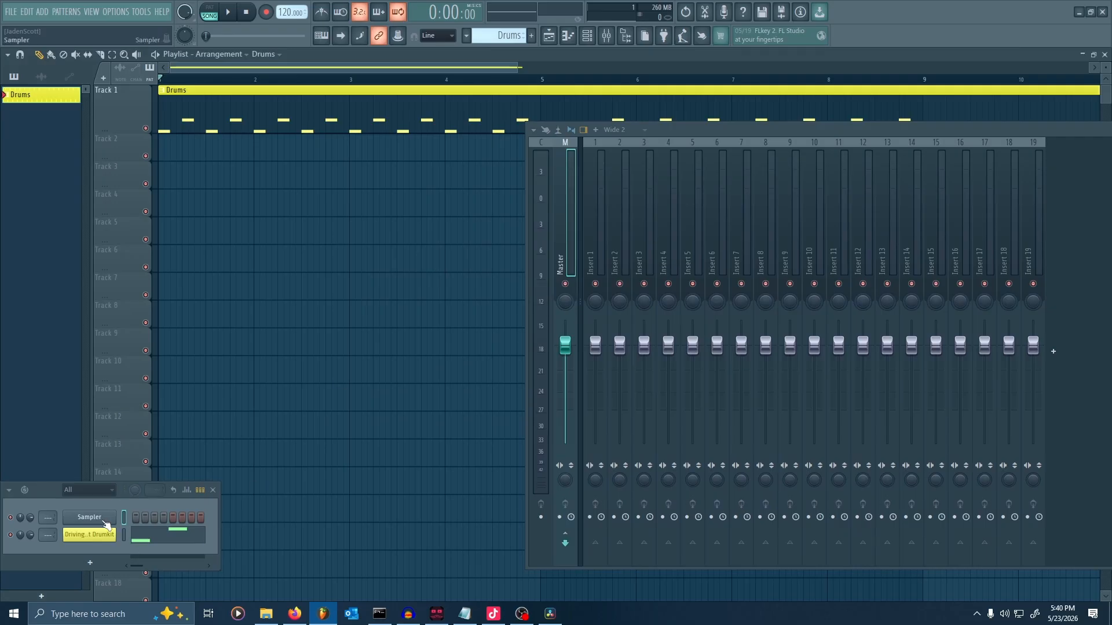
Delete the Sampler channel and route the Driving With Intent Drumkit channel to mixer Insert 1, with the mixer centred over the playlist.
{"action": "right_click", "coordinate": [110, 518]}
{"action": "left_click", "coordinate": [137, 571]}
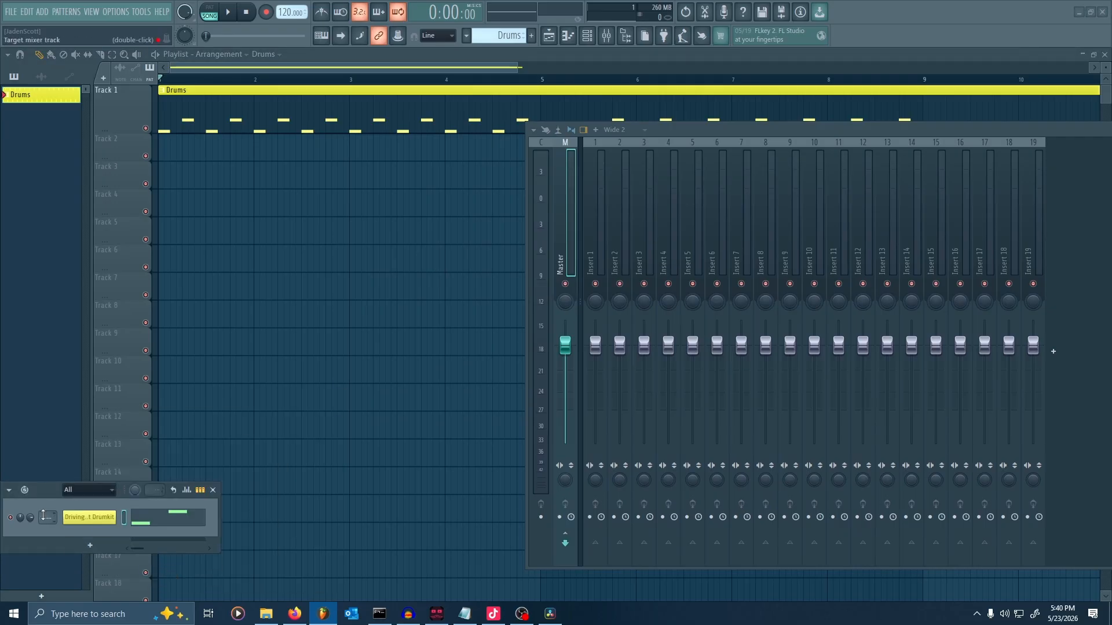
{"action": "scroll", "coordinate": [47, 517], "scroll_direction": "up", "scroll_amount": 1}
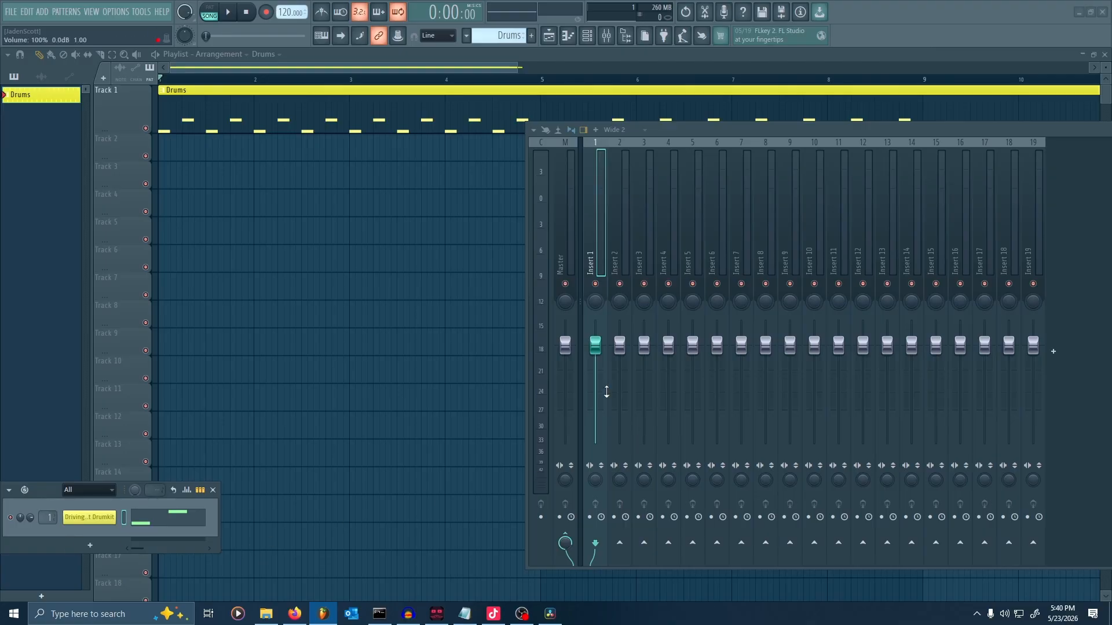
{"action": "left_click_drag", "start_coordinate": [663, 133], "coordinate": [391, 125]}
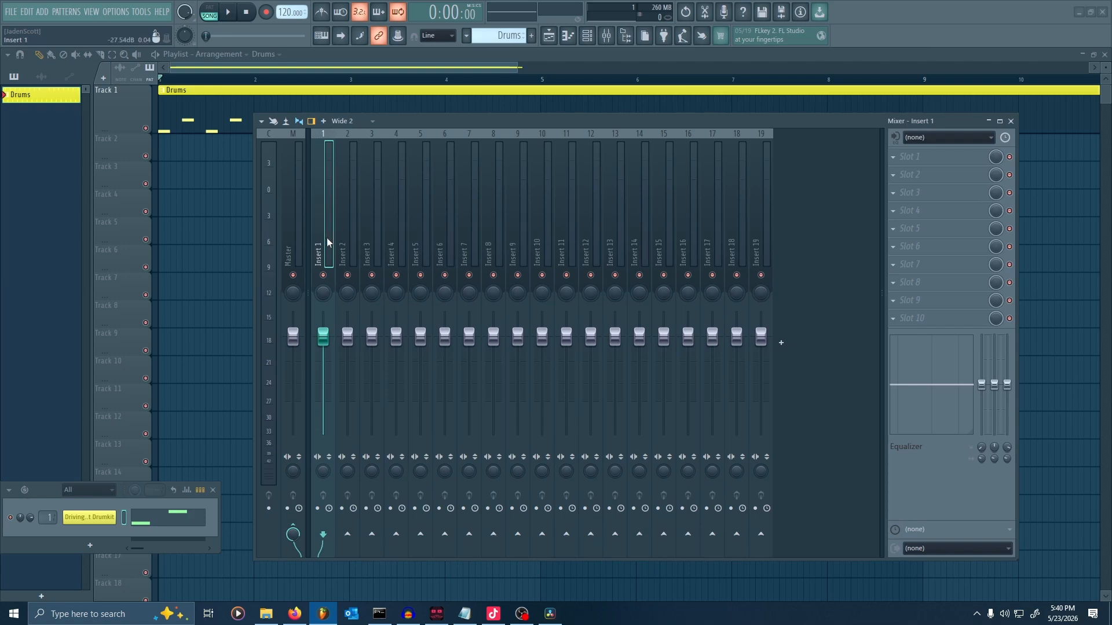
Play the drum song, select the Master track to check that Insert 1's signal reaches it, and stop playback.
{"action": "key", "text": "space"}
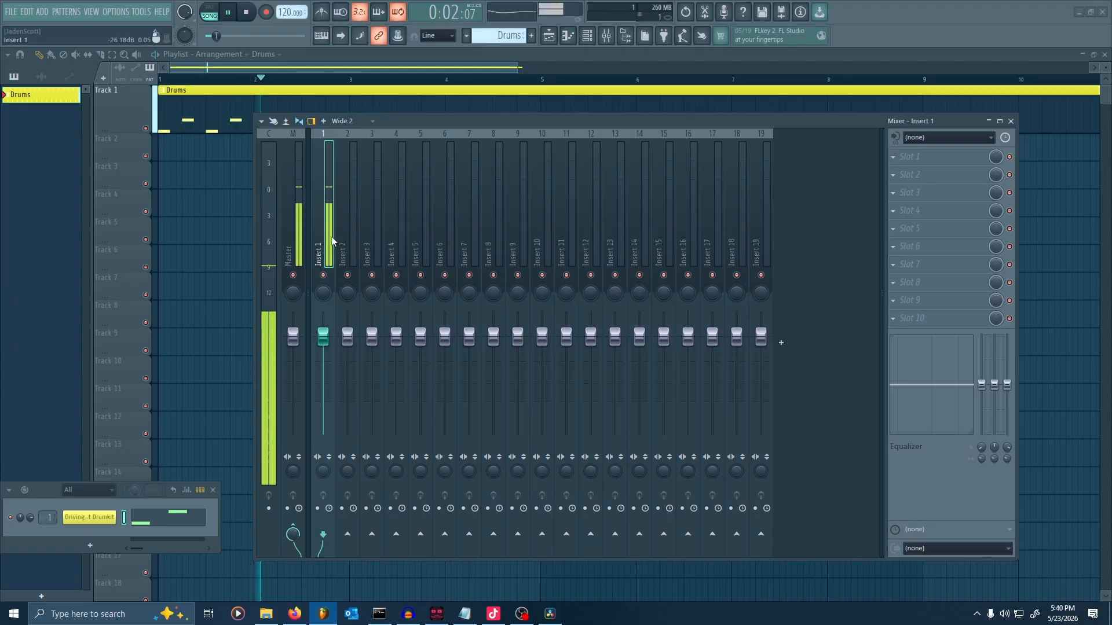
{"action": "left_click", "coordinate": [294, 243]}
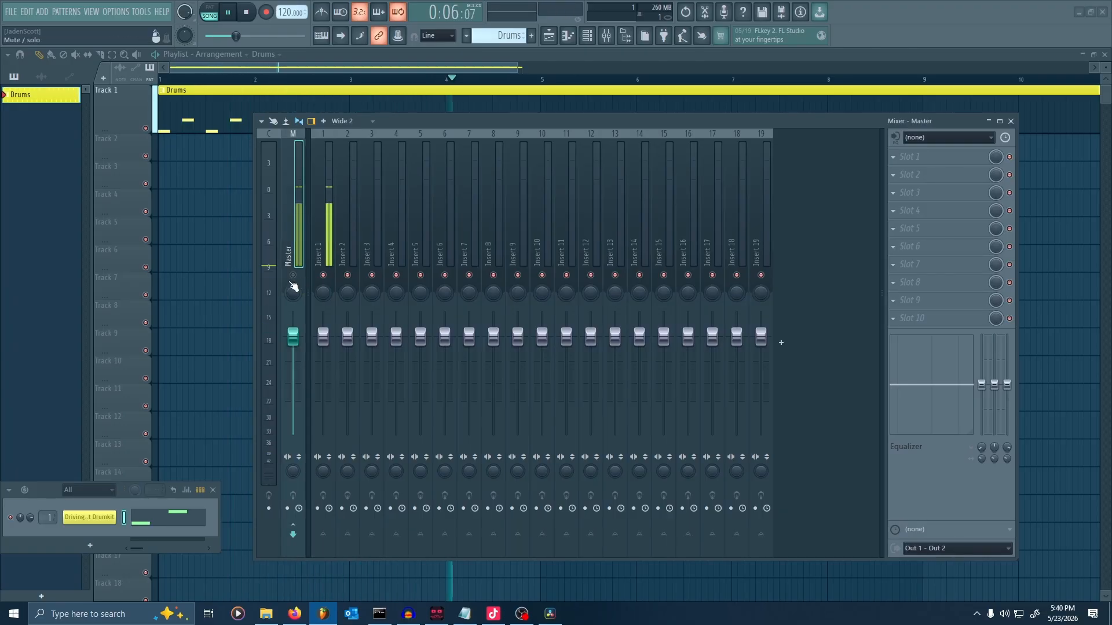
{"action": "key", "text": "space"}
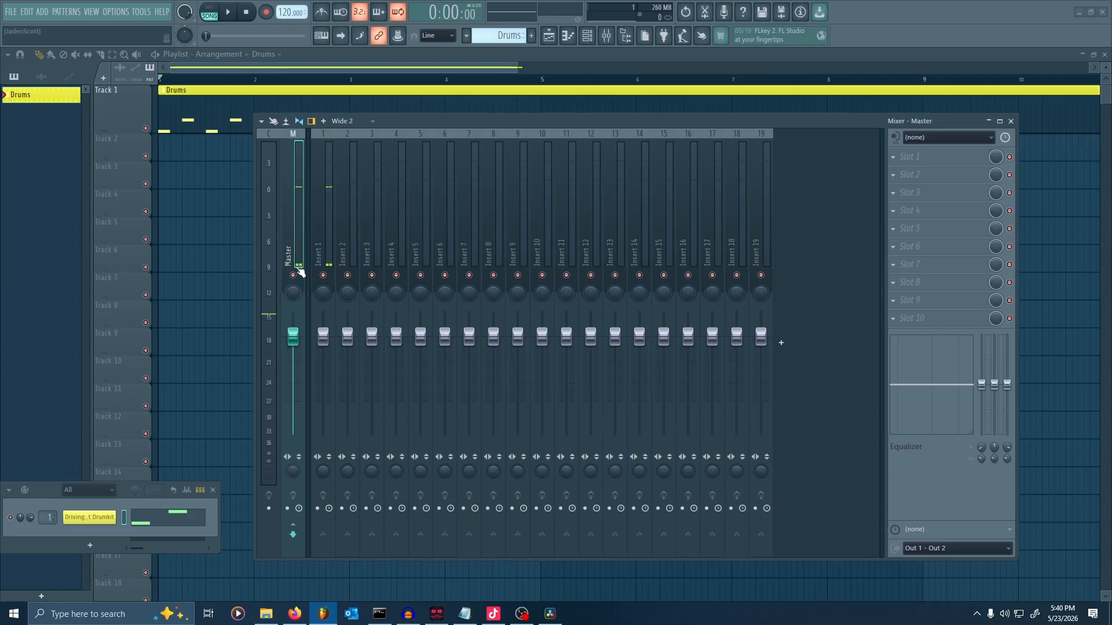
Mute Insert 1, play the song with Insert 1 selected, and unmute it during playback before stopping.
{"action": "left_click", "coordinate": [324, 275]}
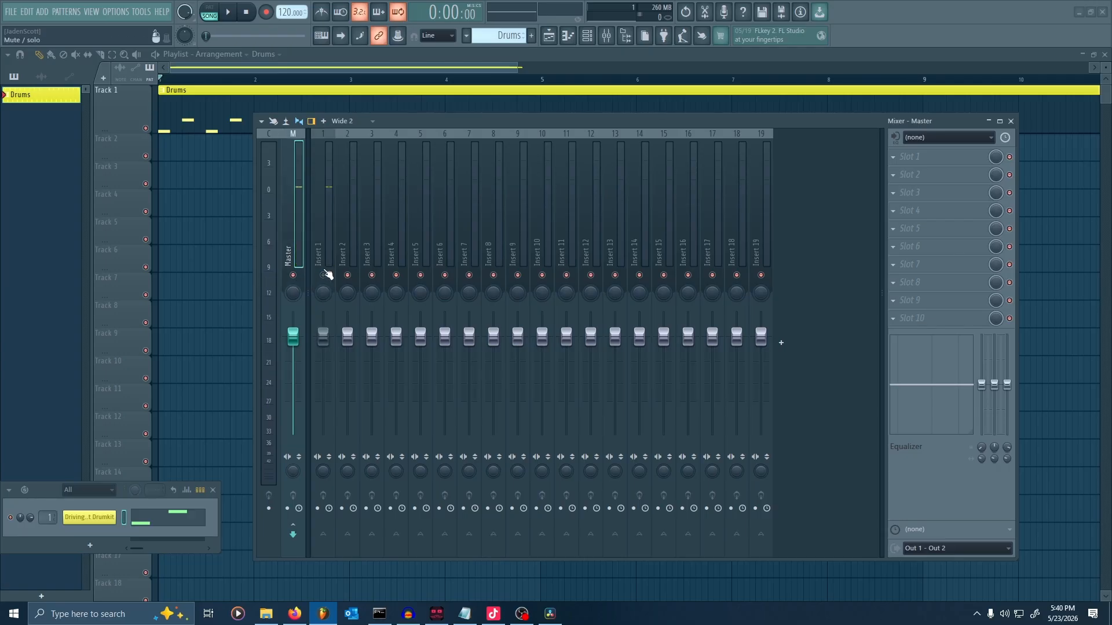
{"action": "key", "text": "space"}
{"action": "left_click", "coordinate": [331, 280]}
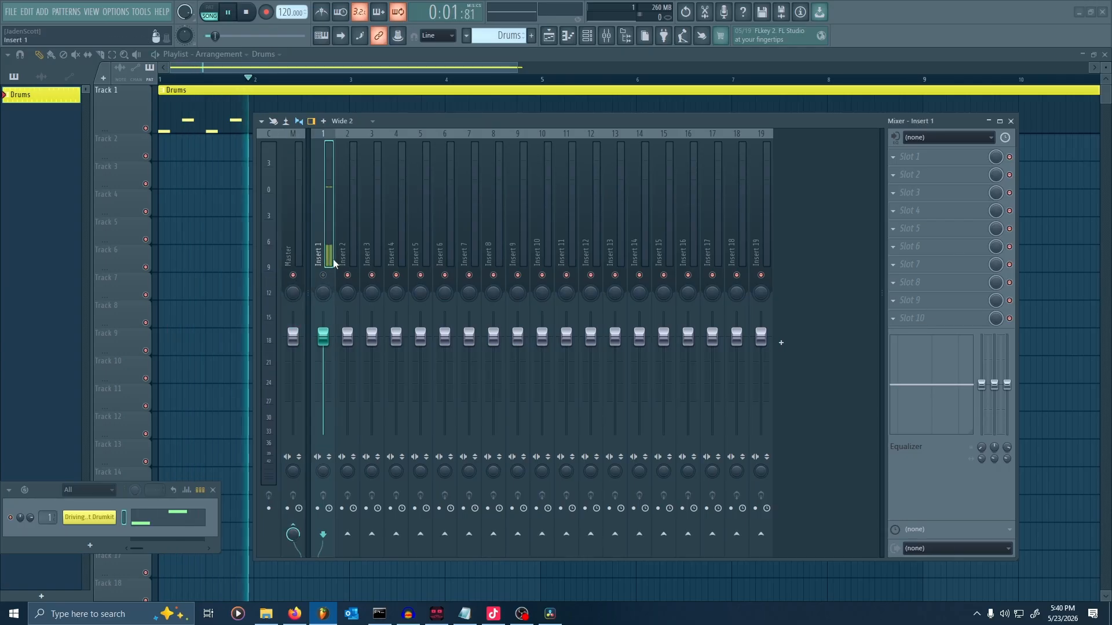
{"action": "left_click", "coordinate": [323, 276]}
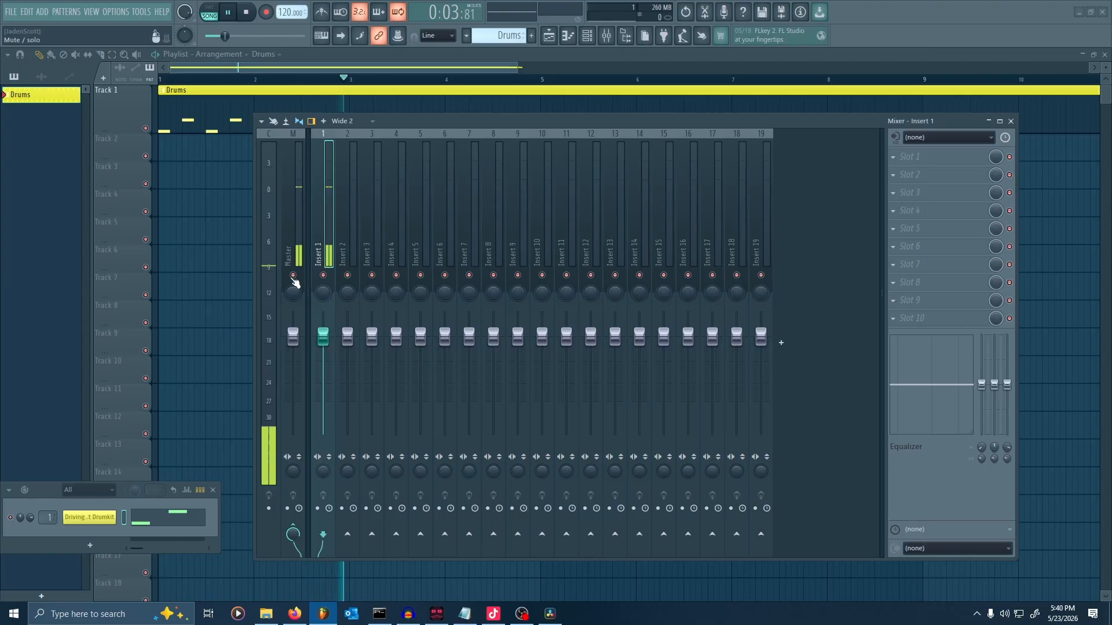
{"action": "key", "text": "space"}
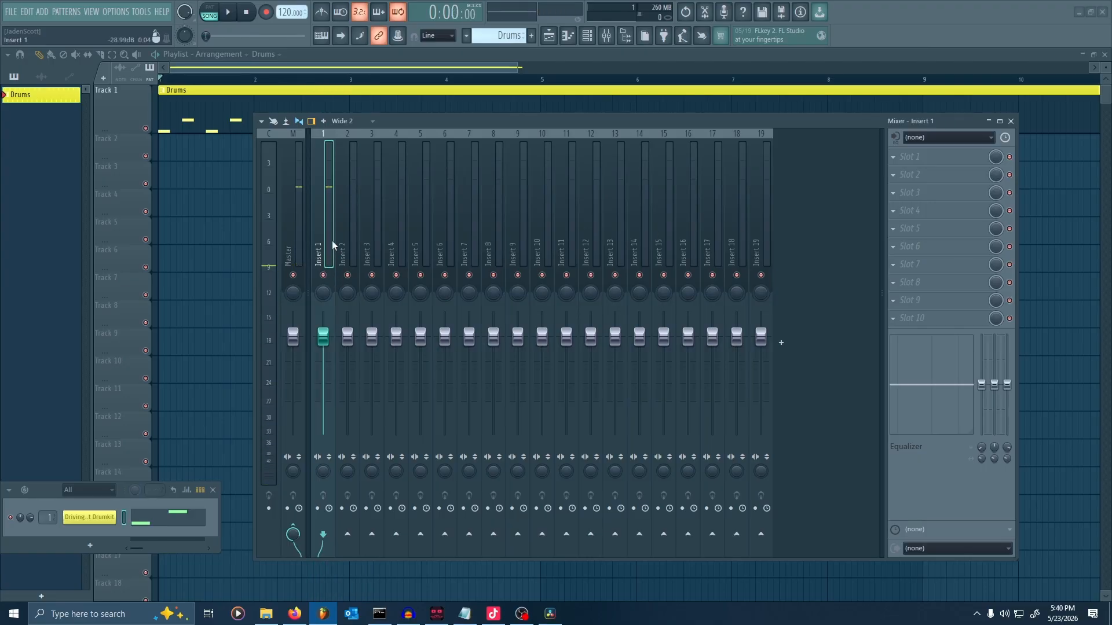
Load Fruity Parametric EQ 2 into Insert 1's first effect slot and play the drums to view their frequency spectrum.
{"action": "left_click_drag", "start_coordinate": [829, 123], "coordinate": [711, 118]}
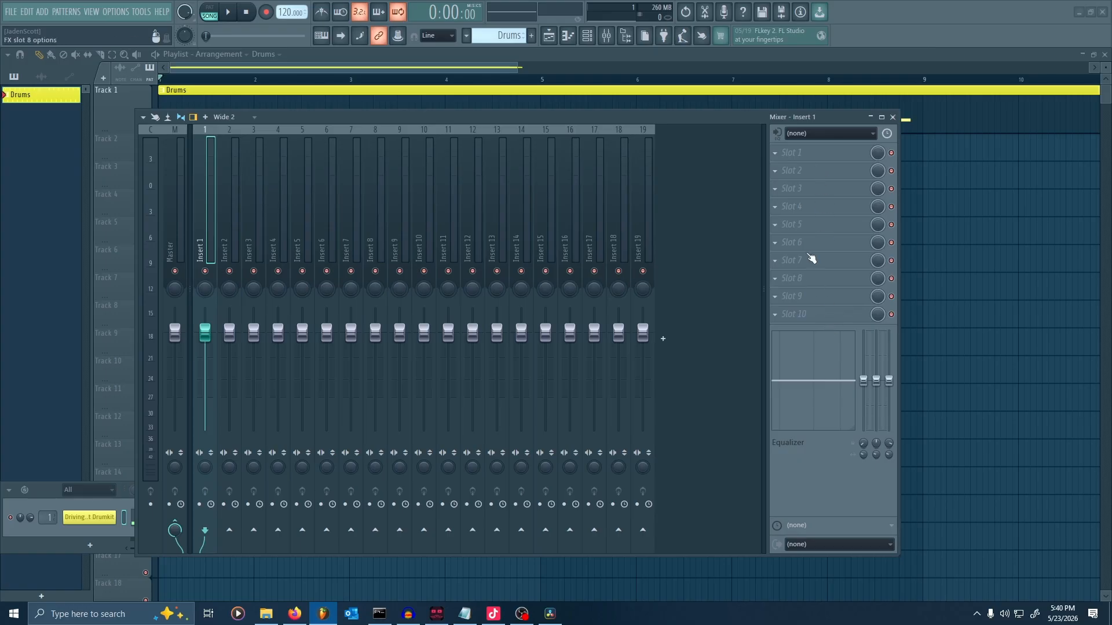
{"action": "left_click", "coordinate": [799, 153]}
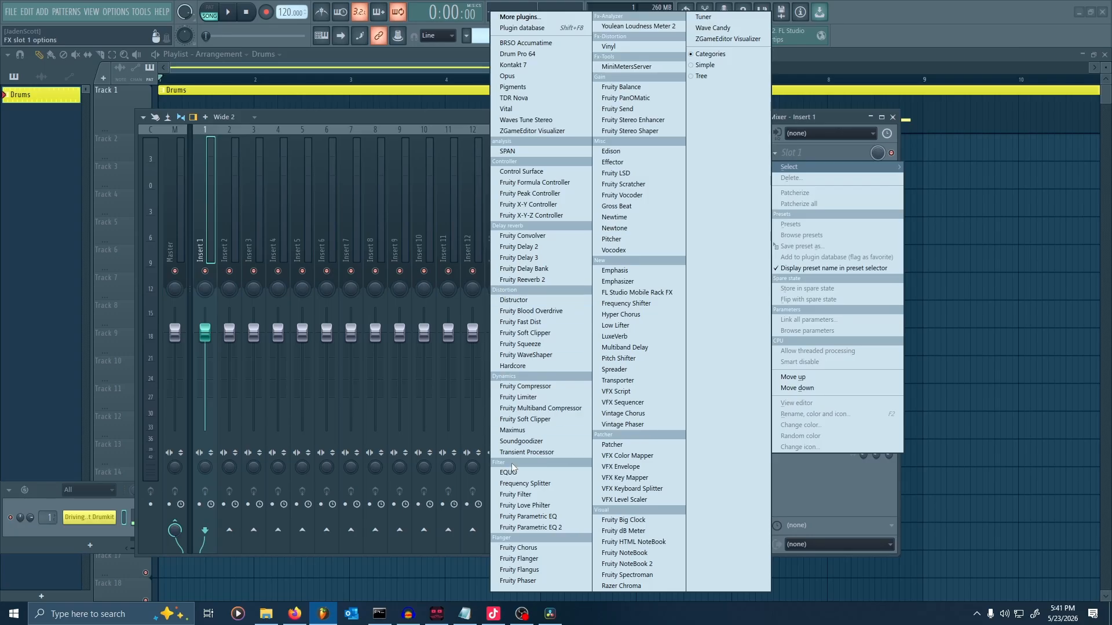
{"action": "left_click", "coordinate": [545, 527]}
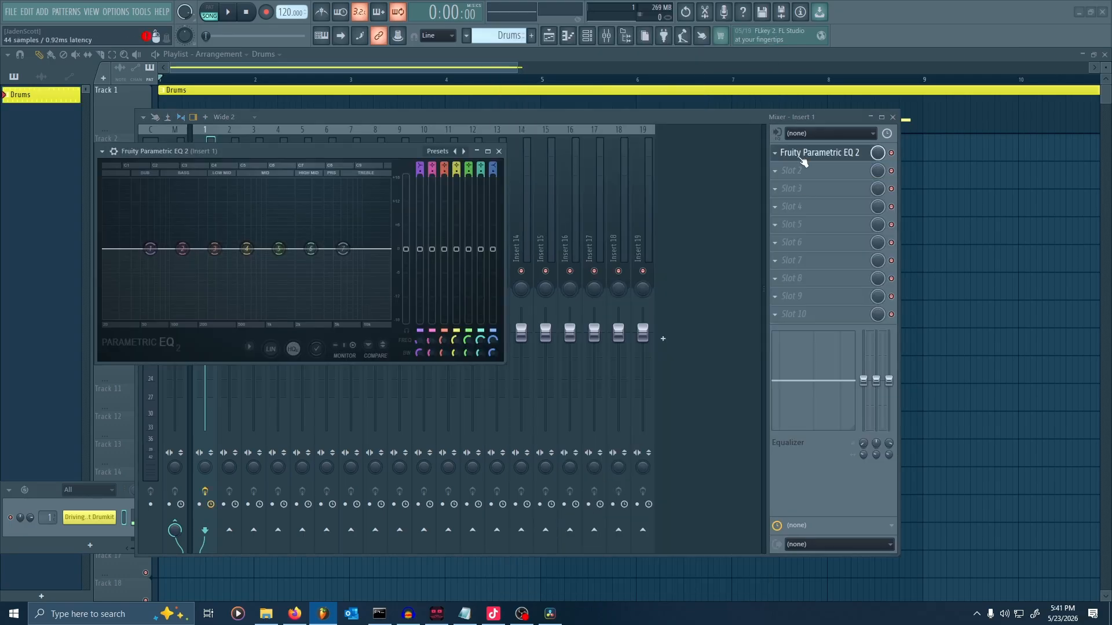
{"action": "key", "text": "space"}
{"action": "left_click_drag", "start_coordinate": [350, 151], "coordinate": [559, 157]}
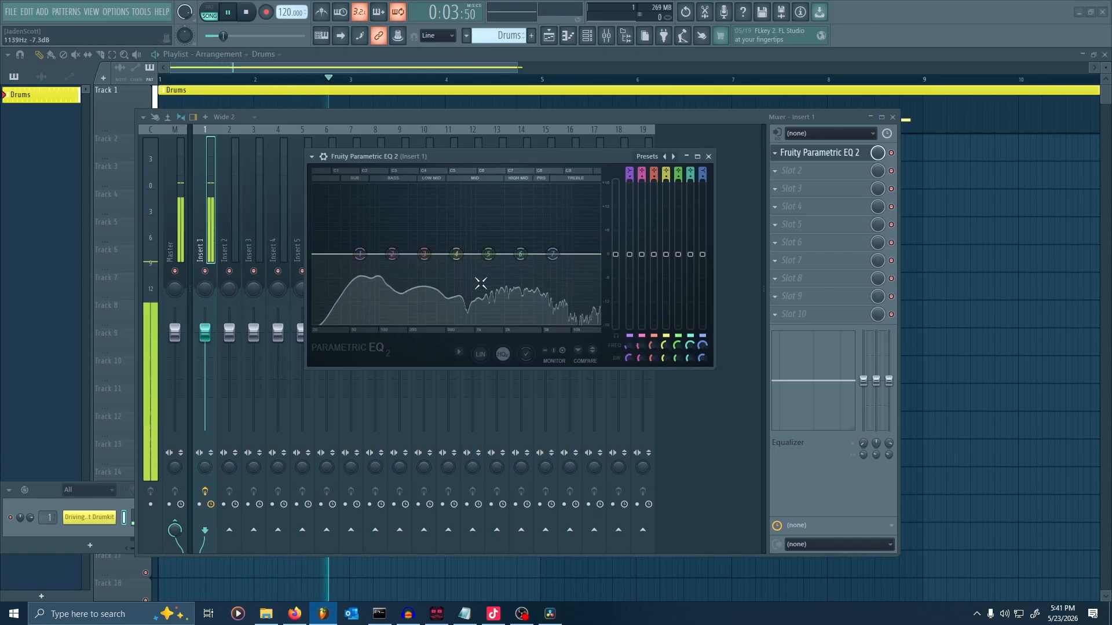
{"action": "key", "text": "space"}
Cut band 4 near 628 Hz, boost the band 1 lows, and raise the band 7 high shelf about 5.3 dB near 4514 Hz.
{"action": "left_click_drag", "start_coordinate": [456, 254], "coordinate": [456, 275]}
{"action": "scroll", "coordinate": [457, 275], "scroll_direction": "down", "scroll_amount": 5}
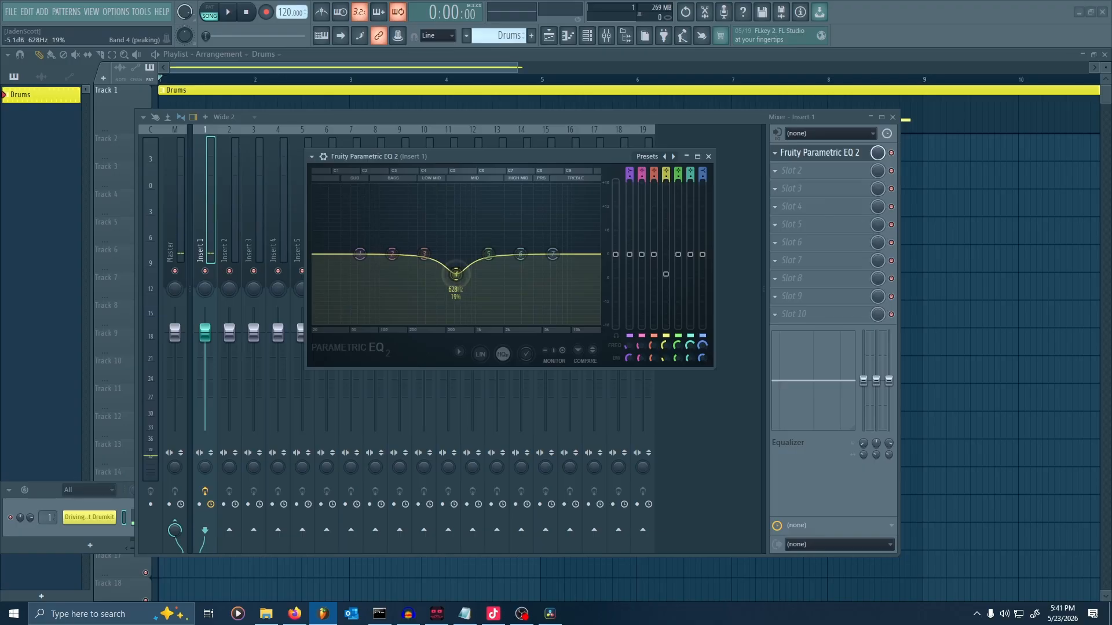
{"action": "left_click_drag", "start_coordinate": [360, 254], "coordinate": [369, 236]}
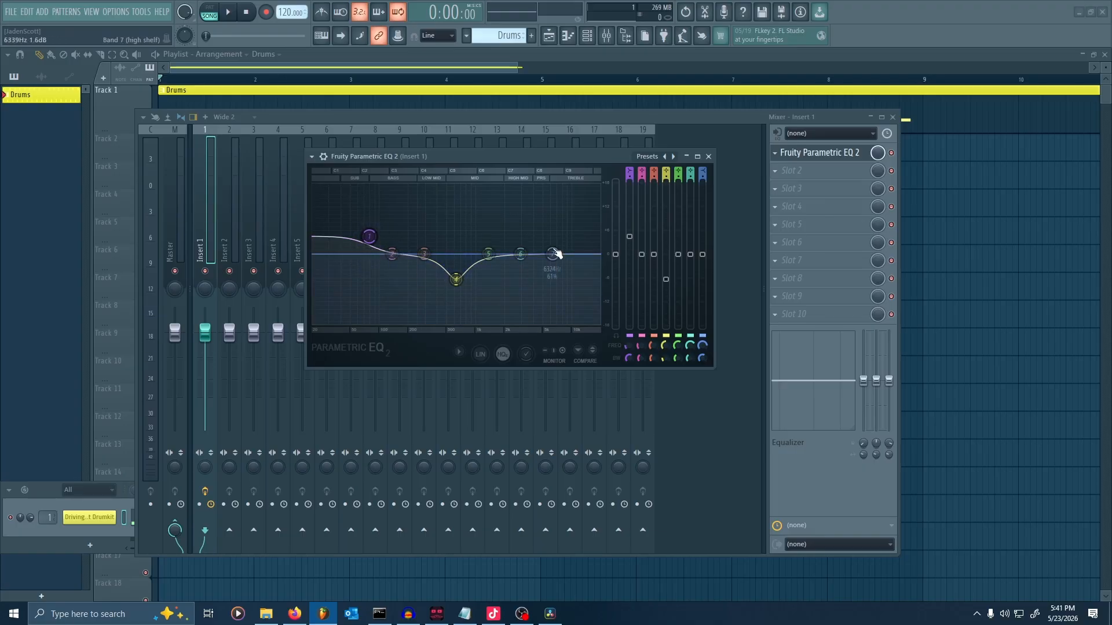
{"action": "left_click_drag", "start_coordinate": [553, 254], "coordinate": [538, 233]}
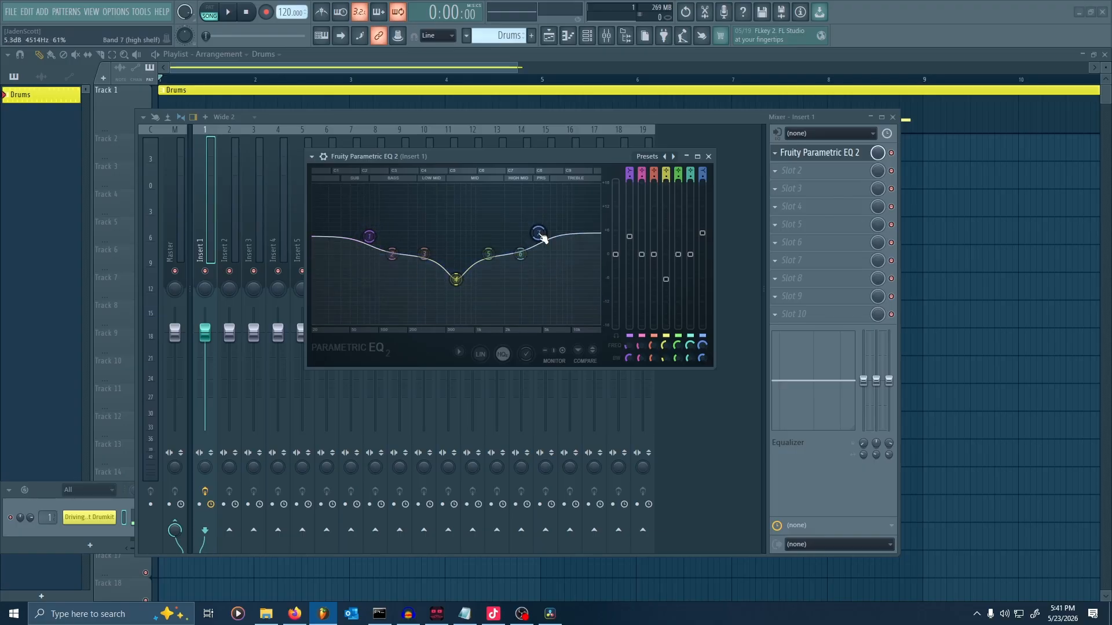
{"action": "left_click_drag", "start_coordinate": [369, 236], "coordinate": [374, 234]}
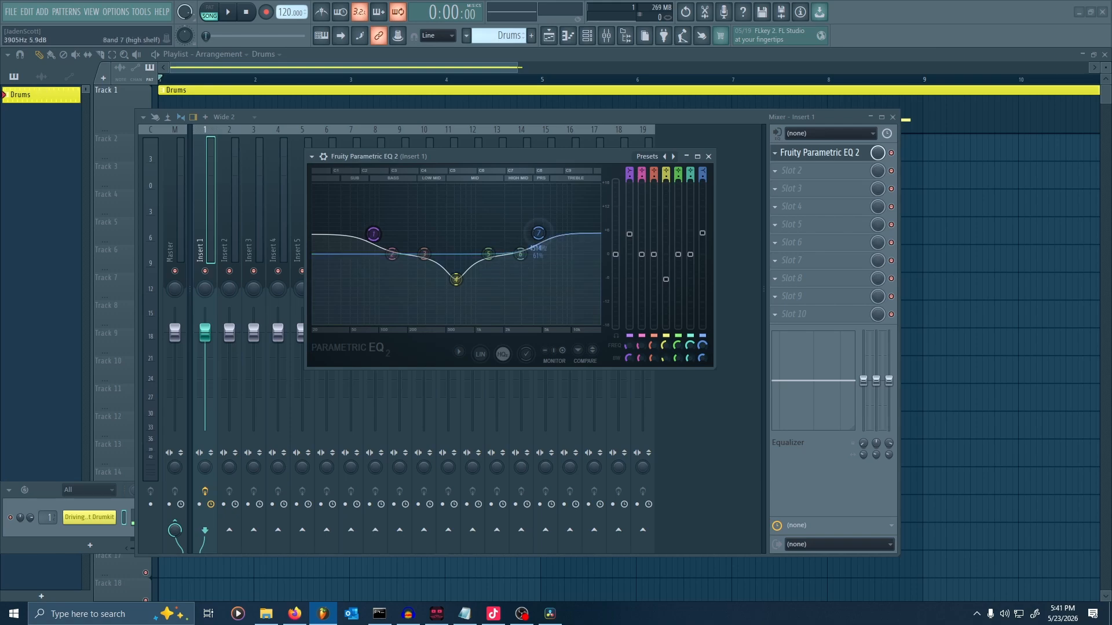
During playback, narrow the band 4 cut and shift the band 7 shelf to about 3762 Hz at 5.4 dB, and close the equalizer.
{"action": "key", "text": "space"}
{"action": "left_click_drag", "start_coordinate": [456, 280], "coordinate": [458, 281]}
{"action": "scroll", "coordinate": [460, 277], "scroll_direction": "down", "scroll_amount": 5}
{"action": "left_click_drag", "start_coordinate": [540, 234], "coordinate": [532, 234]}
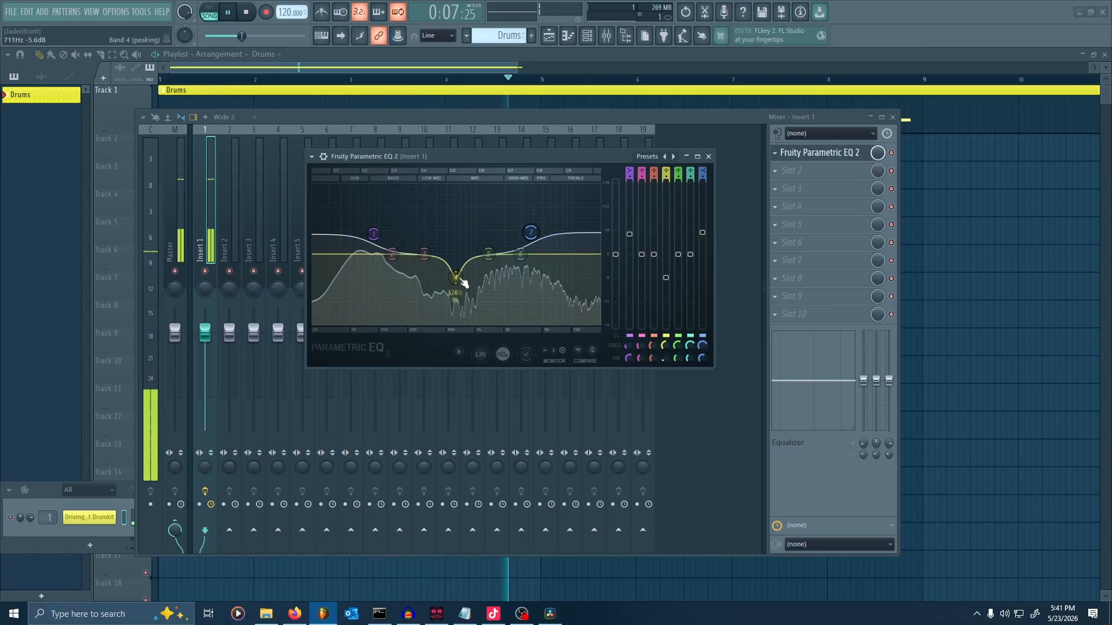
{"action": "left_click_drag", "start_coordinate": [458, 280], "coordinate": [460, 280]}
{"action": "key", "text": "space"}
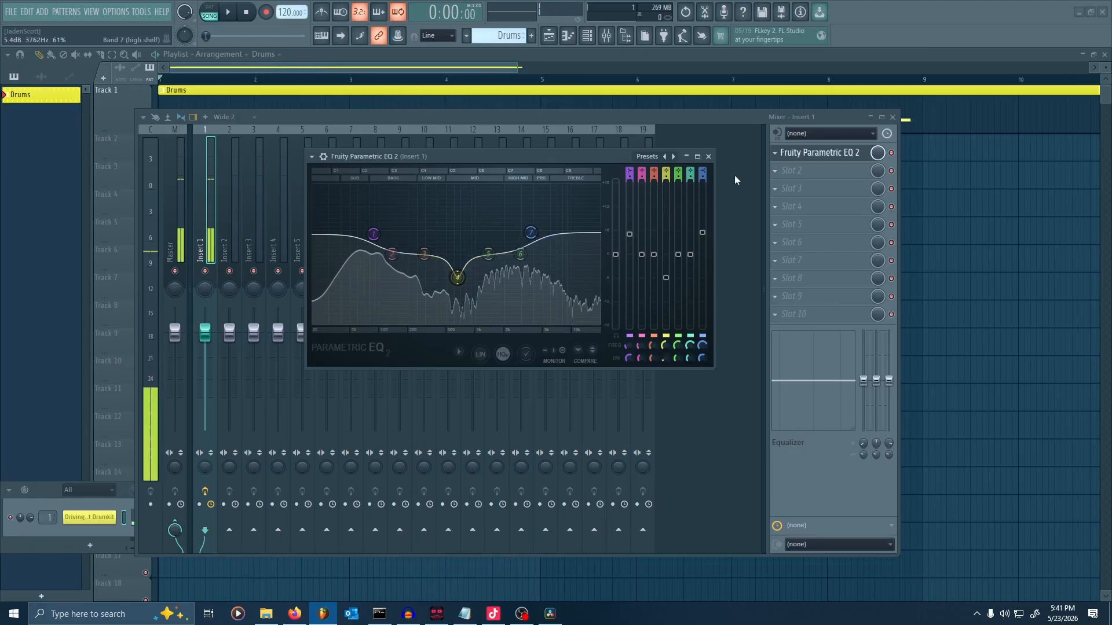
{"action": "left_click", "coordinate": [708, 156]}
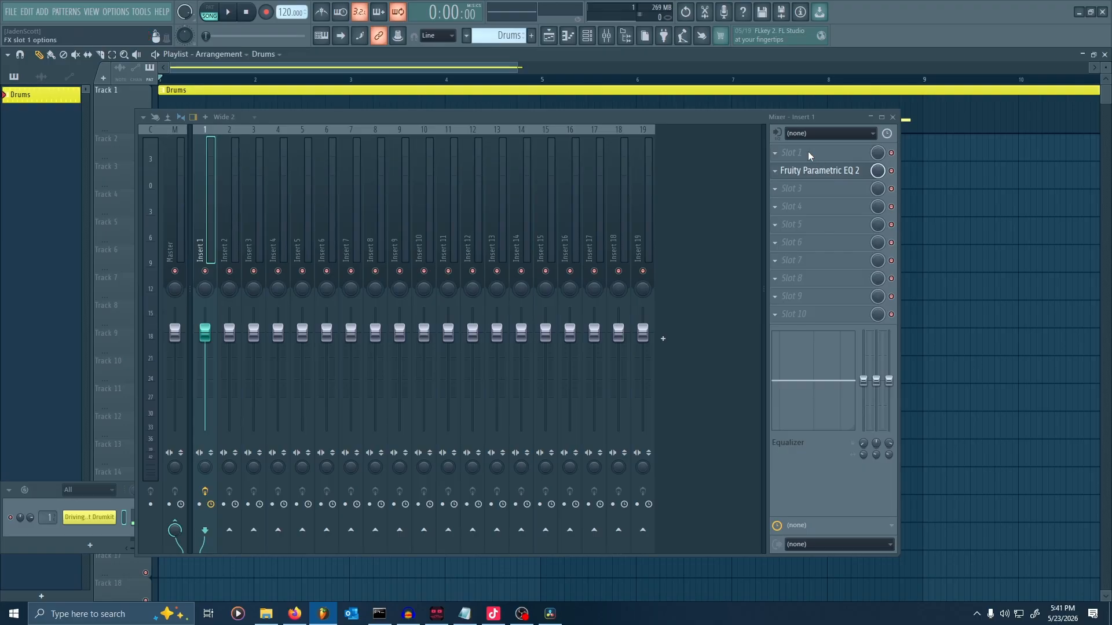
With Fruity Parametric EQ 2 moved to slot 2, load Fruity Multiband Compressor into slot 1 with the Mastering 2.4dB preset.
{"action": "left_click", "coordinate": [822, 154]}
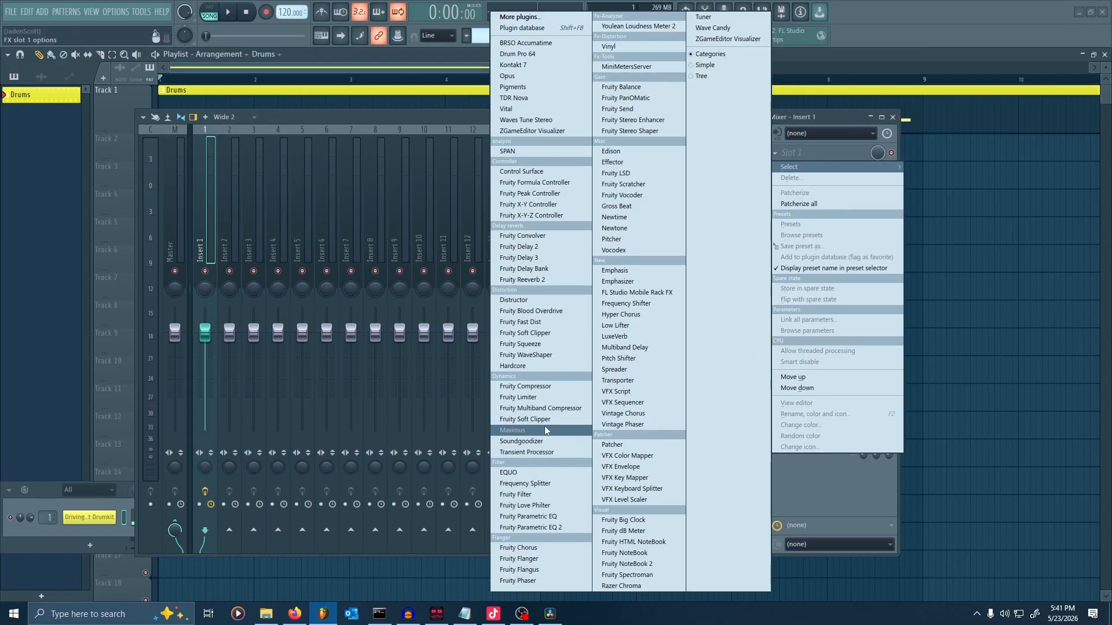
{"action": "left_click", "coordinate": [556, 409]}
{"action": "left_click", "coordinate": [522, 166]}
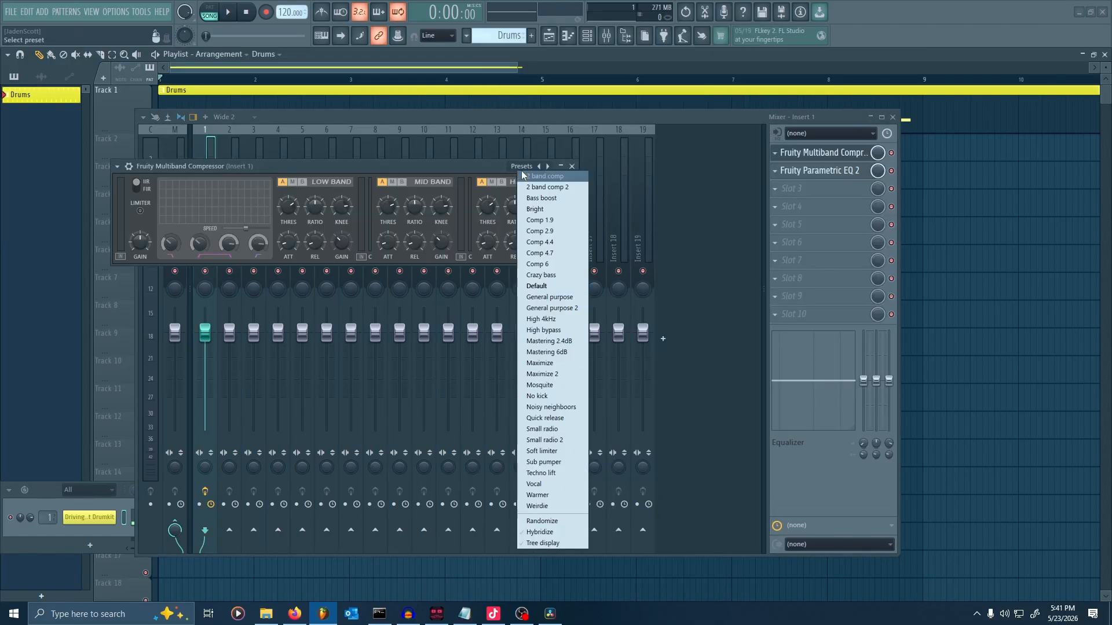
{"action": "left_click", "coordinate": [548, 341]}
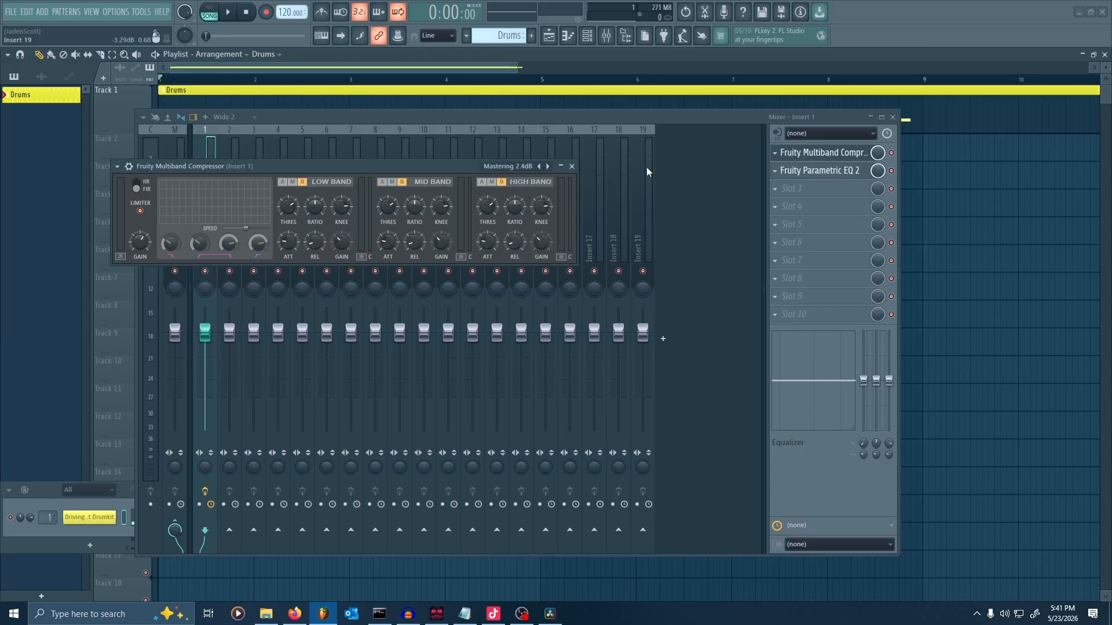
{"action": "left_click", "coordinate": [572, 166]}
Reopen Insert 1's Fruity Multiband Compressor, examine its controls, play the drums through it, and close the compressor and mixer.
{"action": "left_click", "coordinate": [802, 188]}
{"action": "mouse_move", "coordinate": [799, 203]}
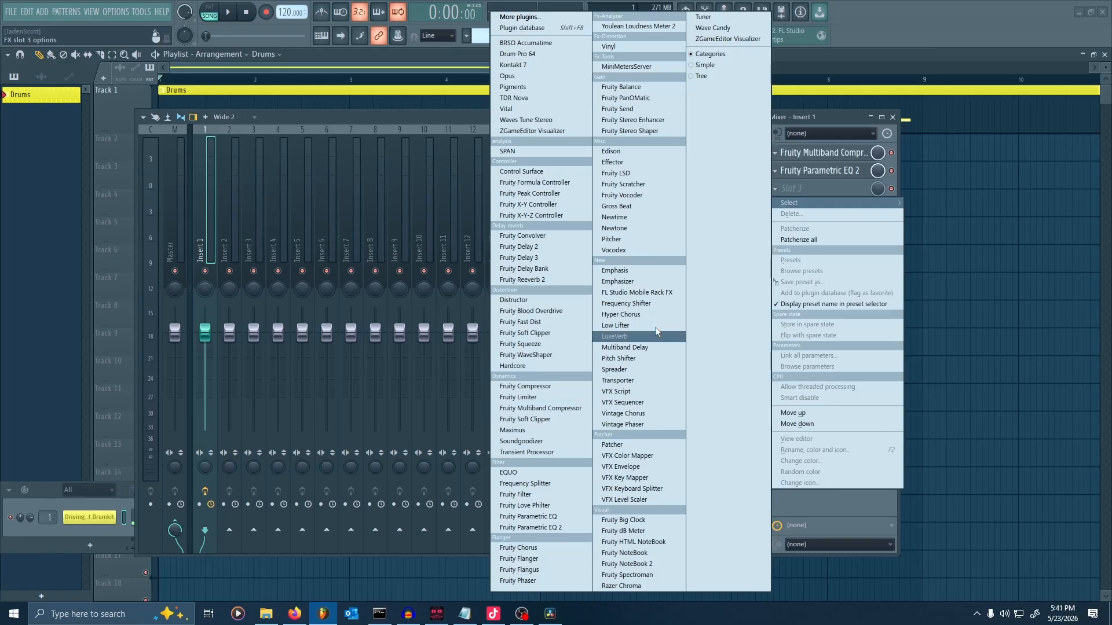
{"action": "left_click", "coordinate": [812, 159]}
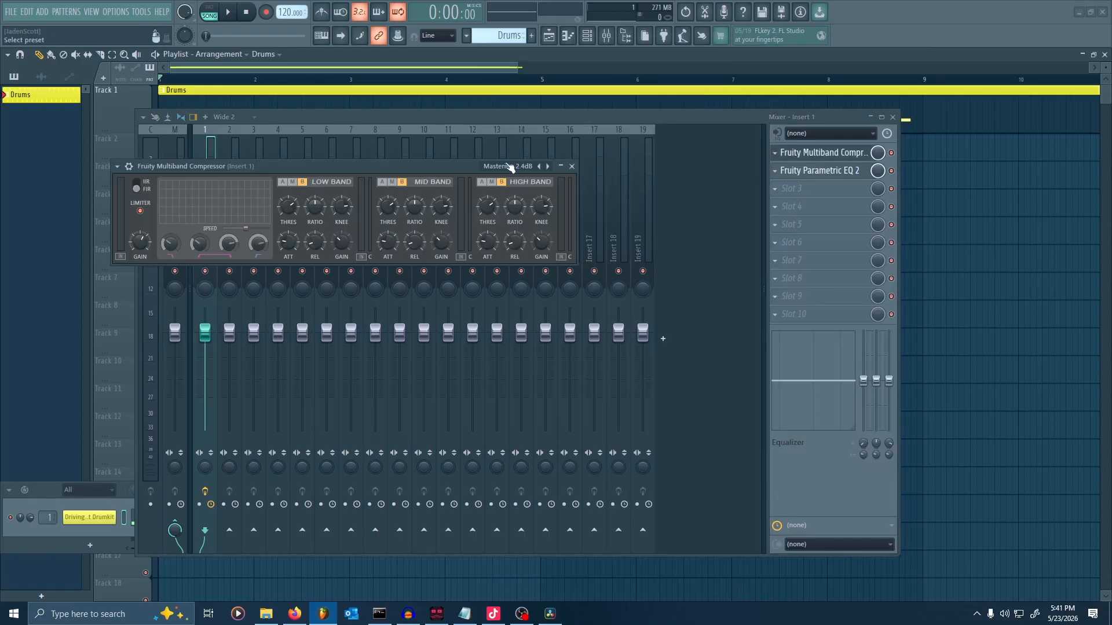
{"action": "left_click_drag", "start_coordinate": [452, 171], "coordinate": [599, 190]}
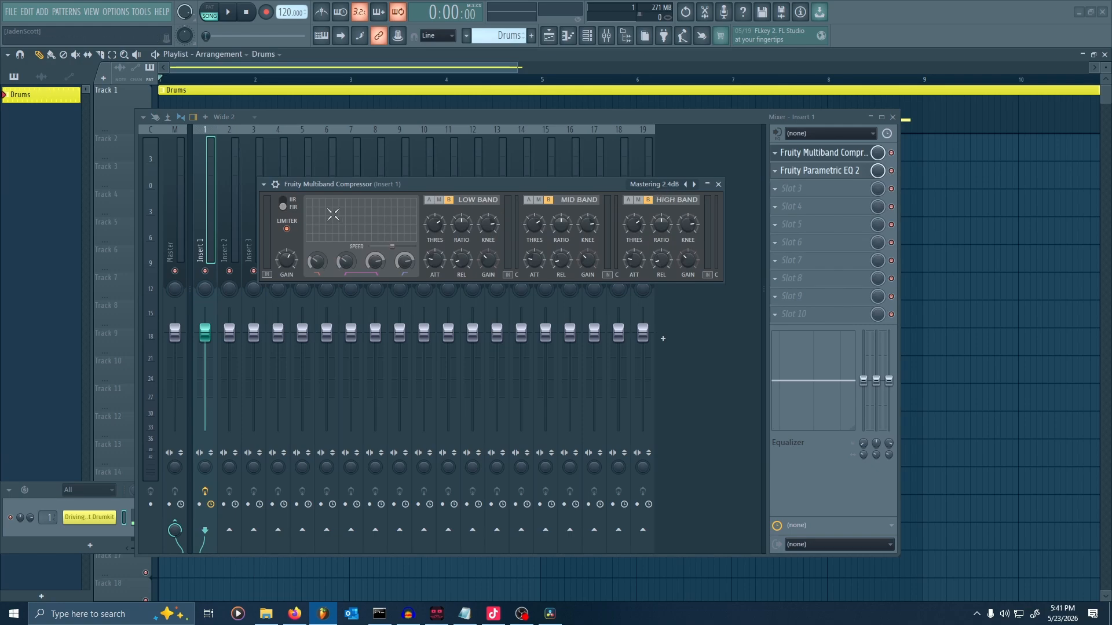
{"action": "left_click_drag", "start_coordinate": [286, 259], "coordinate": [287, 261]}
{"action": "left_click_drag", "start_coordinate": [294, 262], "coordinate": [359, 266]}
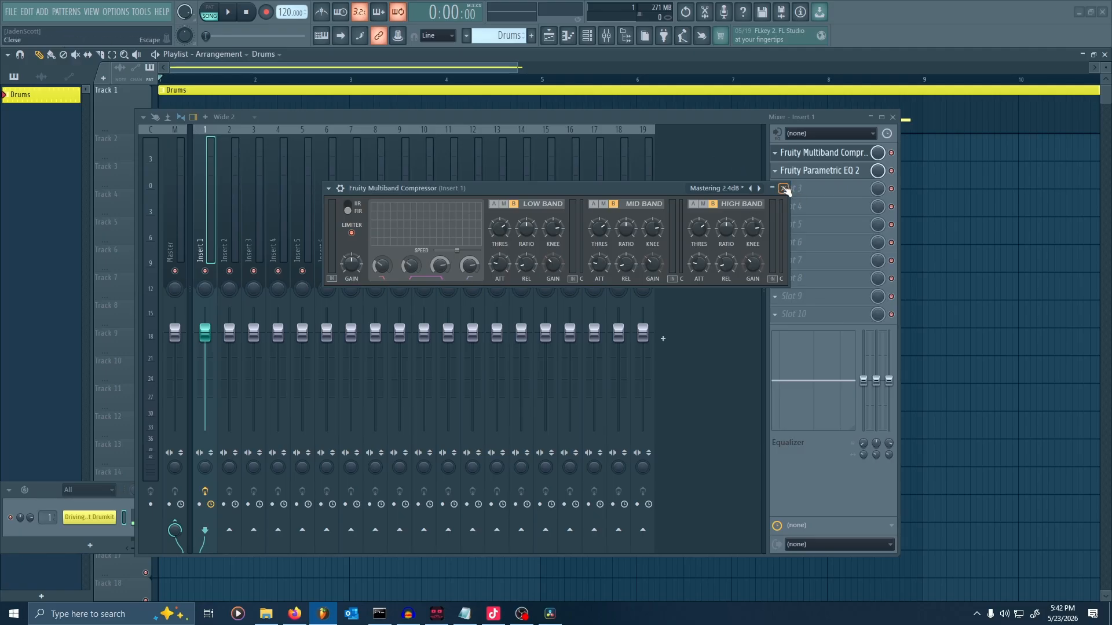
{"action": "key", "text": "space"}
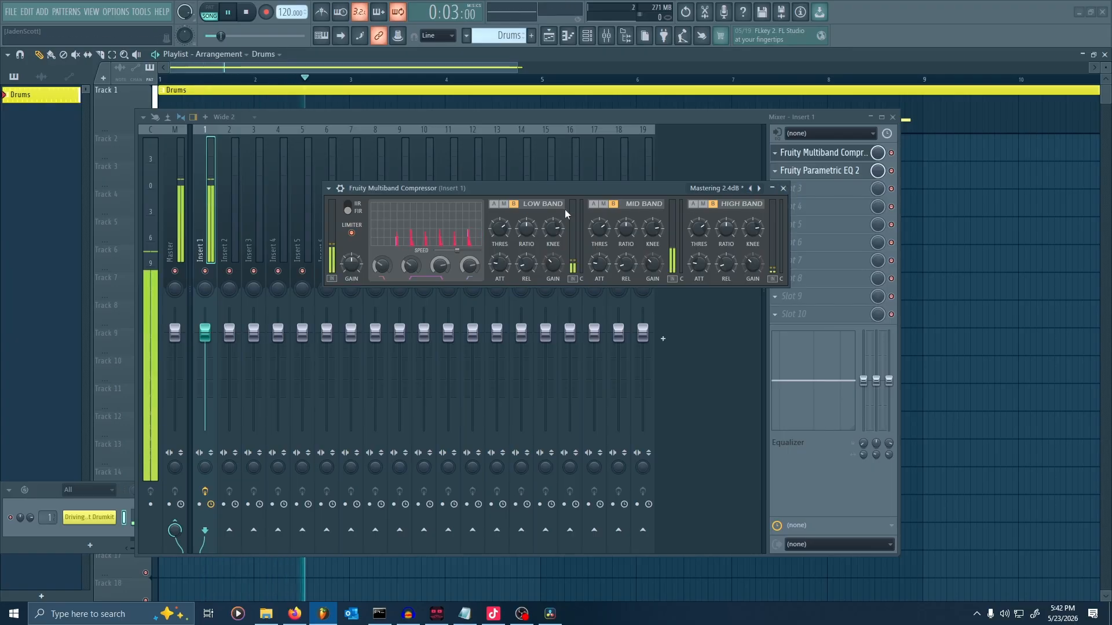
{"action": "key", "text": "space"}
{"action": "left_click", "coordinate": [783, 188]}
{"action": "left_click", "coordinate": [893, 117]}
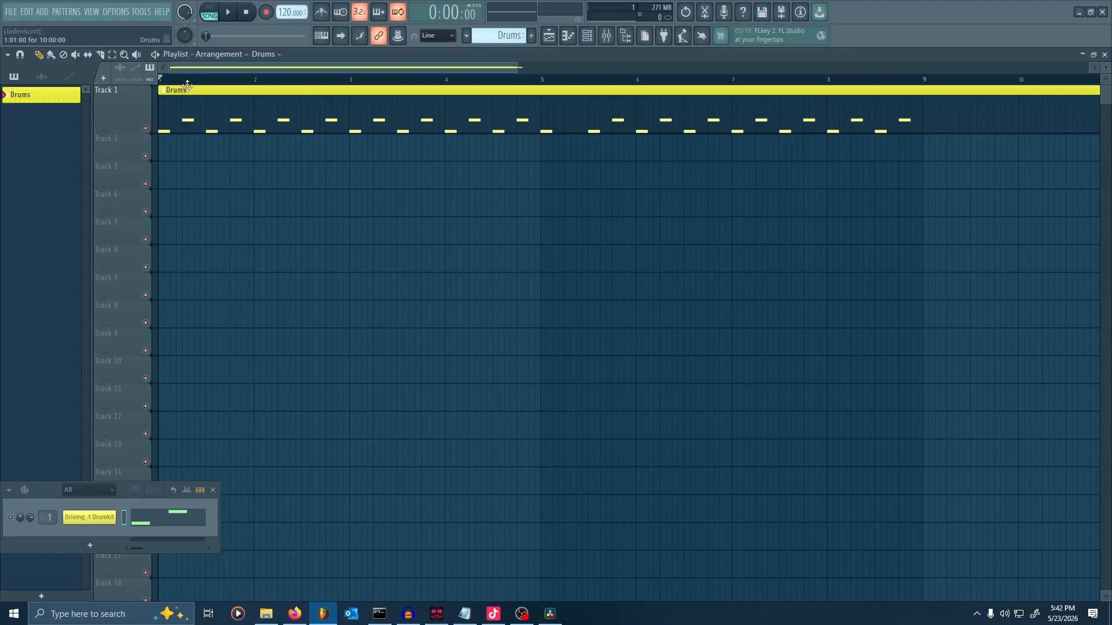
Create a new pattern named Flex and colour it green.
{"action": "left_click", "coordinate": [532, 36]}
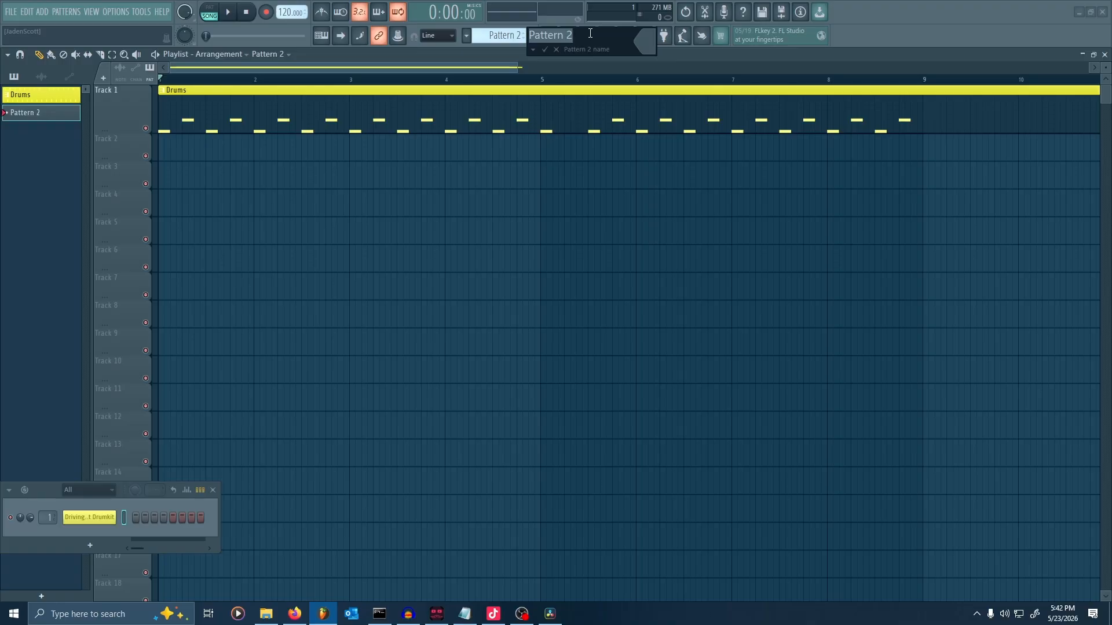
{"action": "type", "text": "Flex"}
{"action": "left_click", "coordinate": [640, 48]}
{"action": "left_click", "coordinate": [697, 80]}
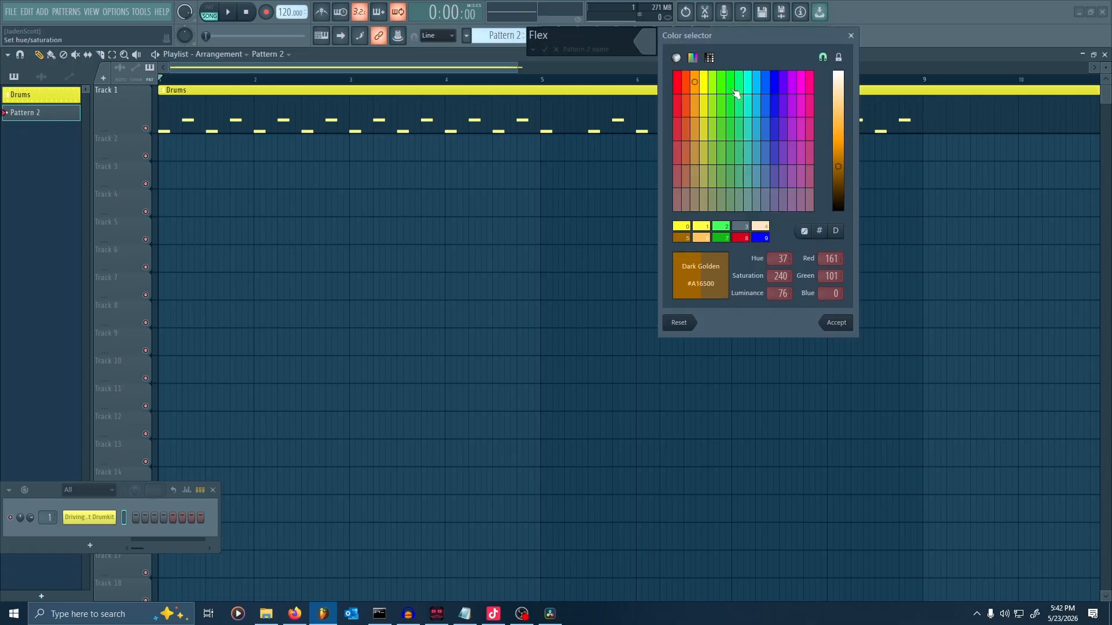
{"action": "left_click", "coordinate": [732, 89]}
{"action": "left_click", "coordinate": [836, 140]}
{"action": "key", "text": "Return"}
{"action": "key", "text": "Return"}
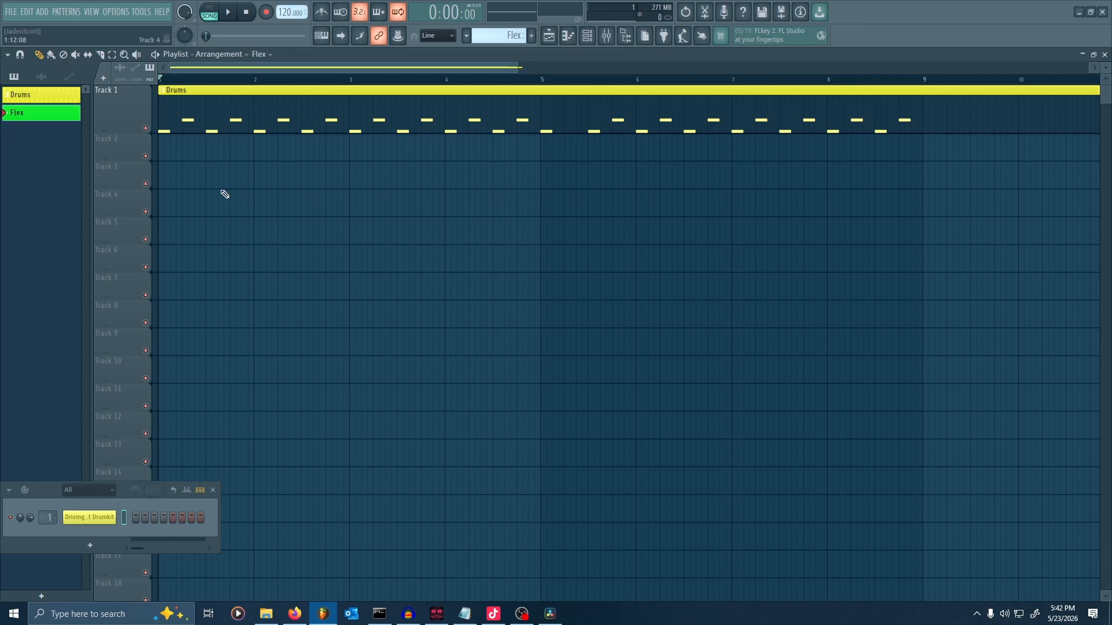
Place the Flex pattern on Track 2 from bar 1 to bar 9 and increase the track's height.
{"action": "left_click", "coordinate": [168, 156]}
{"action": "left_click_drag", "start_coordinate": [250, 149], "coordinate": [923, 179]}
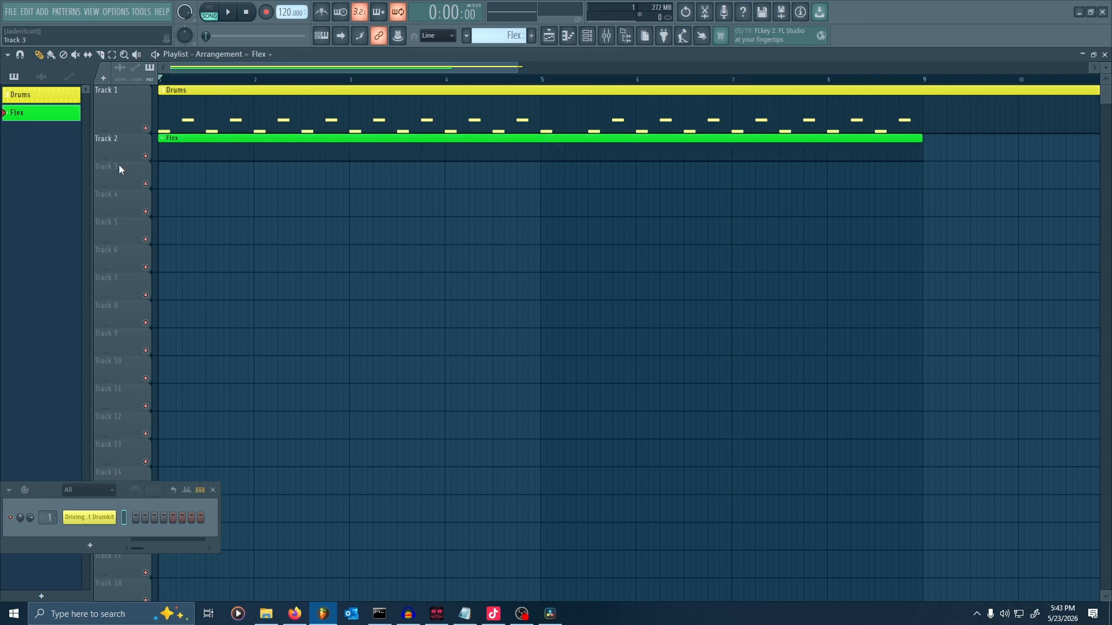
{"action": "left_click_drag", "start_coordinate": [120, 164], "coordinate": [120, 200]}
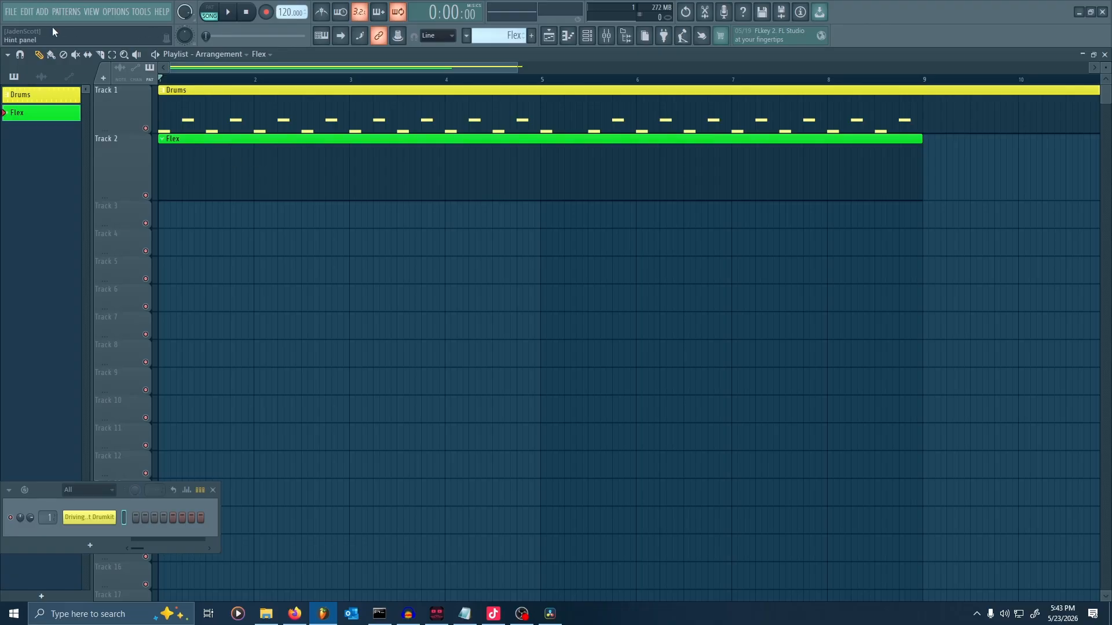
Add a FLEX synth channel and position its window over the middle of the playlist.
{"action": "left_click", "coordinate": [44, 12]}
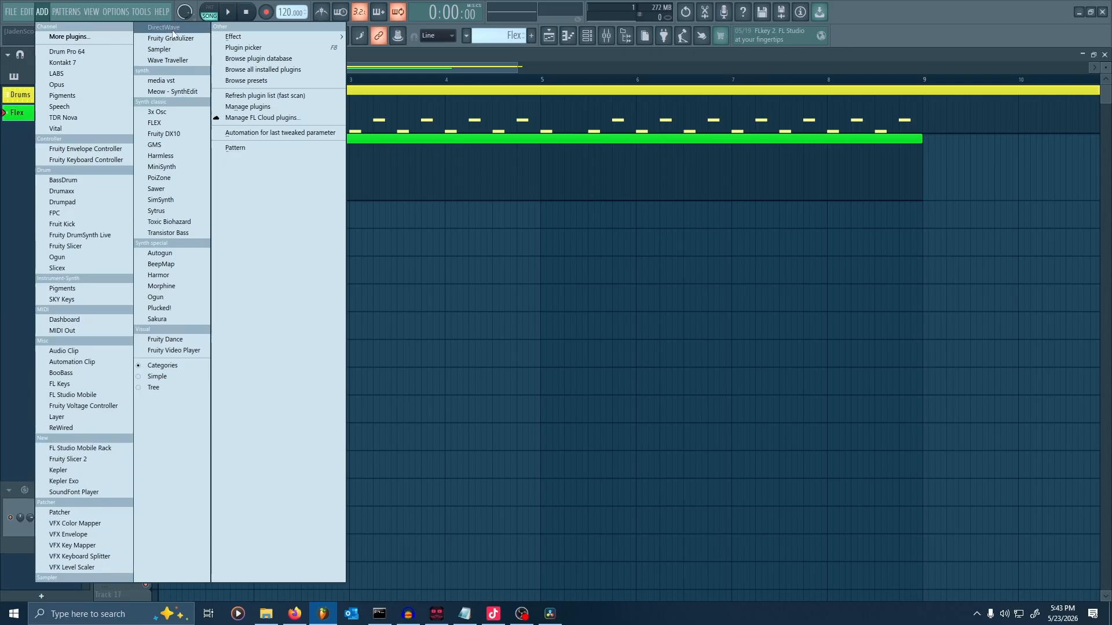
{"action": "left_click", "coordinate": [161, 125]}
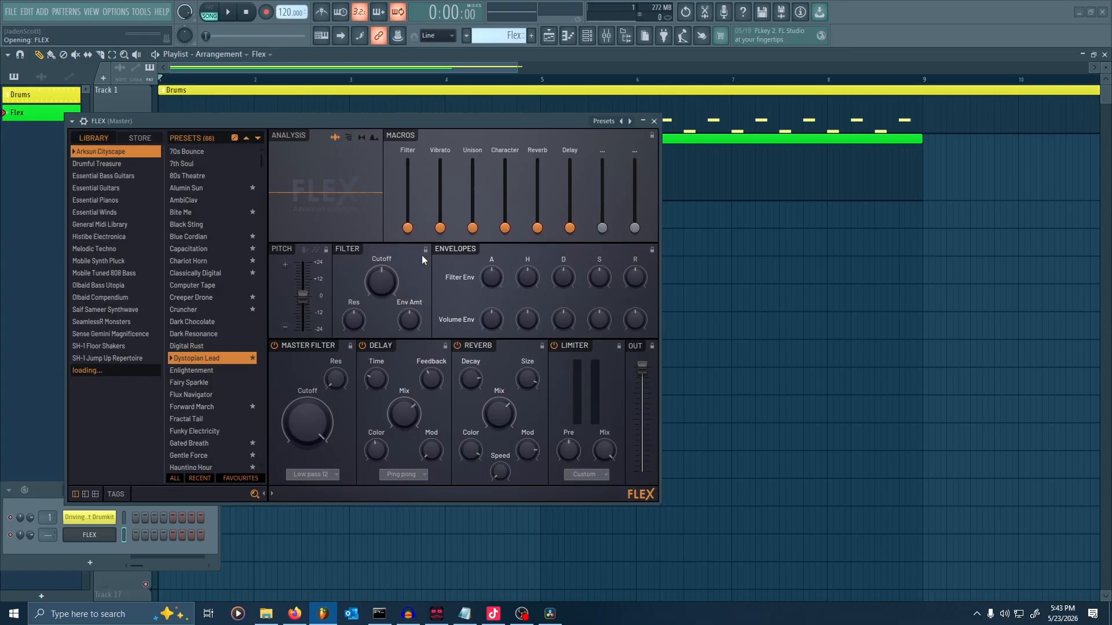
{"action": "left_click_drag", "start_coordinate": [404, 125], "coordinate": [543, 115]}
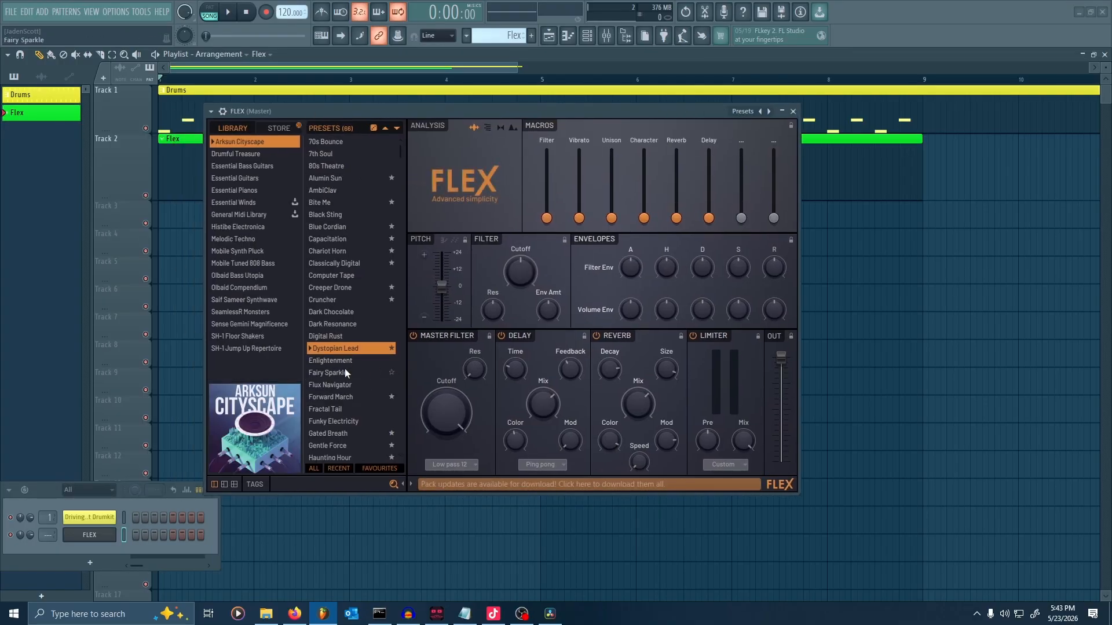
Search all FLEX presets for "string", load 5String BopBass Fingered, and shift the synth window slightly.
{"action": "left_click", "coordinate": [319, 485]}
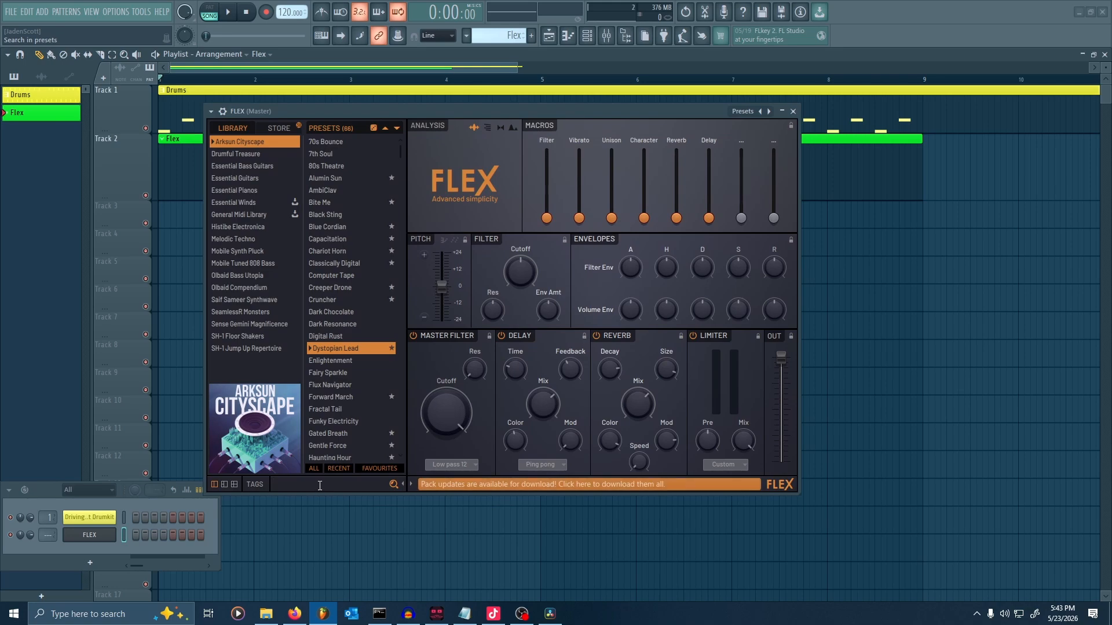
{"action": "type", "text": "string"}
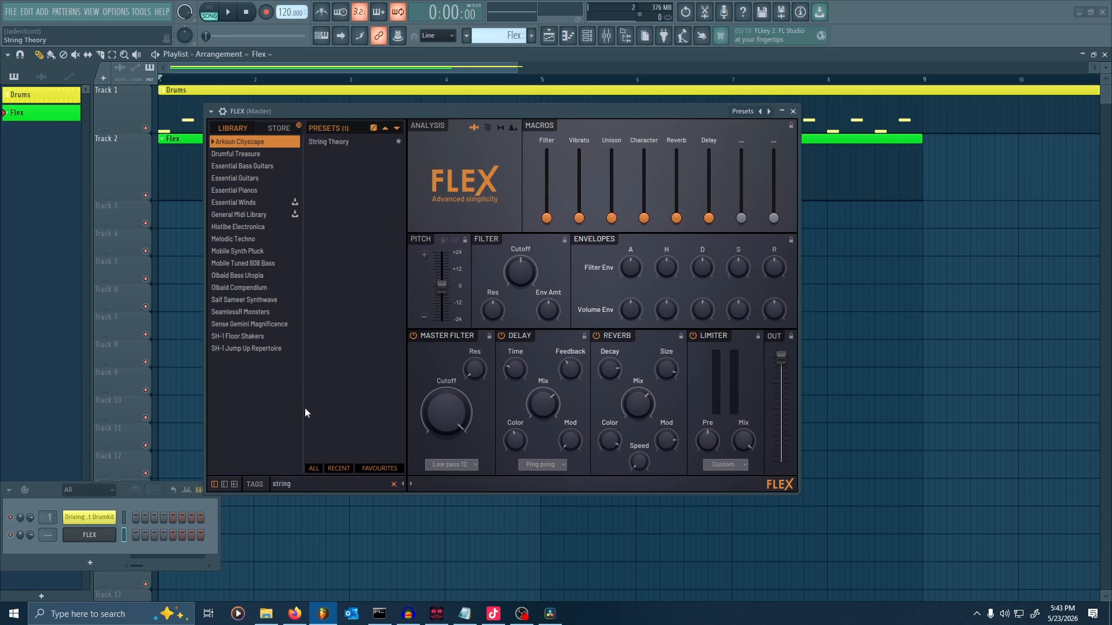
{"action": "left_click", "coordinate": [314, 467]}
{"action": "left_click", "coordinate": [347, 166]}
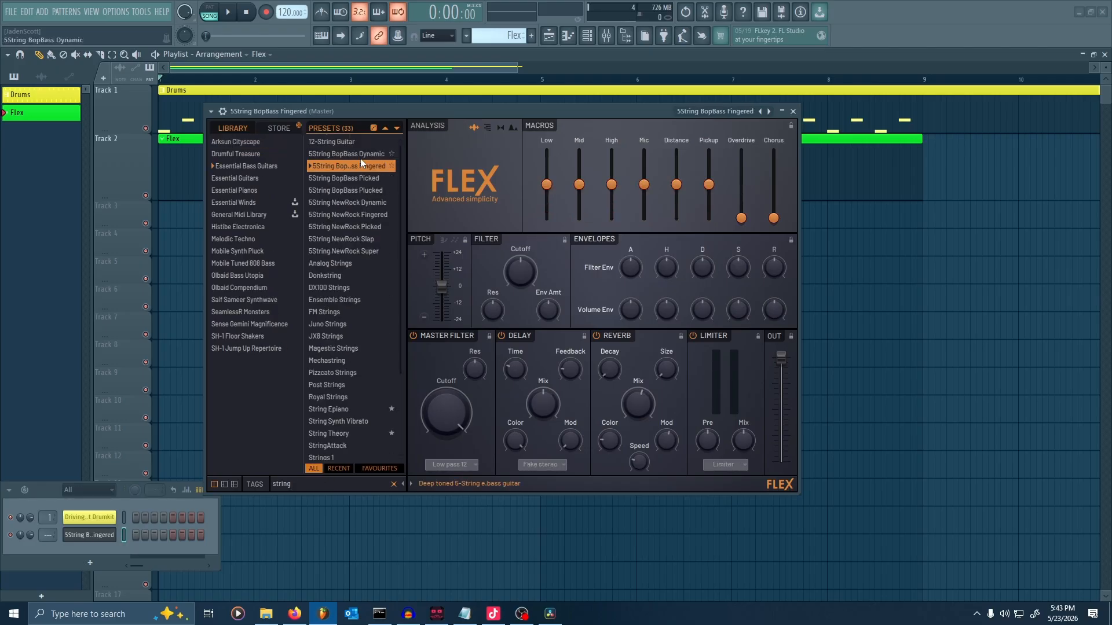
{"action": "left_click_drag", "start_coordinate": [405, 109], "coordinate": [418, 116]}
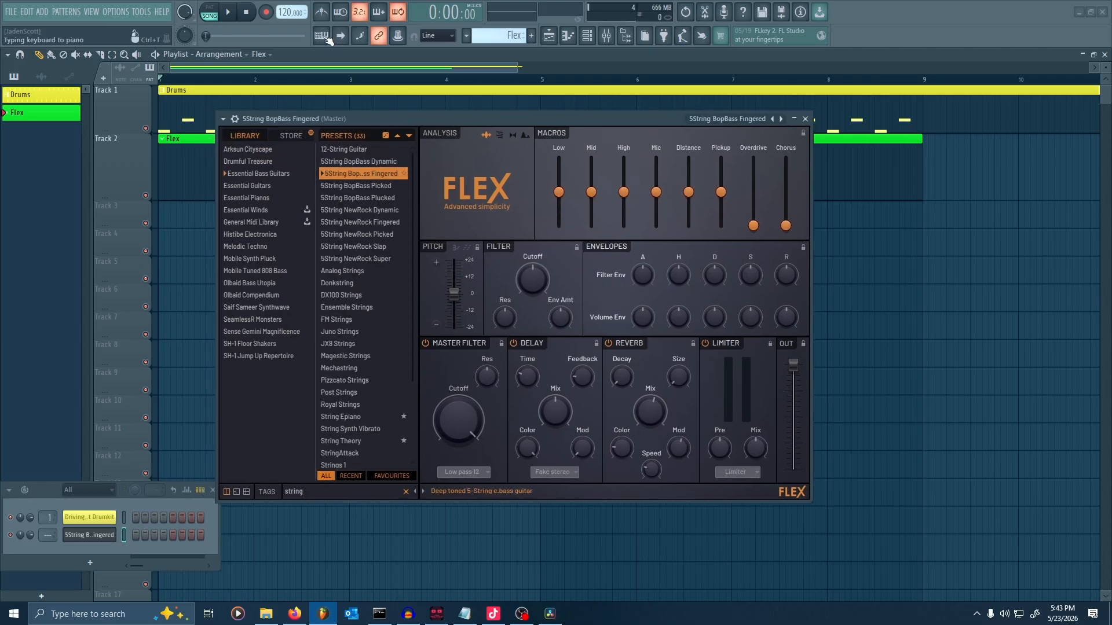
Enable playing notes from the computer keyboard and audition 5String BopBass Fingered with repeated G#4 notes.
{"action": "left_click", "coordinate": [327, 38]}
{"action": "key", "text": "h"}
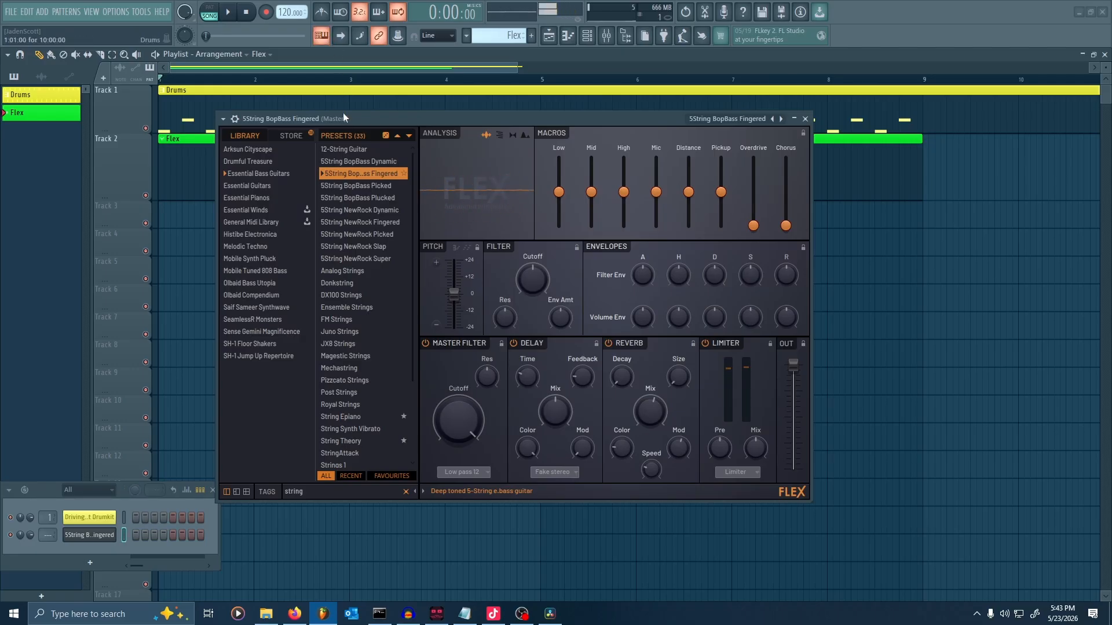
{"action": "key", "text": "h"}
{"action": "key", "text": "h"}
{"action": "key", "text": "h"}
{"action": "key", "text": "h"}
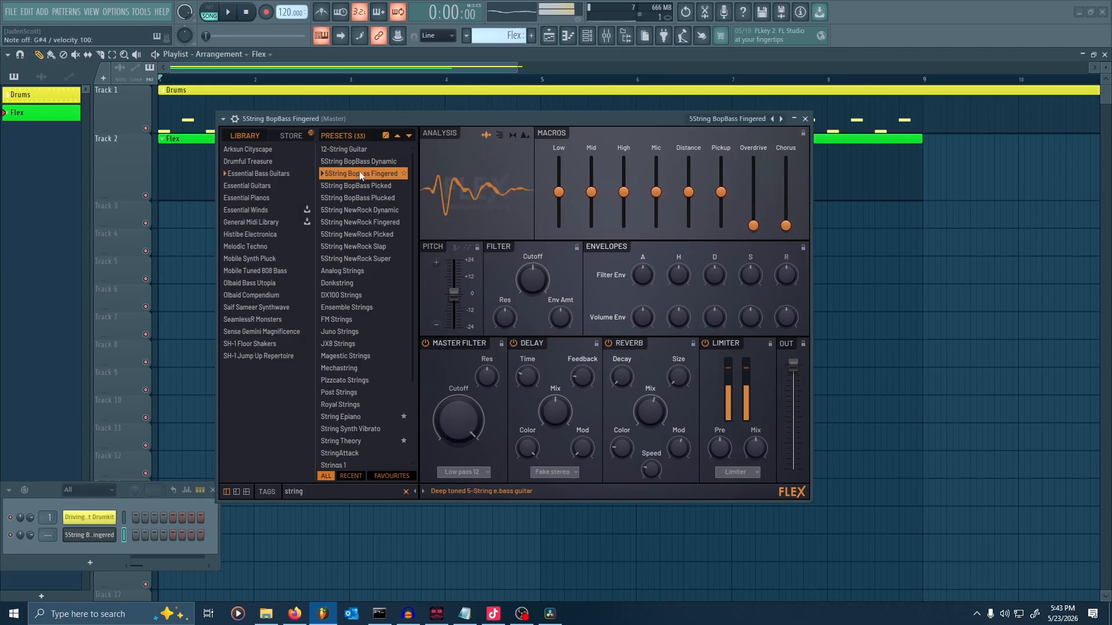
Audition the 5String BopBass Picked, Analog Strings, Donkstring, Ensemble Strings and Juno Strings presets with the G#4 note.
{"action": "left_click", "coordinate": [362, 184]}
{"action": "key", "text": "h"}
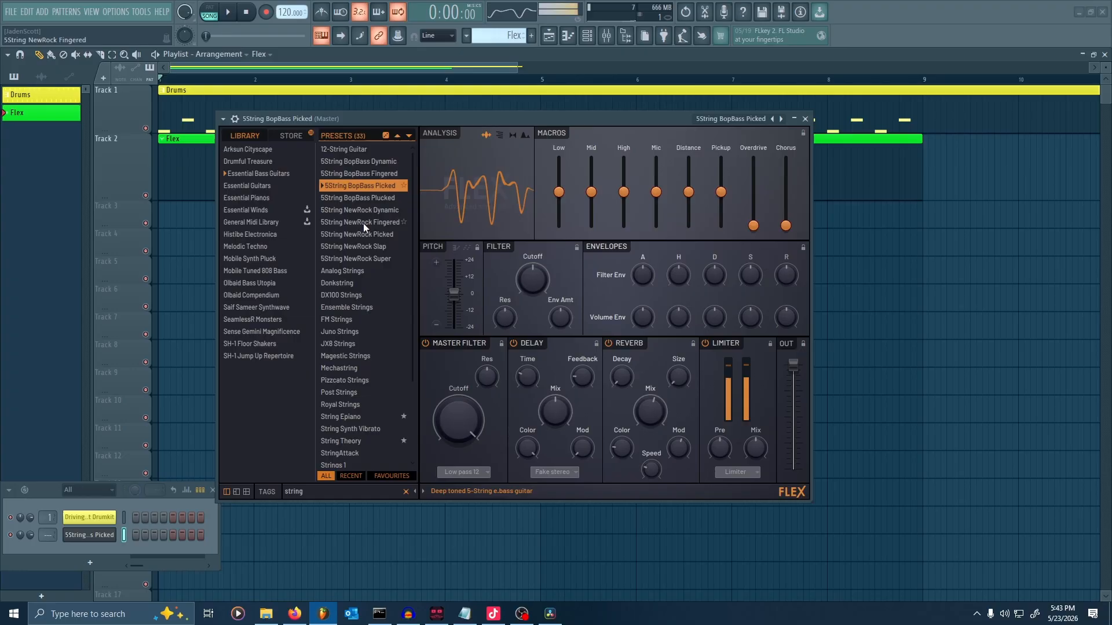
{"action": "left_click", "coordinate": [354, 272]}
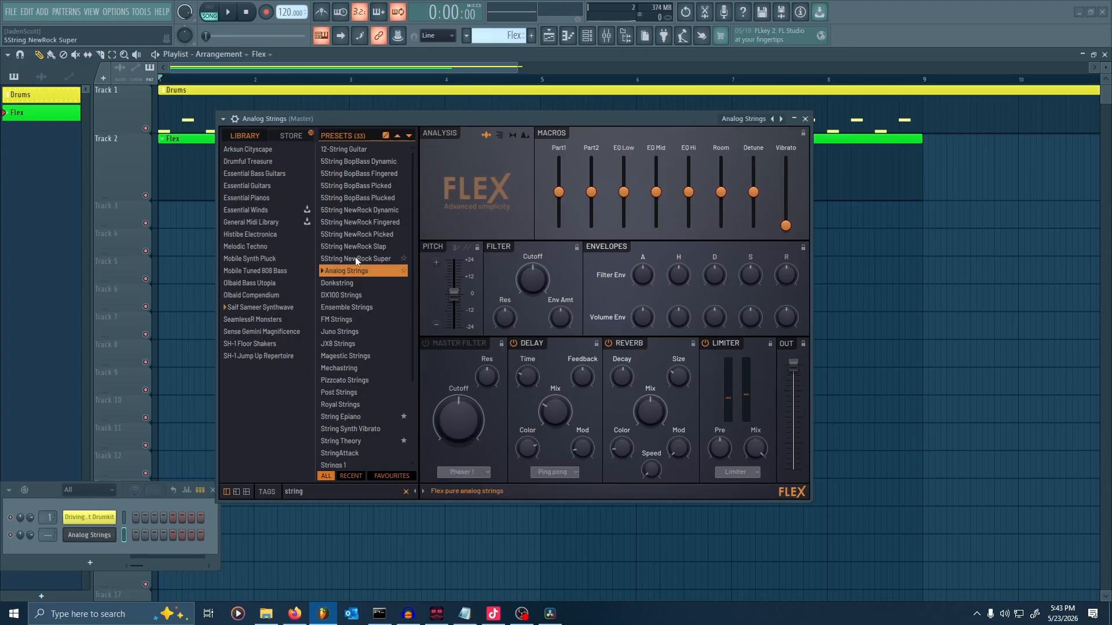
{"action": "key", "text": "h"}
{"action": "left_click", "coordinate": [355, 284]}
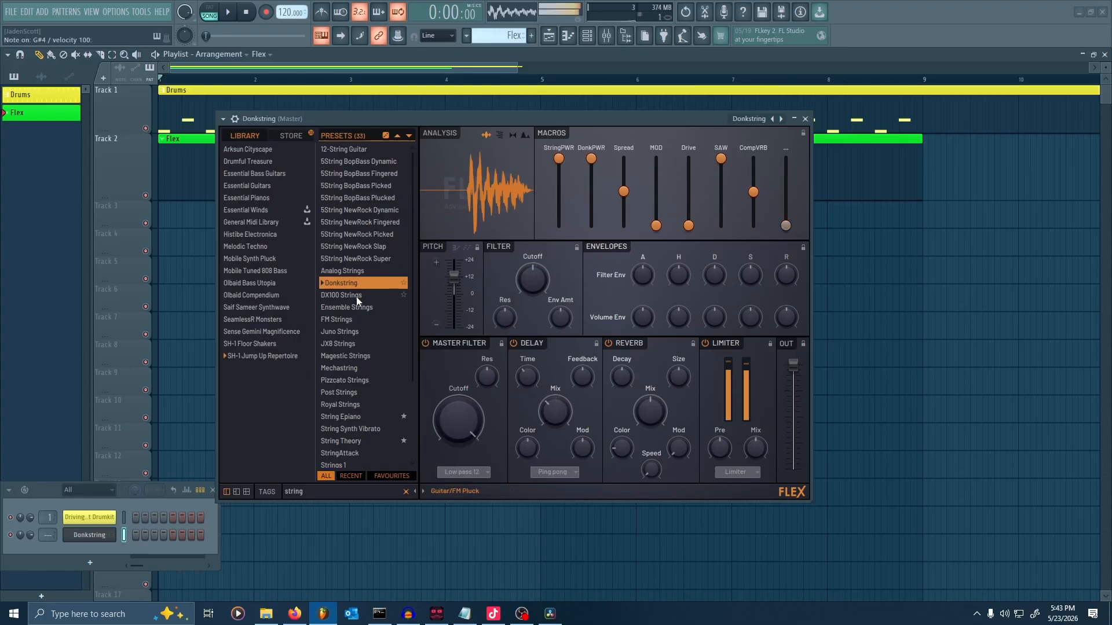
{"action": "left_click", "coordinate": [360, 307]}
{"action": "key", "text": "h"}
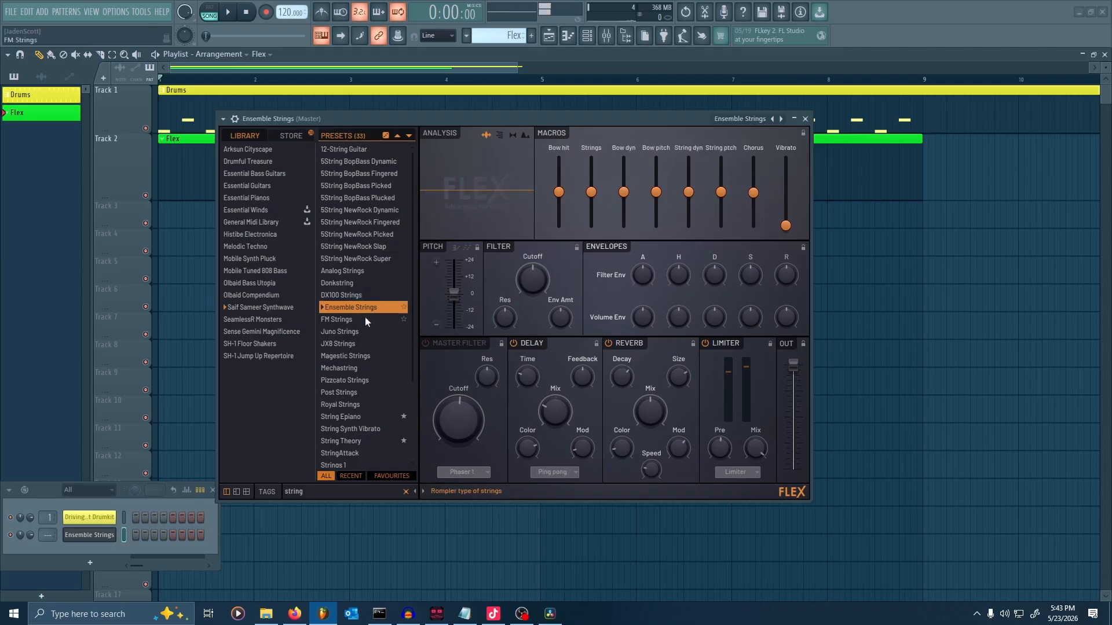
{"action": "left_click", "coordinate": [353, 333]}
{"action": "key", "text": "h"}
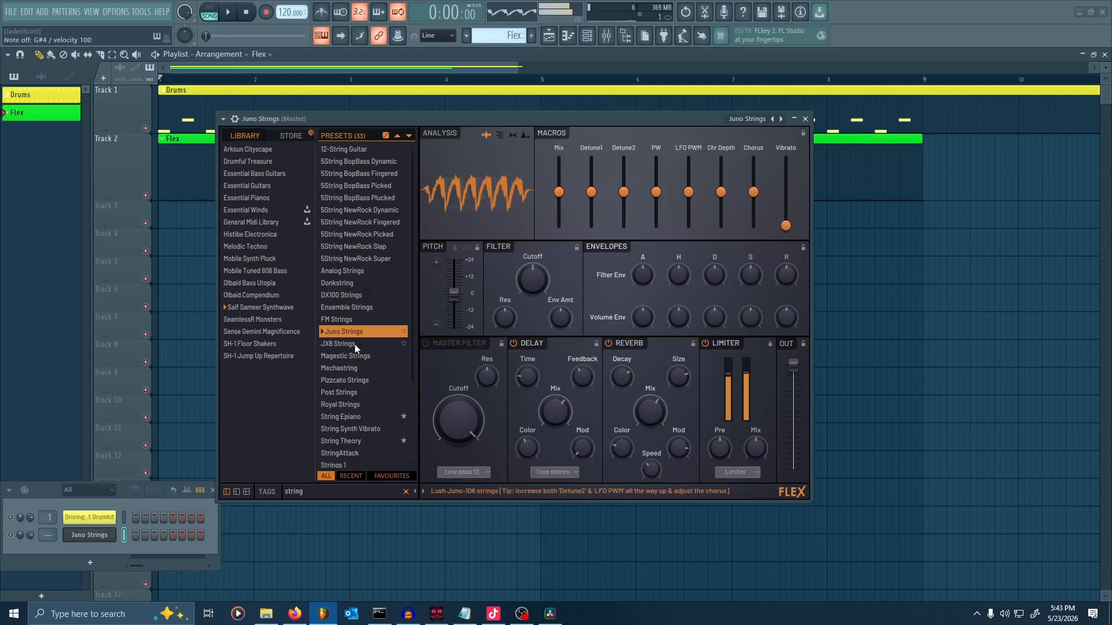
Try the Mechastring, Pizzcato Strings, Post Strings, Royal Strings, String Epiano and String Theory presets.
{"action": "left_click", "coordinate": [359, 367]}
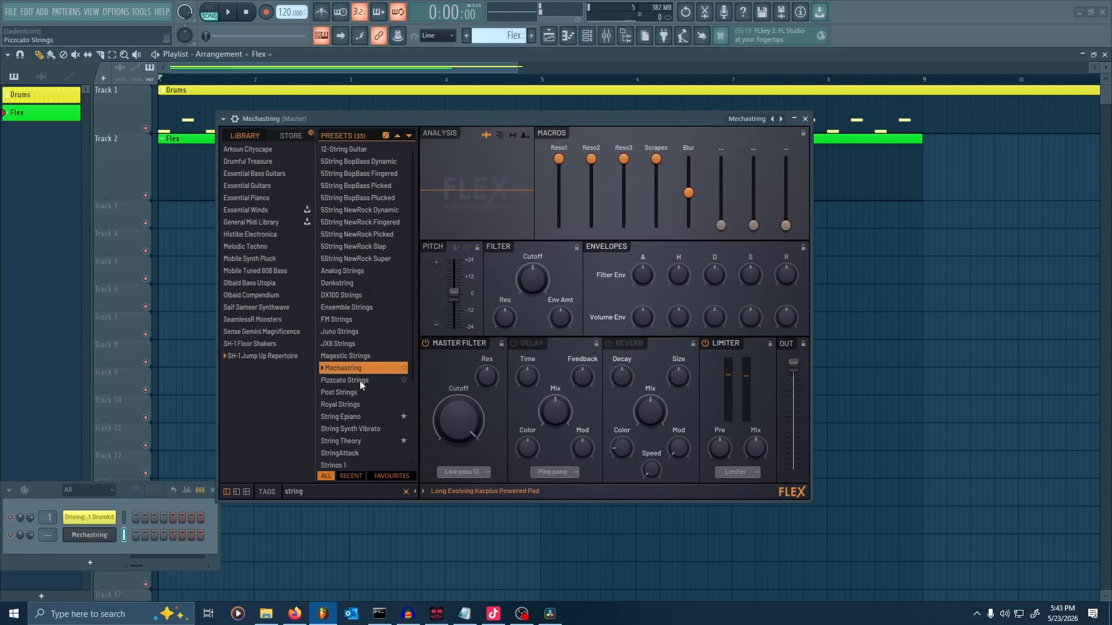
{"action": "left_click", "coordinate": [358, 380]}
{"action": "key", "text": "h"}
{"action": "left_click", "coordinate": [357, 394]}
{"action": "key", "text": "h"}
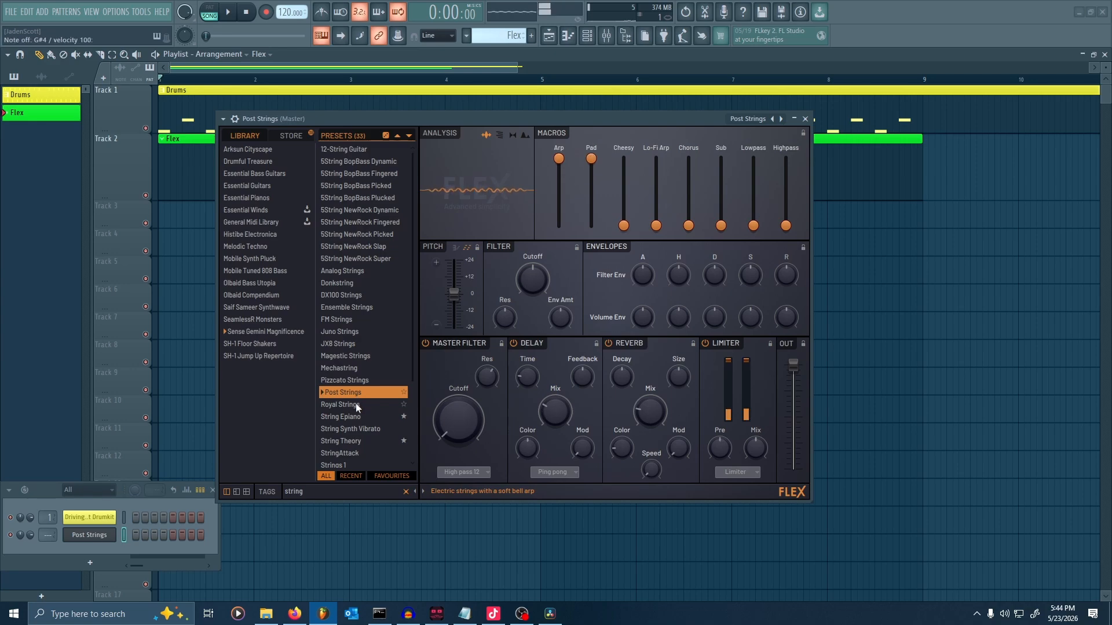
{"action": "left_click", "coordinate": [356, 407]}
{"action": "key", "text": "h"}
{"action": "left_click", "coordinate": [356, 417]}
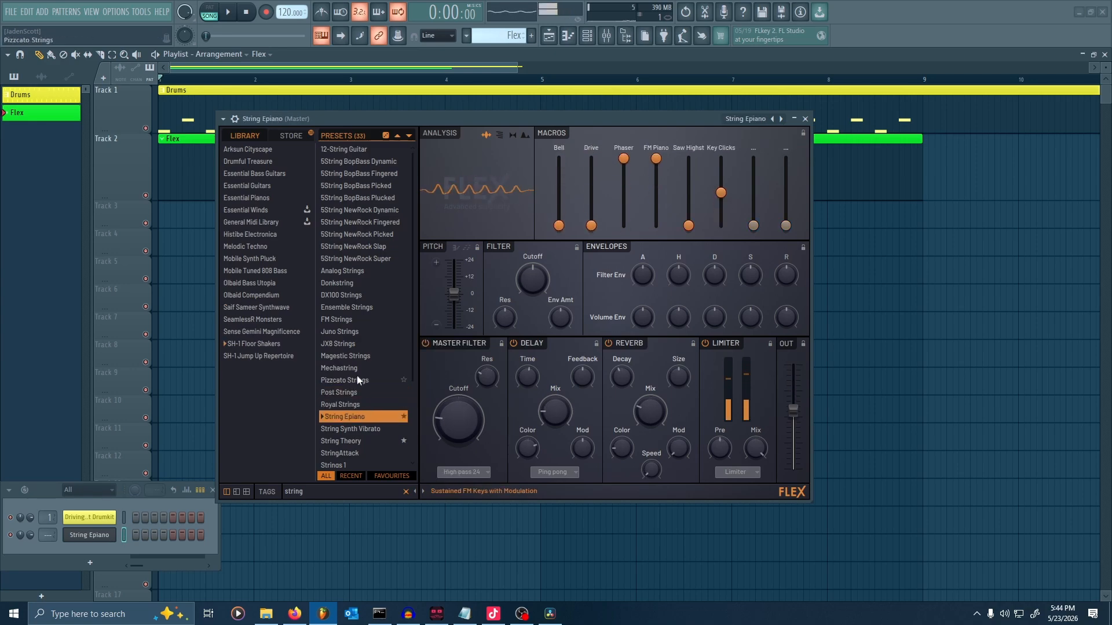
{"action": "left_click", "coordinate": [356, 438]}
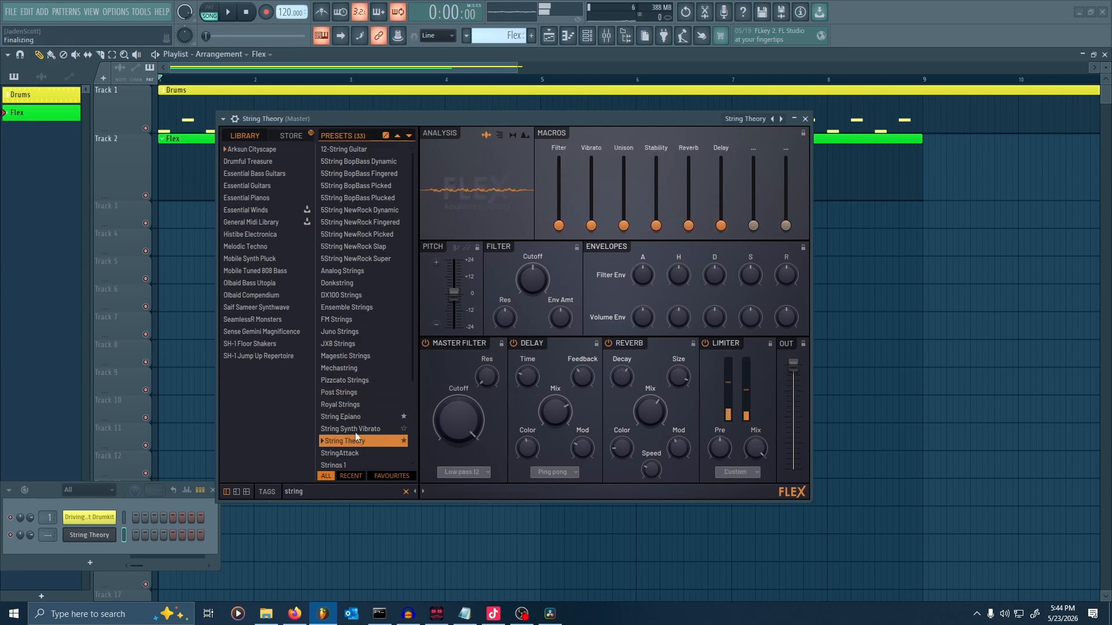
Load the Pizzcato Strings preset, set EQ Low to about 56% and EQ Mid to about 23%, raise EQ Hi and Chorus, and close FLEX.
{"action": "left_click", "coordinate": [358, 379]}
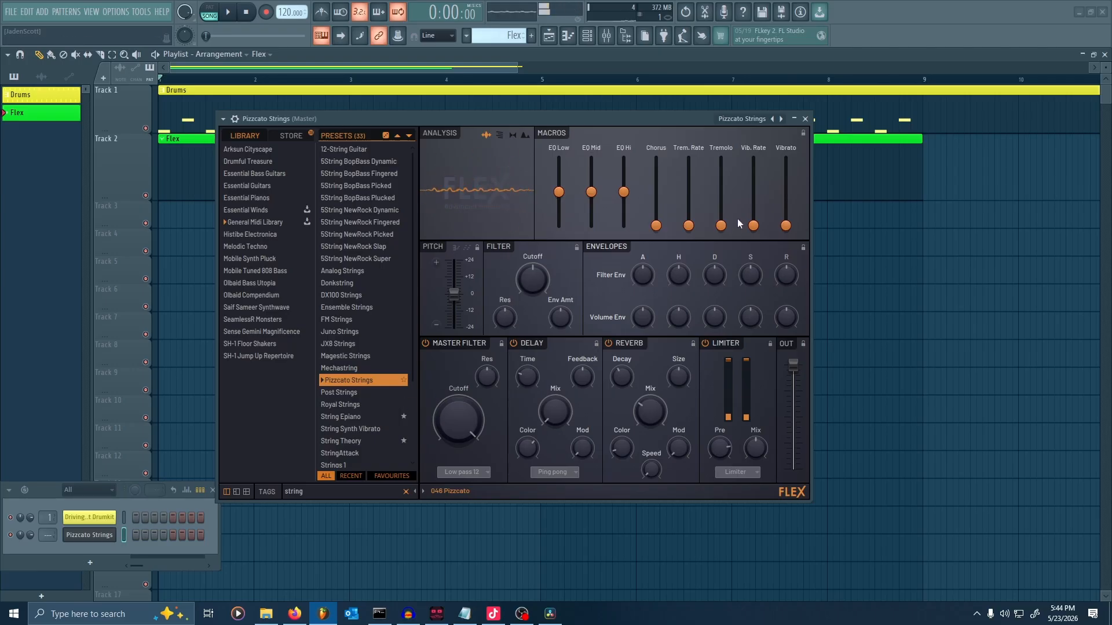
{"action": "left_click_drag", "start_coordinate": [593, 192], "coordinate": [624, 178]}
{"action": "left_click_drag", "start_coordinate": [559, 192], "coordinate": [560, 191]}
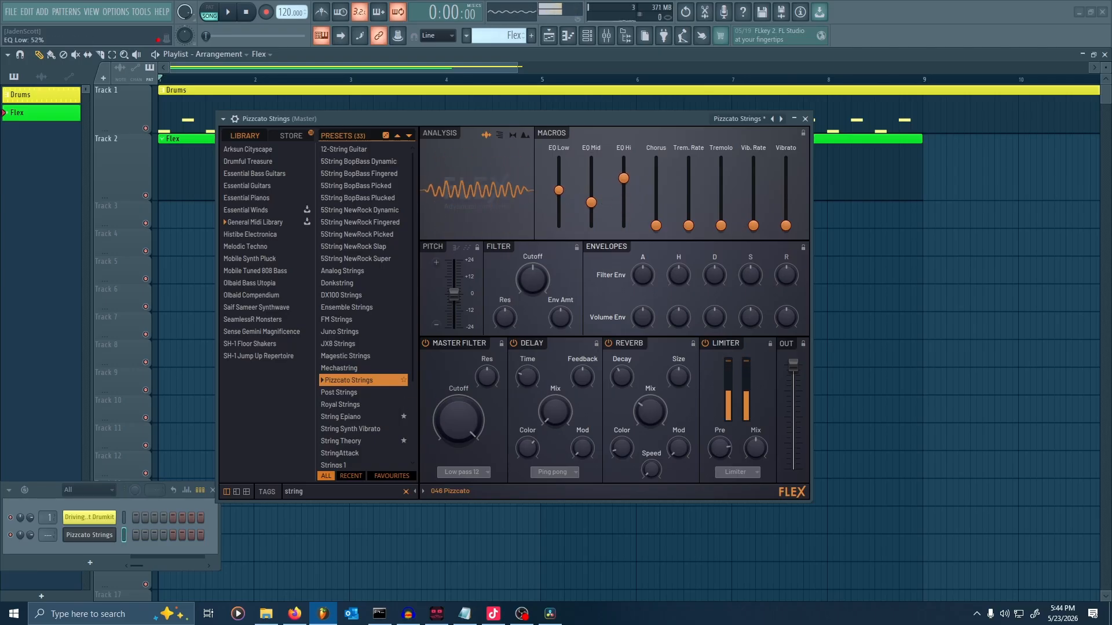
{"action": "left_click_drag", "start_coordinate": [572, 122], "coordinate": [641, 139]}
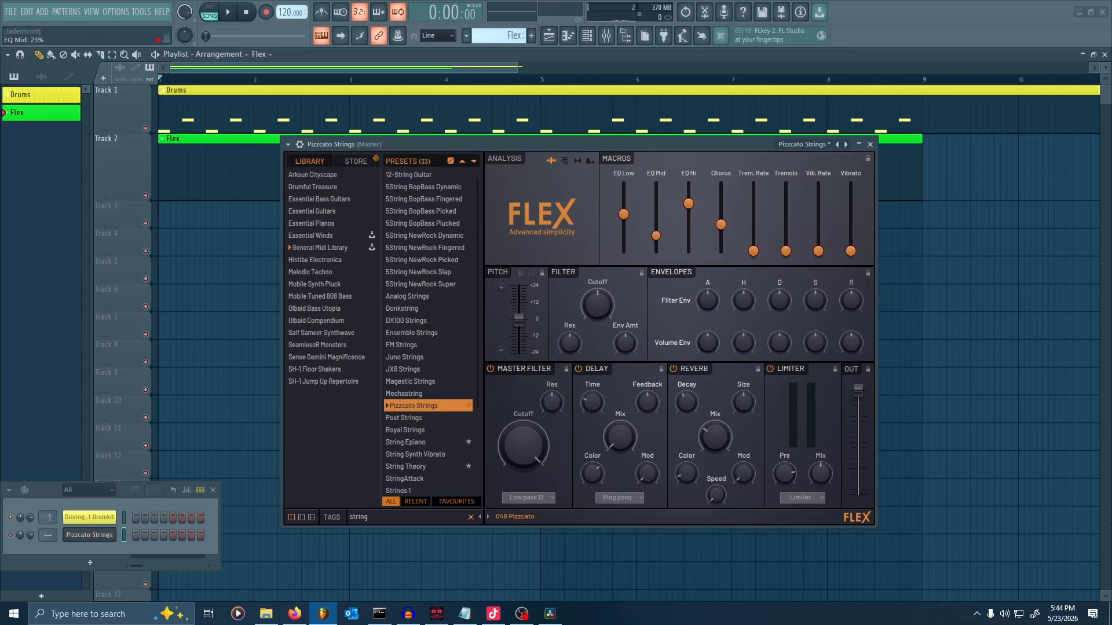
{"action": "left_click_drag", "start_coordinate": [688, 204], "coordinate": [688, 201]}
{"action": "left_click_drag", "start_coordinate": [625, 214], "coordinate": [625, 213]}
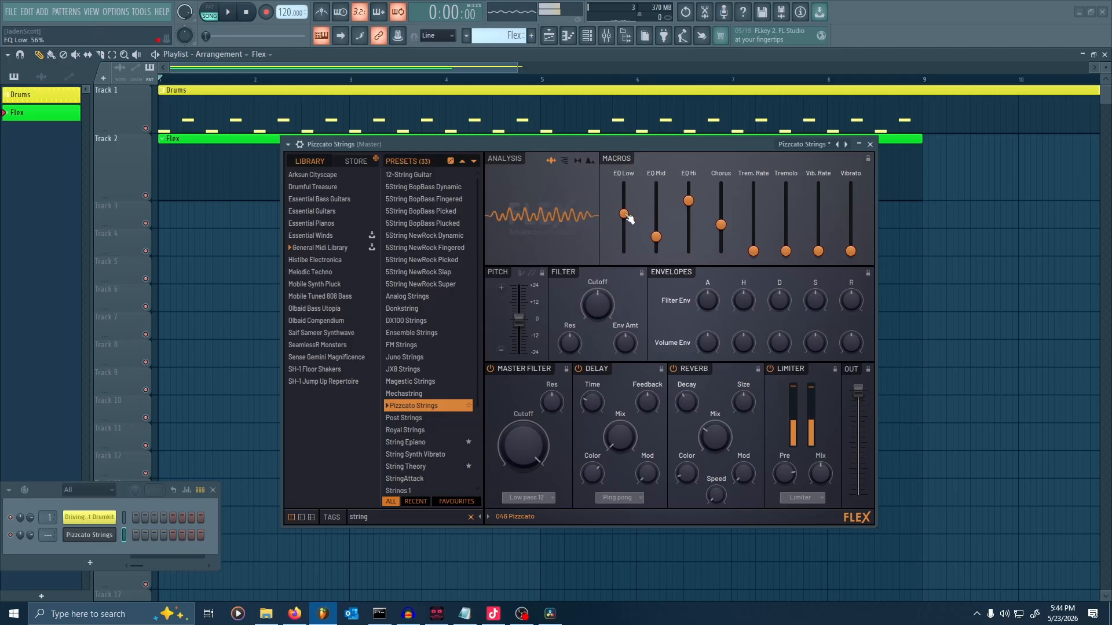
{"action": "left_click", "coordinate": [870, 144]}
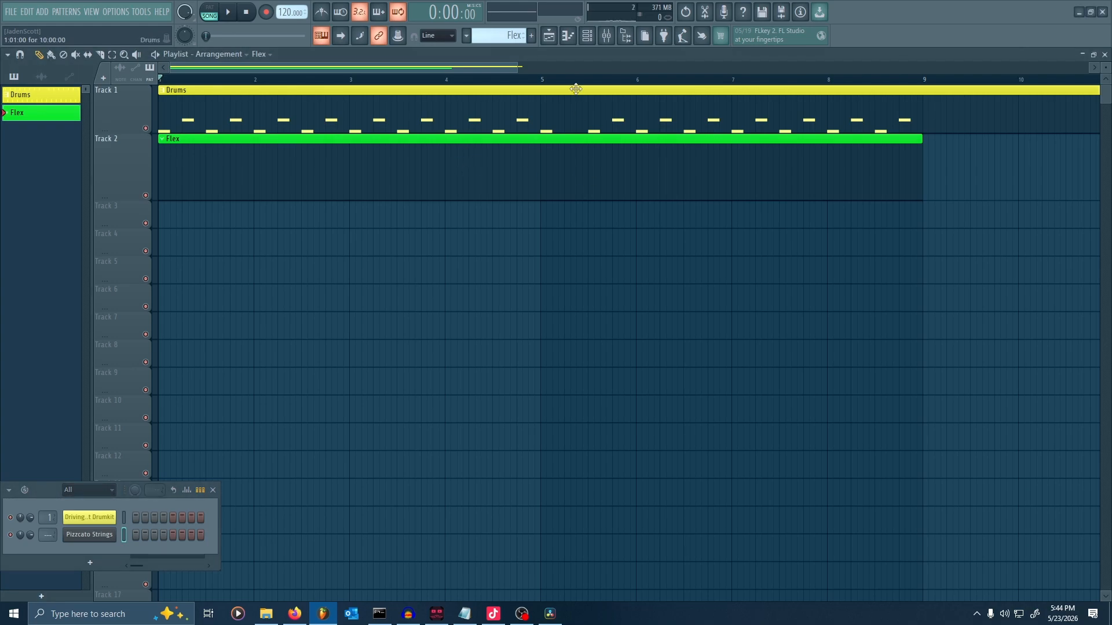
Examine the empty Pizzcato Strings piano roll, return to the playlist, and switch to the Drums pattern and back to Flex.
{"action": "left_click", "coordinate": [570, 37]}
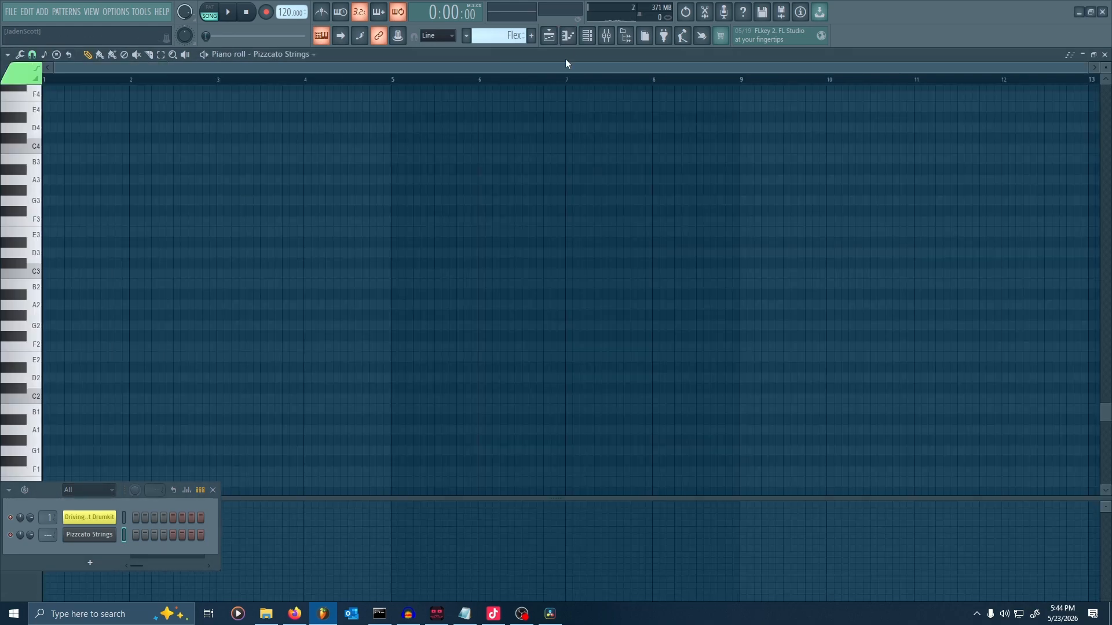
{"action": "scroll", "coordinate": [623, 360], "scroll_direction": "down", "scroll_amount": 2}
{"action": "scroll", "coordinate": [672, 192], "scroll_direction": "up", "scroll_amount": 2}
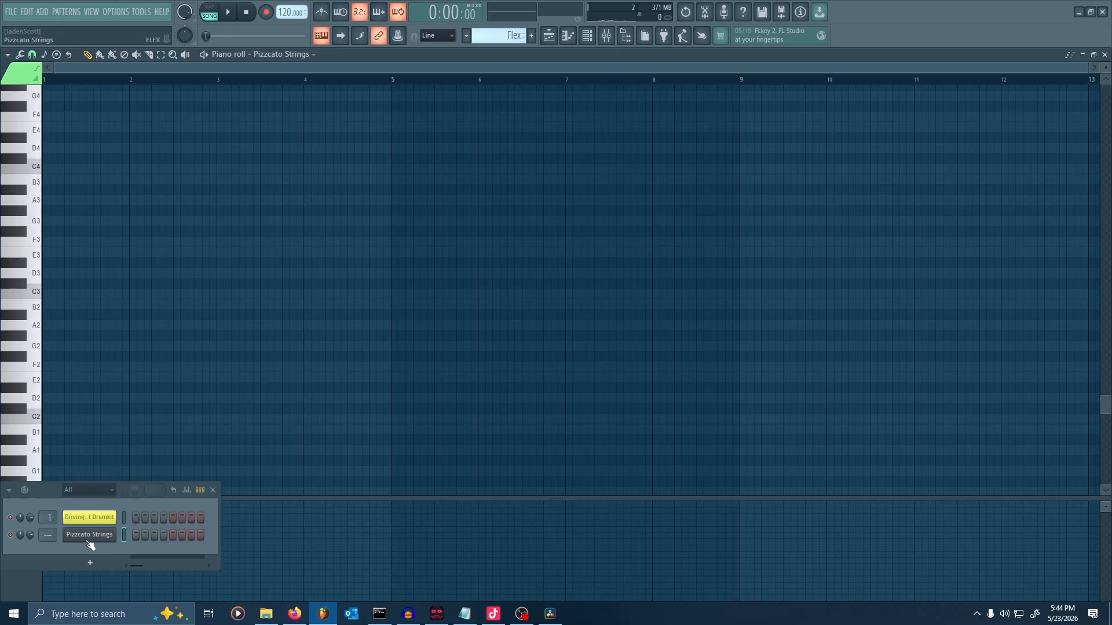
{"action": "left_click", "coordinate": [573, 36]}
{"action": "left_click", "coordinate": [573, 36]}
{"action": "left_click", "coordinate": [571, 36]}
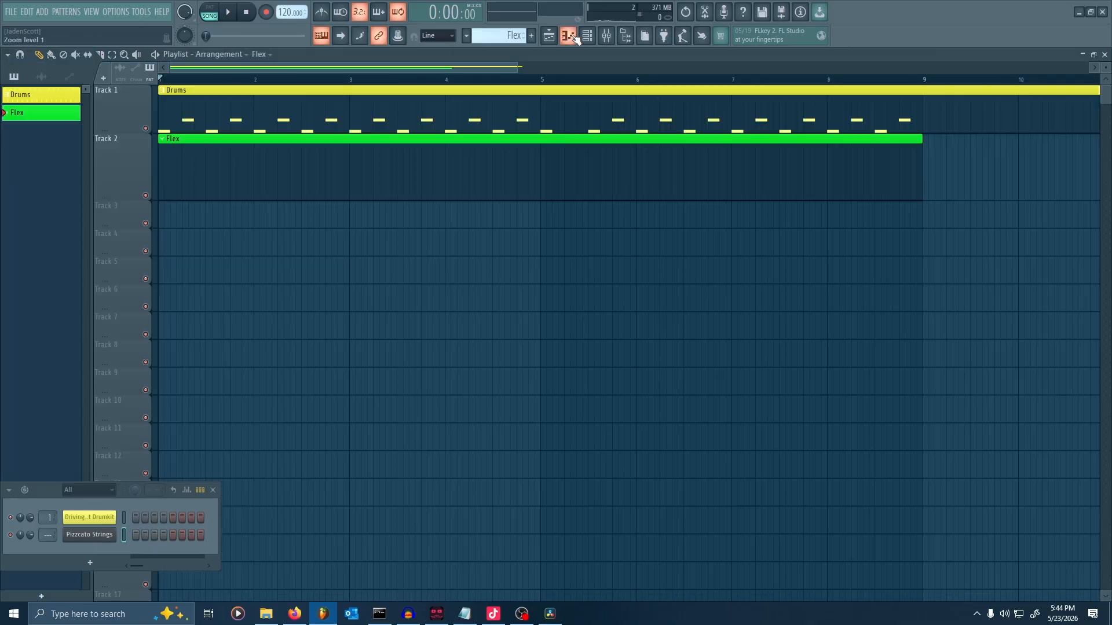
{"action": "left_click", "coordinate": [573, 35]}
{"action": "left_click", "coordinate": [573, 36]}
{"action": "left_click", "coordinate": [23, 97]}
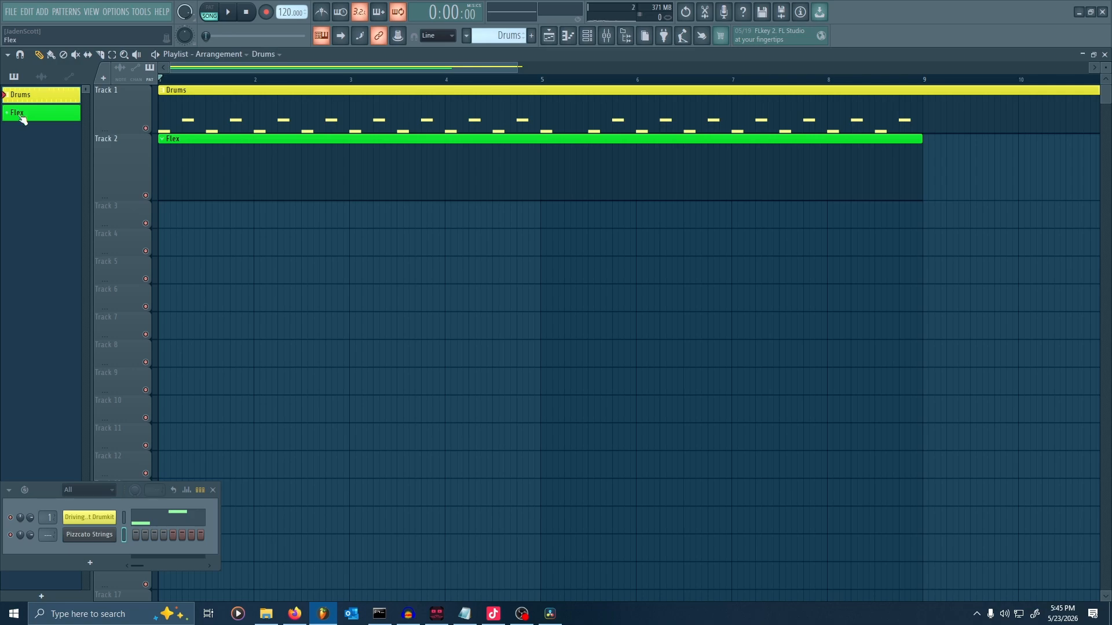
{"action": "left_click", "coordinate": [38, 119]}
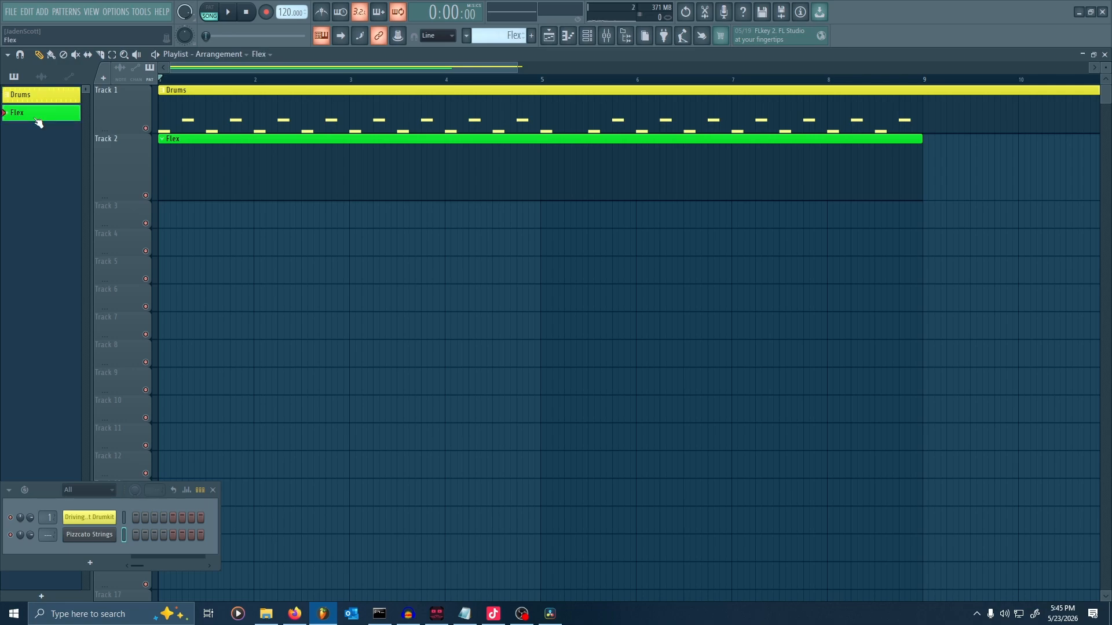
Open the Flex pattern's piano roll and draw a G2 note about three quarters of a bar long at bar 3.
{"action": "left_click", "coordinate": [569, 36]}
{"action": "scroll", "coordinate": [382, 255], "scroll_direction": "down", "scroll_amount": 2}
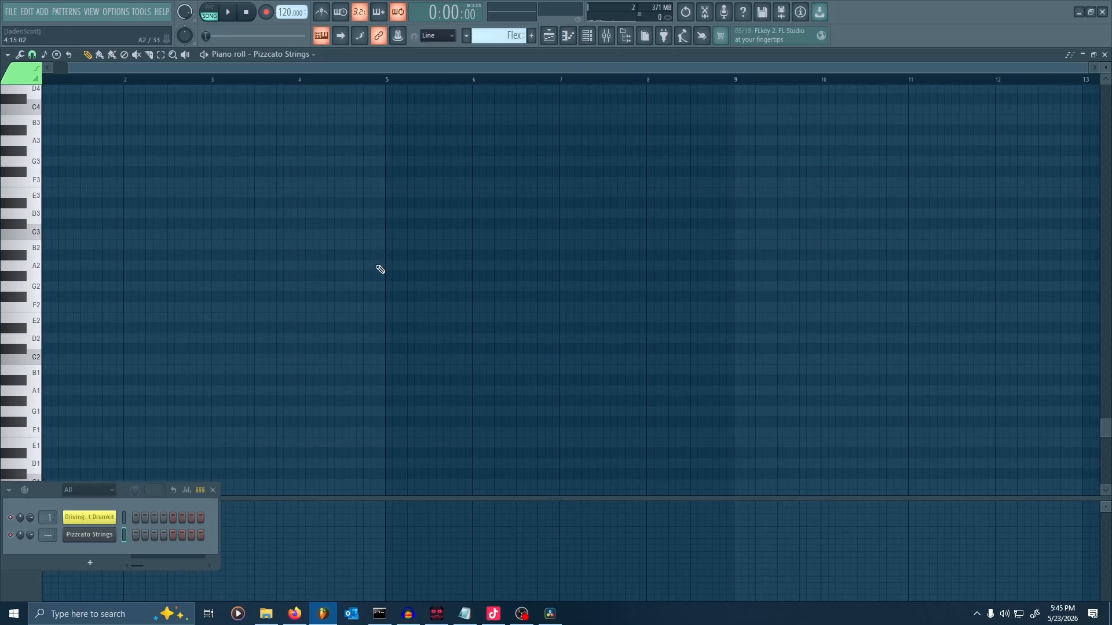
{"action": "left_click", "coordinate": [213, 287]}
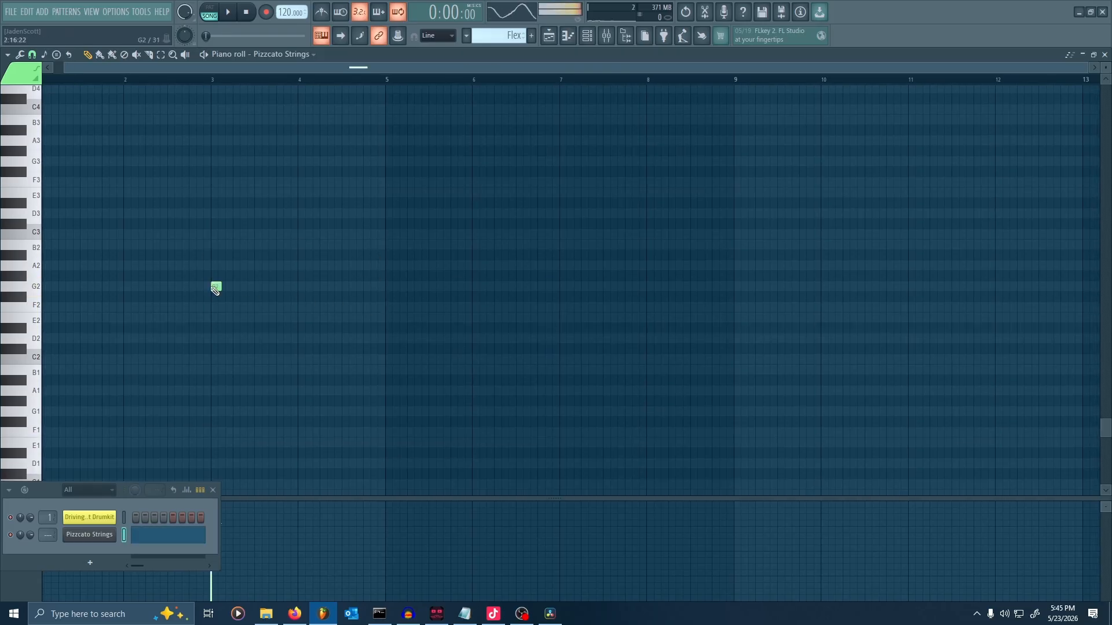
{"action": "left_click_drag", "start_coordinate": [217, 286], "coordinate": [244, 355]}
{"action": "scroll", "coordinate": [248, 352], "scroll_direction": "up", "scroll_amount": 1}
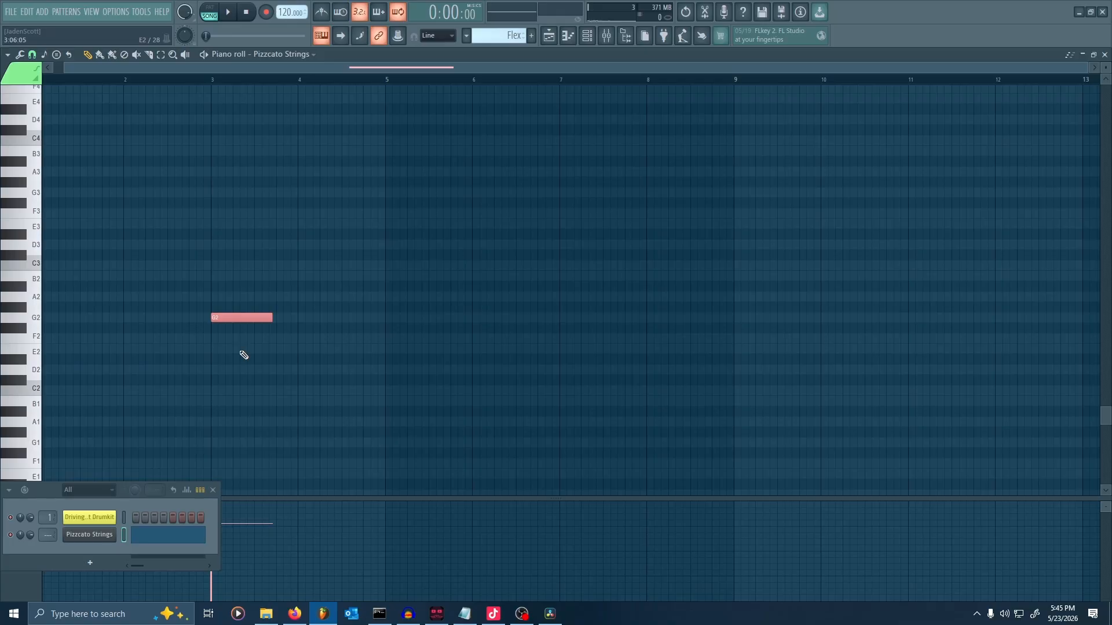
Transpose the note at bar 3 up three octaves to G5 and deselect it.
{"action": "key", "text": "ctrl+Up"}
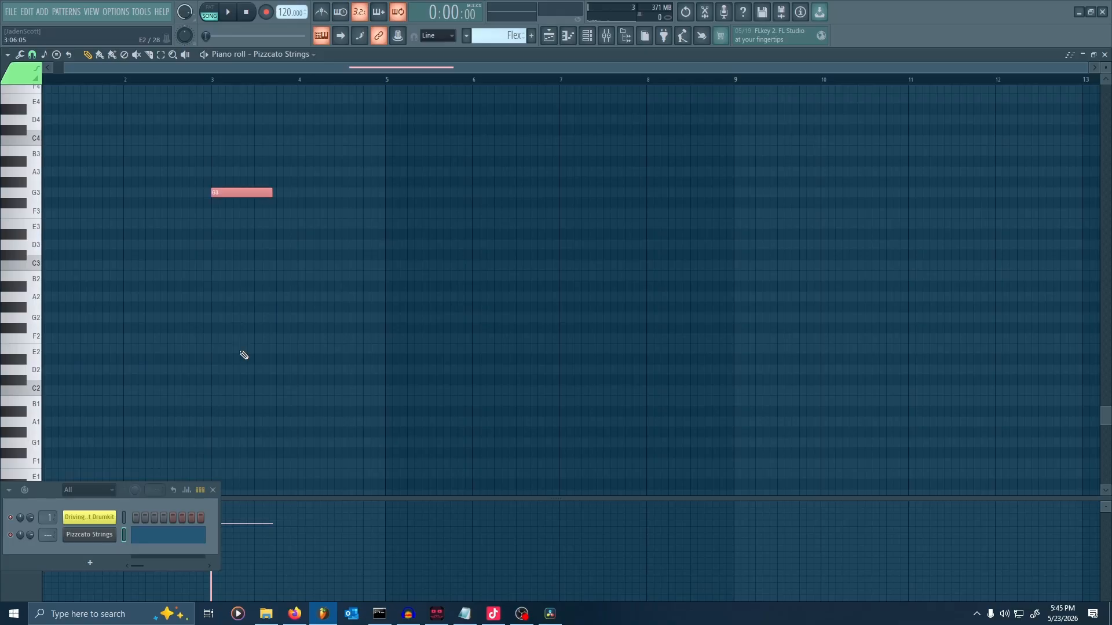
{"action": "key", "text": "ctrl+Up"}
{"action": "scroll", "coordinate": [244, 355], "scroll_direction": "up", "scroll_amount": 1}
{"action": "key", "text": "ctrl+Up"}
{"action": "scroll", "coordinate": [244, 355], "scroll_direction": "up", "scroll_amount": 4}
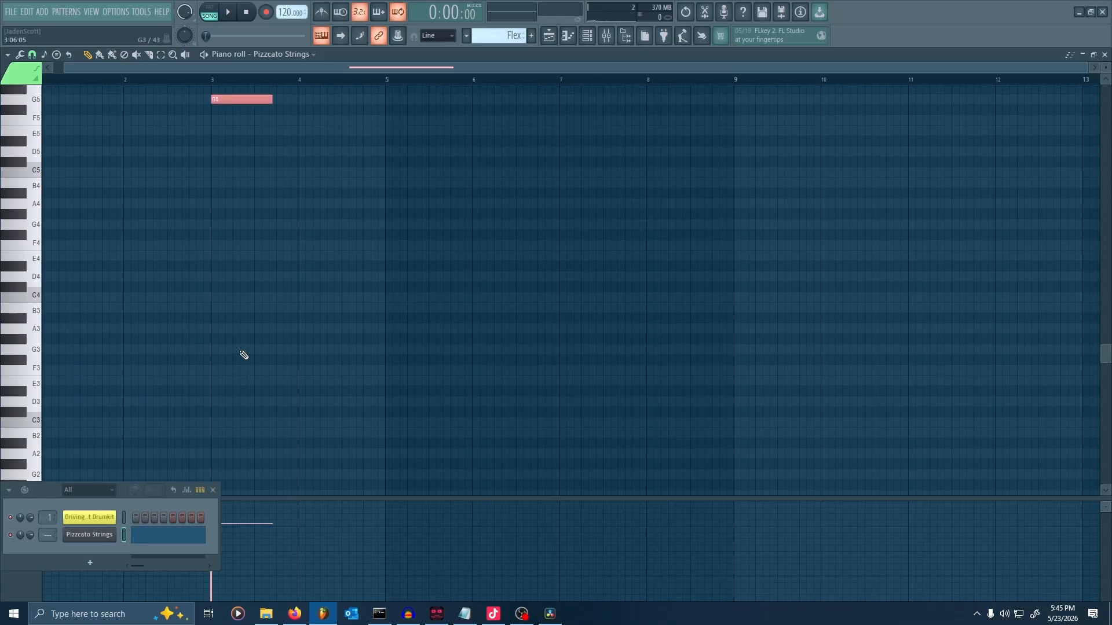
{"action": "scroll", "coordinate": [243, 355], "scroll_direction": "up", "scroll_amount": 1}
{"action": "scroll", "coordinate": [243, 356], "scroll_direction": "up", "scroll_amount": 3}
{"action": "left_click", "coordinate": [268, 278], "text": "ctrl"}
Shorten the G5 note to about one twelfth of a bar and move it to the start of bar 2.
{"action": "left_click", "coordinate": [244, 224]}
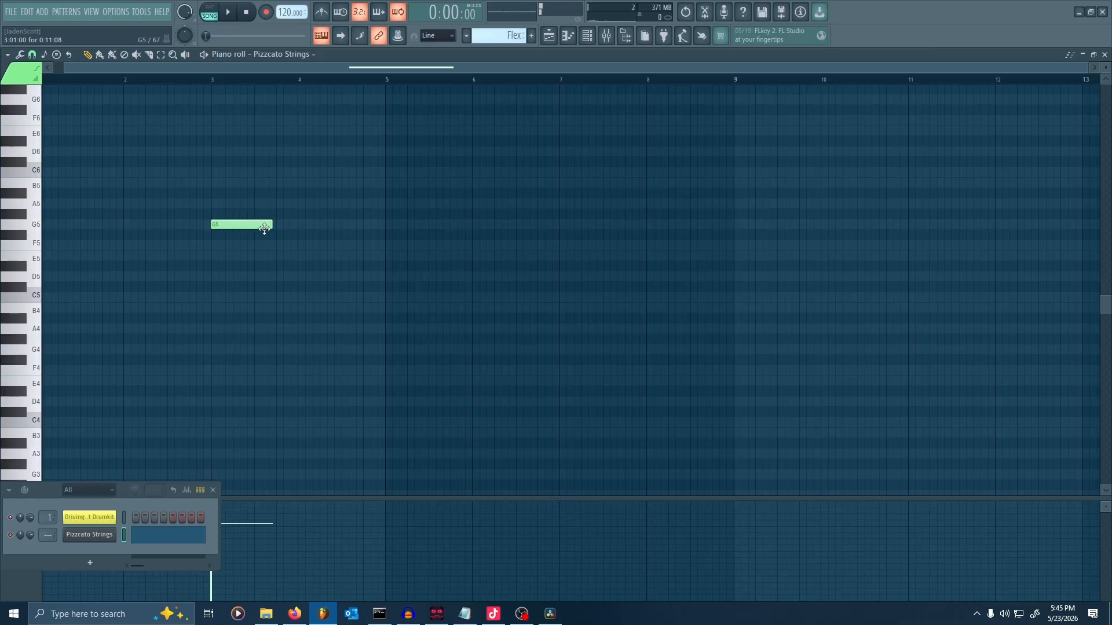
{"action": "mouse_move", "coordinate": [266, 230]}
{"action": "left_mouse_down"}
{"action": "mouse_move", "coordinate": [216, 226]}
{"action": "mouse_move", "coordinate": [497, 268]}
{"action": "mouse_move", "coordinate": [257, 243]}
{"action": "left_mouse_up"}
{"action": "scroll", "coordinate": [225, 251], "scroll_direction": "up", "scroll_amount": 3}
Start song playback and add short A5, B5 and D6 notes at mid bar 2, bar 3 and mid bar 3.
{"action": "key", "text": "space"}
{"action": "left_click", "coordinate": [352, 223]}
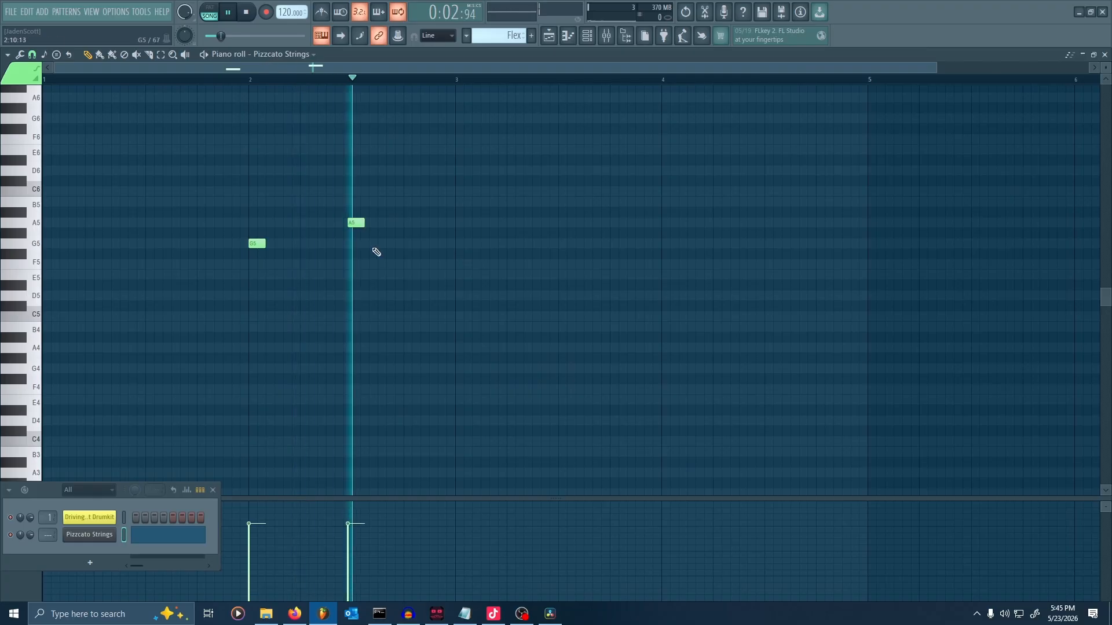
{"action": "left_click", "coordinate": [461, 202]}
{"action": "left_click", "coordinate": [558, 170]}
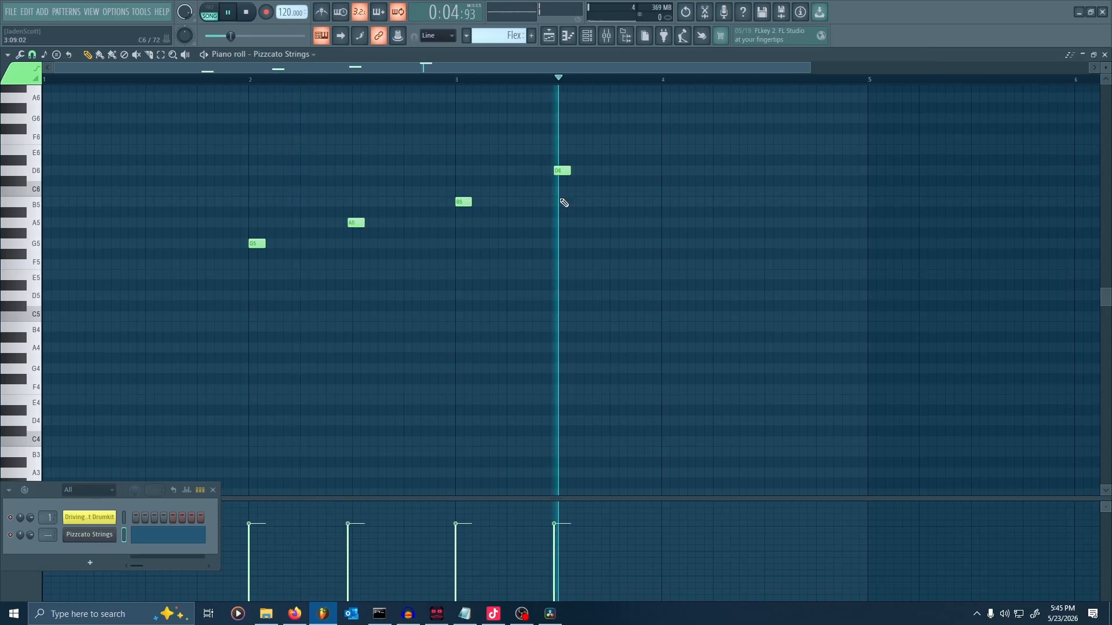
Stop playback, lengthen the short notes slightly, and delete the A5, B5 and D6 notes.
{"action": "key", "text": "space"}
{"action": "right_click", "coordinate": [560, 170]}
{"action": "left_click_drag", "start_coordinate": [355, 223], "coordinate": [365, 223]}
{"action": "right_click", "coordinate": [365, 223]}
{"action": "right_click", "coordinate": [463, 202]}
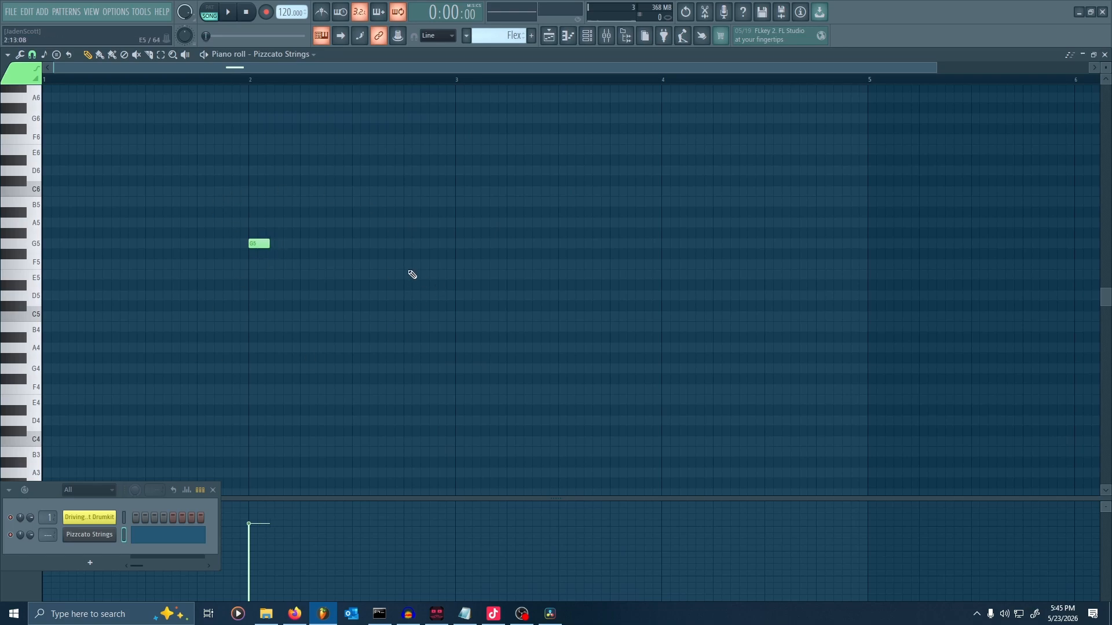
Place F5 at bar 1, G#5 on its fourth beat, G5 half a beat after, and F5 at bar 2, and play the song.
{"action": "left_click", "coordinate": [82, 265]}
{"action": "left_click_drag", "start_coordinate": [198, 246], "coordinate": [255, 265]}
{"action": "left_click", "coordinate": [224, 245]}
{"action": "key", "text": "space"}
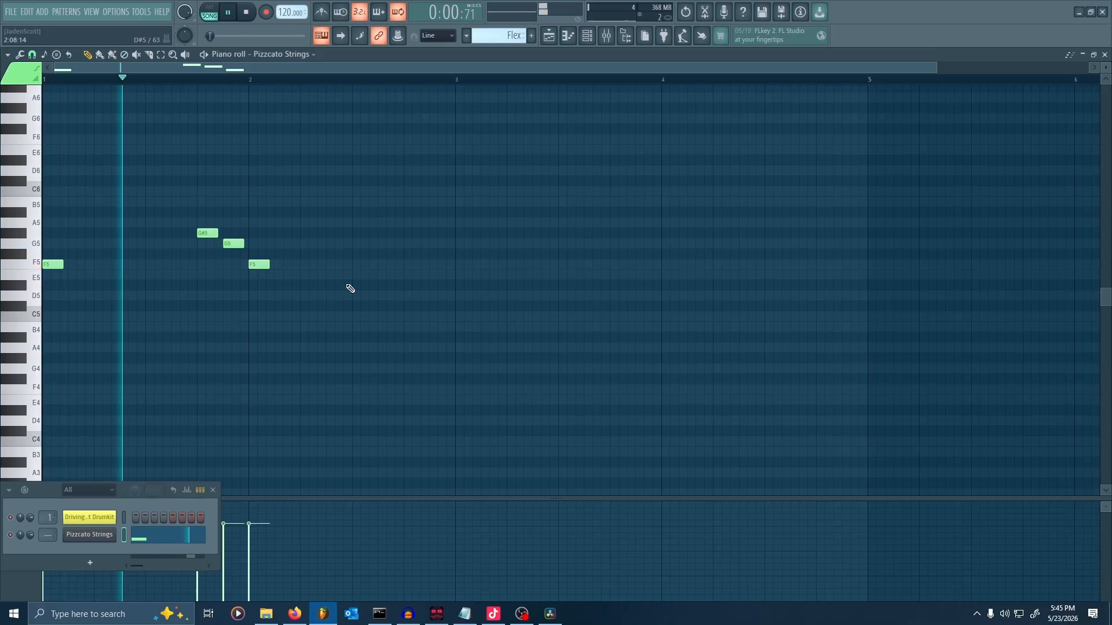
Copy the four-note phrase from bar 1 so that the copy starts at bar 3, and stop playback.
{"action": "left_click_drag", "start_coordinate": [299, 210], "coordinate": [44, 329]}
{"action": "left_click_drag", "start_coordinate": [52, 265], "coordinate": [467, 263]}
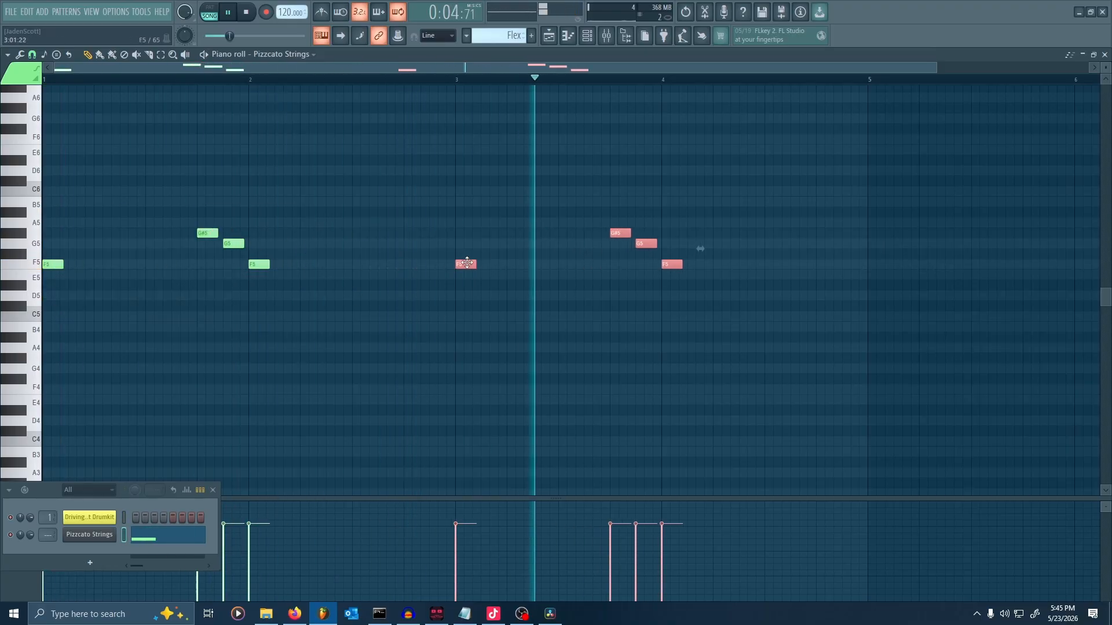
{"action": "left_click", "coordinate": [643, 290]}
{"action": "key", "text": "space"}
Replace the copied G#5 and G5 at the end of bar 3 with C5 and C#5 at the same positions.
{"action": "left_click", "coordinate": [615, 316]}
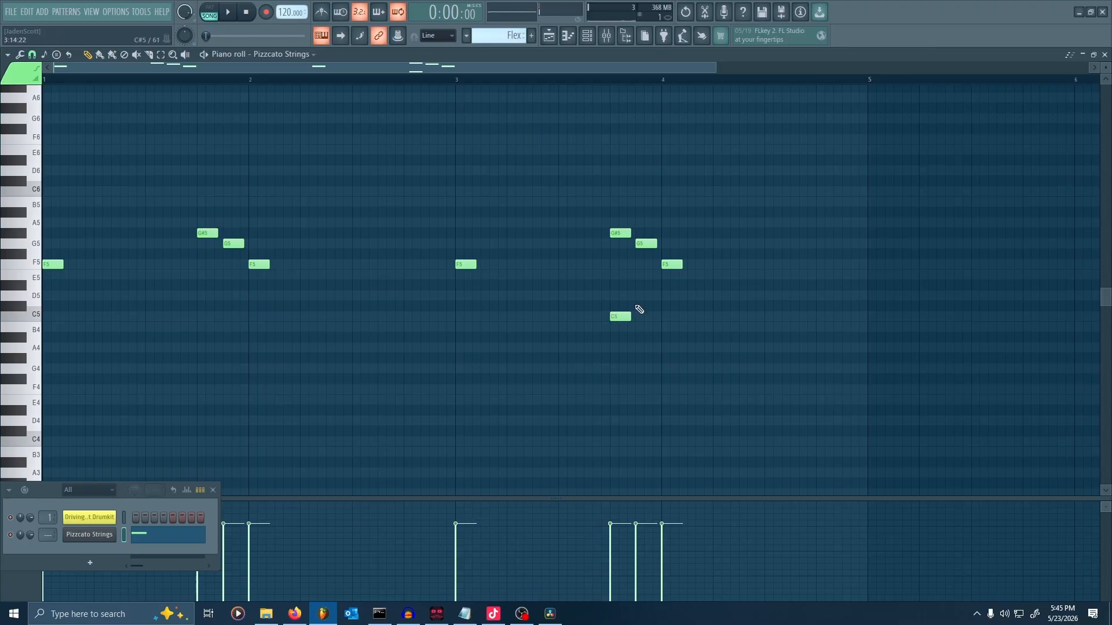
{"action": "left_click", "coordinate": [638, 306]}
{"action": "right_click", "coordinate": [646, 244]}
{"action": "right_click", "coordinate": [622, 233]}
{"action": "scroll", "coordinate": [623, 290], "scroll_direction": "down", "scroll_amount": 2}
{"action": "left_click", "coordinate": [588, 358]}
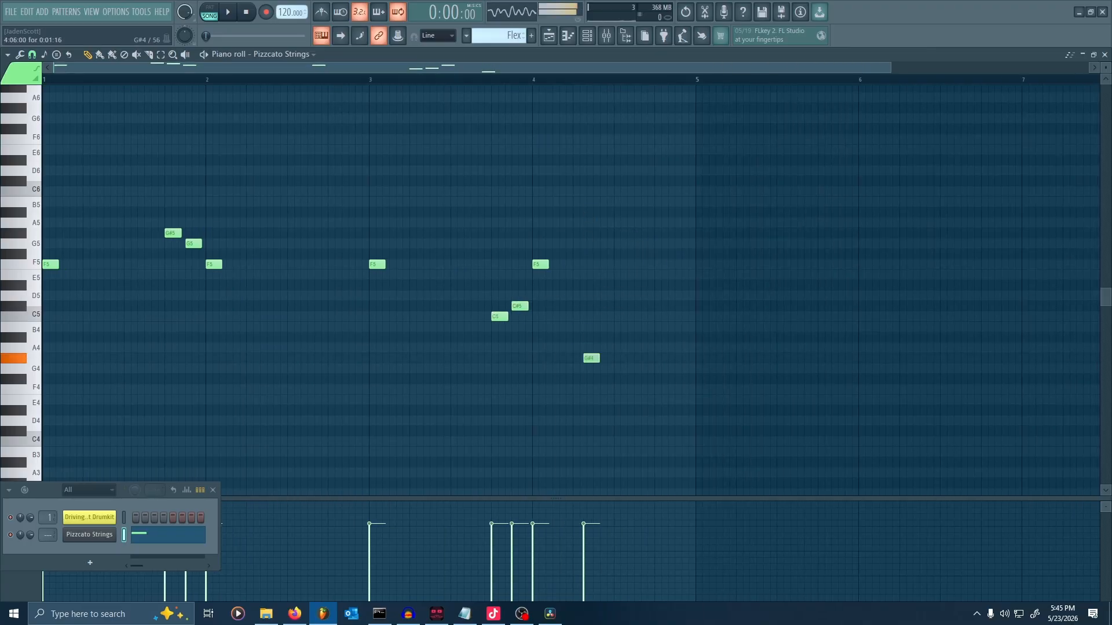
{"action": "left_click_drag", "start_coordinate": [588, 359], "coordinate": [590, 306]}
{"action": "right_click", "coordinate": [593, 307]}
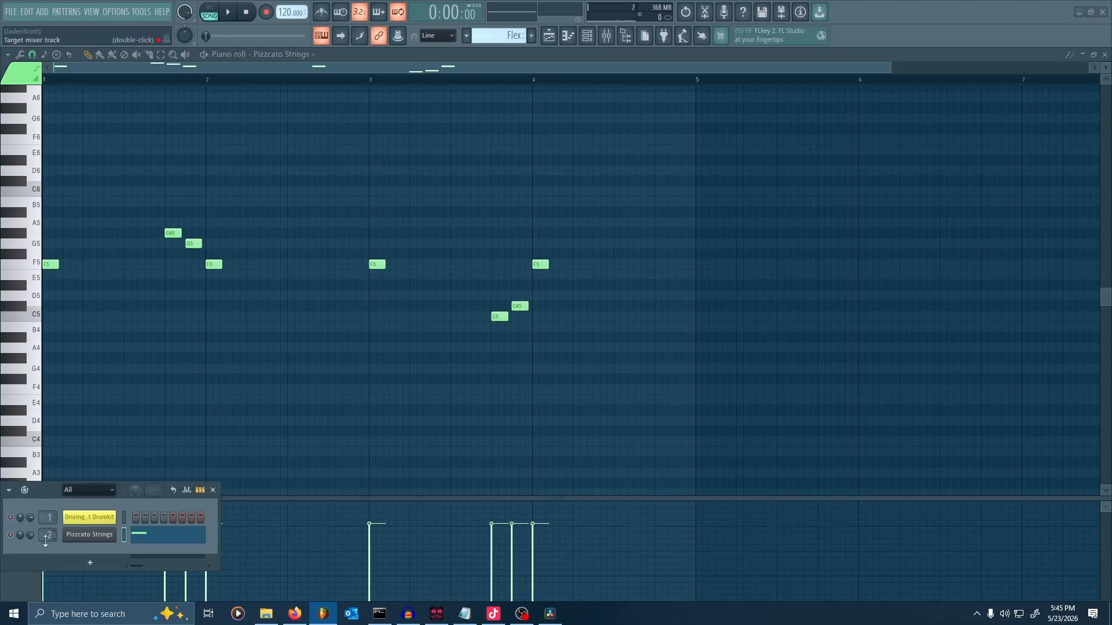
Route Pizzcato Strings to mixer track 2, open the mixer, and play the song to check its level.
{"action": "left_click", "coordinate": [606, 36]}
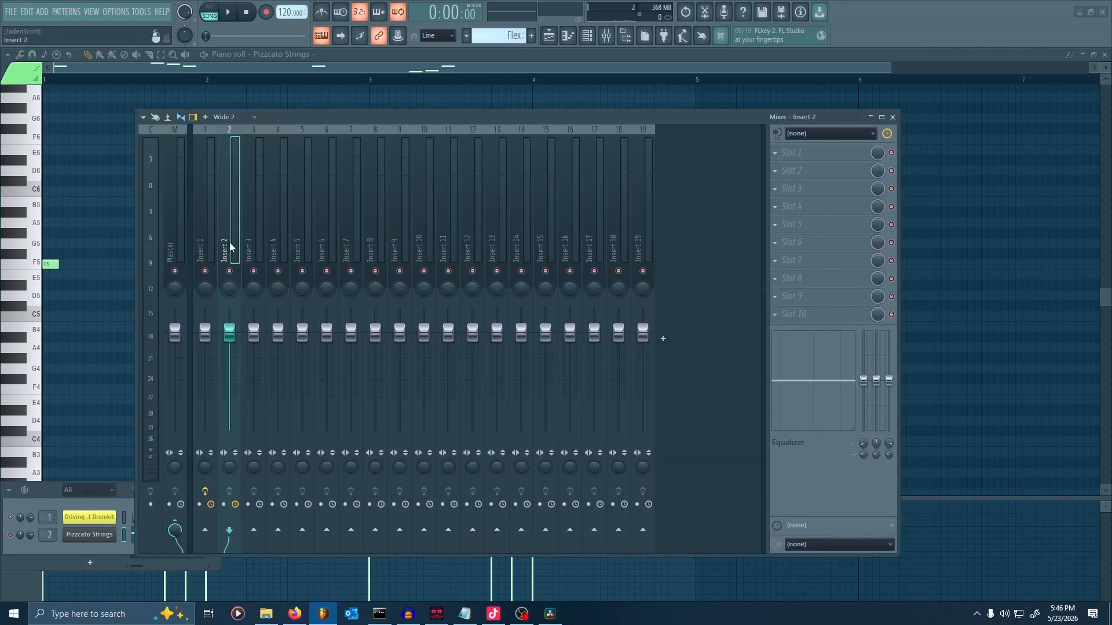
{"action": "left_click_drag", "start_coordinate": [327, 120], "coordinate": [446, 108]}
{"action": "key", "text": "space"}
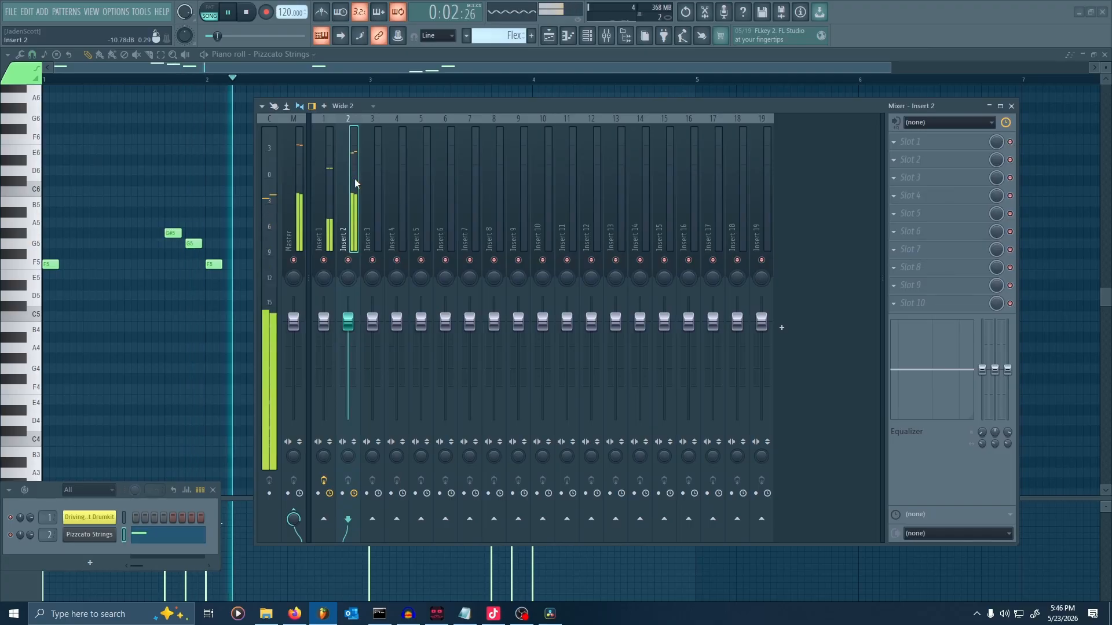
{"action": "key", "text": "space"}
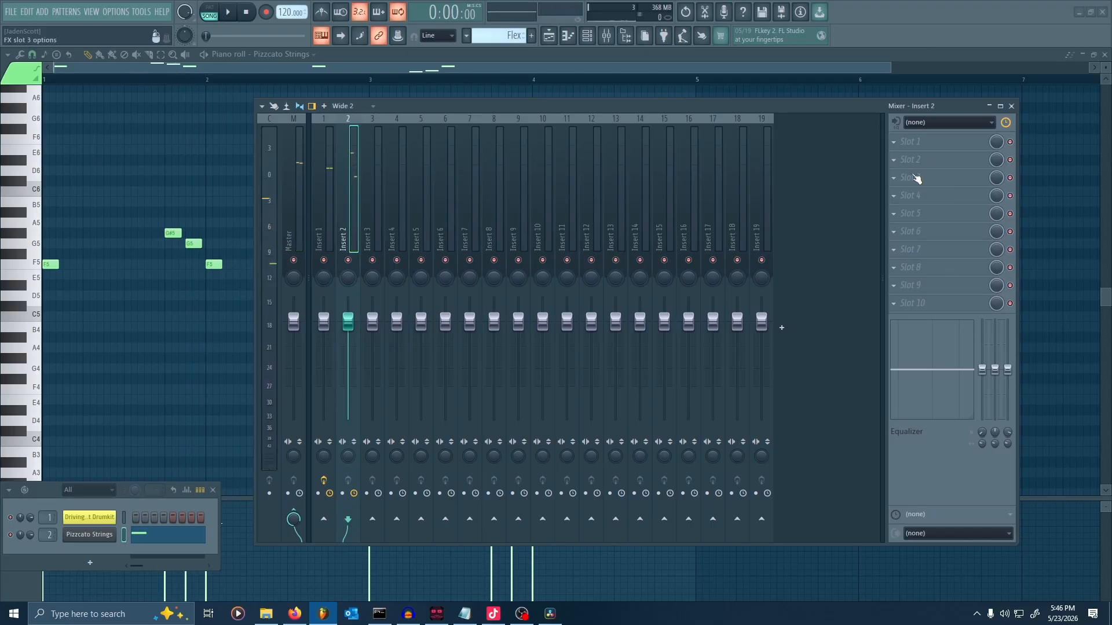
Load Fruity Parametric EQ 2 in slot 1 of Insert 2 and play the song through it.
{"action": "left_click", "coordinate": [927, 142]}
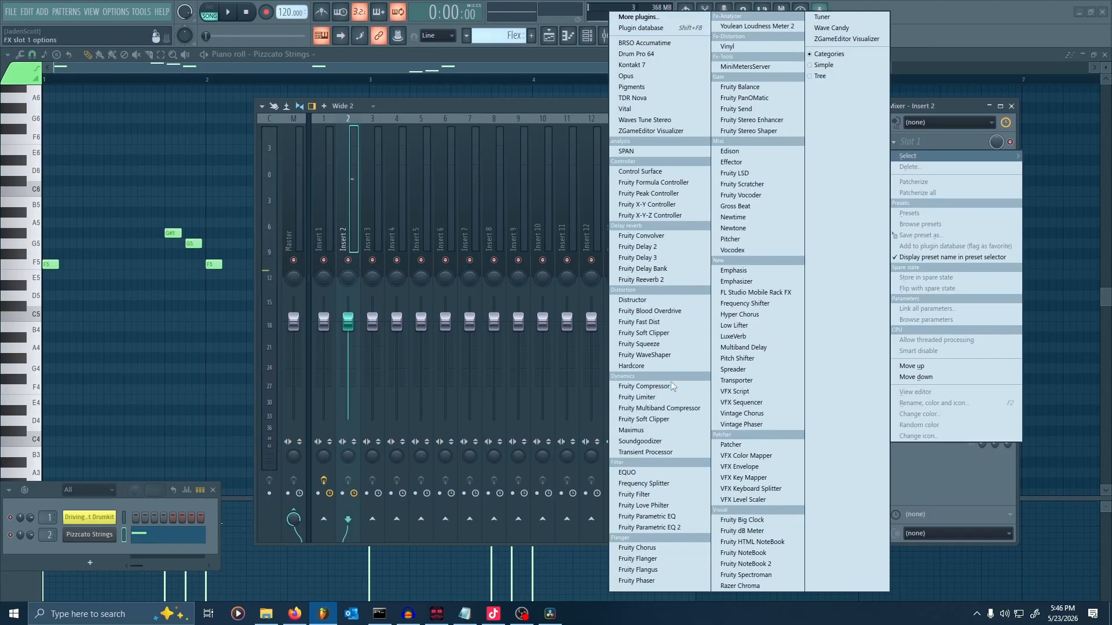
{"action": "left_click", "coordinate": [652, 528]}
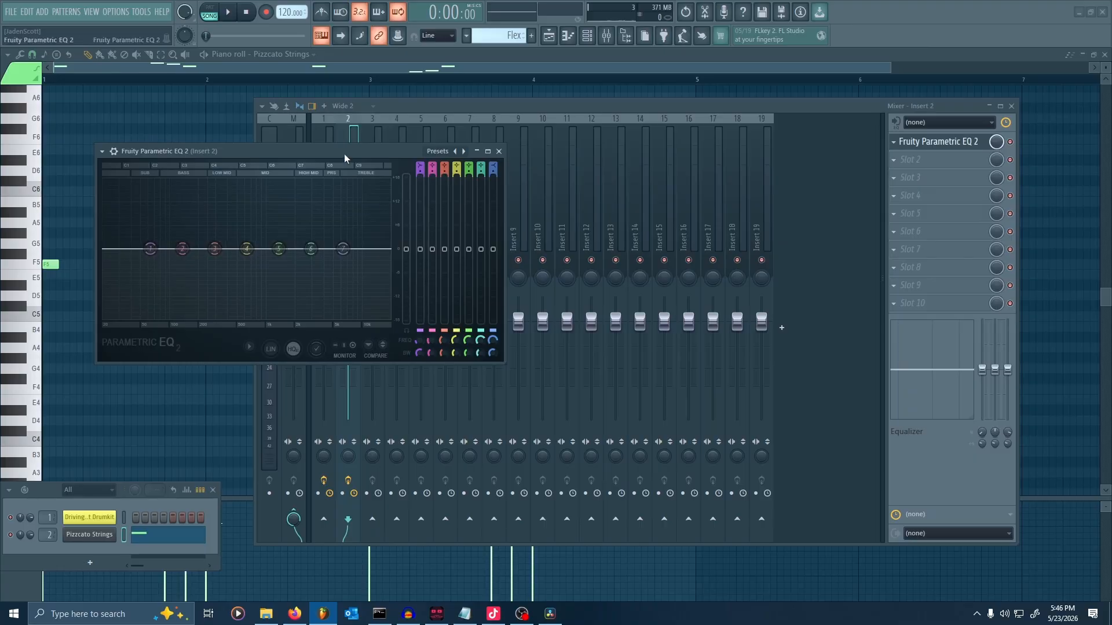
{"action": "left_click_drag", "start_coordinate": [345, 156], "coordinate": [586, 142]}
{"action": "key", "text": "space"}
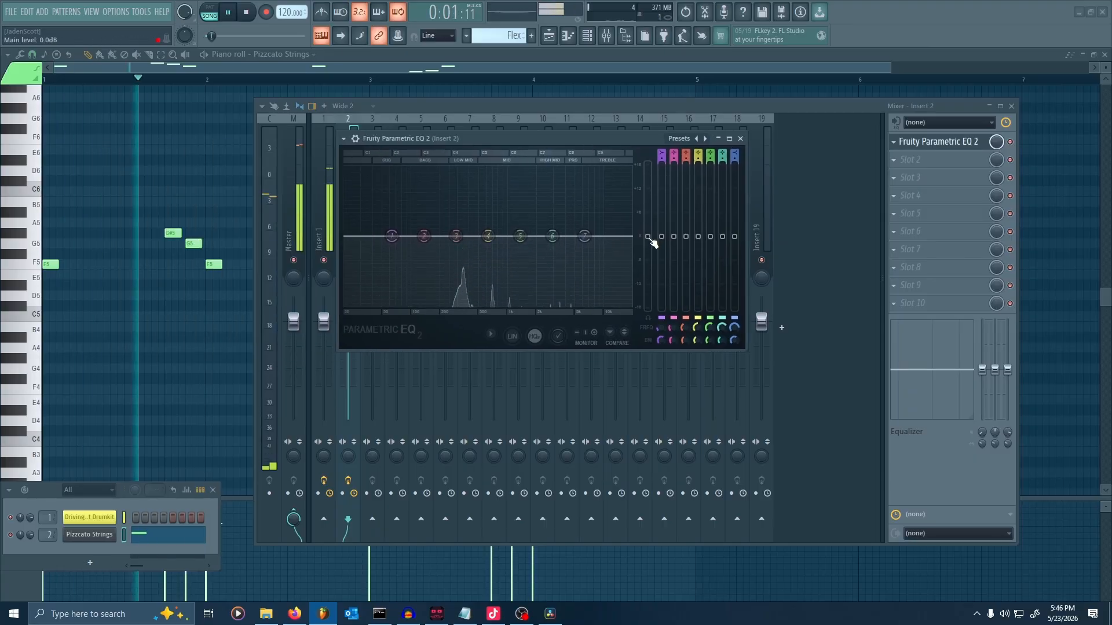
Lower the main level of Fruity Parametric EQ 2 to about -5.3 dB, checking it with playback.
{"action": "key", "text": "space"}
{"action": "left_click_drag", "start_coordinate": [649, 237], "coordinate": [649, 253]}
{"action": "key", "text": "space"}
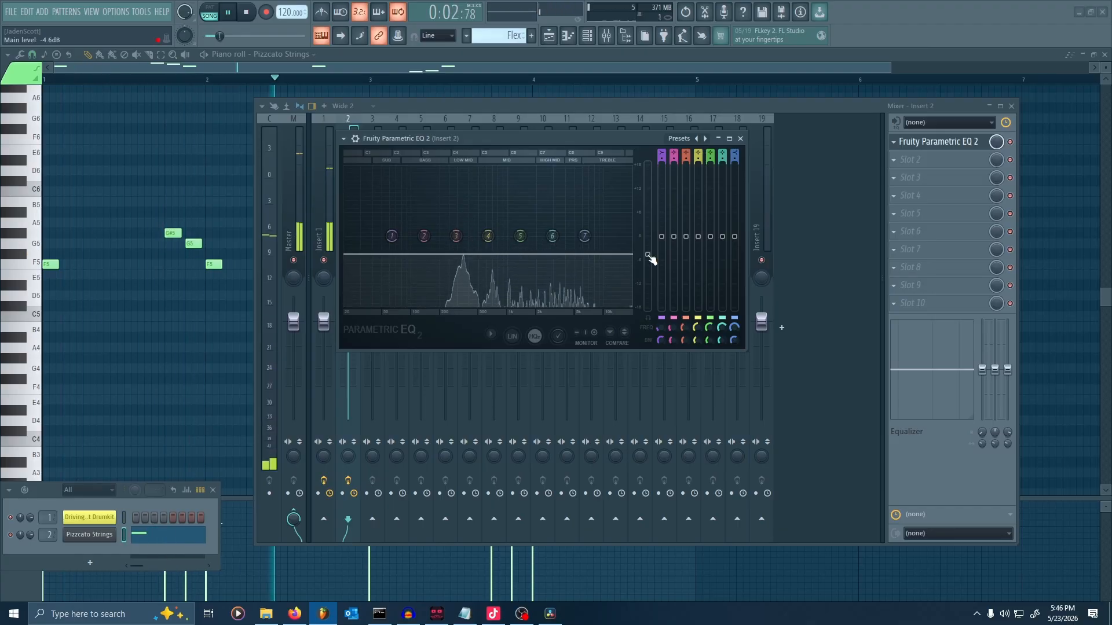
{"action": "left_click_drag", "start_coordinate": [648, 254], "coordinate": [648, 258]}
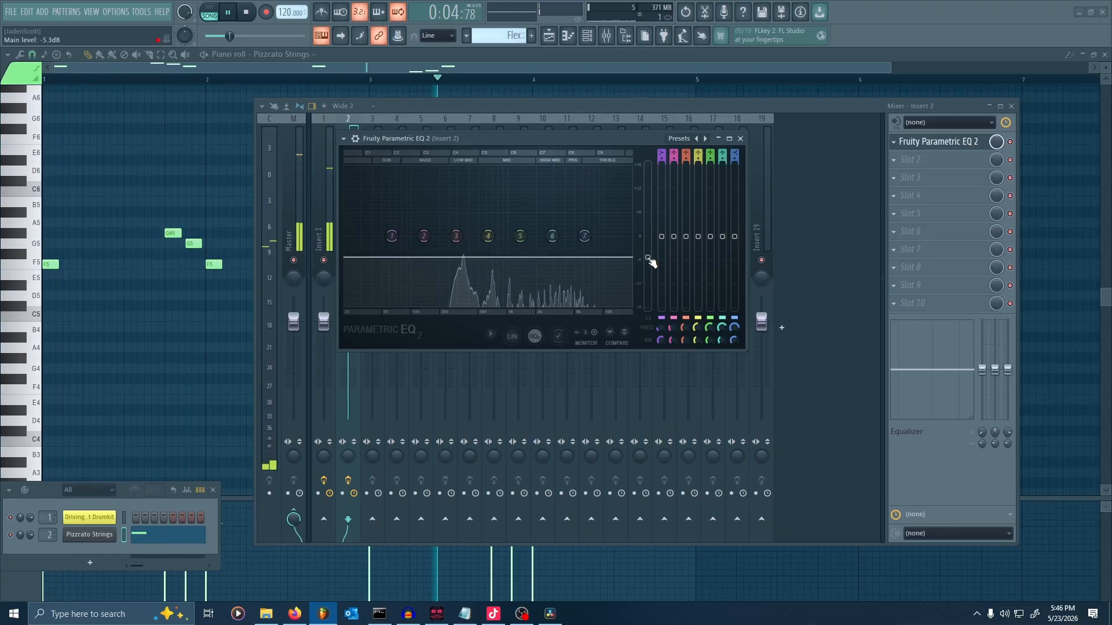
{"action": "key", "text": "space"}
Move the EQ window clear of the mixer meters and play the song to check Insert 2's level.
{"action": "left_click_drag", "start_coordinate": [499, 135], "coordinate": [489, 326]}
{"action": "key", "text": "space"}
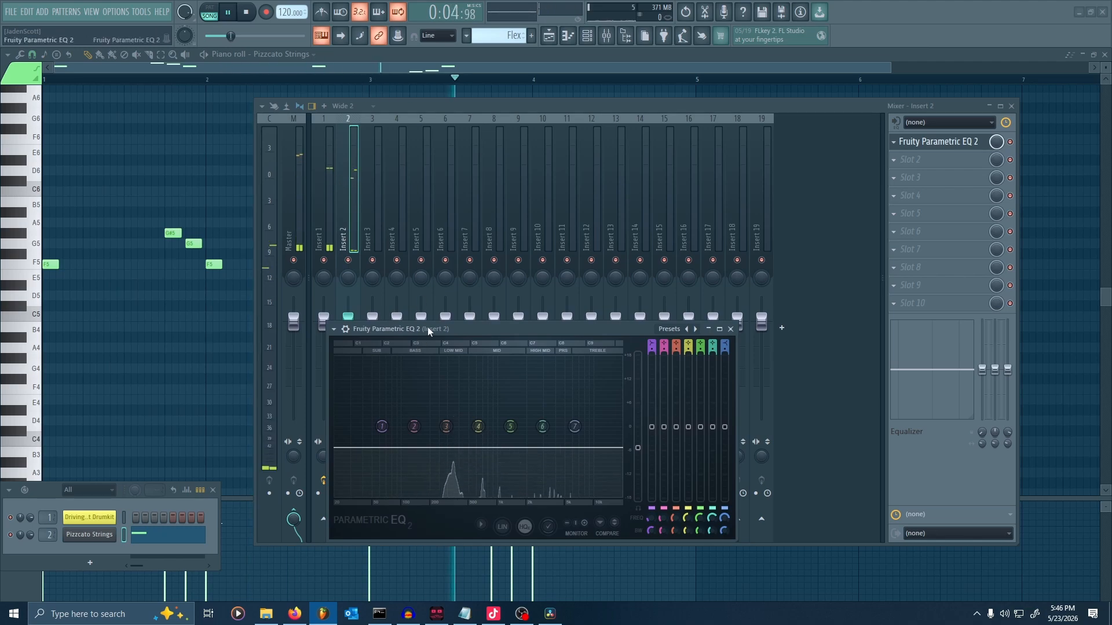
{"action": "key", "text": "space"}
{"action": "left_click_drag", "start_coordinate": [471, 327], "coordinate": [467, 296]}
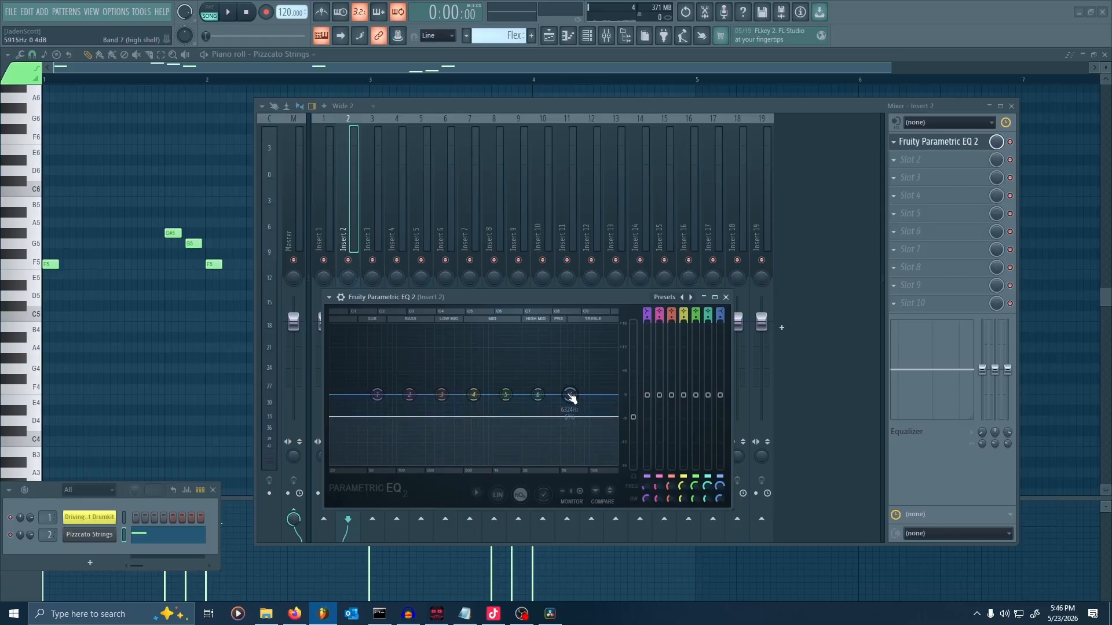
Boost EQ bands 1 and 7 slightly and cut band 4 by about 2.8 dB near 586 Hz, playing the song.
{"action": "left_click_drag", "start_coordinate": [571, 398], "coordinate": [552, 384]}
{"action": "left_click_drag", "start_coordinate": [377, 395], "coordinate": [390, 388]}
{"action": "left_click_drag", "start_coordinate": [474, 395], "coordinate": [474, 411]}
{"action": "key", "text": "space"}
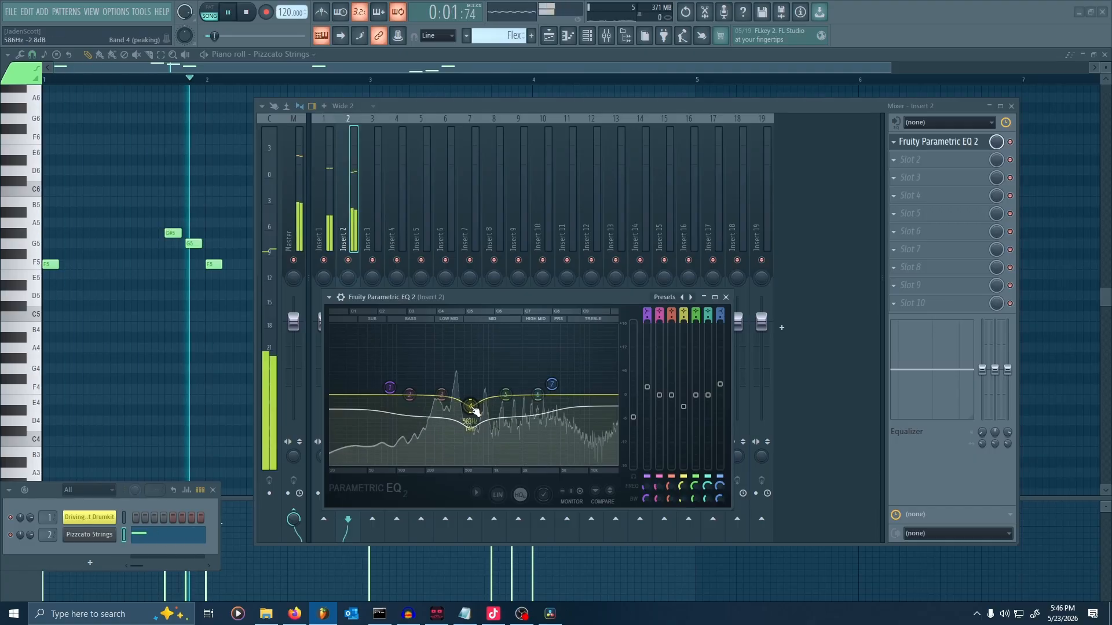
Close the EQ window and replay the song from the start to hear the equalized strings.
{"action": "left_click", "coordinate": [726, 297]}
{"action": "key", "text": "space"}
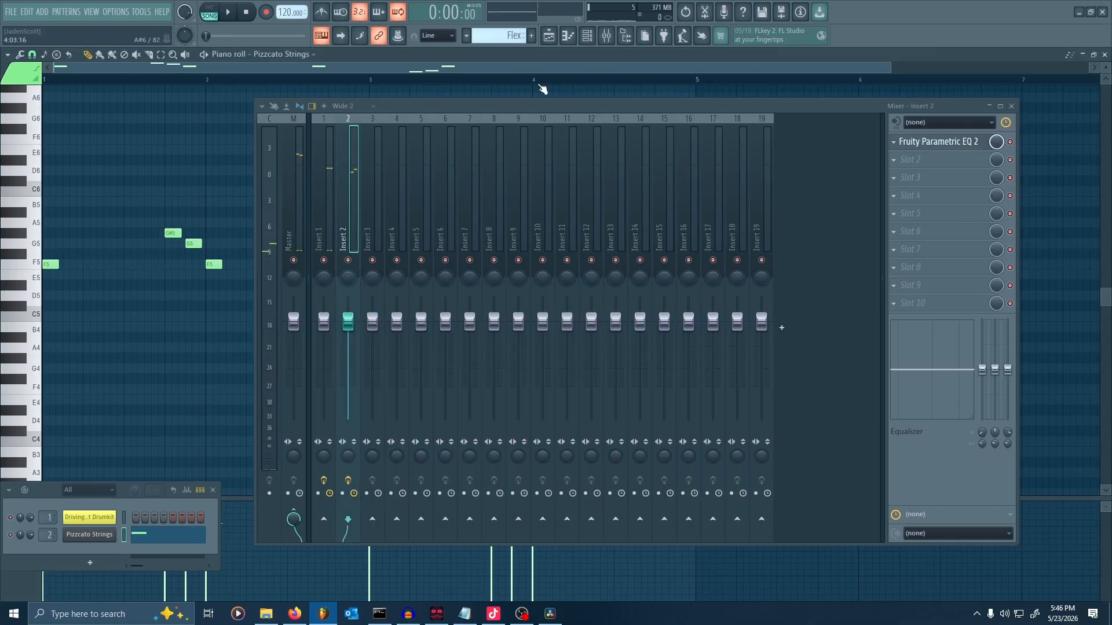
{"action": "key", "text": "space"}
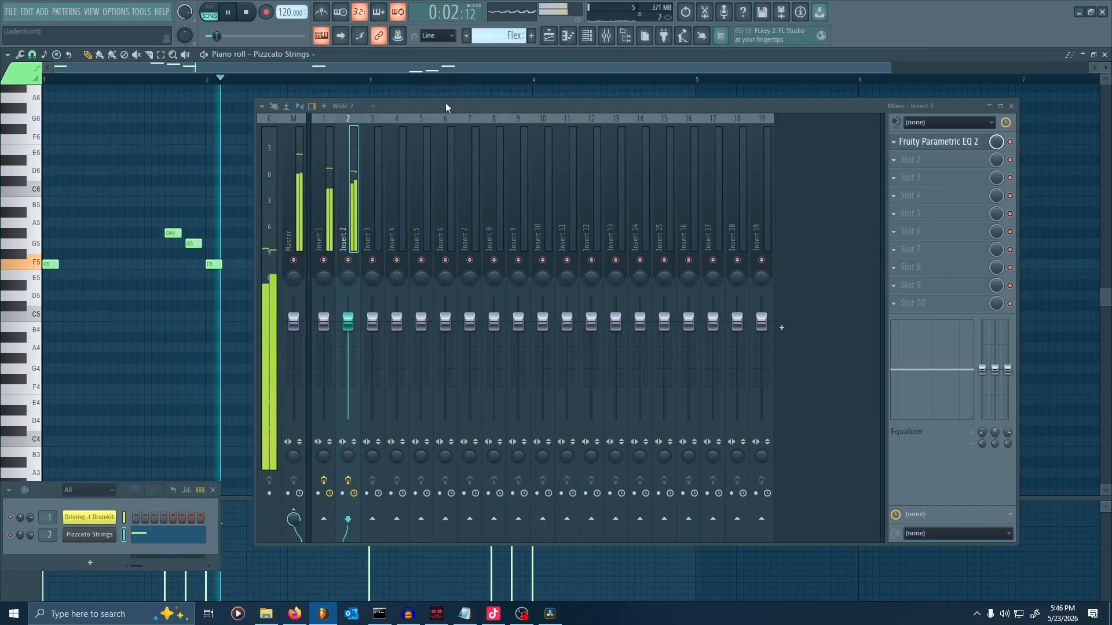
{"action": "key", "text": "space"}
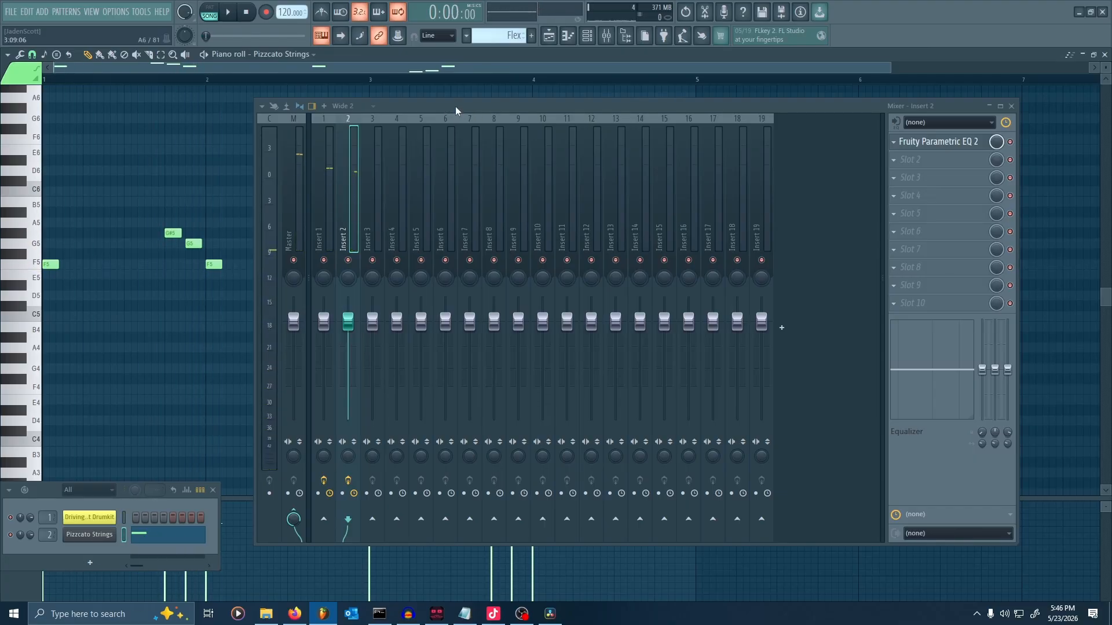
Add Fruity Reeverb 2 to slot 2 of Insert 2 and load its Small Studio preset.
{"action": "left_click", "coordinate": [926, 163]}
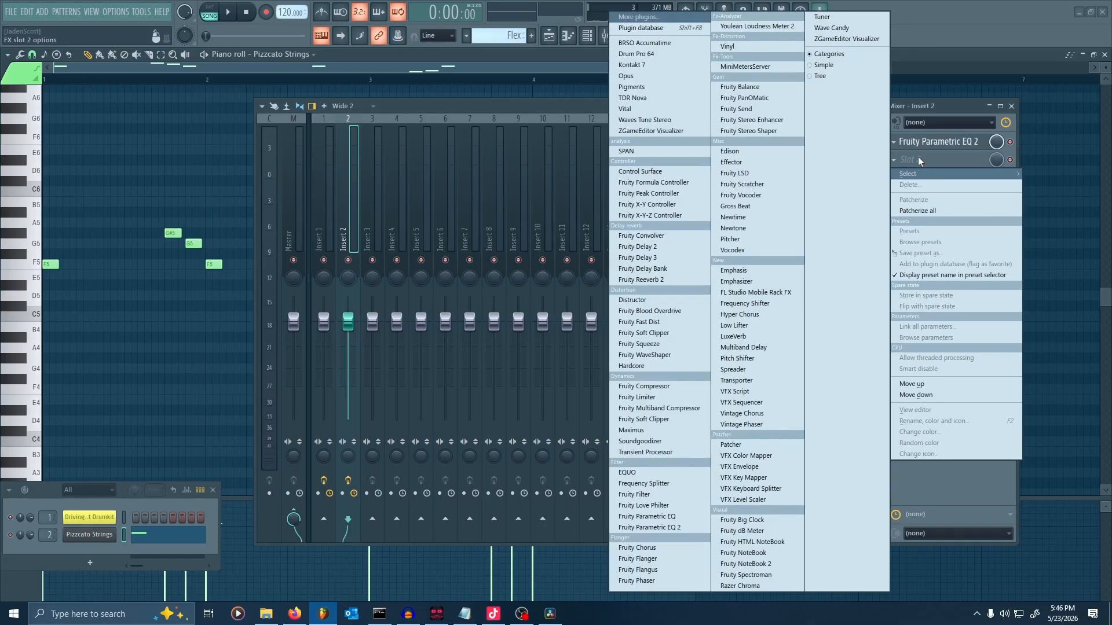
{"action": "left_click", "coordinate": [655, 281]}
{"action": "left_click_drag", "start_coordinate": [333, 169], "coordinate": [631, 223]}
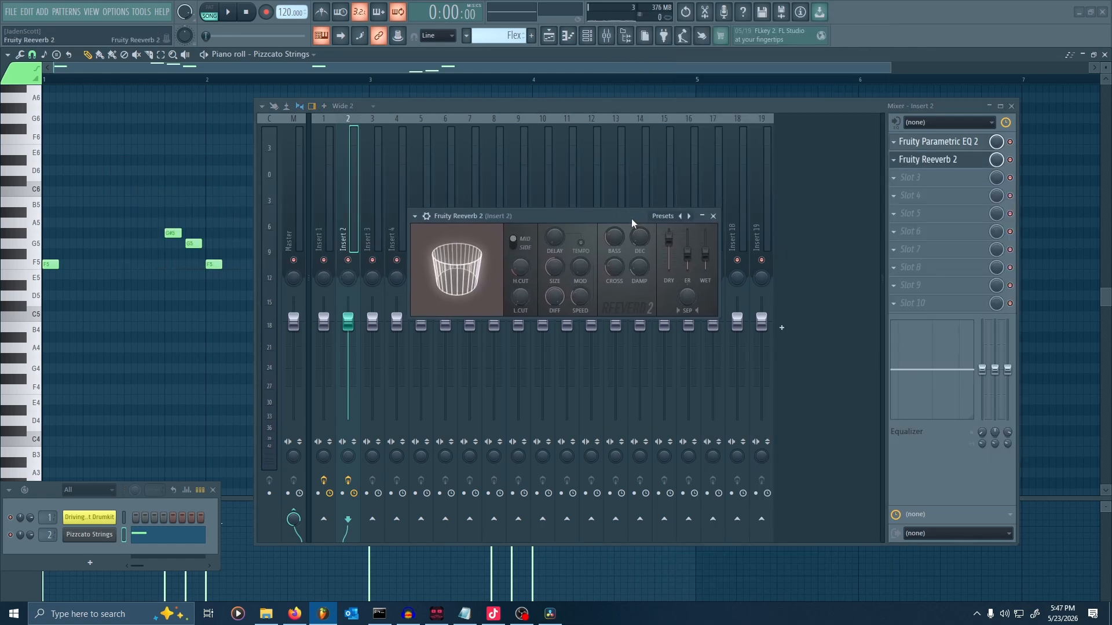
{"action": "left_click", "coordinate": [661, 216]}
{"action": "left_click", "coordinate": [636, 213]}
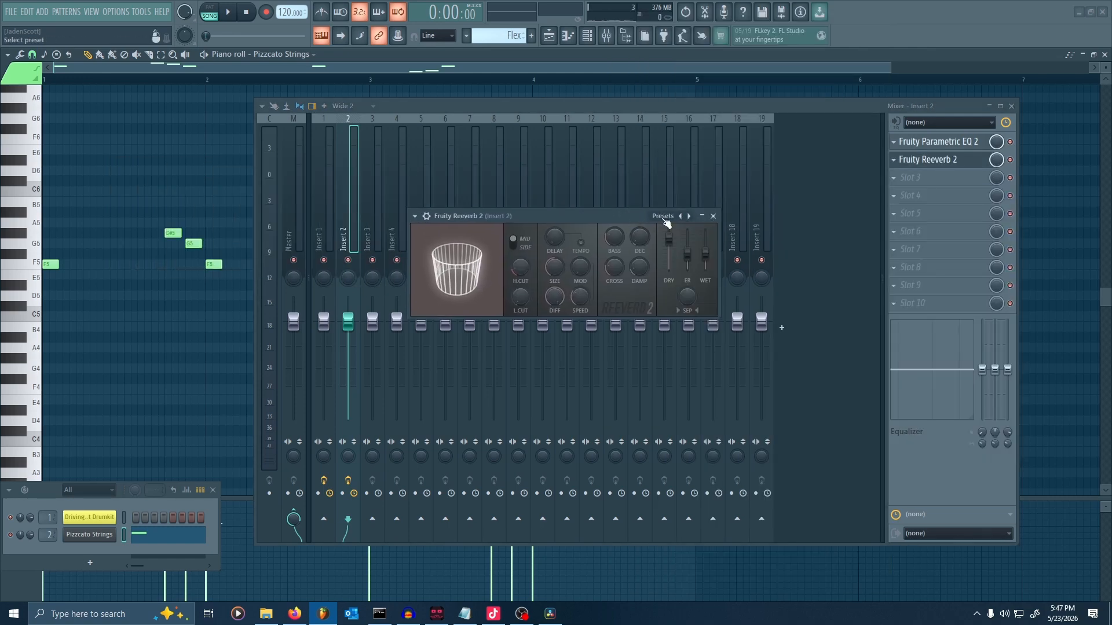
{"action": "left_click", "coordinate": [658, 215]}
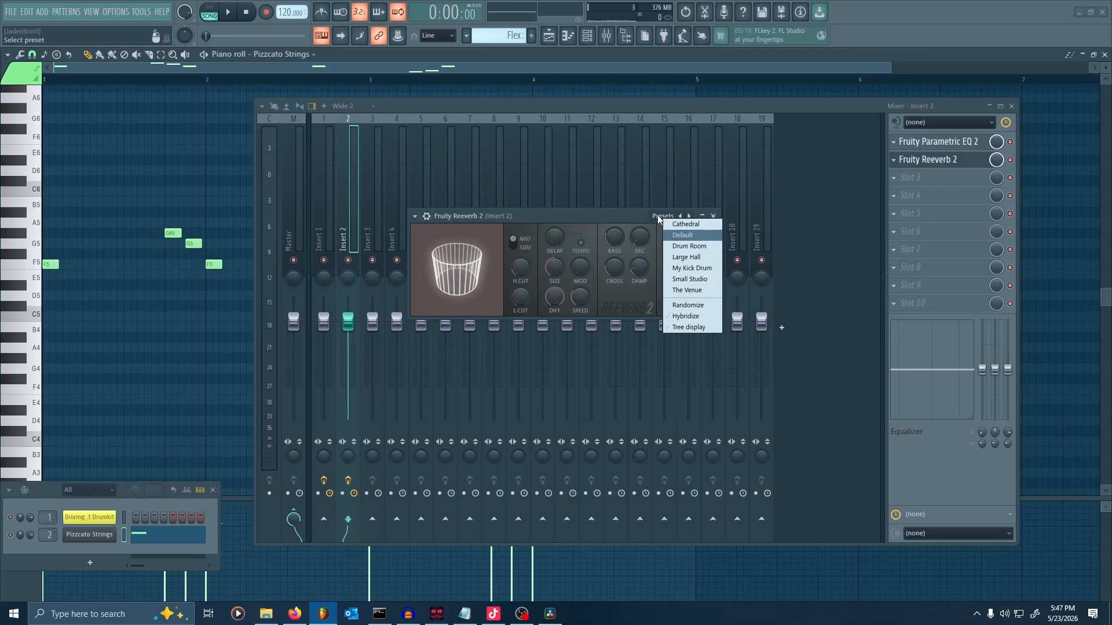
{"action": "left_click", "coordinate": [697, 279]}
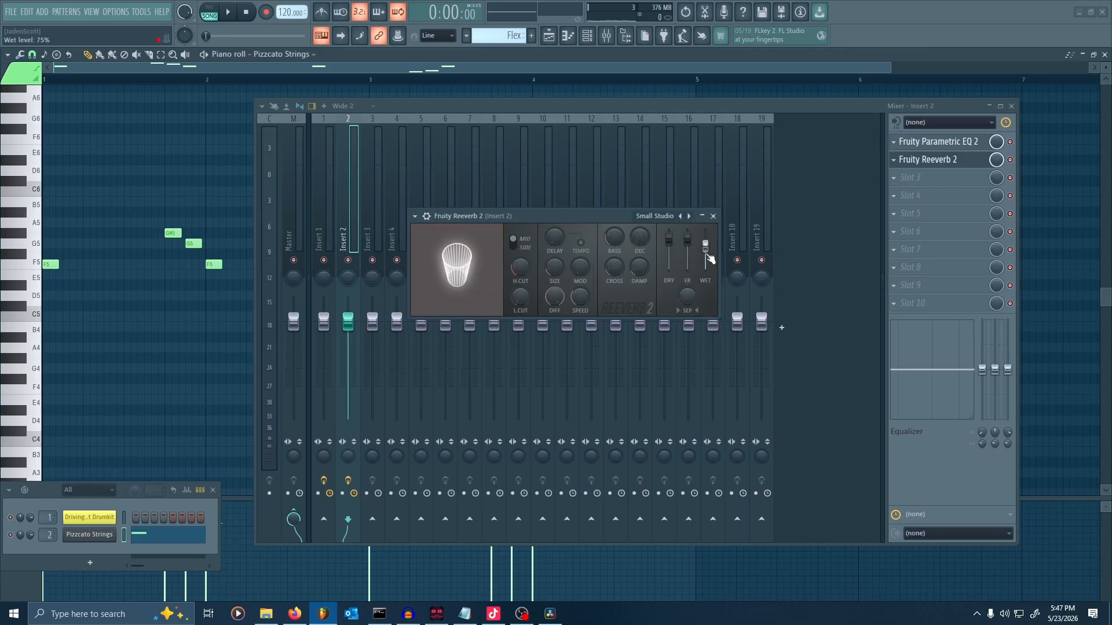
Raise the reverb's wet level to about 90% while playing the song.
{"action": "key", "text": "space"}
{"action": "left_click_drag", "start_coordinate": [706, 248], "coordinate": [707, 240]}
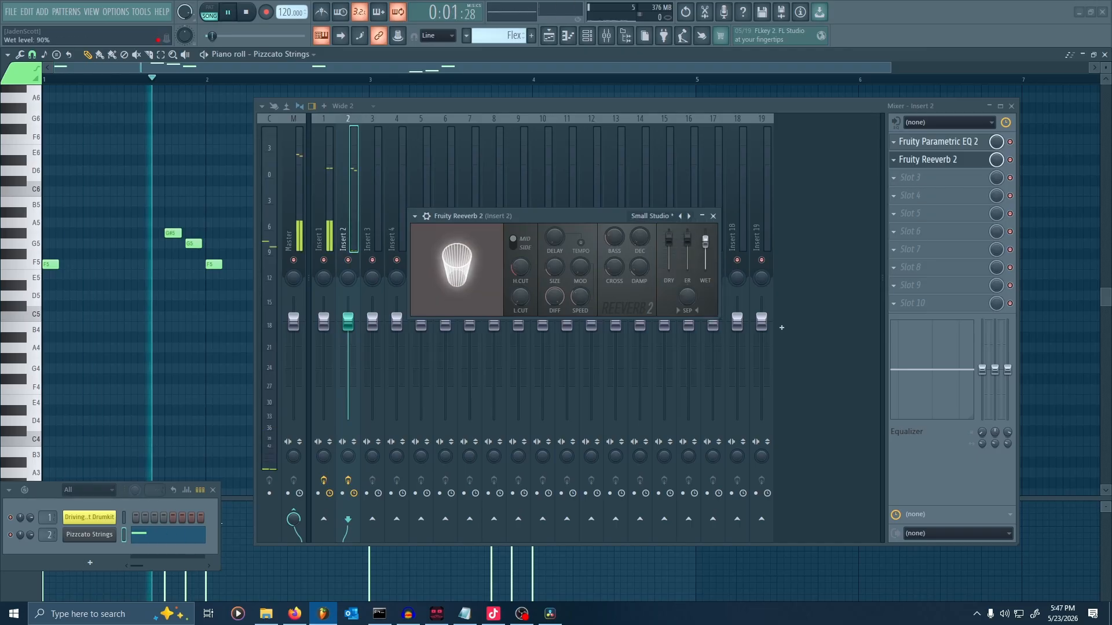
{"action": "key", "text": "space"}
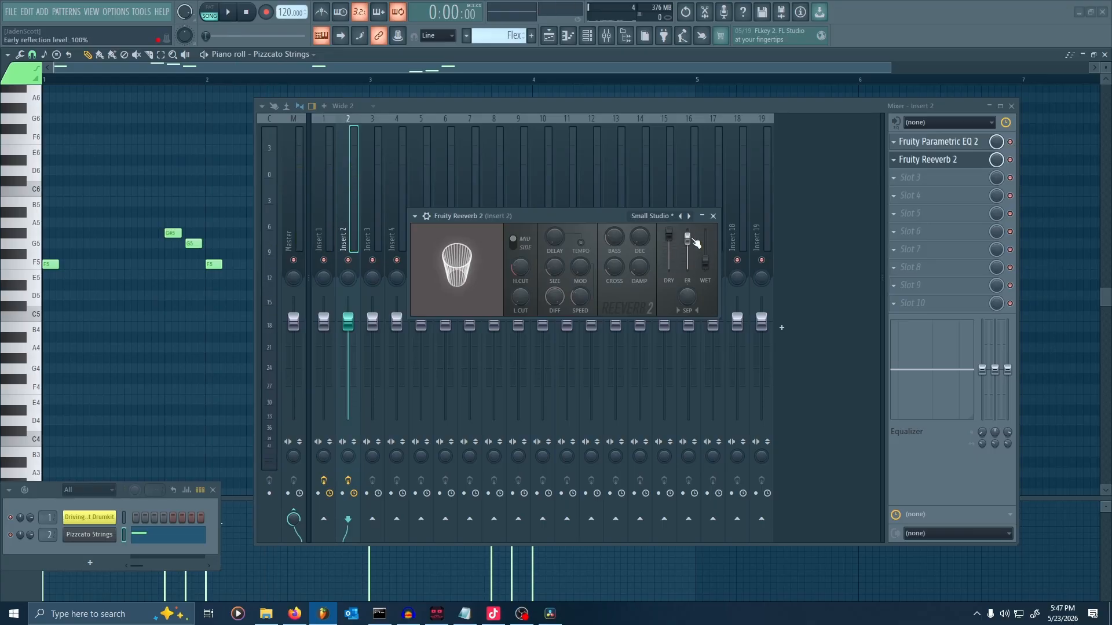
Set the reverb's dry level to 0% and wet level to 125%, and play the song to hear only reverb.
{"action": "left_click_drag", "start_coordinate": [705, 247], "coordinate": [670, 233]}
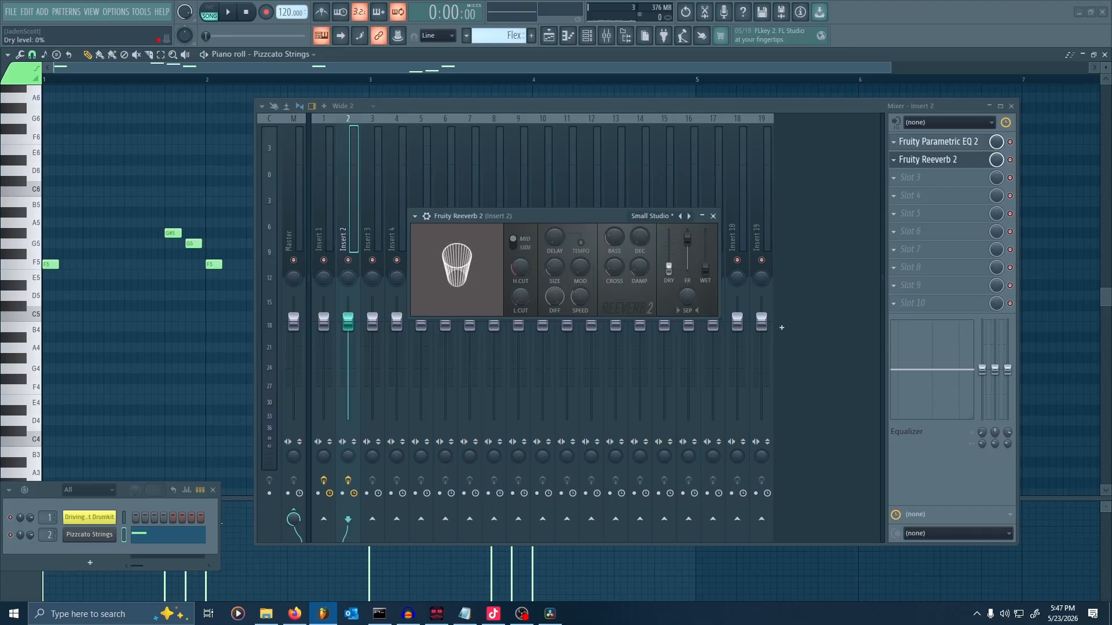
{"action": "left_click_drag", "start_coordinate": [706, 259], "coordinate": [706, 231]}
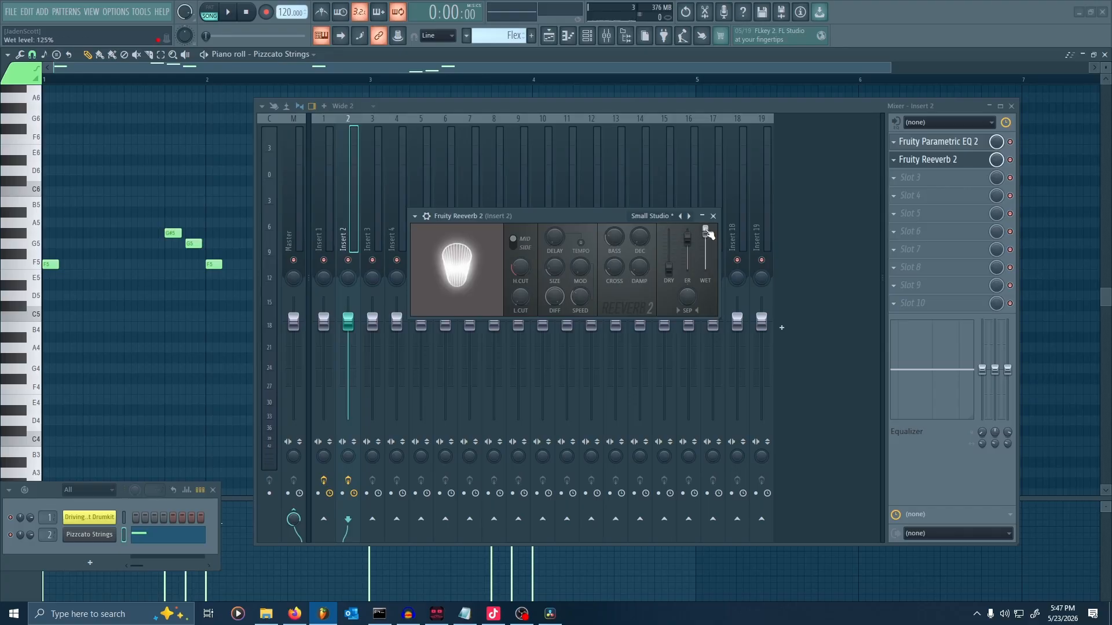
{"action": "key", "text": "space"}
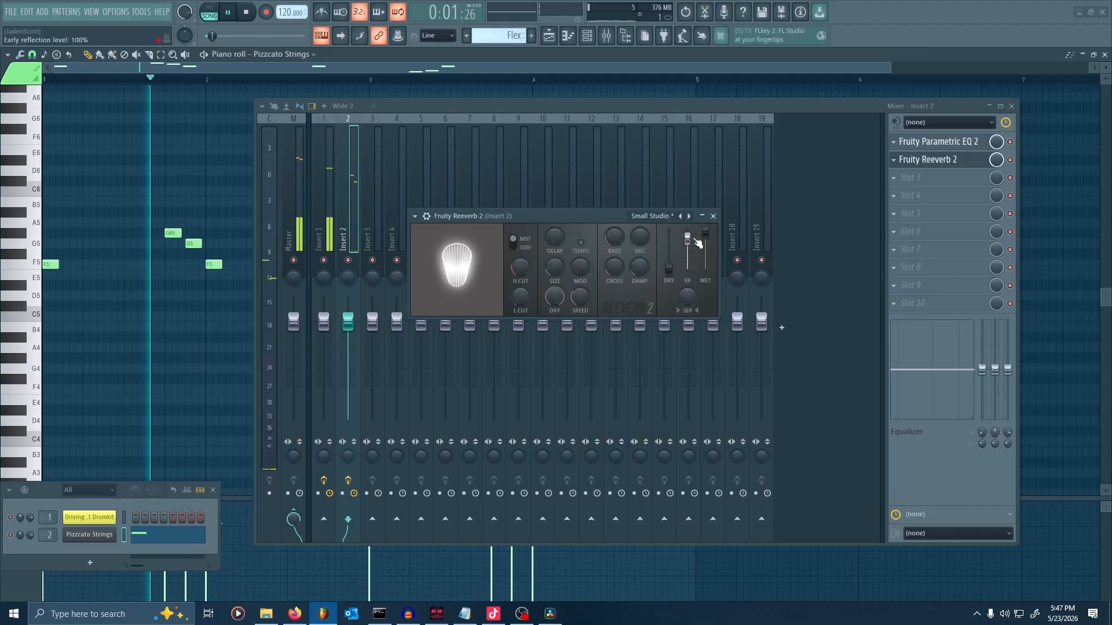
{"action": "key", "text": "space"}
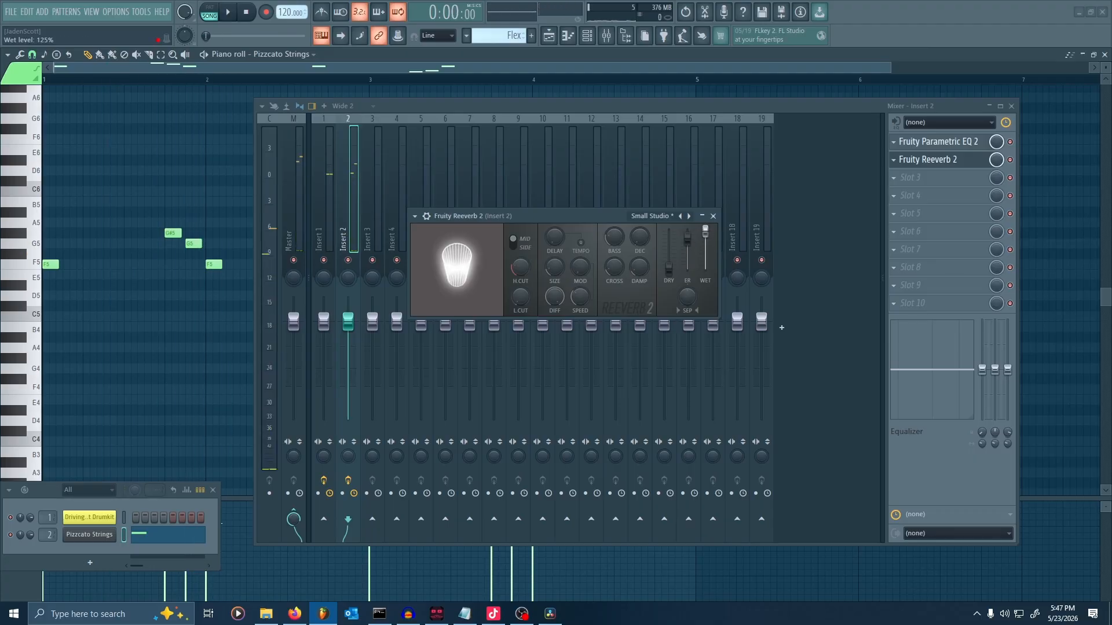
Restore the reverb's dry level, play the song with wet at 0% for comparison, and set wet to about 98%.
{"action": "left_click_drag", "start_coordinate": [705, 232], "coordinate": [669, 231]}
{"action": "key", "text": "space"}
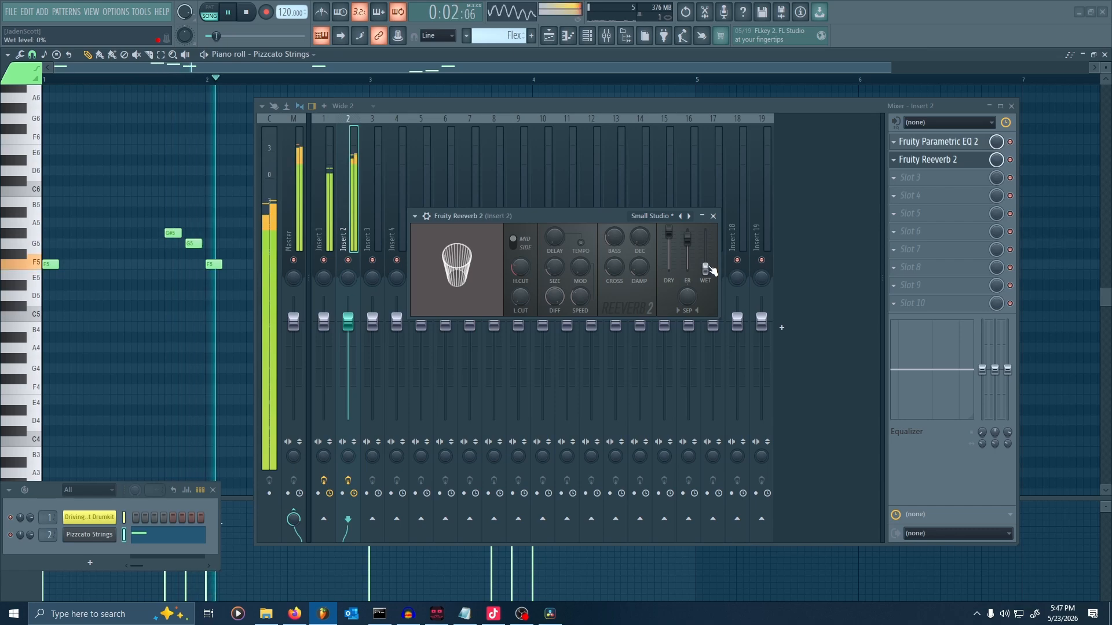
{"action": "key", "text": "space"}
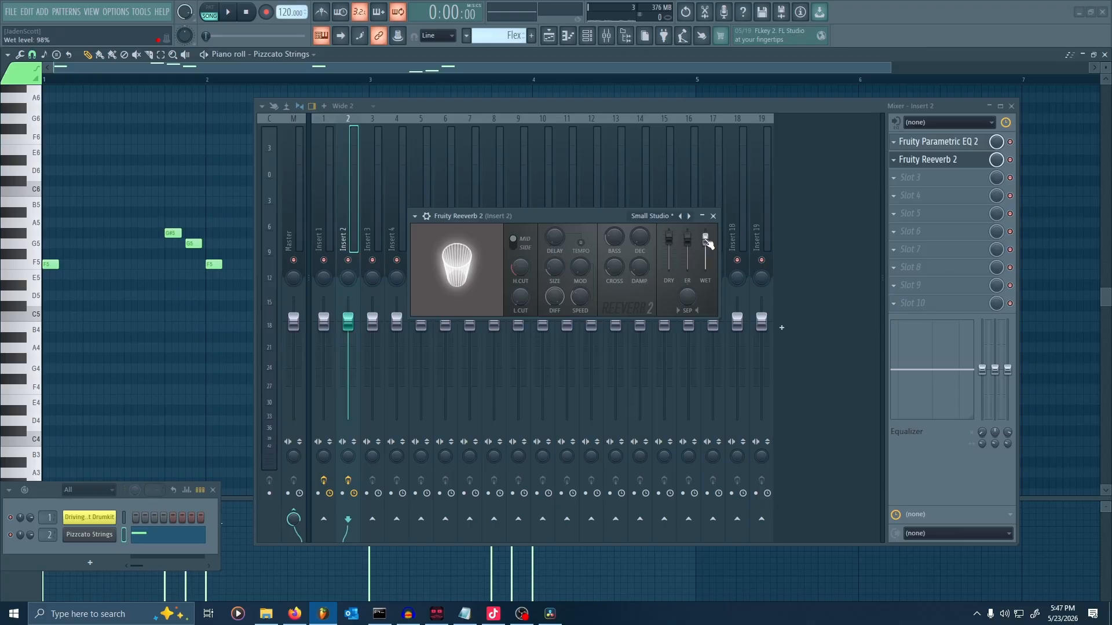
Lower the reverb's dry level moderately and set its predelay to 72 ms while playing the song.
{"action": "key", "text": "space"}
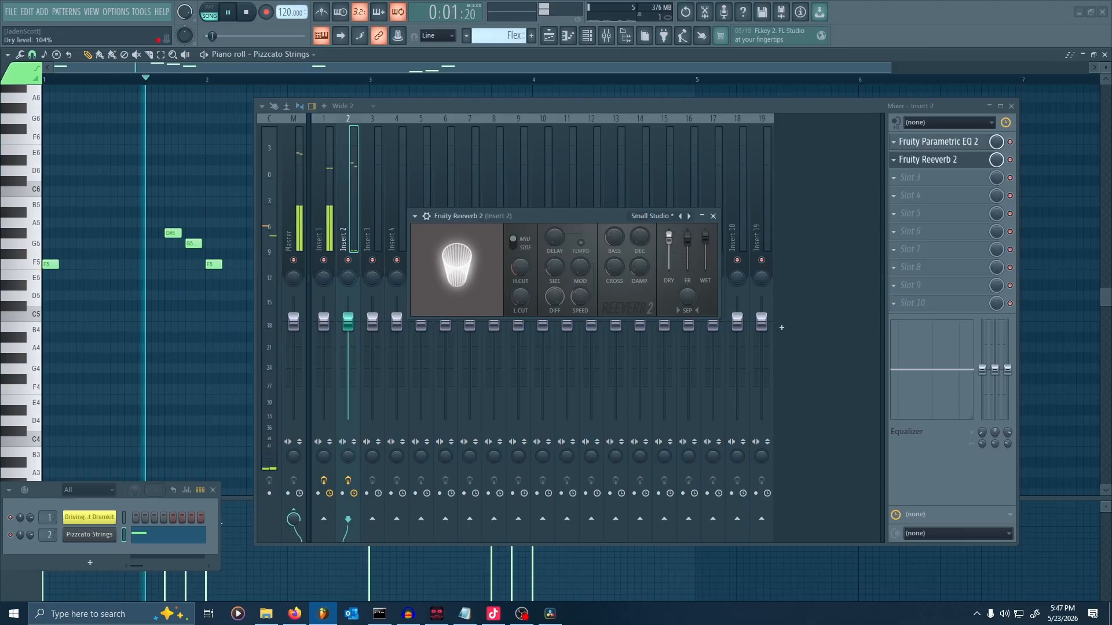
{"action": "left_click_drag", "start_coordinate": [669, 239], "coordinate": [671, 249]}
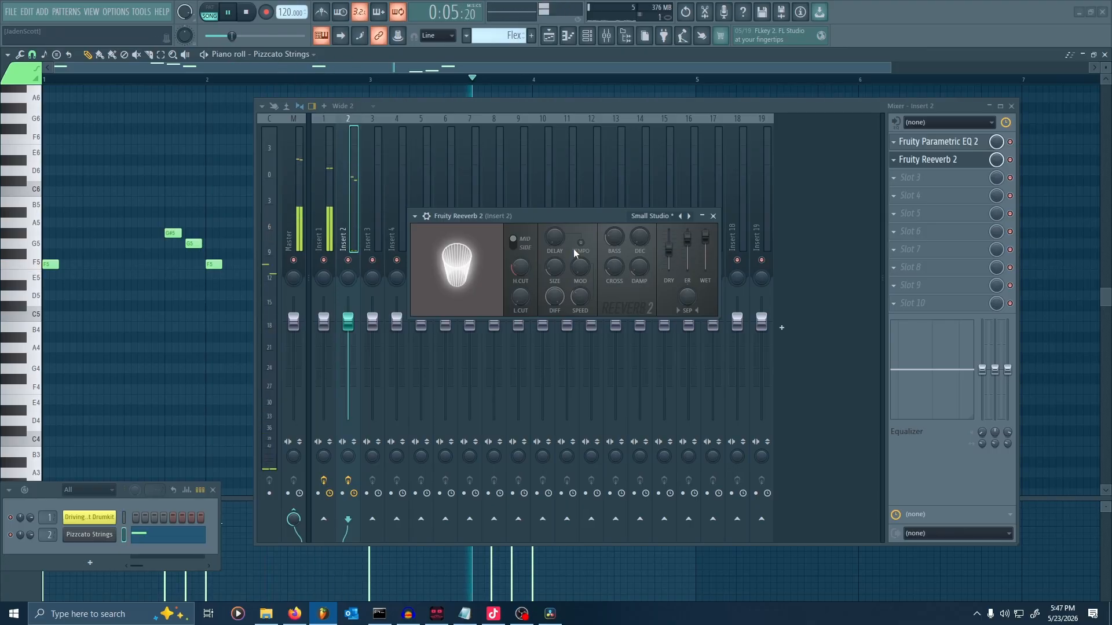
{"action": "mouse_move", "coordinate": [555, 238]}
{"action": "left_mouse_down"}
{"action": "mouse_move", "coordinate": [555, 220]}
{"action": "mouse_move", "coordinate": [556, 251]}
{"action": "left_mouse_up"}
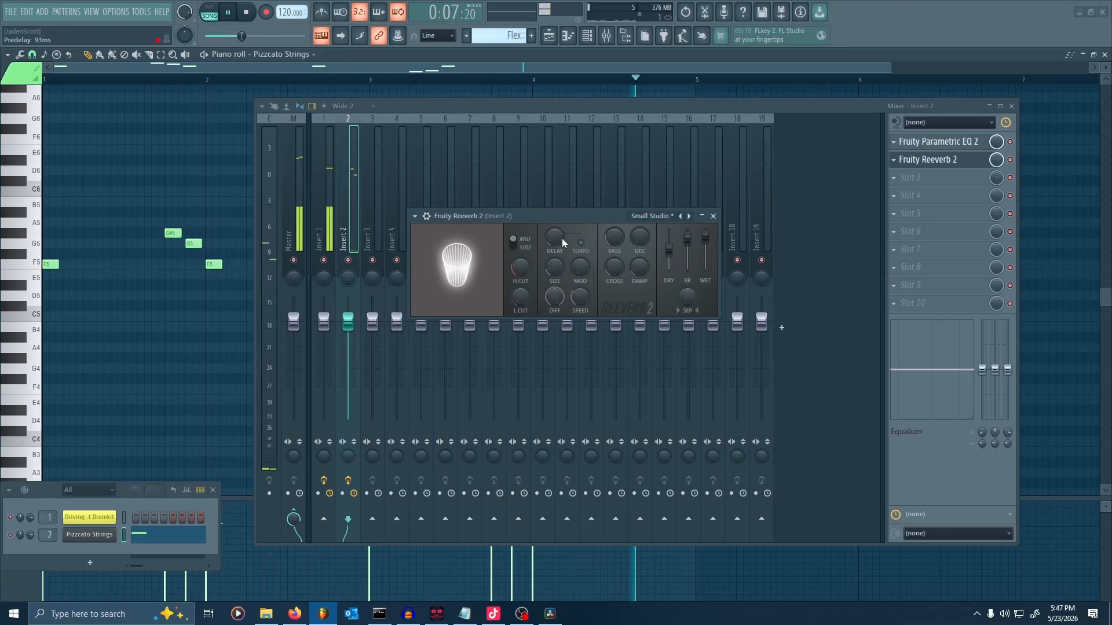
{"action": "key", "text": "space"}
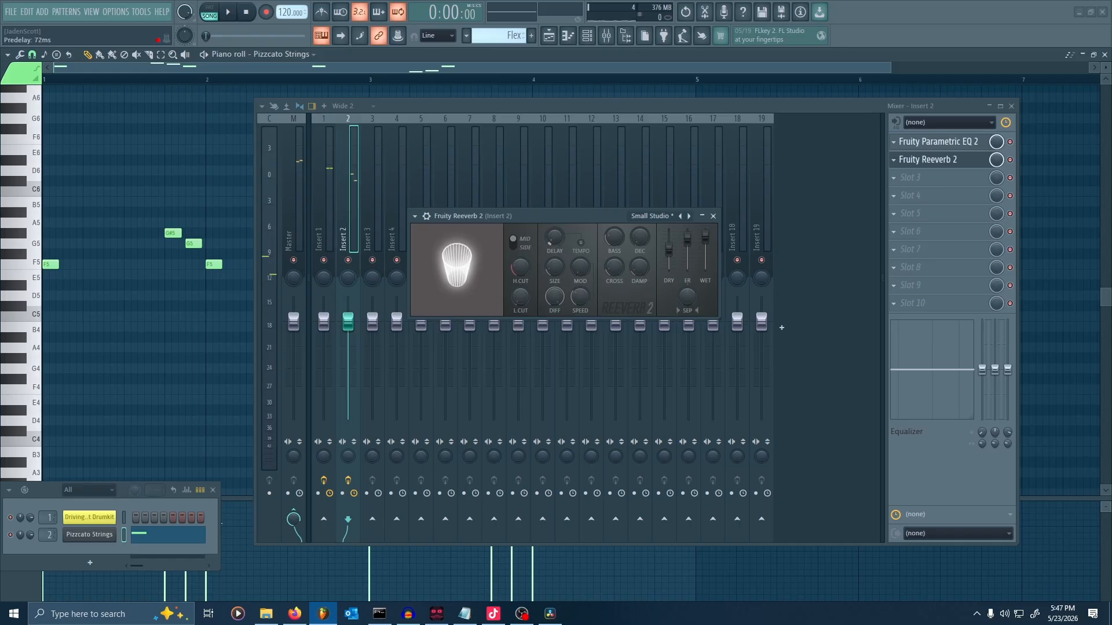
Set the reverb's modulation depth to 5%, play the song to hear it, and close the reverb.
{"action": "left_click_drag", "start_coordinate": [558, 280], "coordinate": [571, 271]}
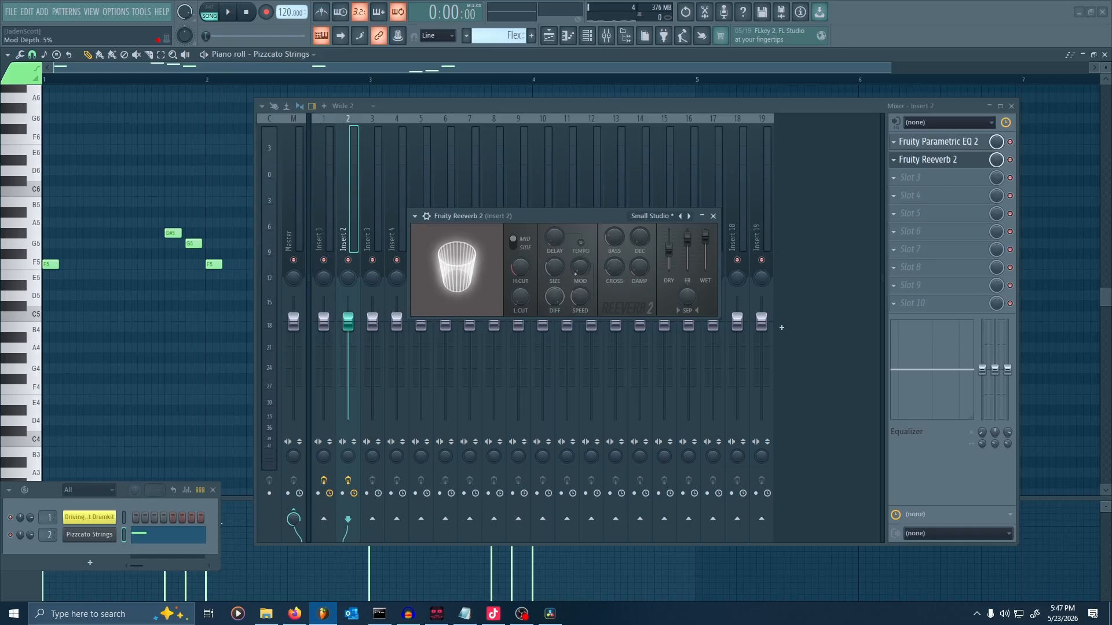
{"action": "key", "text": "space"}
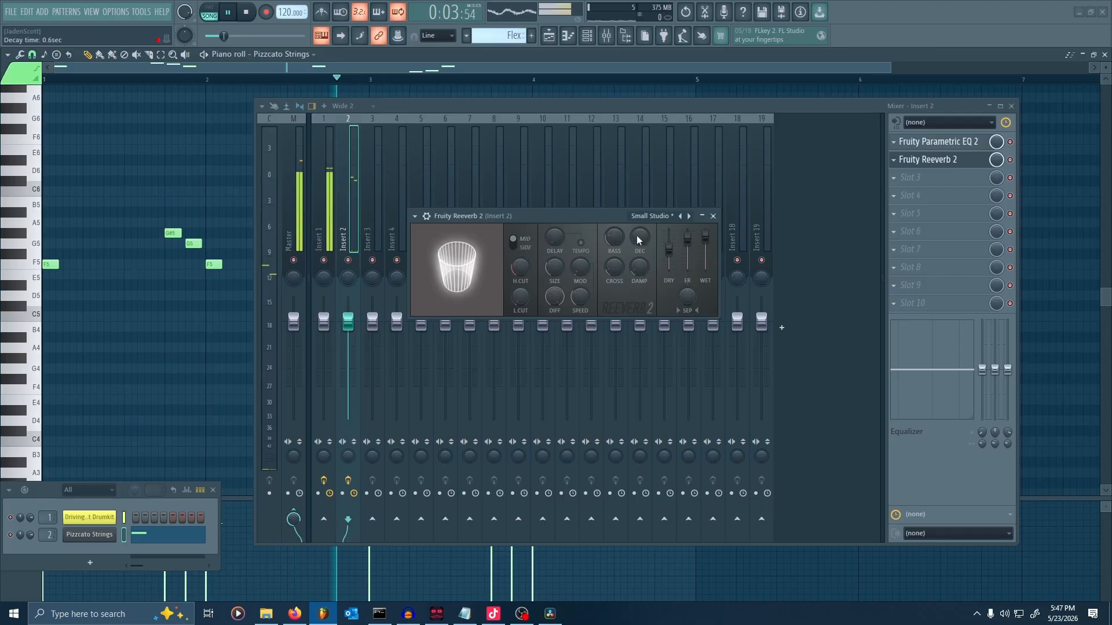
{"action": "key", "text": "space"}
{"action": "left_click", "coordinate": [713, 216]}
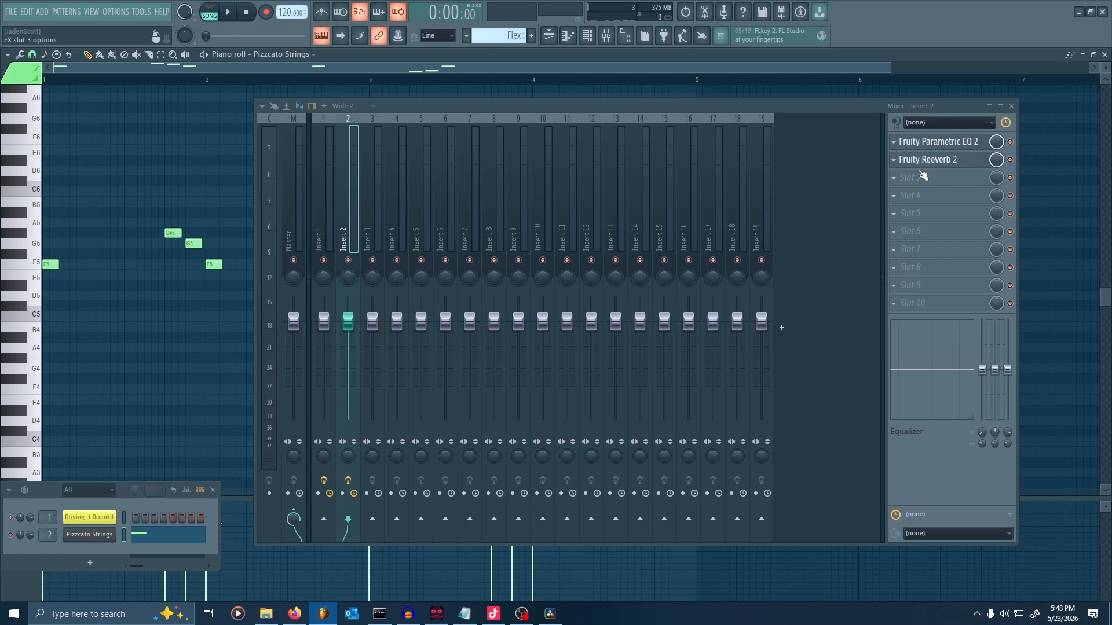
Move Fruity Reeverb 2 to slot 7 of Insert 2 and load Fruity Delay 2 into slot 6.
{"action": "left_click_drag", "start_coordinate": [937, 166], "coordinate": [937, 254]}
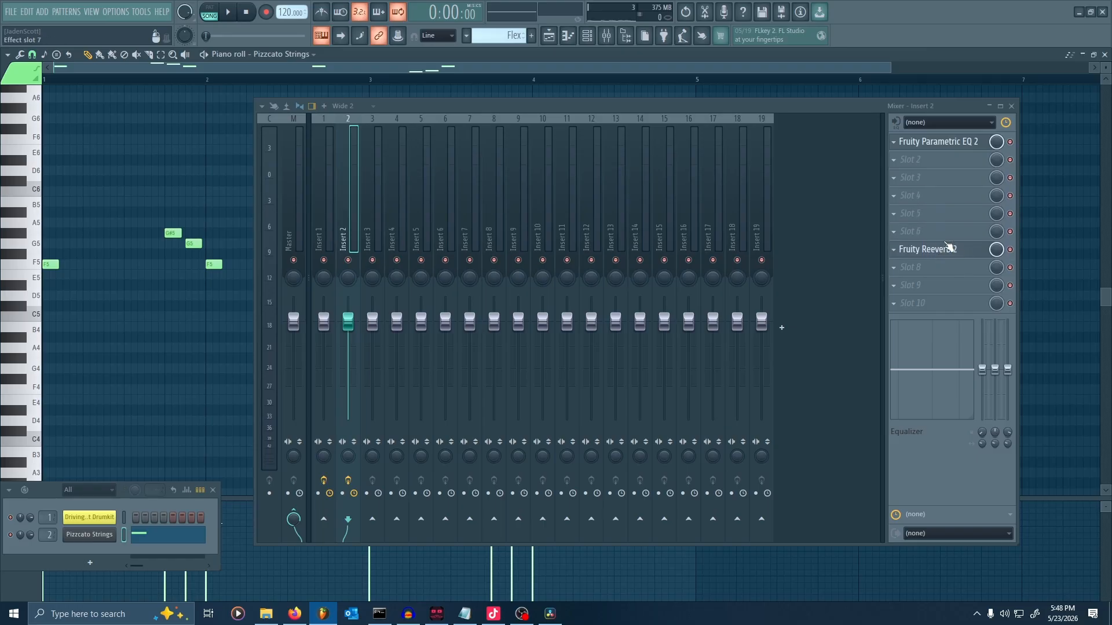
{"action": "left_click", "coordinate": [925, 233]}
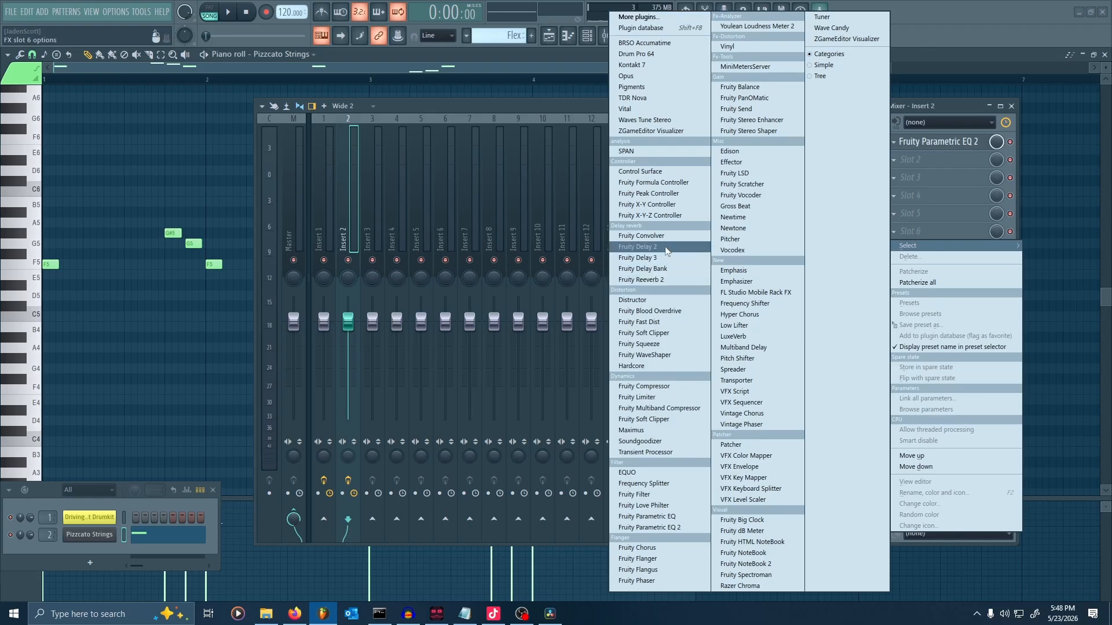
{"action": "left_click", "coordinate": [638, 246]}
{"action": "left_click_drag", "start_coordinate": [197, 126], "coordinate": [694, 227]}
{"action": "left_click", "coordinate": [725, 218]}
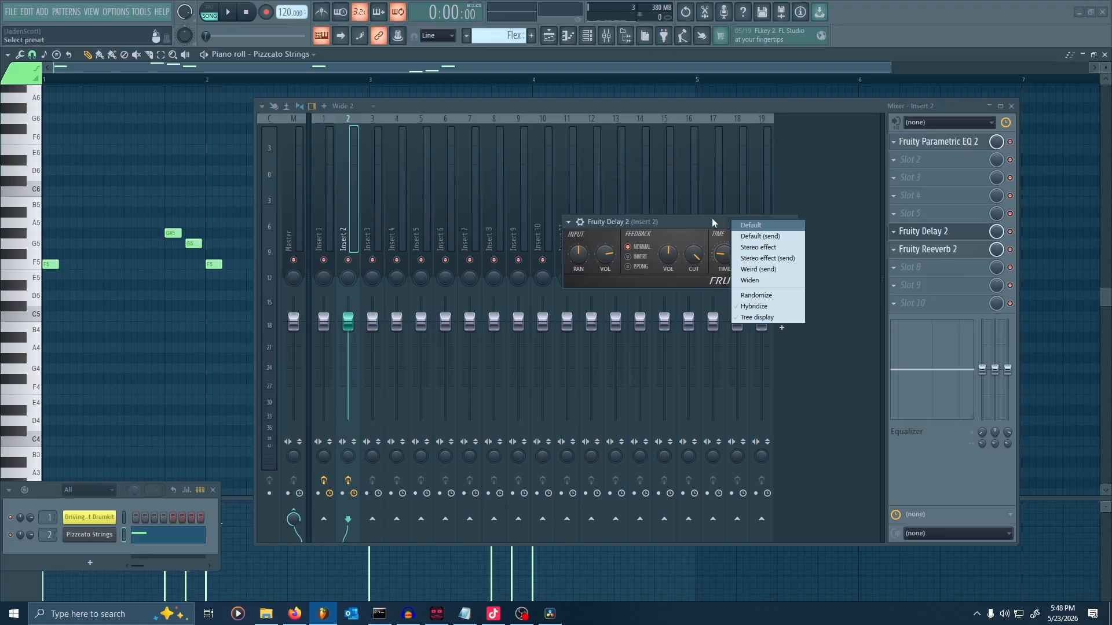
{"action": "left_click", "coordinate": [708, 217]}
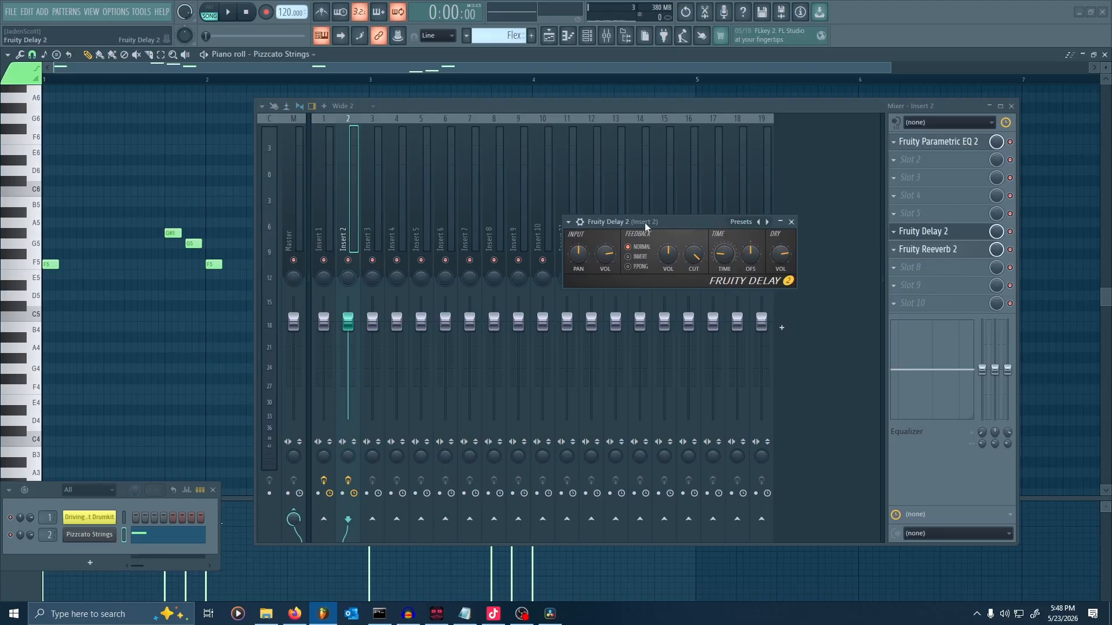
Play the song through the delay at its default settings and with the delay time set to 1:00.
{"action": "key", "text": "space"}
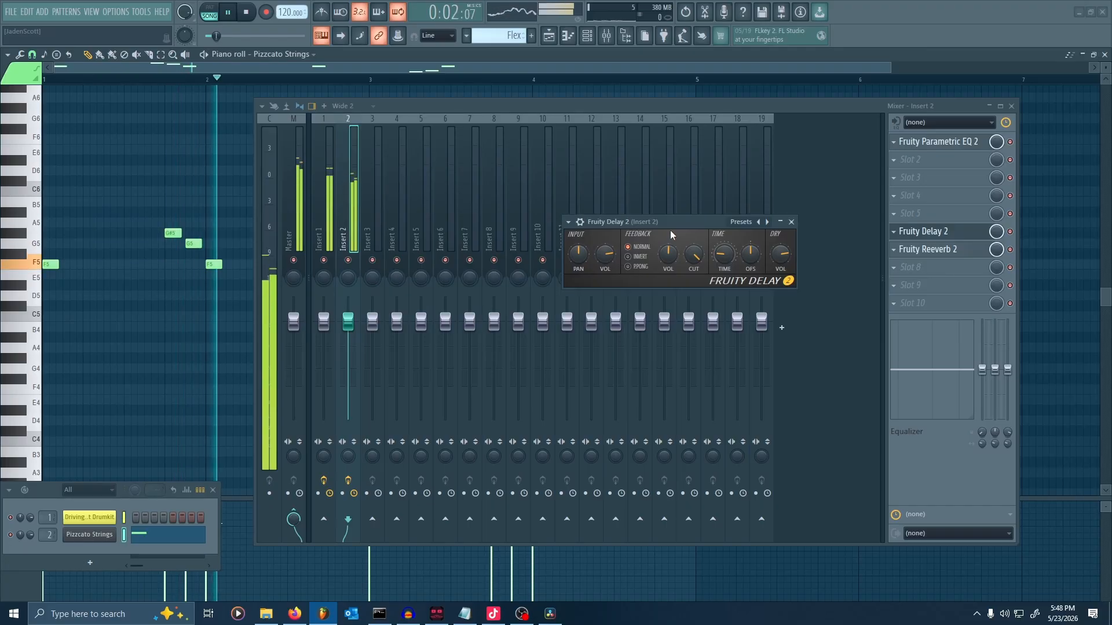
{"action": "key", "text": "space"}
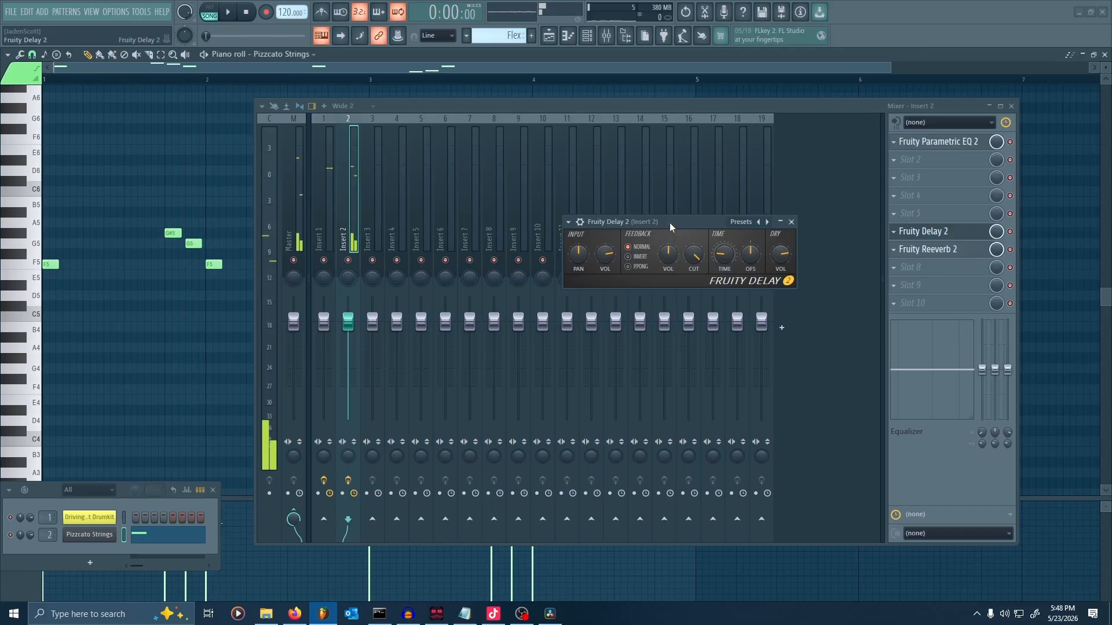
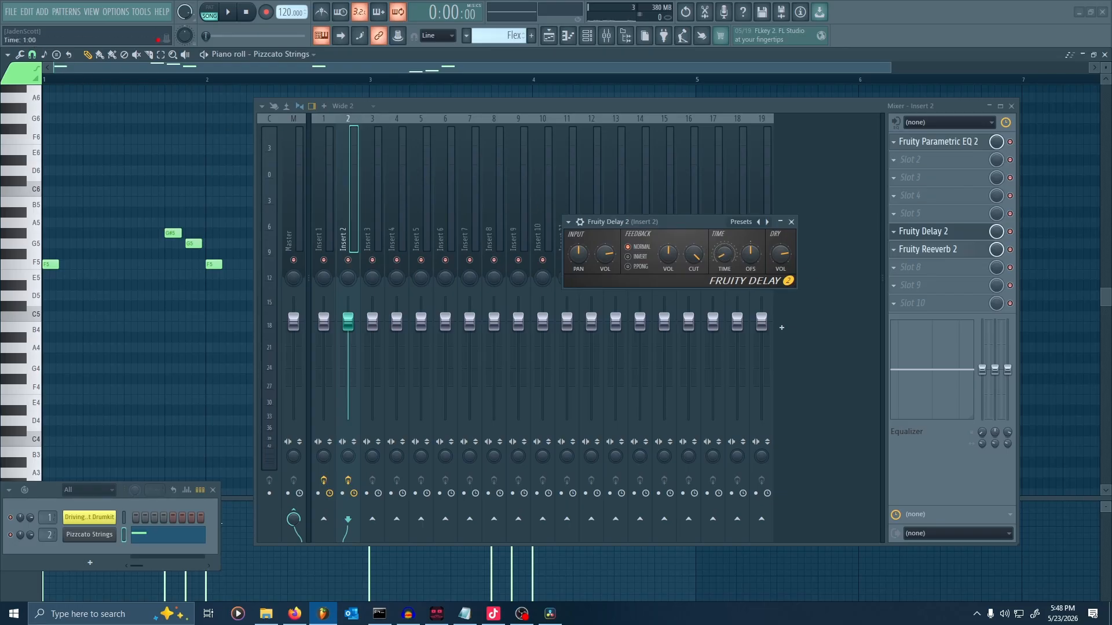
{"action": "key", "text": "space"}
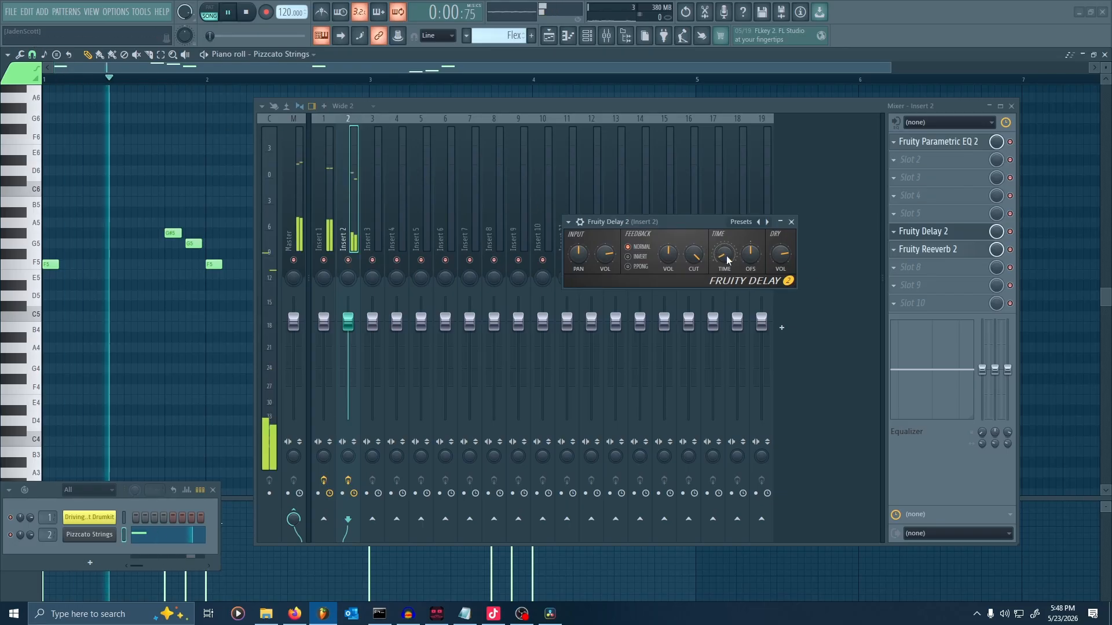
{"action": "key", "text": "space"}
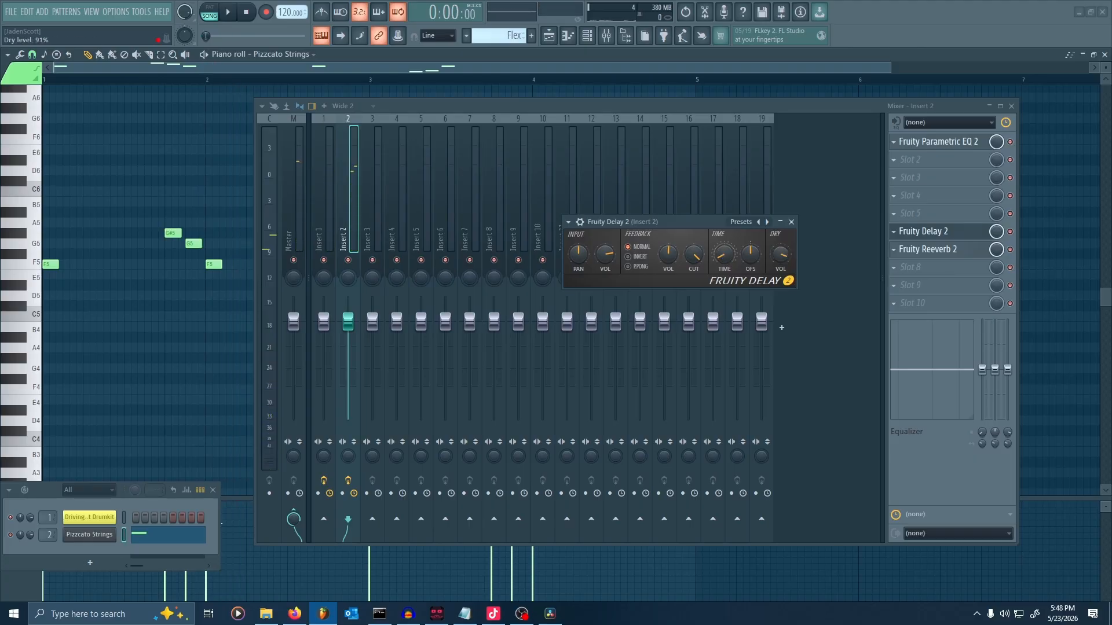
Adjust the delay's dry level from about 91% while playing the song.
{"action": "key", "text": "space"}
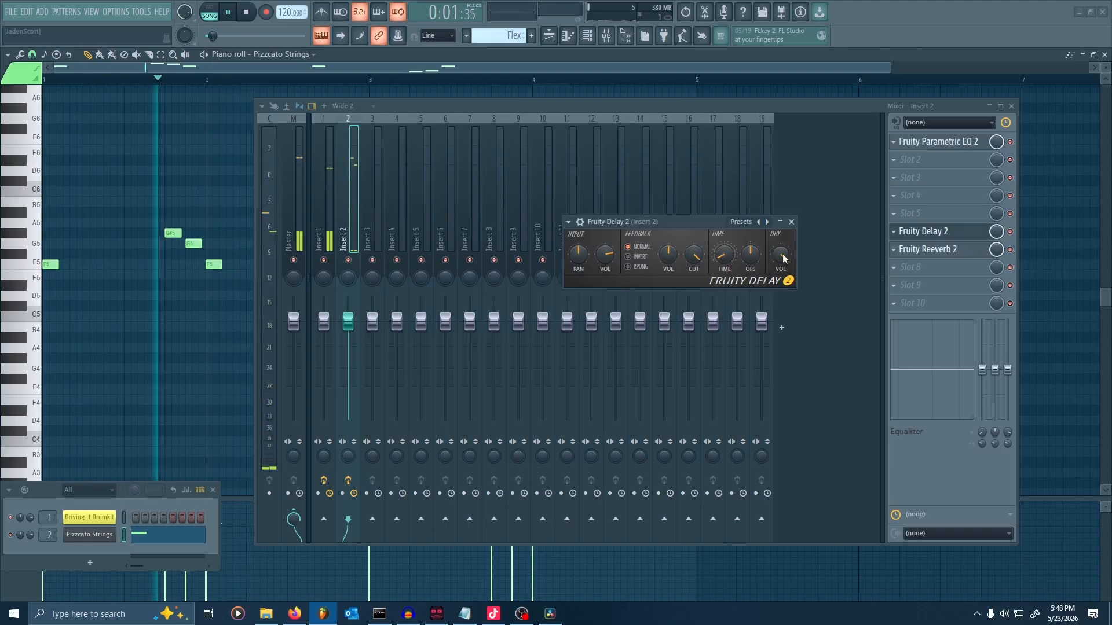
{"action": "left_click_drag", "start_coordinate": [785, 258], "coordinate": [784, 265]}
{"action": "key", "text": "space"}
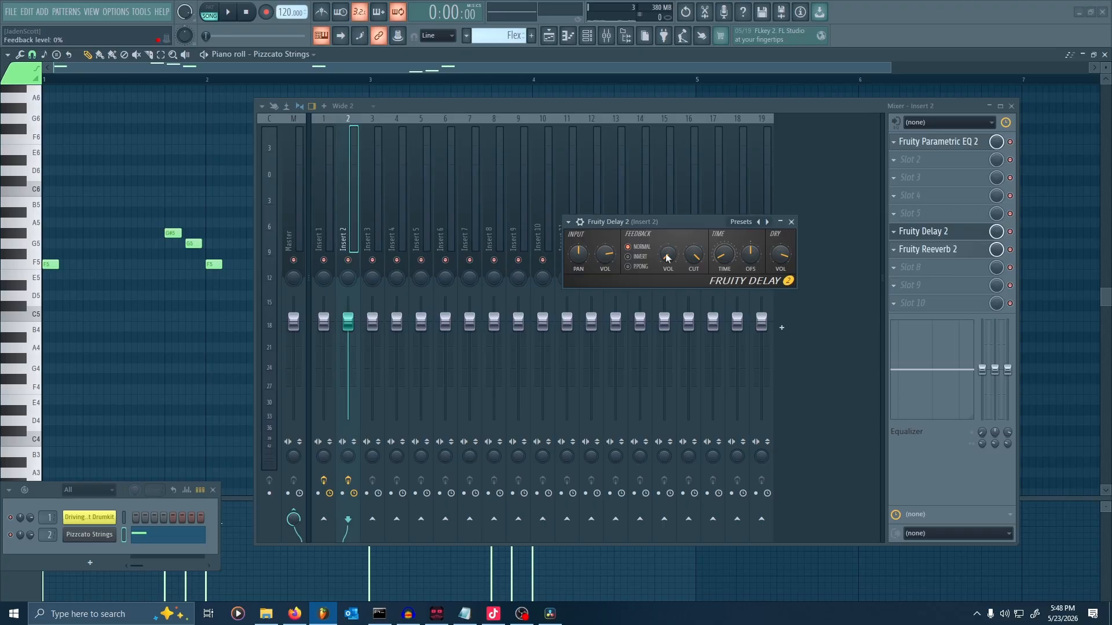
Play the song with the delay's feedback level at 0% and restore it to about 49%.
{"action": "key", "text": "space"}
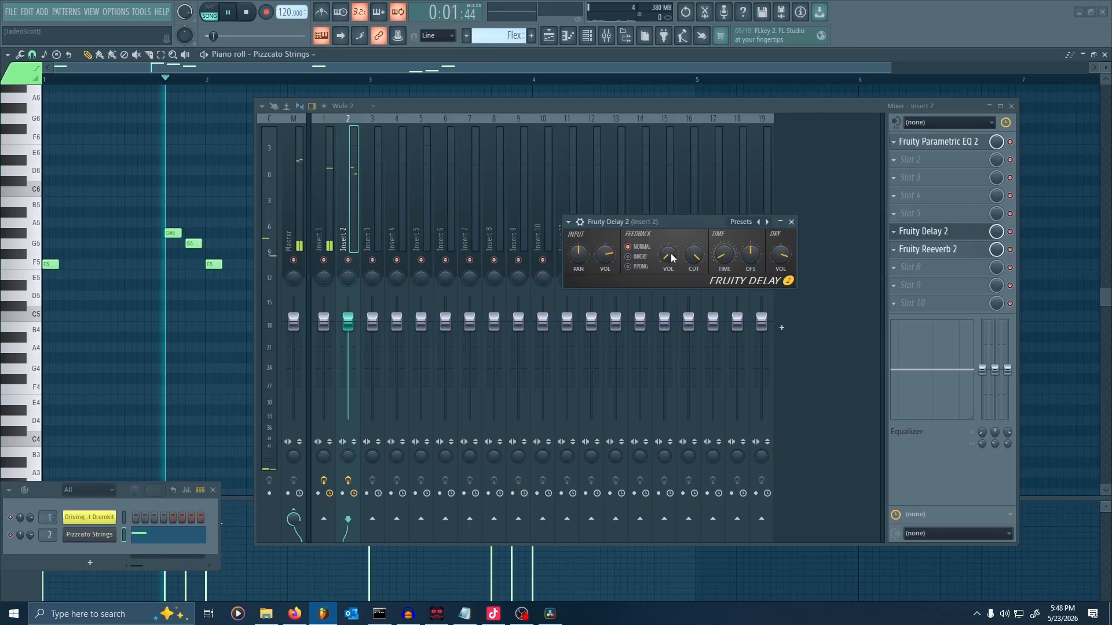
{"action": "key", "text": "space"}
{"action": "left_click_drag", "start_coordinate": [669, 258], "coordinate": [669, 249]}
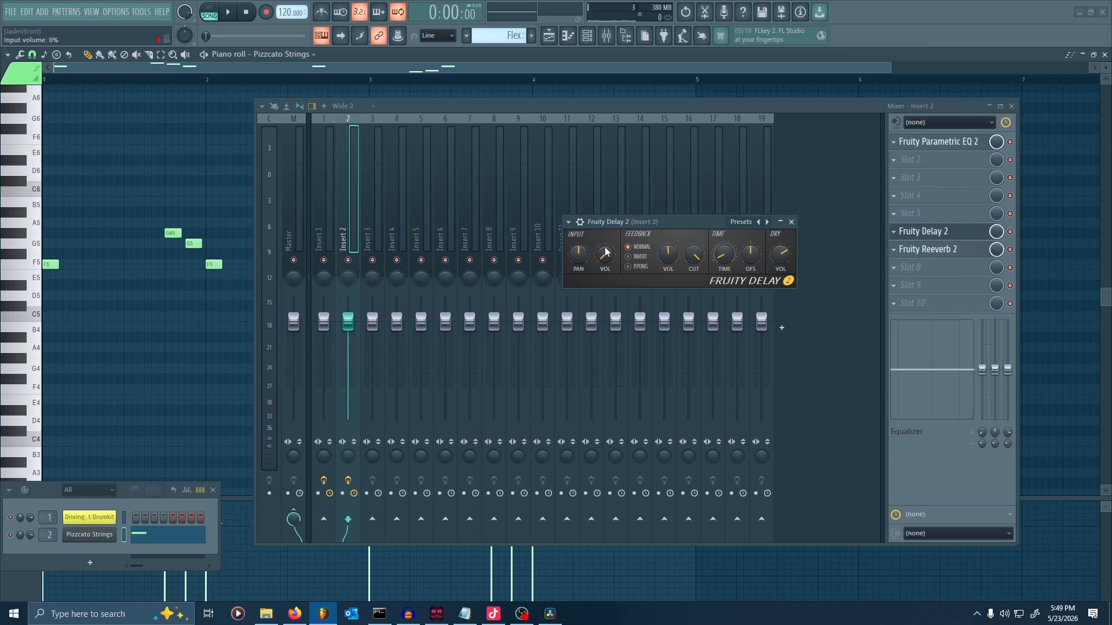
Play the song with the delay's input volume at 0%, and raise it to about 47%.
{"action": "key", "text": "space"}
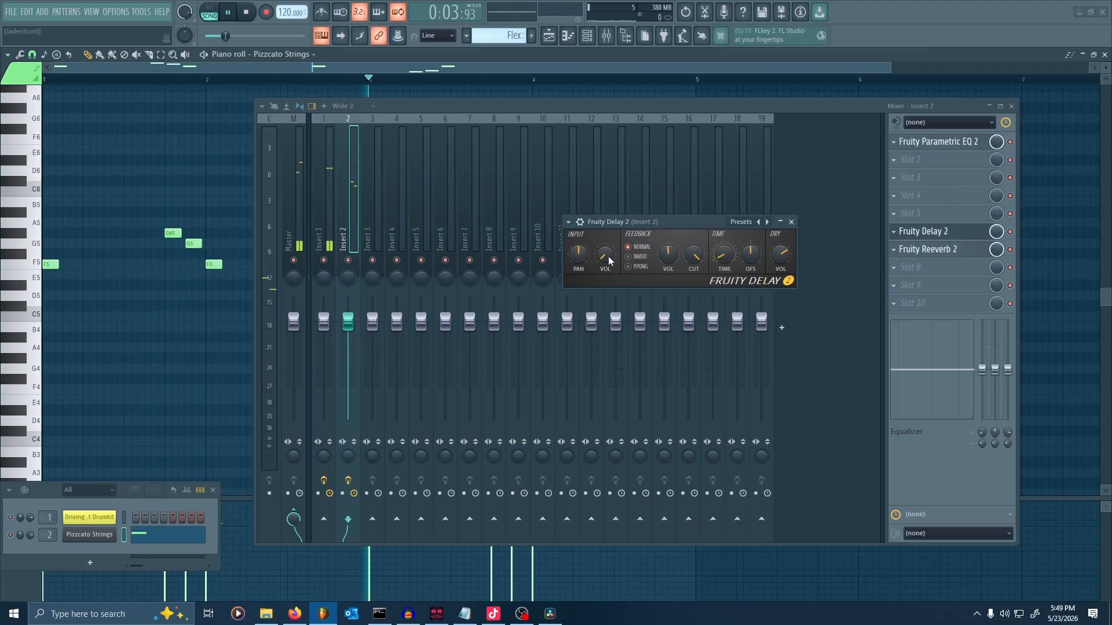
{"action": "left_click_drag", "start_coordinate": [602, 257], "coordinate": [602, 208]}
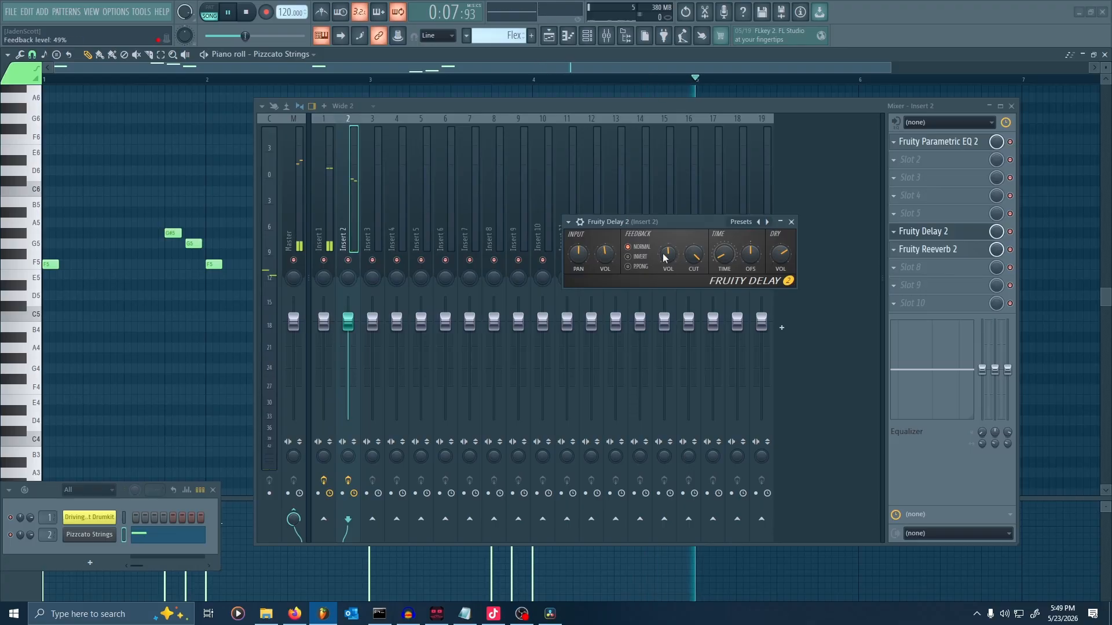
{"action": "key", "text": "space"}
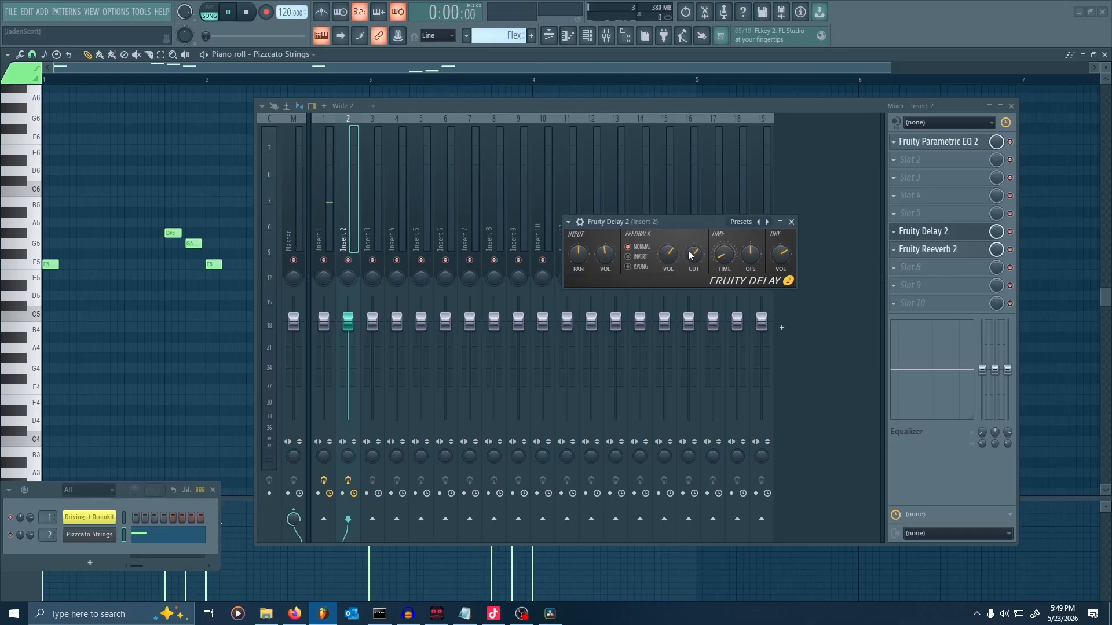
Recentre the delay's input pan and set its input volume to about 54% while playing the song.
{"action": "key", "text": "space"}
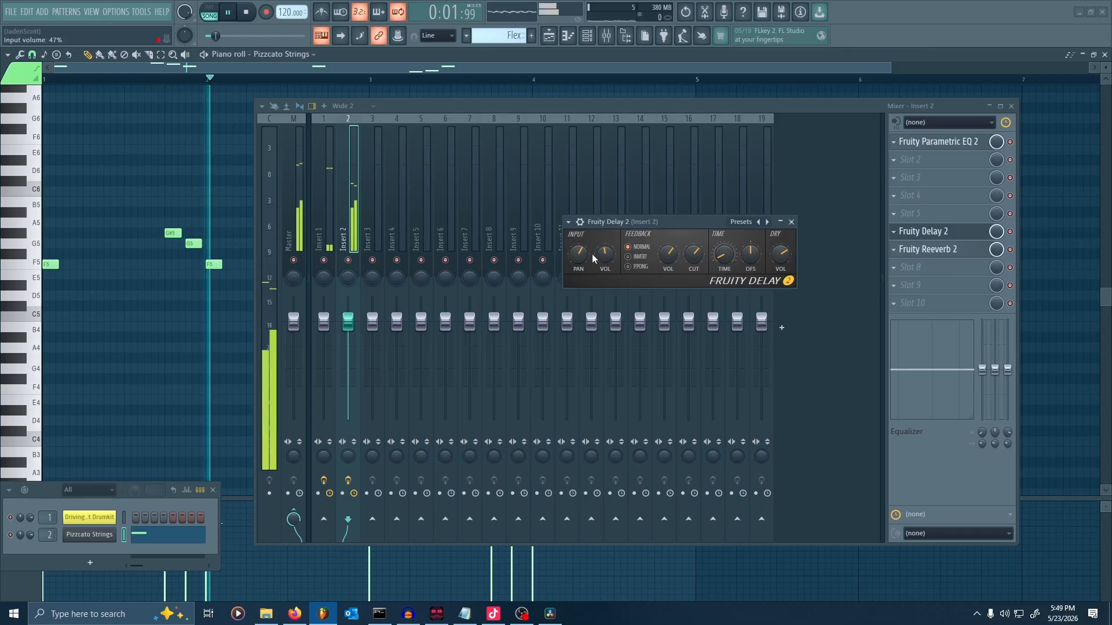
{"action": "mouse_move", "coordinate": [592, 254]}
{"action": "left_mouse_down"}
{"action": "mouse_move", "coordinate": [592, 243]}
{"action": "mouse_move", "coordinate": [578, 249]}
{"action": "left_mouse_up"}
{"action": "scroll", "coordinate": [606, 258], "scroll_direction": "down", "scroll_amount": 4}
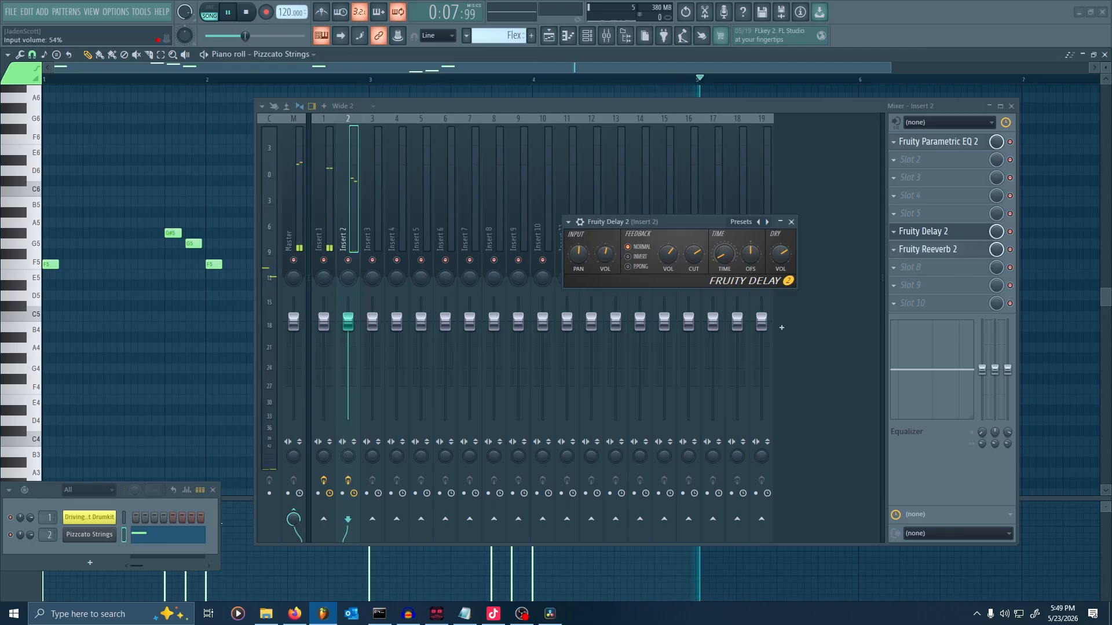
{"action": "key", "text": "space"}
{"action": "key", "text": "space"}
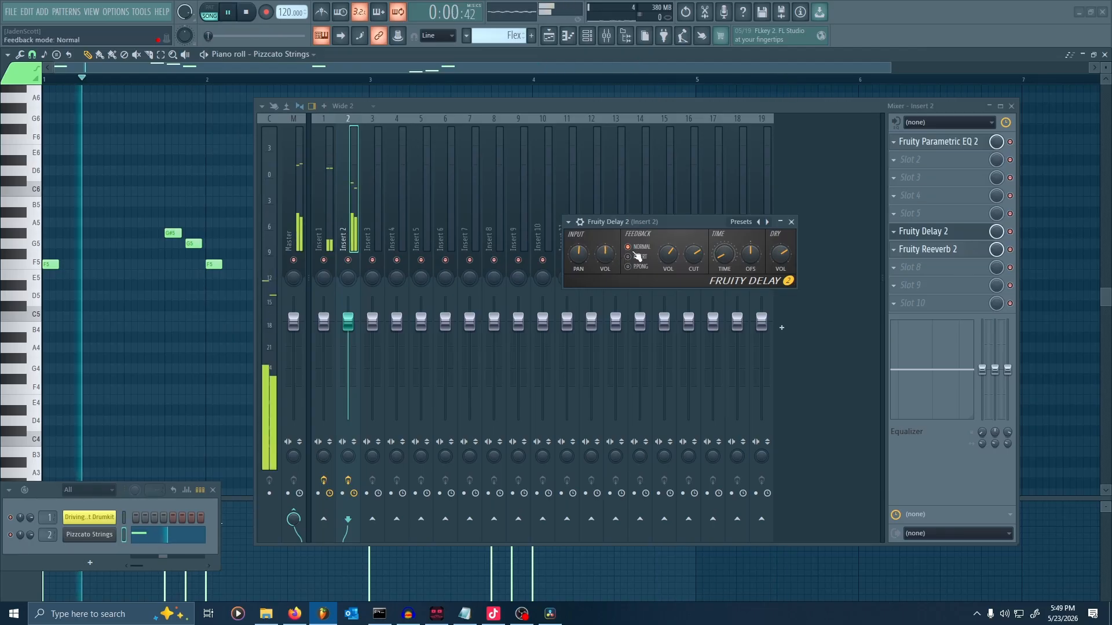
{"action": "key", "text": "space"}
Close Fruity Delay 2 and the mixer to return to the Pizzcato Strings piano roll.
{"action": "left_click", "coordinate": [791, 221]}
{"action": "left_click", "coordinate": [990, 107]}
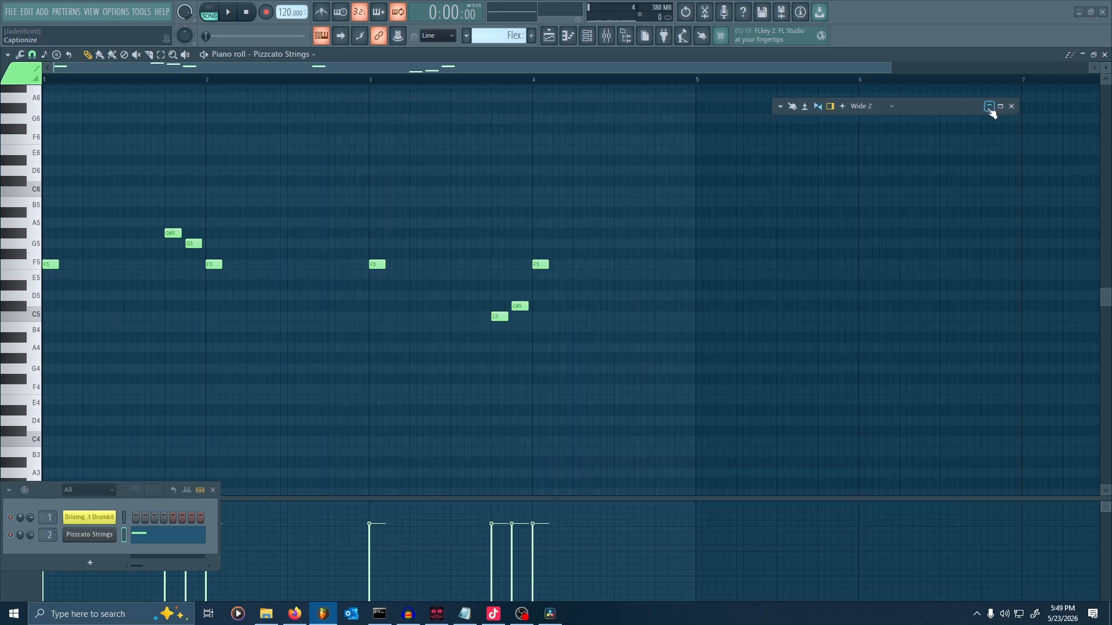
{"action": "left_click", "coordinate": [1011, 106]}
Select the time range from 1:01:00 to 5:01:00 in the Pizzcato Strings piano roll.
{"action": "scroll", "coordinate": [627, 149], "scroll_direction": "down", "scroll_amount": 2}
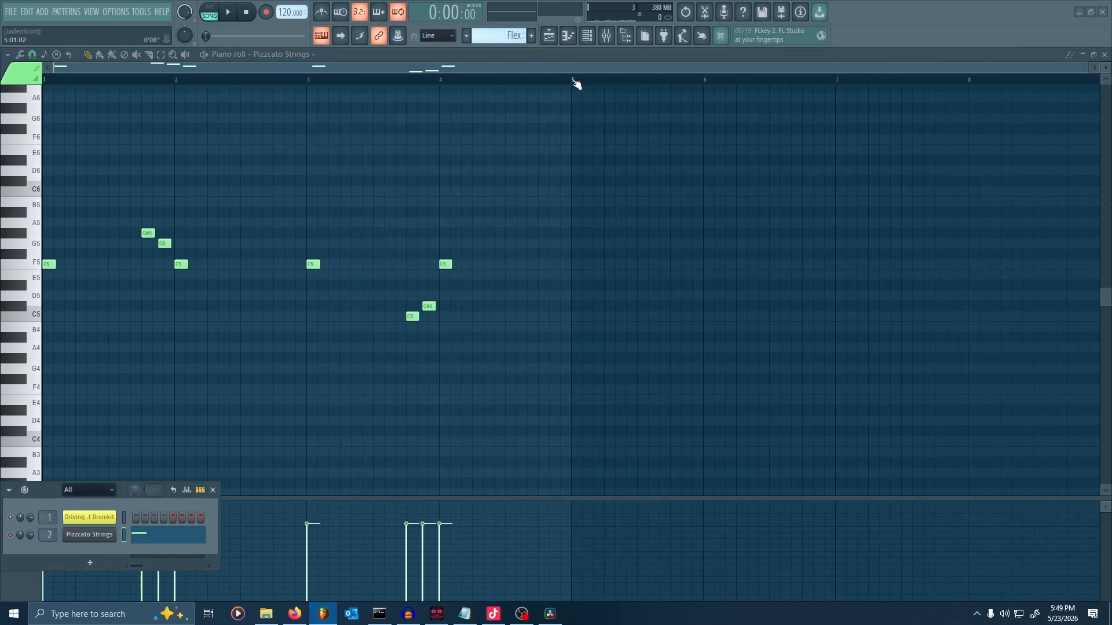
{"action": "left_click_drag", "start_coordinate": [570, 82], "coordinate": [553, 82]}
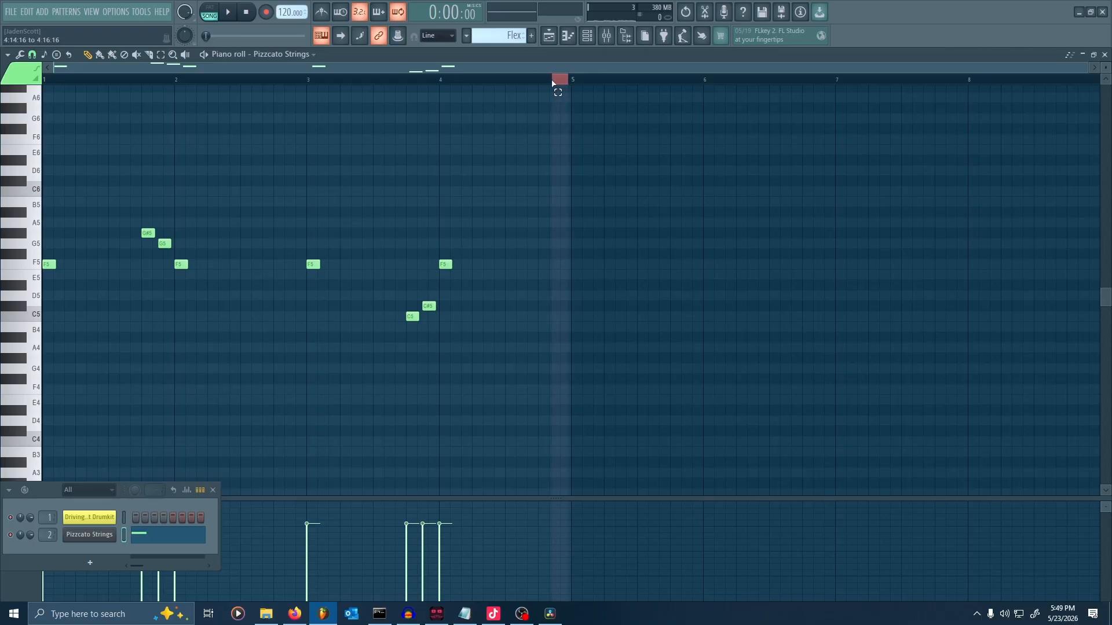
{"action": "left_click", "coordinate": [573, 83]}
{"action": "scroll", "coordinate": [567, 92], "scroll_direction": "up", "scroll_amount": 3}
{"action": "left_click", "coordinate": [584, 80]}
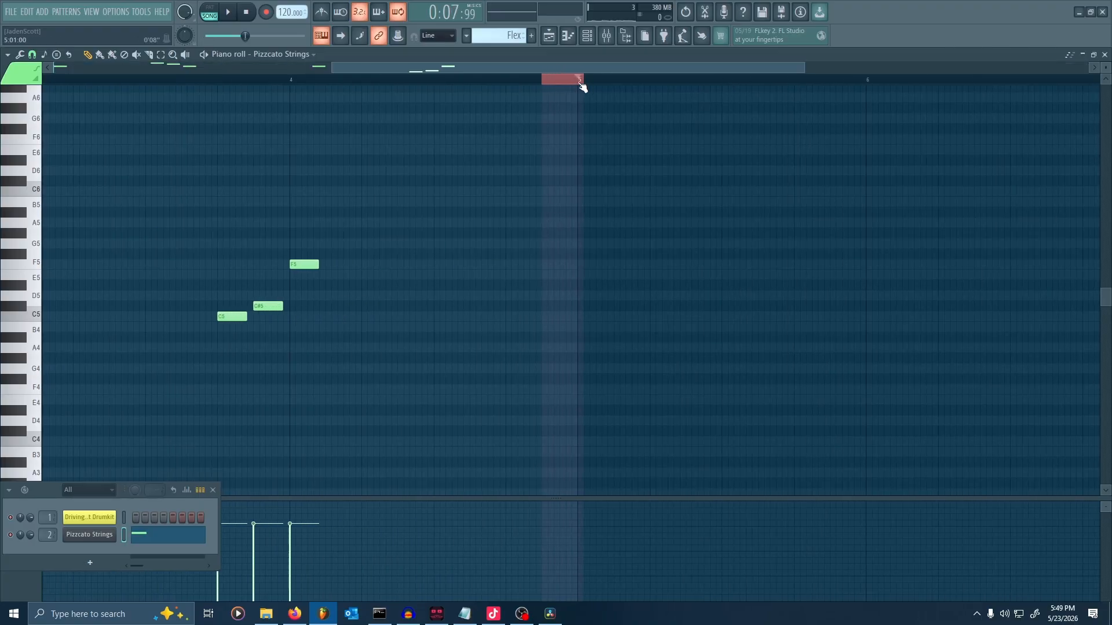
{"action": "left_click_drag", "start_coordinate": [585, 84], "coordinate": [27, 87]}
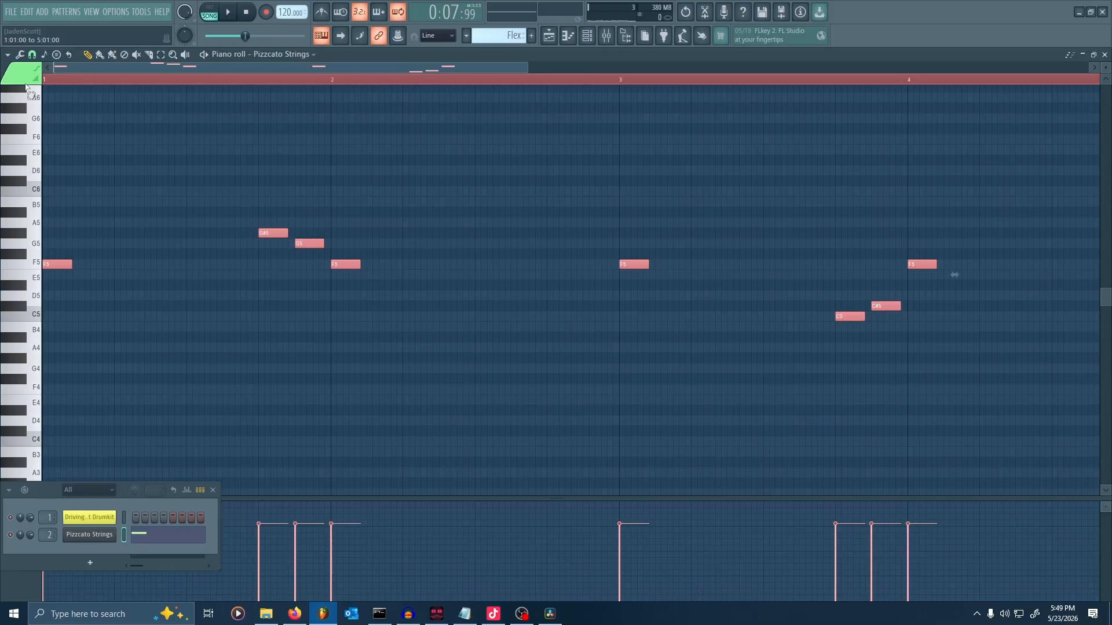
{"action": "scroll", "coordinate": [262, 123], "scroll_direction": "down", "scroll_amount": 2}
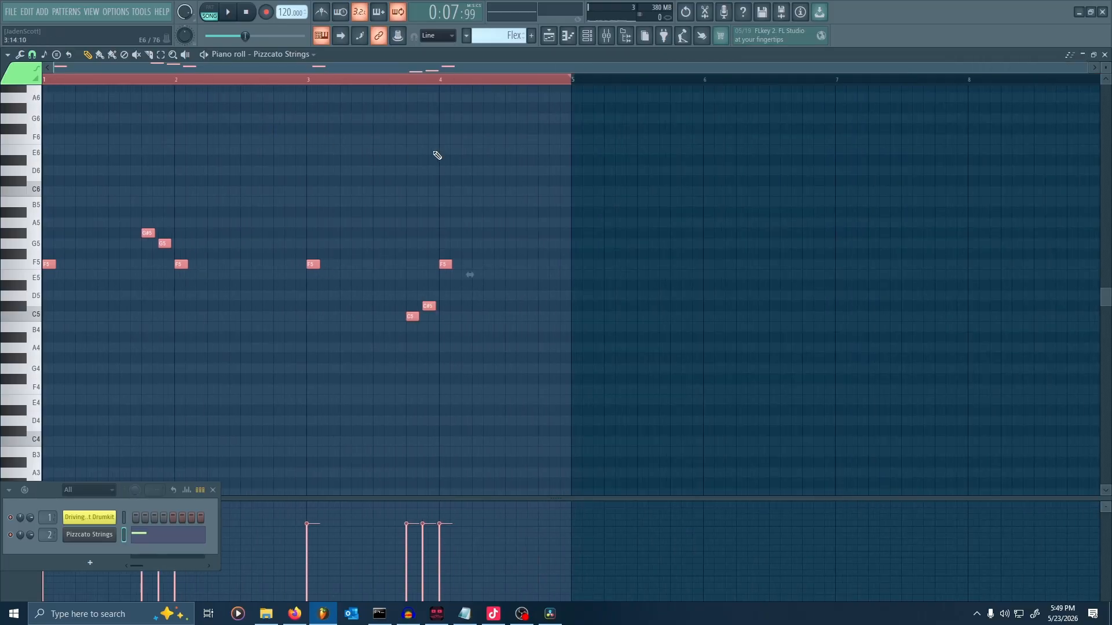
Play the selected four bars in pattern mode, compare them in song mode, and stop playback.
{"action": "left_click", "coordinate": [212, 13]}
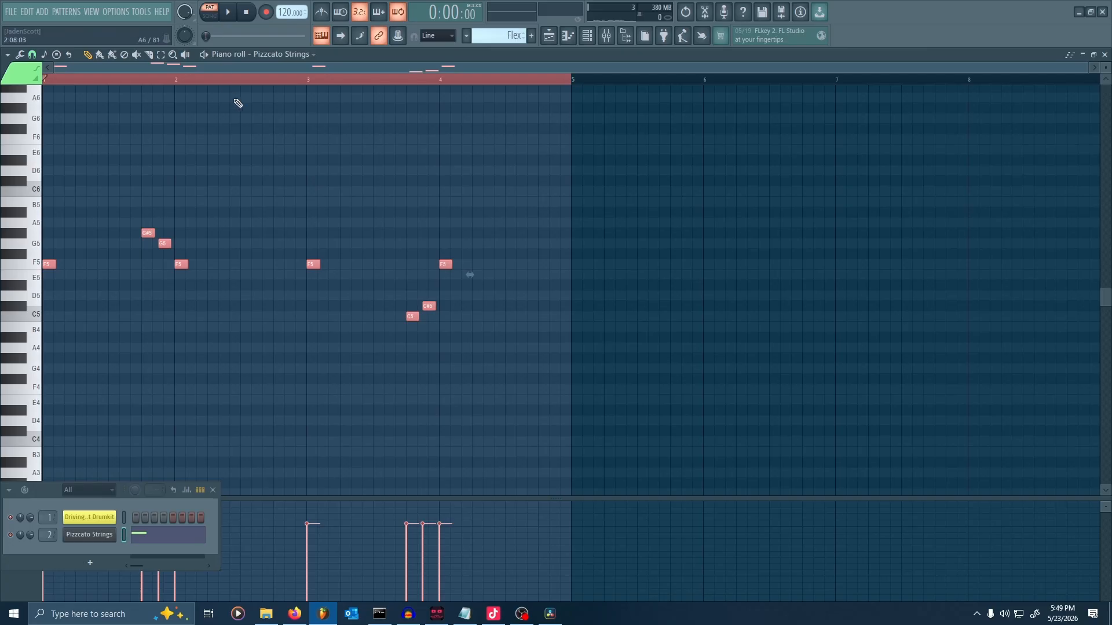
{"action": "key", "text": "space"}
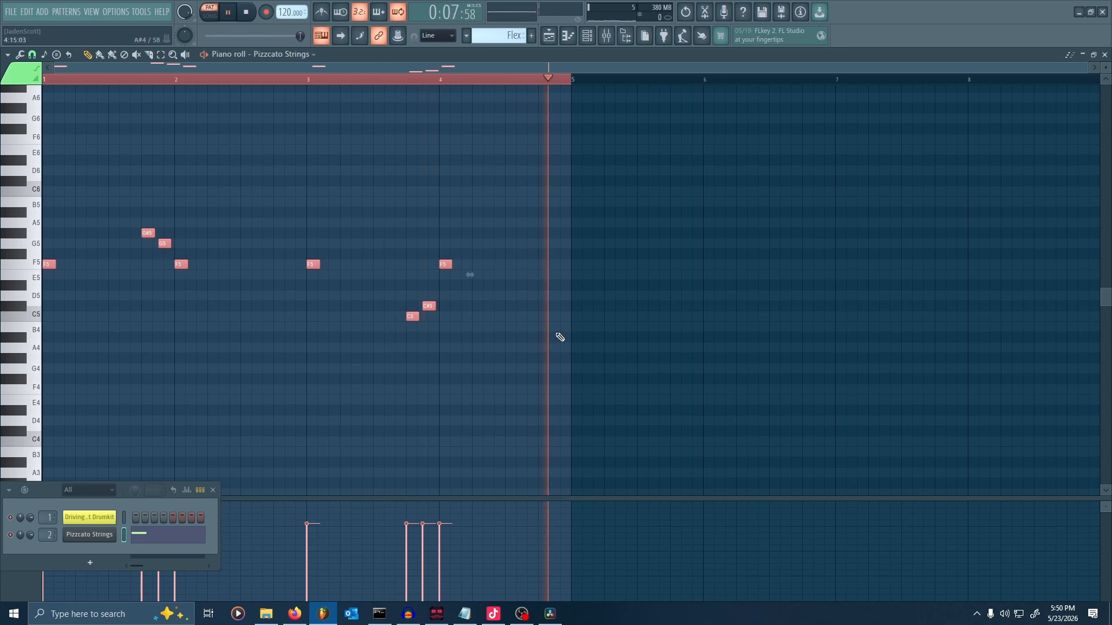
{"action": "key", "text": "l"}
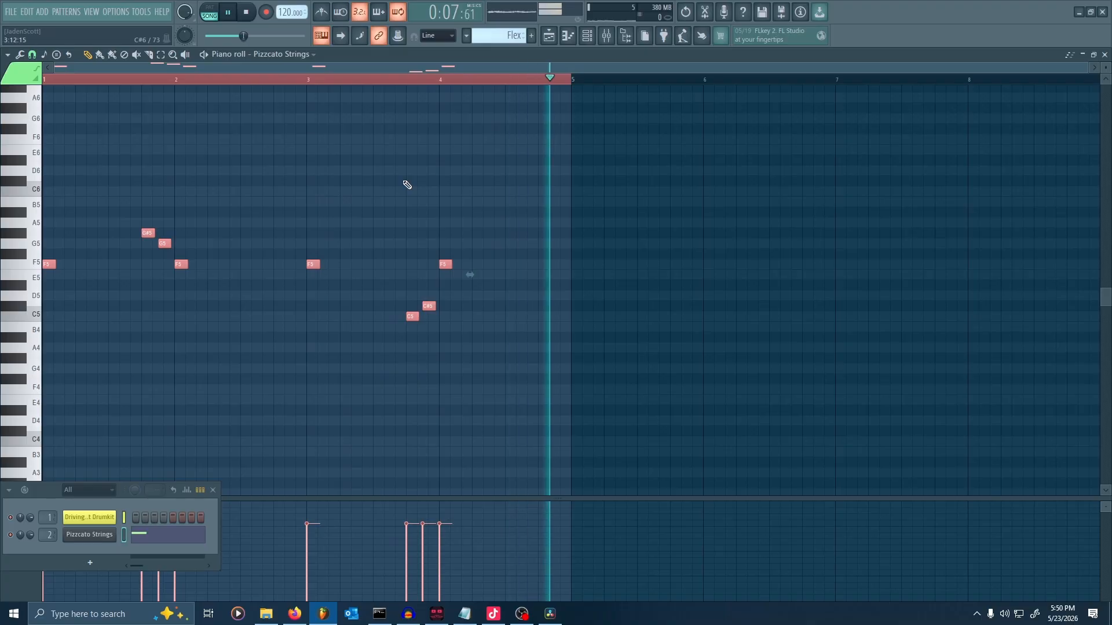
{"action": "key", "text": "space"}
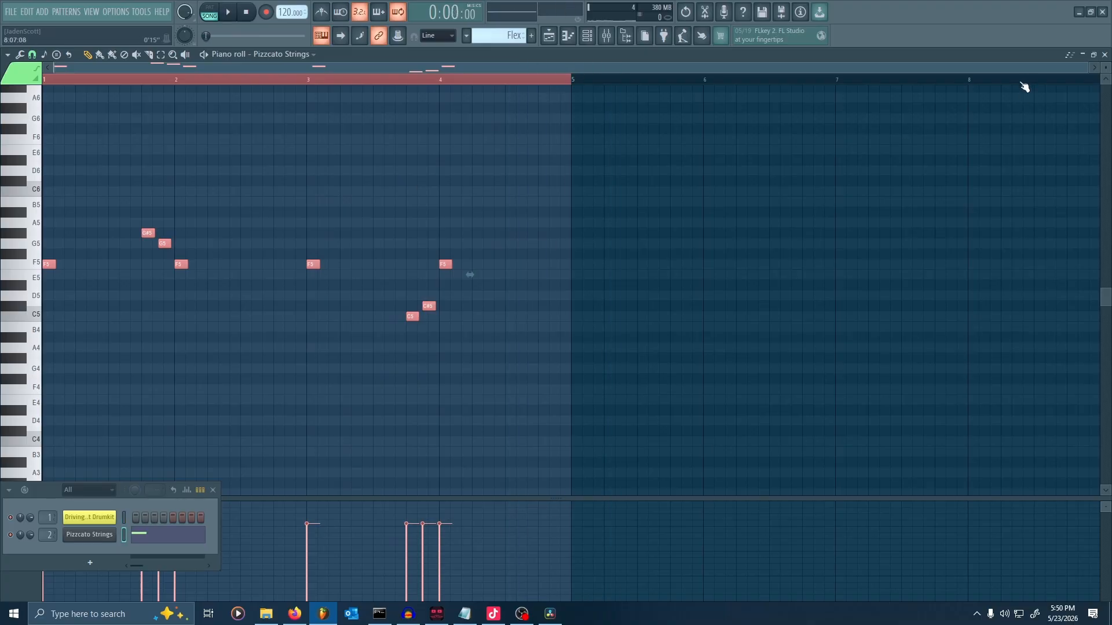
Close the piano roll and select the time range from 1:01:00 to 5:01:00 in the playlist.
{"action": "left_click", "coordinate": [1105, 55]}
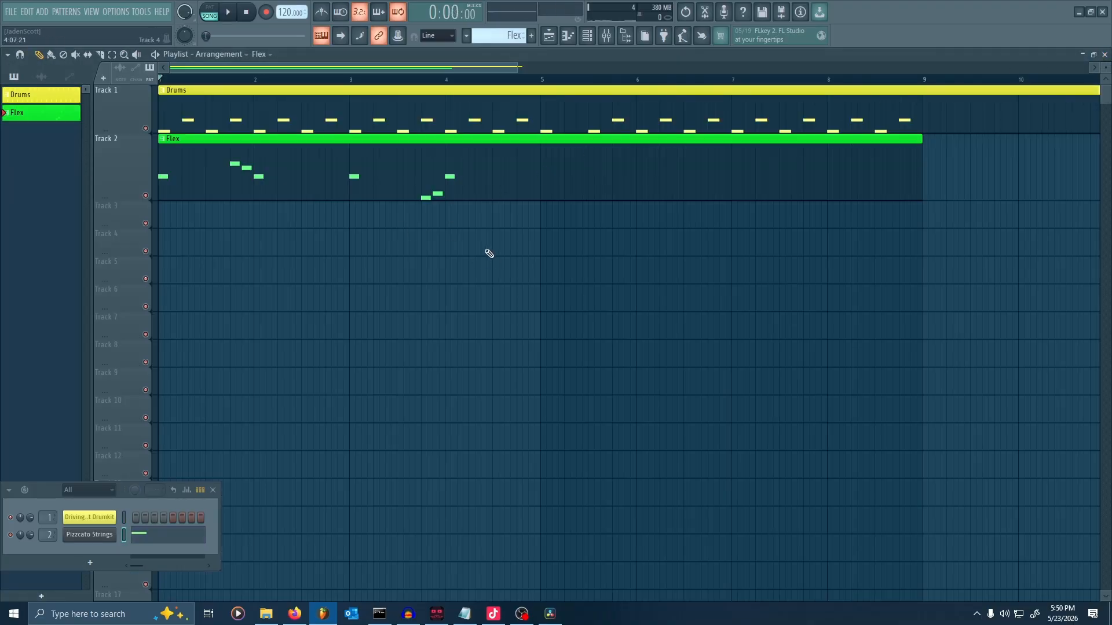
{"action": "scroll", "coordinate": [489, 253], "scroll_direction": "down", "scroll_amount": 3}
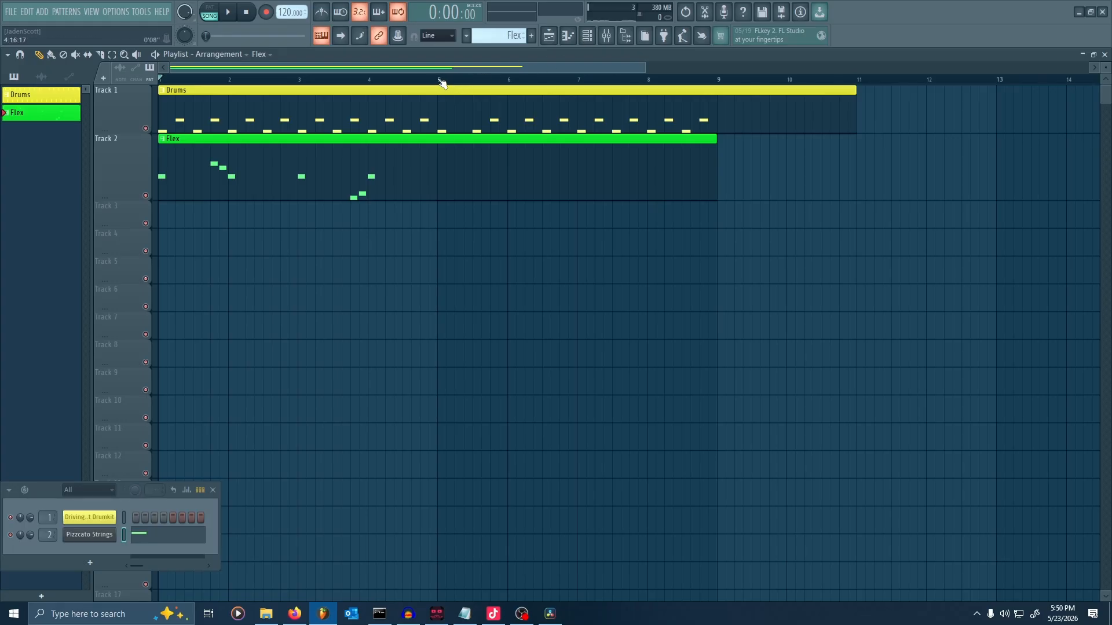
{"action": "left_click_drag", "start_coordinate": [441, 81], "coordinate": [132, 110]}
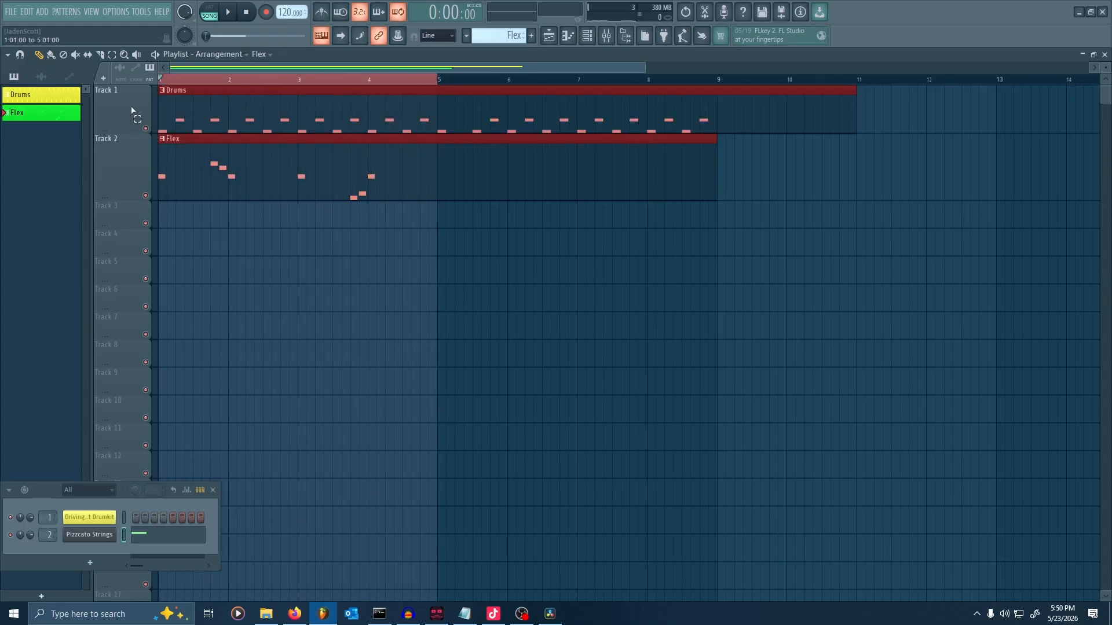
Play the selected four-bar range in song mode and open the Flex clip in the piano roll.
{"action": "key", "text": "space"}
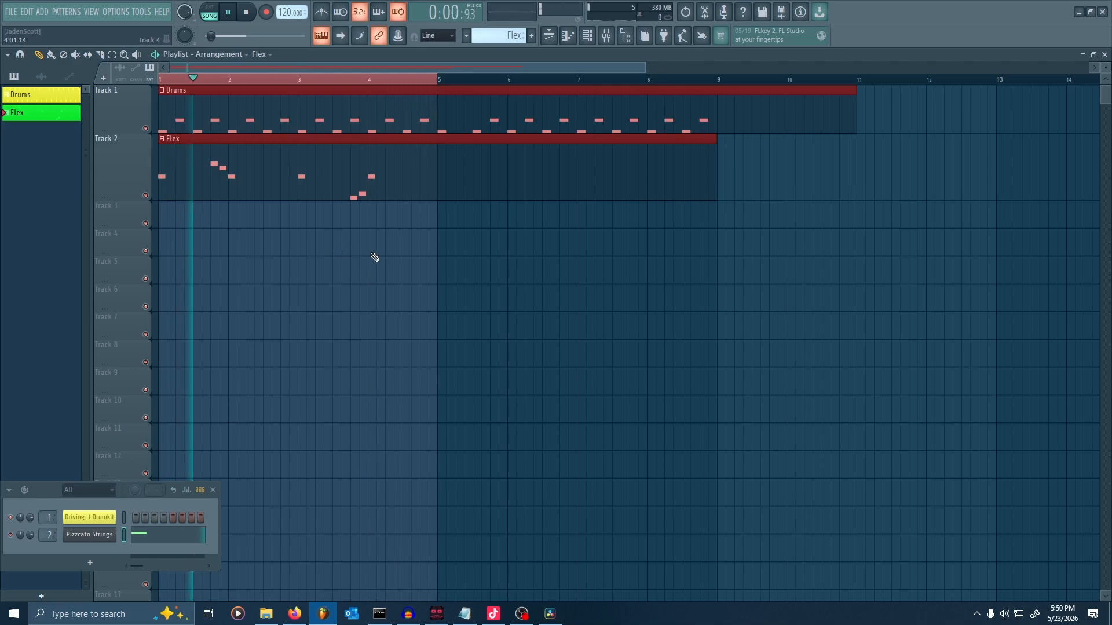
{"action": "double_click", "coordinate": [296, 187]}
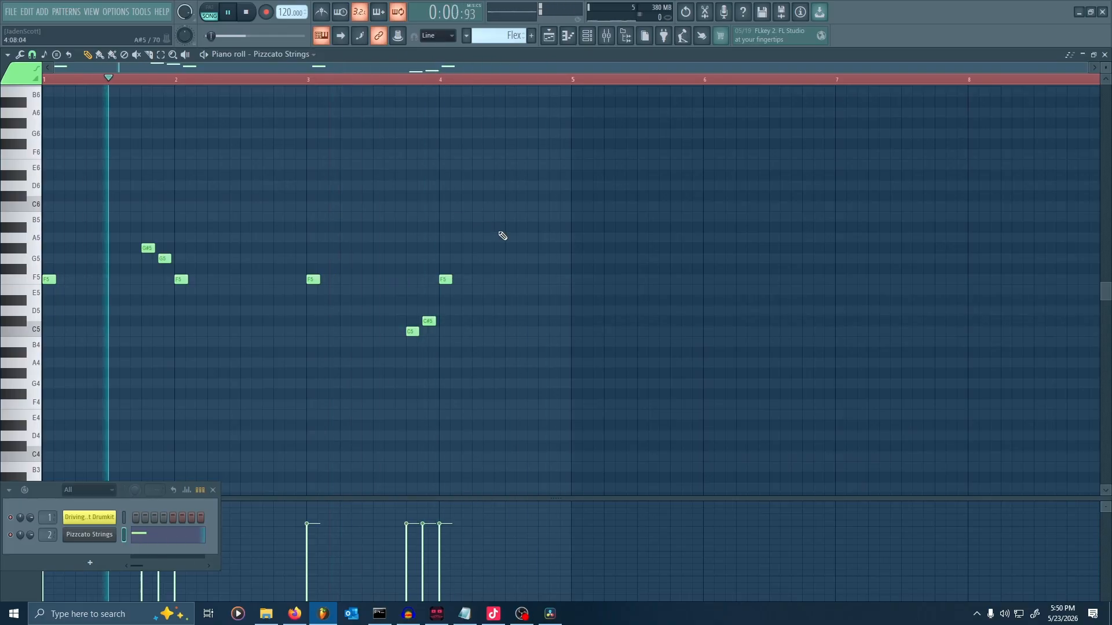
{"action": "scroll", "coordinate": [501, 231], "scroll_direction": "down", "scroll_amount": 2}
{"action": "scroll", "coordinate": [529, 224], "scroll_direction": "up", "scroll_amount": 2}
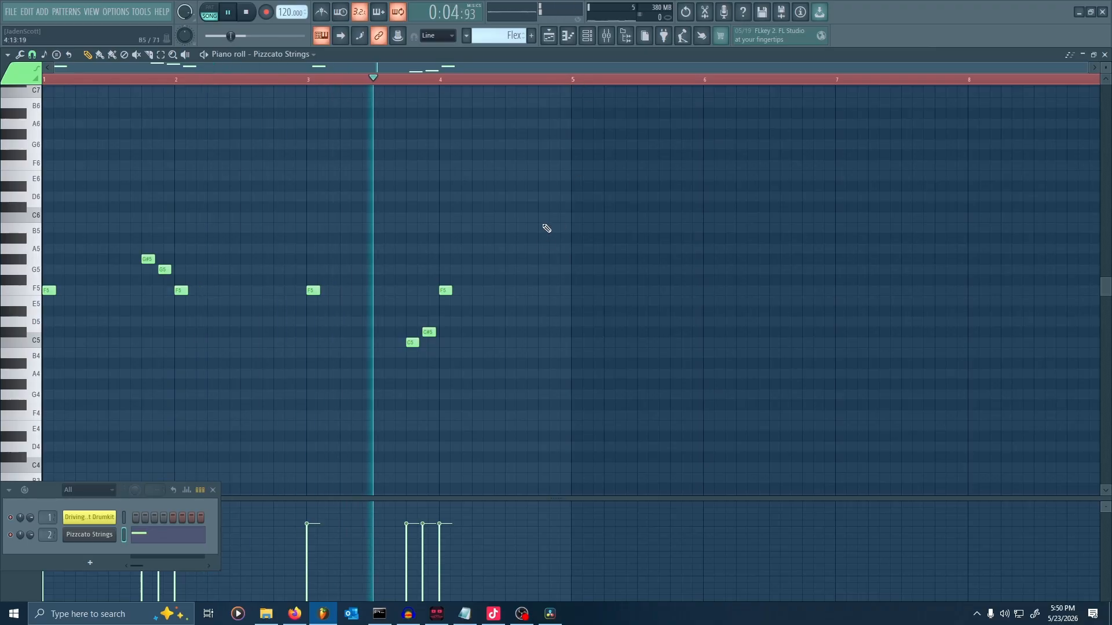
Open the mixer and arrange it as a smaller floating window over the piano roll with Insert 2's effect slots in view.
{"action": "left_click", "coordinate": [605, 38]}
{"action": "double_click", "coordinate": [913, 103]}
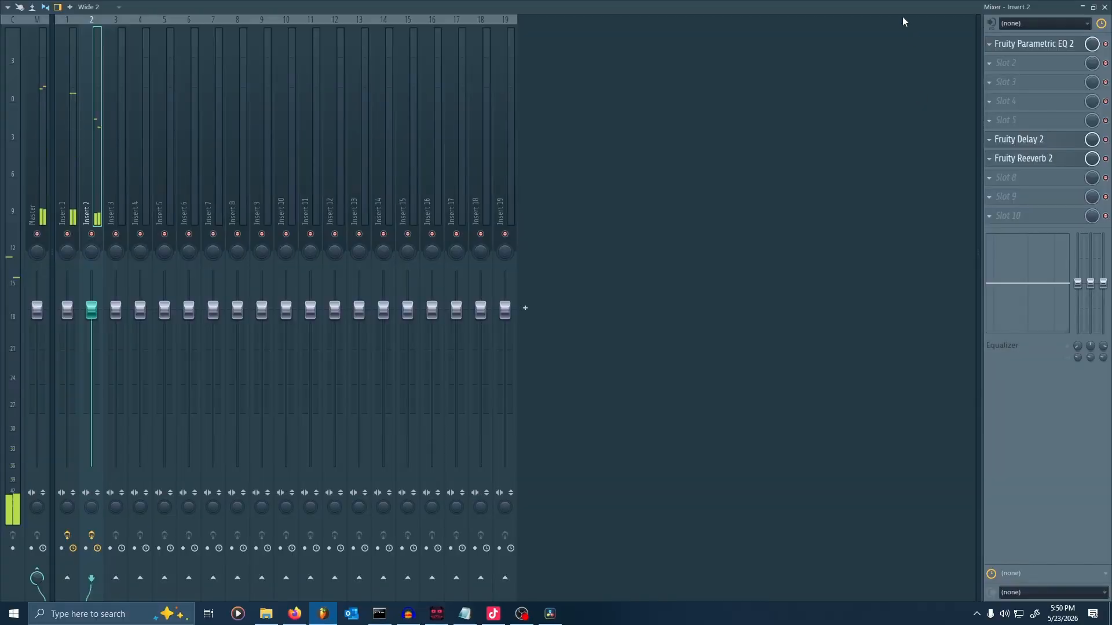
{"action": "left_click", "coordinate": [1094, 7]}
{"action": "left_click_drag", "start_coordinate": [878, 105], "coordinate": [626, 527]}
{"action": "left_click_drag", "start_coordinate": [745, 336], "coordinate": [1107, 338]}
{"action": "left_click_drag", "start_coordinate": [758, 111], "coordinate": [541, 114]}
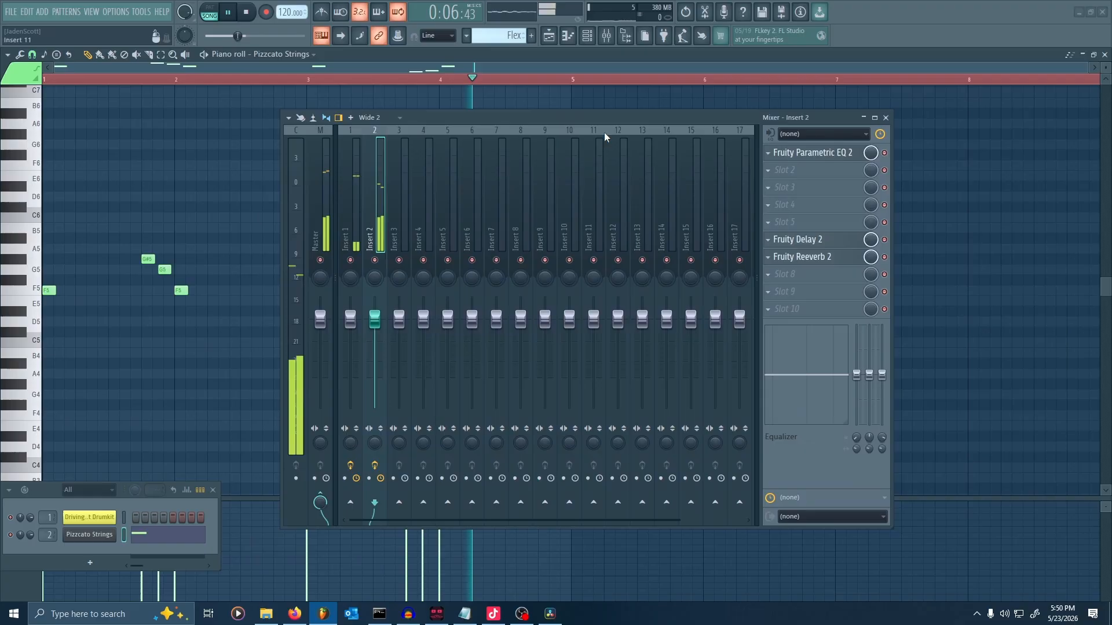
In Insert 2's Fruity Delay 2, set the feedback level to 77% and the dry level to 81% during playback.
{"action": "left_click", "coordinate": [810, 240]}
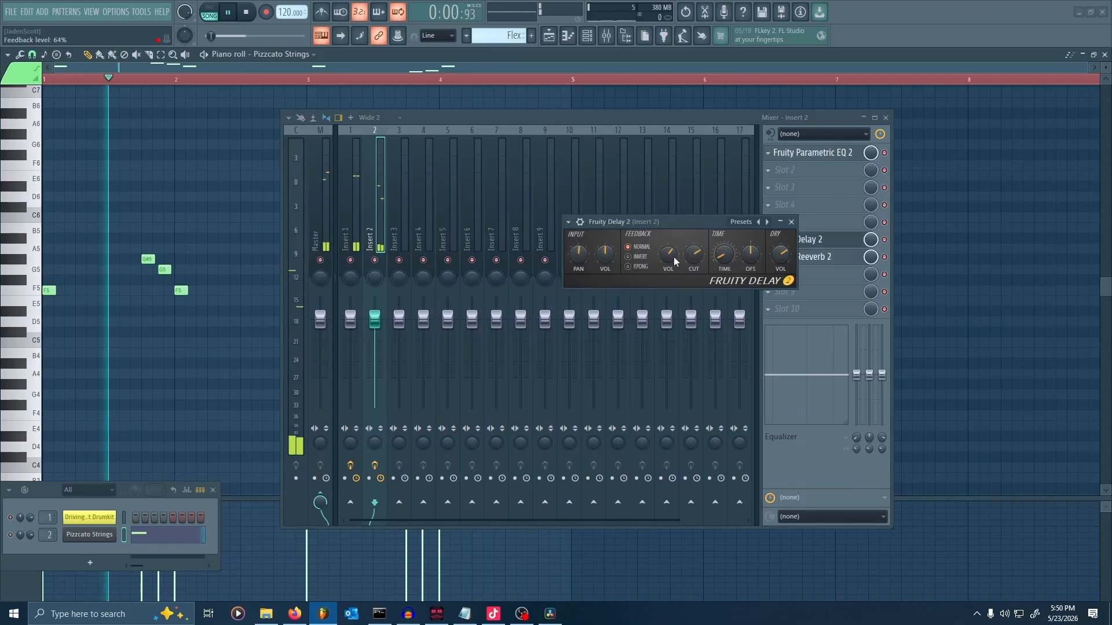
{"action": "scroll", "coordinate": [670, 254], "scroll_direction": "up", "scroll_amount": 5}
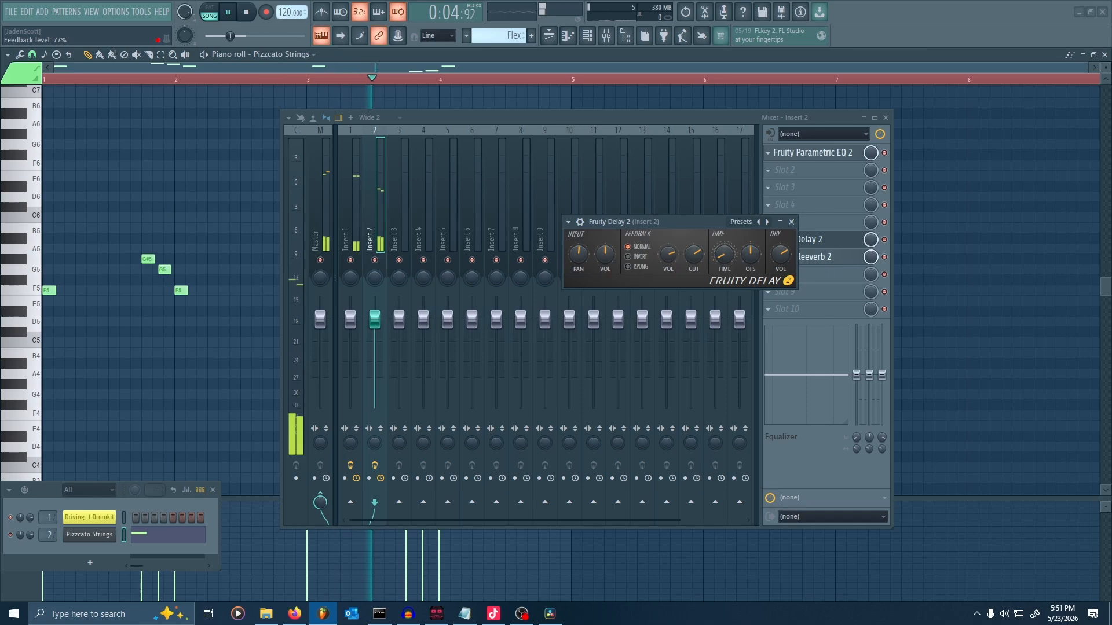
{"action": "scroll", "coordinate": [780, 255], "scroll_direction": "down", "scroll_amount": 3}
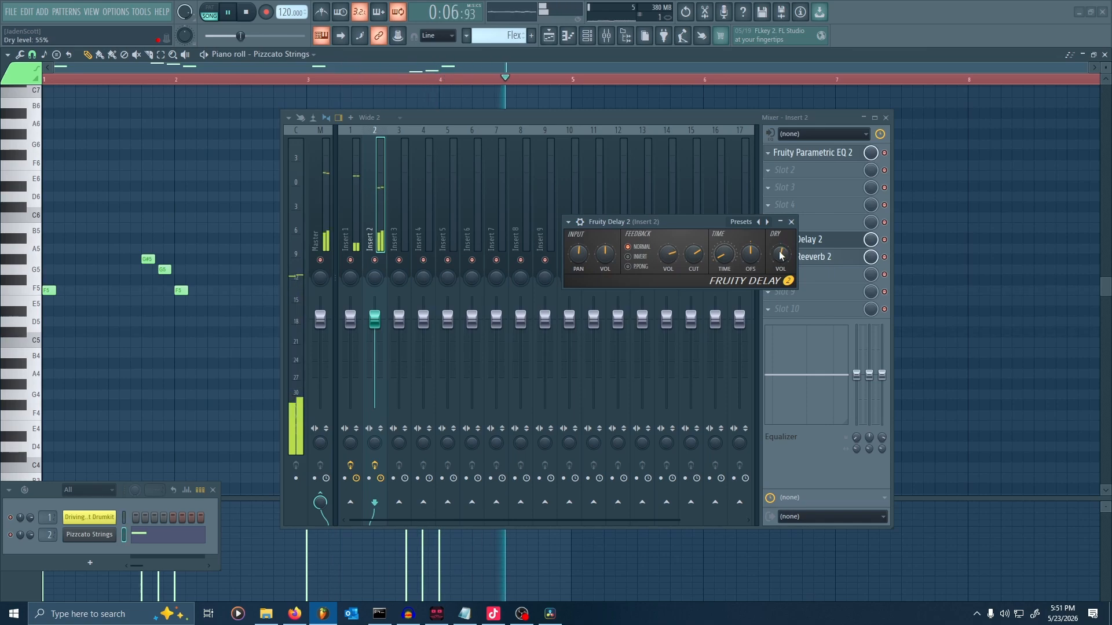
{"action": "scroll", "coordinate": [781, 255], "scroll_direction": "up", "scroll_amount": 12}
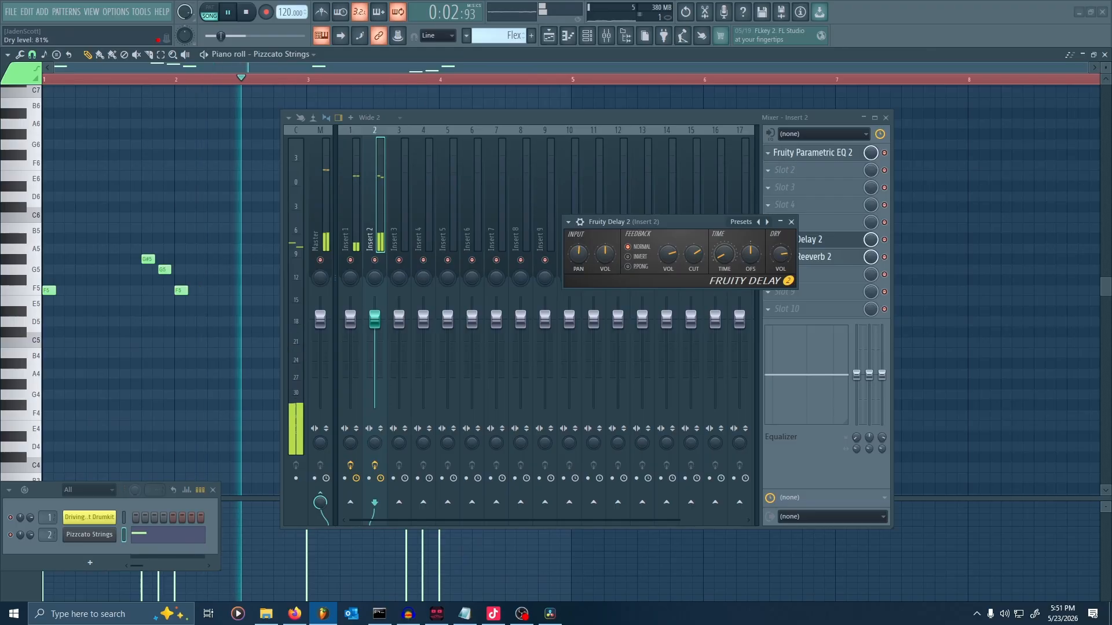
Close Fruity Delay 2 and the mixer, and stop playback.
{"action": "left_click", "coordinate": [791, 222]}
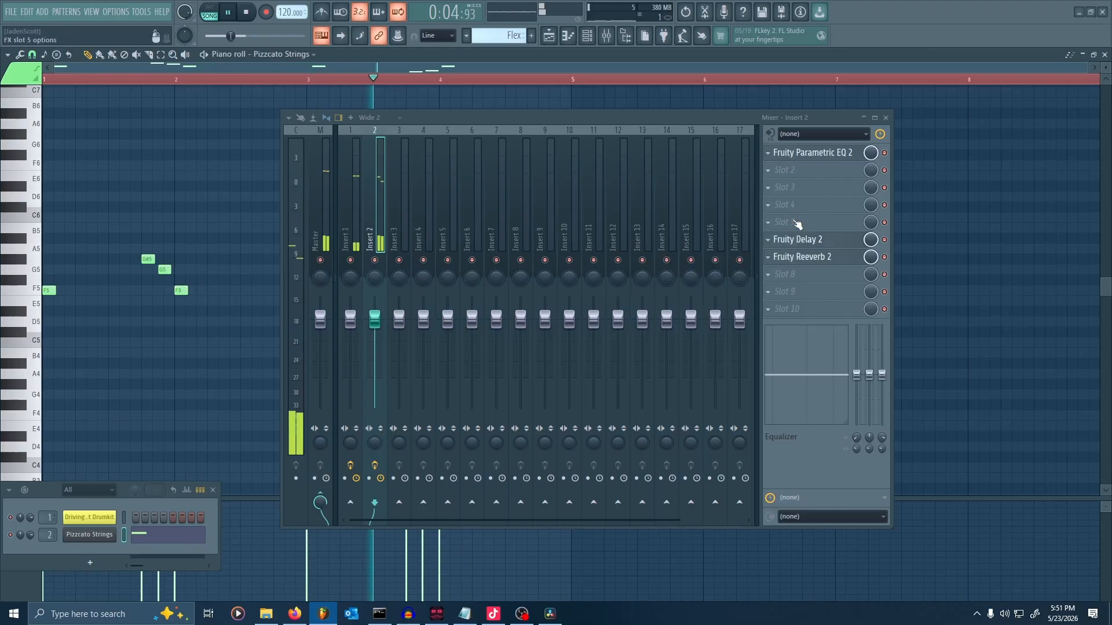
{"action": "left_click", "coordinate": [886, 118]}
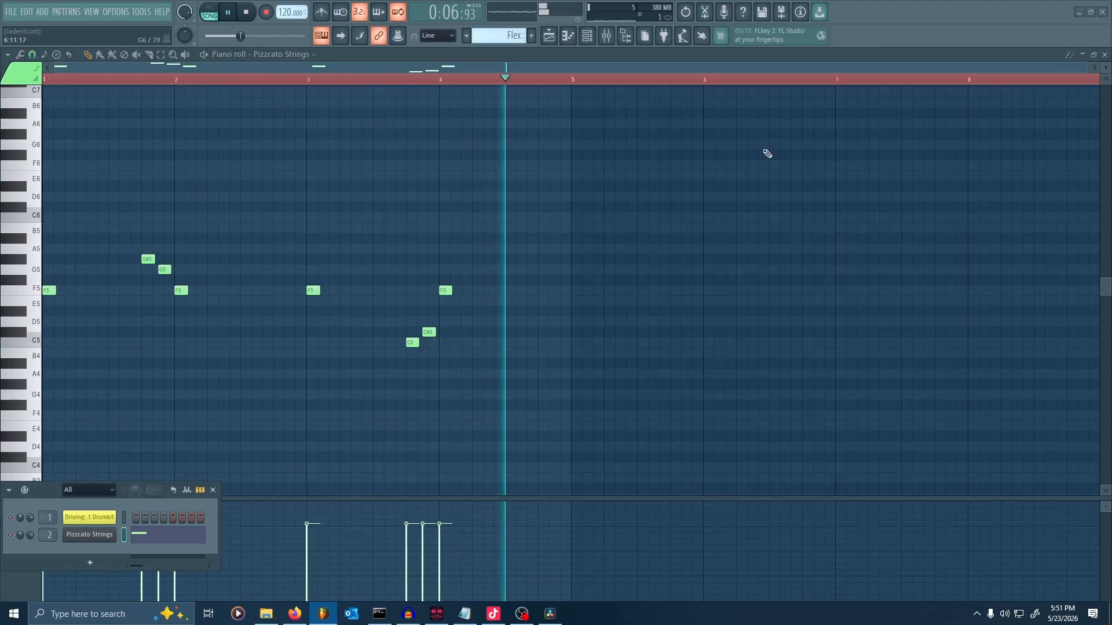
{"action": "key", "text": "space"}
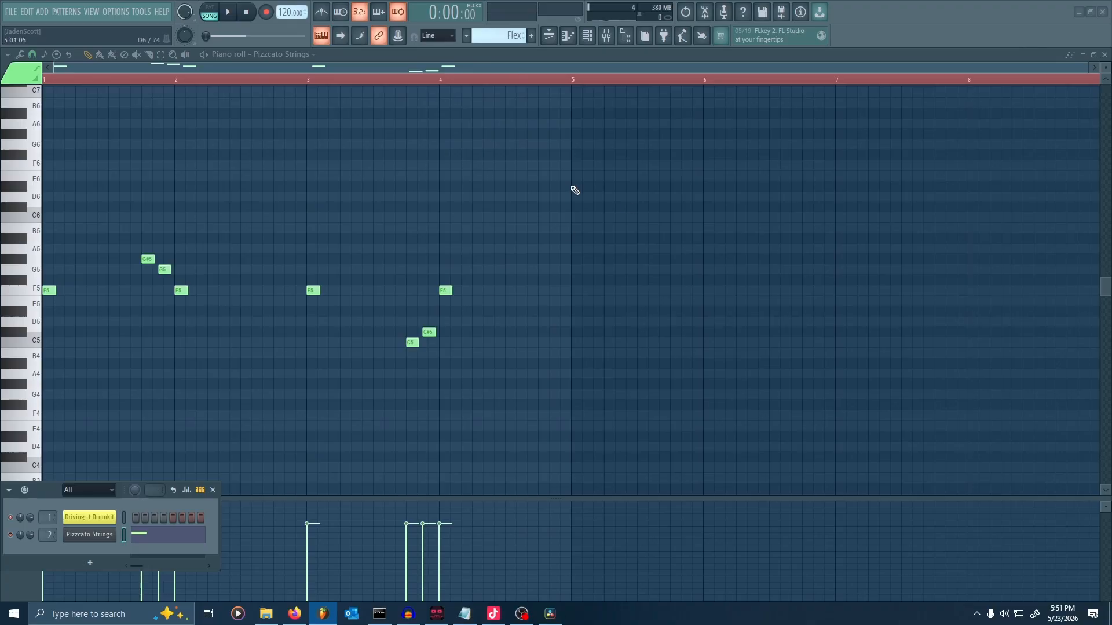
{"action": "scroll", "coordinate": [347, 402], "scroll_direction": "up", "scroll_amount": 1}
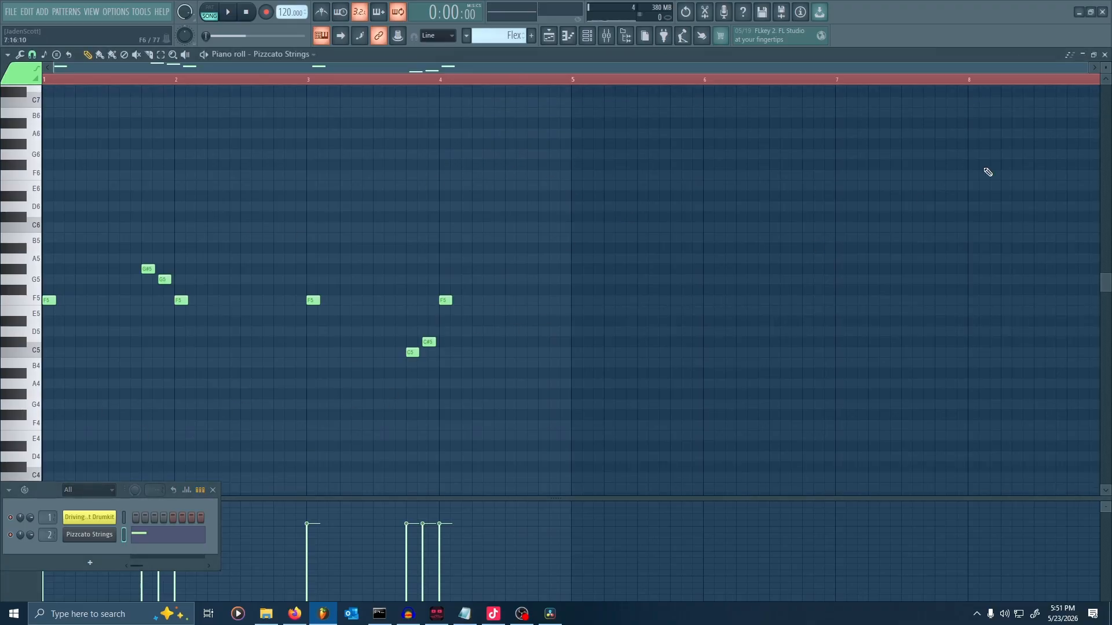
Return to the playlist from the piano roll and clear both the clip selection and the time selection.
{"action": "left_click", "coordinate": [1103, 54]}
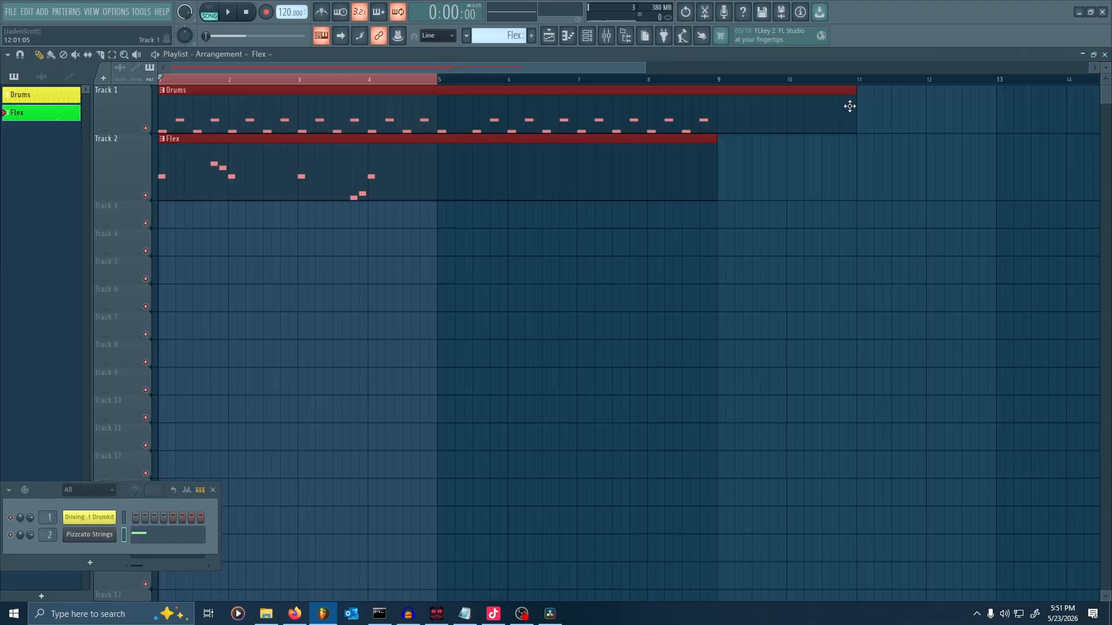
{"action": "left_click", "coordinate": [787, 191]}
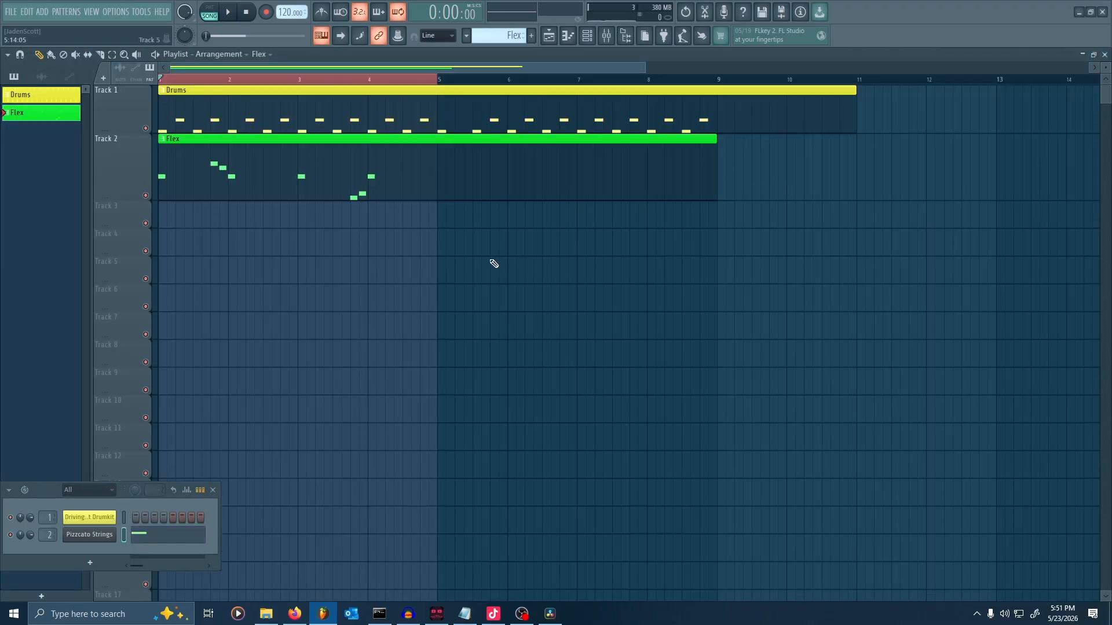
{"action": "left_click", "coordinate": [196, 81]}
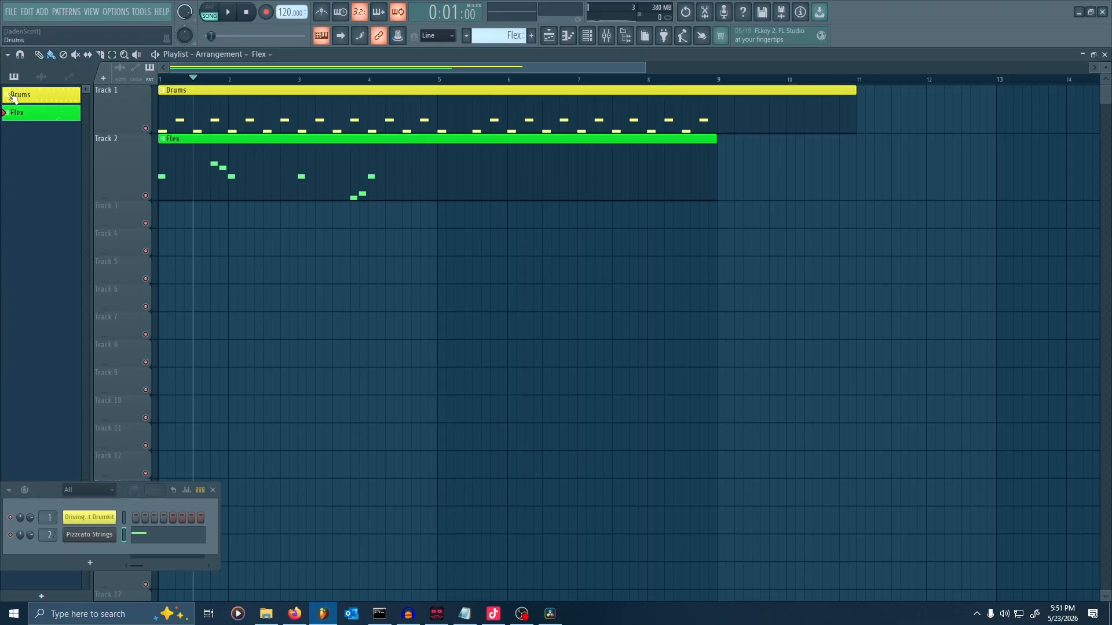
Paint two consecutive Flex pattern clips on Track 3, starting at bar 1 and bar 9.
{"action": "left_click", "coordinate": [193, 219]}
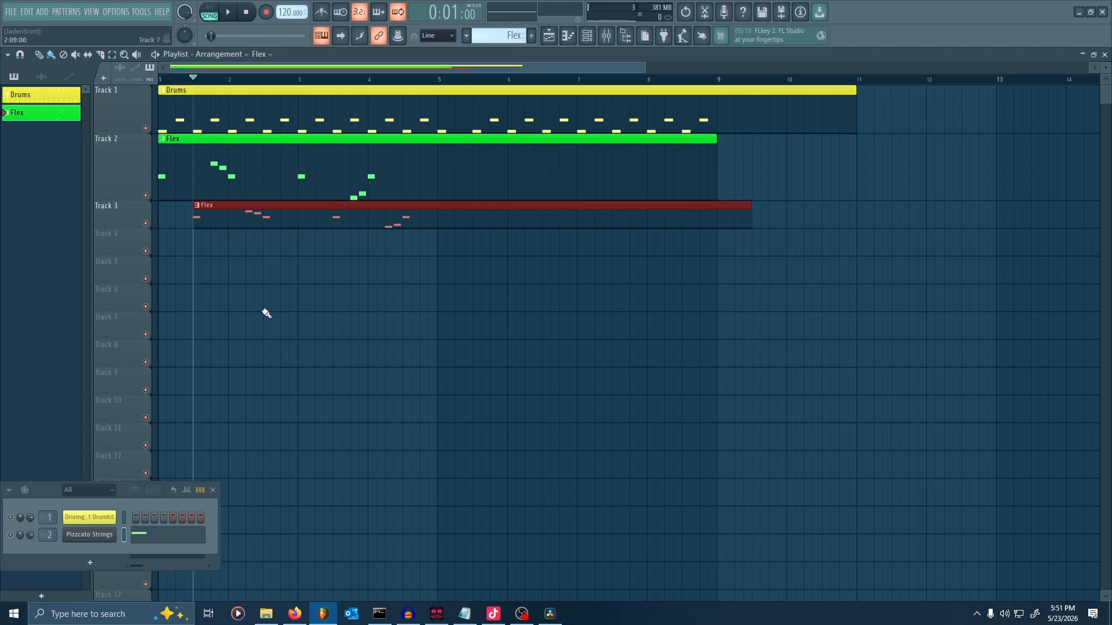
{"action": "left_click_drag", "start_coordinate": [237, 216], "coordinate": [164, 218]}
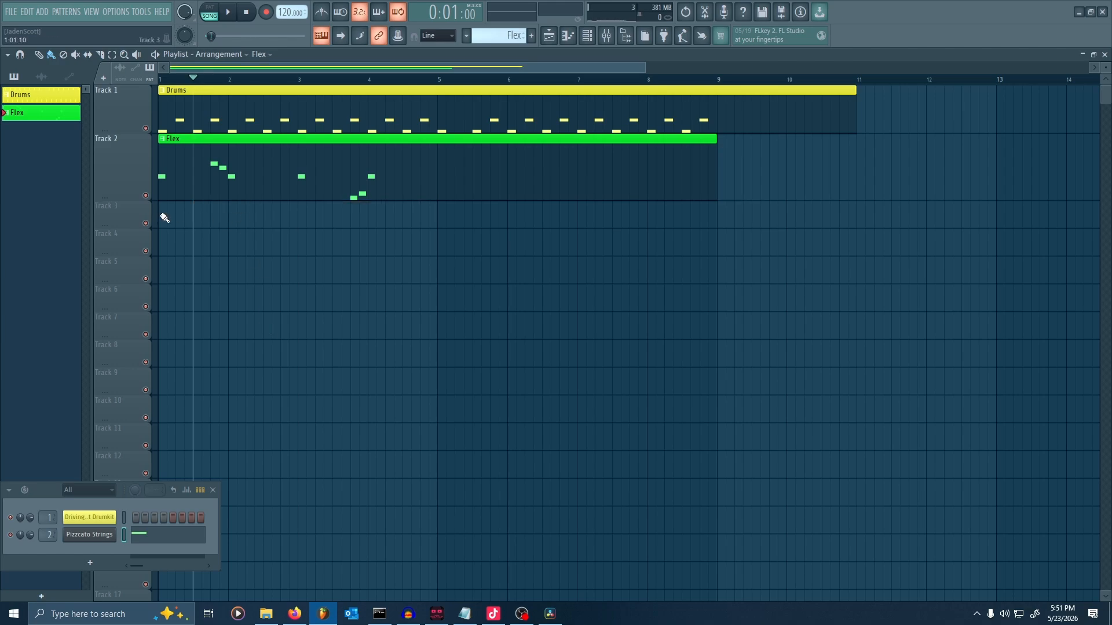
{"action": "left_click", "coordinate": [721, 226]}
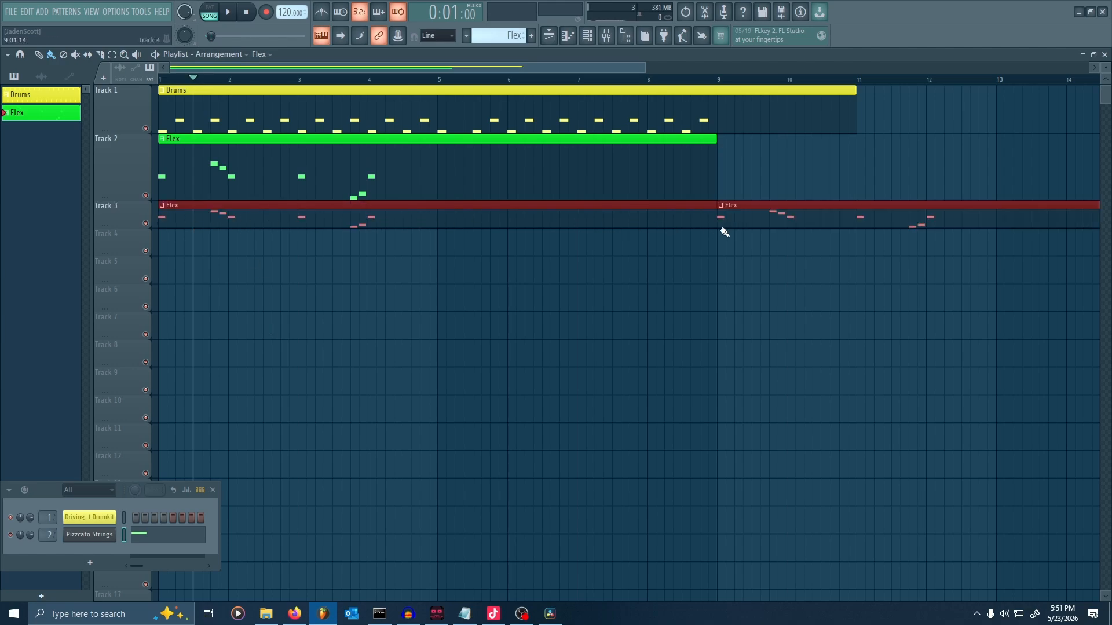
Delete both Flex clips painted on Track 3 of the playlist.
{"action": "scroll", "coordinate": [718, 317], "scroll_direction": "down", "scroll_amount": 4}
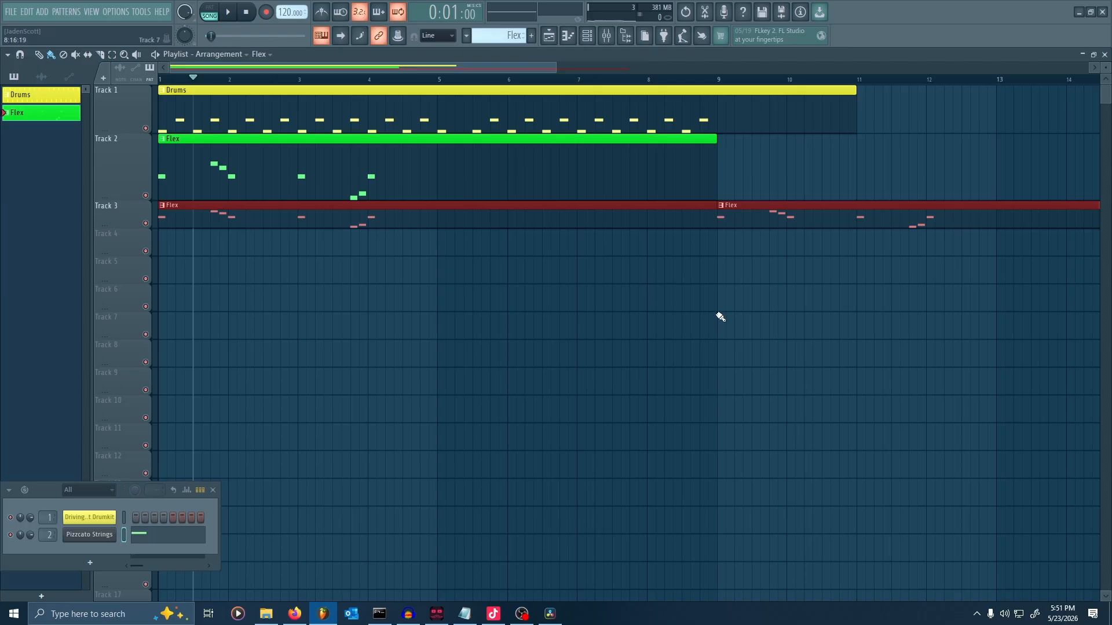
{"action": "right_click", "coordinate": [671, 212]}
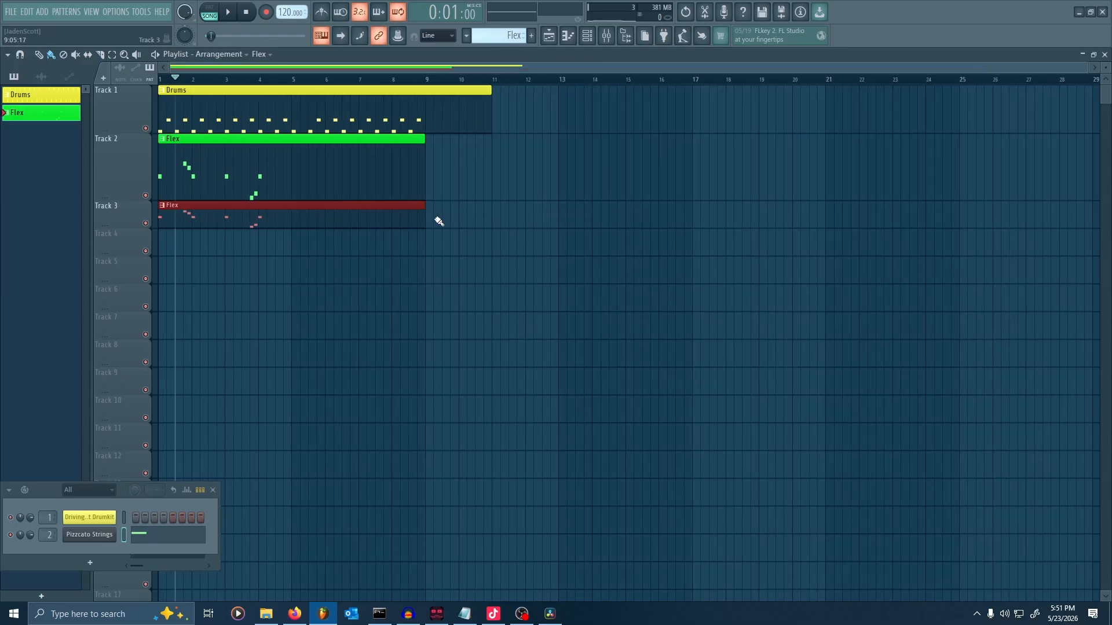
{"action": "right_click", "coordinate": [412, 222]}
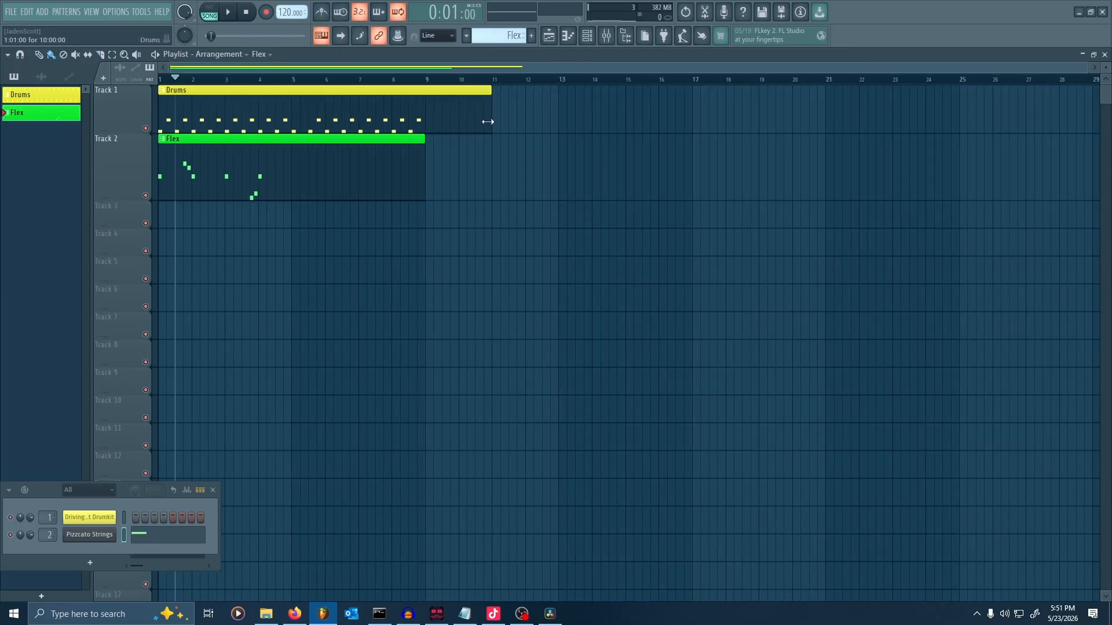
Shorten the Drums clip on Track 1 to end at bar 9 and make Drums the active pattern.
{"action": "left_click_drag", "start_coordinate": [487, 121], "coordinate": [422, 131]}
{"action": "left_click", "coordinate": [381, 118]}
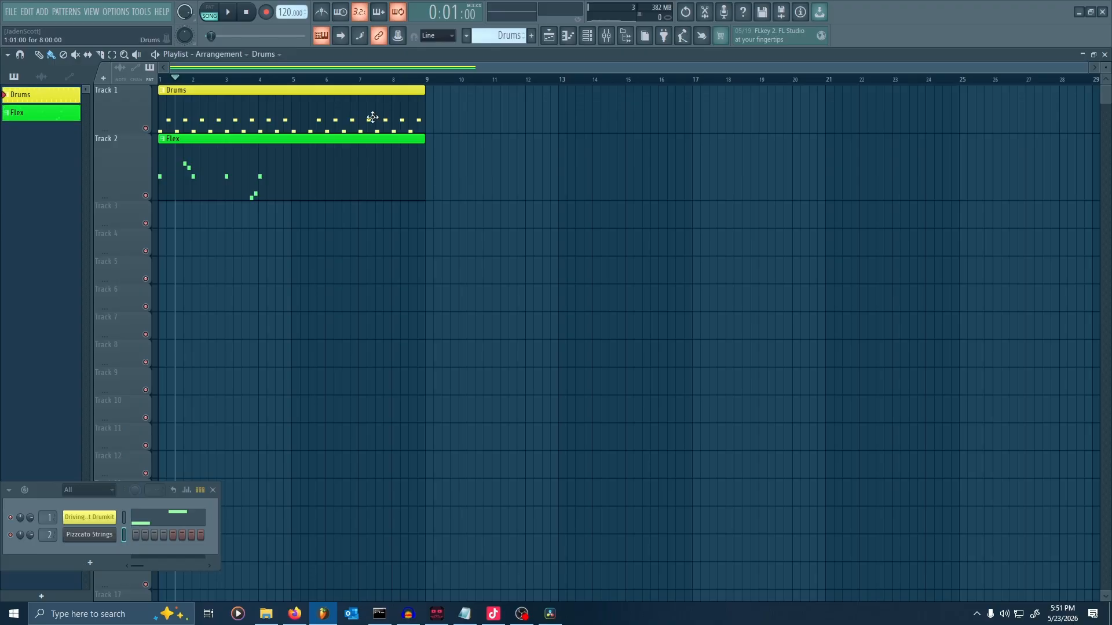
Paint Drums clips on Track 1 at bars 9, 17 and 25, and delete these copies again.
{"action": "left_click", "coordinate": [431, 116]}
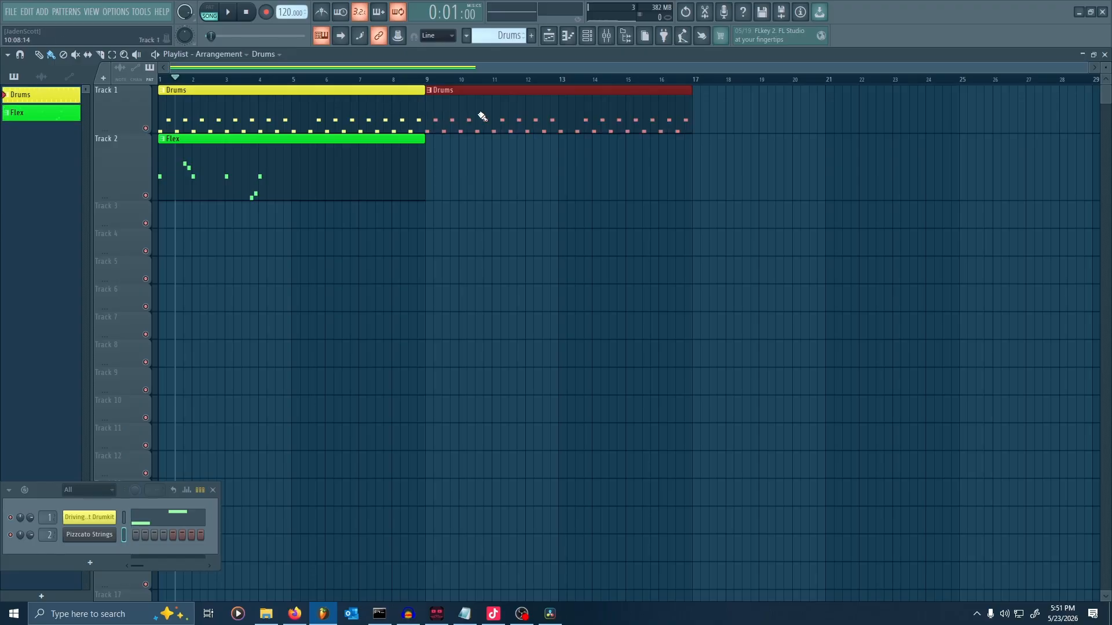
{"action": "left_click", "coordinate": [713, 119]}
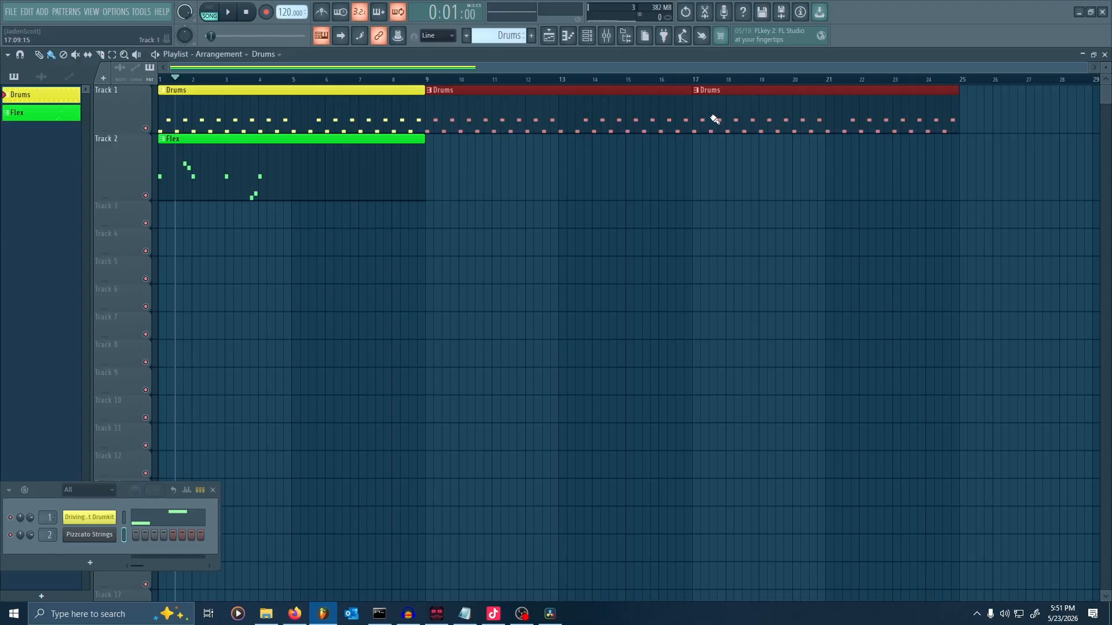
{"action": "left_click", "coordinate": [951, 116]}
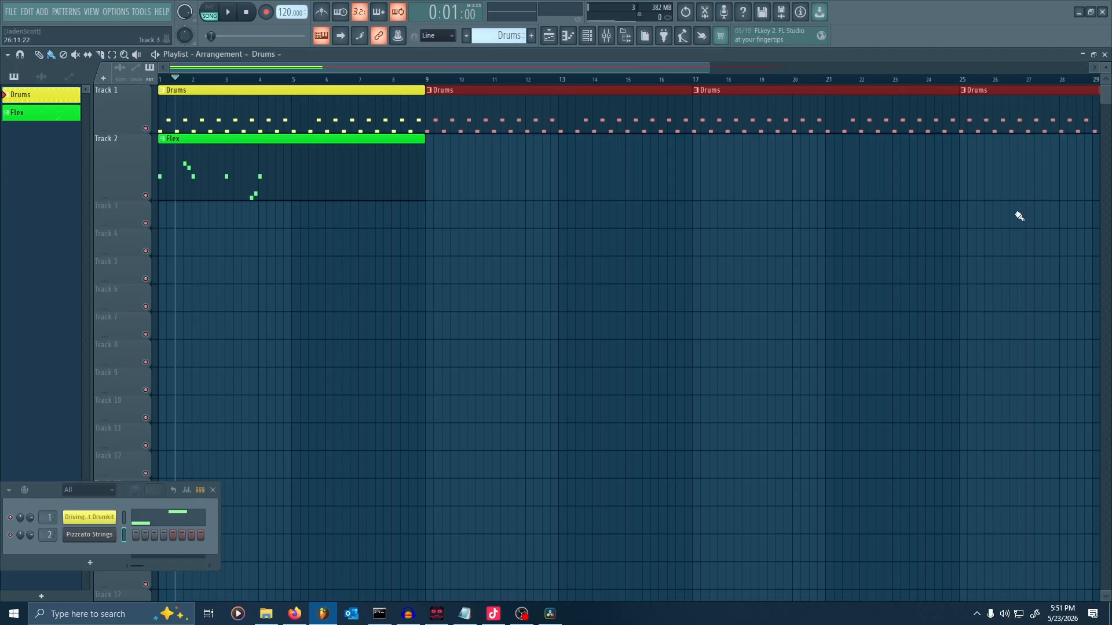
{"action": "right_click", "coordinate": [1016, 127]}
{"action": "right_click", "coordinate": [735, 117]}
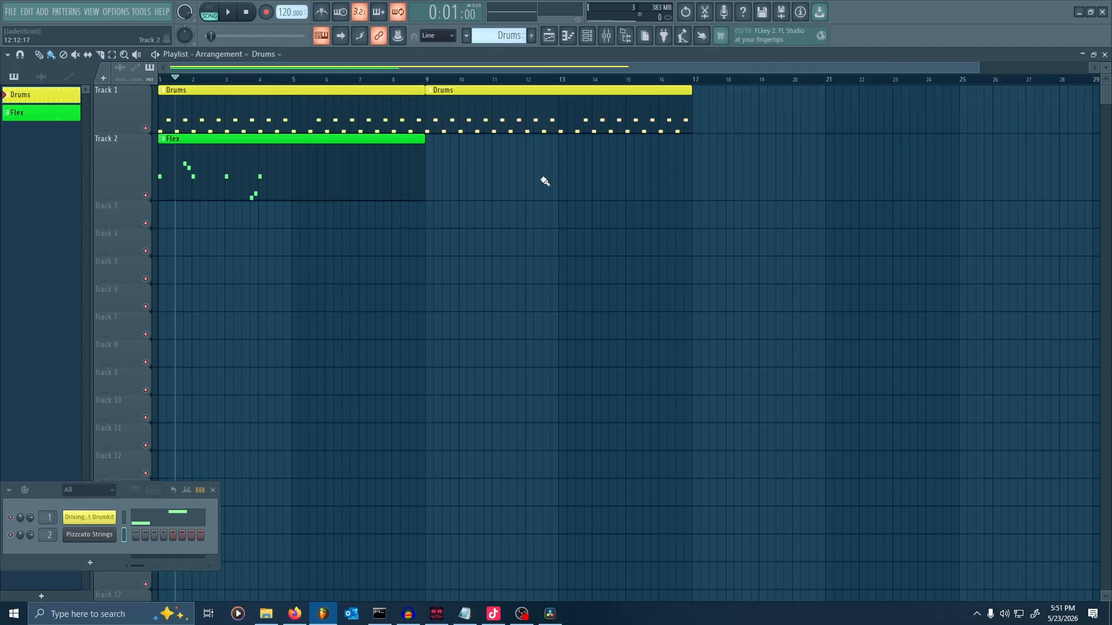
{"action": "right_click", "coordinate": [512, 126]}
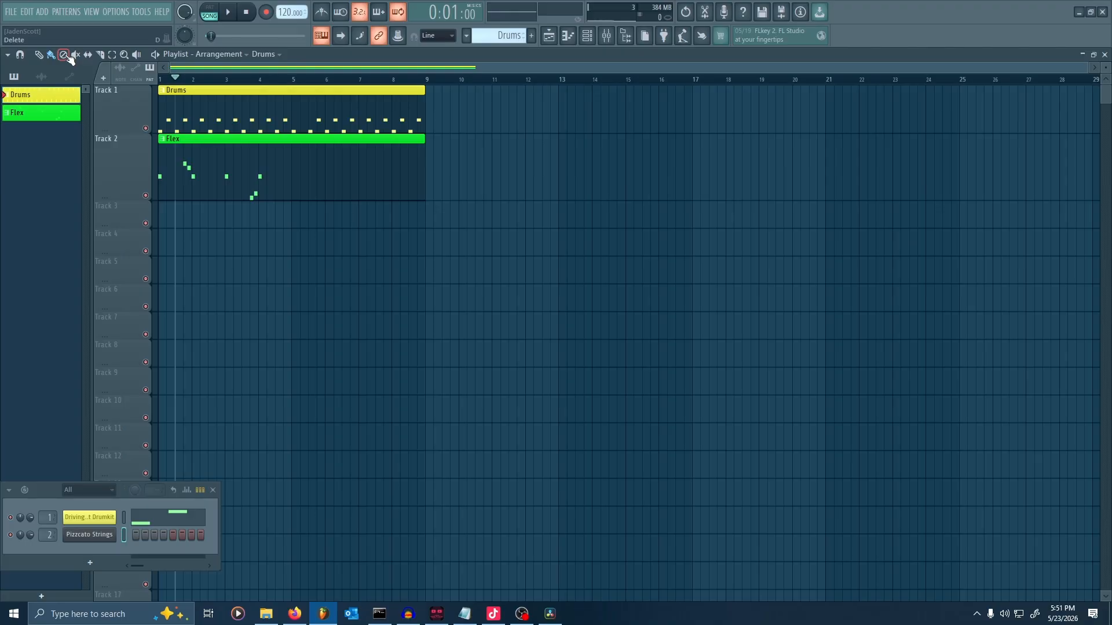
Delete the remaining Drums clip from Track 1 and undo the deletion.
{"action": "right_click", "coordinate": [269, 105]}
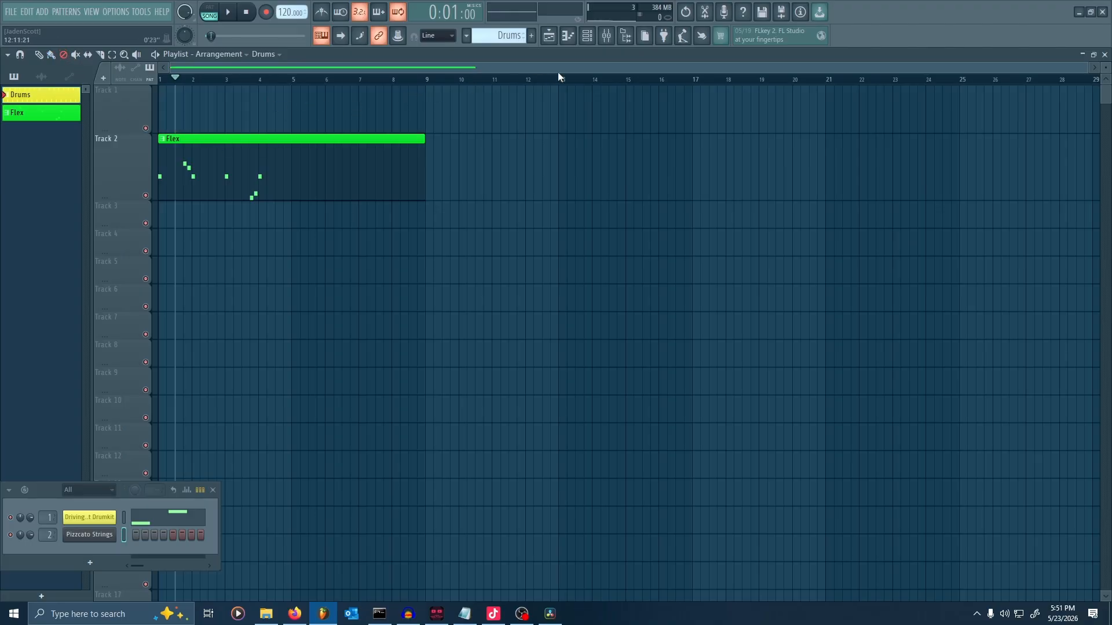
{"action": "left_click", "coordinate": [687, 12]}
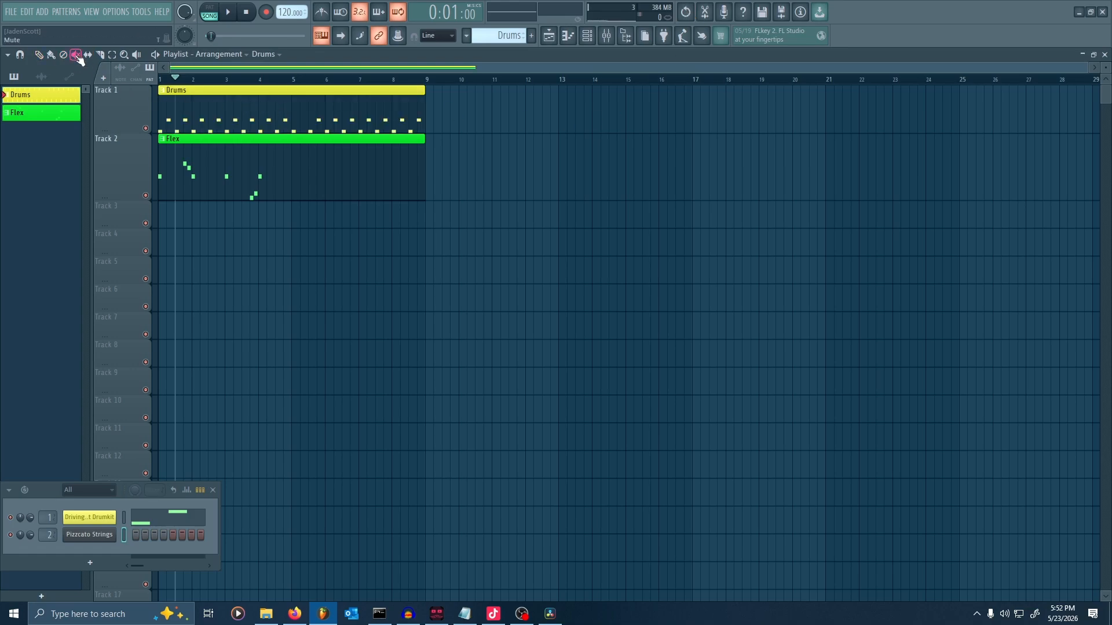
Mute and unmute the Drums clip on Track 1 twice with the Mute tool.
{"action": "left_click", "coordinate": [236, 114]}
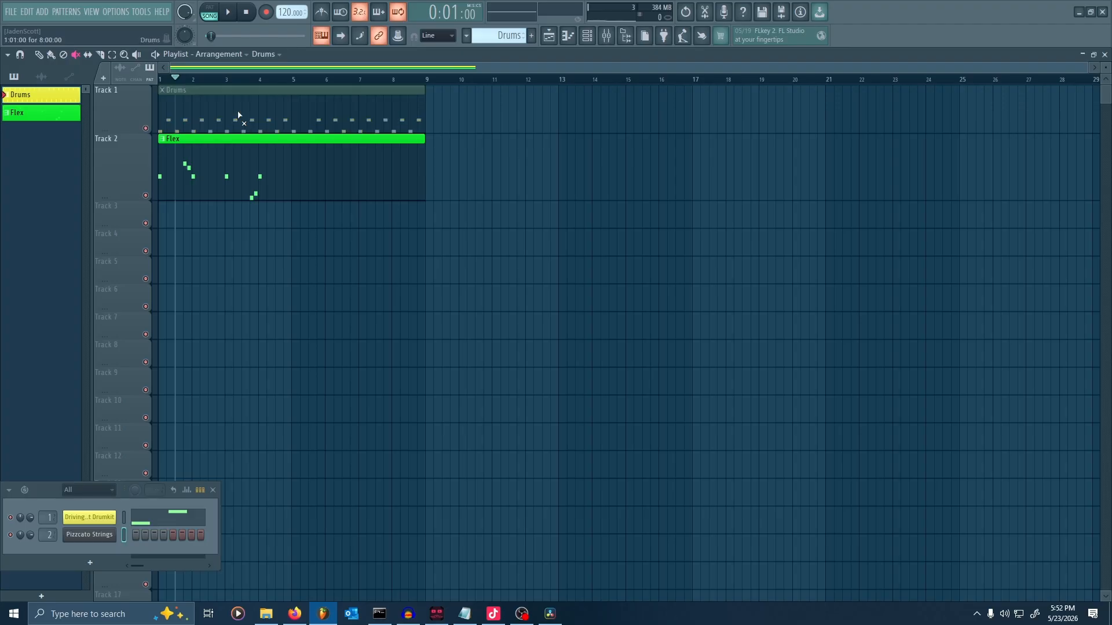
{"action": "left_click", "coordinate": [236, 114]}
{"action": "left_click", "coordinate": [236, 114]}
{"action": "left_click", "coordinate": [235, 113]}
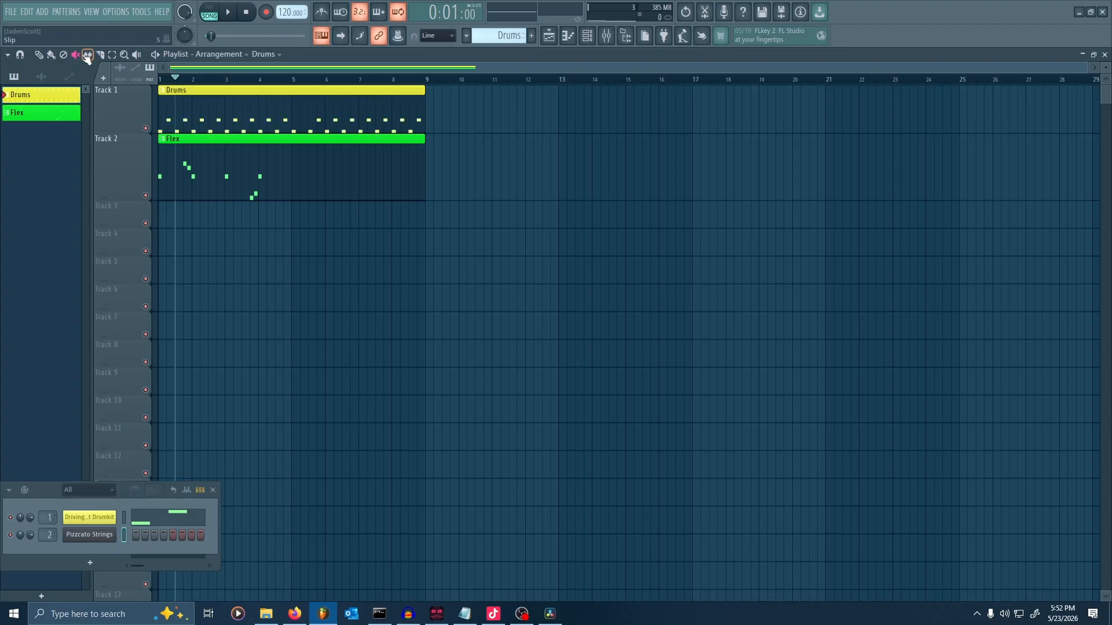
Play the arrangement while muting and unmuting the Flex clip on Track 2, and stop playback.
{"action": "key", "text": "space"}
{"action": "left_click", "coordinate": [216, 151]}
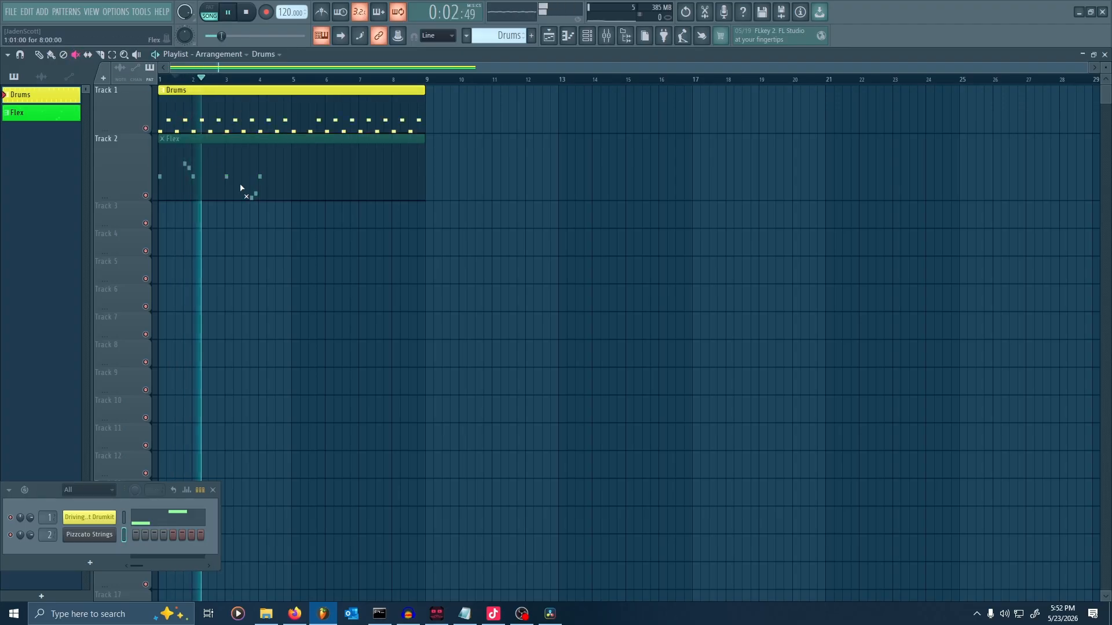
{"action": "left_click", "coordinate": [290, 171]}
{"action": "key", "text": "space"}
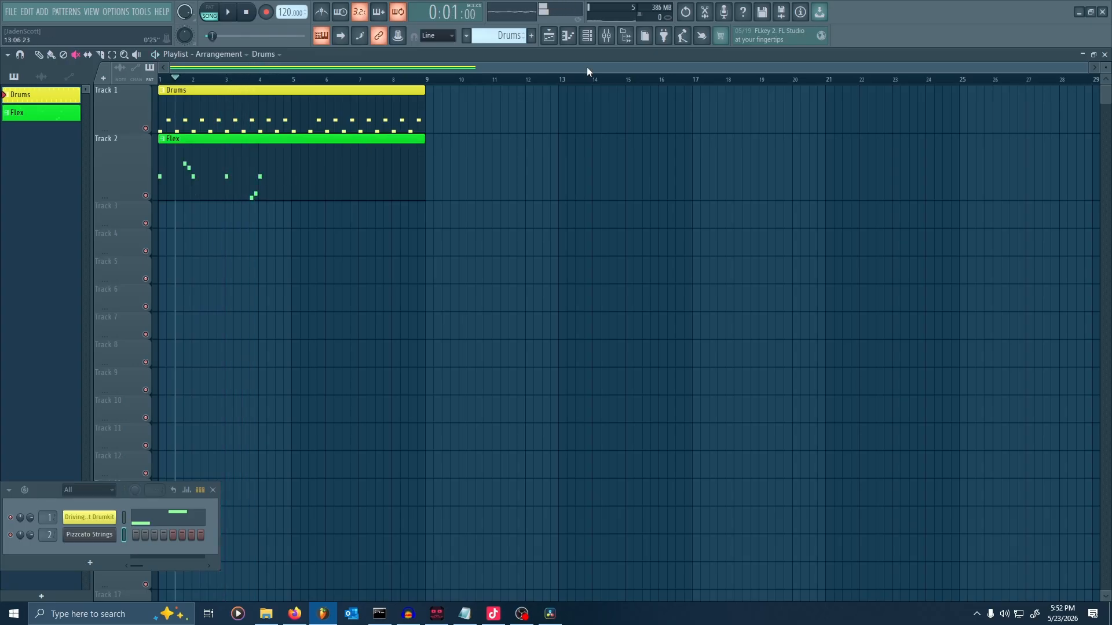
Look at the mute switches of the insert tracks in the mixer and close the mixer.
{"action": "key", "text": "F9"}
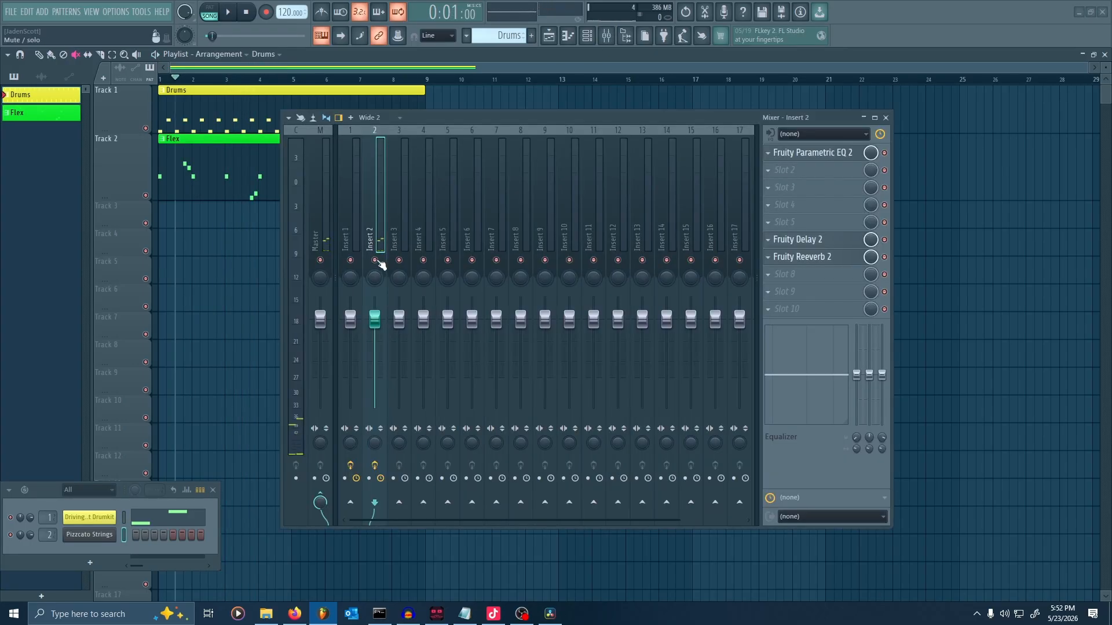
{"action": "left_click", "coordinate": [863, 118]}
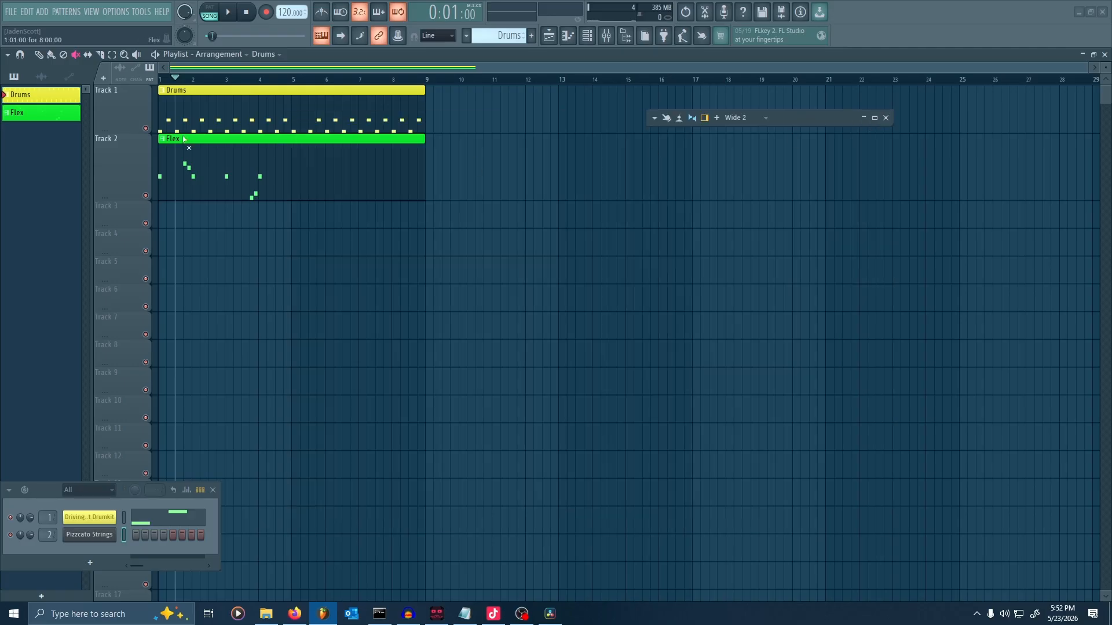
{"action": "left_click", "coordinate": [886, 118]}
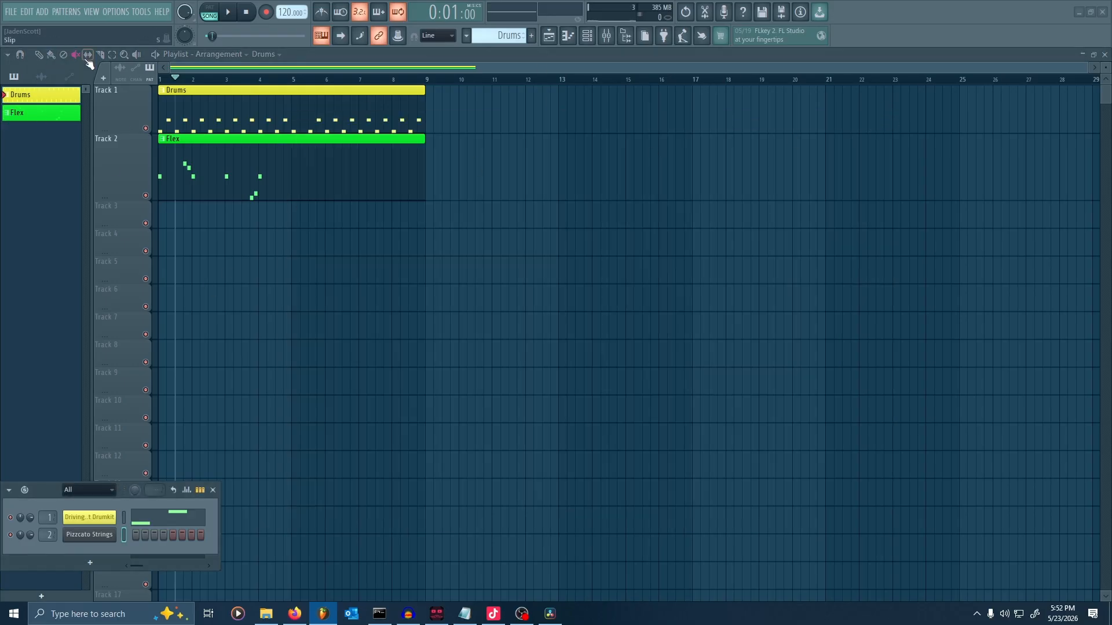
Extend the Drums clip to bar 27, slip its contents earlier with the Slip tool, and play it back.
{"action": "left_click", "coordinate": [87, 55]}
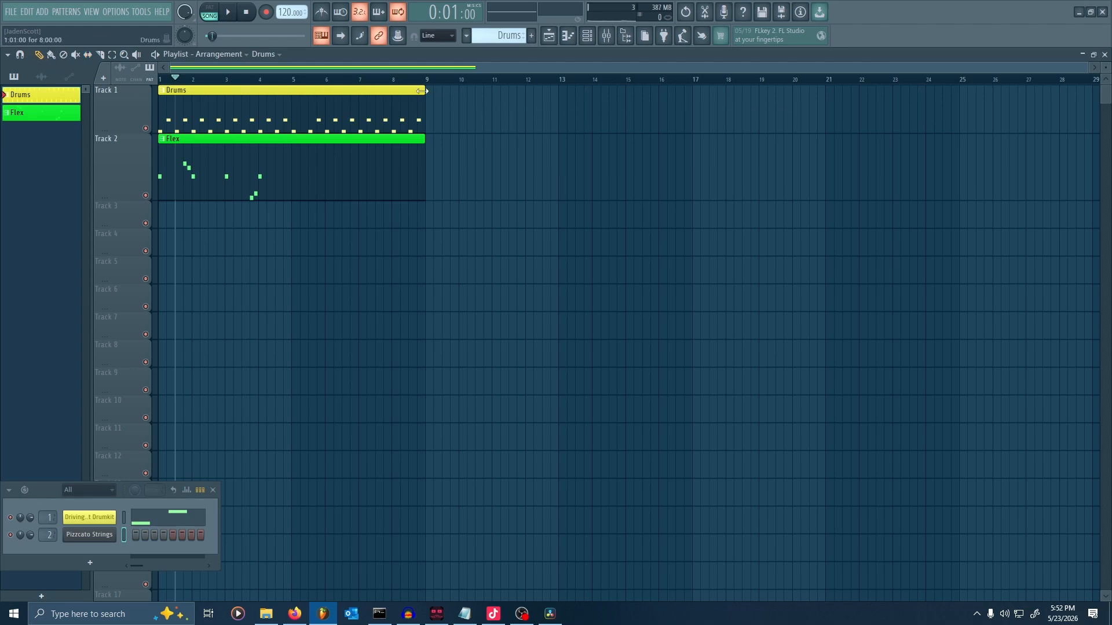
{"action": "left_click_drag", "start_coordinate": [422, 91], "coordinate": [1025, 91]}
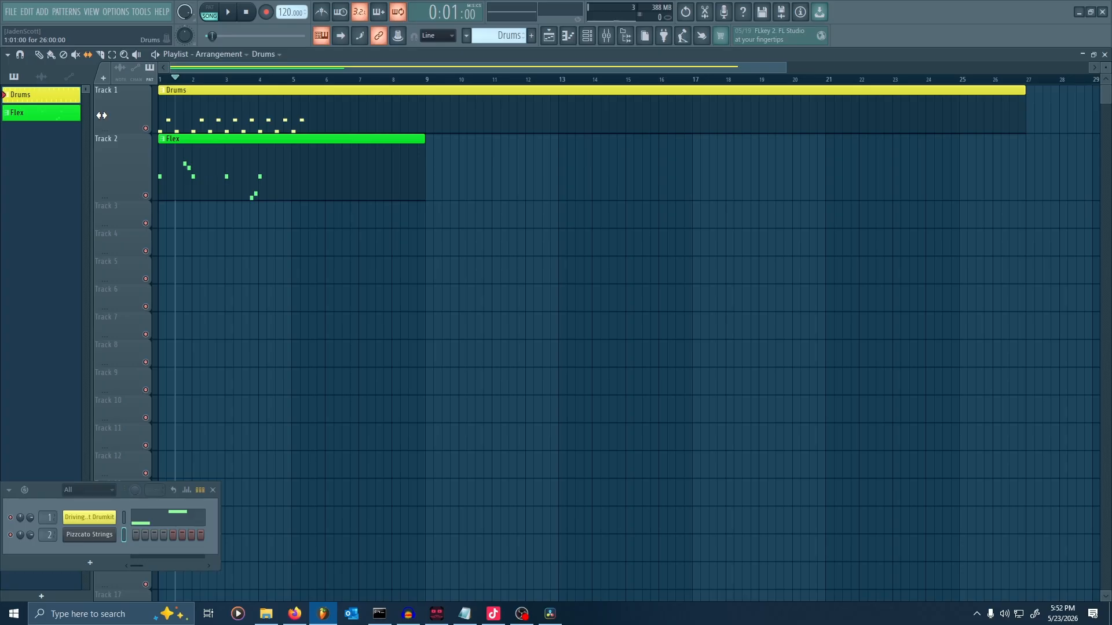
{"action": "key", "text": "space"}
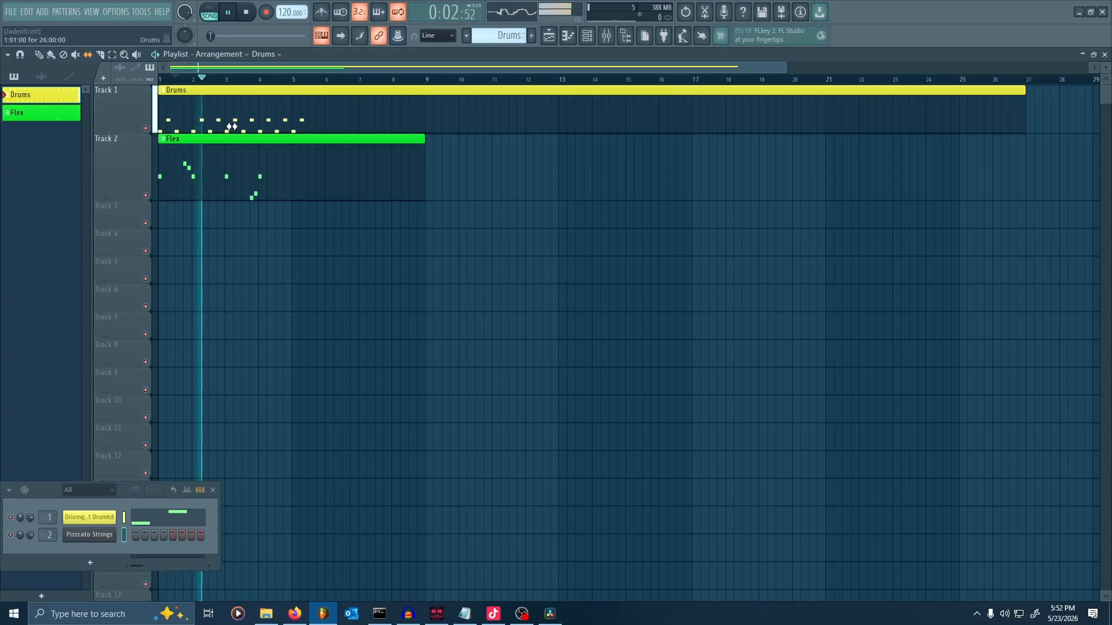
{"action": "key", "text": "space"}
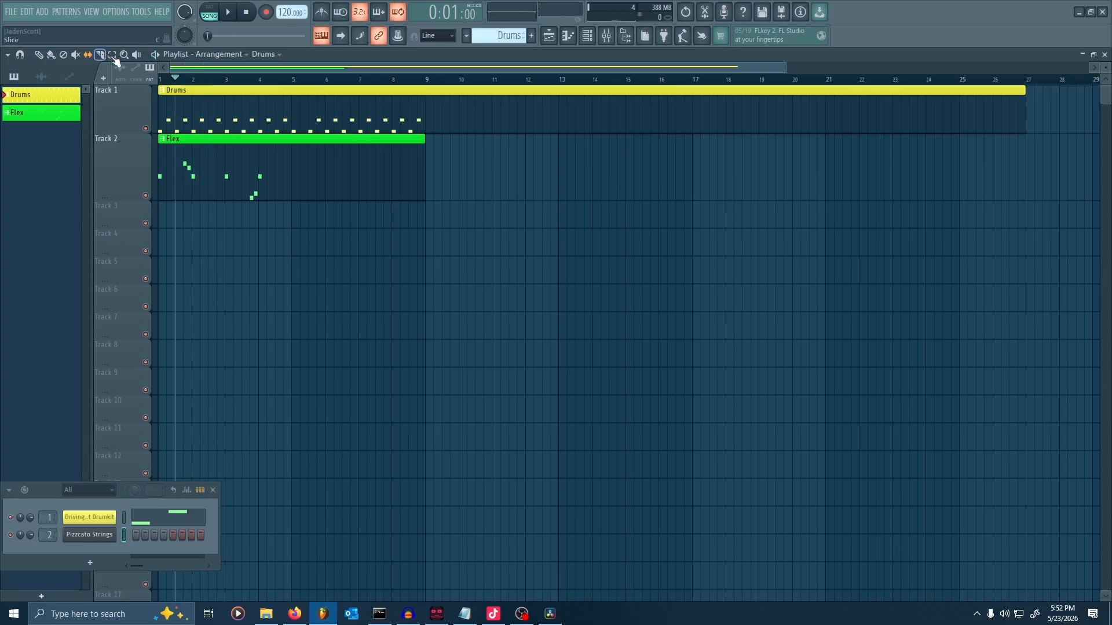
Try shortening the Drums clip to about bar 22 with the Slip tool, undo it, and resize the clip to end at bar 9.
{"action": "left_click_drag", "start_coordinate": [1026, 89], "coordinate": [866, 130]}
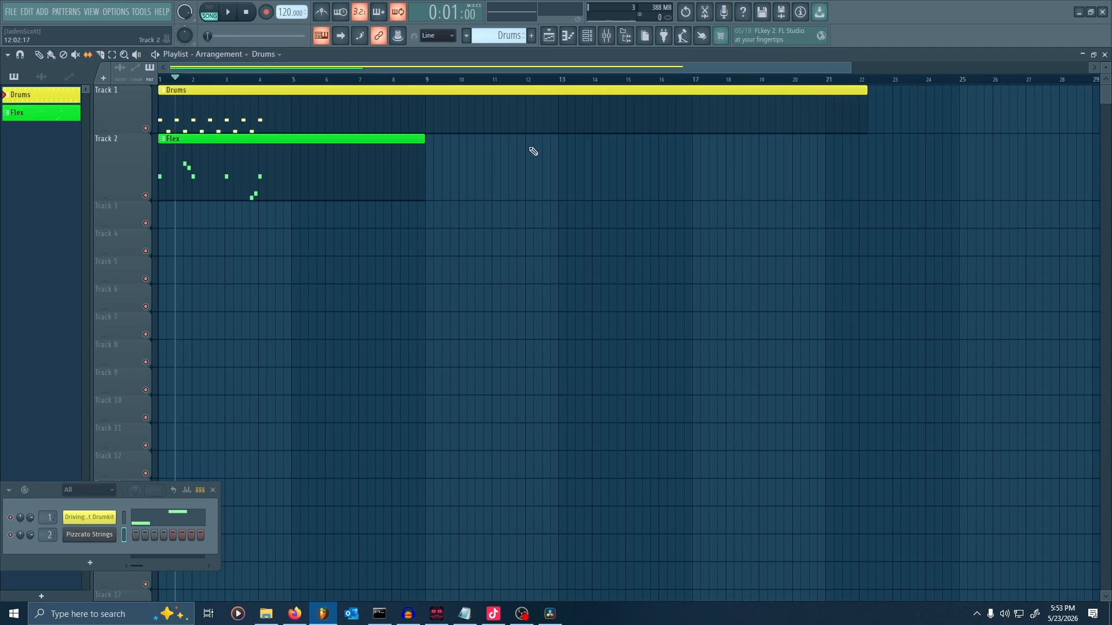
{"action": "key", "text": "ctrl+z"}
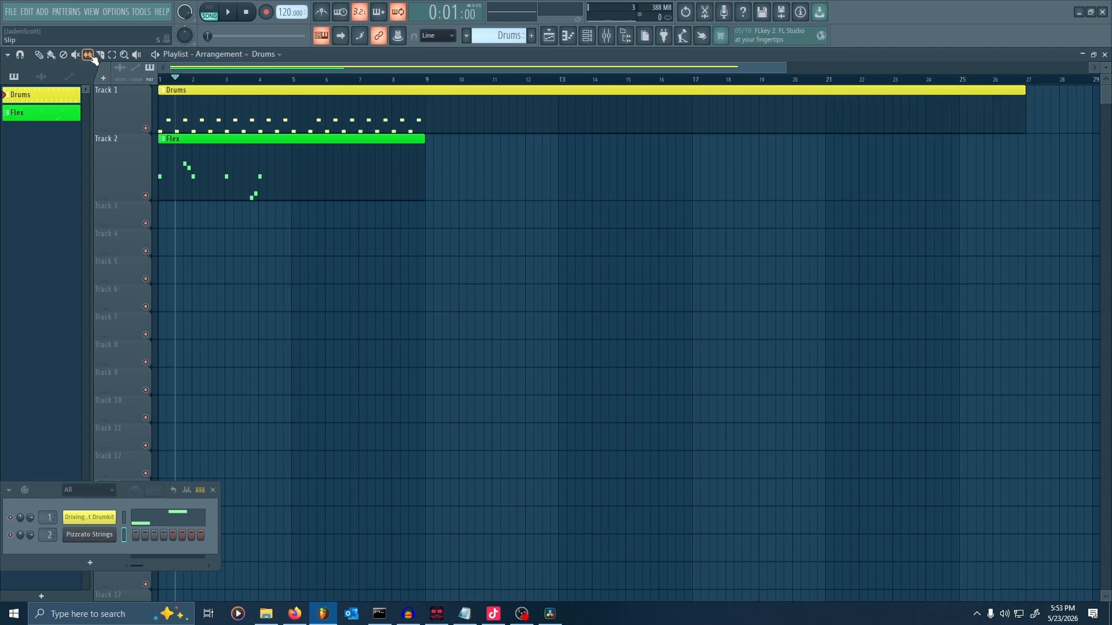
{"action": "left_click", "coordinate": [63, 55]}
{"action": "left_click_drag", "start_coordinate": [1024, 116], "coordinate": [428, 151]}
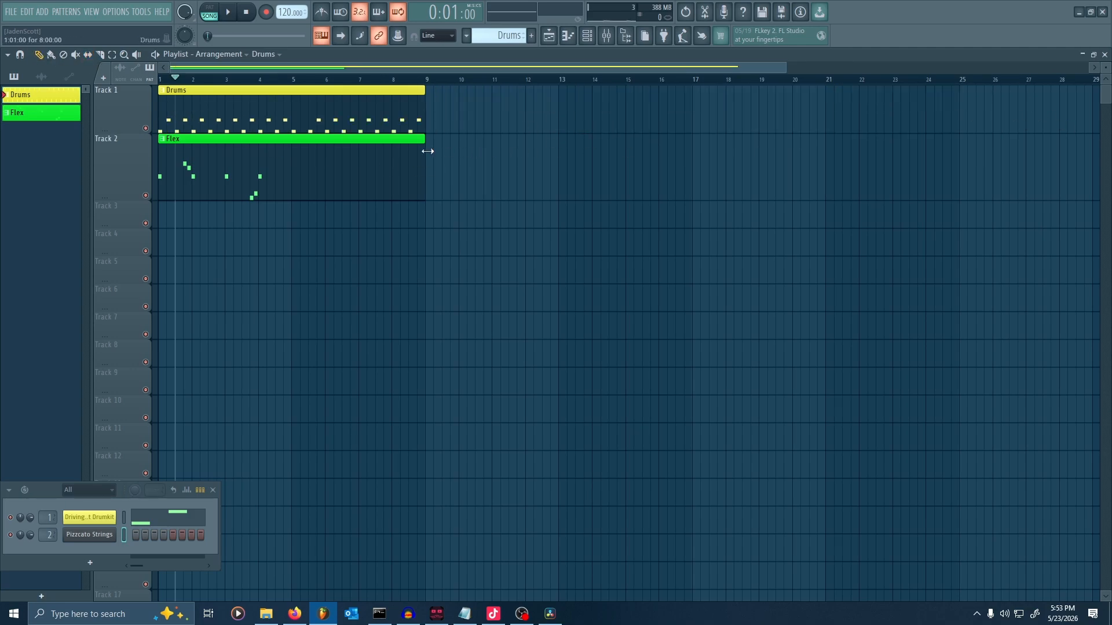
Slice the Drums clip on Track 1 at bars 5 and 3 with the Slice tool.
{"action": "left_click", "coordinate": [105, 57]}
{"action": "left_click_drag", "start_coordinate": [295, 135], "coordinate": [296, 135]}
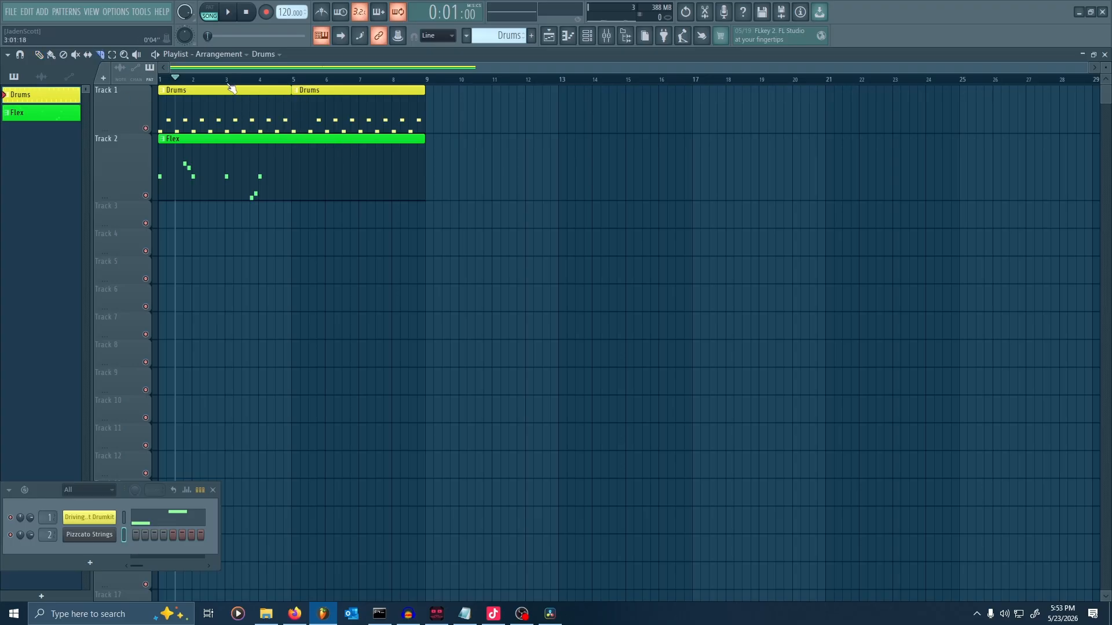
{"action": "left_click_drag", "start_coordinate": [231, 92], "coordinate": [222, 126]}
Delete the middle Drums slice between bars 3 and 5, and undo the deletion.
{"action": "left_click", "coordinate": [44, 55]}
{"action": "right_click", "coordinate": [245, 103]}
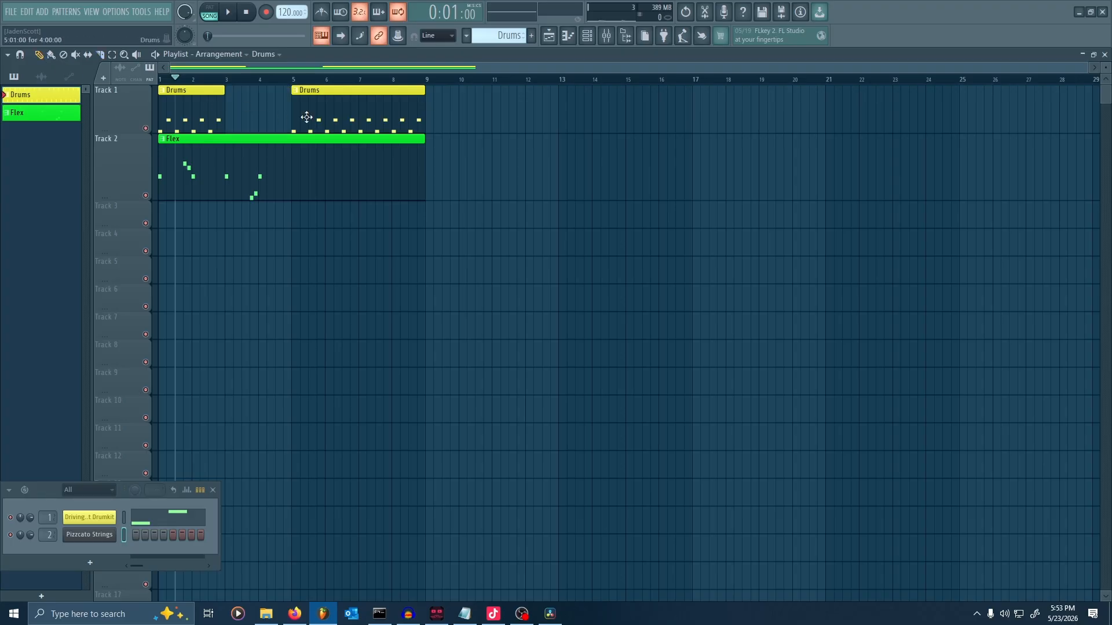
{"action": "key", "text": "ctrl+z"}
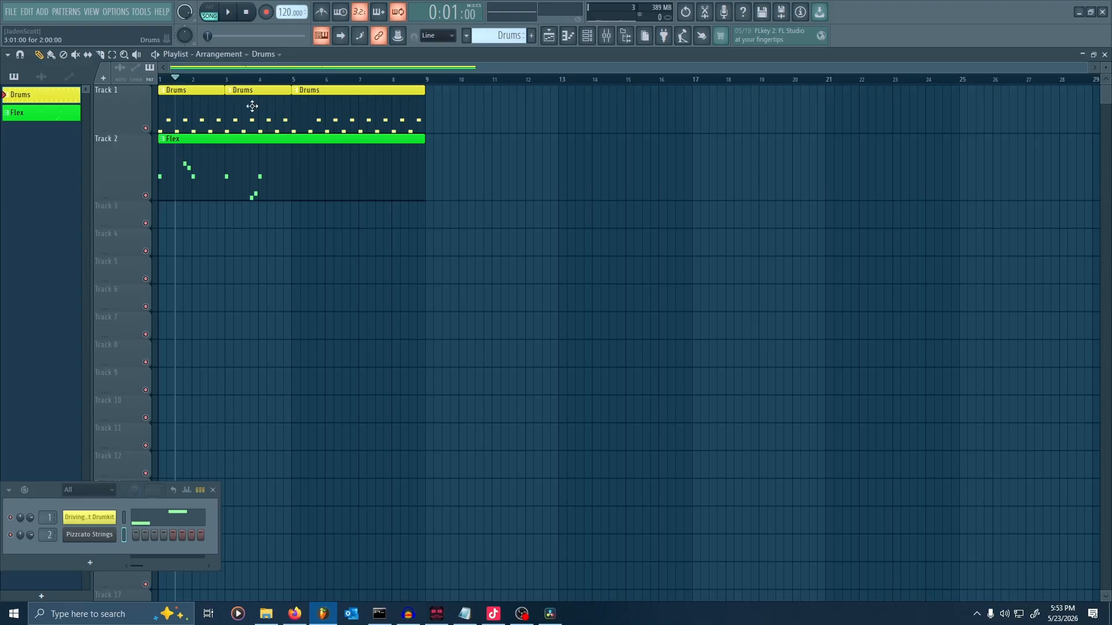
Move the middle Drums slice out to bar 12, try lengthening it past bar 21, undo that, and return it to bar 3.
{"action": "left_click_drag", "start_coordinate": [252, 106], "coordinate": [841, 108]}
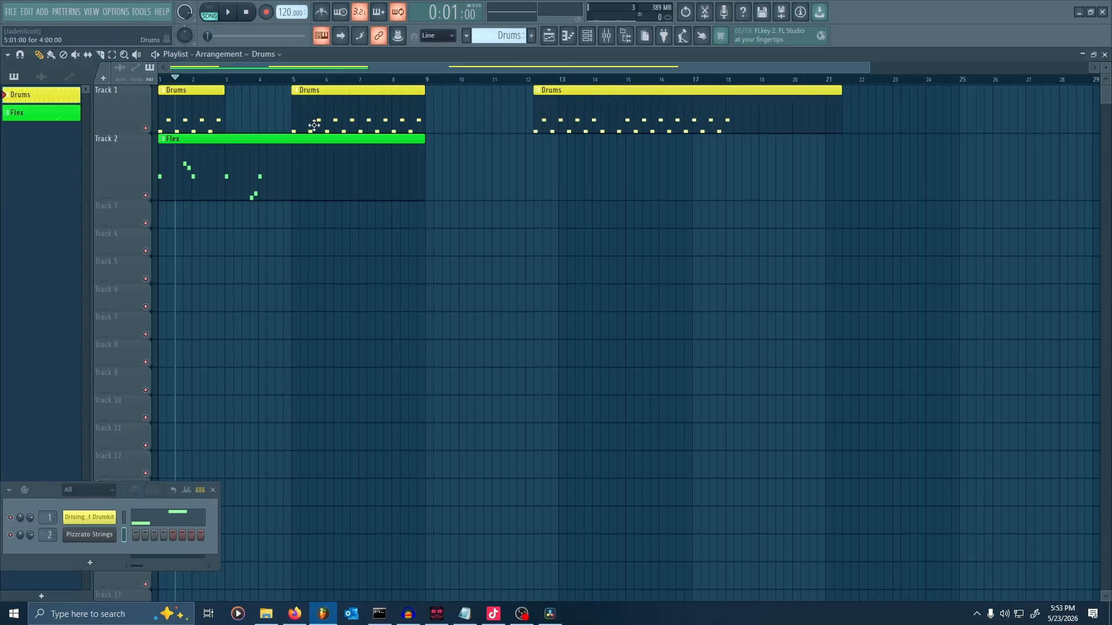
{"action": "key", "text": "ctrl+z"}
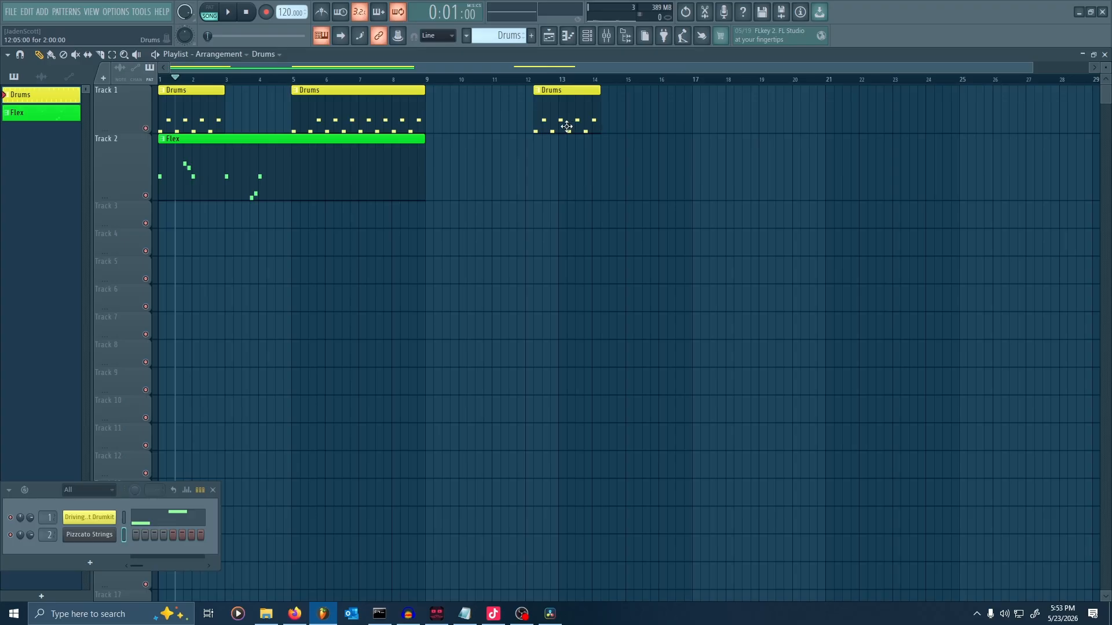
{"action": "left_click_drag", "start_coordinate": [567, 126], "coordinate": [258, 127]}
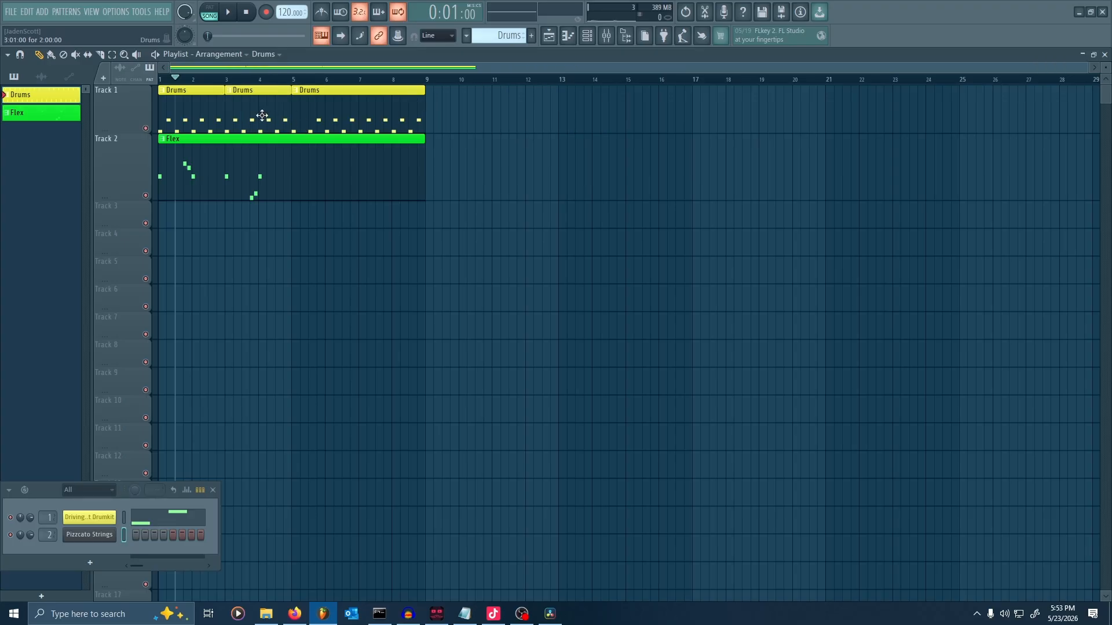
Move the Drums slice at bar 3 to bar 12 on Track 1 and look at its pattern clip options.
{"action": "left_click_drag", "start_coordinate": [262, 115], "coordinate": [592, 125]}
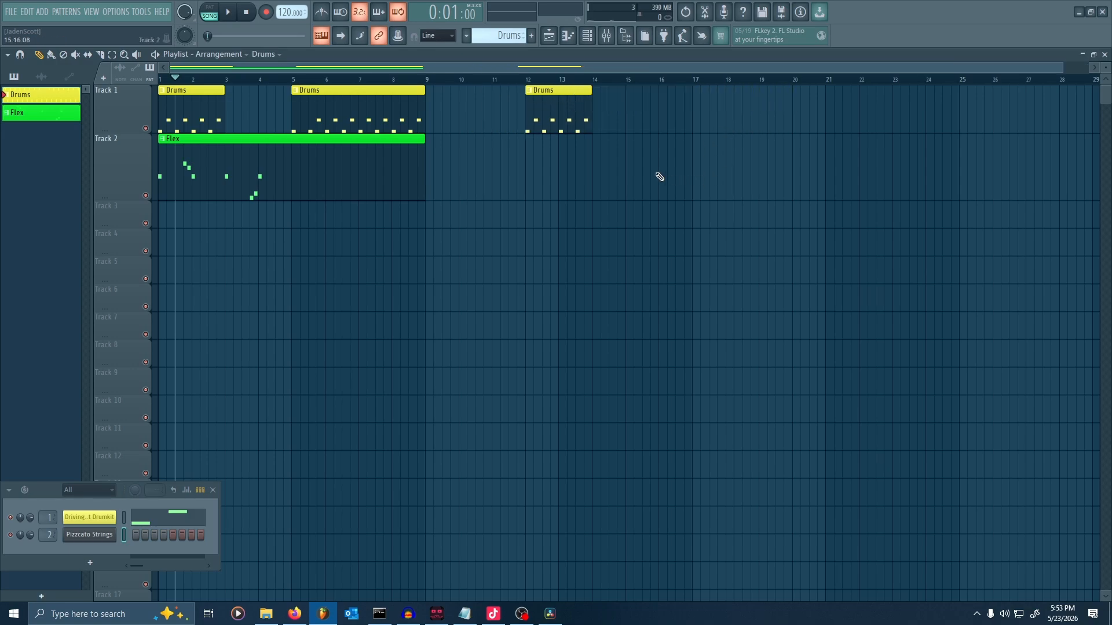
{"action": "right_click", "coordinate": [533, 92]}
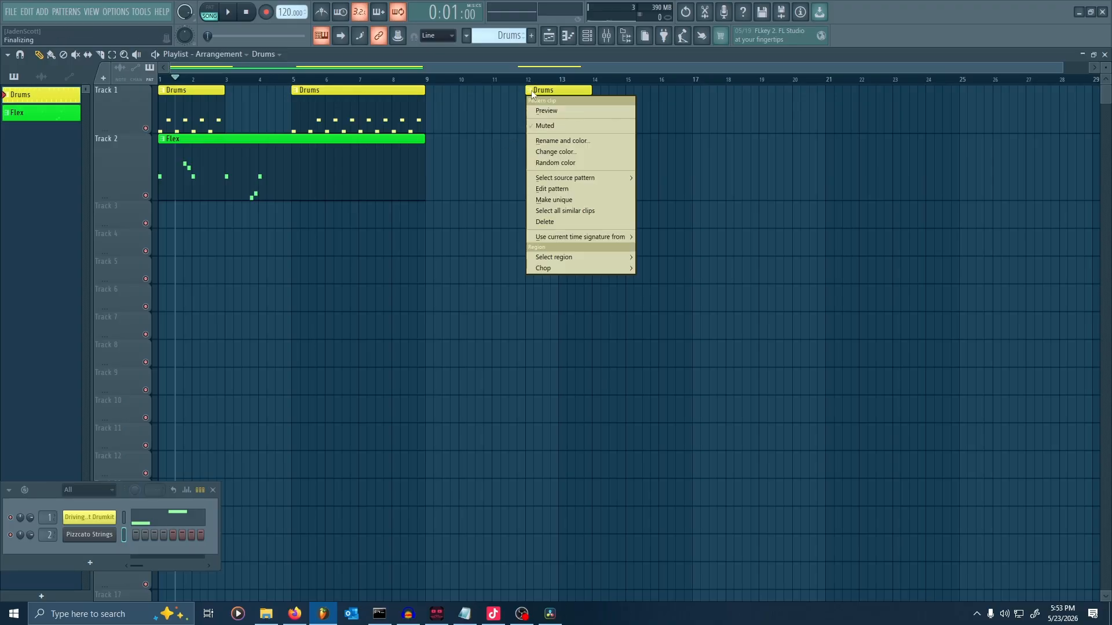
{"action": "left_click", "coordinate": [532, 92]}
{"action": "scroll", "coordinate": [536, 95], "scroll_direction": "up", "scroll_amount": 5}
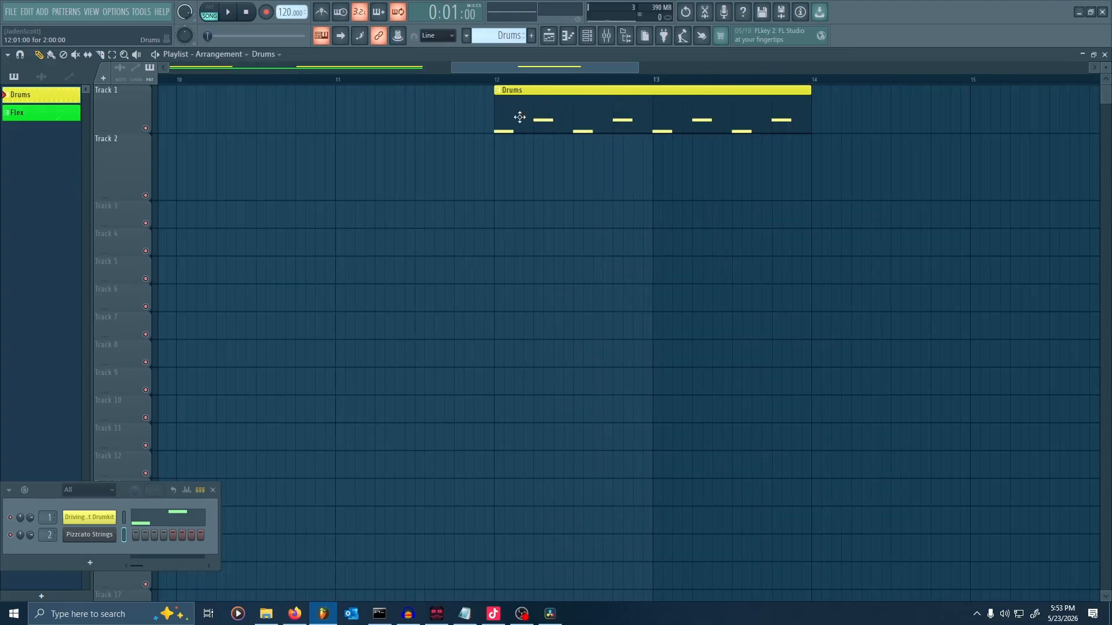
{"action": "scroll", "coordinate": [503, 179], "scroll_direction": "up", "scroll_amount": 5}
{"action": "scroll", "coordinate": [556, 265], "scroll_direction": "up", "scroll_amount": 2}
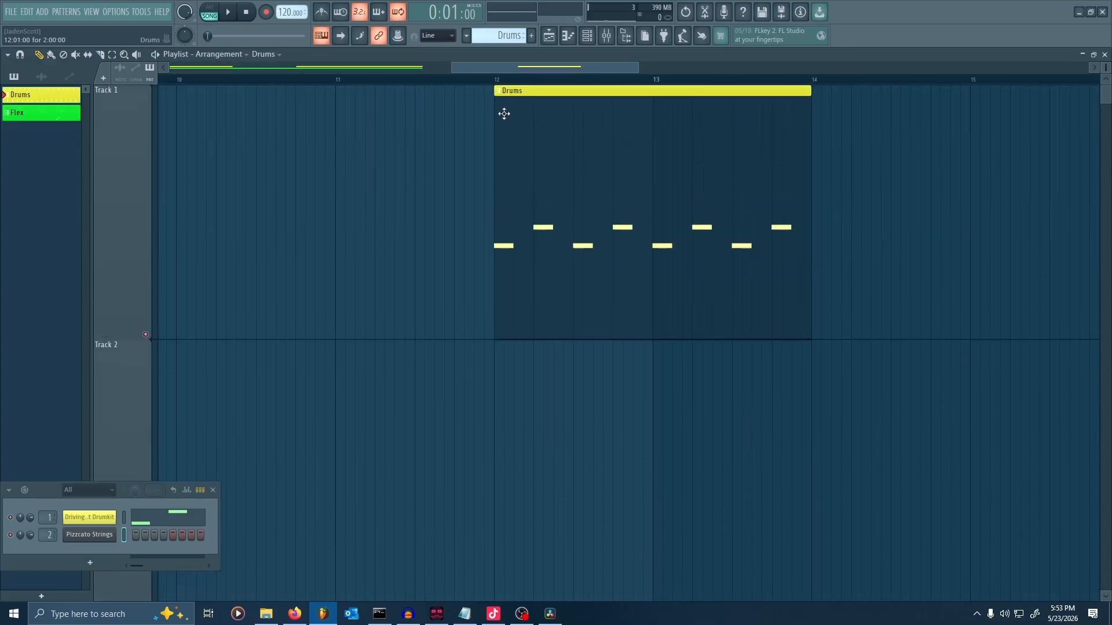
Make the Drums clip at bar 12 on Track 1 unique as its own pattern.
{"action": "scroll", "coordinate": [502, 104], "scroll_direction": "down", "scroll_amount": 5}
{"action": "scroll", "coordinate": [484, 173], "scroll_direction": "down", "scroll_amount": 5}
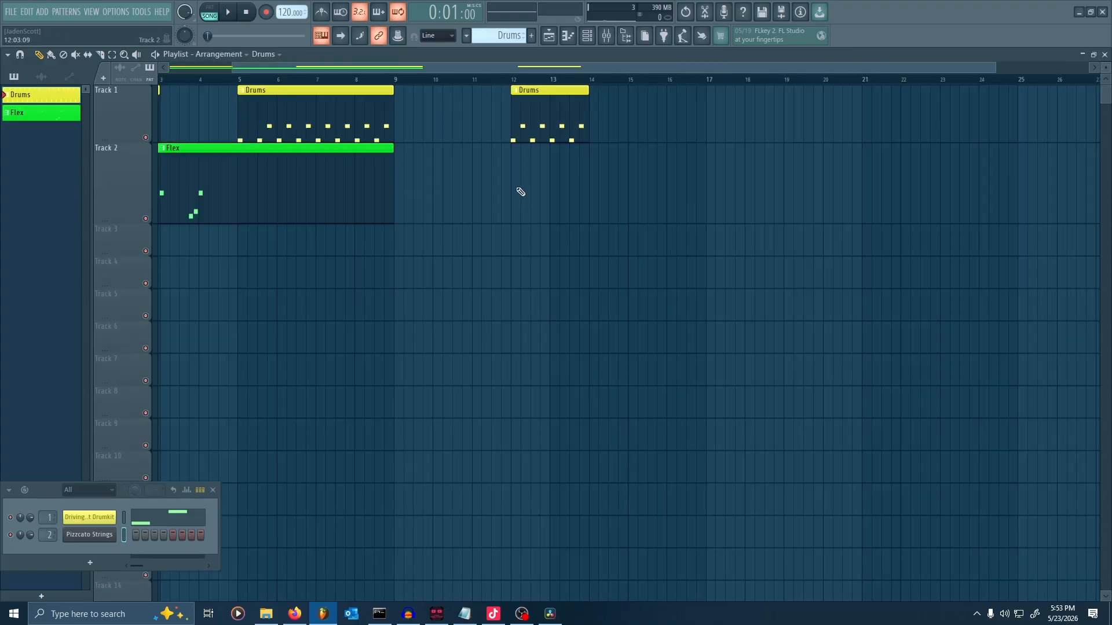
{"action": "scroll", "coordinate": [505, 171], "scroll_direction": "down", "scroll_amount": 3}
{"action": "scroll", "coordinate": [509, 139], "scroll_direction": "up", "scroll_amount": 4}
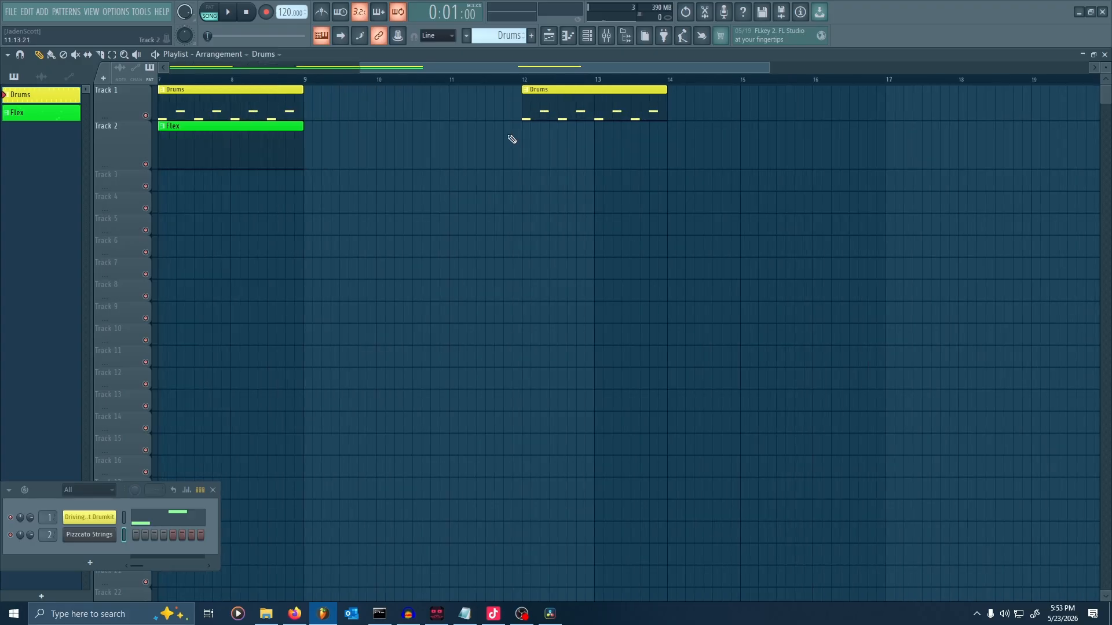
{"action": "scroll", "coordinate": [521, 162], "scroll_direction": "up", "scroll_amount": 3}
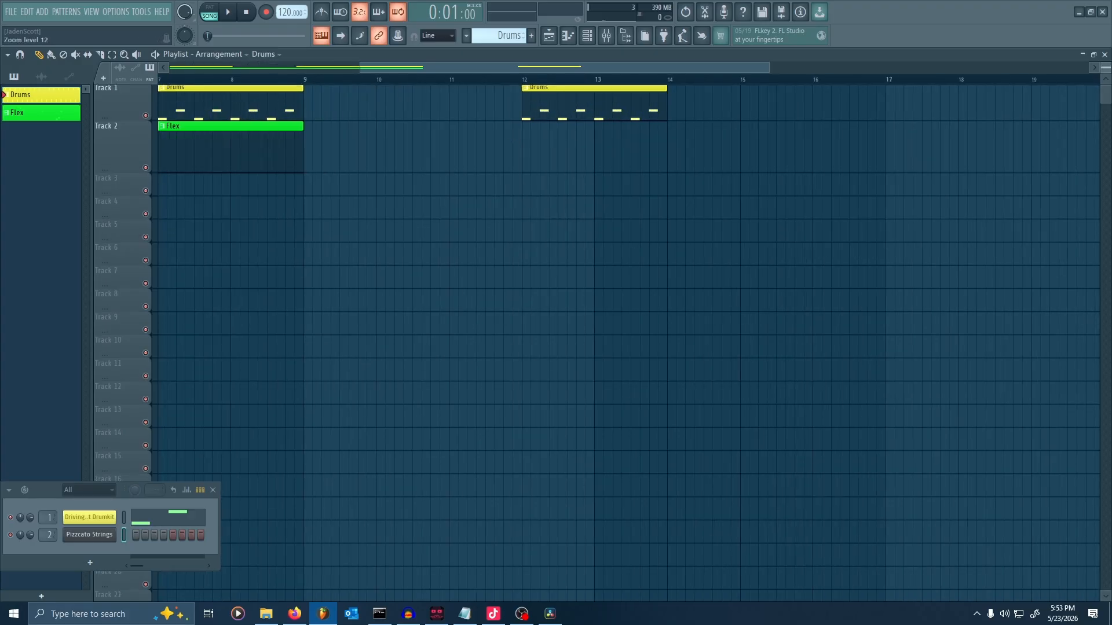
{"action": "right_click", "coordinate": [531, 96]}
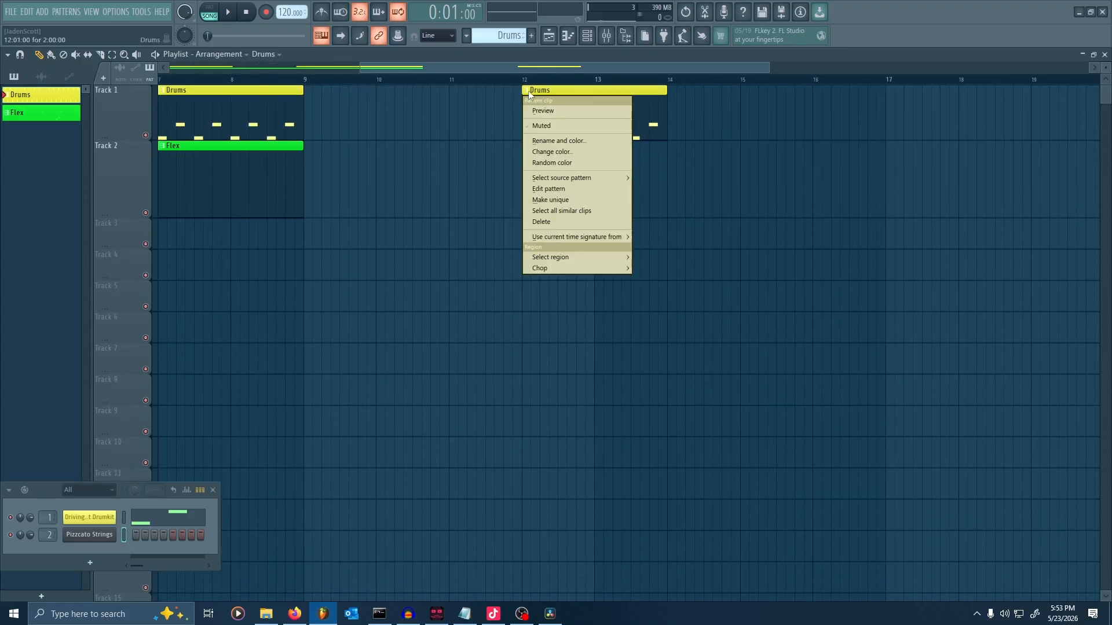
{"action": "left_click", "coordinate": [576, 200]}
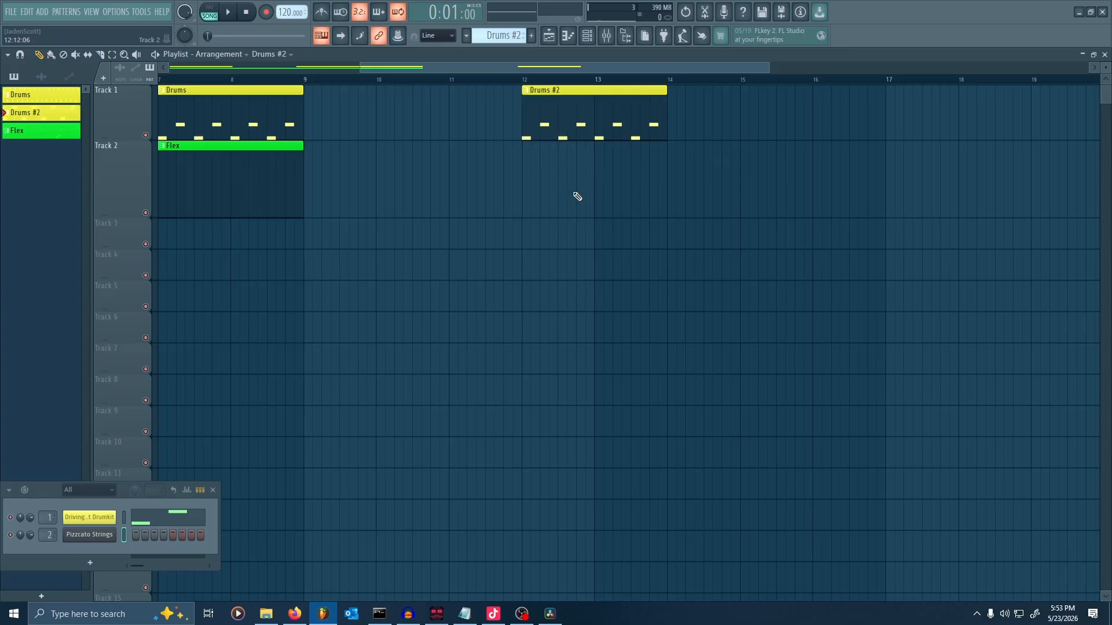
Rename the unique pattern clip at bar 12 as "Drum edit".
{"action": "left_click", "coordinate": [528, 93]}
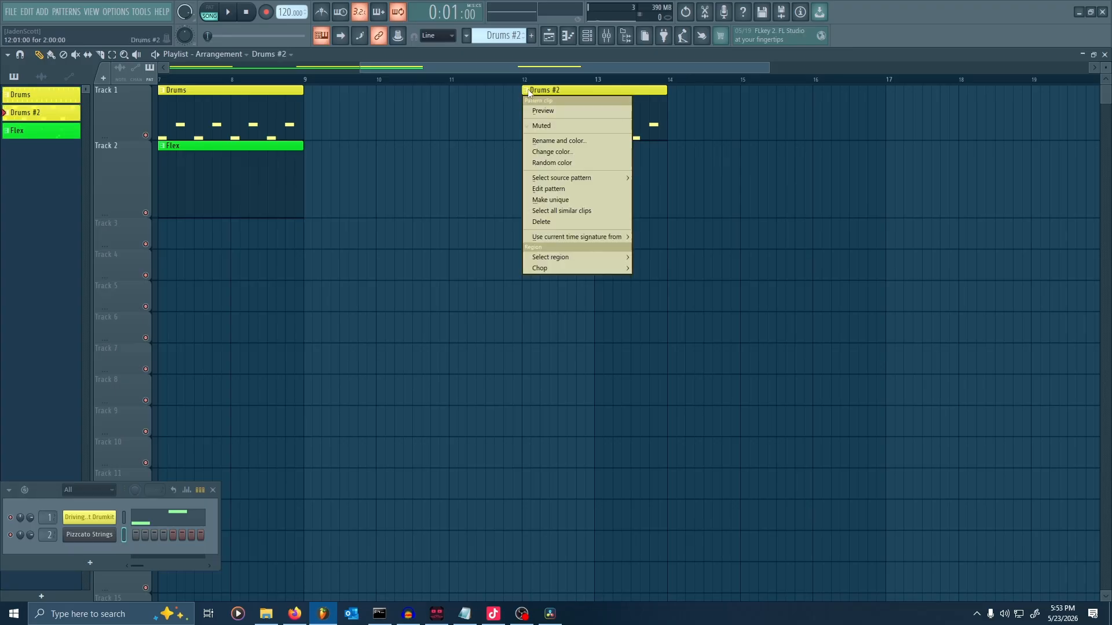
{"action": "left_click", "coordinate": [567, 139]}
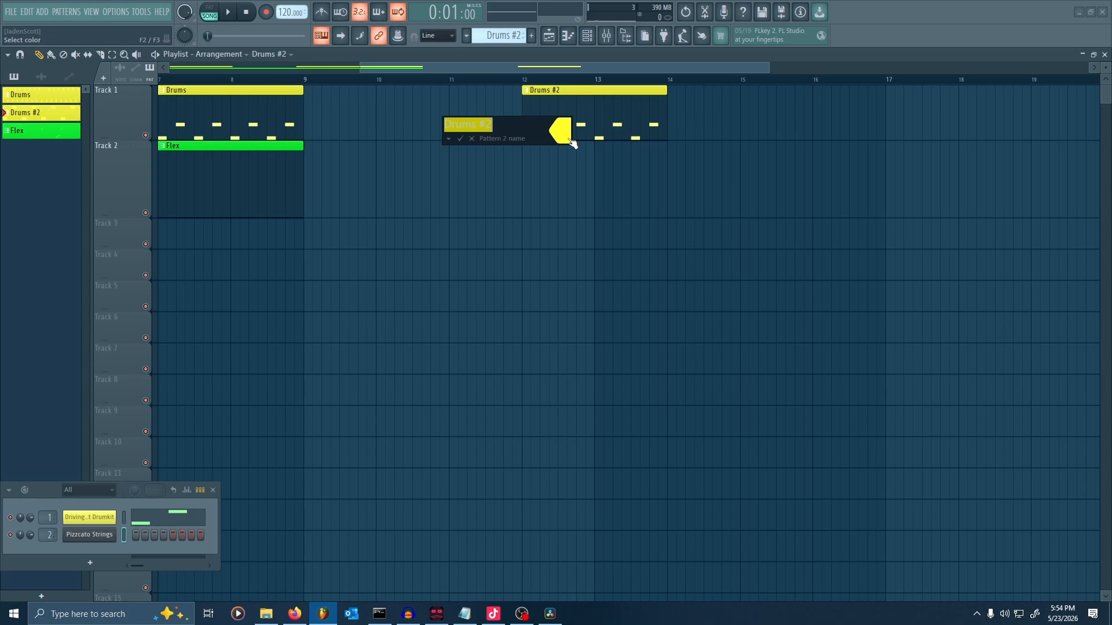
{"action": "type", "text": "D"}
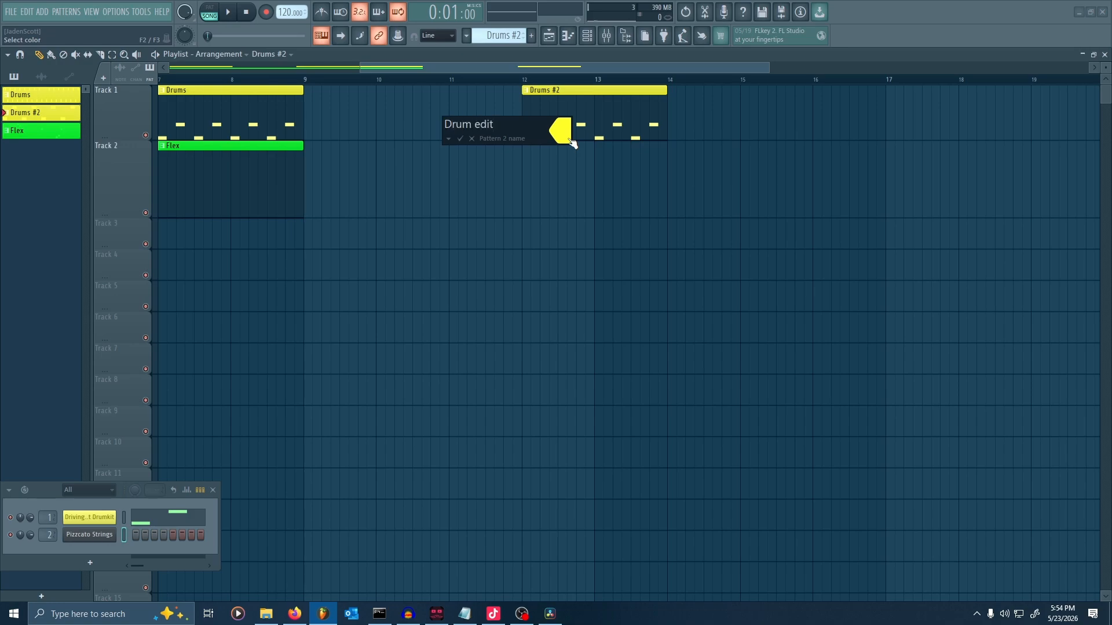
{"action": "type", "text": "rum edit"}
{"action": "key", "text": "Return"}
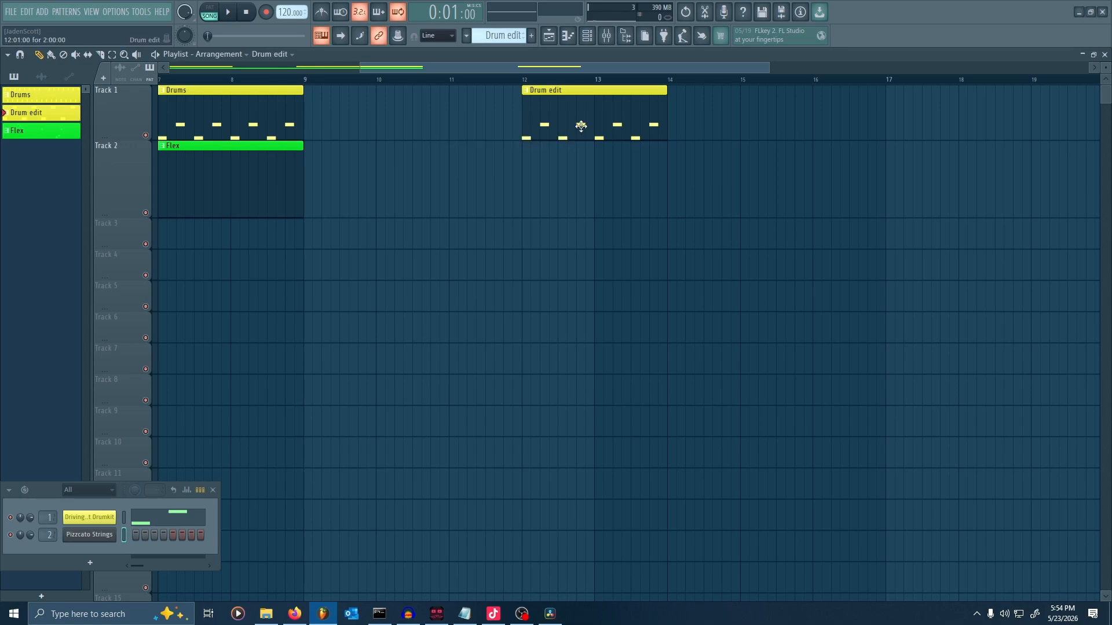
Place a Drums clip on Track 3, erase the first run of Snare 2 notes in its piano roll, and undo the erasure.
{"action": "scroll", "coordinate": [752, 181], "scroll_direction": "down", "scroll_amount": 4}
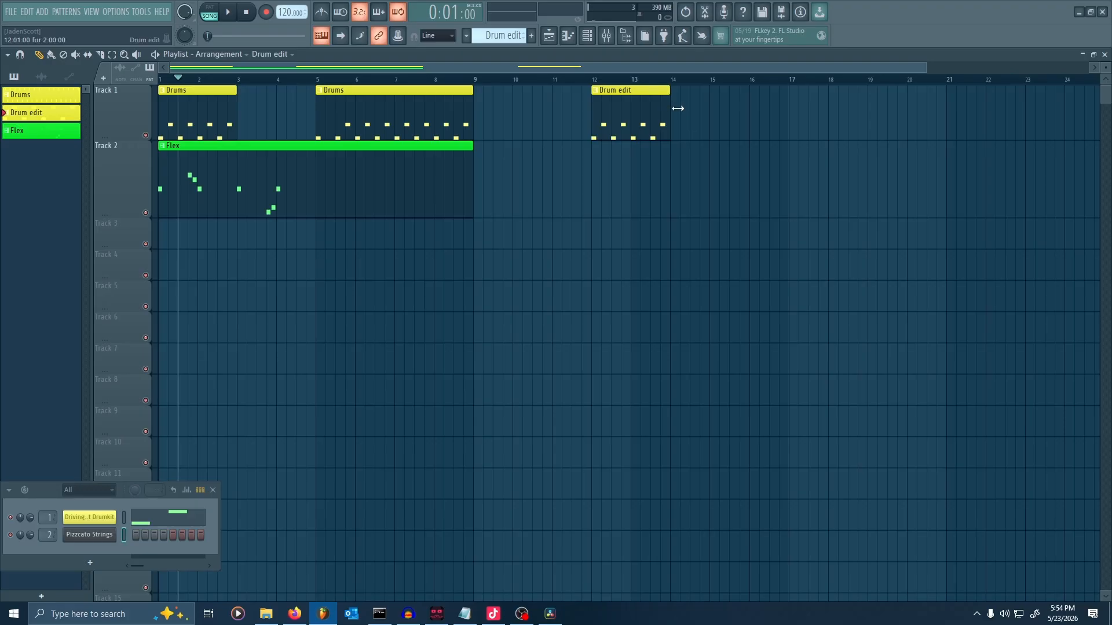
{"action": "left_click_drag", "start_coordinate": [678, 109], "coordinate": [670, 144]}
{"action": "left_click_drag", "start_coordinate": [236, 114], "coordinate": [285, 117]}
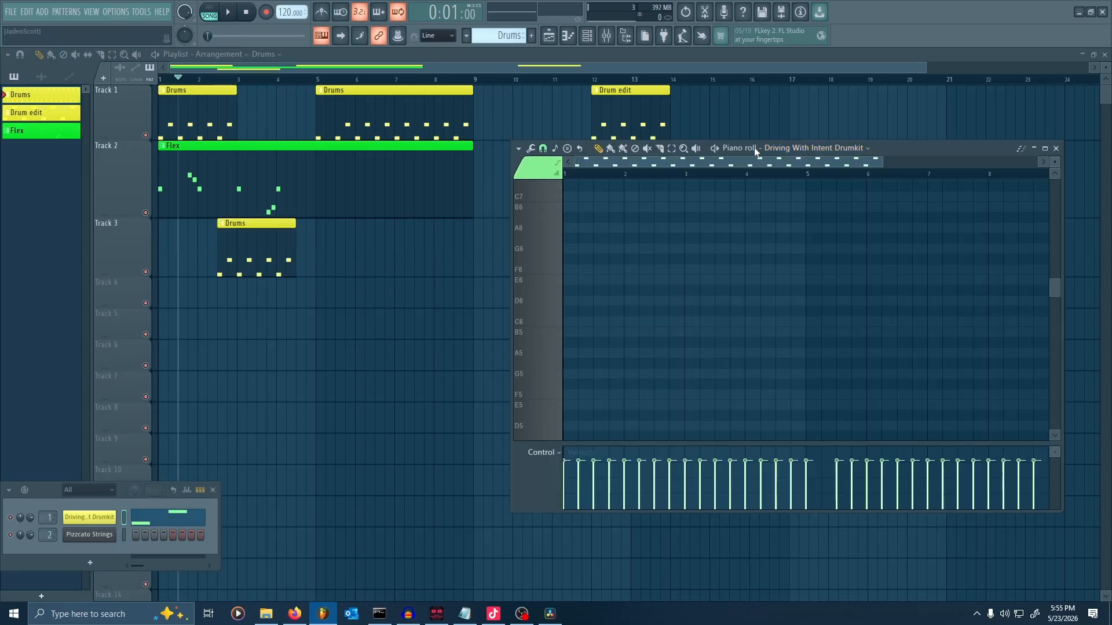
{"action": "left_click", "coordinate": [810, 147]}
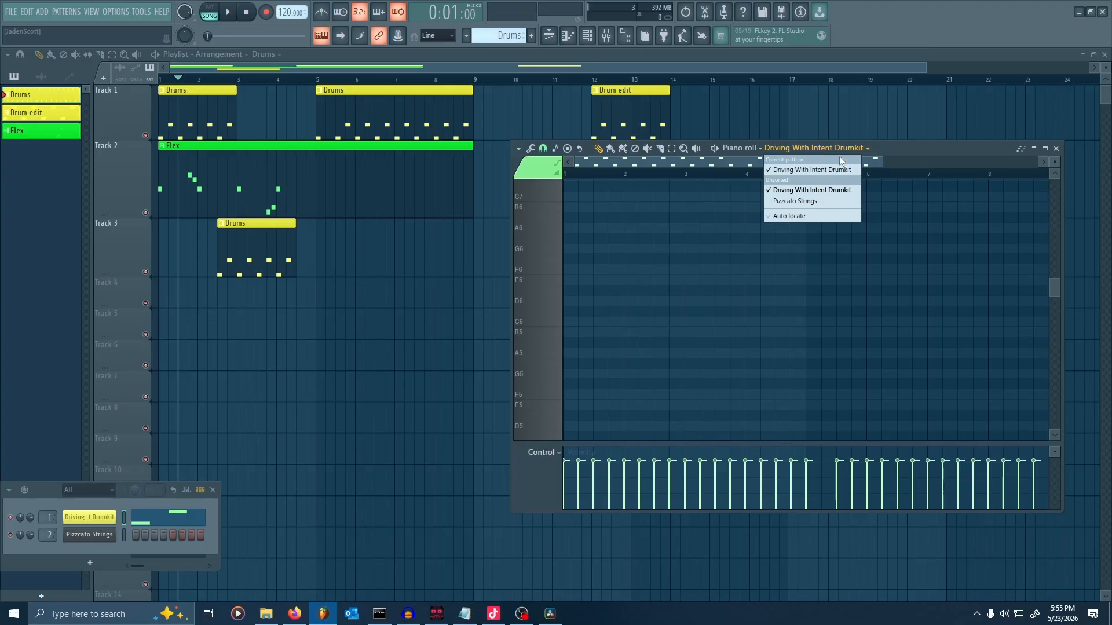
{"action": "left_click", "coordinate": [835, 150]}
{"action": "scroll", "coordinate": [796, 265], "scroll_direction": "down", "scroll_amount": 10}
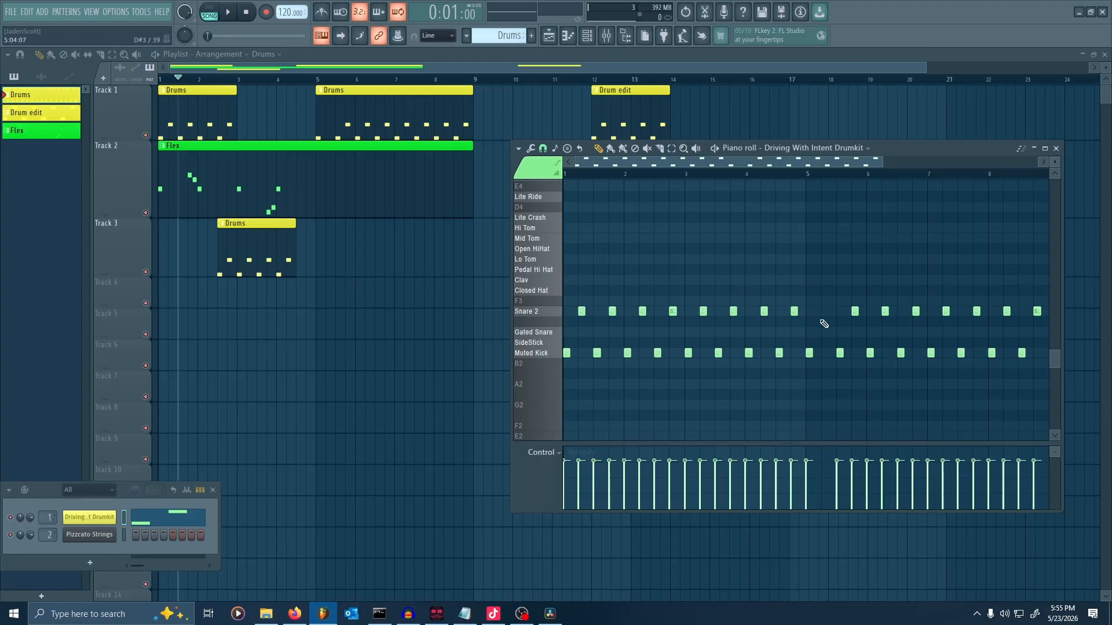
{"action": "mouse_move", "coordinate": [805, 314]}
{"action": "left_mouse_down"}
{"action": "mouse_move", "coordinate": [578, 318]}
{"action": "mouse_move", "coordinate": [771, 316]}
{"action": "left_mouse_up"}
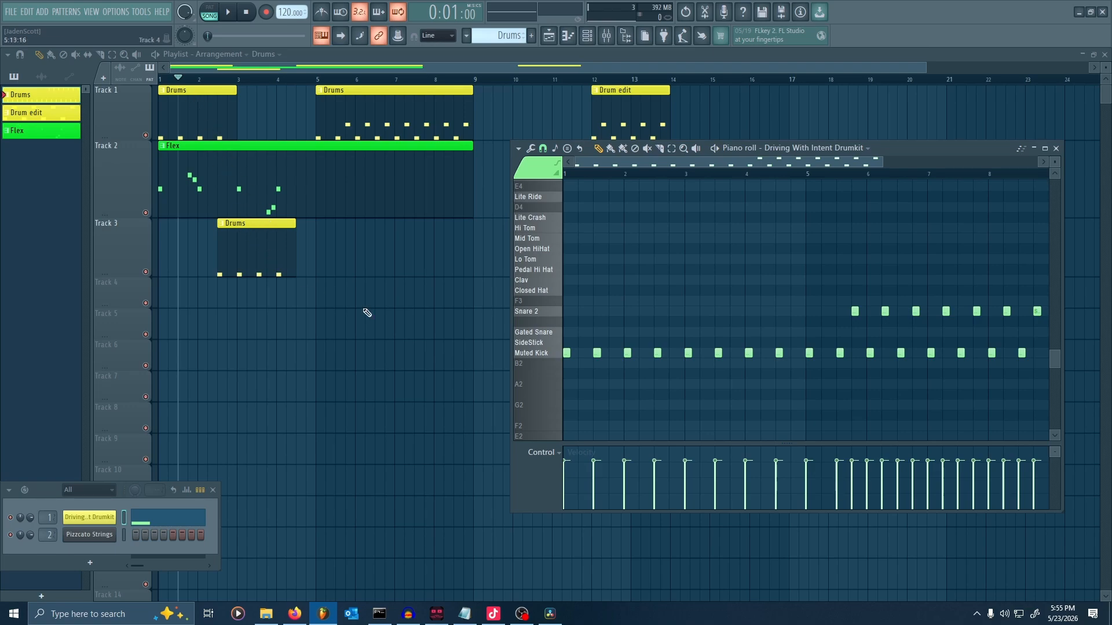
{"action": "key", "text": "ctrl+z"}
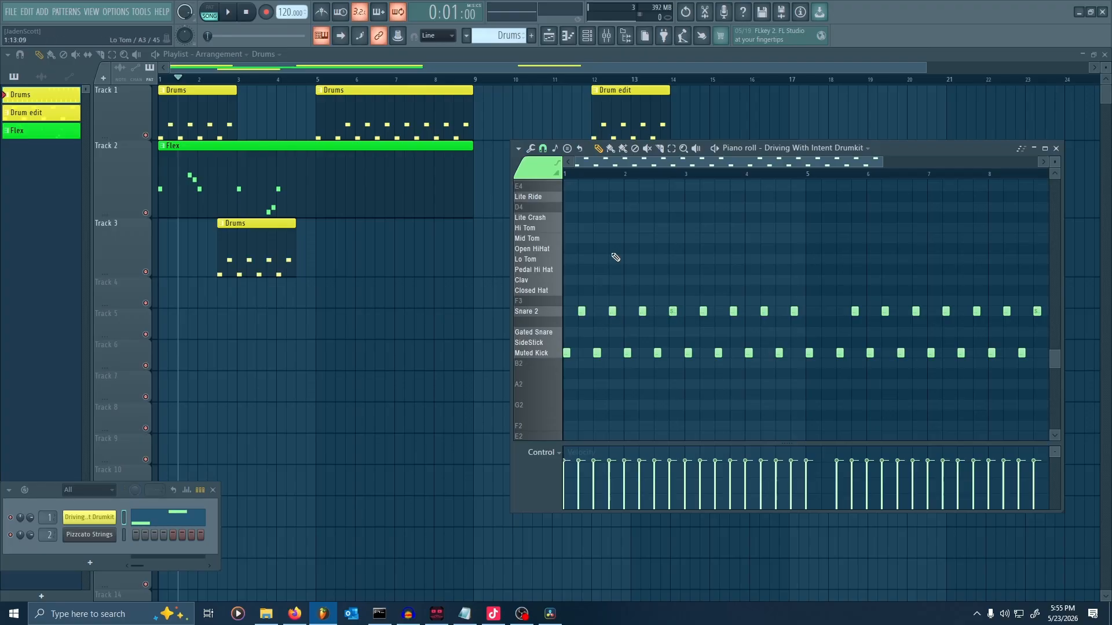
Place four more copies of the Drums clip along Track 3, beginning at bar 5.
{"action": "left_click", "coordinate": [249, 227]}
{"action": "left_click", "coordinate": [318, 240]}
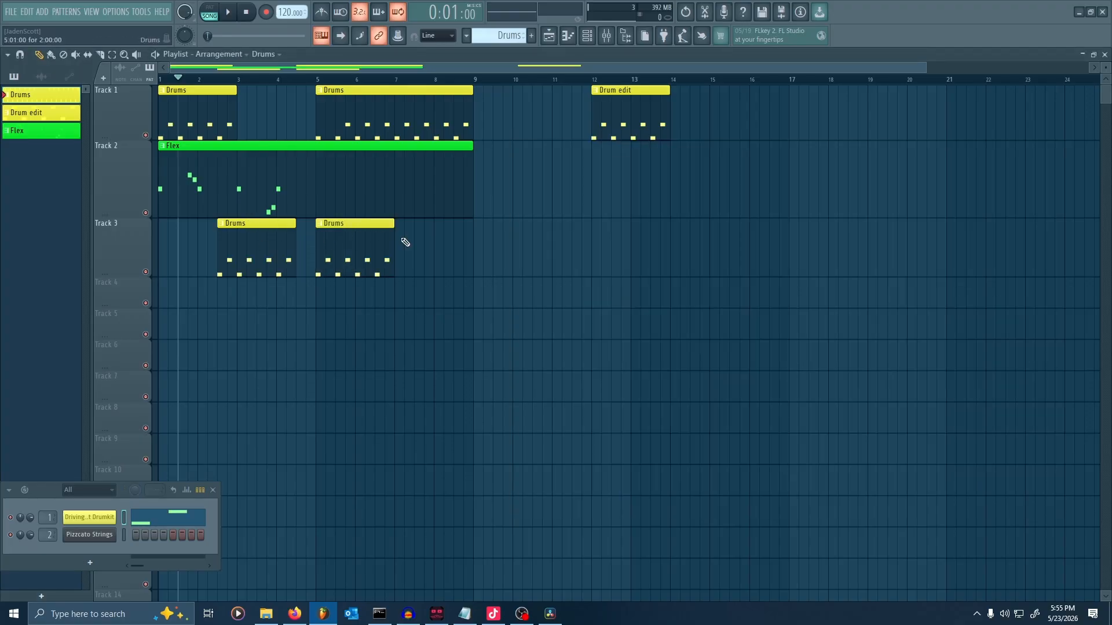
{"action": "left_click", "coordinate": [425, 239]}
{"action": "left_click", "coordinate": [544, 243]}
{"action": "left_click", "coordinate": [683, 249]}
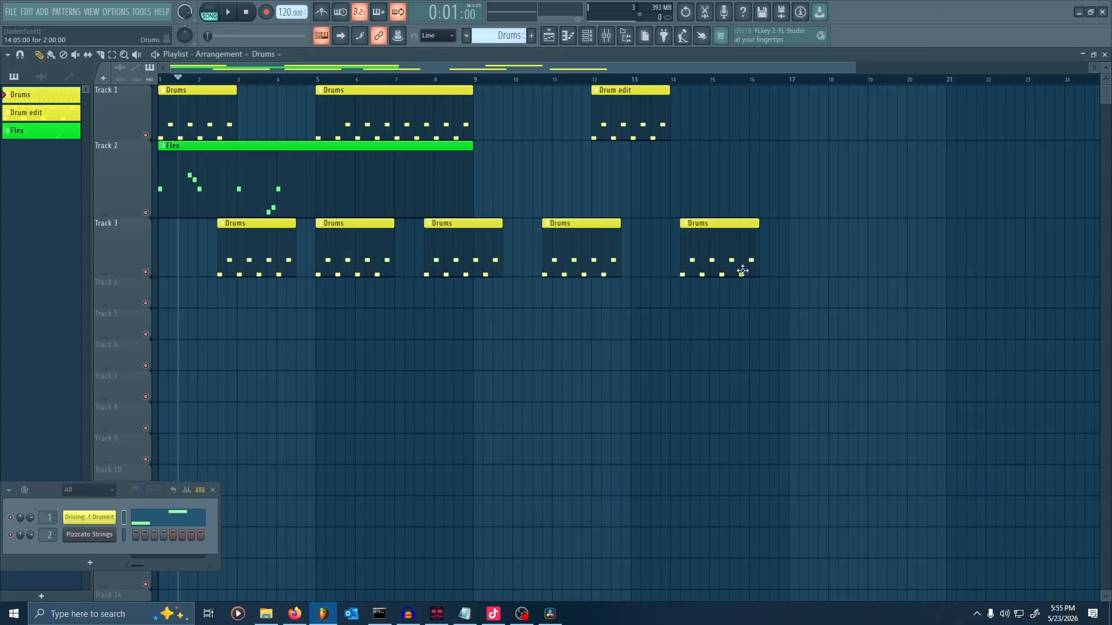
Delete all the Drums clips from Track 3.
{"action": "right_click", "coordinate": [718, 246]}
{"action": "right_click", "coordinate": [579, 248]}
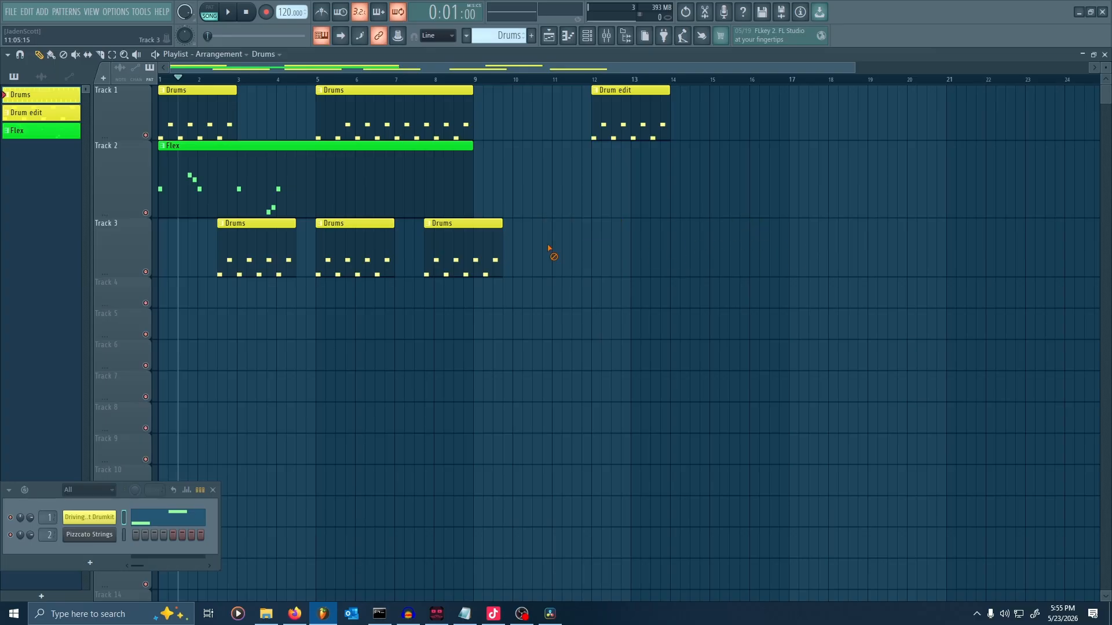
{"action": "right_click", "coordinate": [463, 247]}
{"action": "right_click", "coordinate": [355, 248]}
{"action": "right_click", "coordinate": [256, 248]}
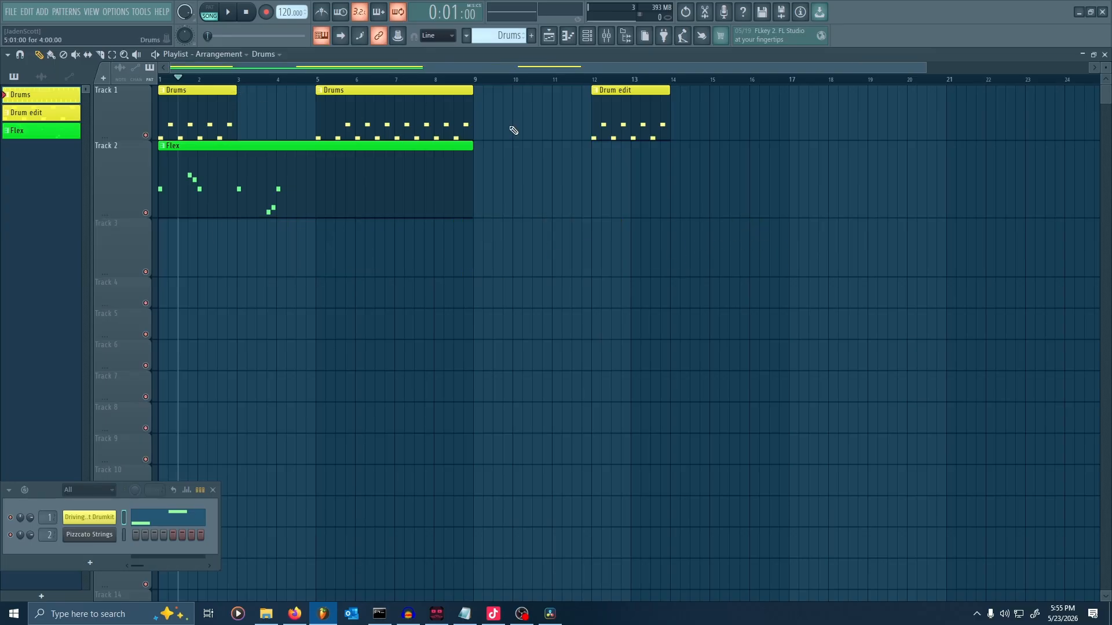
Move the Drum edit clip from bar 12 to bar 3 on Track 1 and recolor its pattern a darker orange.
{"action": "left_click_drag", "start_coordinate": [625, 97], "coordinate": [295, 134]}
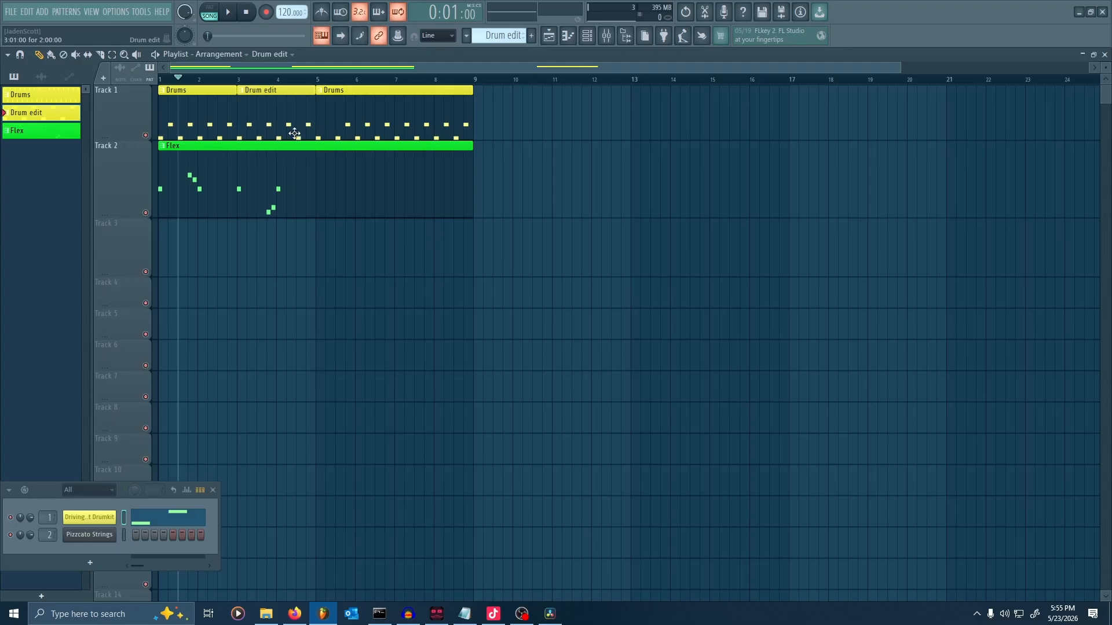
{"action": "left_click", "coordinate": [244, 93]}
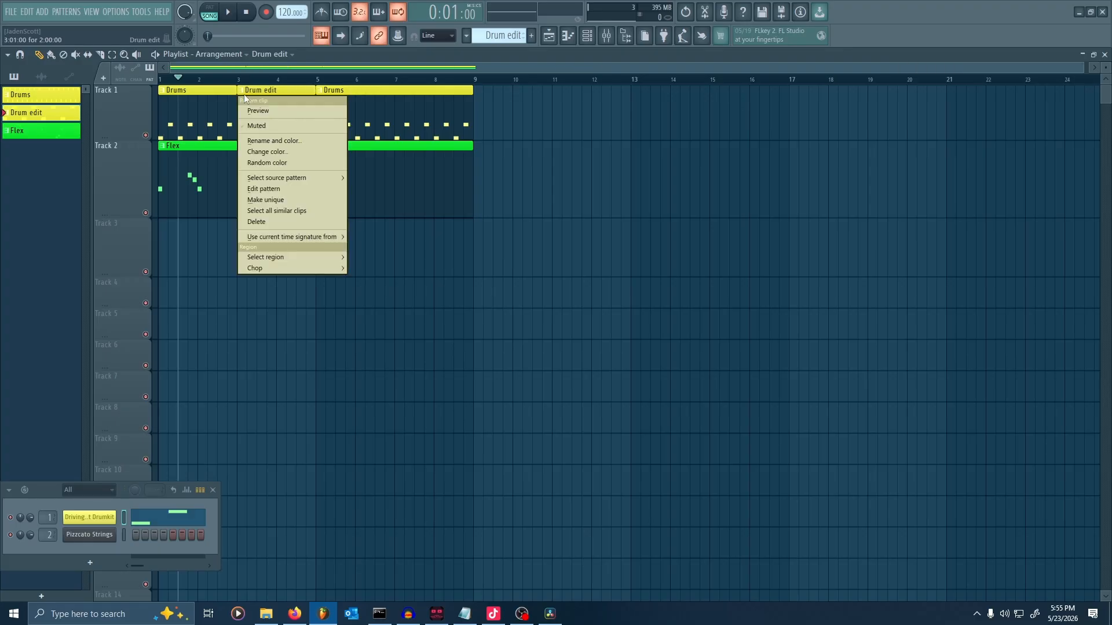
{"action": "left_click", "coordinate": [297, 139]}
{"action": "left_click", "coordinate": [301, 142]}
{"action": "left_click", "coordinate": [342, 174]}
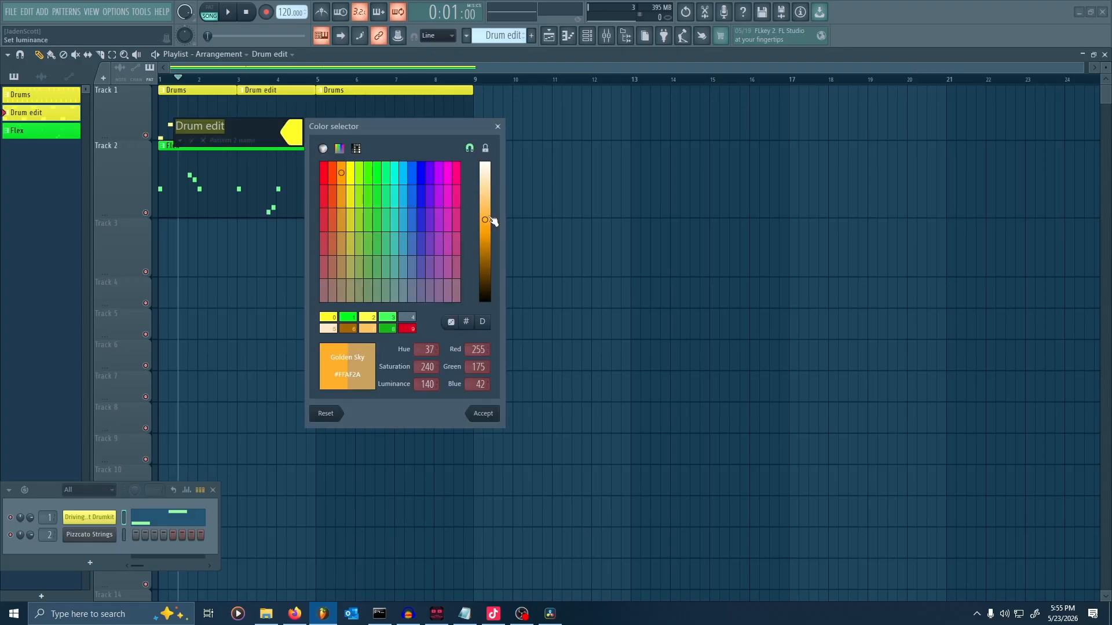
{"action": "left_click_drag", "start_coordinate": [488, 219], "coordinate": [485, 238]}
{"action": "key", "text": "Return"}
{"action": "key", "text": "Return"}
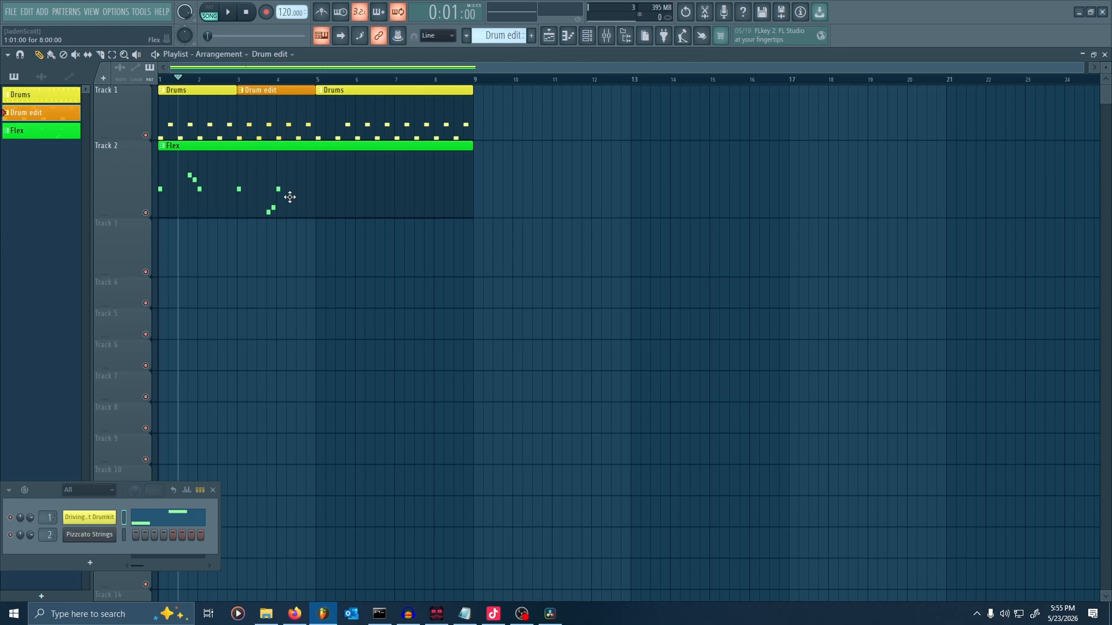
Open the Drum edit clip in the piano roll and add a Lo Tom note aligned with the last Muted Kick of bar 2.
{"action": "double_click", "coordinate": [255, 106]}
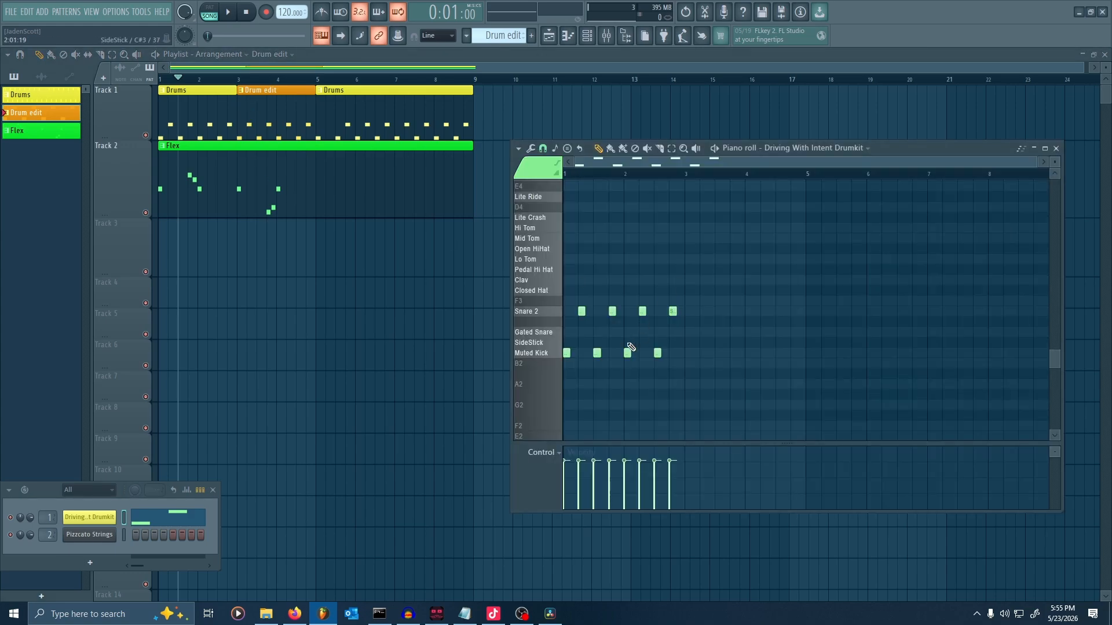
{"action": "scroll", "coordinate": [816, 333], "scroll_direction": "down", "scroll_amount": 1}
{"action": "scroll", "coordinate": [638, 340], "scroll_direction": "up", "scroll_amount": 3}
{"action": "scroll", "coordinate": [773, 326], "scroll_direction": "down", "scroll_amount": 1}
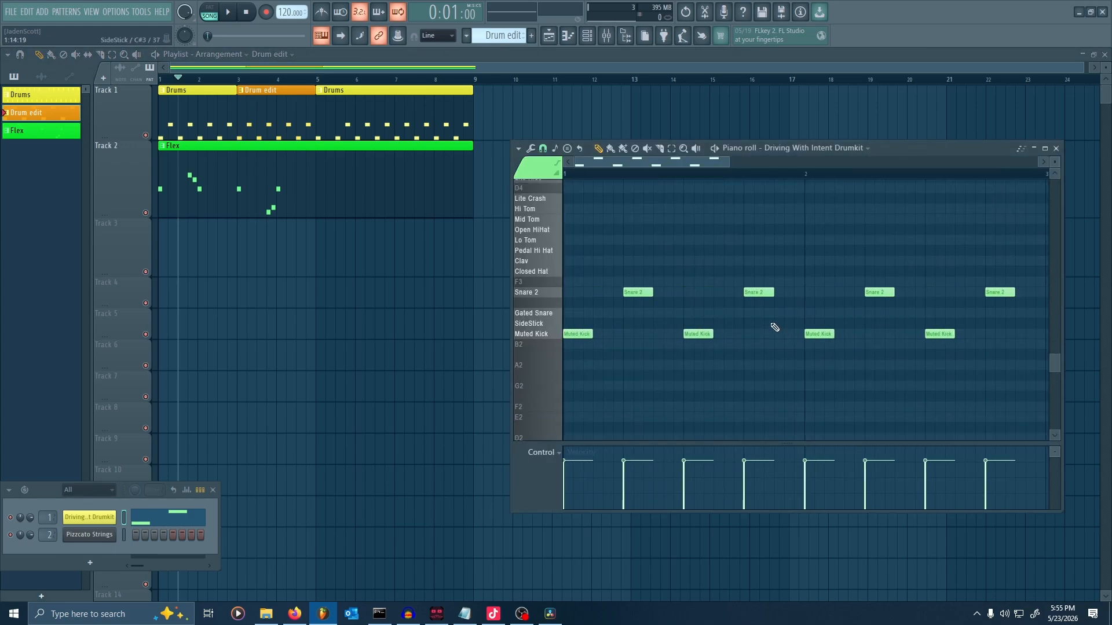
{"action": "scroll", "coordinate": [690, 336], "scroll_direction": "up", "scroll_amount": 1}
{"action": "scroll", "coordinate": [672, 319], "scroll_direction": "up", "scroll_amount": 1}
{"action": "scroll", "coordinate": [677, 316], "scroll_direction": "right", "scroll_amount": 3}
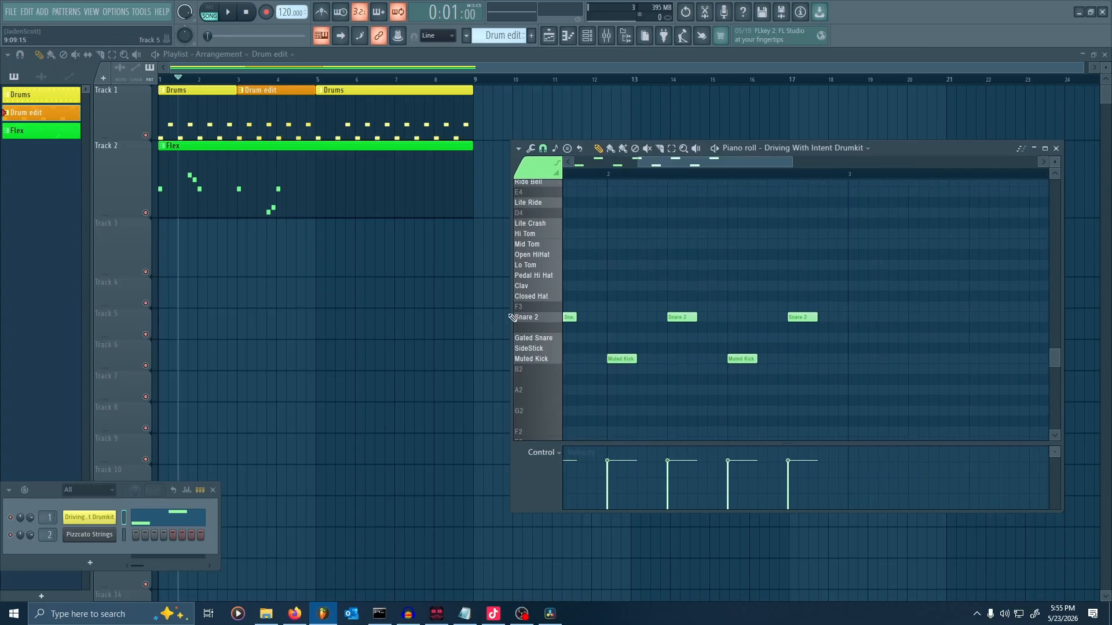
{"action": "left_click", "coordinate": [699, 271]}
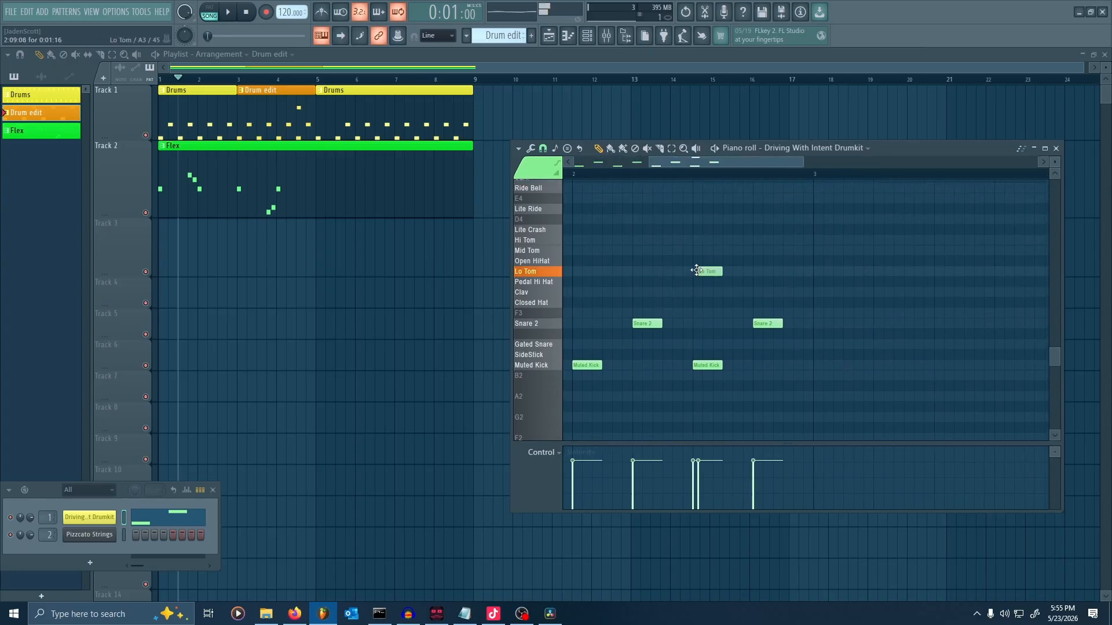
{"action": "scroll", "coordinate": [713, 300], "scroll_direction": "up", "scroll_amount": 1}
{"action": "scroll", "coordinate": [710, 296], "scroll_direction": "up", "scroll_amount": 3}
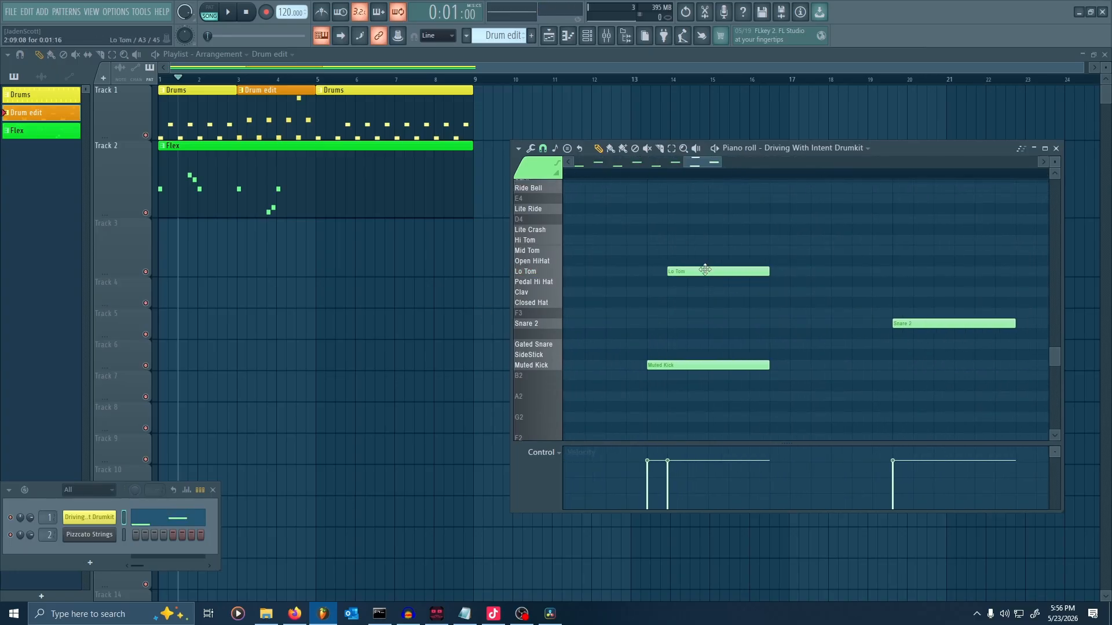
{"action": "left_click_drag", "start_coordinate": [705, 270], "coordinate": [692, 269]}
Add a second Lo Tom note after the first, leaving a small gap between them.
{"action": "left_click", "coordinate": [753, 272]}
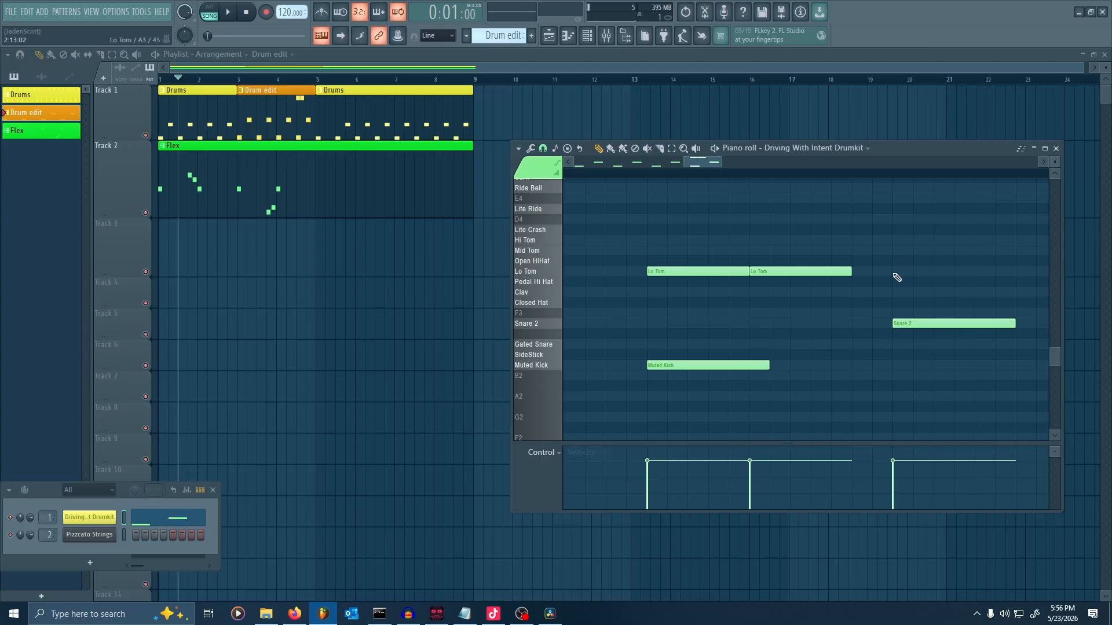
{"action": "scroll", "coordinate": [811, 271], "scroll_direction": "down", "scroll_amount": 2}
{"action": "left_click_drag", "start_coordinate": [804, 271], "coordinate": [814, 271]}
Add three short, evenly spaced Mid Tom notes at the end of bar 2, the first aligned with the last Snare 2.
{"action": "left_click_drag", "start_coordinate": [874, 316], "coordinate": [717, 329]}
{"action": "left_click", "coordinate": [695, 265]}
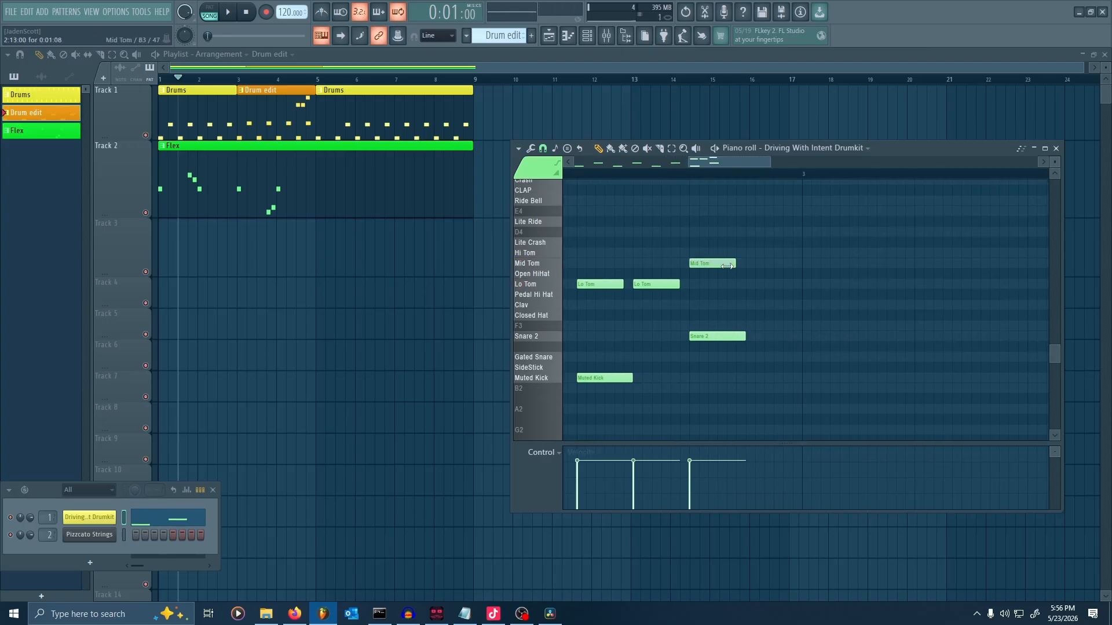
{"action": "left_click", "coordinate": [733, 264]}
{"action": "left_click", "coordinate": [770, 264]}
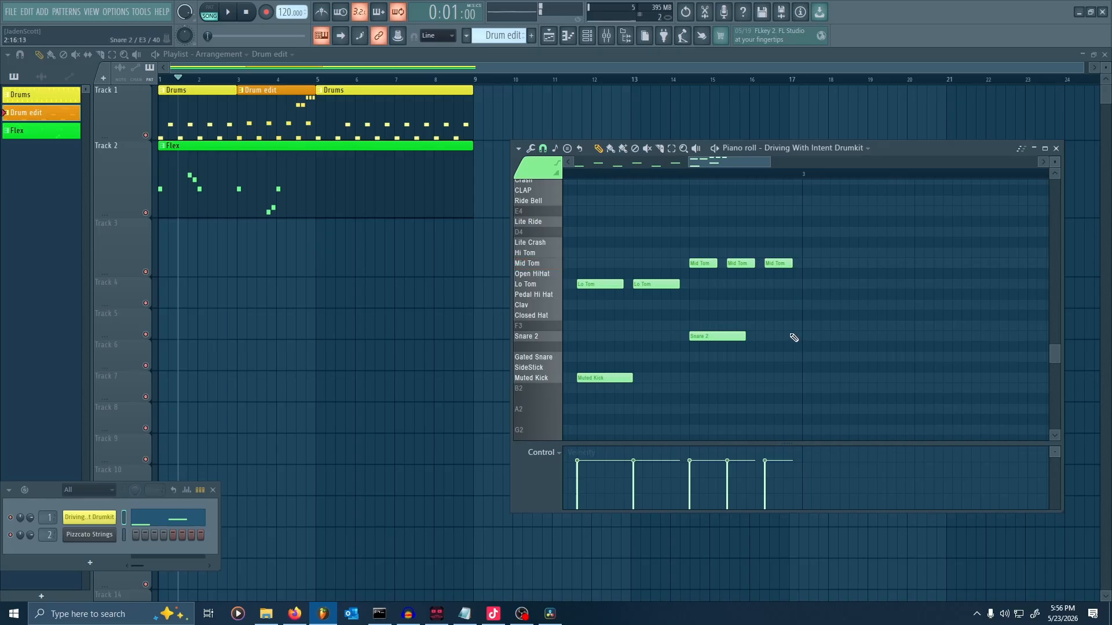
Delete the last Snare 2 and last Muted Kick notes beneath the new toms.
{"action": "scroll", "coordinate": [782, 334], "scroll_direction": "down", "scroll_amount": 2}
{"action": "right_click", "coordinate": [745, 336]}
{"action": "right_click", "coordinate": [684, 379]}
{"action": "scroll", "coordinate": [770, 367], "scroll_direction": "down", "scroll_amount": 2}
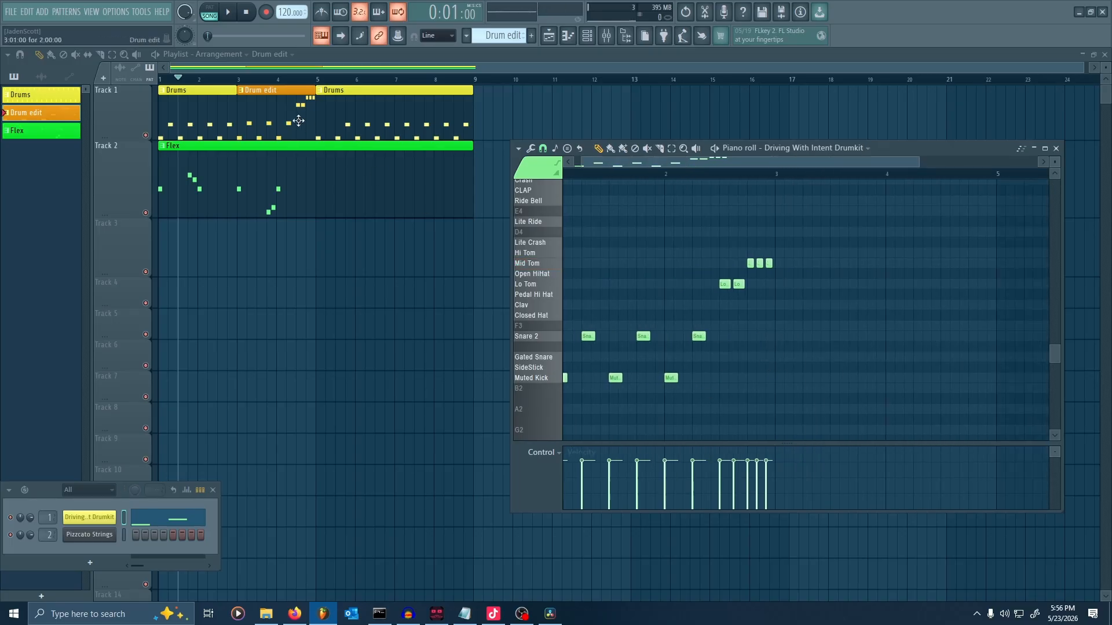
Play the arrangement through the Drum edit fill, close the piano roll, and stop playback.
{"action": "key", "text": "space"}
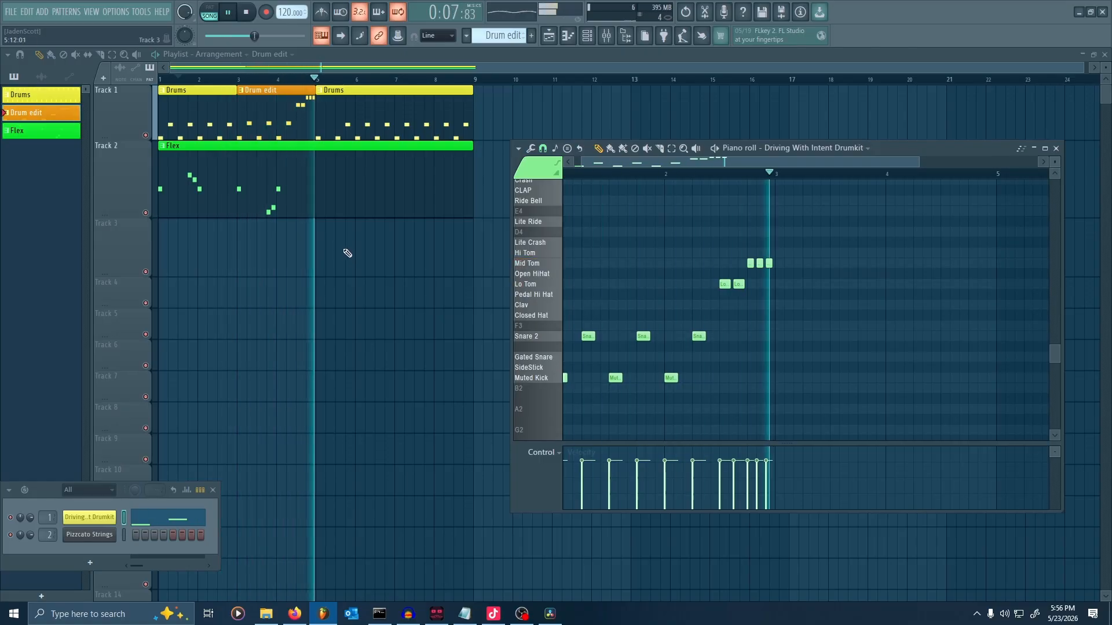
{"action": "left_click", "coordinate": [1055, 149]}
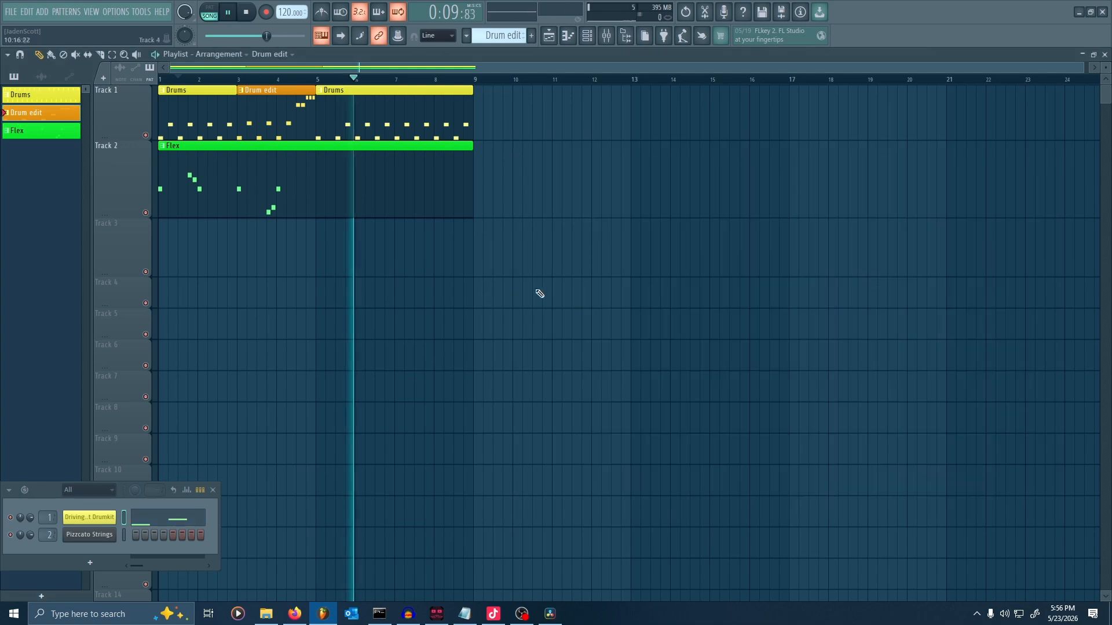
{"action": "key", "text": "space"}
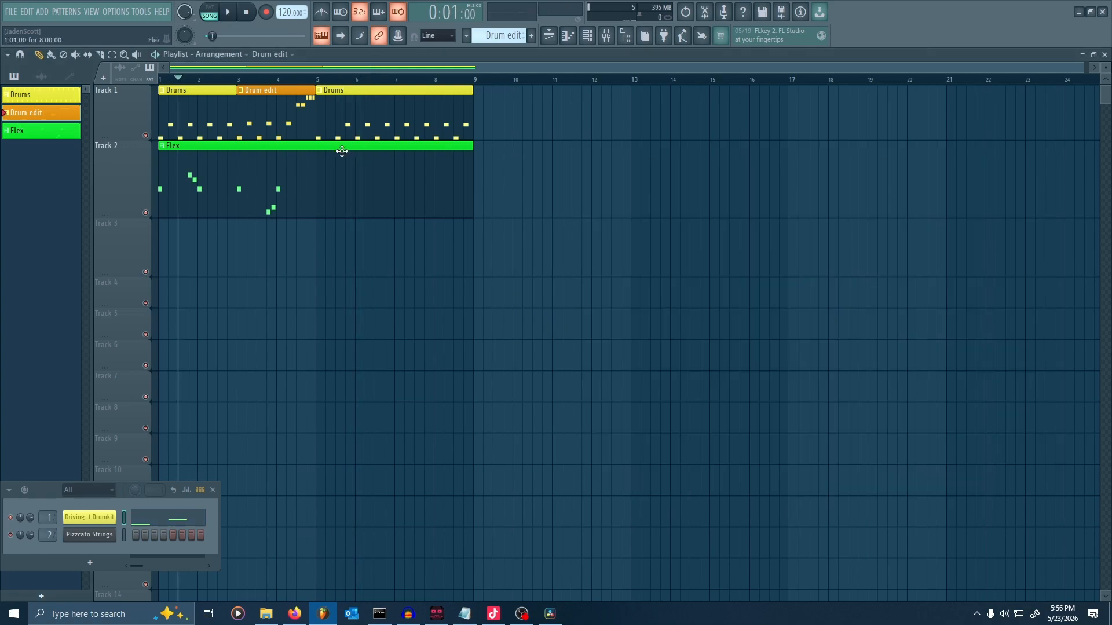
Add the missing Snare 2 note early in bar 5 of the Drums pattern and close the piano roll.
{"action": "double_click", "coordinate": [358, 124]}
{"action": "left_click_drag", "start_coordinate": [660, 325], "coordinate": [1063, 322]}
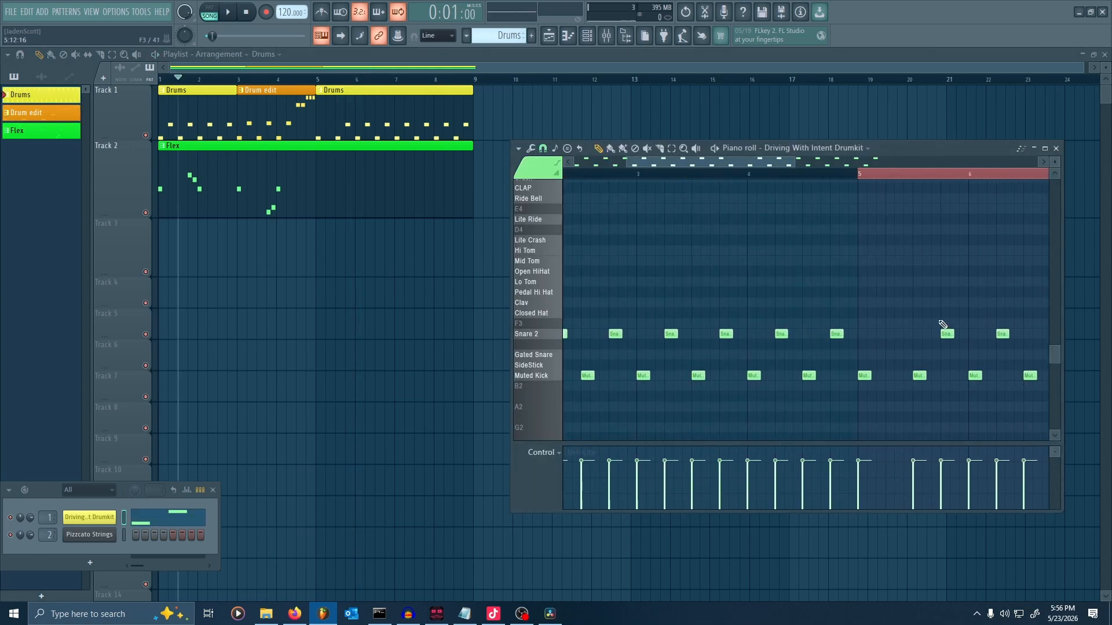
{"action": "left_click", "coordinate": [889, 334]}
{"action": "left_click", "coordinate": [1056, 148]}
Open the Flex pattern's Pizzcato Strings notes in a maximized piano roll.
{"action": "scroll", "coordinate": [268, 245], "scroll_direction": "up", "scroll_amount": 4}
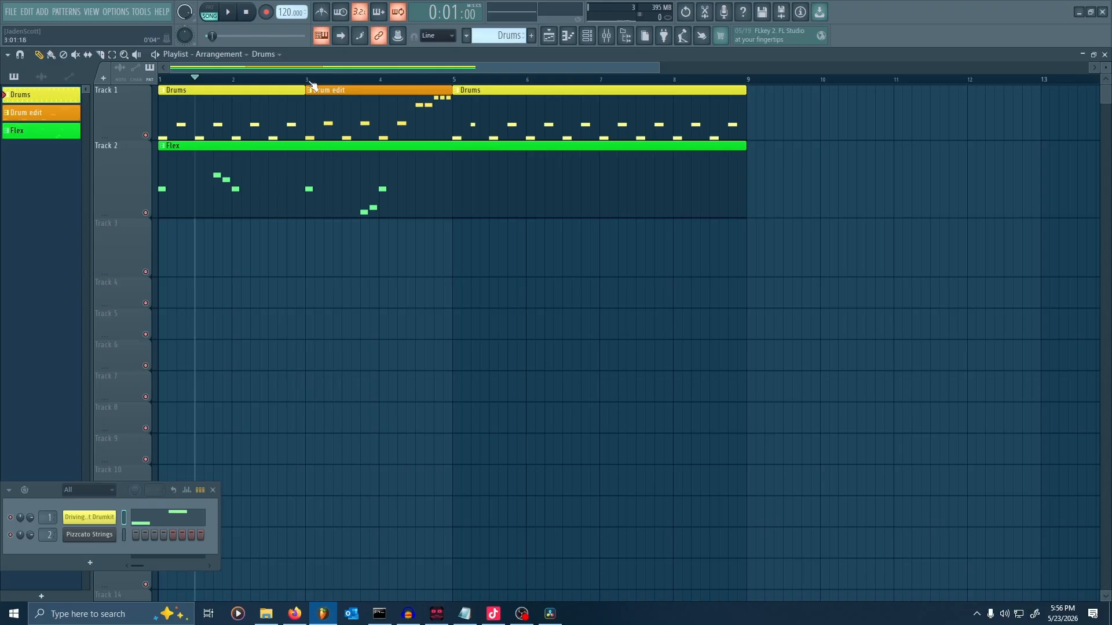
{"action": "double_click", "coordinate": [278, 167]}
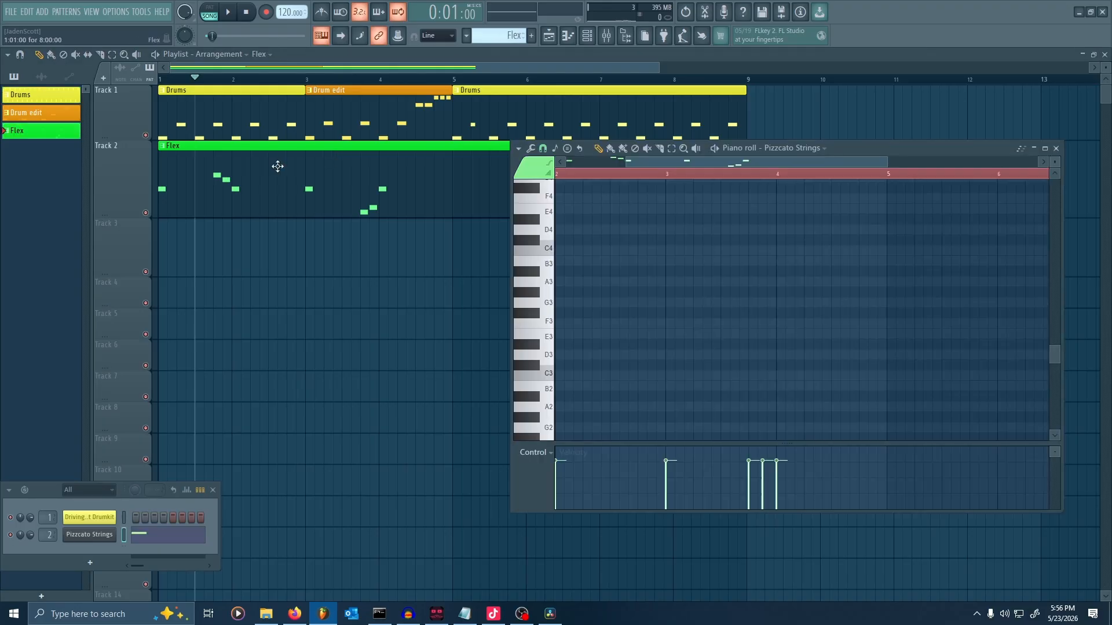
{"action": "left_click", "coordinate": [1046, 149]}
{"action": "scroll", "coordinate": [198, 214], "scroll_direction": "up", "scroll_amount": 1}
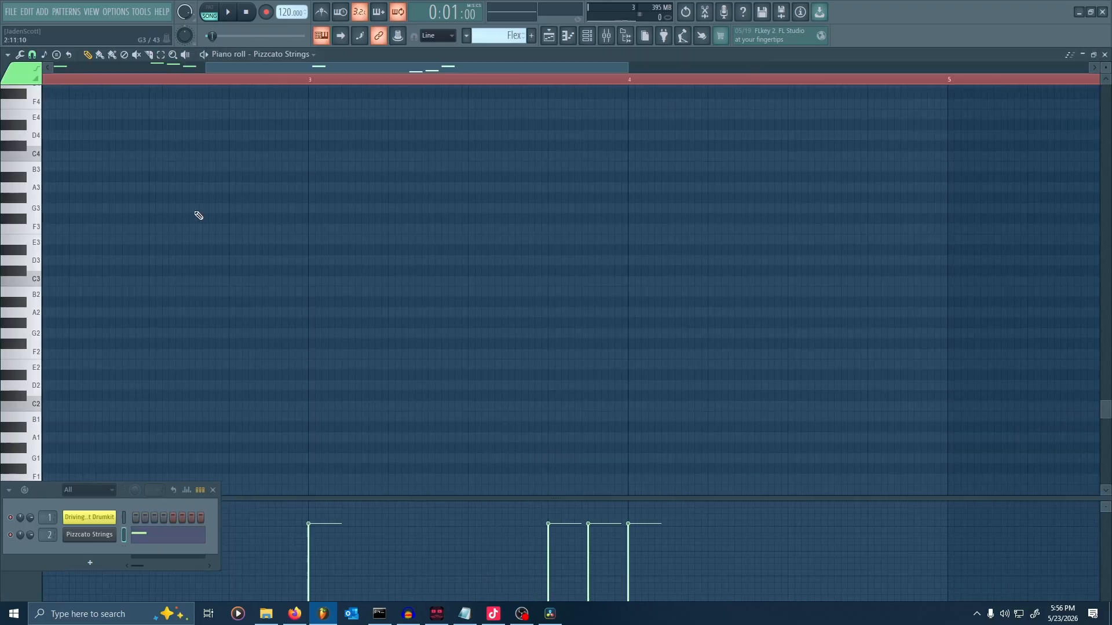
{"action": "left_click_drag", "start_coordinate": [198, 215], "coordinate": [880, 205]}
{"action": "scroll", "coordinate": [508, 261], "scroll_direction": "up", "scroll_amount": 8}
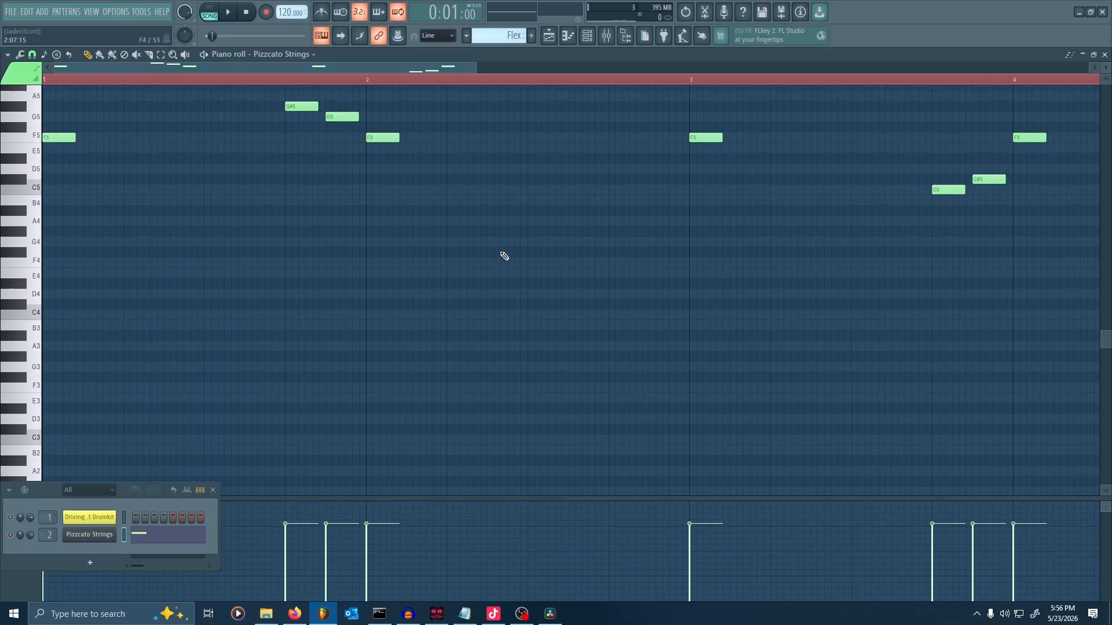
Examine the Pizzcato Strings notes and the grid around them across bars 1 to 8 at different zoom levels.
{"action": "scroll", "coordinate": [503, 254], "scroll_direction": "up", "scroll_amount": 4}
{"action": "scroll", "coordinate": [502, 253], "scroll_direction": "down", "scroll_amount": 4}
{"action": "scroll", "coordinate": [266, 334], "scroll_direction": "down", "scroll_amount": 1}
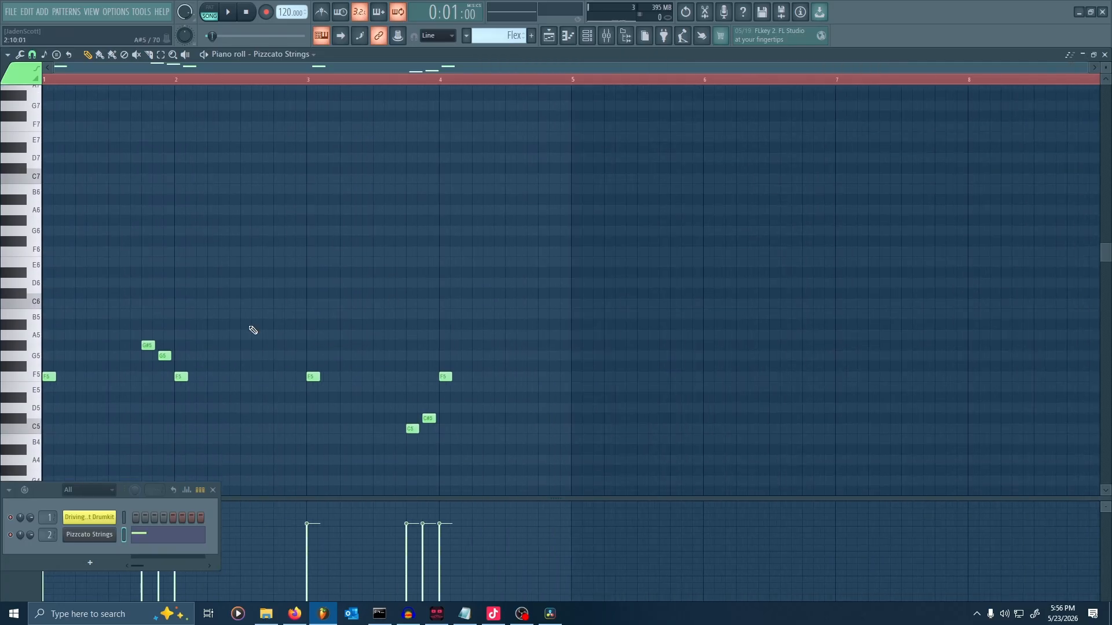
{"action": "scroll", "coordinate": [246, 328], "scroll_direction": "up", "scroll_amount": 3}
{"action": "left_click_drag", "start_coordinate": [199, 328], "coordinate": [663, 290]}
{"action": "scroll", "coordinate": [529, 274], "scroll_direction": "down", "scroll_amount": 3}
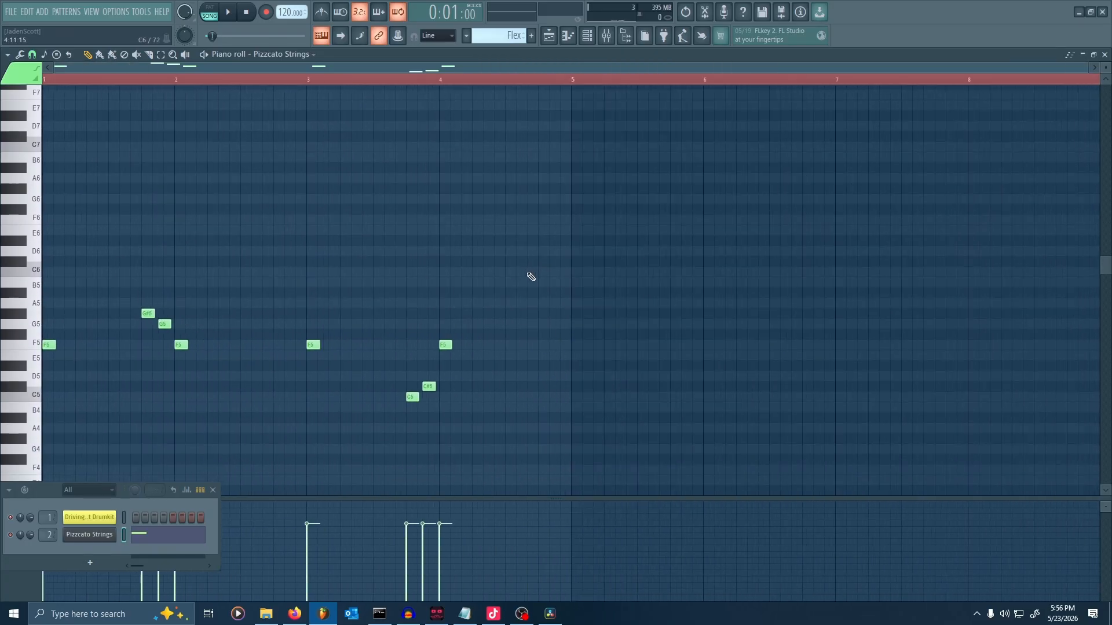
{"action": "left_click_drag", "start_coordinate": [389, 307], "coordinate": [610, 192]}
{"action": "left_click_drag", "start_coordinate": [317, 207], "coordinate": [358, 325]}
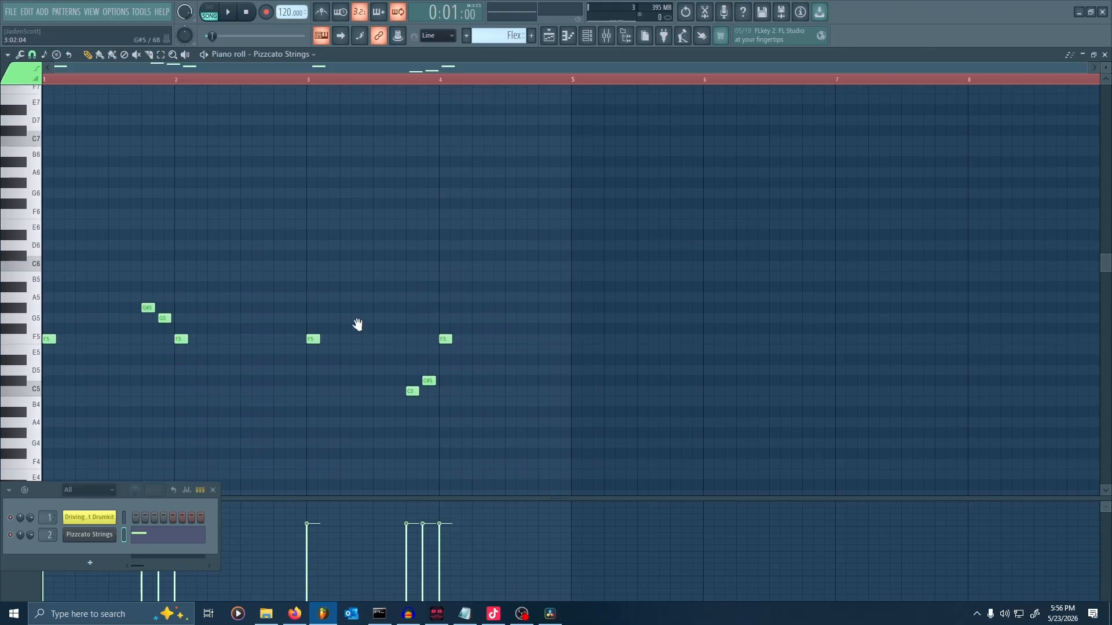
{"action": "left_click_drag", "start_coordinate": [430, 203], "coordinate": [782, 202]}
{"action": "left_click_drag", "start_coordinate": [415, 322], "coordinate": [416, 168]}
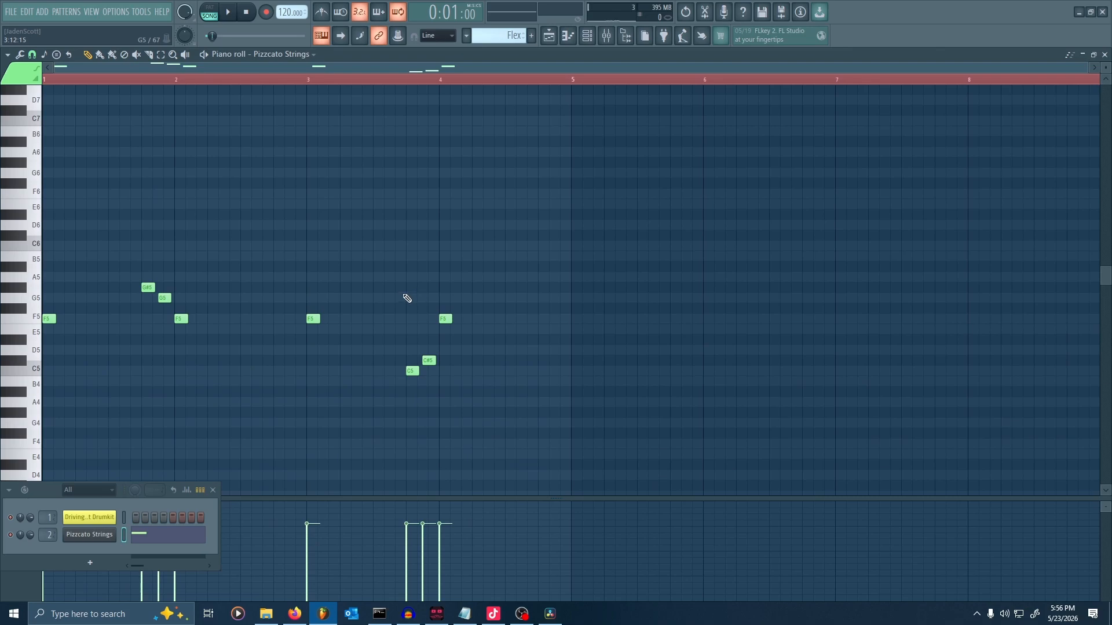
{"action": "scroll", "coordinate": [407, 297], "scroll_direction": "up", "scroll_amount": 3}
{"action": "scroll", "coordinate": [406, 297], "scroll_direction": "down", "scroll_amount": 5}
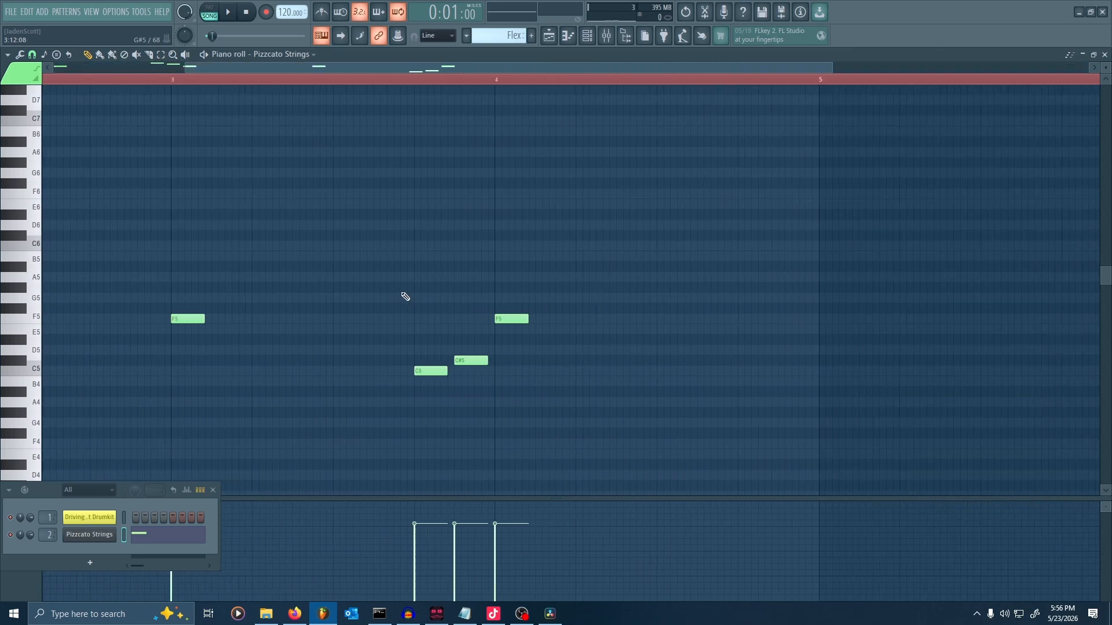
{"action": "scroll", "coordinate": [398, 282], "scroll_direction": "right", "scroll_amount": 5}
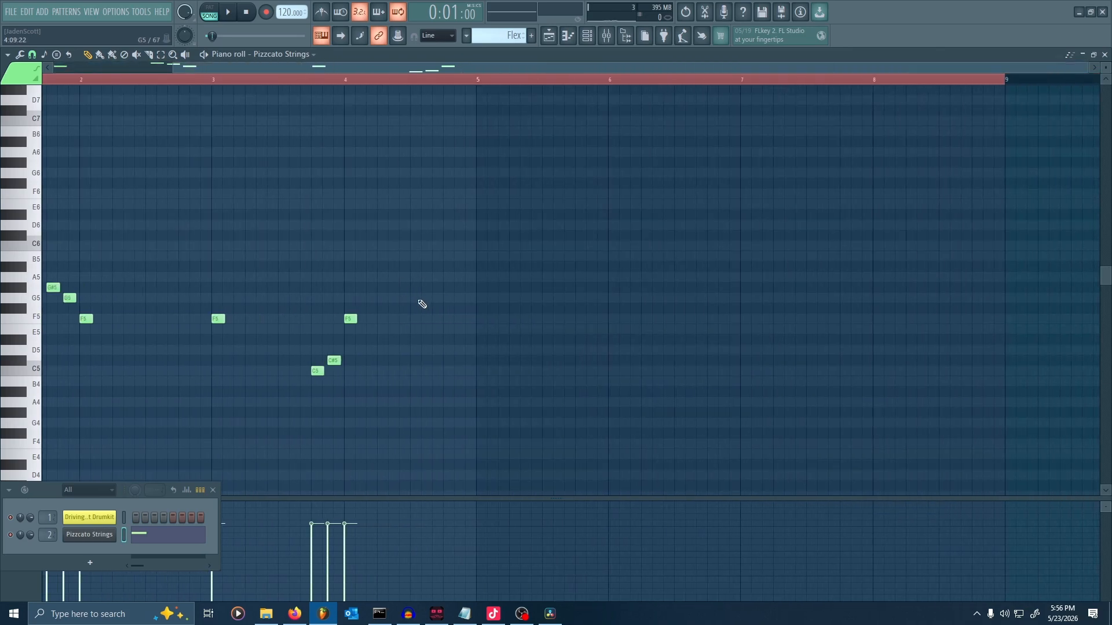
{"action": "scroll", "coordinate": [394, 300], "scroll_direction": "left", "scroll_amount": 6}
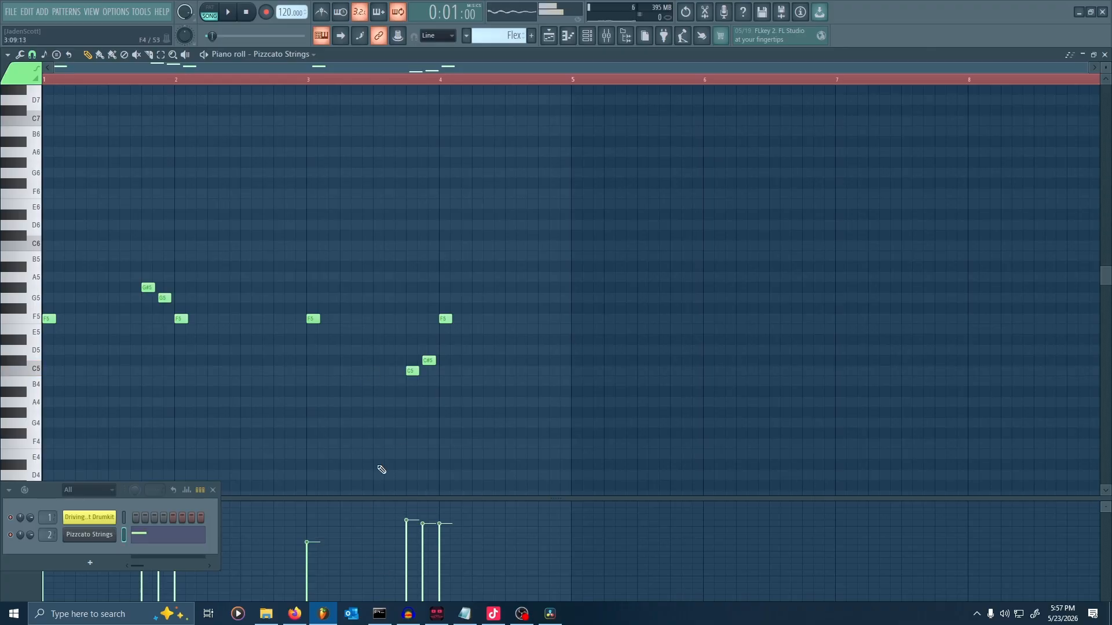
Close the channel rack that covers part of the piano roll's velocity lane.
{"action": "scroll", "coordinate": [302, 313], "scroll_direction": "down", "scroll_amount": 1}
{"action": "scroll", "coordinate": [309, 288], "scroll_direction": "up", "scroll_amount": 3}
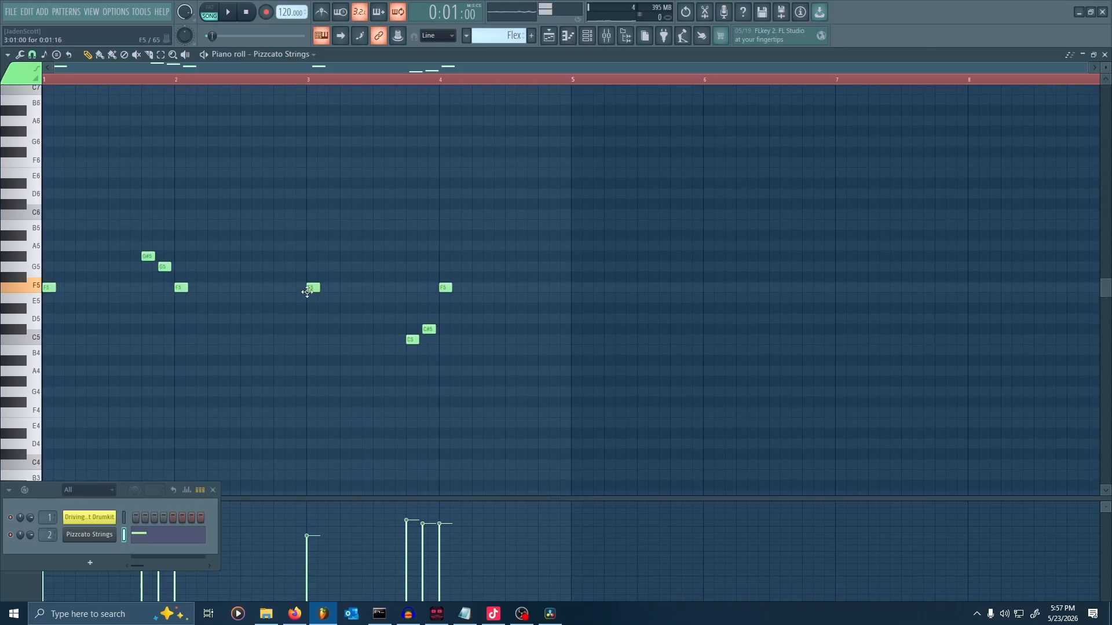
{"action": "left_click", "coordinate": [212, 490]}
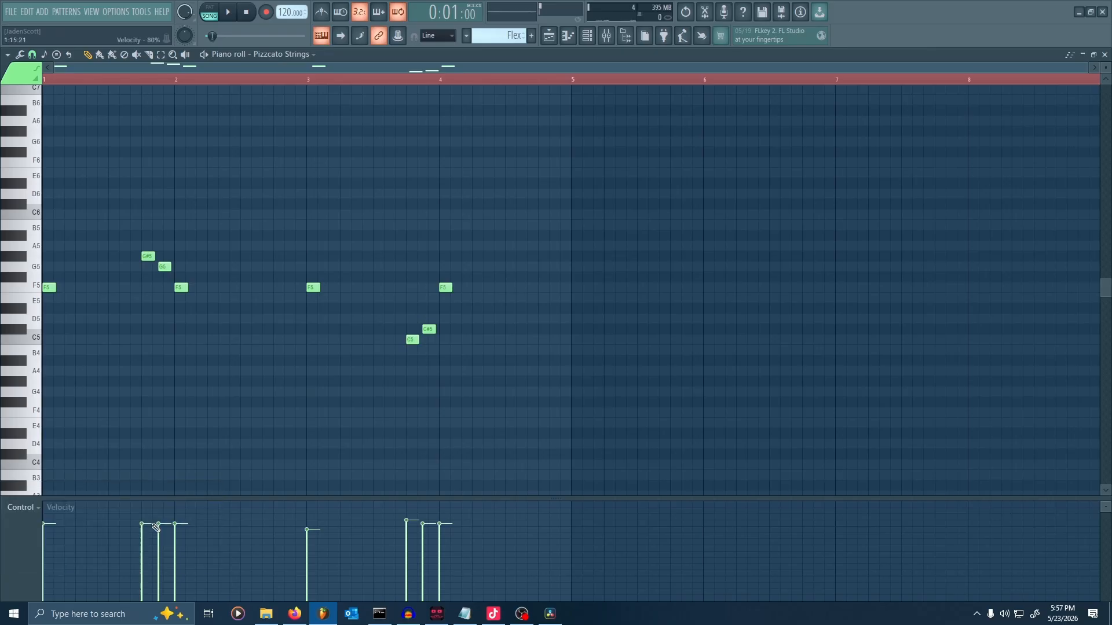
{"action": "left_click", "coordinate": [29, 512]}
Examine the bar lines and fine grid divisions around the notes in bars 1 to 4.
{"action": "scroll", "coordinate": [208, 427], "scroll_direction": "up", "scroll_amount": 2}
{"action": "scroll", "coordinate": [155, 406], "scroll_direction": "up", "scroll_amount": 2}
{"action": "left_click_drag", "start_coordinate": [155, 400], "coordinate": [463, 383]}
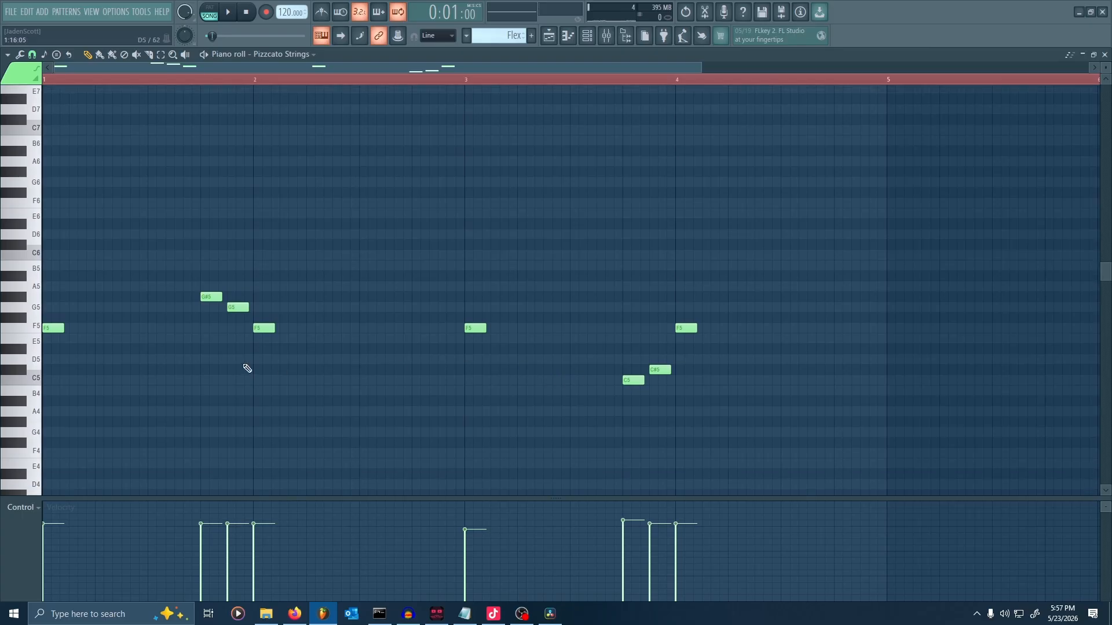
{"action": "scroll", "coordinate": [245, 367], "scroll_direction": "up", "scroll_amount": 2}
{"action": "scroll", "coordinate": [263, 380], "scroll_direction": "down", "scroll_amount": 4}
{"action": "left_click_drag", "start_coordinate": [264, 270], "coordinate": [446, 341]}
{"action": "scroll", "coordinate": [277, 353], "scroll_direction": "up", "scroll_amount": 3}
{"action": "left_click_drag", "start_coordinate": [357, 238], "coordinate": [608, 186]}
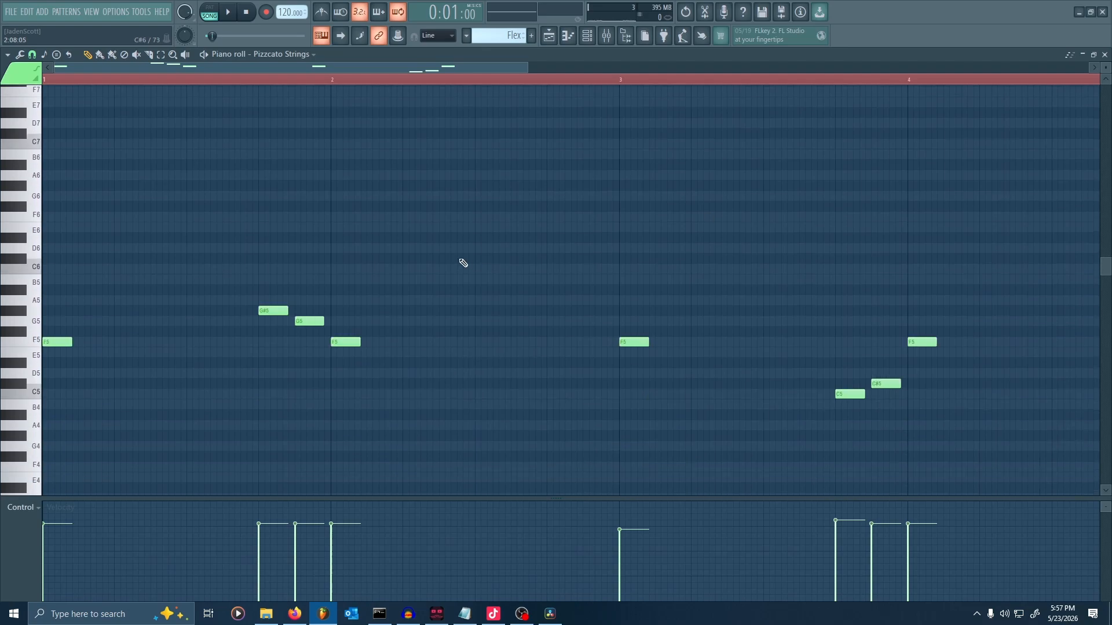
{"action": "scroll", "coordinate": [295, 297], "scroll_direction": "down", "scroll_amount": 4}
{"action": "scroll", "coordinate": [290, 298], "scroll_direction": "up", "scroll_amount": 5}
{"action": "left_click_drag", "start_coordinate": [290, 288], "coordinate": [847, 339]}
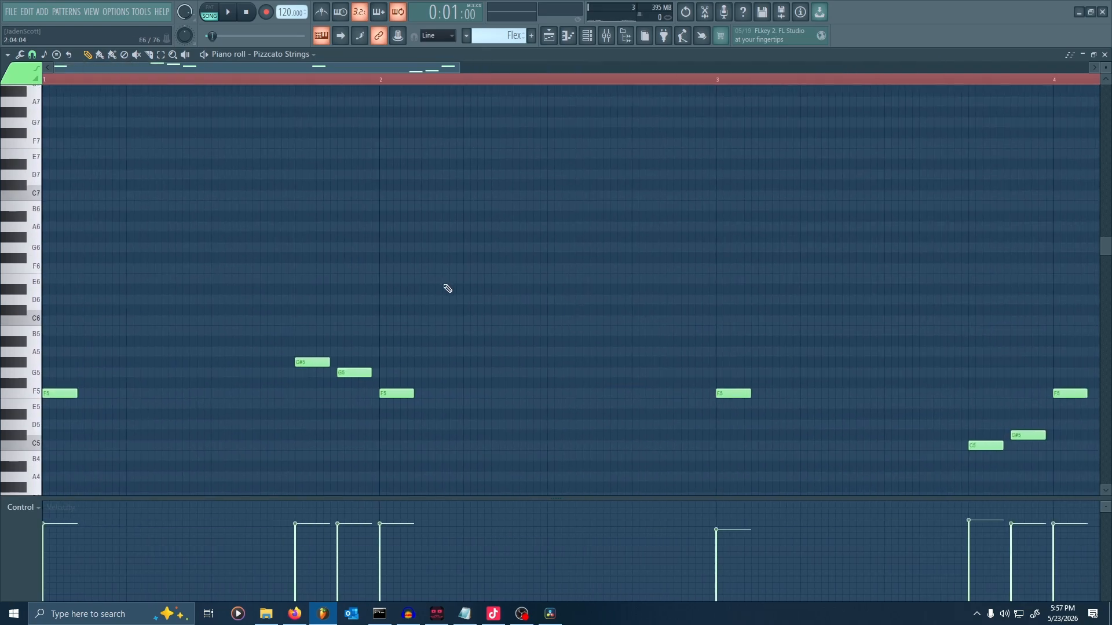
{"action": "scroll", "coordinate": [516, 241], "scroll_direction": "down", "scroll_amount": 1}
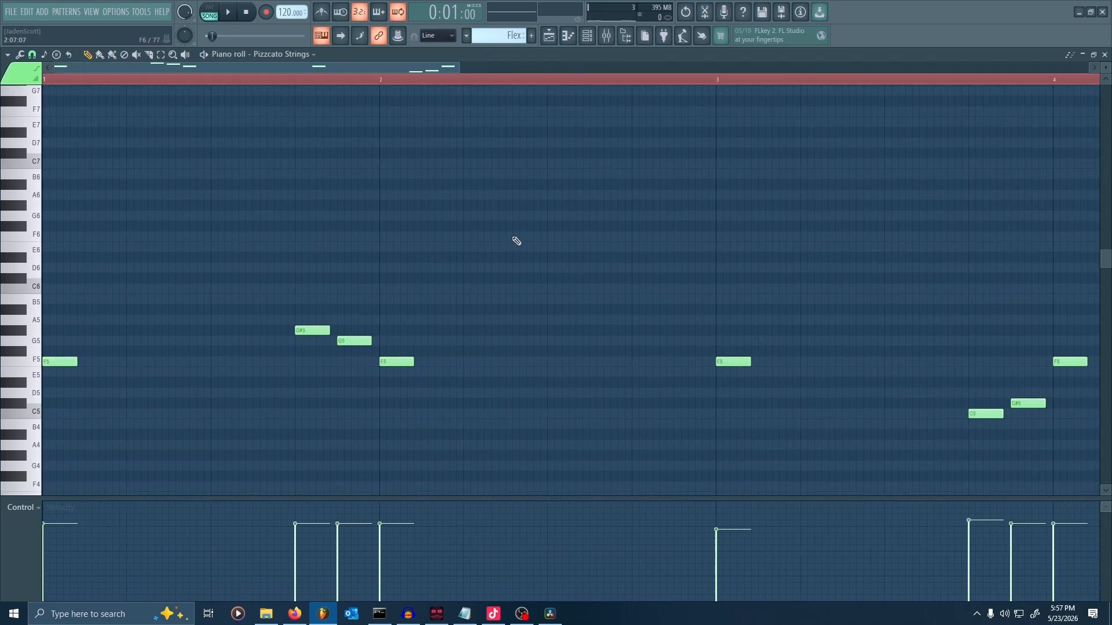
Set the piano roll's grid snapping to Beat.
{"action": "left_click", "coordinate": [68, 362]}
{"action": "left_click", "coordinate": [33, 56]}
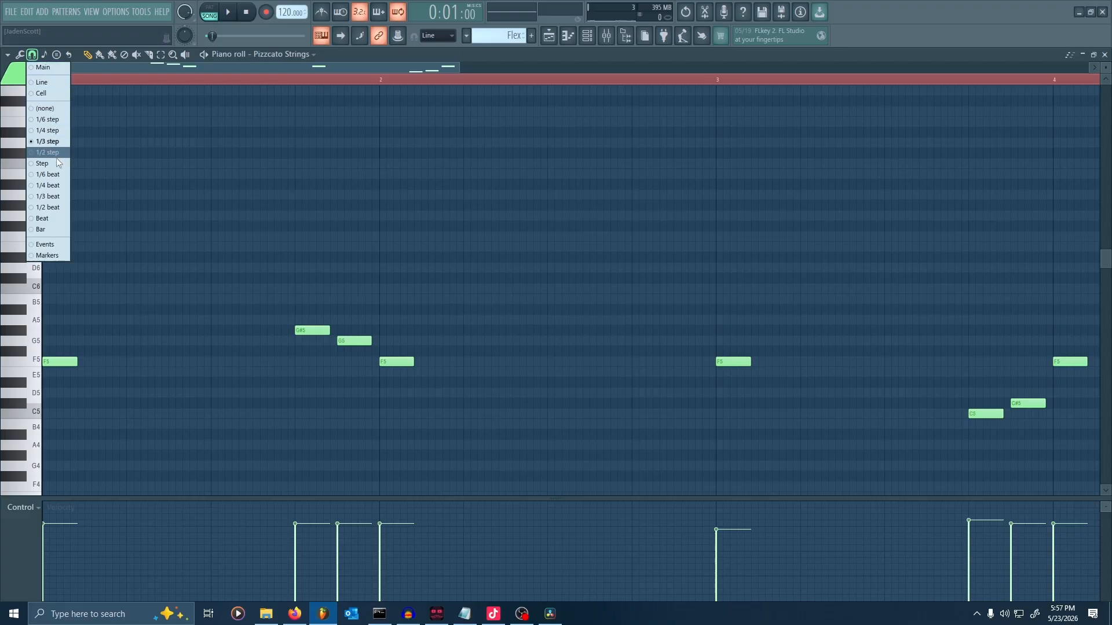
{"action": "left_click", "coordinate": [52, 223]}
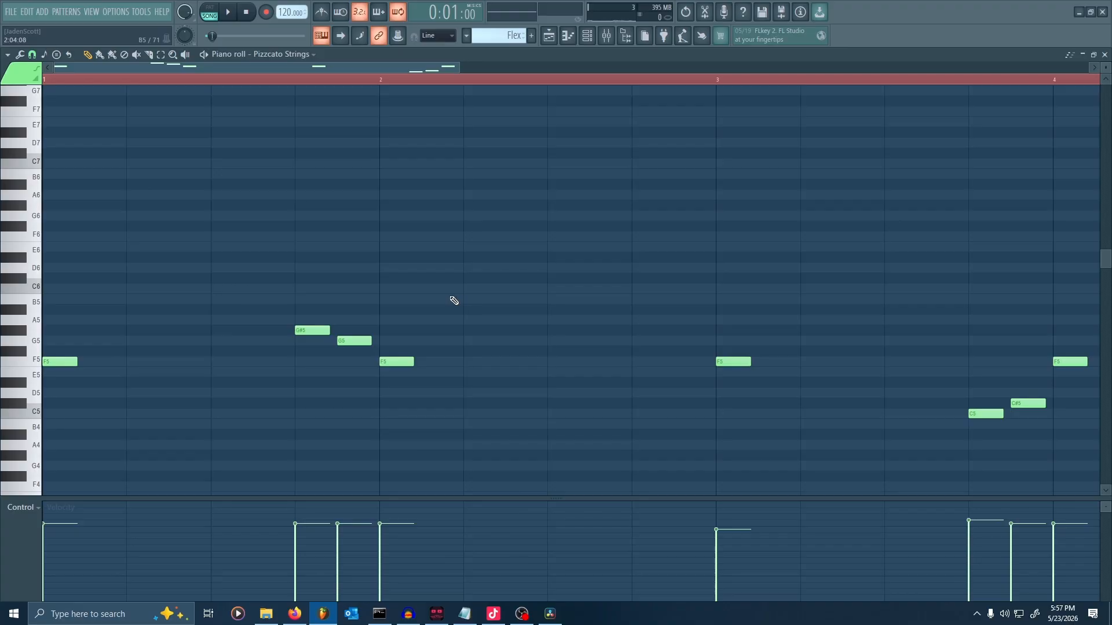
Turn on the metronome, play the arrangement from bar 5, and stop playback.
{"action": "scroll", "coordinate": [446, 301], "scroll_direction": "down", "scroll_amount": 3, "text": "ctrl"}
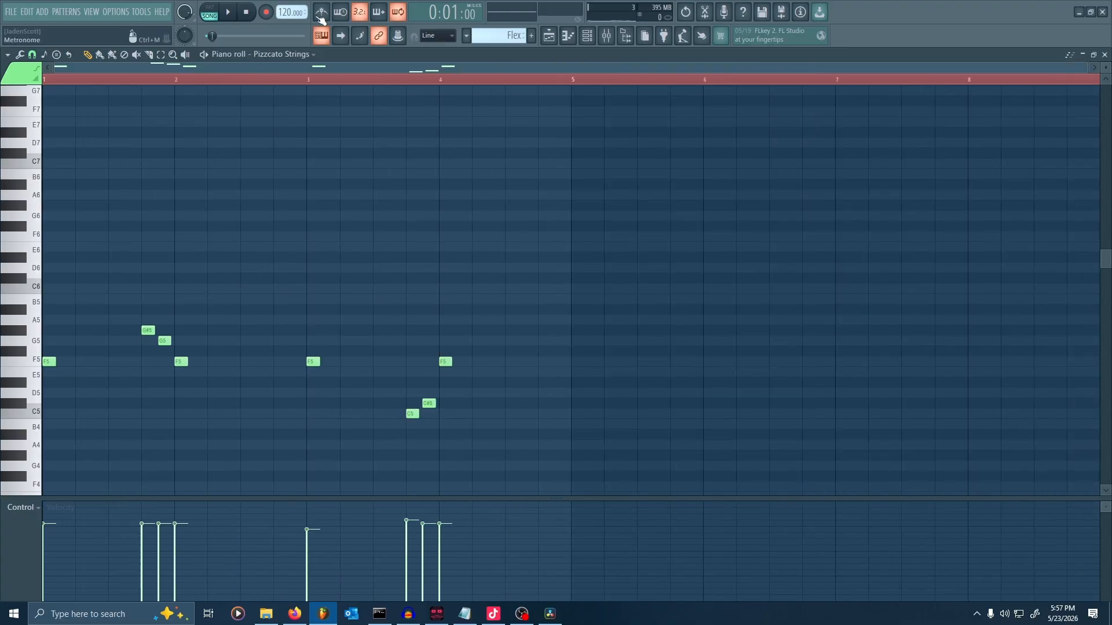
{"action": "scroll", "coordinate": [181, 85], "scroll_direction": "up", "scroll_amount": 3, "text": "ctrl"}
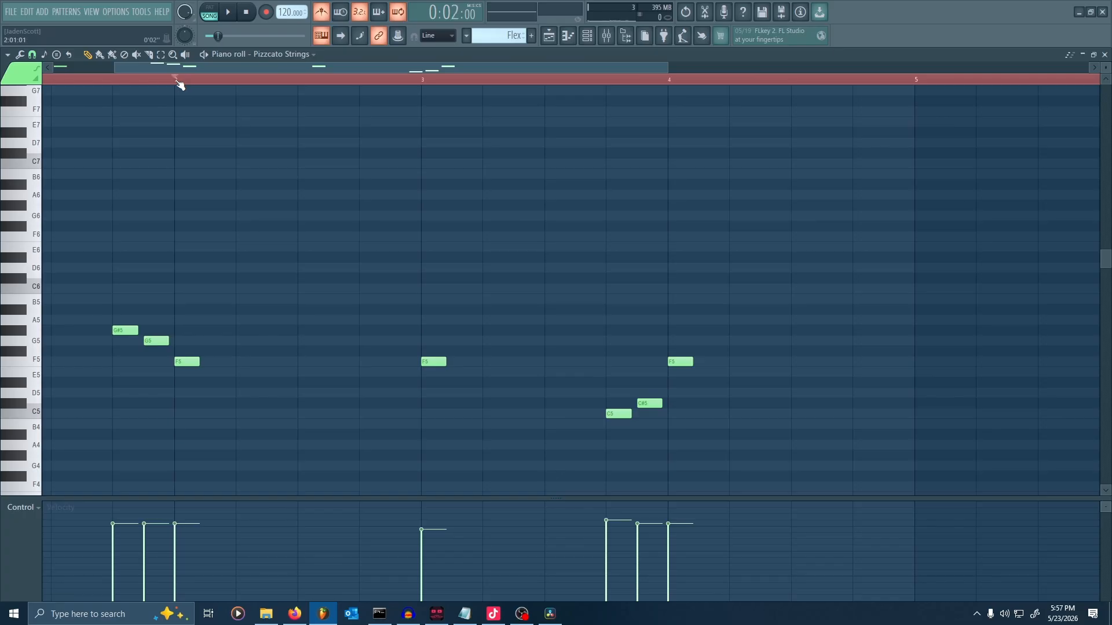
{"action": "scroll", "coordinate": [179, 81], "scroll_direction": "up", "scroll_amount": 3}
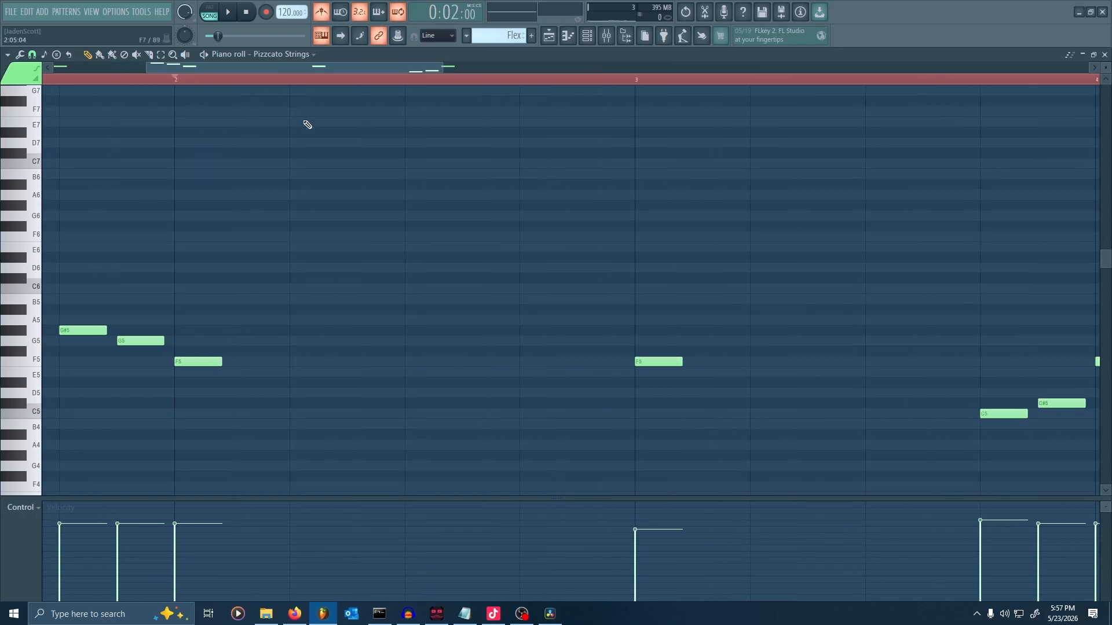
{"action": "scroll", "coordinate": [347, 156], "scroll_direction": "down", "scroll_amount": 3, "text": "ctrl"}
{"action": "left_click_drag", "start_coordinate": [637, 203], "coordinate": [69, 167]}
{"action": "left_click", "coordinate": [205, 80]}
{"action": "scroll", "coordinate": [214, 166], "scroll_direction": "up", "scroll_amount": 3, "text": "ctrl"}
{"action": "key", "text": "space"}
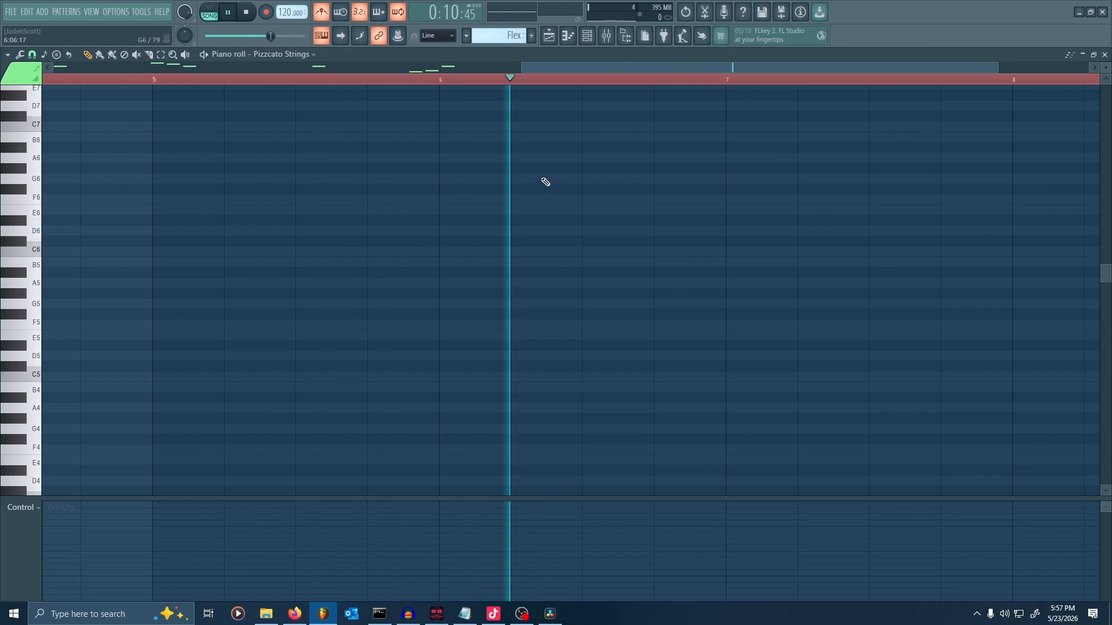
{"action": "key", "text": "space"}
Add A5, B5 and C6 notes on the second, third and fourth beats of bar 2.
{"action": "scroll", "coordinate": [412, 258], "scroll_direction": "down", "scroll_amount": 3, "text": "ctrl"}
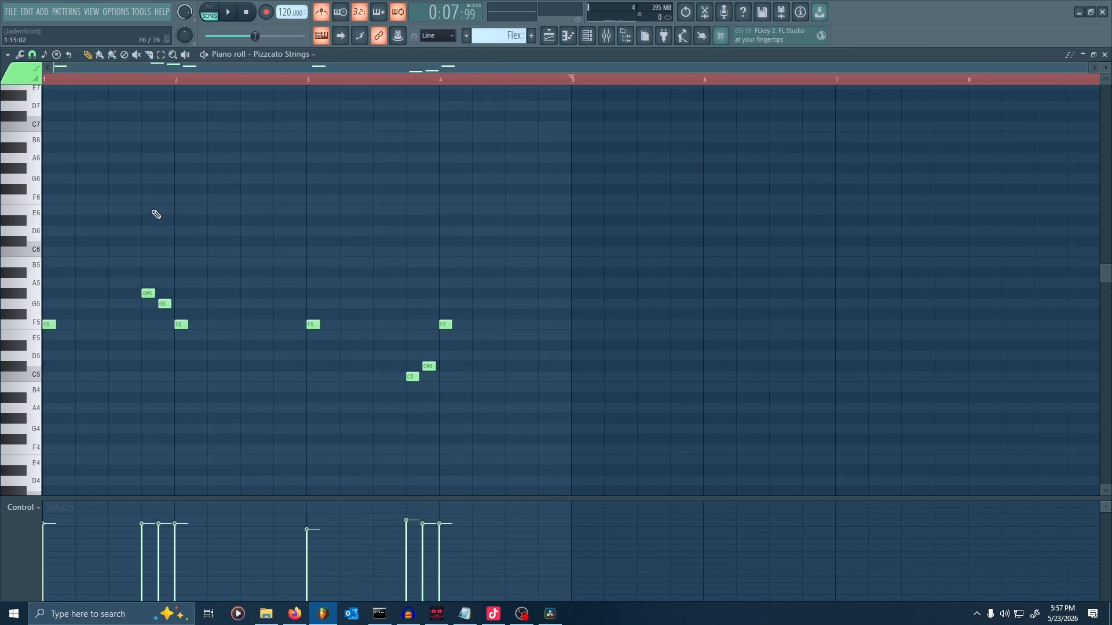
{"action": "scroll", "coordinate": [156, 215], "scroll_direction": "up", "scroll_amount": 3, "text": "ctrl"}
{"action": "scroll", "coordinate": [227, 315], "scroll_direction": "up", "scroll_amount": 3, "text": "ctrl"}
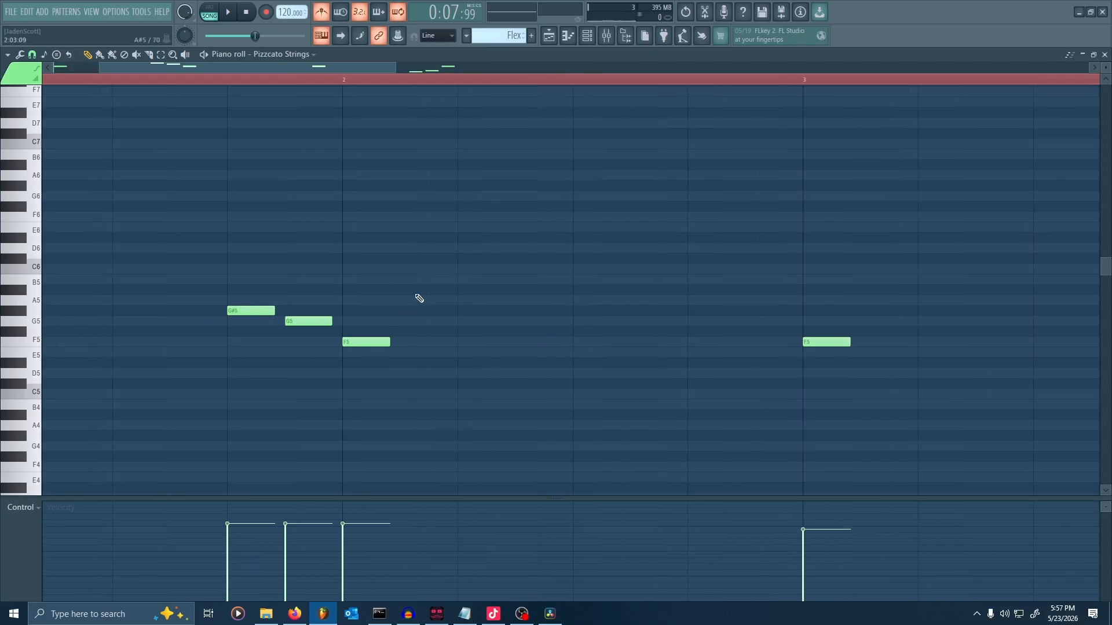
{"action": "left_click", "coordinate": [470, 300]}
{"action": "left_click", "coordinate": [597, 279]}
{"action": "left_click", "coordinate": [698, 269]}
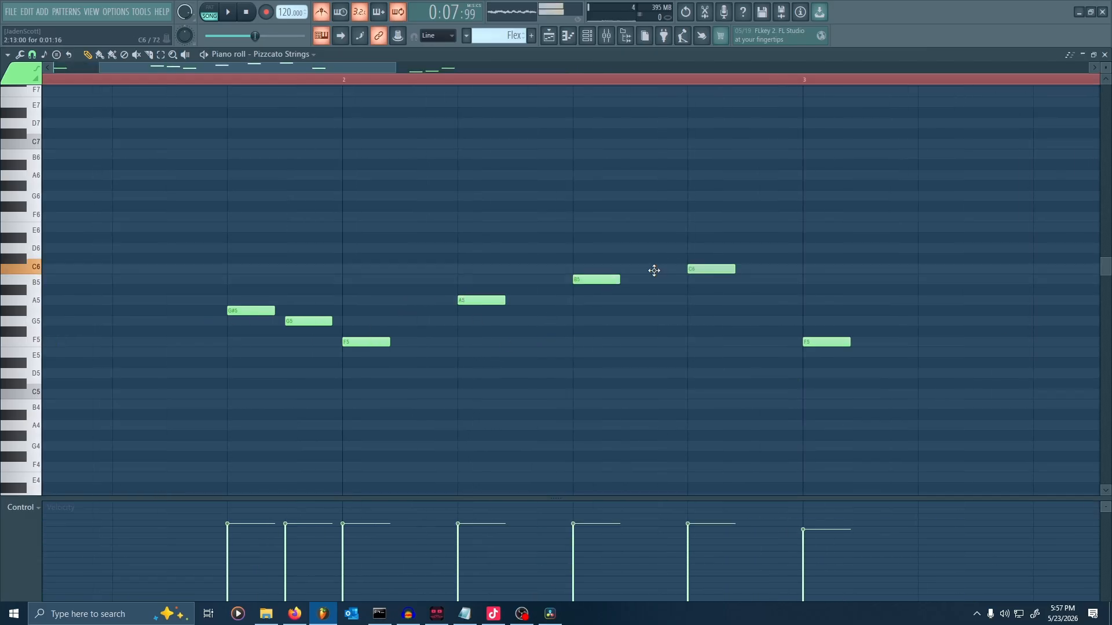
Stack higher notes on the beats: E6, G#6 and A#6 on beat 3, F6 and B6 on beat 4, F#6 and A6 on bar 3.
{"action": "left_click", "coordinate": [698, 216]}
{"action": "left_click", "coordinate": [596, 164]}
{"action": "left_click", "coordinate": [596, 186]}
{"action": "left_click", "coordinate": [597, 227]}
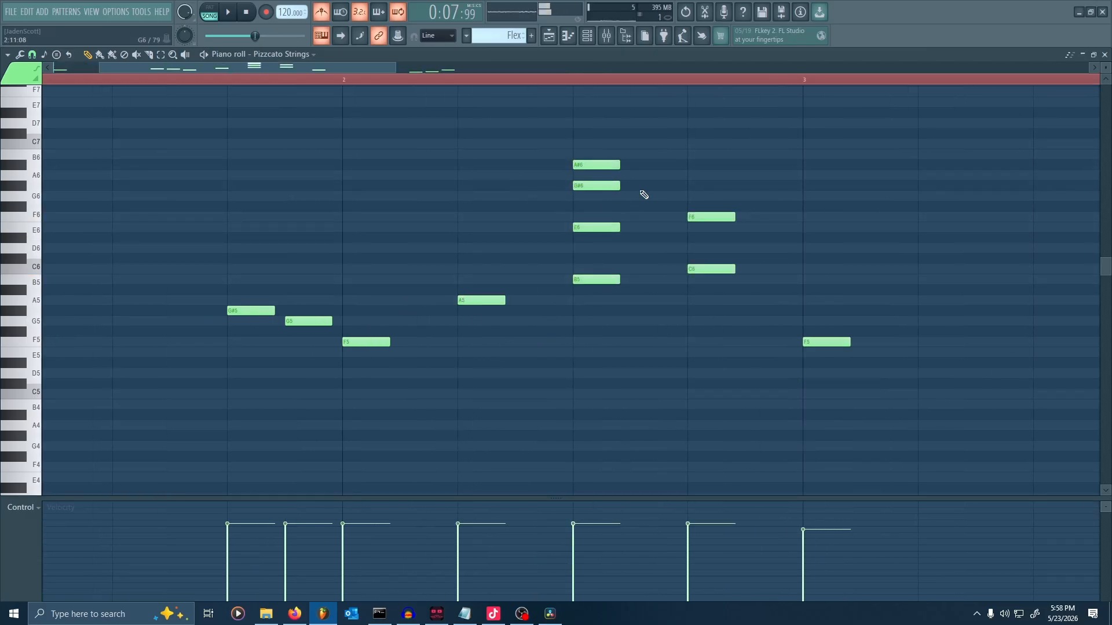
{"action": "left_click", "coordinate": [698, 154]}
{"action": "left_click", "coordinate": [814, 175]}
{"action": "left_click", "coordinate": [814, 206]}
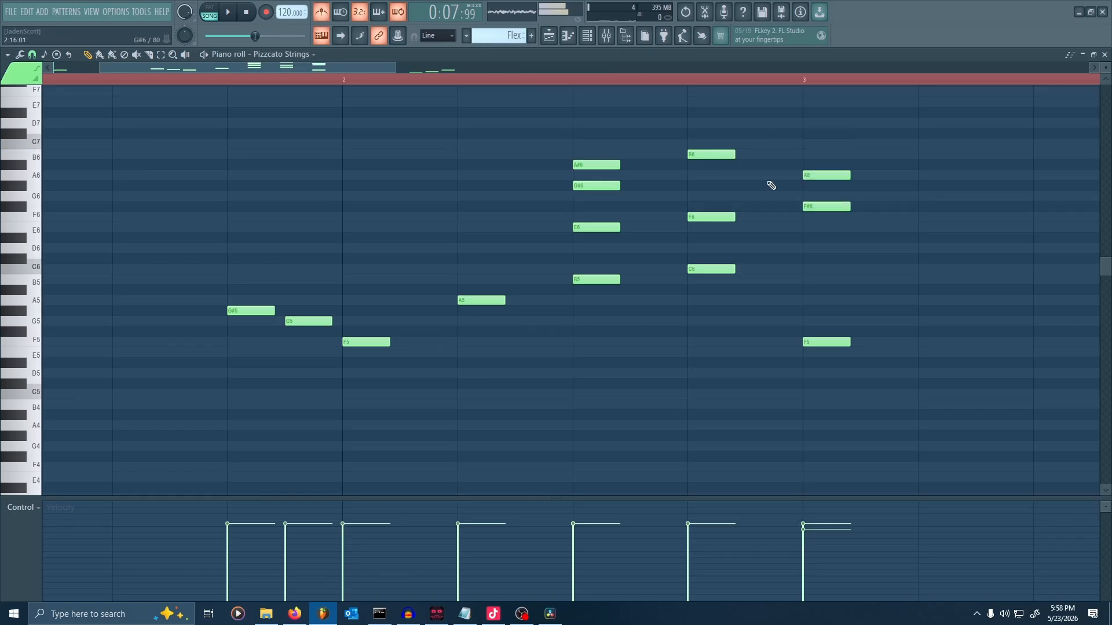
Delete all the test notes just added in bar 2 and at the start of bar 3.
{"action": "right_click", "coordinate": [840, 175]}
{"action": "right_click", "coordinate": [833, 206]}
{"action": "right_click", "coordinate": [724, 154]}
{"action": "right_click", "coordinate": [715, 216]}
{"action": "right_click", "coordinate": [713, 268]}
{"action": "right_click", "coordinate": [597, 165]}
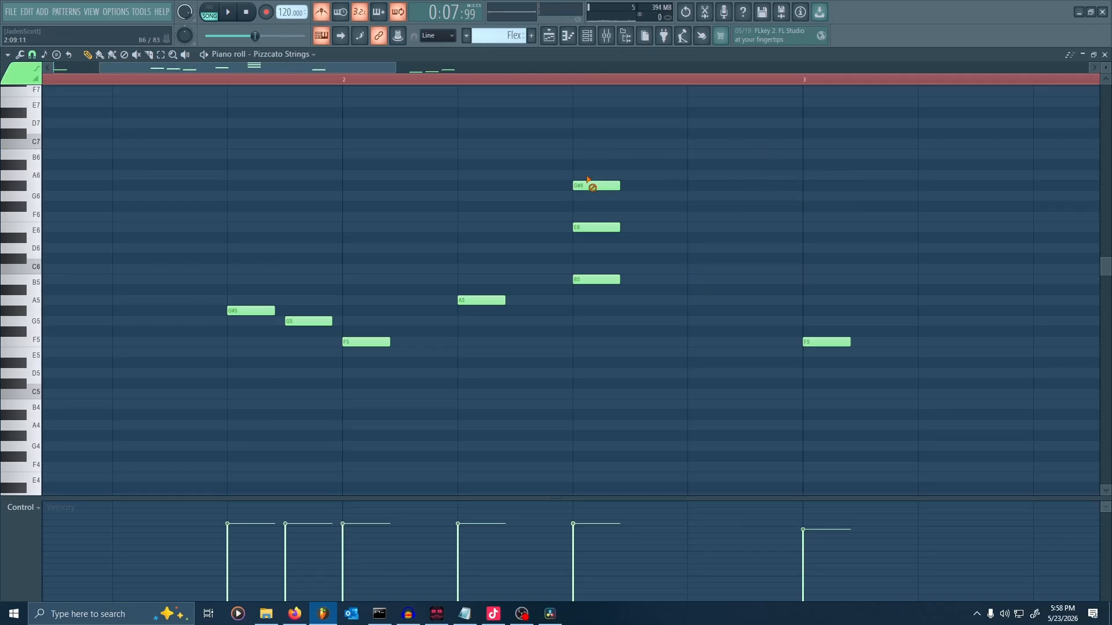
{"action": "right_click", "coordinate": [592, 186]}
{"action": "scroll", "coordinate": [611, 298], "scroll_direction": "down", "scroll_amount": 1}
{"action": "scroll", "coordinate": [615, 301], "scroll_direction": "down", "scroll_amount": 1}
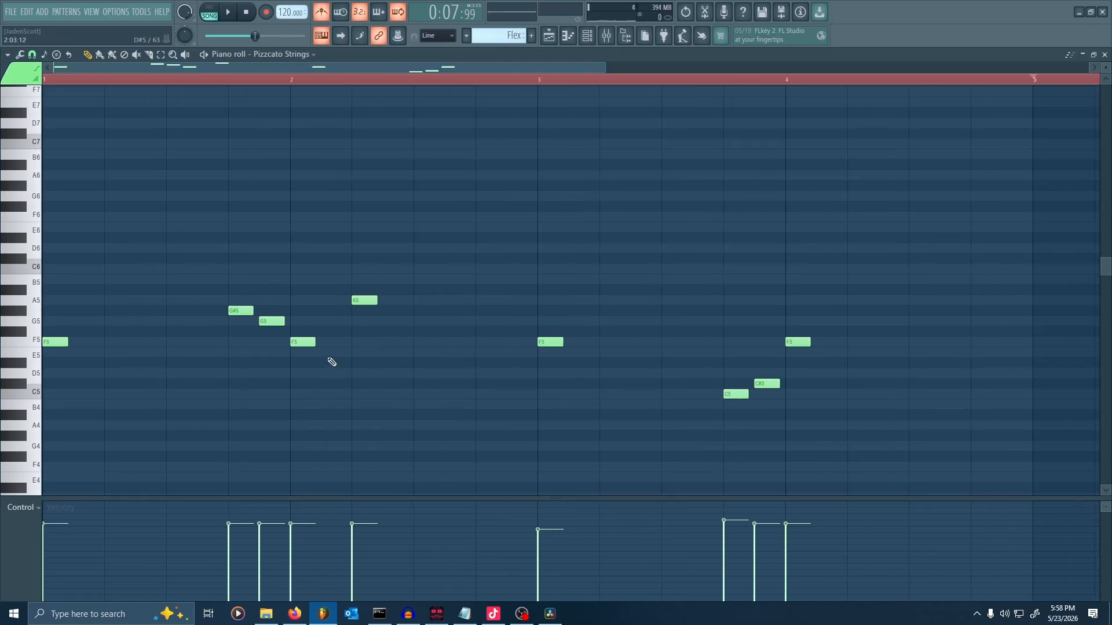
{"action": "right_click", "coordinate": [362, 299]}
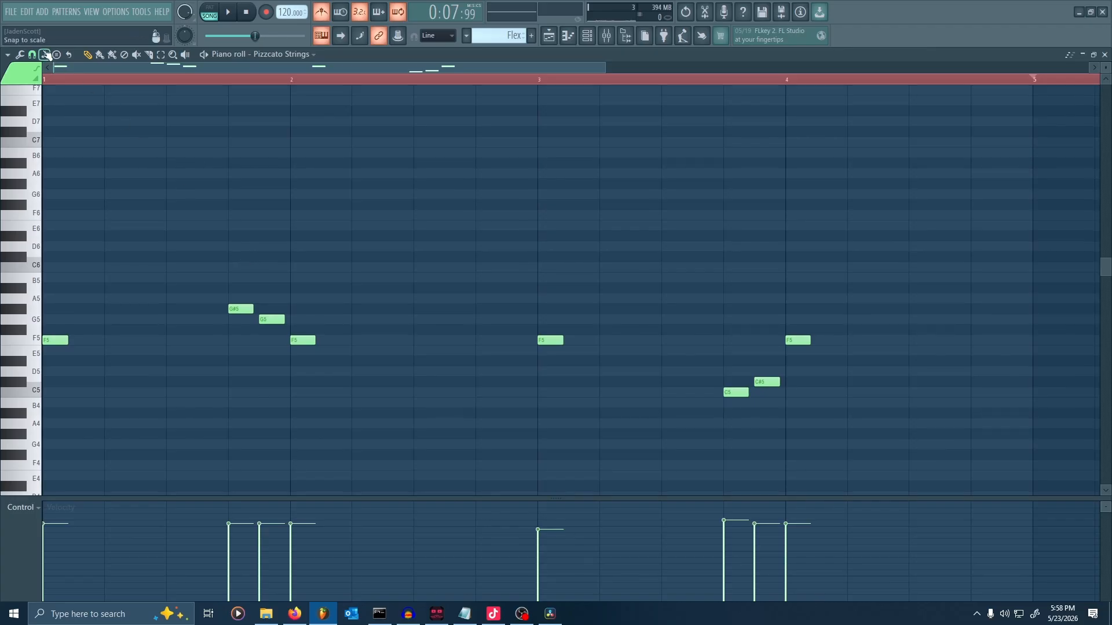
Set the piano roll's grid snapping to 1/3 step.
{"action": "left_click", "coordinate": [39, 55]}
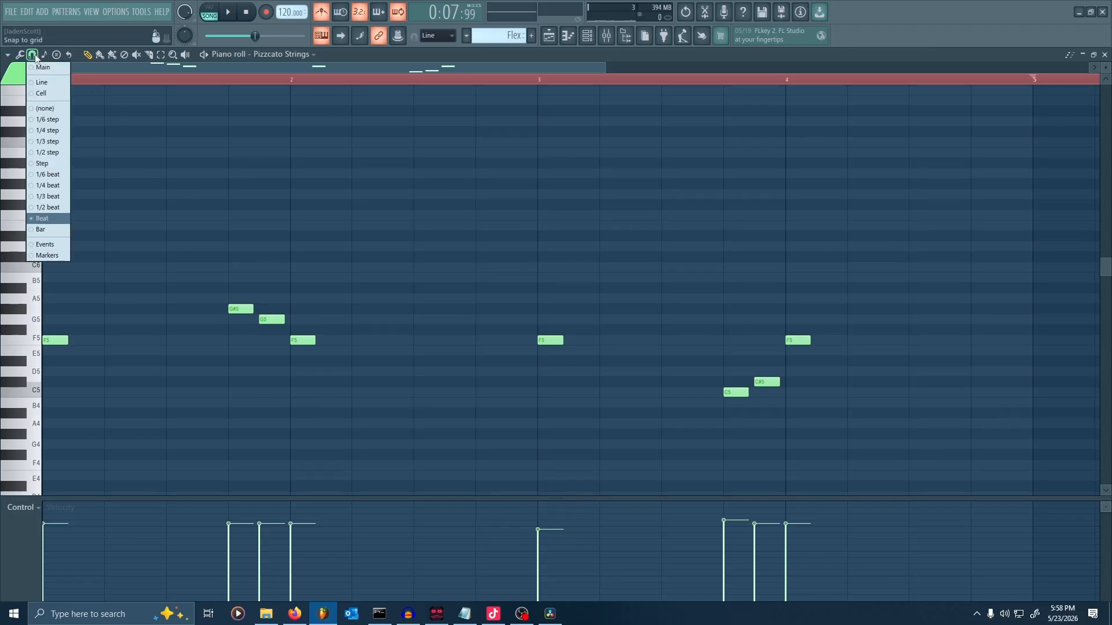
{"action": "left_click", "coordinate": [46, 142]}
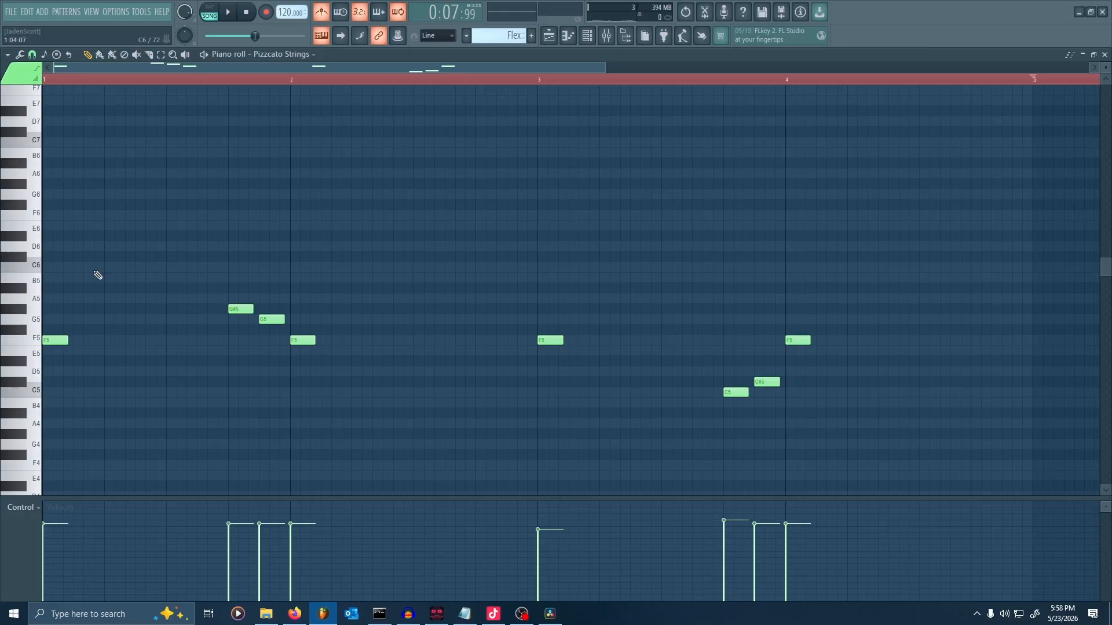
{"action": "scroll", "coordinate": [91, 298], "scroll_direction": "up", "scroll_amount": 1, "text": "ctrl"}
{"action": "scroll", "coordinate": [248, 306], "scroll_direction": "up", "scroll_amount": 1}
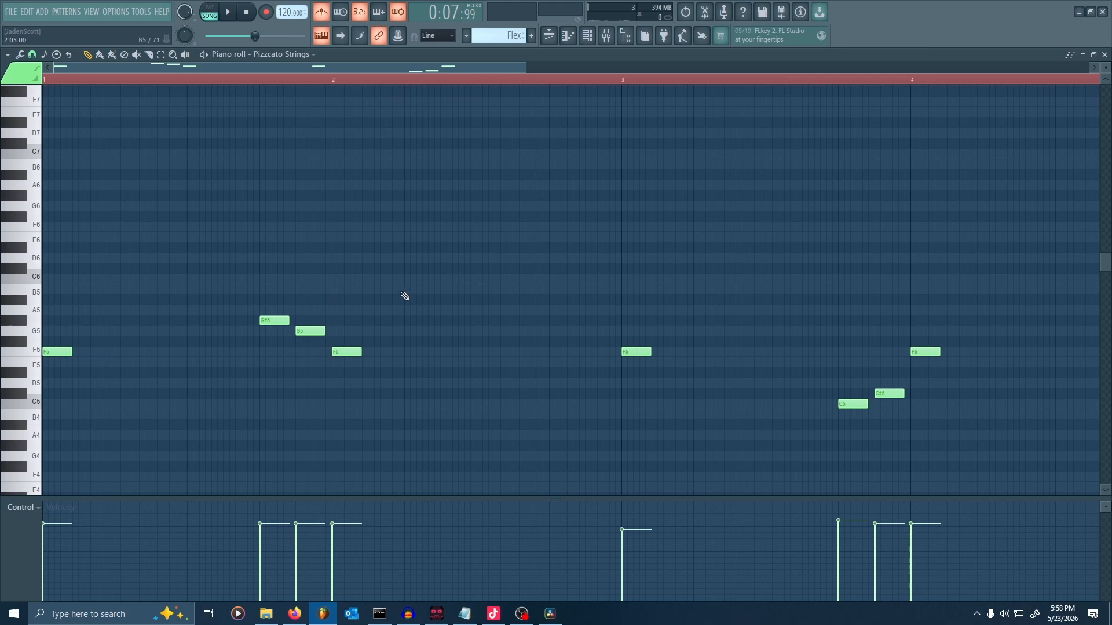
Add an F#5 note on beat 2 of bar 2 and shift it slightly ahead of the beat.
{"action": "scroll", "coordinate": [405, 295], "scroll_direction": "up", "scroll_amount": 3, "text": "ctrl"}
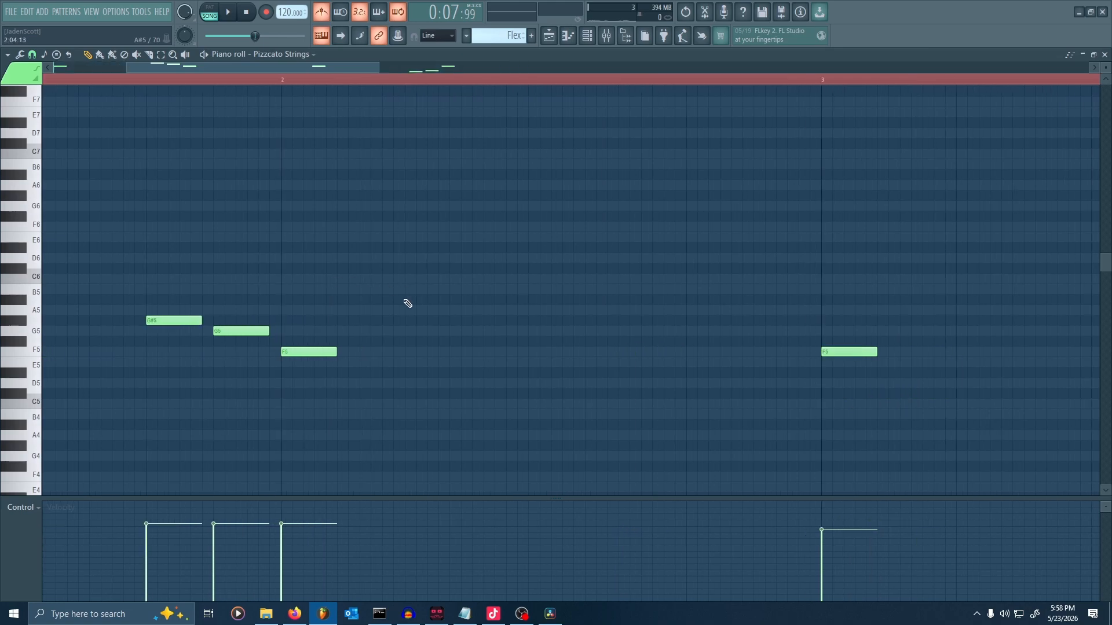
{"action": "left_click", "coordinate": [409, 341]}
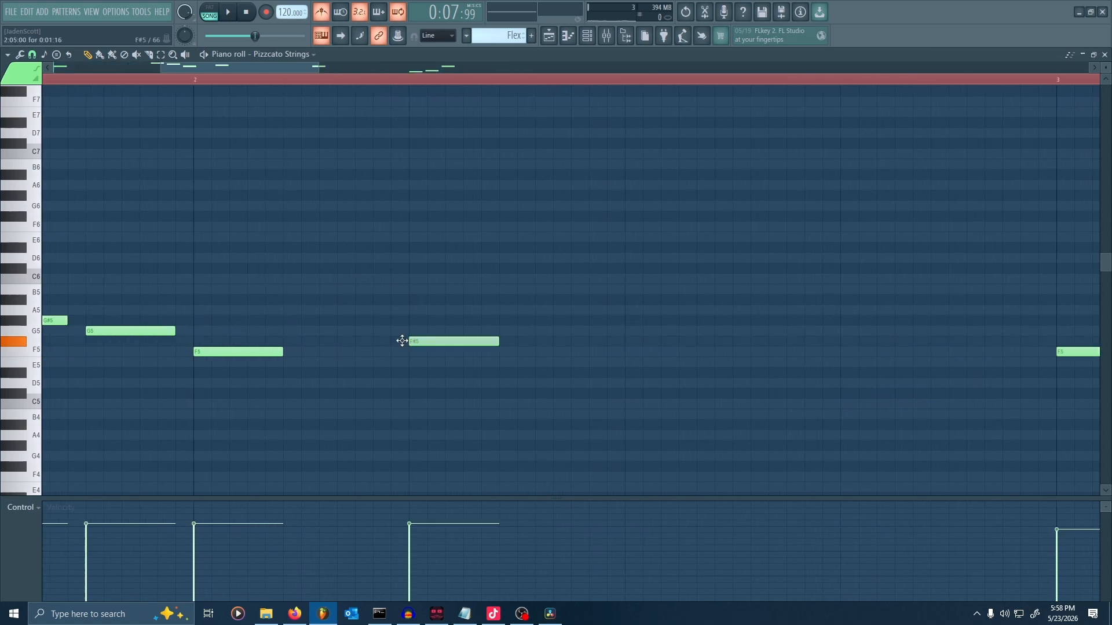
{"action": "left_click", "coordinate": [441, 341]}
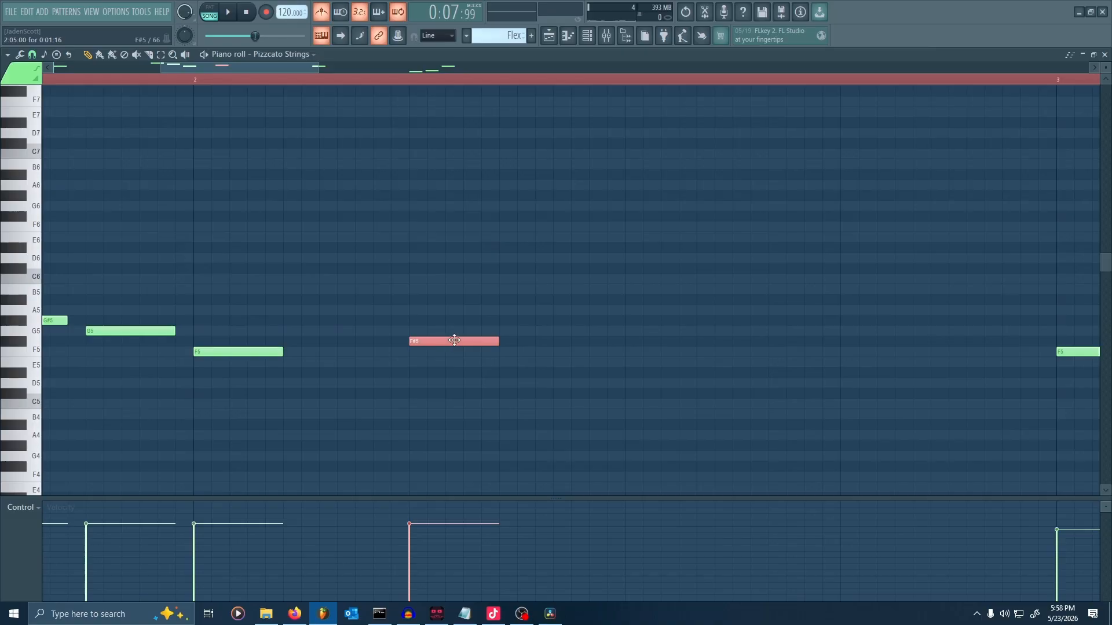
{"action": "left_click_drag", "start_coordinate": [455, 340], "coordinate": [442, 340]}
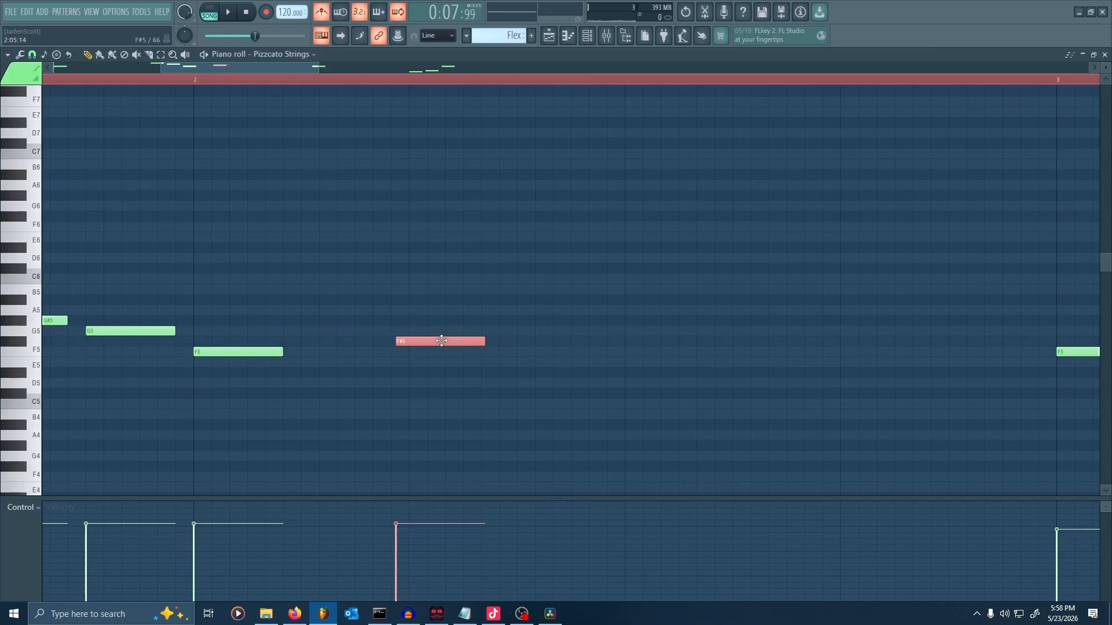
Add an F#5 note just before beat 3 of bar 2 and an F5 note at 2:11:12, all off the beat.
{"action": "left_click", "coordinate": [603, 341]}
{"action": "left_click", "coordinate": [656, 352]}
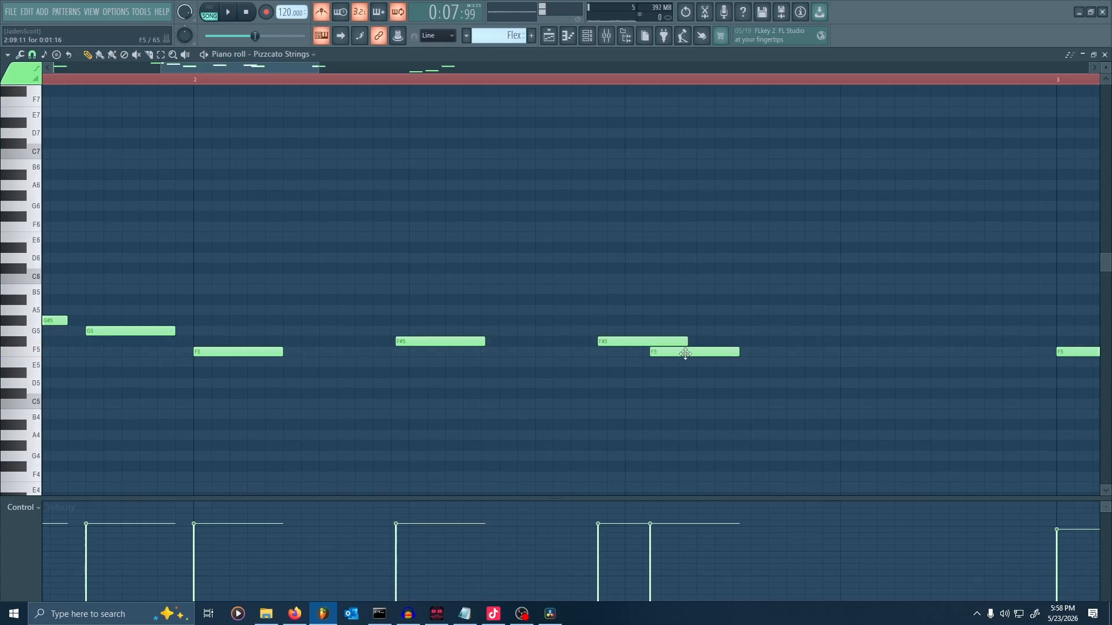
{"action": "left_click_drag", "start_coordinate": [685, 354], "coordinate": [792, 356]}
{"action": "scroll", "coordinate": [791, 356], "scroll_direction": "down", "scroll_amount": 2, "text": "ctrl"}
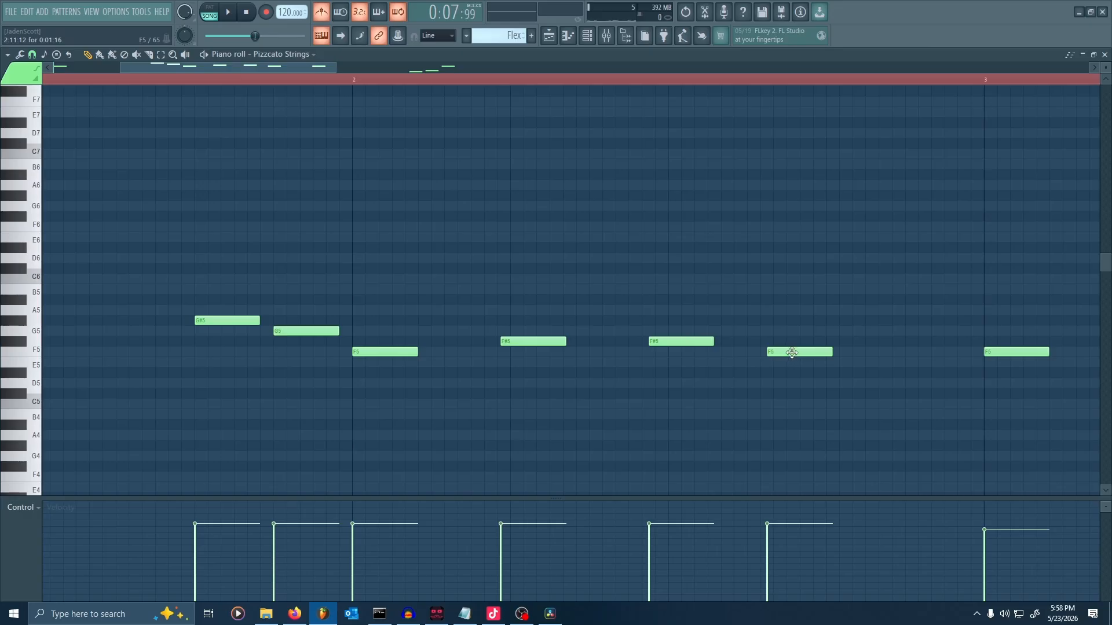
{"action": "scroll", "coordinate": [794, 353], "scroll_direction": "down", "scroll_amount": 2}
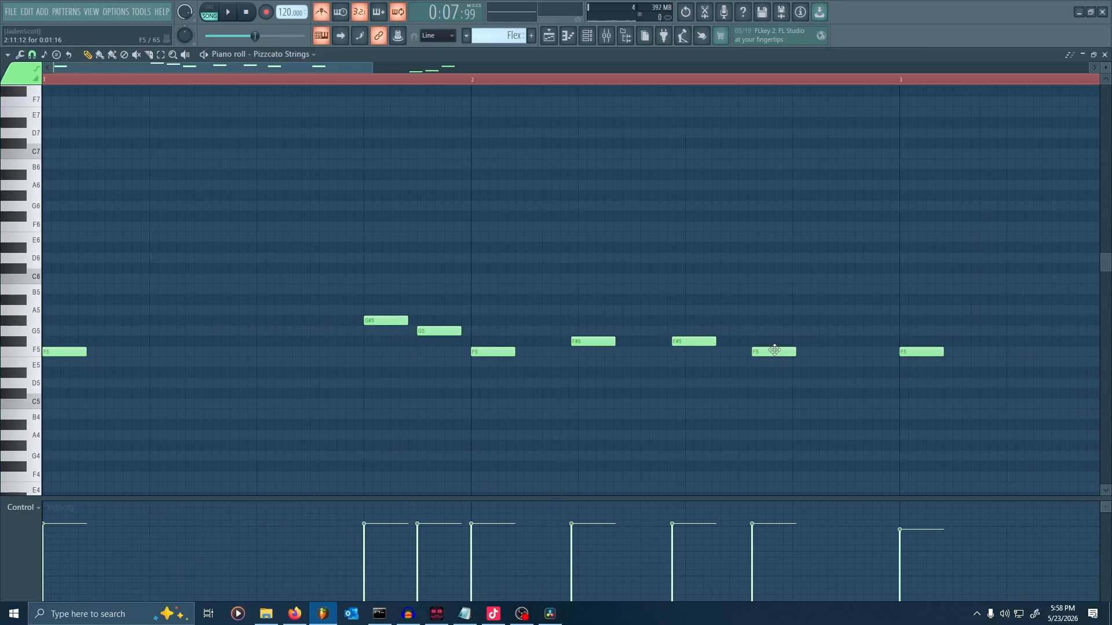
Lower both F#5 notes in bar 2 to F5.
{"action": "left_click_drag", "start_coordinate": [593, 341], "coordinate": [596, 360]}
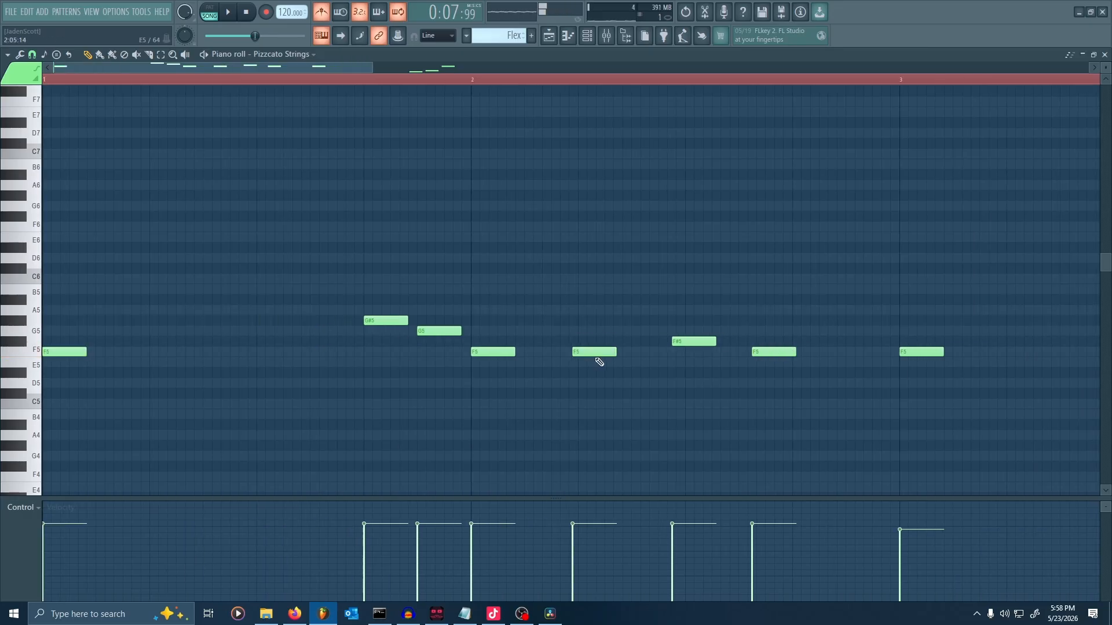
{"action": "left_click_drag", "start_coordinate": [689, 343], "coordinate": [691, 362]}
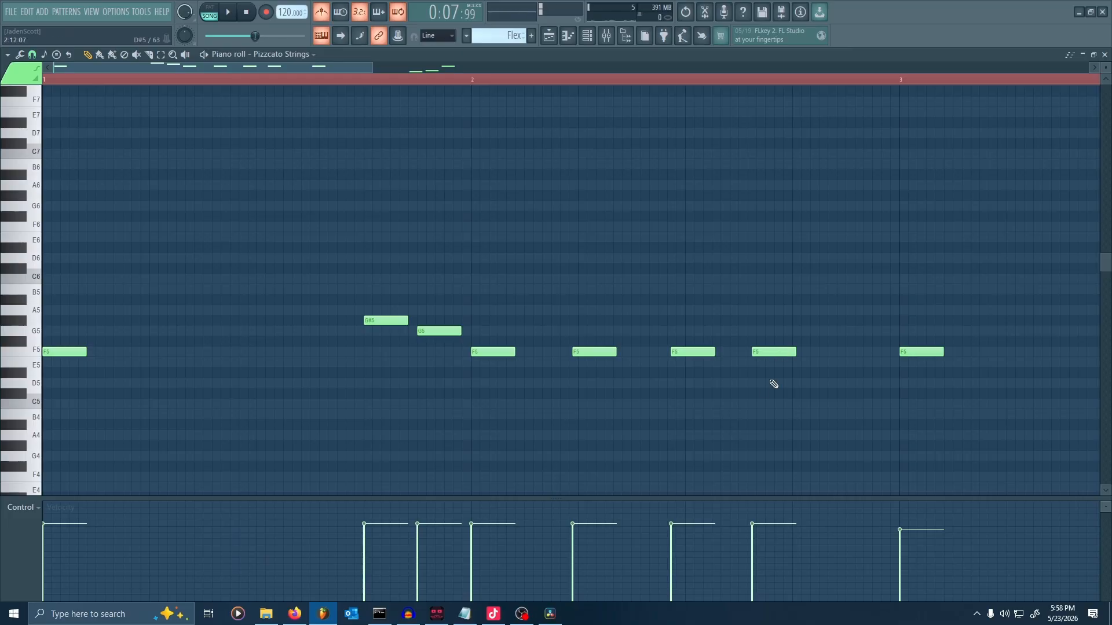
{"action": "scroll", "coordinate": [667, 407], "scroll_direction": "down", "scroll_amount": 1, "text": "ctrl"}
Play the pattern from the start of bar 2 twice to hear the off-beat notes.
{"action": "left_click", "coordinate": [405, 81]}
{"action": "key", "text": "space"}
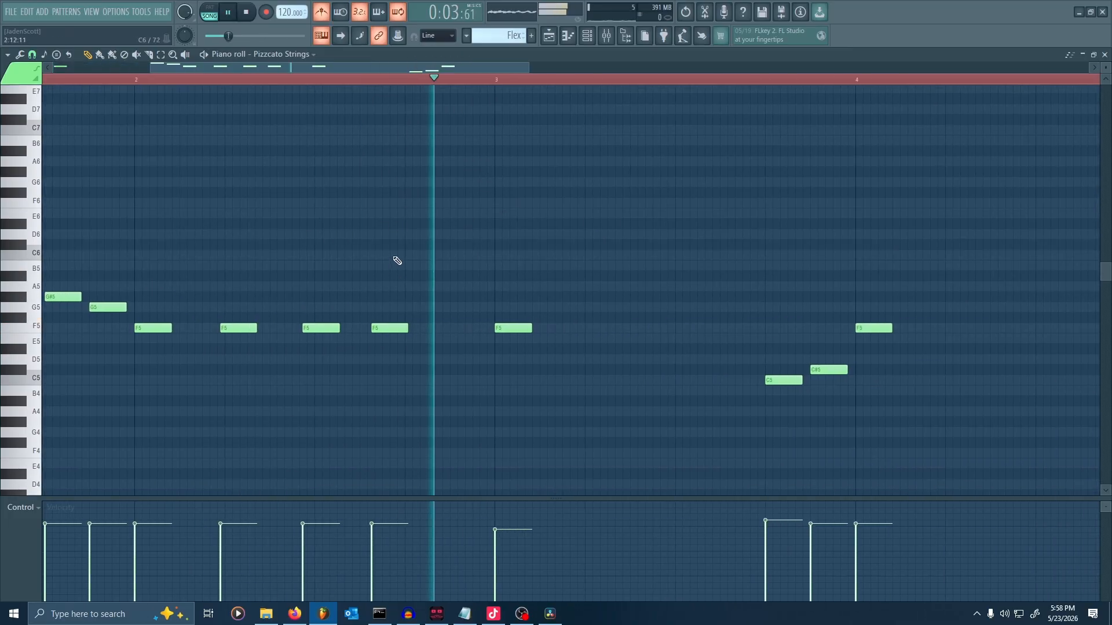
{"action": "key", "text": "space"}
{"action": "scroll", "coordinate": [237, 254], "scroll_direction": "down", "scroll_amount": 1, "text": "ctrl"}
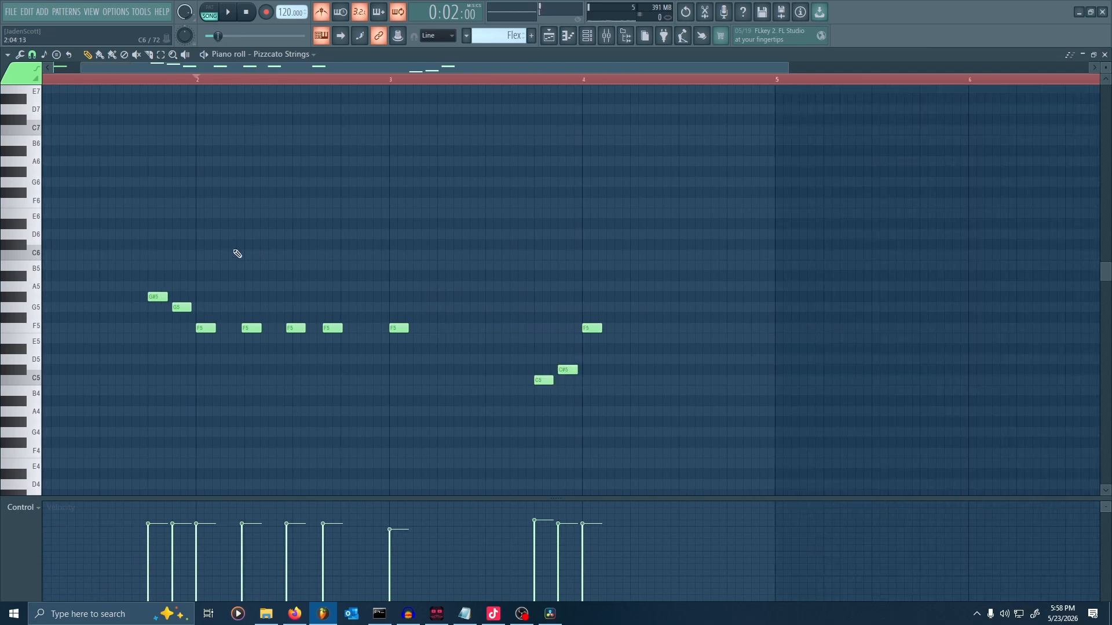
{"action": "scroll", "coordinate": [237, 254], "scroll_direction": "up", "scroll_amount": 1, "text": "ctrl"}
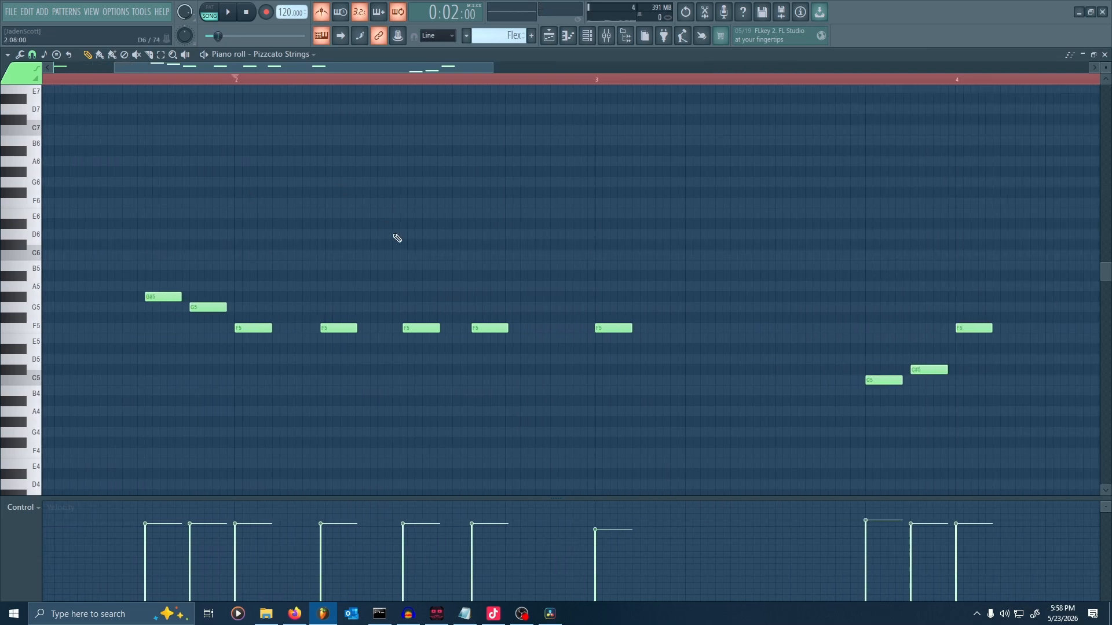
{"action": "key", "text": "space"}
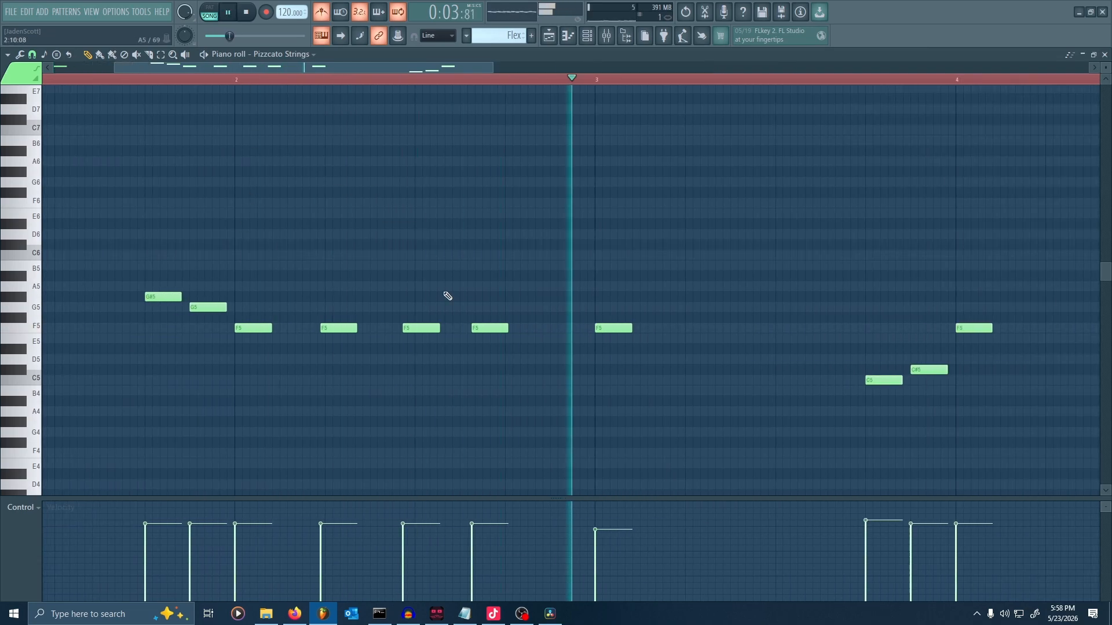
{"action": "key", "text": "space"}
Replace the F5 notes near beats 2 and 3 of bar 2 with ones exactly on the beats, and delete the F5 before beat 4.
{"action": "scroll", "coordinate": [316, 379], "scroll_direction": "up", "scroll_amount": 1, "text": "ctrl"}
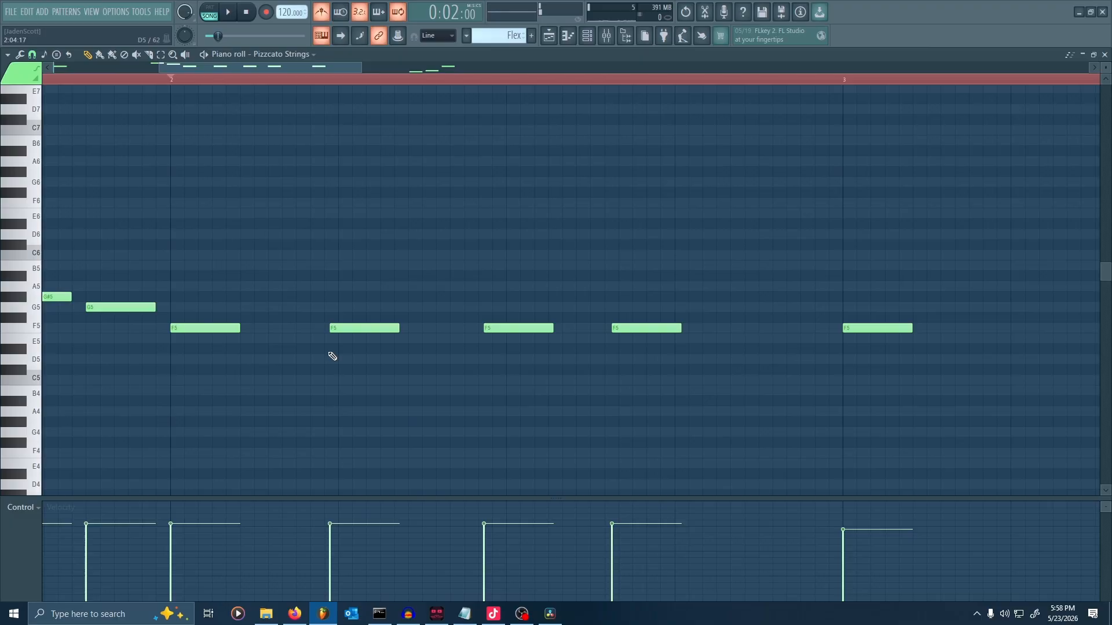
{"action": "right_click", "coordinate": [345, 329]}
{"action": "left_click", "coordinate": [342, 330]}
{"action": "right_click", "coordinate": [515, 328]}
{"action": "left_click", "coordinate": [507, 328]}
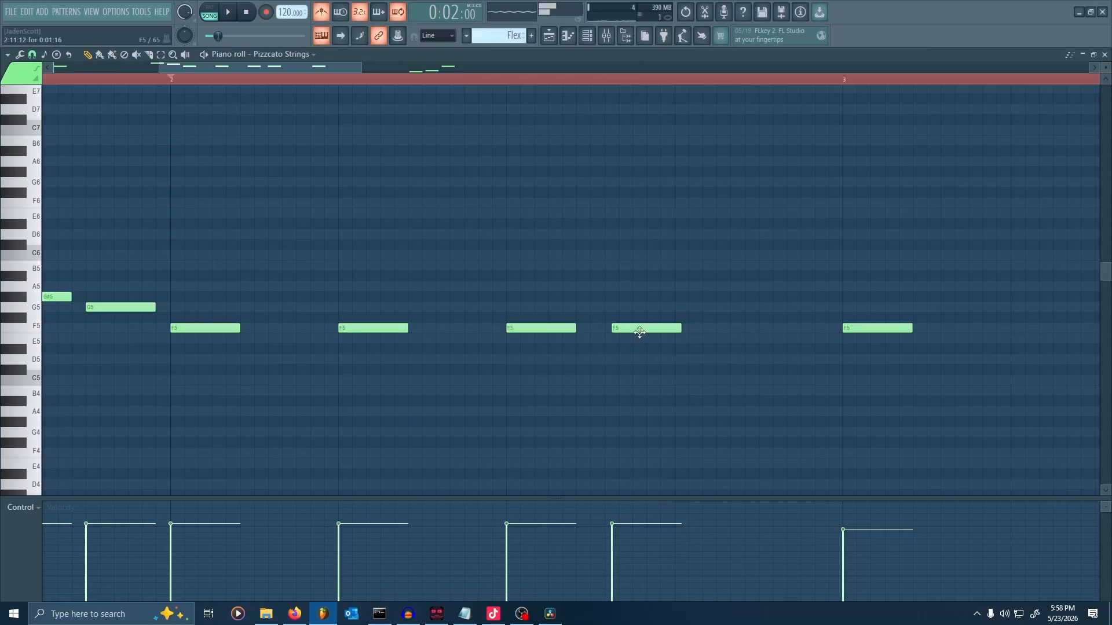
{"action": "left_click", "coordinate": [642, 328]}
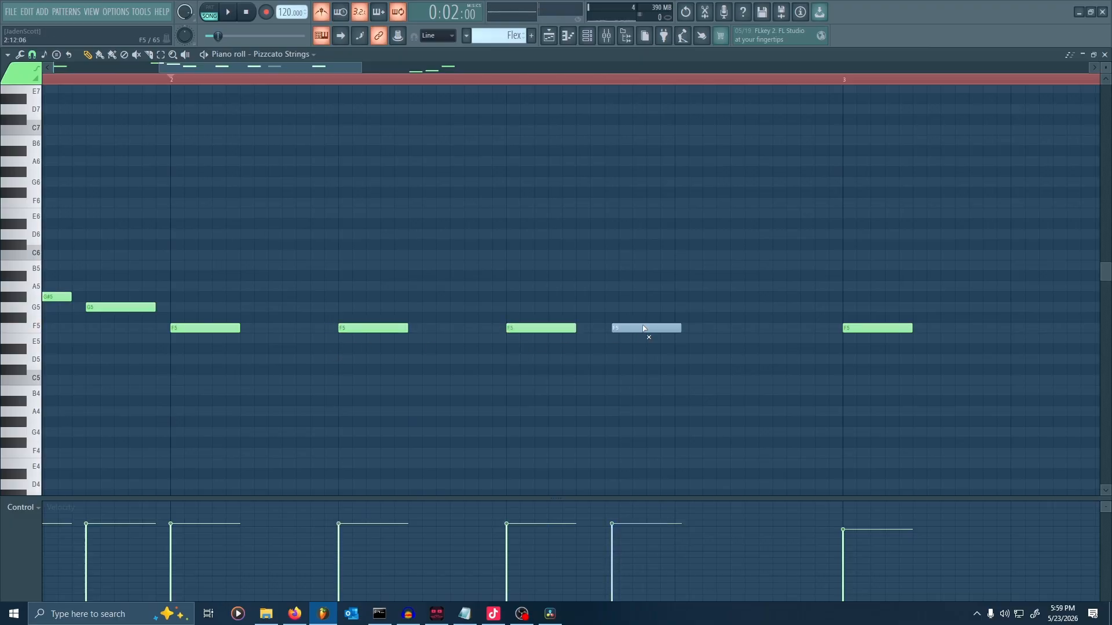
{"action": "right_click", "coordinate": [641, 328]}
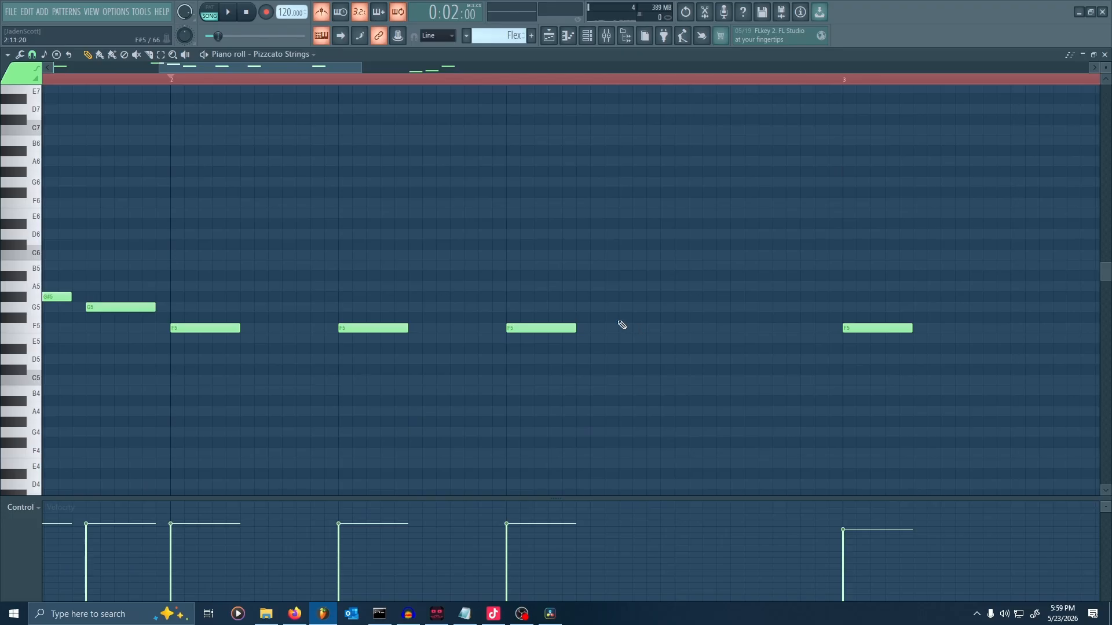
Delete the F5 notes on beats 2 and 3 of bar 2 and undo the deletions.
{"action": "right_click", "coordinate": [528, 328]}
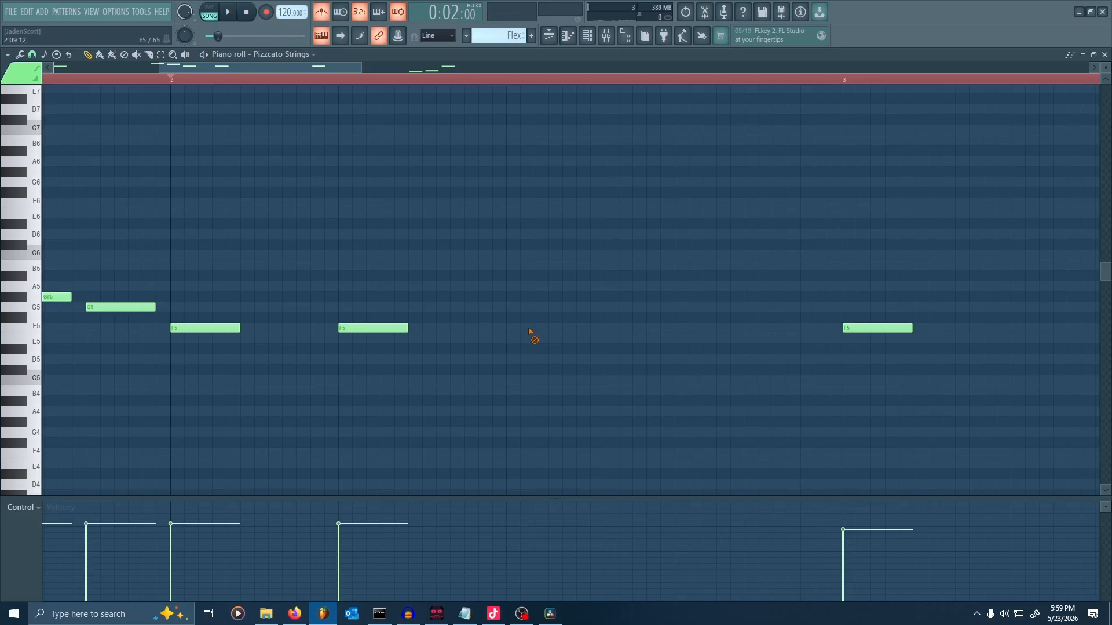
{"action": "right_click", "coordinate": [373, 327]}
{"action": "key", "text": "ctrl+z"}
{"action": "key", "text": "ctrl+z"}
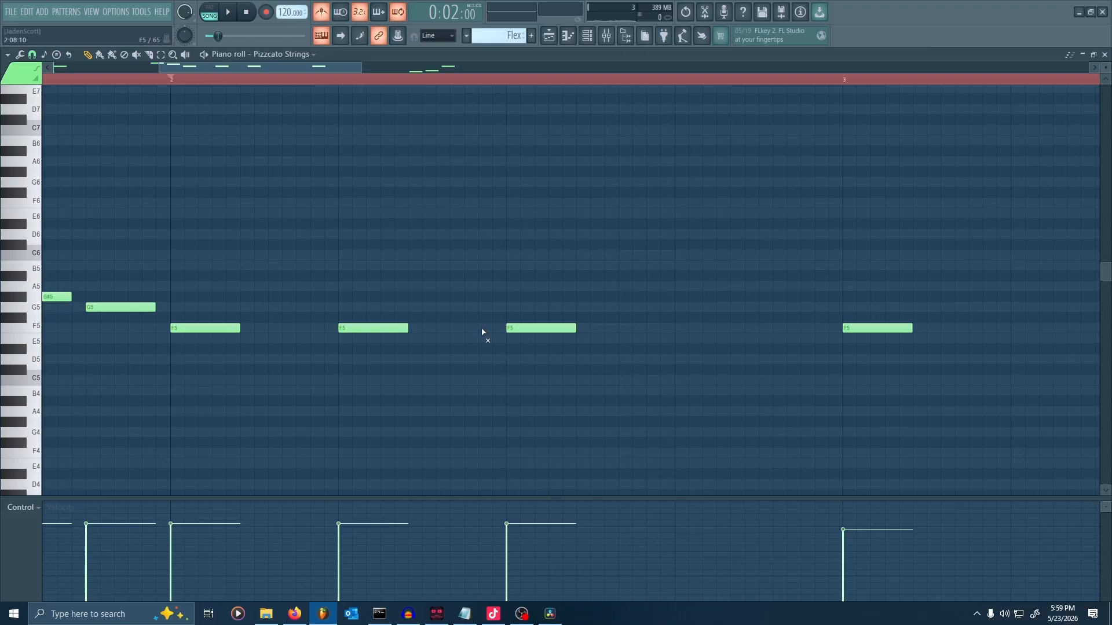
Mute the F5 notes on beats 2 and 3 of bar 2 and unmute them again.
{"action": "left_click", "coordinate": [512, 329]}
{"action": "left_click", "coordinate": [379, 328]}
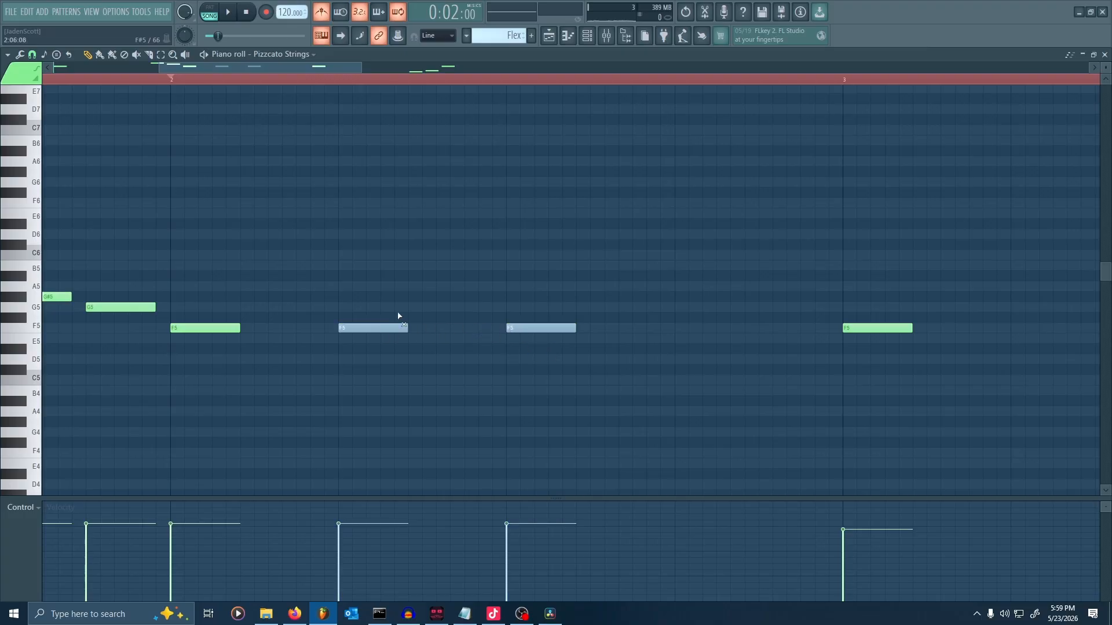
{"action": "left_click", "coordinate": [398, 329]}
{"action": "left_click", "coordinate": [517, 329]}
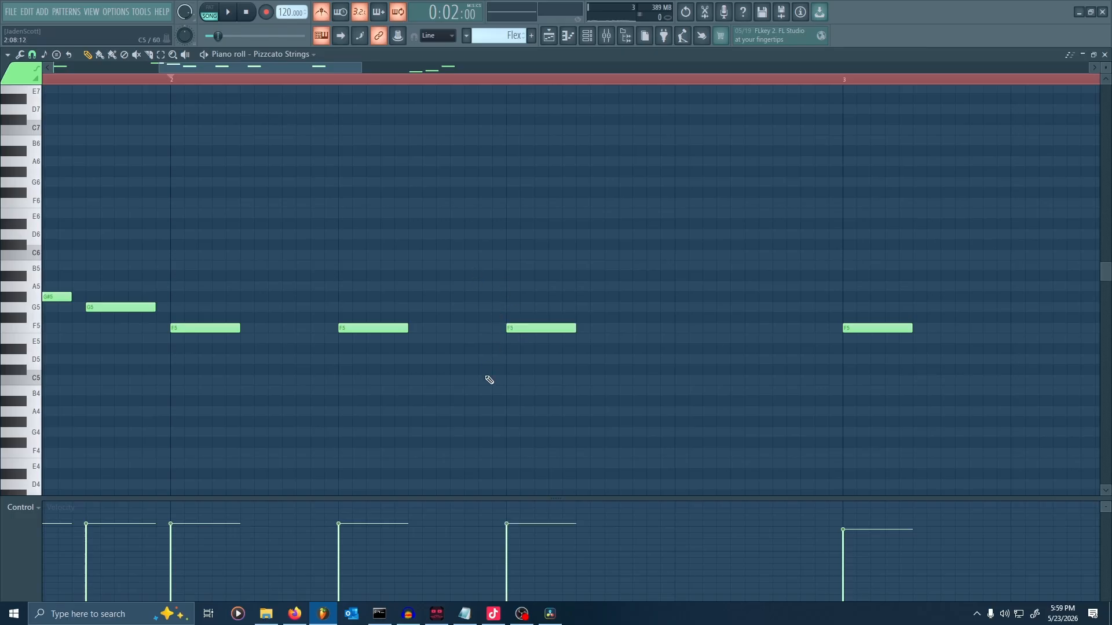
Place F5 notes exactly on beats 3 and 4 of bar 2 and play the pattern from bar 2.
{"action": "right_click", "coordinate": [518, 329]}
{"action": "left_click", "coordinate": [507, 329]}
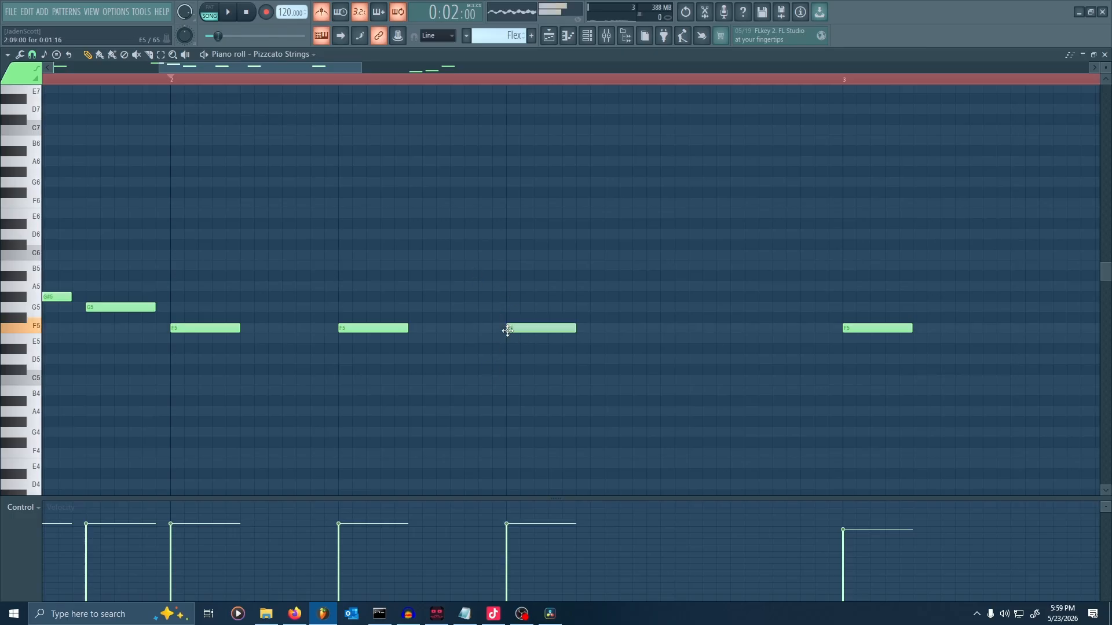
{"action": "left_click", "coordinate": [676, 329]}
{"action": "scroll", "coordinate": [637, 385], "scroll_direction": "down", "scroll_amount": 2}
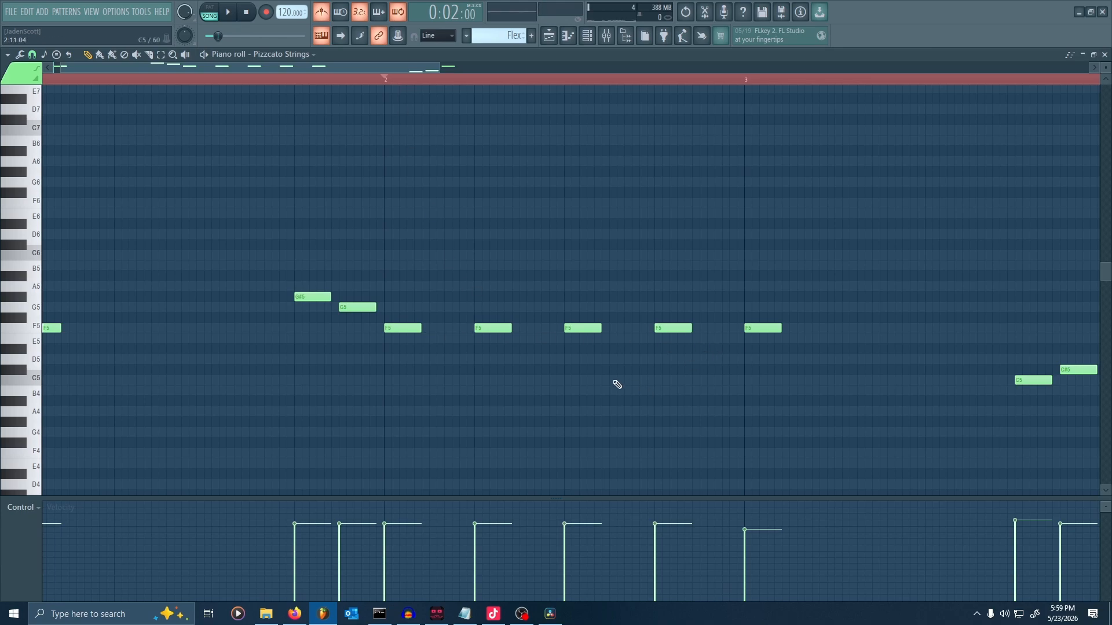
{"action": "key", "text": "space"}
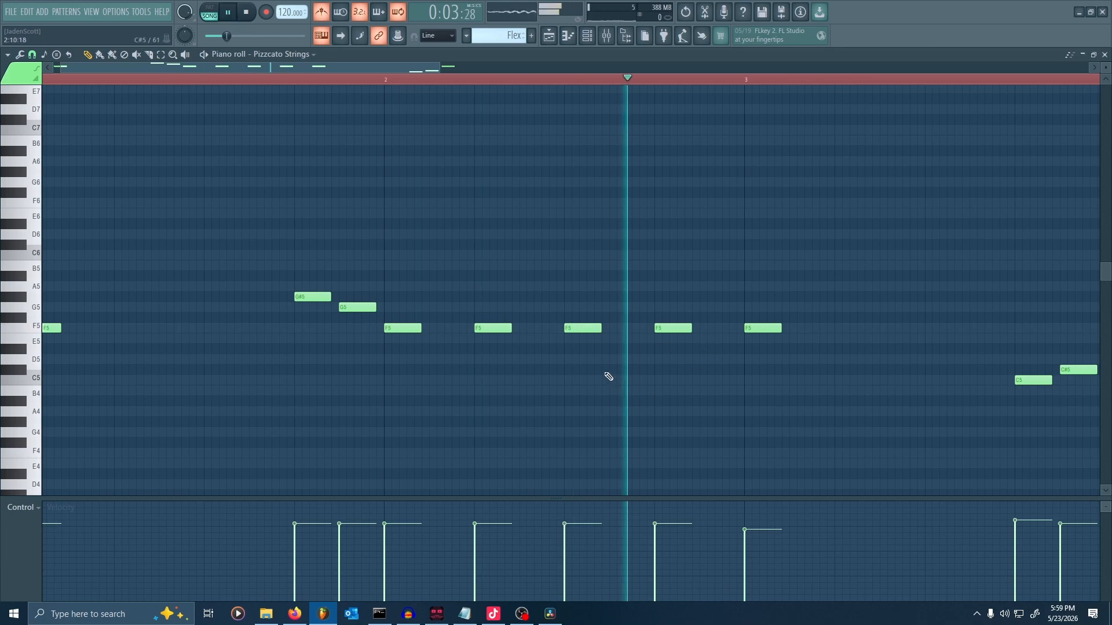
{"action": "key", "text": "space"}
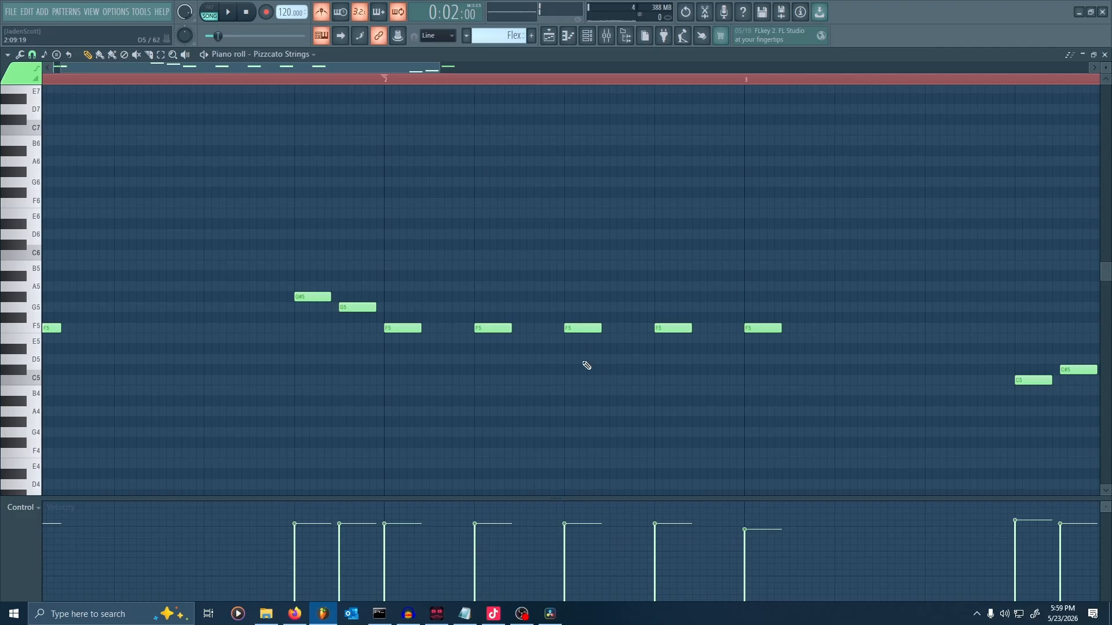
Replace the F5 note on beat 2 of bar 2 with one midway between beats 2 and 3.
{"action": "scroll", "coordinate": [521, 359], "scroll_direction": "up", "scroll_amount": 2}
{"action": "left_click_drag", "start_coordinate": [564, 355], "coordinate": [497, 334]}
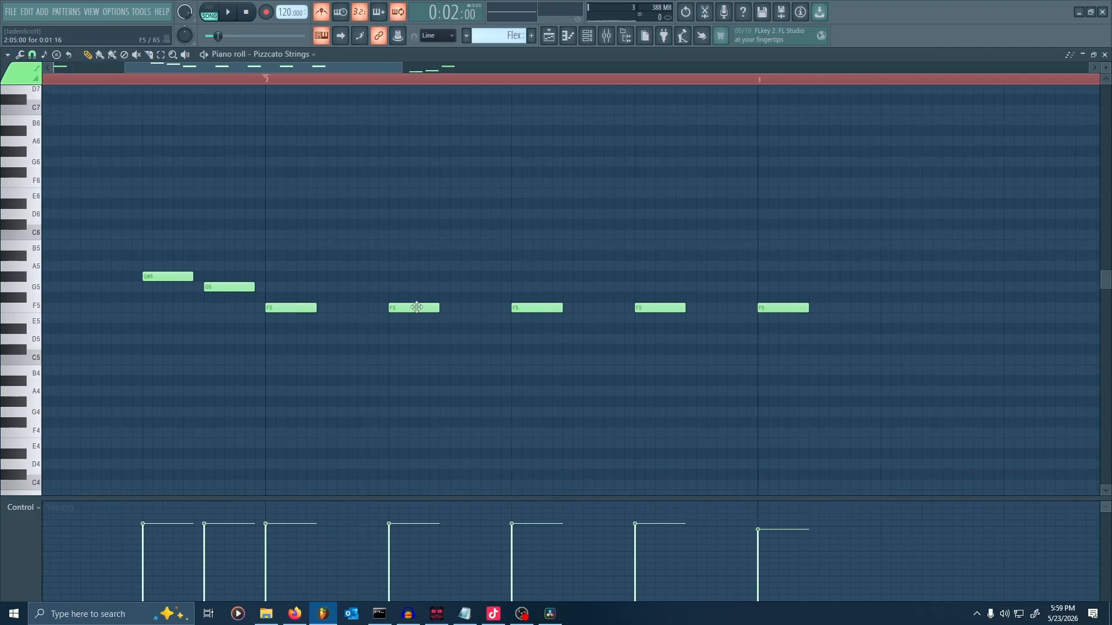
{"action": "left_click", "coordinate": [443, 309]}
{"action": "right_click", "coordinate": [421, 310]}
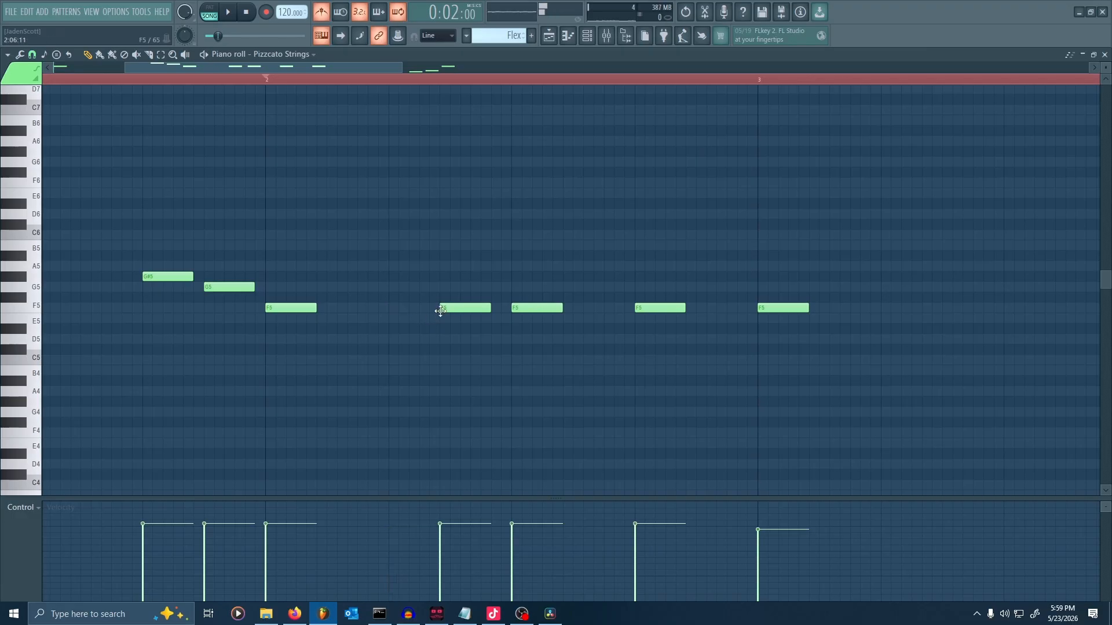
{"action": "left_click_drag", "start_coordinate": [454, 309], "coordinate": [465, 310]}
{"action": "scroll", "coordinate": [462, 328], "scroll_direction": "down", "scroll_amount": 4}
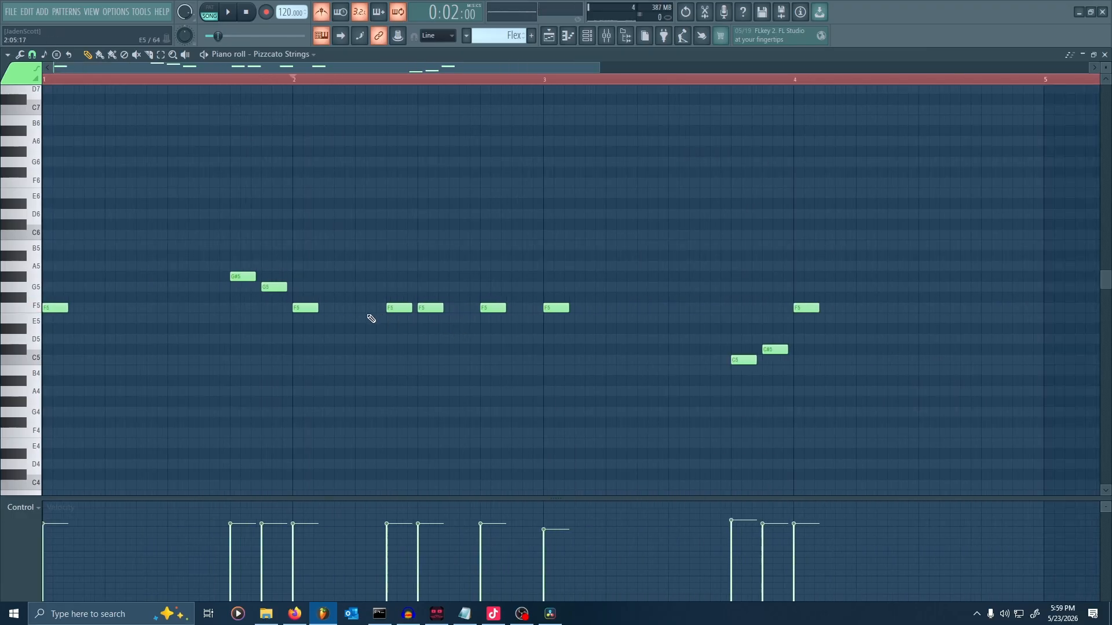
Replace the F5 notes on beats 3 and 4 of bar 2 with ones half a beat later and play from bar 2.
{"action": "right_click", "coordinate": [430, 309]}
{"action": "left_click", "coordinate": [450, 309]}
{"action": "right_click", "coordinate": [493, 308]}
{"action": "left_click", "coordinate": [513, 310]}
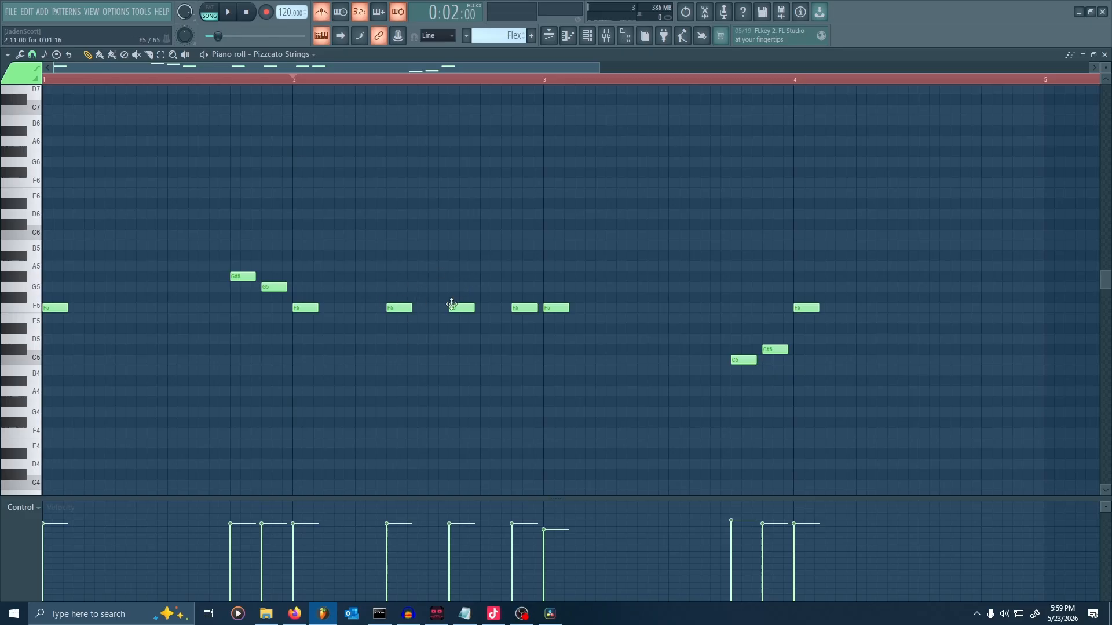
{"action": "key", "text": "space"}
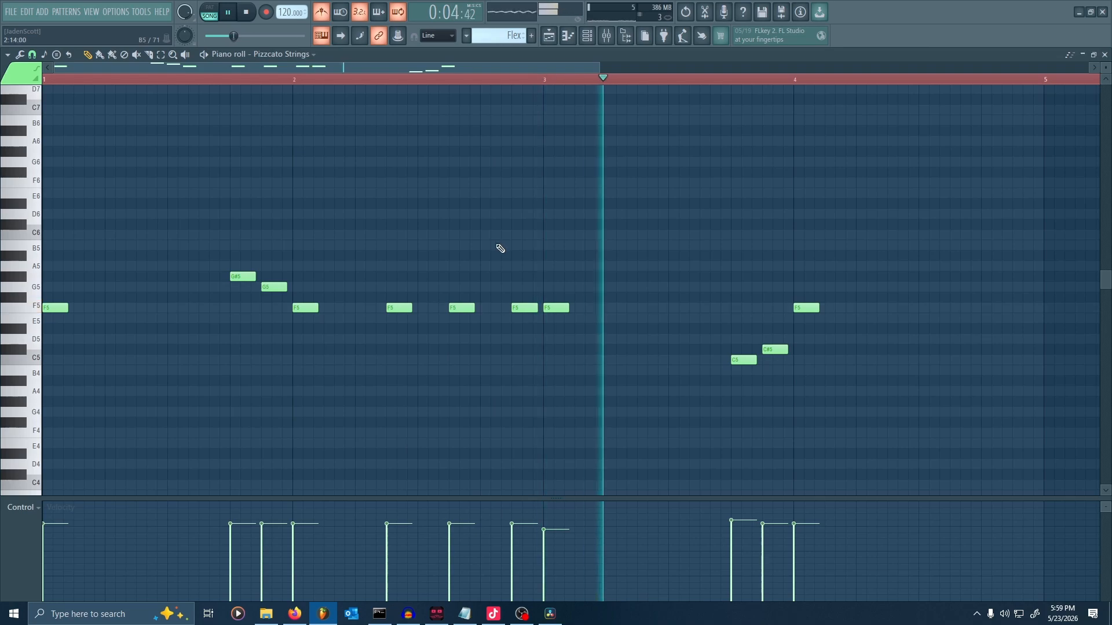
{"action": "key", "text": "space"}
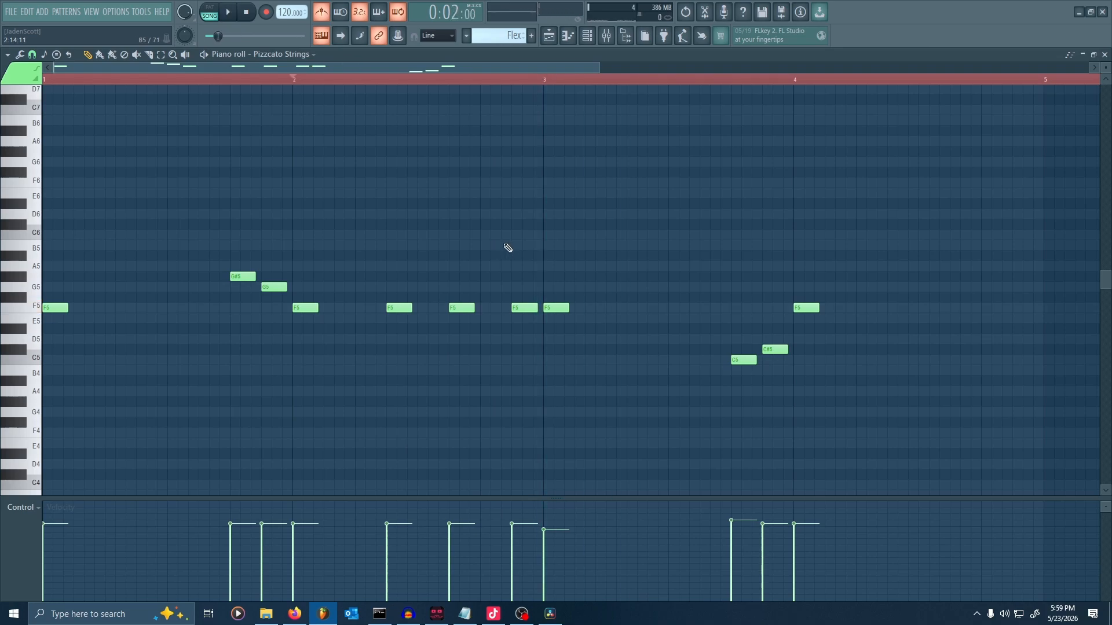
Slice through the F5 note midway between beats 3 and 4 of bar 2 with the Slice tool and undo the cut.
{"action": "scroll", "coordinate": [408, 286], "scroll_direction": "up", "scroll_amount": 2}
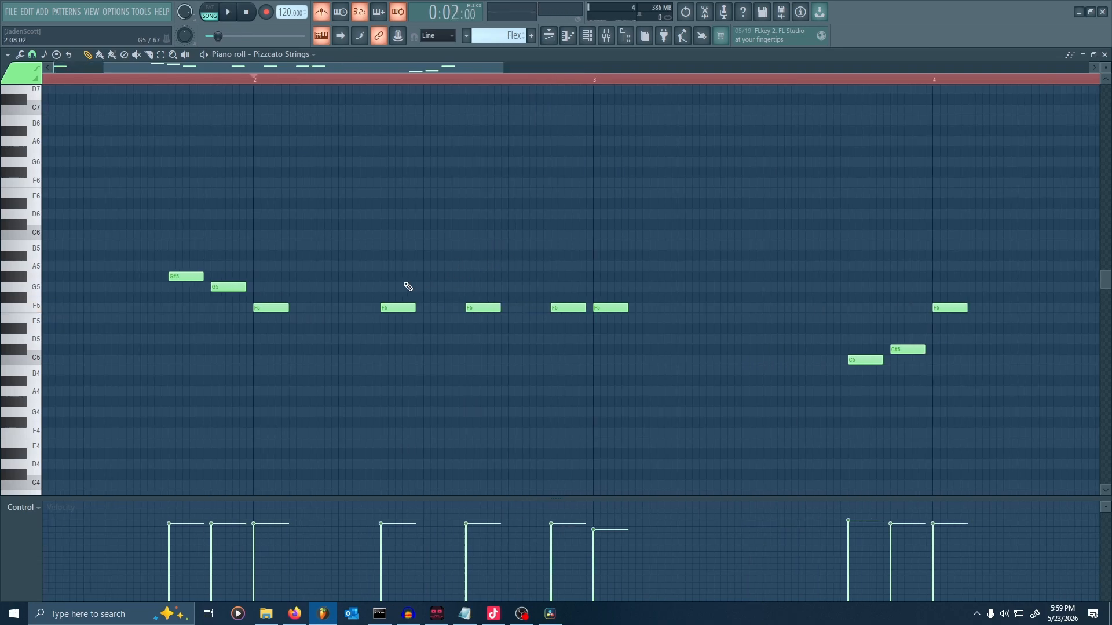
{"action": "left_click_drag", "start_coordinate": [395, 205], "coordinate": [480, 243]}
{"action": "scroll", "coordinate": [484, 224], "scroll_direction": "down", "scroll_amount": 2}
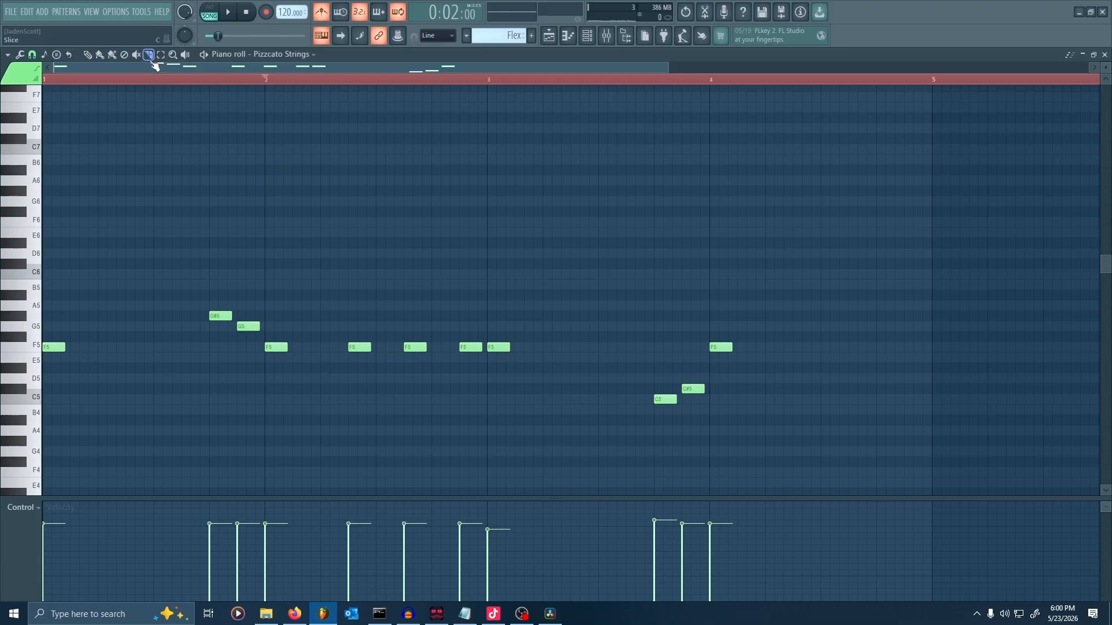
{"action": "left_click_drag", "start_coordinate": [418, 309], "coordinate": [425, 447]}
{"action": "key", "text": "ctrl+z"}
Select all notes in the pattern with the Select tool and clear the selection.
{"action": "left_click_drag", "start_coordinate": [743, 232], "coordinate": [42, 456]}
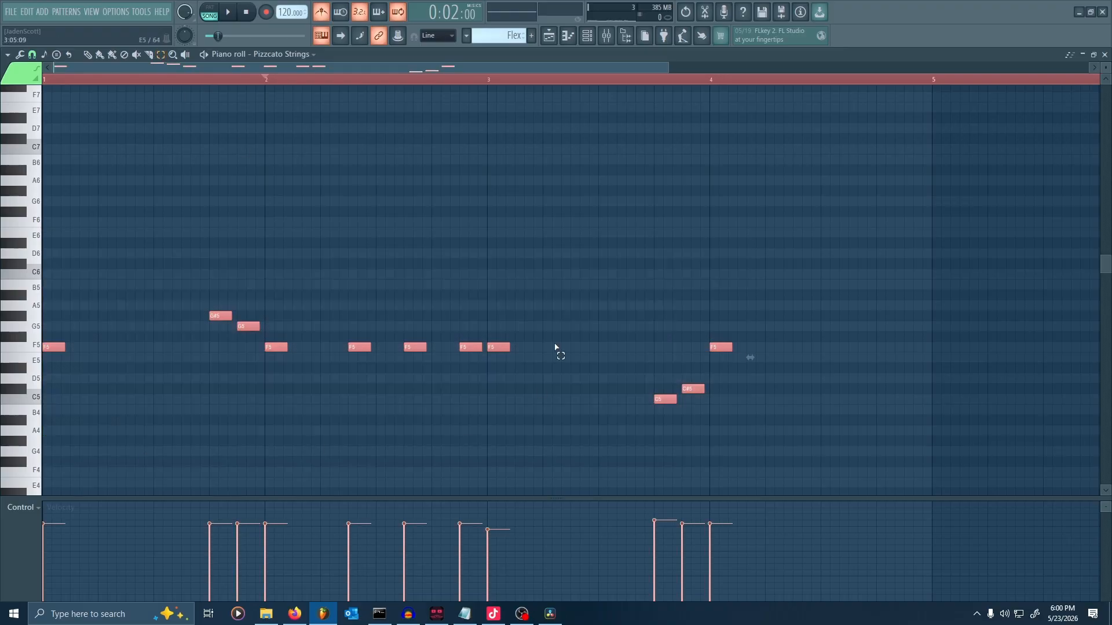
{"action": "left_click", "coordinate": [454, 295]}
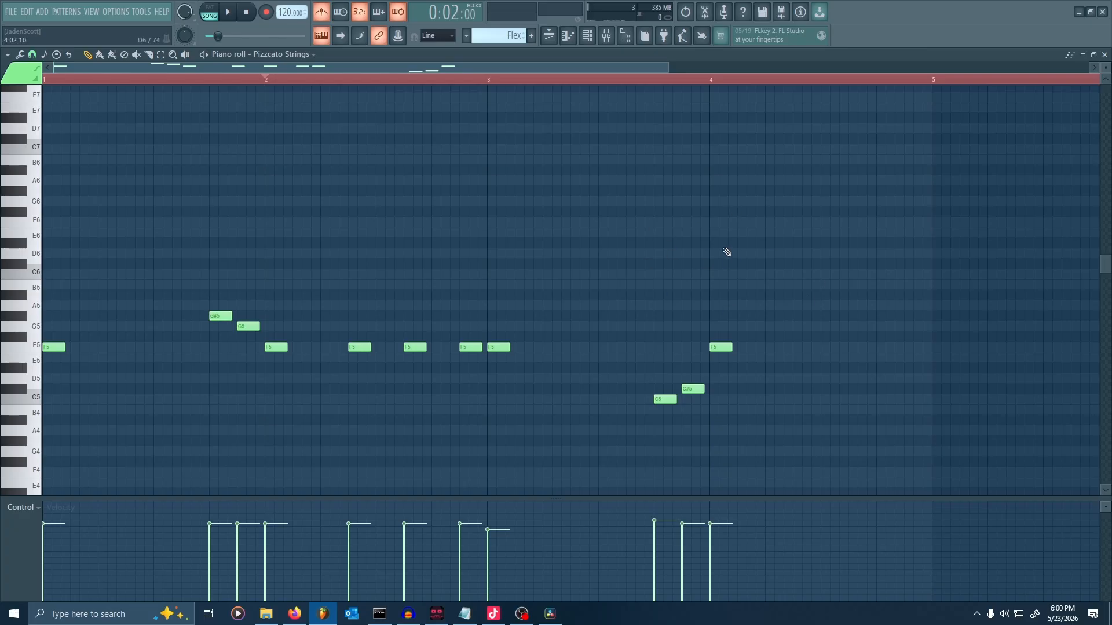
Place five notes between C#6 and G#6 across bars 2 and 3, select them together and delete them.
{"action": "left_click_drag", "start_coordinate": [805, 202], "coordinate": [125, 477]}
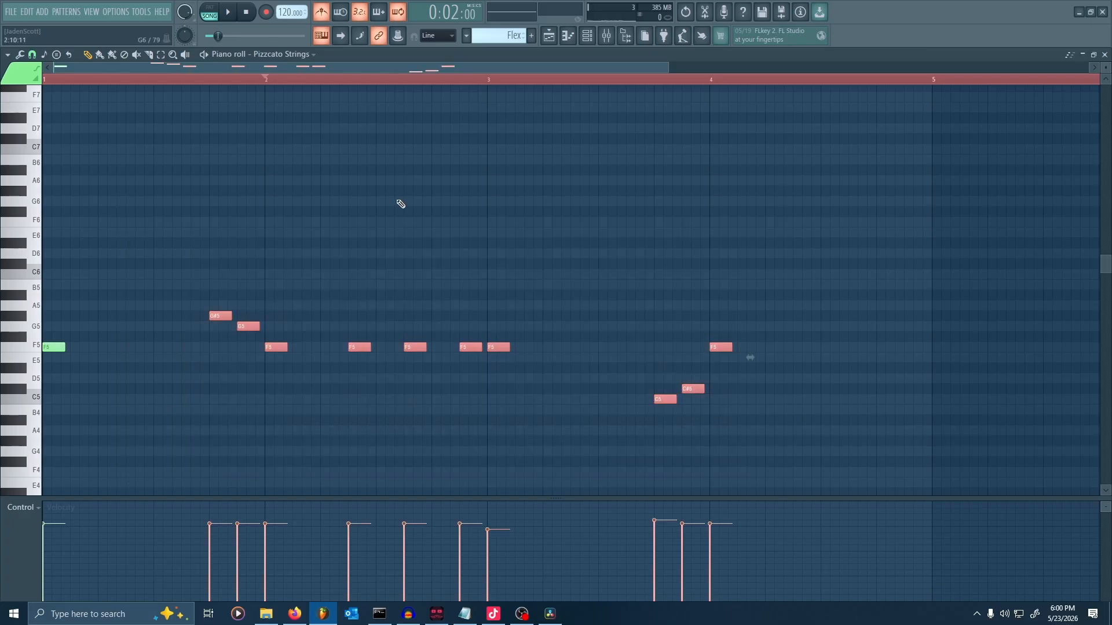
{"action": "left_click", "coordinate": [451, 232]}
{"action": "left_click", "coordinate": [520, 222]}
{"action": "left_click", "coordinate": [539, 263]}
{"action": "left_click", "coordinate": [595, 243]}
{"action": "left_click", "coordinate": [627, 190]}
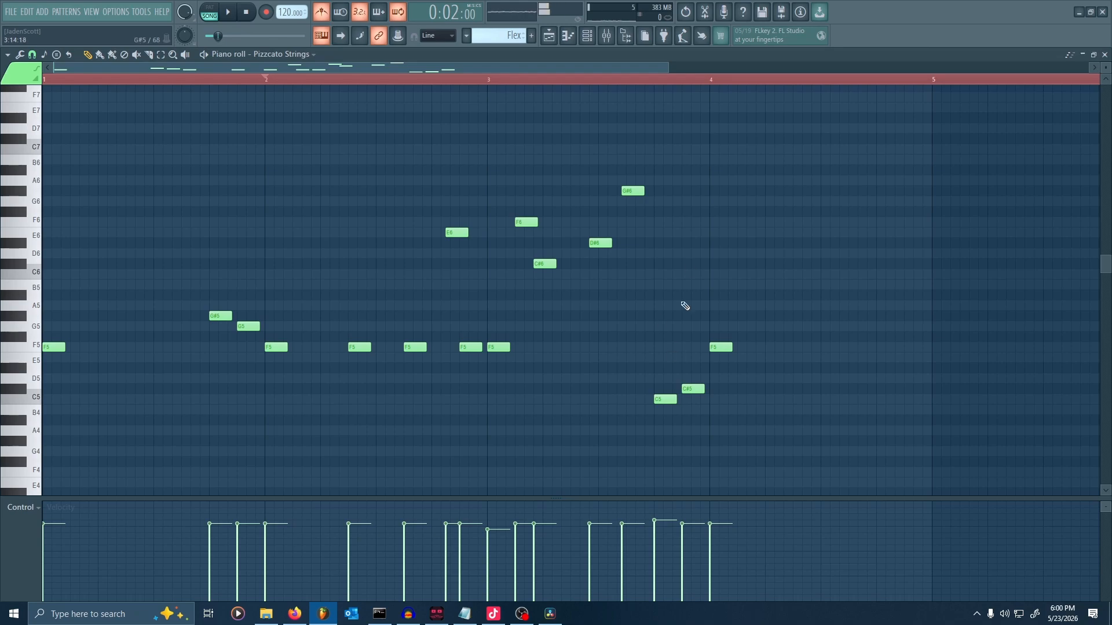
{"action": "left_click_drag", "start_coordinate": [687, 166], "coordinate": [436, 307]}
{"action": "key", "text": "Delete"}
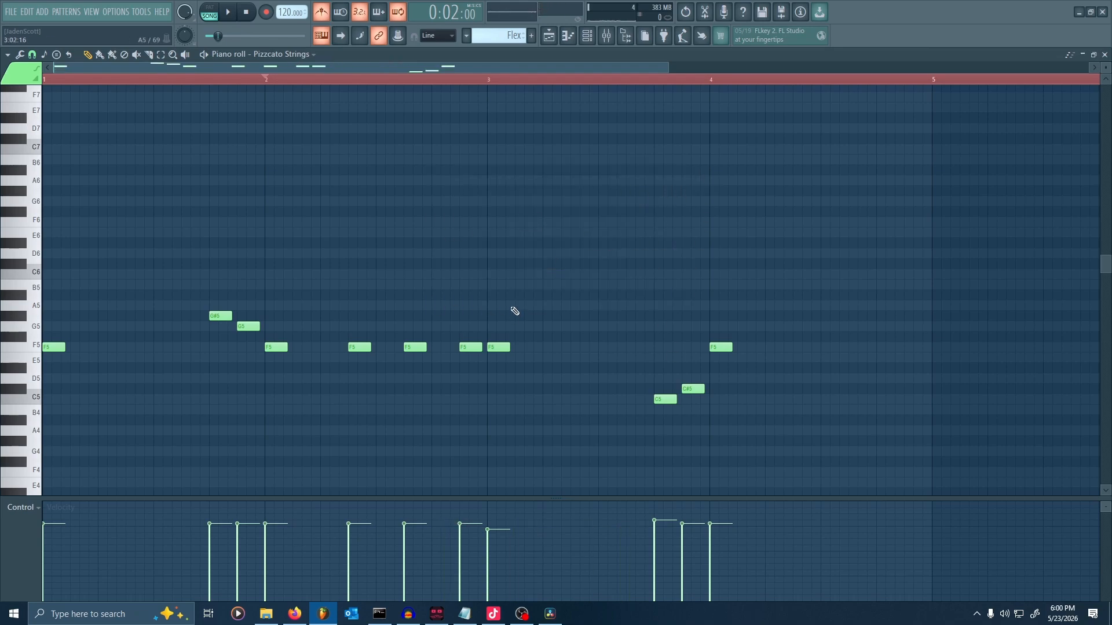
Select the notes in bars 2 and 3, delete them twice with an undo after each, and clear the selection.
{"action": "left_click_drag", "start_coordinate": [709, 207], "coordinate": [264, 457]}
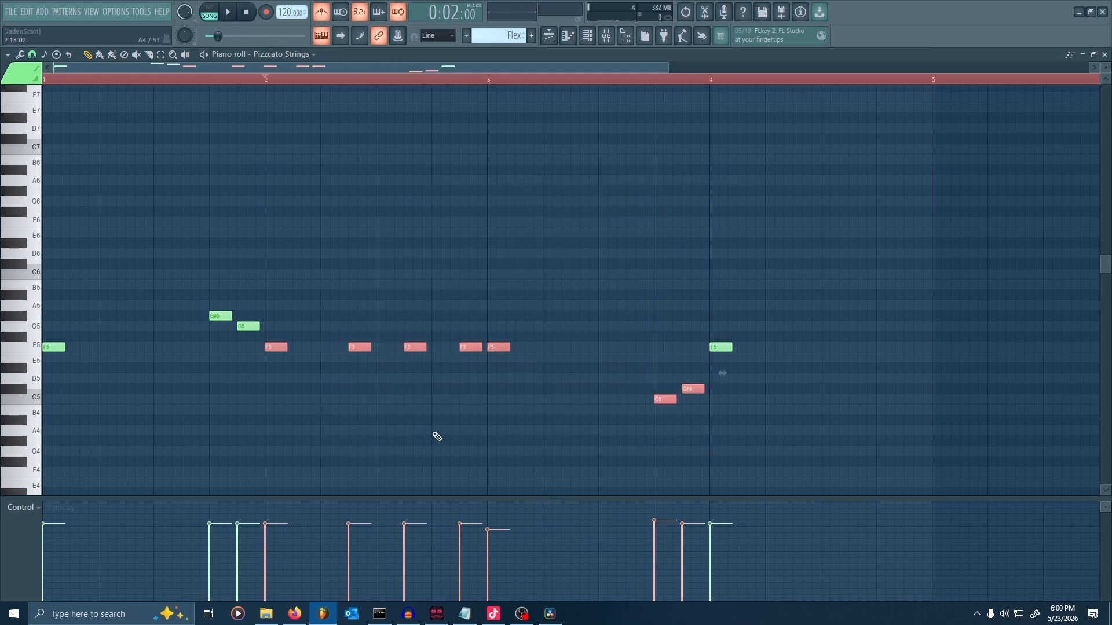
{"action": "key", "text": "Delete"}
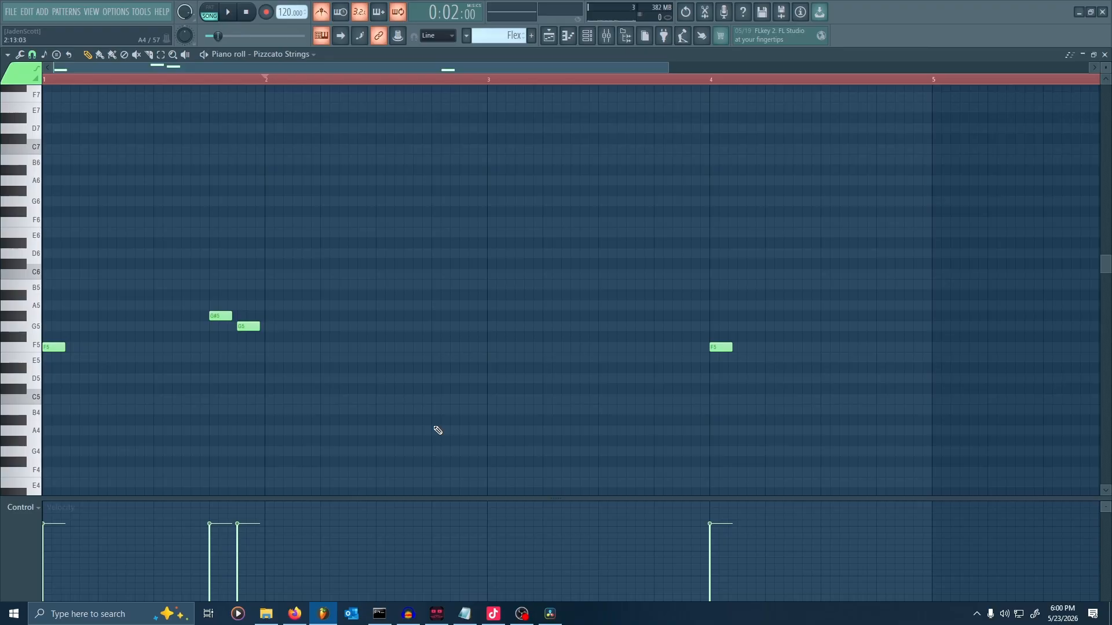
{"action": "key", "text": "ctrl+z"}
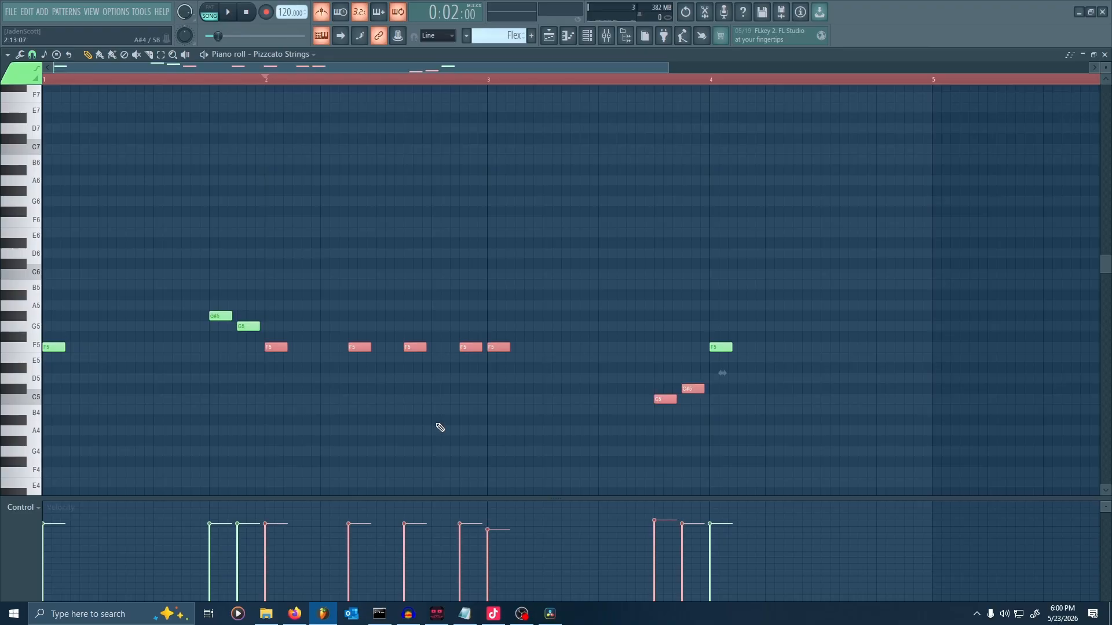
{"action": "key", "text": "Delete"}
{"action": "key", "text": "ctrl+z"}
{"action": "key", "text": "ctrl+d"}
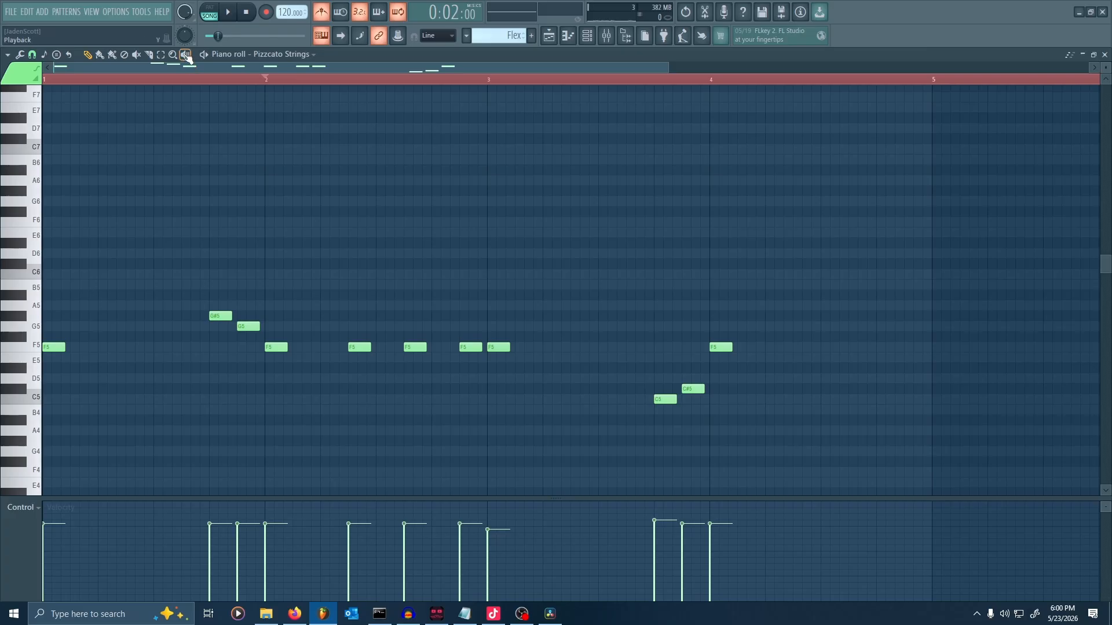
Scrub through the notes from the start of bar 2 into bar 4 with the Playback tool.
{"action": "left_click", "coordinate": [186, 55]}
{"action": "left_click", "coordinate": [278, 89]}
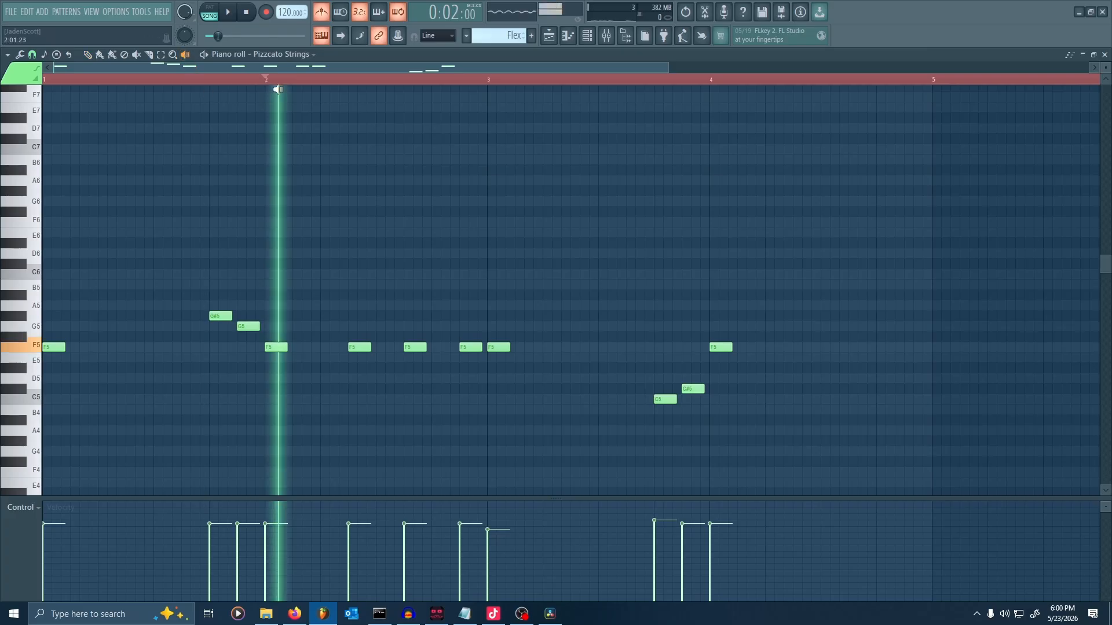
{"action": "left_click_drag", "start_coordinate": [278, 89], "coordinate": [752, 122]}
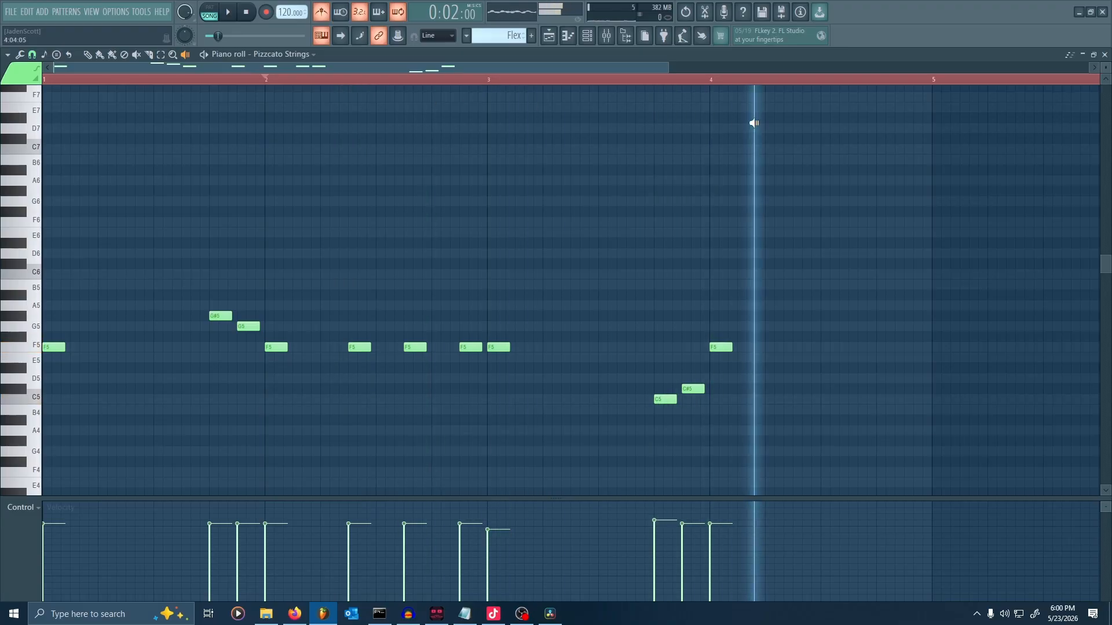
Stamp a Major Bebop scale from E6 at the start of bar 3 and undo it.
{"action": "left_click", "coordinate": [57, 55]}
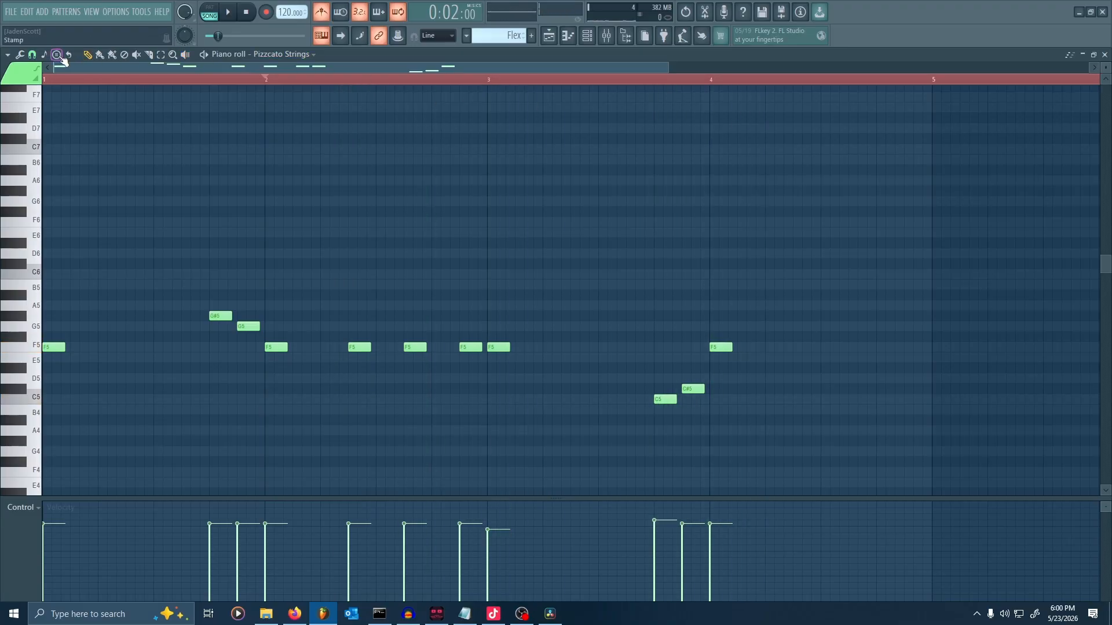
{"action": "left_click", "coordinate": [58, 54]}
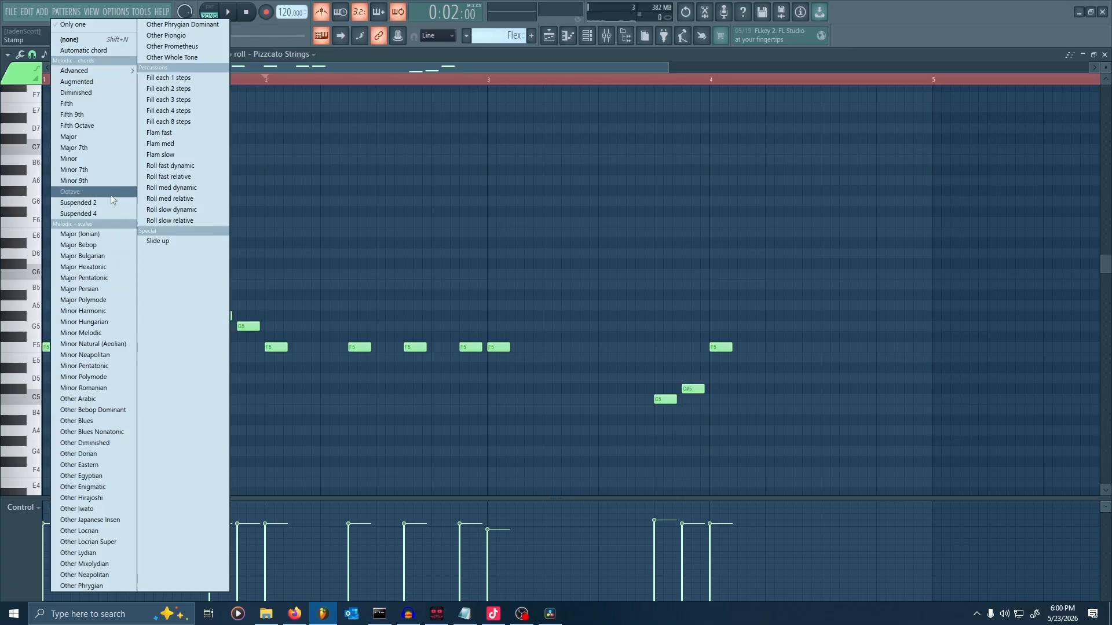
{"action": "left_click", "coordinate": [103, 245]}
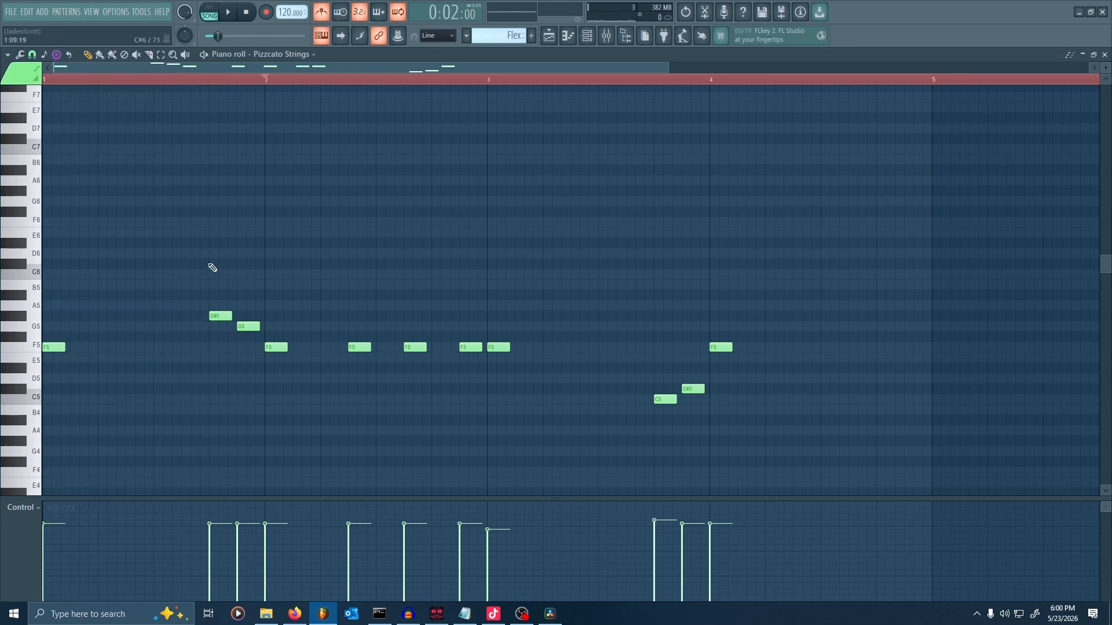
{"action": "left_click", "coordinate": [496, 233]}
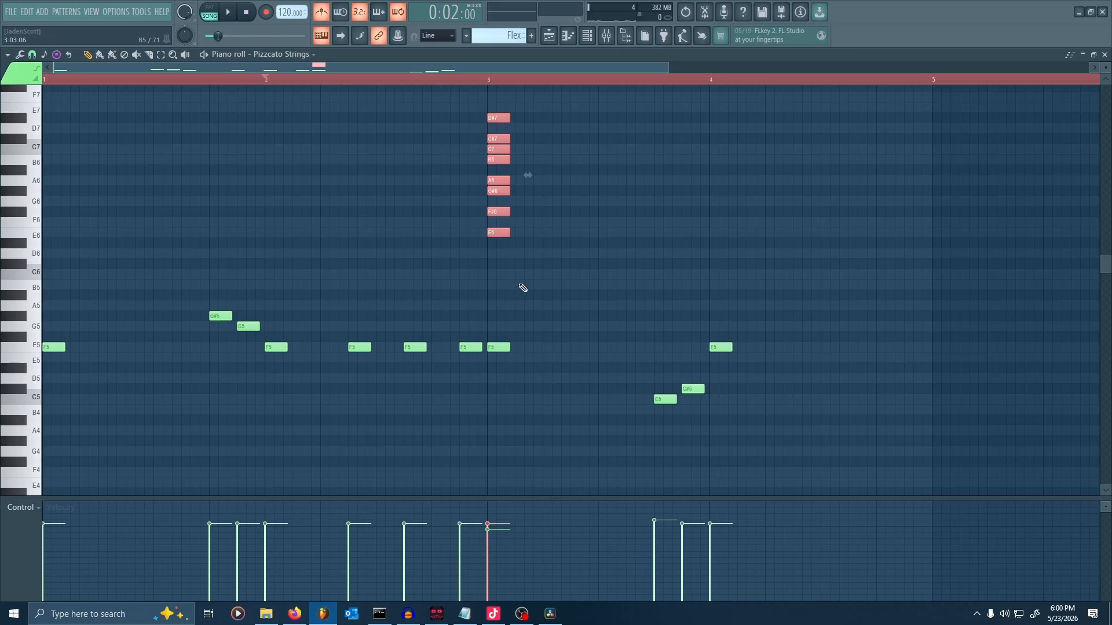
{"action": "key", "text": "ctrl+z"}
Stamp a Major chord on C6 at the start of bar 3 and delete it.
{"action": "left_click", "coordinate": [56, 55]}
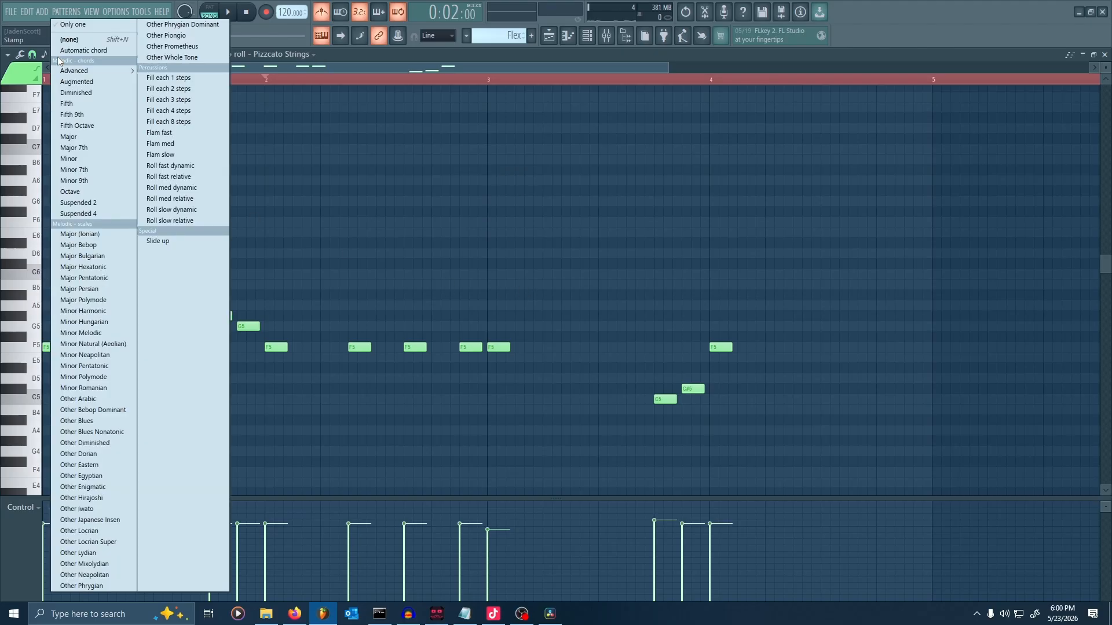
{"action": "left_click", "coordinate": [99, 133]}
{"action": "scroll", "coordinate": [550, 316], "scroll_direction": "up", "scroll_amount": 3}
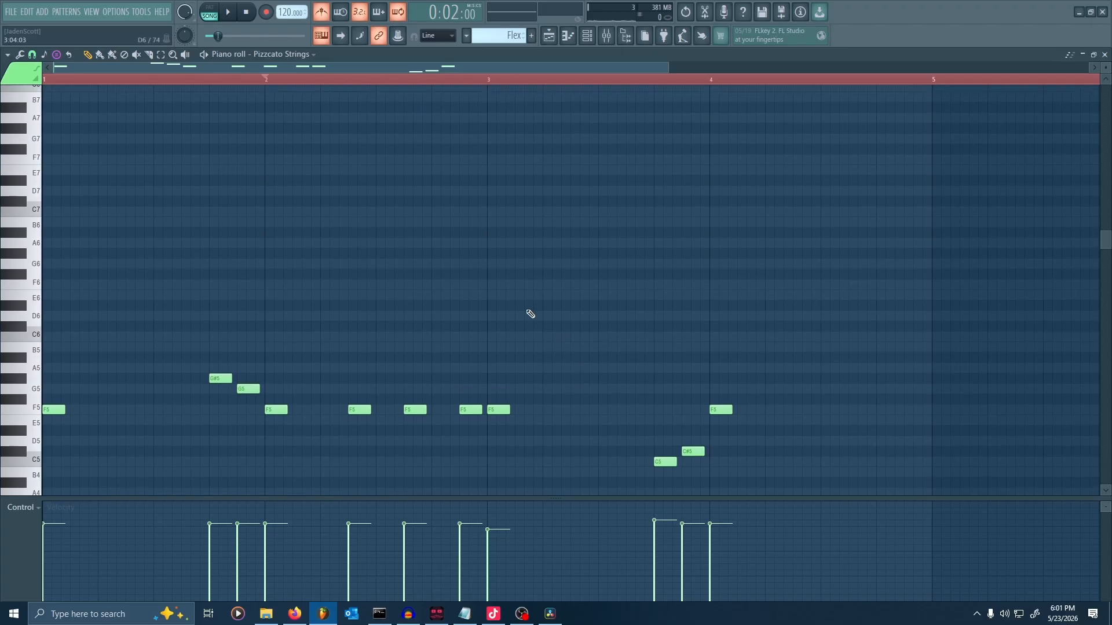
{"action": "left_click", "coordinate": [489, 338]}
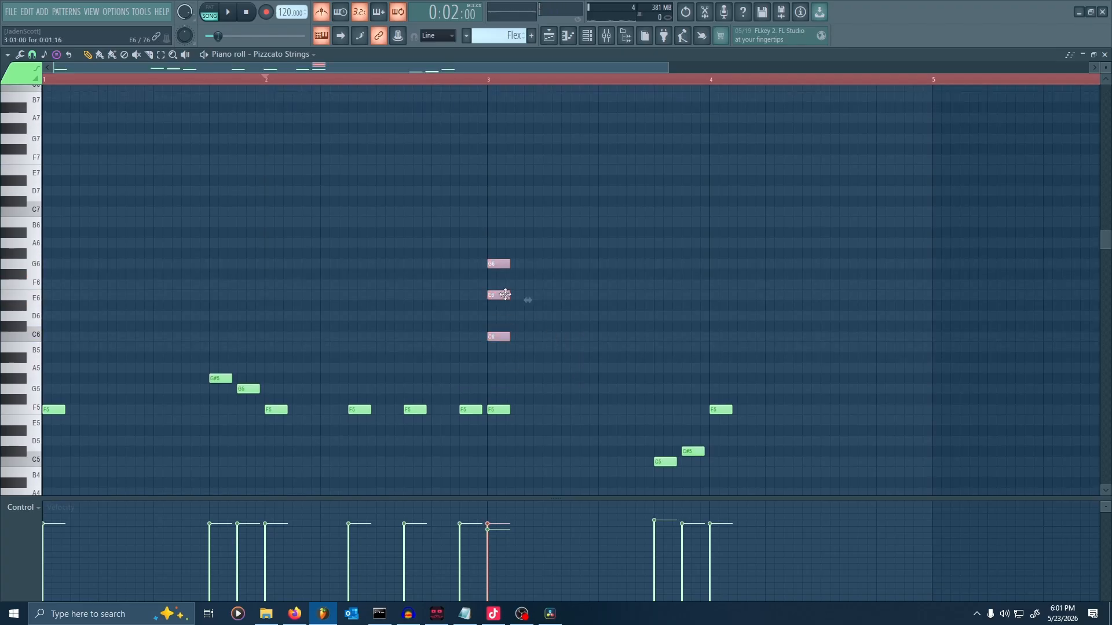
{"action": "key", "text": "Delete"}
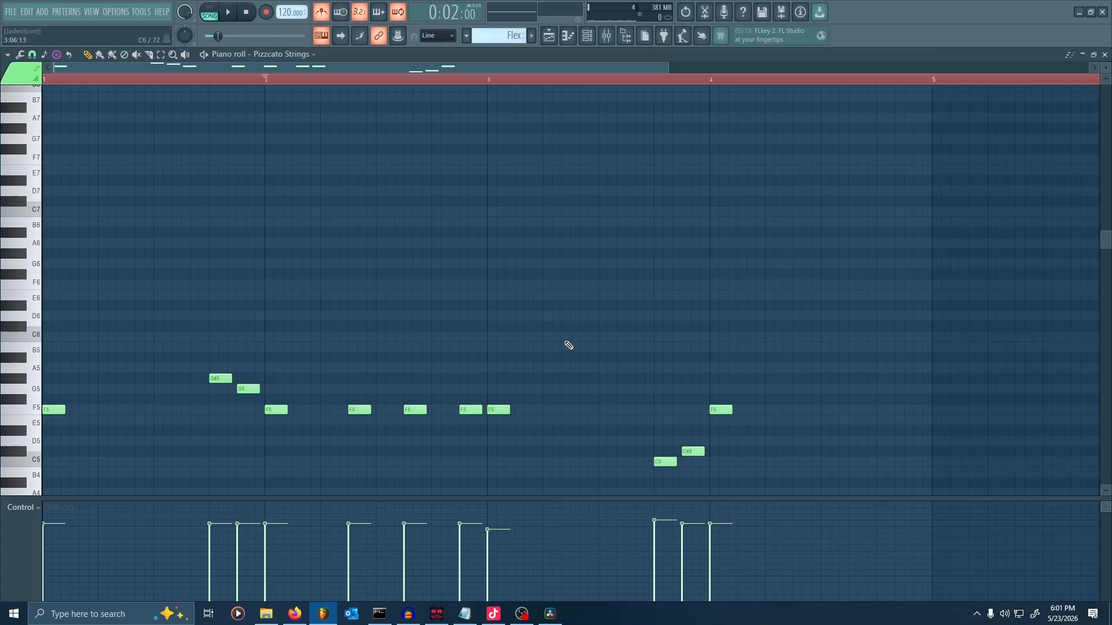
Stamp a Minor Polymode scale from F6 at the start of bar 3, zoom in on it and delete it.
{"action": "left_click", "coordinate": [57, 53]}
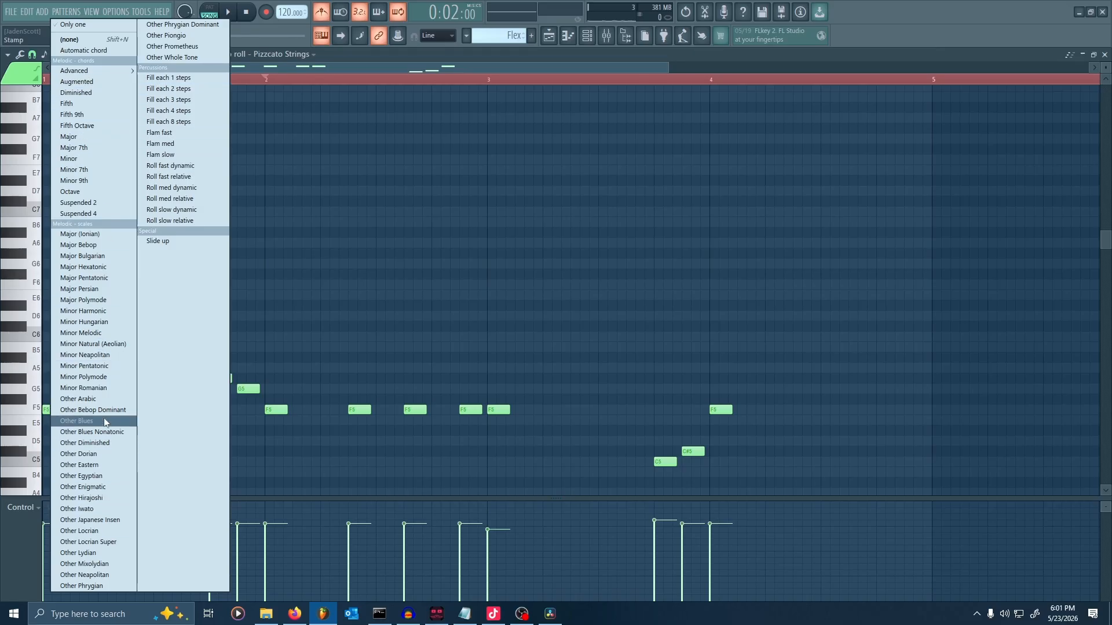
{"action": "left_click", "coordinate": [90, 378]}
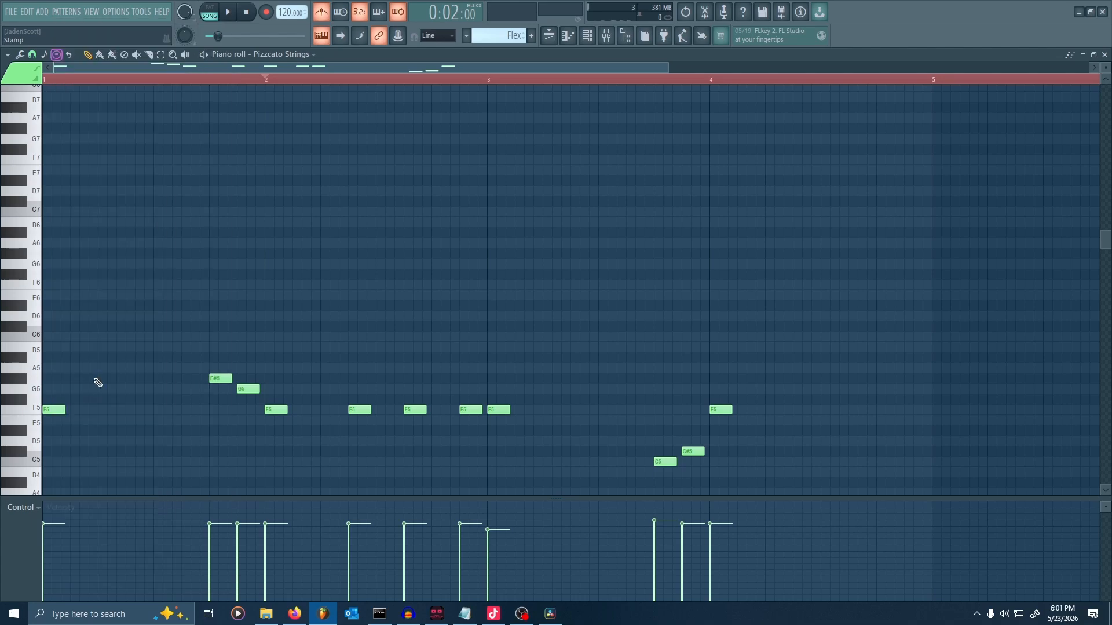
{"action": "left_click", "coordinate": [491, 285]}
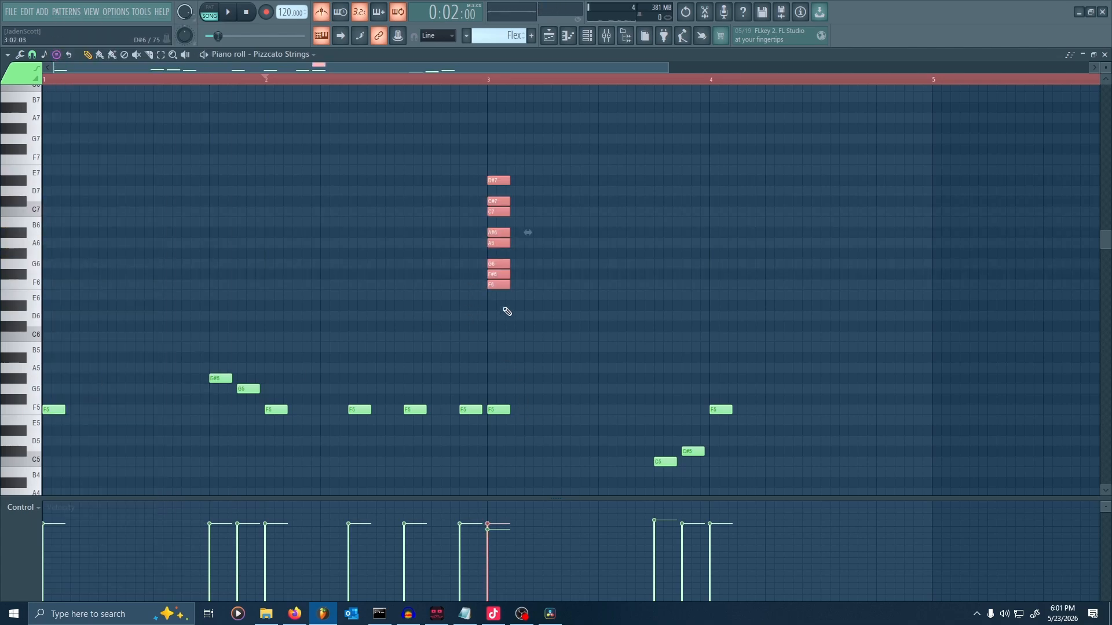
{"action": "scroll", "coordinate": [507, 312], "scroll_direction": "up", "scroll_amount": 2, "text": "ctrl"}
{"action": "scroll", "coordinate": [515, 313], "scroll_direction": "up", "scroll_amount": 2, "text": "ctrl"}
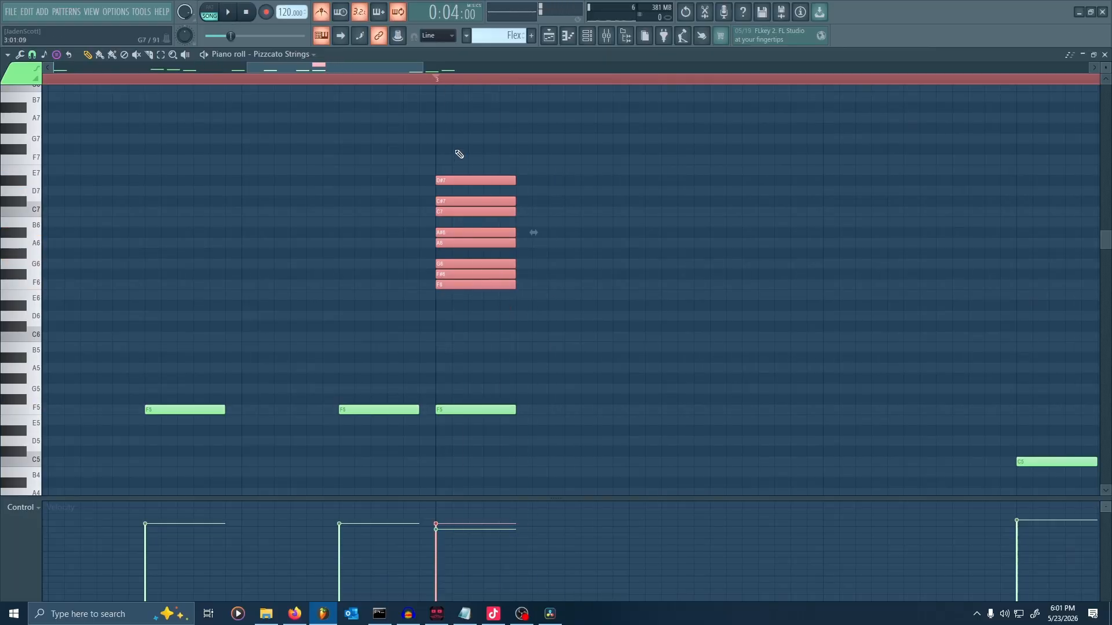
{"action": "key", "text": "Delete"}
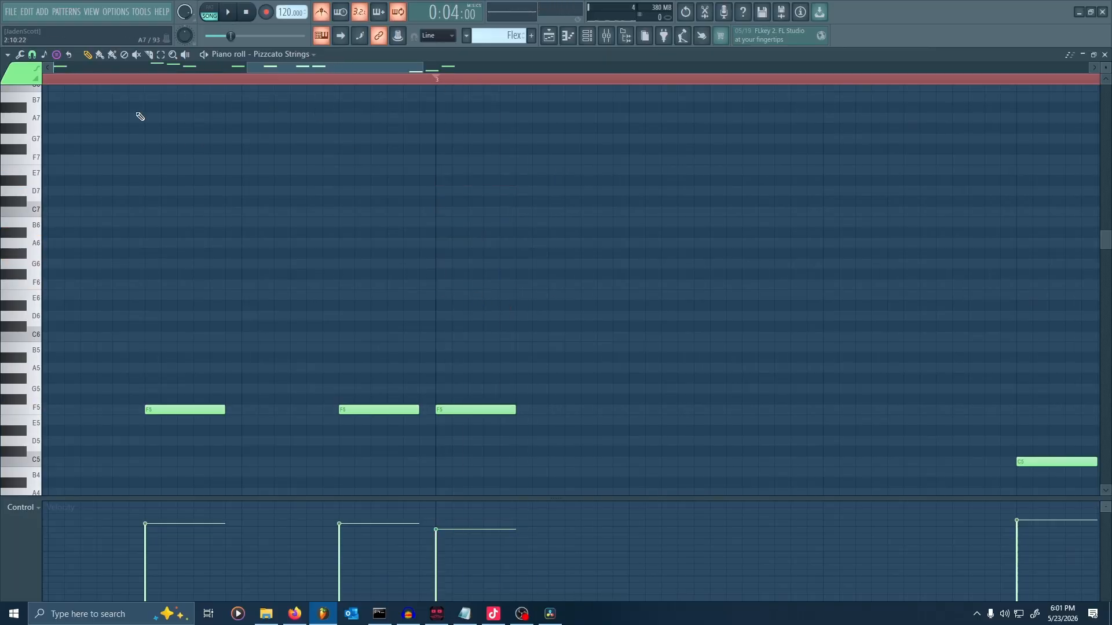
Set the Stamp tool back to (none) so that single notes are drawn.
{"action": "left_click", "coordinate": [56, 55]}
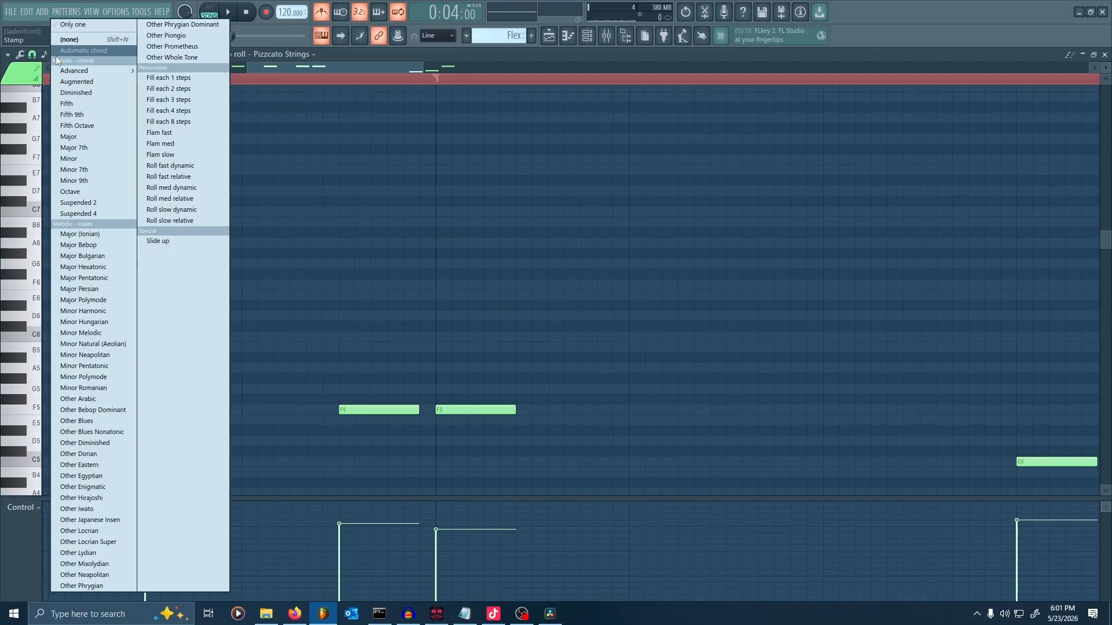
{"action": "left_click", "coordinate": [89, 41]}
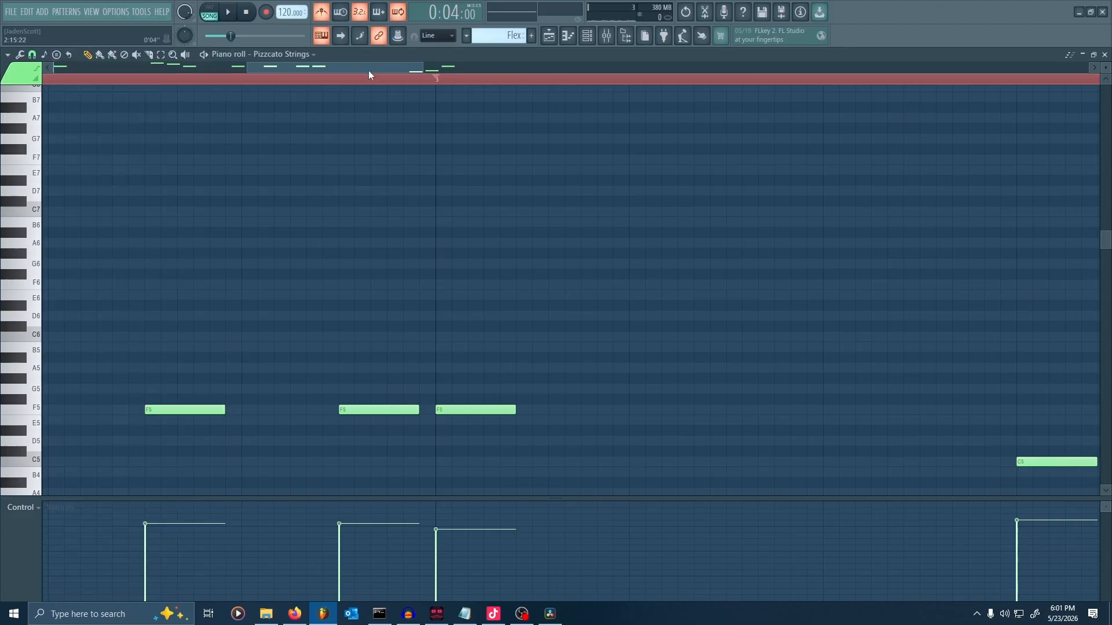
{"action": "left_click_drag", "start_coordinate": [345, 65], "coordinate": [356, 66]}
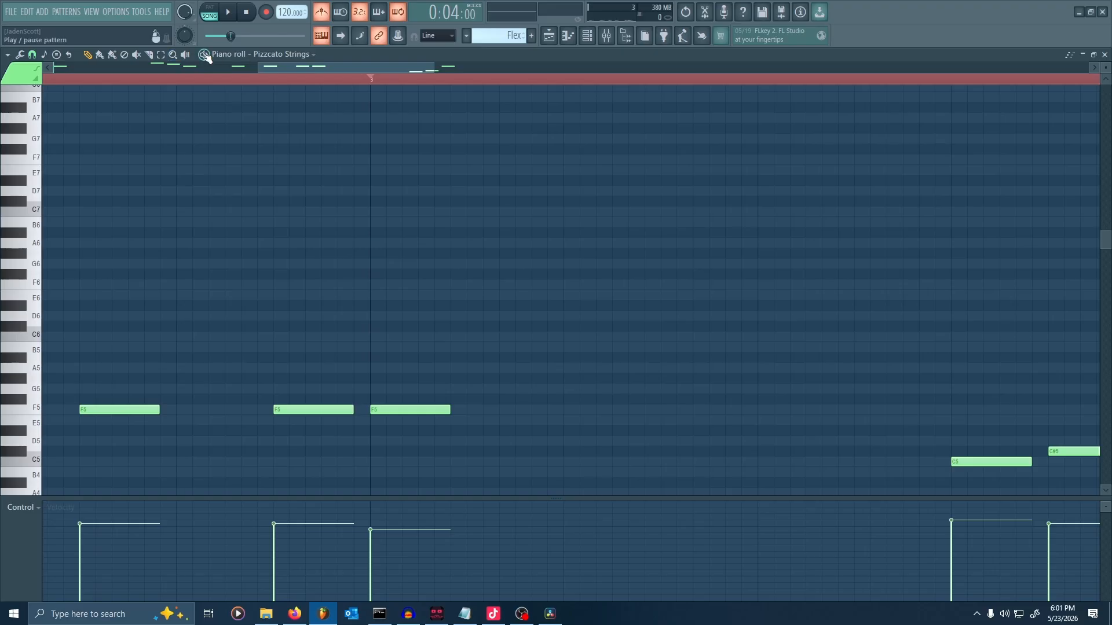
Play the pattern briefly from the piano roll, stop it and switch back to song mode.
{"action": "left_click", "coordinate": [205, 55]}
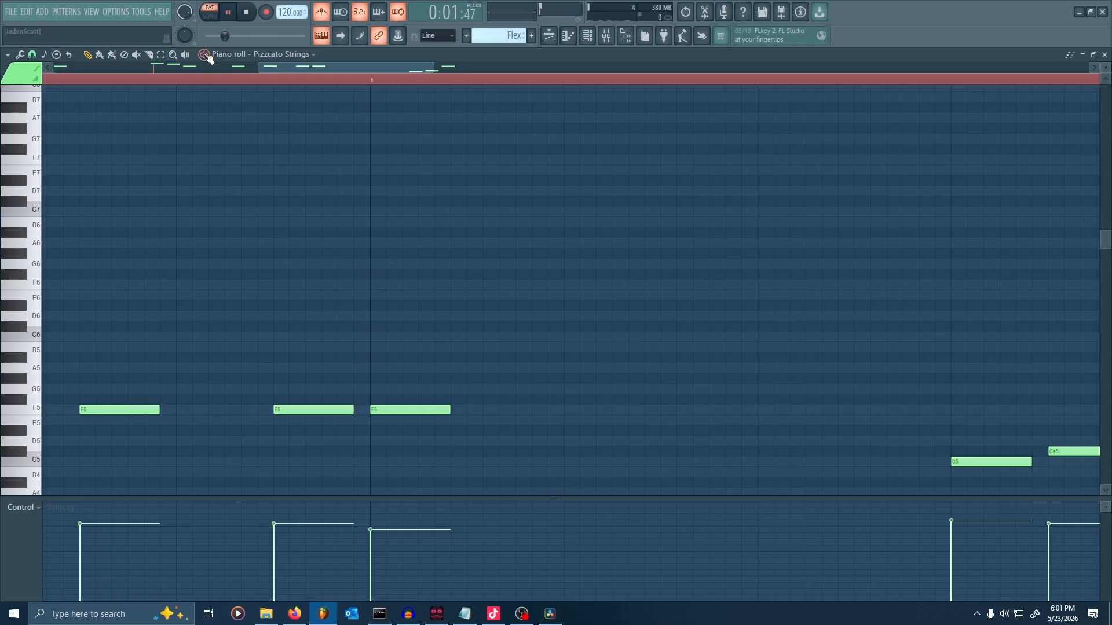
{"action": "left_click", "coordinate": [205, 55]}
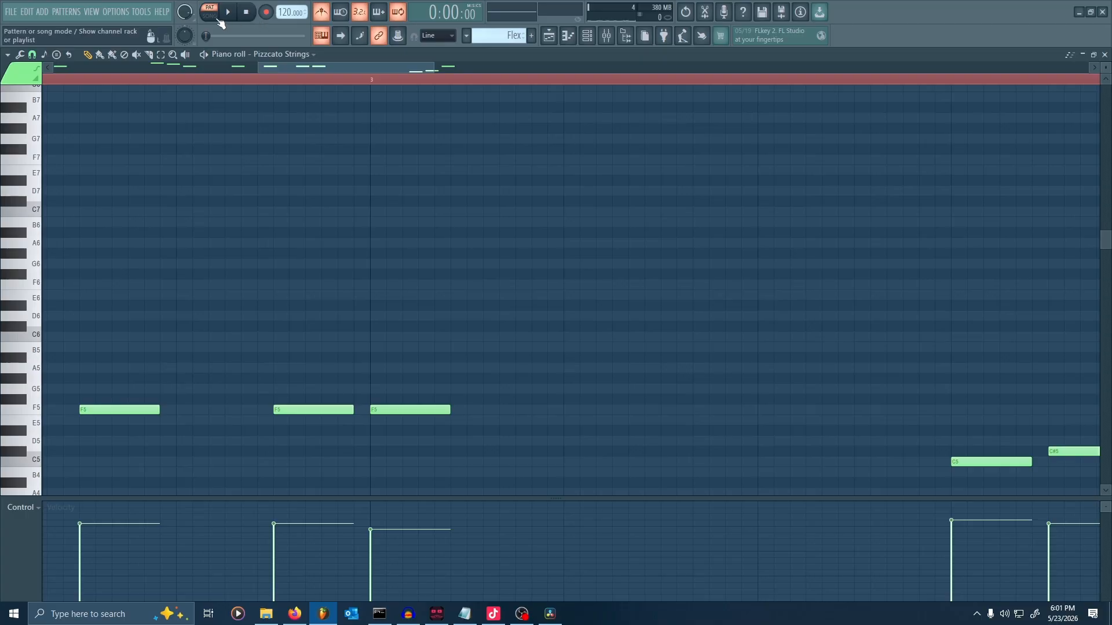
{"action": "left_click", "coordinate": [219, 22]}
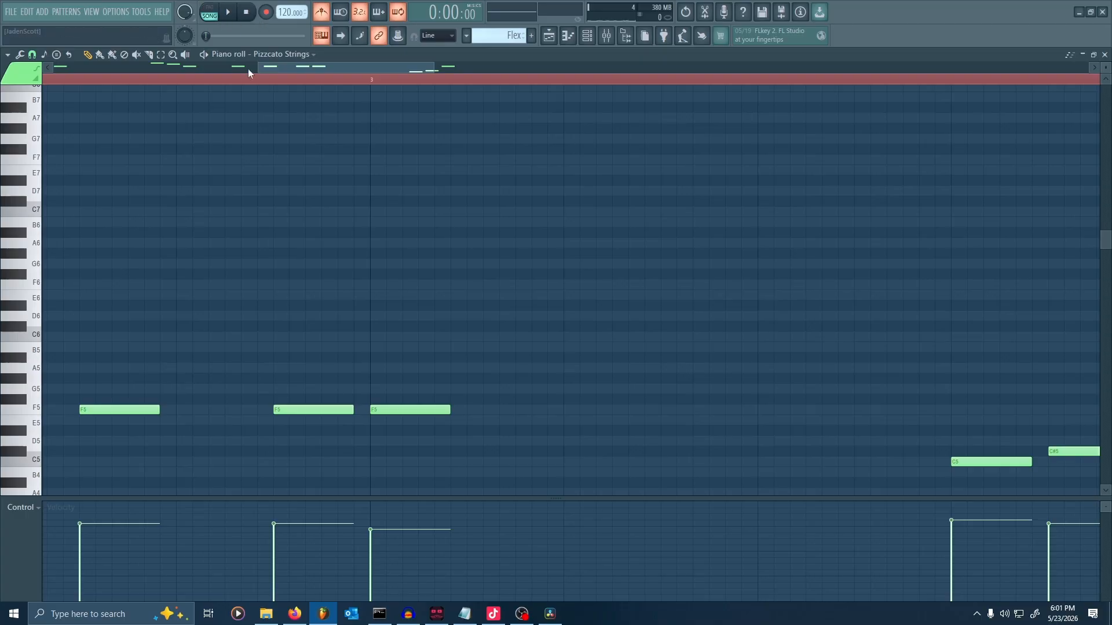
Show the recording filter and quantize options of the record function and close them again.
{"action": "right_click", "coordinate": [267, 17]}
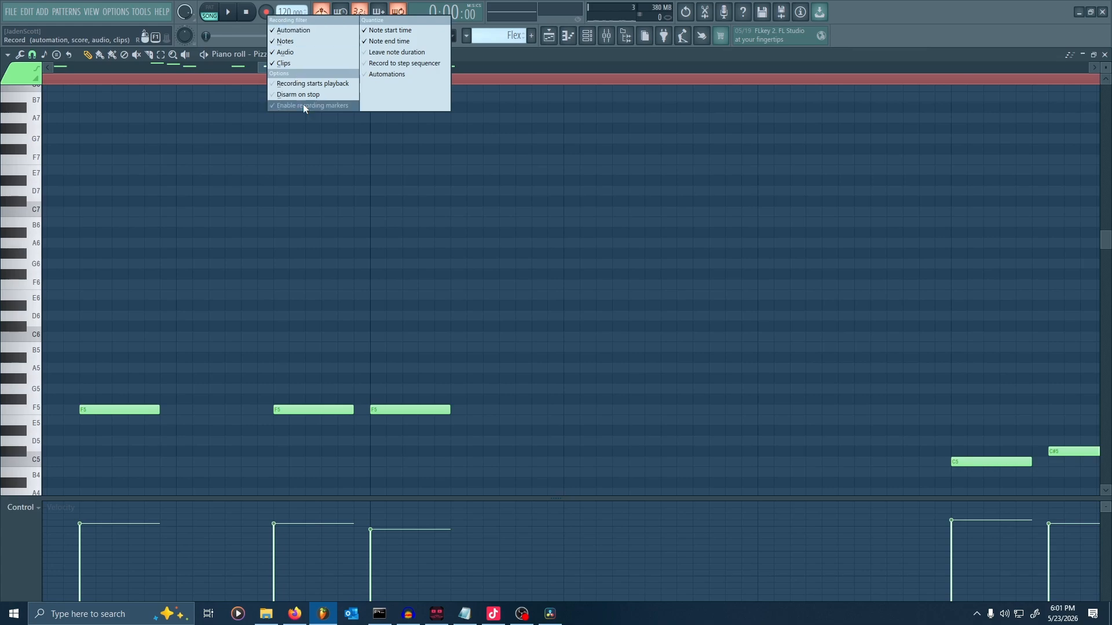
{"action": "left_click", "coordinate": [554, 71]}
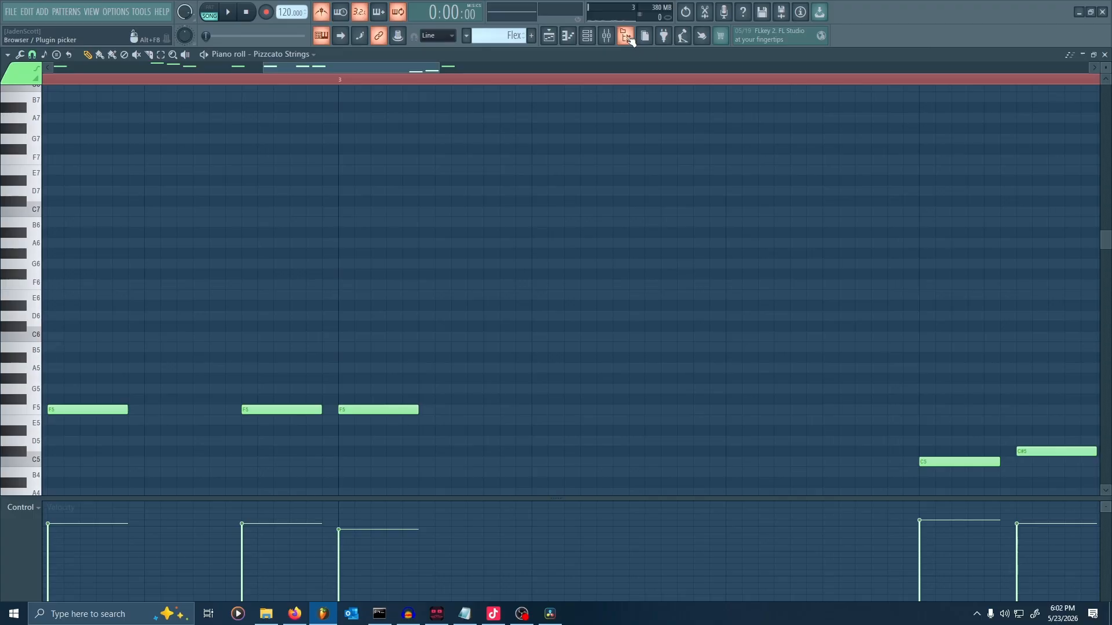
Open the Browser and look through its All, Project and Plugins categories.
{"action": "left_click", "coordinate": [630, 39]}
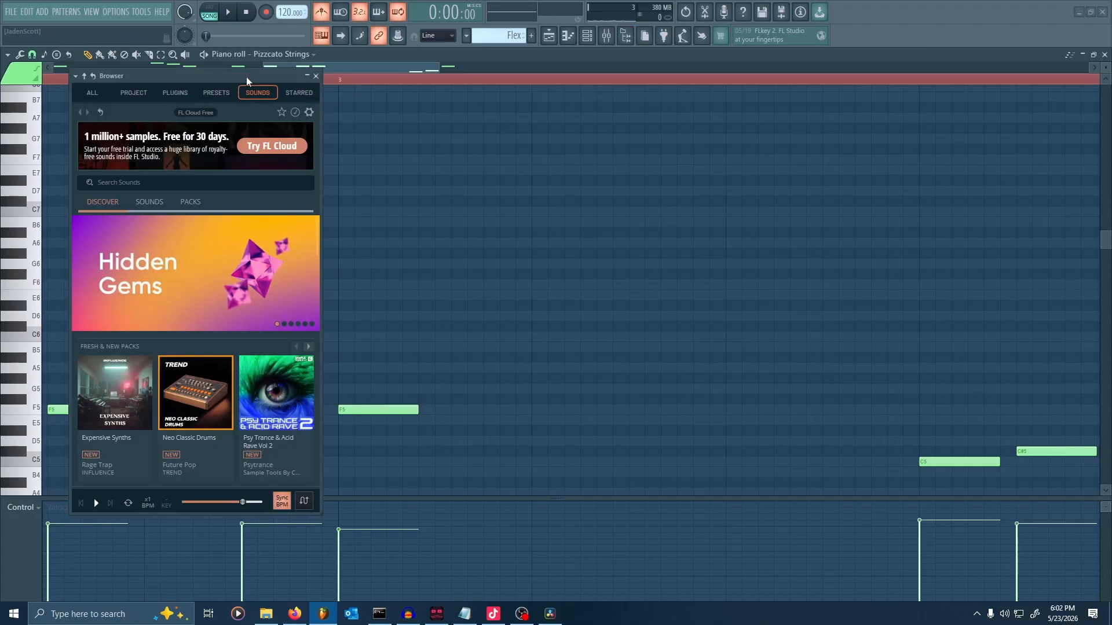
{"action": "left_click", "coordinate": [192, 89]}
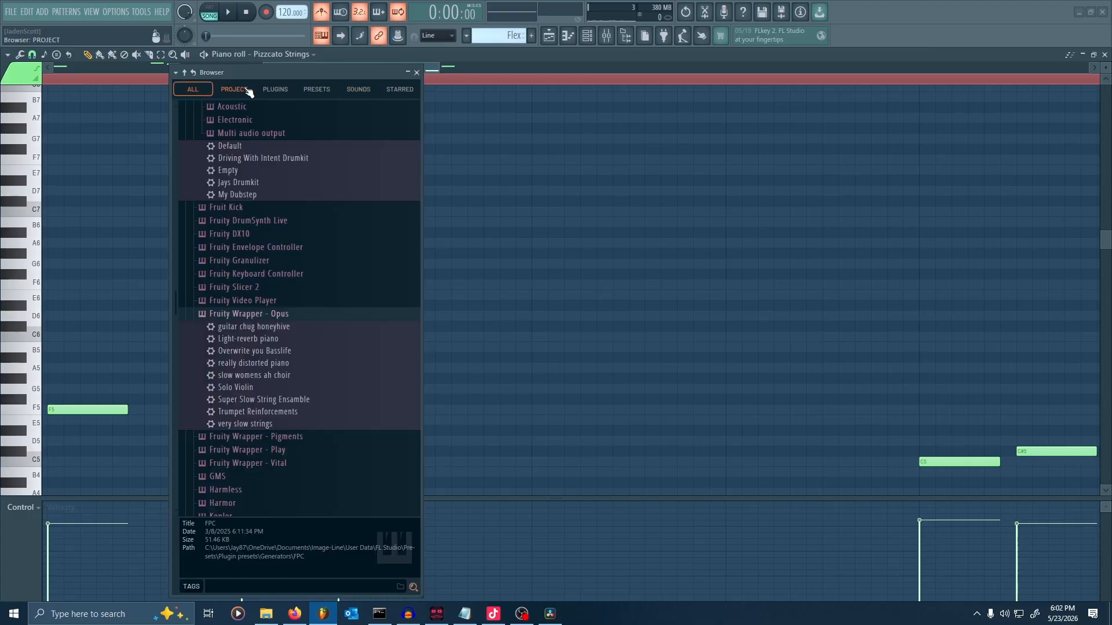
{"action": "scroll", "coordinate": [277, 298], "scroll_direction": "up", "scroll_amount": 5}
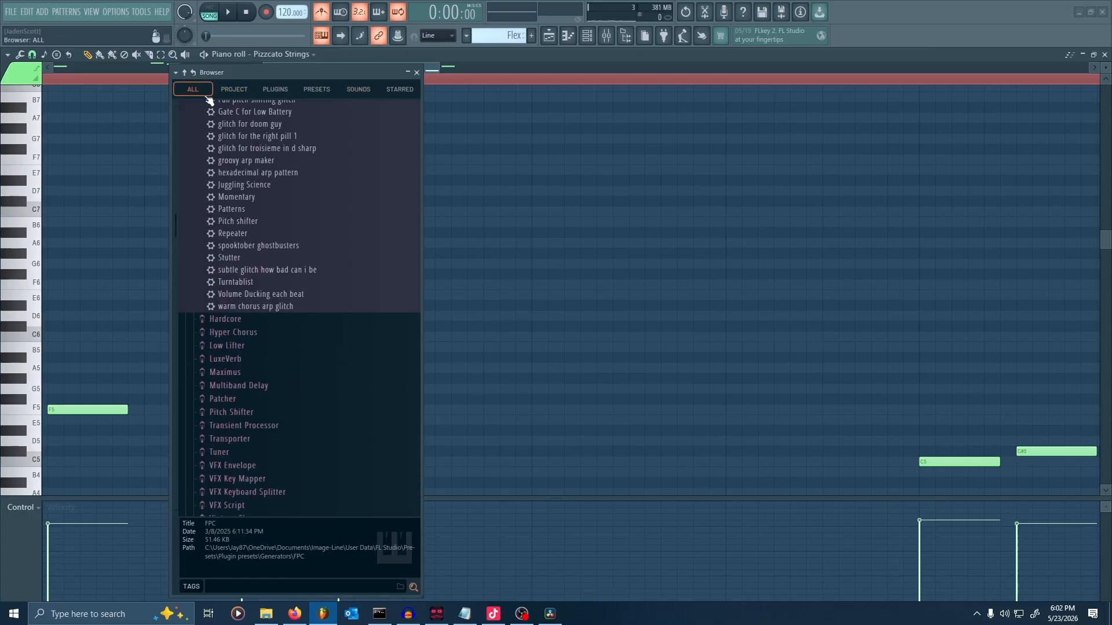
{"action": "left_click", "coordinate": [234, 89]}
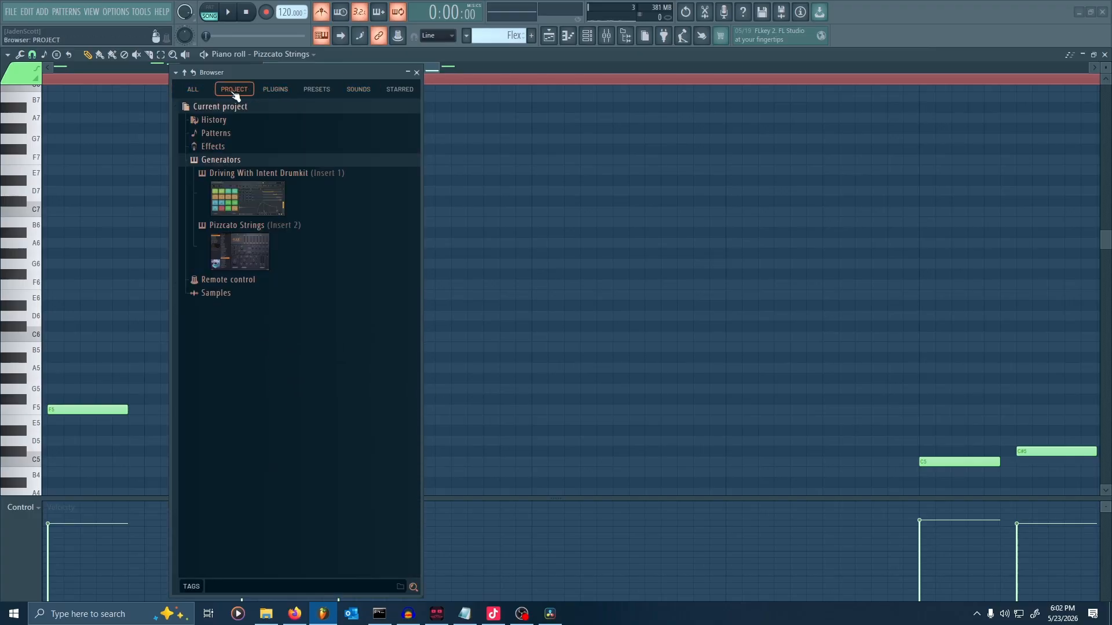
{"action": "left_click", "coordinate": [276, 89]}
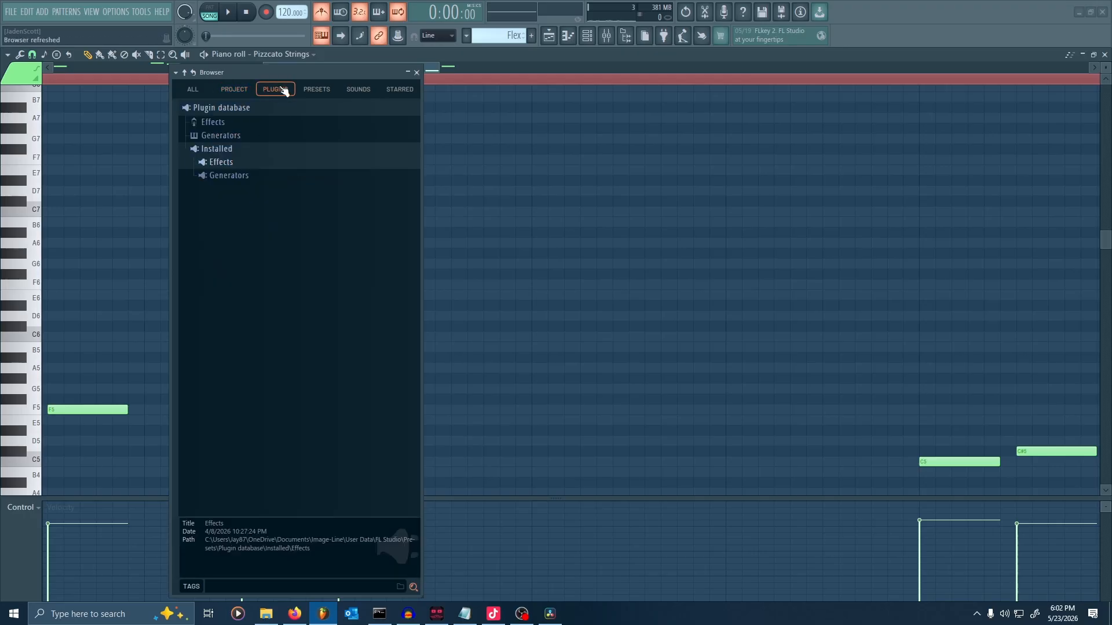
Expand and collapse the Effects and Generators folders of the plugin database in the Browser.
{"action": "left_click", "coordinate": [259, 124]}
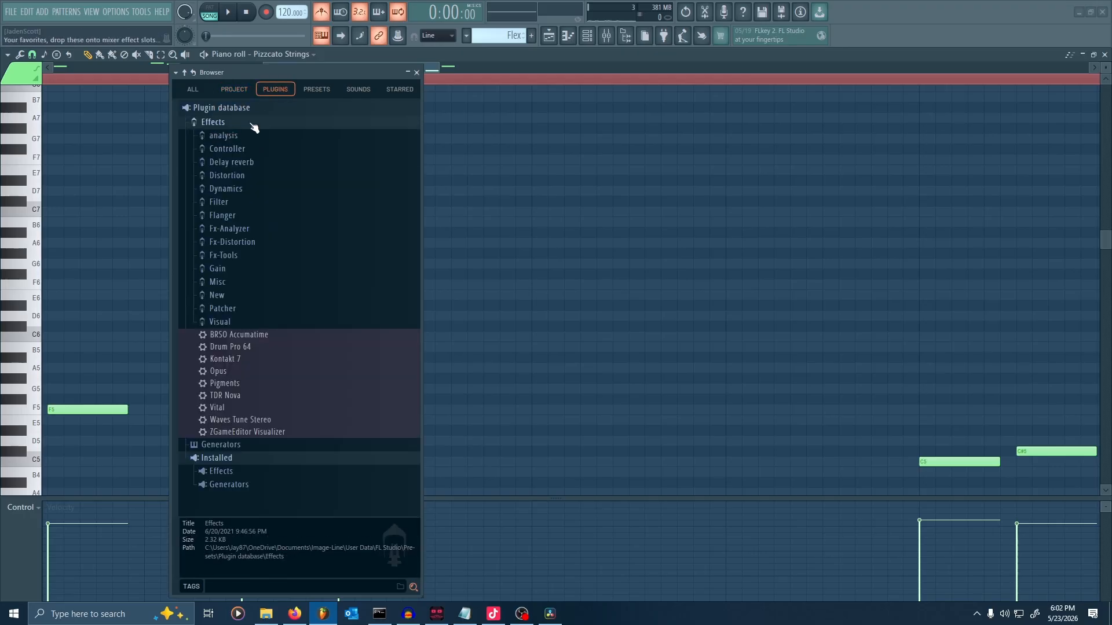
{"action": "left_click", "coordinate": [253, 123]}
{"action": "left_click", "coordinate": [251, 152]}
{"action": "left_click", "coordinate": [251, 151]}
{"action": "left_click", "coordinate": [249, 137]}
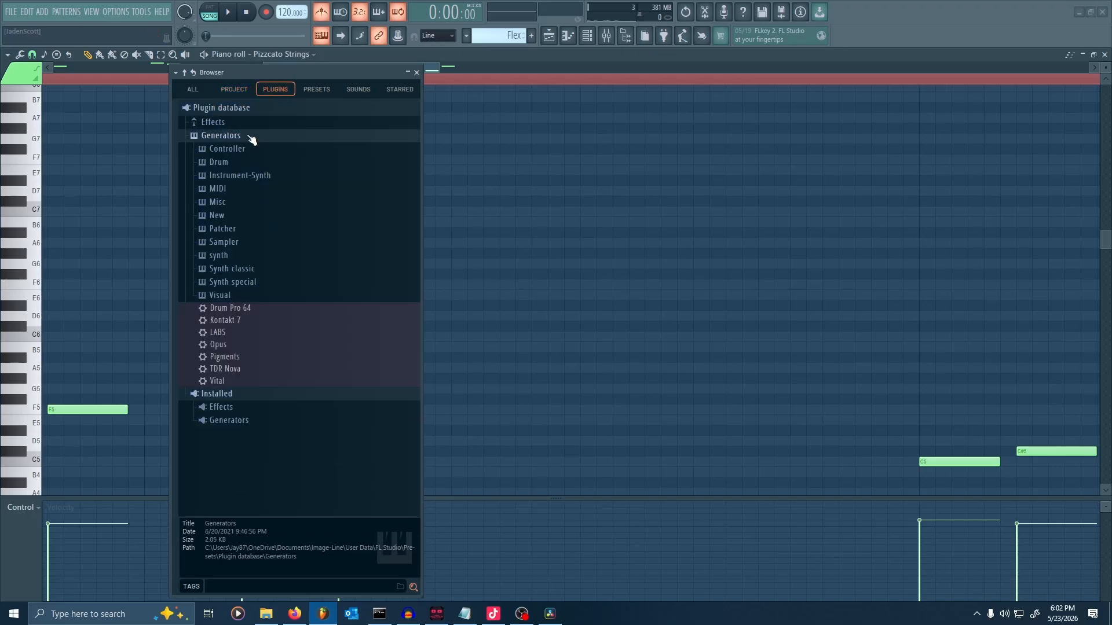
{"action": "left_click", "coordinate": [250, 137]}
Look through the Browser's Presets category and the Discover, Sounds and Packs pages of its Sounds category, including the Lost Pianos pack.
{"action": "left_click", "coordinate": [317, 90]}
{"action": "left_click", "coordinate": [358, 90]}
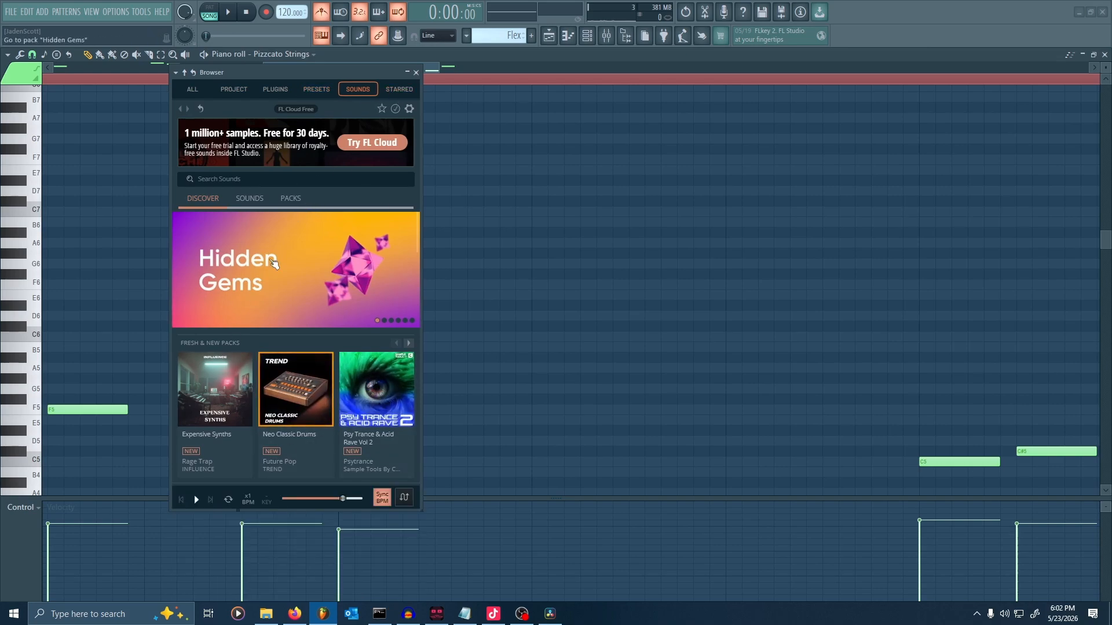
{"action": "left_click", "coordinate": [258, 199]}
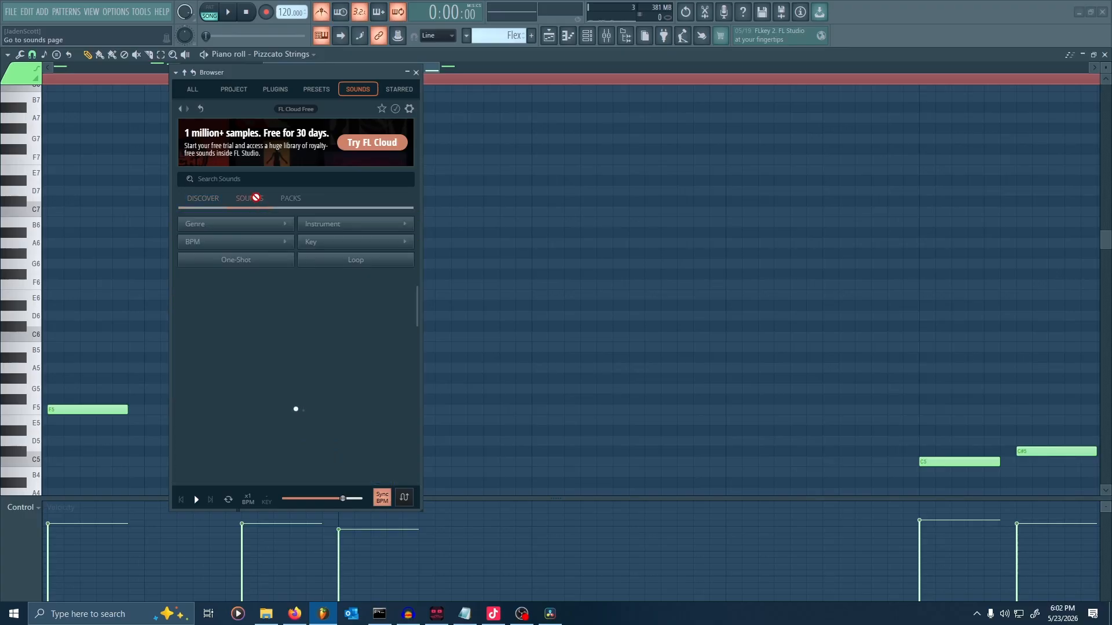
{"action": "scroll", "coordinate": [294, 322], "scroll_direction": "down", "scroll_amount": 3}
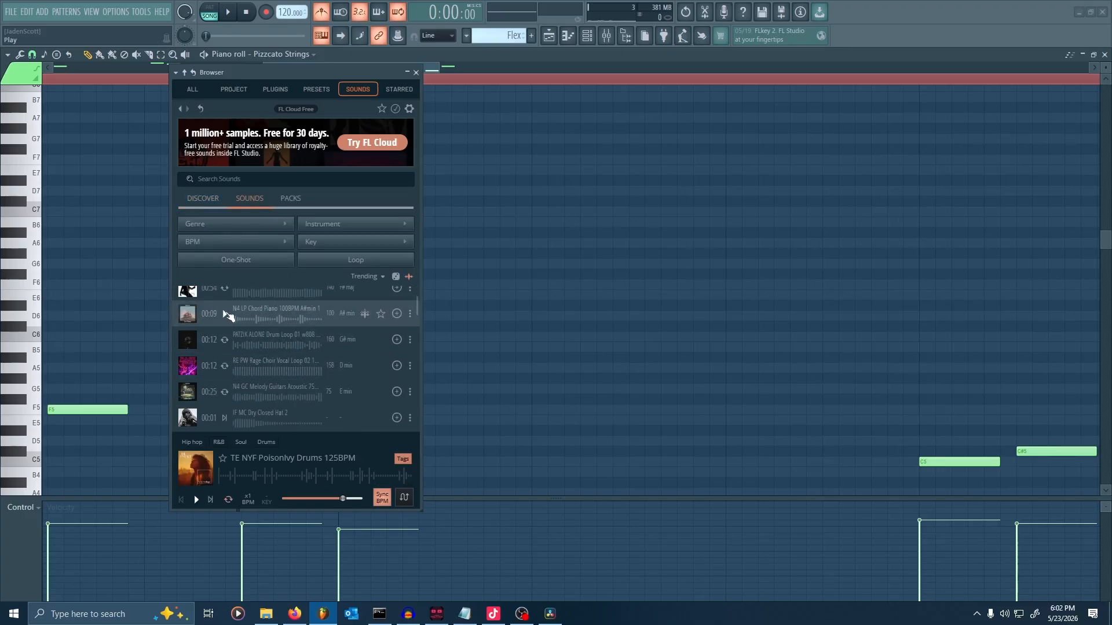
{"action": "left_click", "coordinate": [192, 316]}
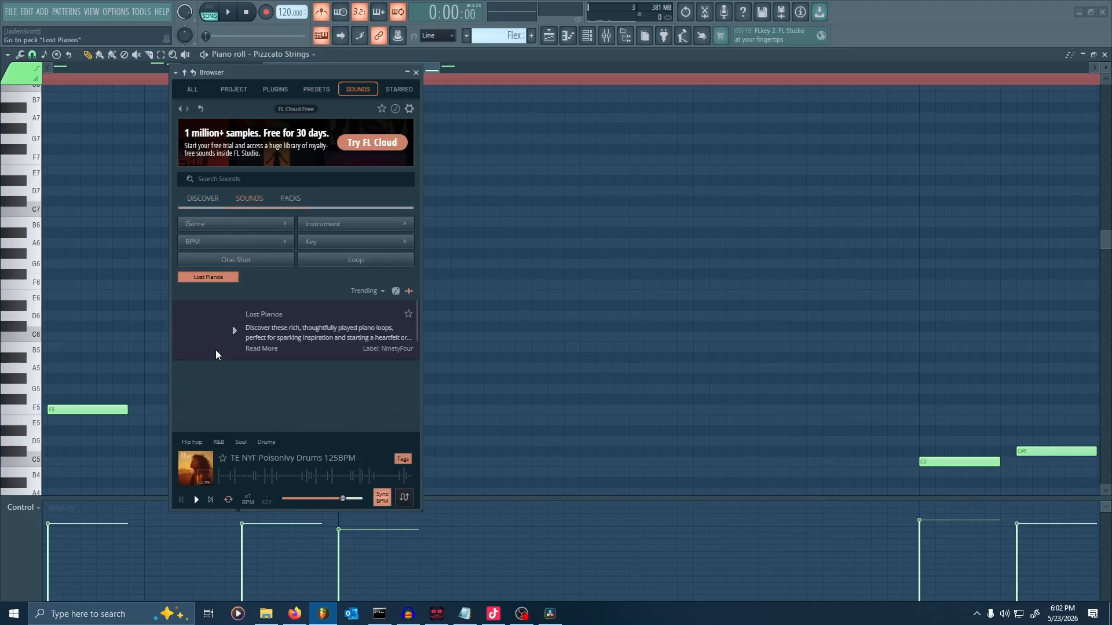
{"action": "left_click", "coordinate": [199, 499]}
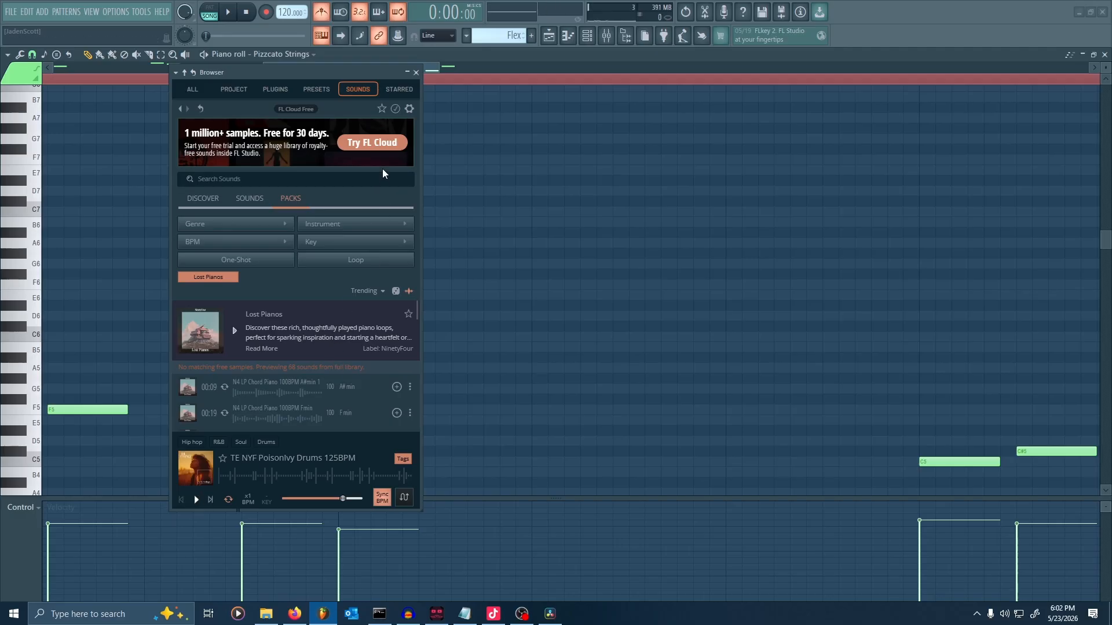
View the Starred and All categories in the Browser and close it.
{"action": "left_click", "coordinate": [397, 90]}
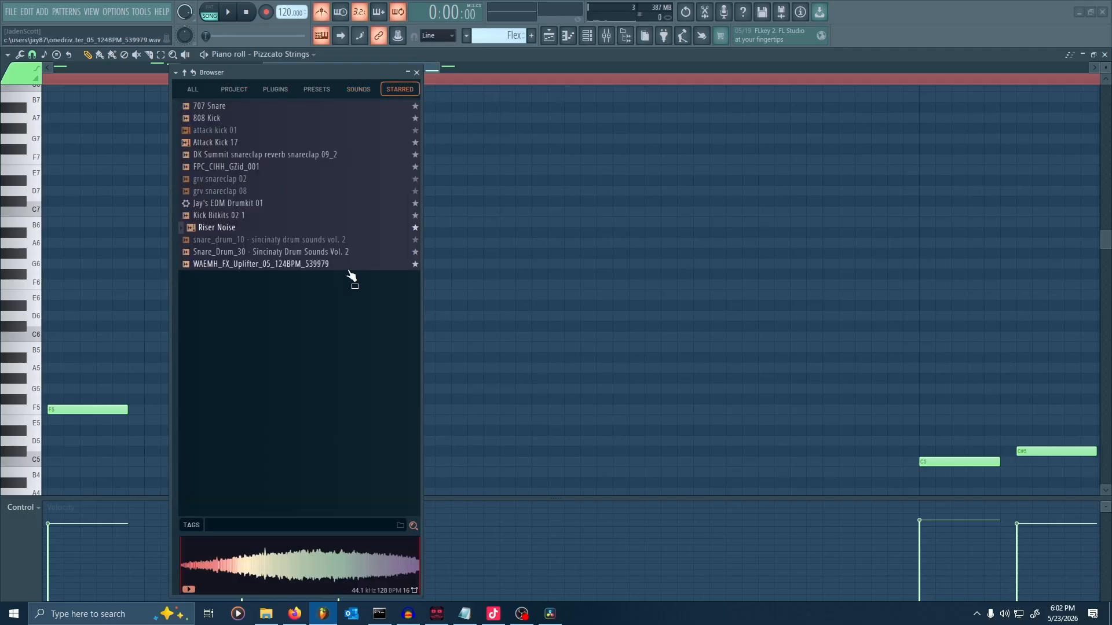
{"action": "left_click", "coordinate": [204, 91]}
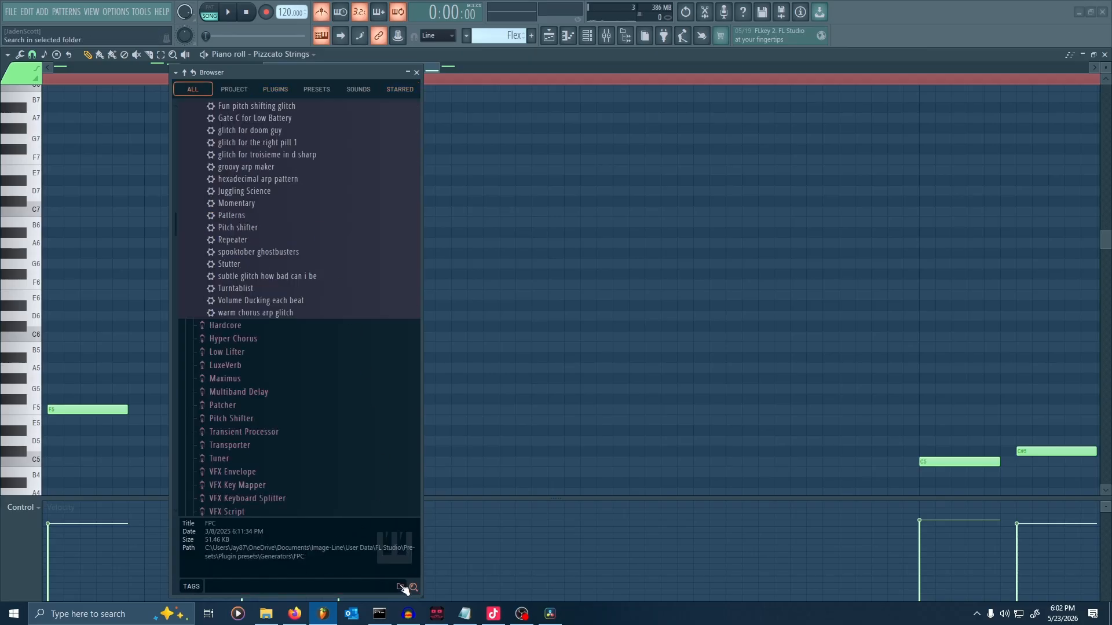
{"action": "left_click", "coordinate": [416, 73]}
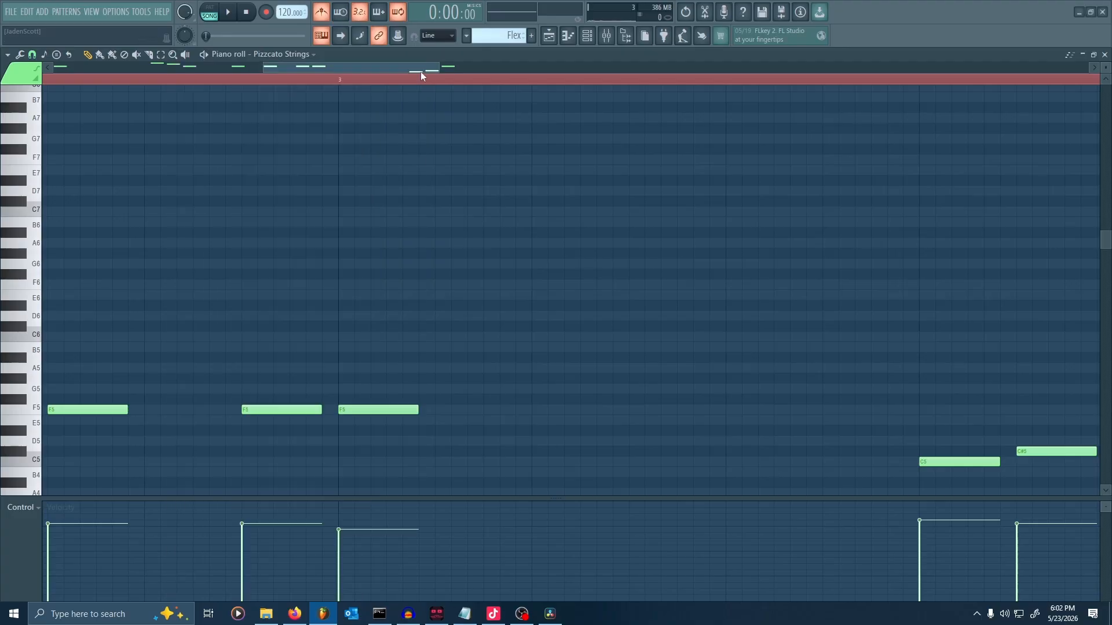
Show the plugin picker with all generators and effects and close it again.
{"action": "left_click", "coordinate": [662, 38]}
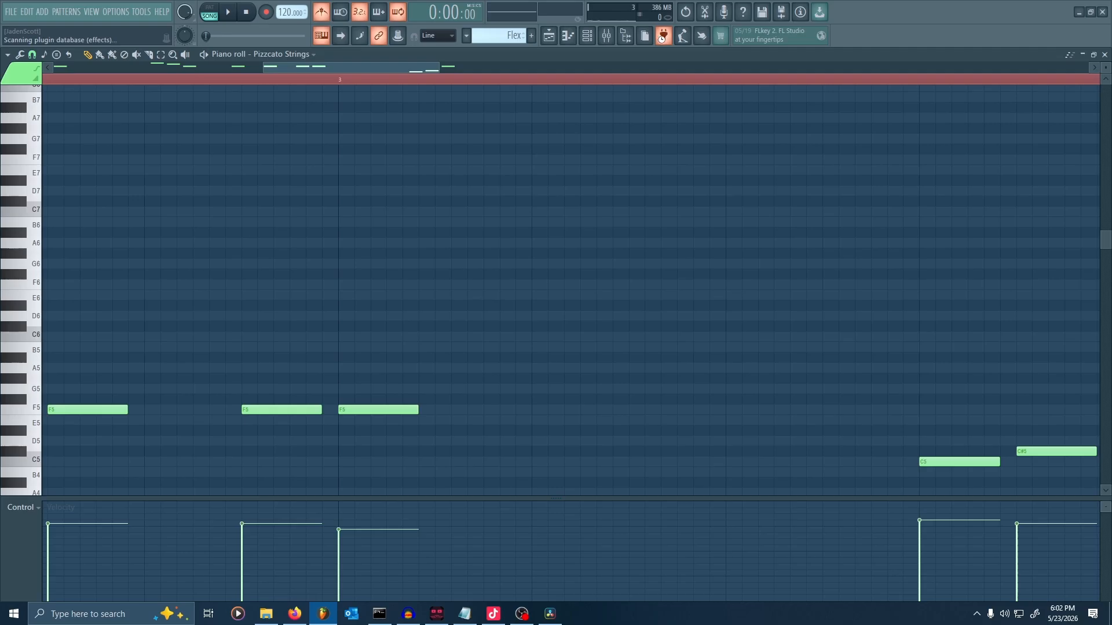
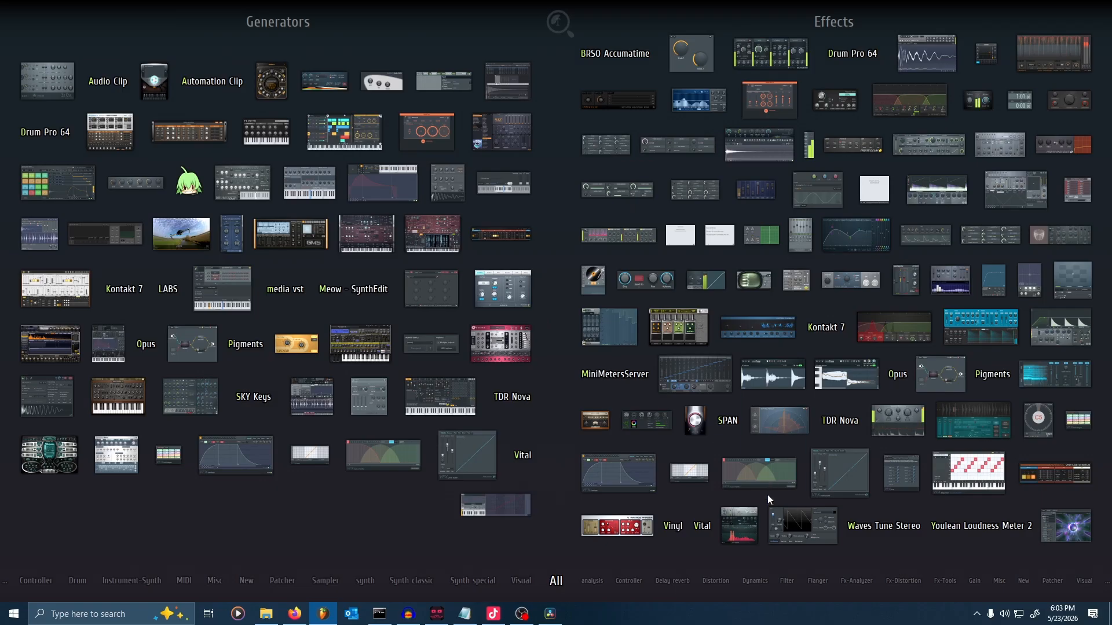
{"action": "key", "text": "F8"}
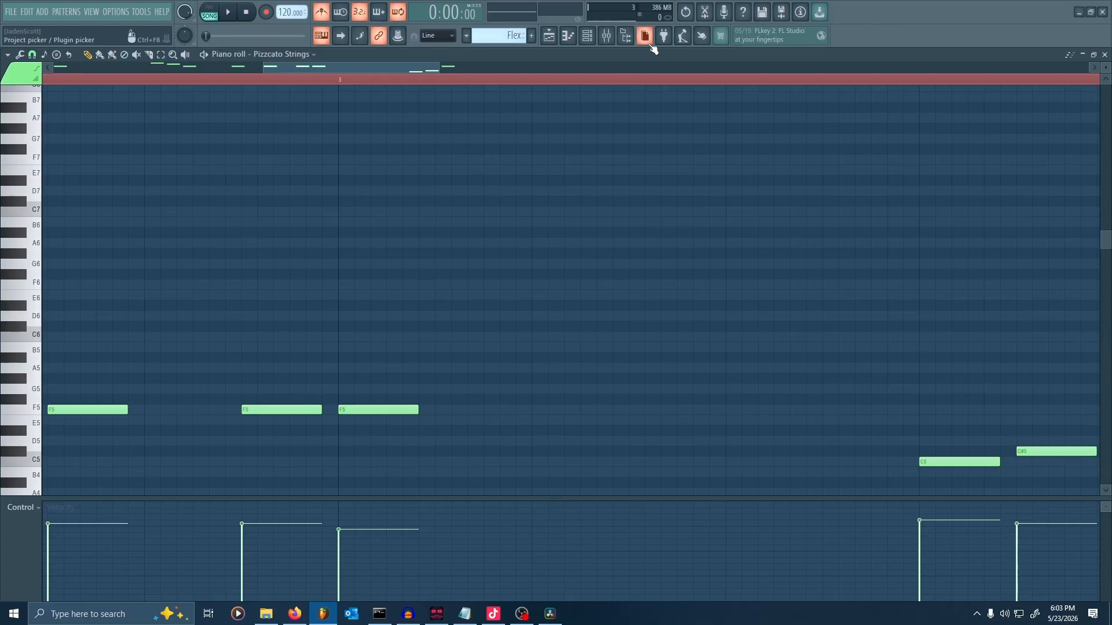
Open the tempo tapper and tap a steady beat at about 128 BPM.
{"action": "left_click", "coordinate": [685, 36]}
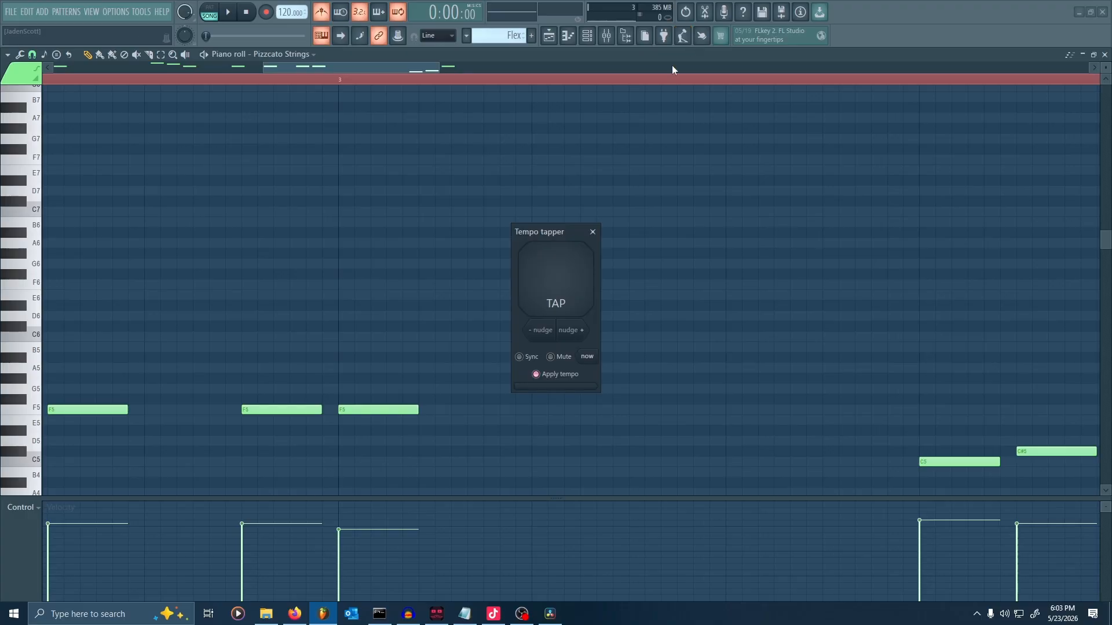
{"action": "left_click", "coordinate": [570, 283]}
{"action": "left_click", "coordinate": [569, 284]}
{"action": "left_click", "coordinate": [569, 283]}
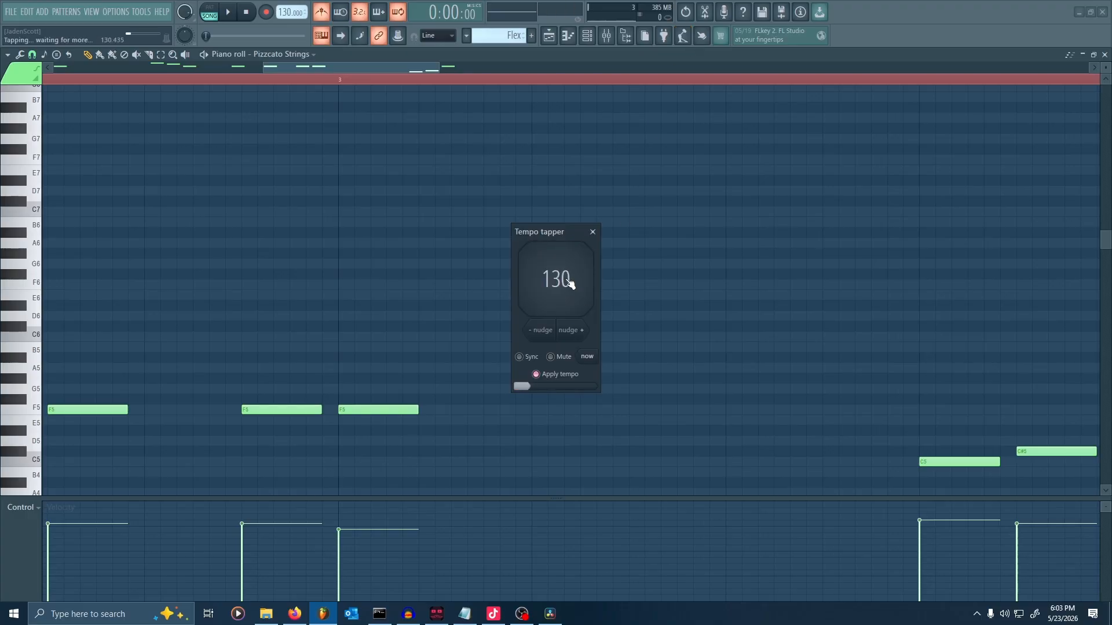
{"action": "left_click", "coordinate": [569, 283]}
{"action": "left_click", "coordinate": [570, 284]}
{"action": "left_click", "coordinate": [570, 283]}
{"action": "left_click", "coordinate": [569, 283]}
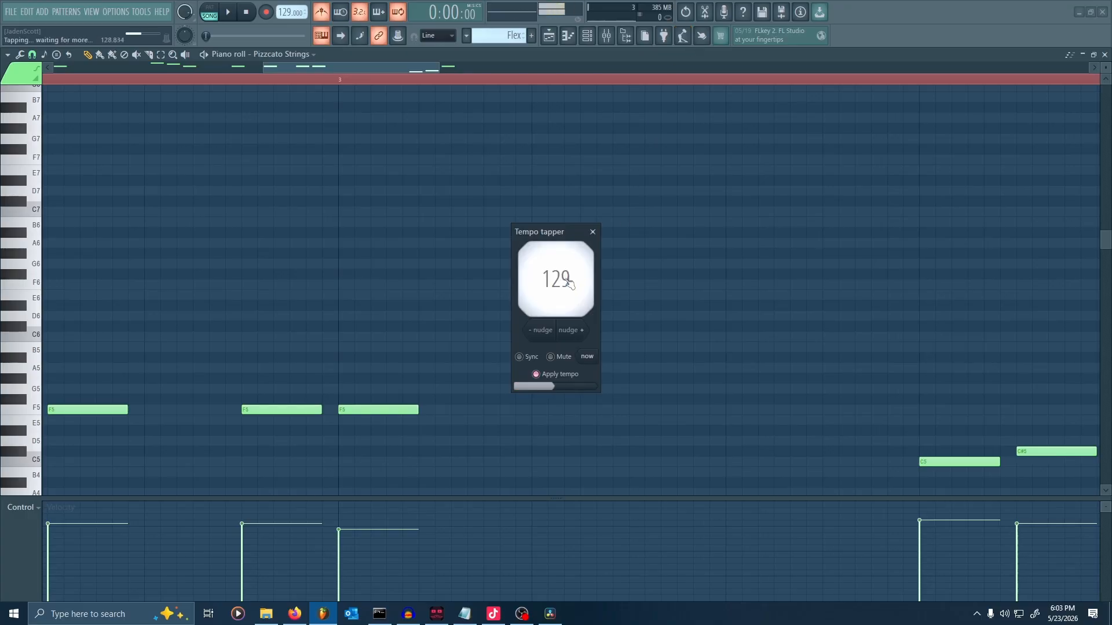
{"action": "left_click", "coordinate": [570, 283]}
{"action": "left_click", "coordinate": [569, 283]}
{"action": "left_click", "coordinate": [569, 283]}
{"action": "left_click", "coordinate": [569, 283]}
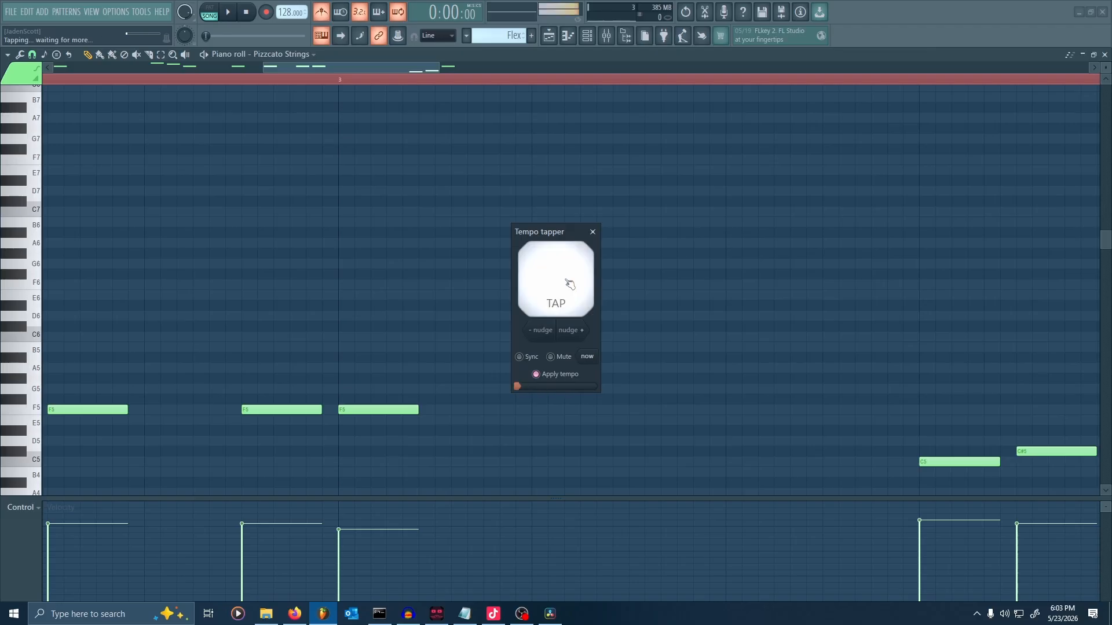
Tap a much faster beat of about 253 BPM in the tempo tapper.
{"action": "left_click", "coordinate": [570, 282]}
{"action": "left_click", "coordinate": [569, 283]}
{"action": "left_click", "coordinate": [569, 282]}
{"action": "left_click", "coordinate": [569, 282]}
{"action": "left_click", "coordinate": [569, 282]}
{"action": "left_click", "coordinate": [569, 283]}
{"action": "left_click", "coordinate": [569, 282]}
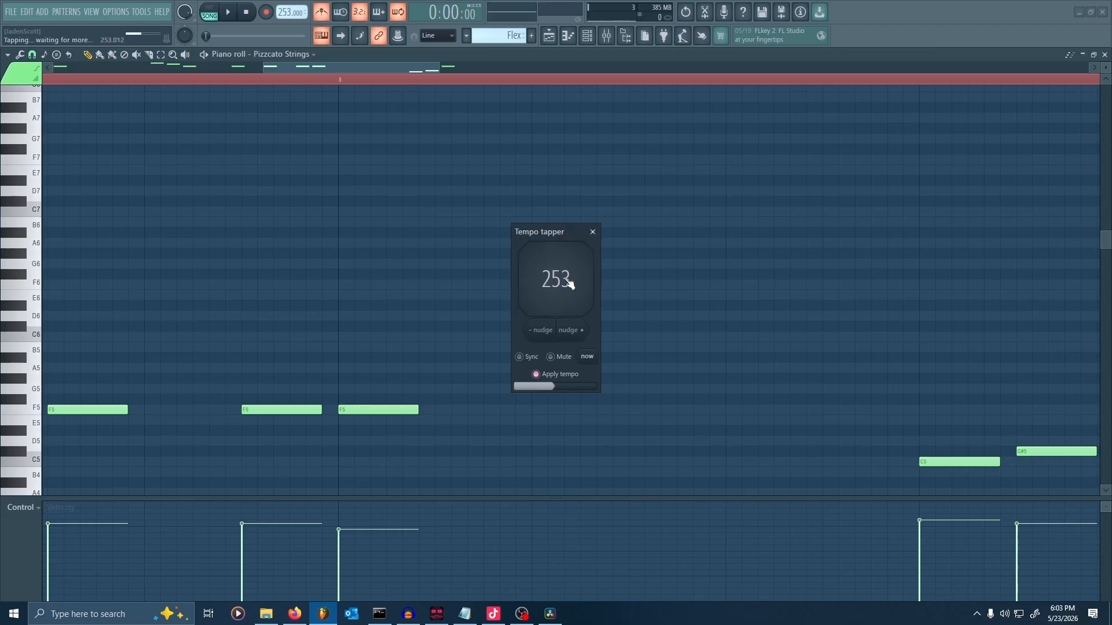
Tap a slower beat of about 97 BPM in the tempo tapper.
{"action": "left_click", "coordinate": [569, 283]}
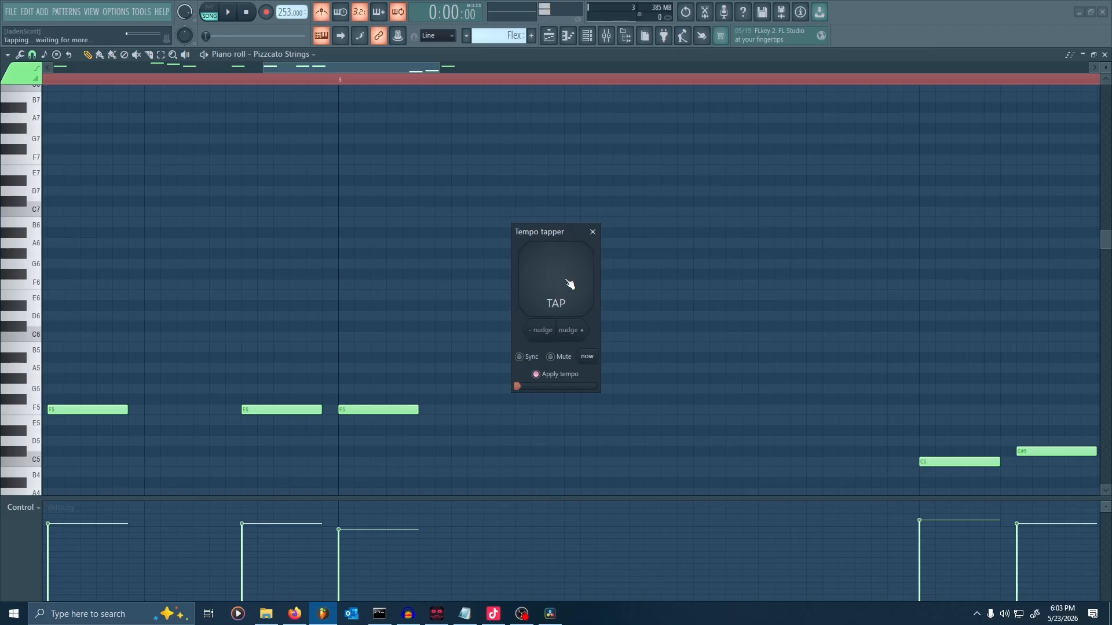
{"action": "left_click", "coordinate": [569, 283]}
{"action": "left_click", "coordinate": [570, 282]}
{"action": "left_click", "coordinate": [570, 282]}
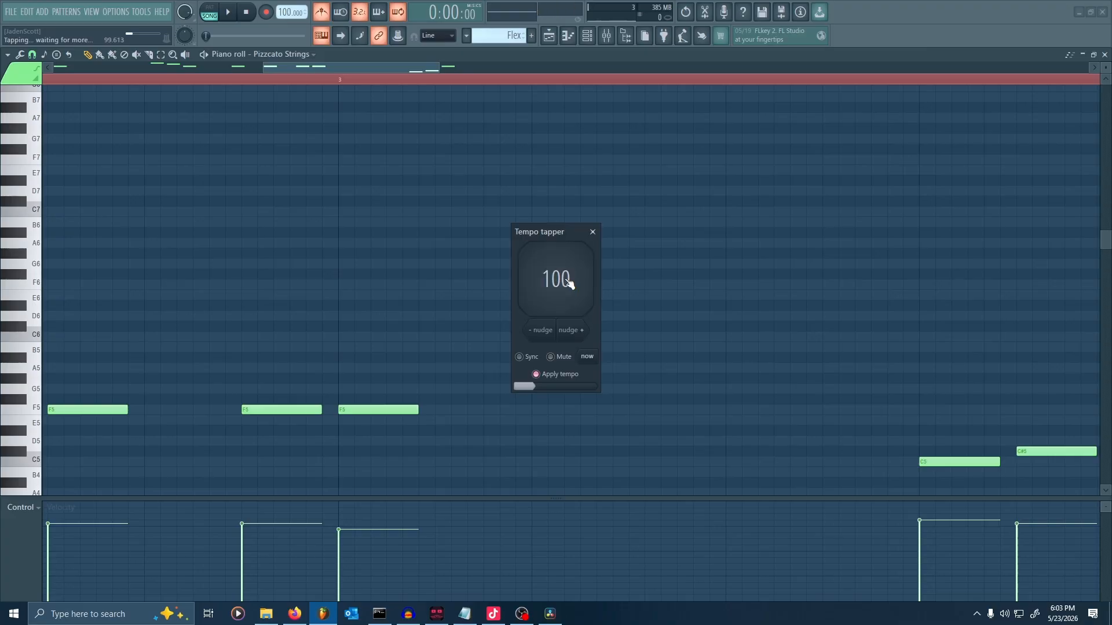
{"action": "left_click", "coordinate": [569, 282]}
{"action": "left_click", "coordinate": [569, 282]}
{"action": "left_click", "coordinate": [569, 283]}
{"action": "left_click", "coordinate": [569, 282]}
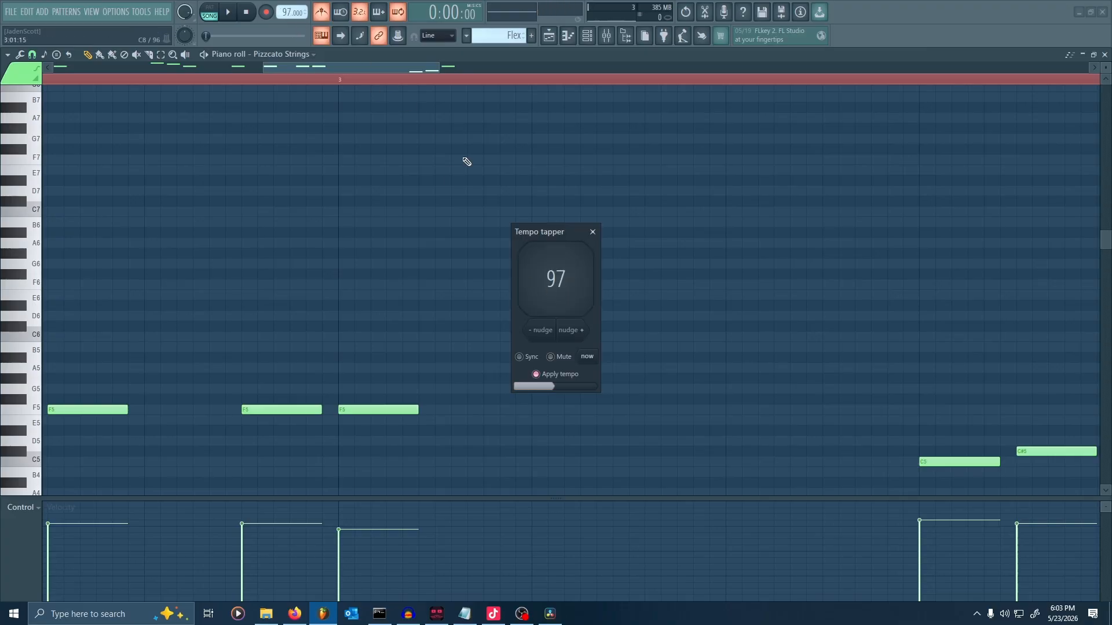
Turn off Apply tempo, close the tempo tapper and set the project tempo to 120 BPM.
{"action": "left_click", "coordinate": [536, 374]}
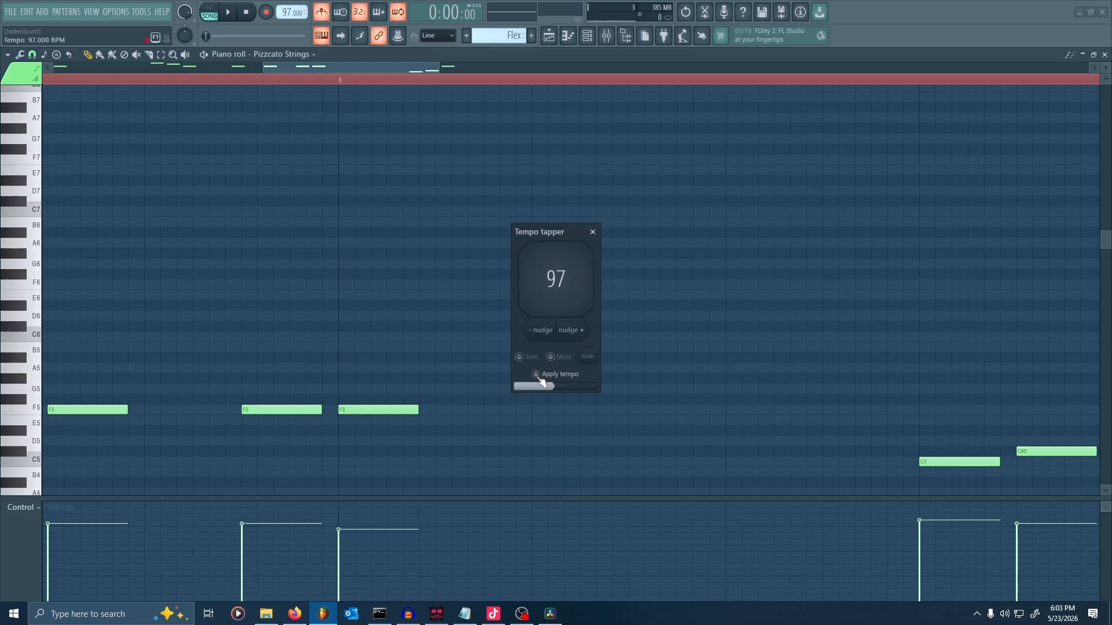
{"action": "left_click", "coordinate": [593, 232]}
{"action": "right_click", "coordinate": [285, 12]}
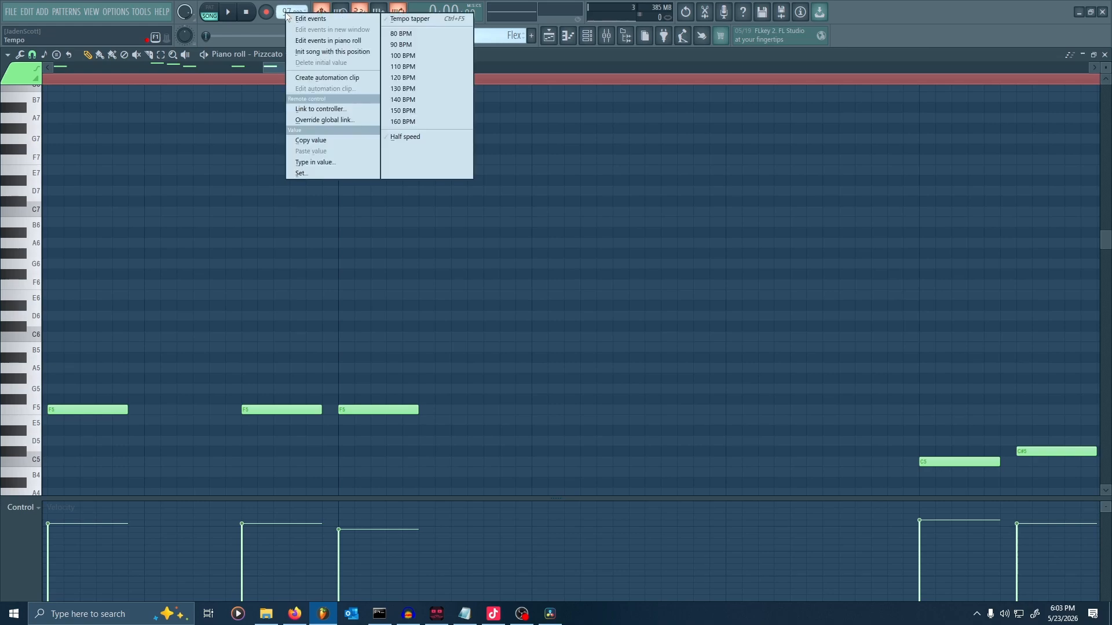
{"action": "left_click", "coordinate": [405, 77]}
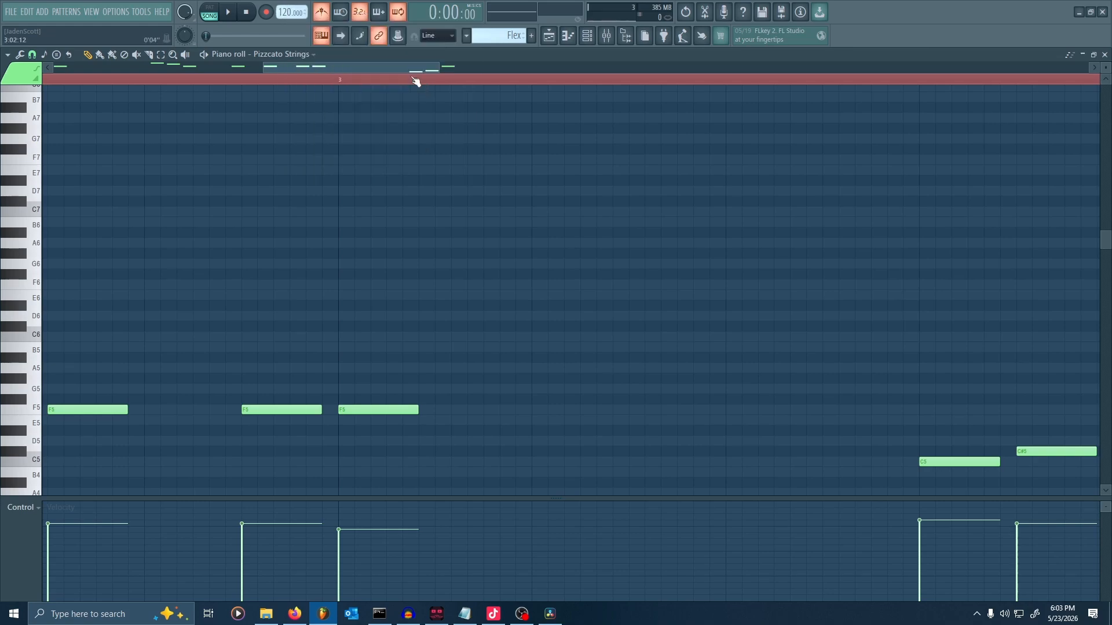
Show the Edison audio editor on the Master track and close it again.
{"action": "left_click", "coordinate": [705, 12]}
{"action": "left_click_drag", "start_coordinate": [384, 120], "coordinate": [554, 81]}
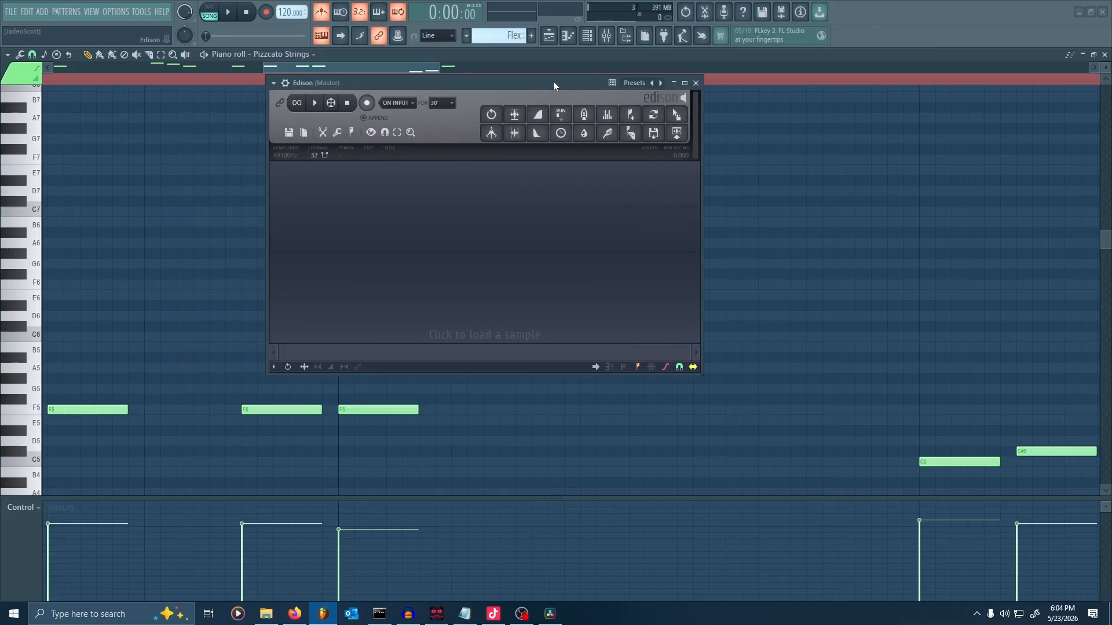
{"action": "left_click", "coordinate": [695, 82]}
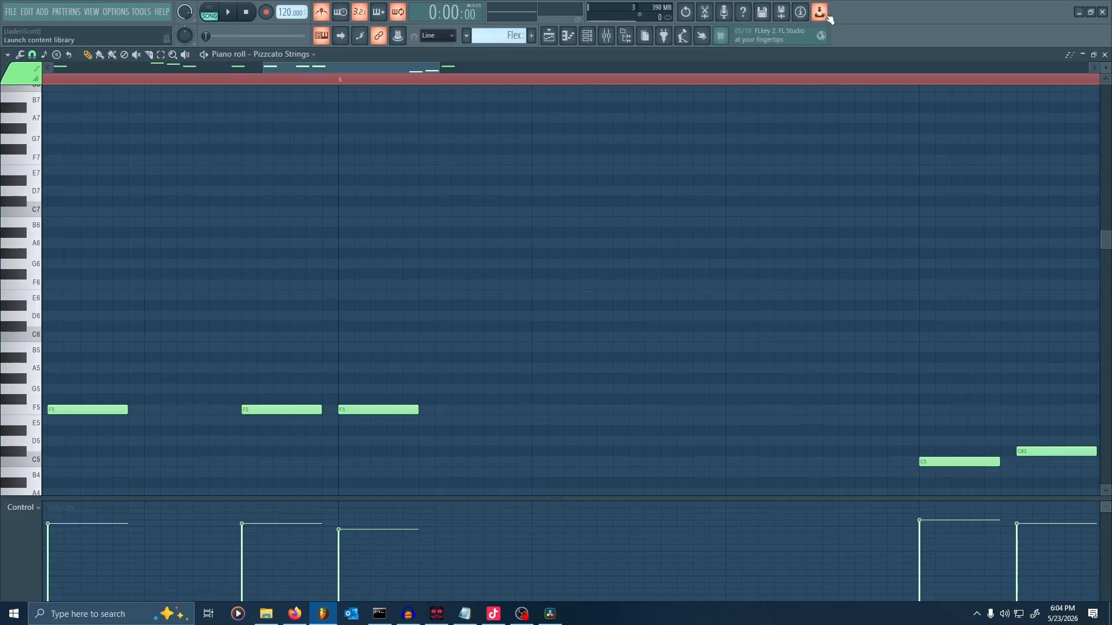
Open the FL Studio news panel and look at its Downloads and News pages.
{"action": "left_click", "coordinate": [781, 44]}
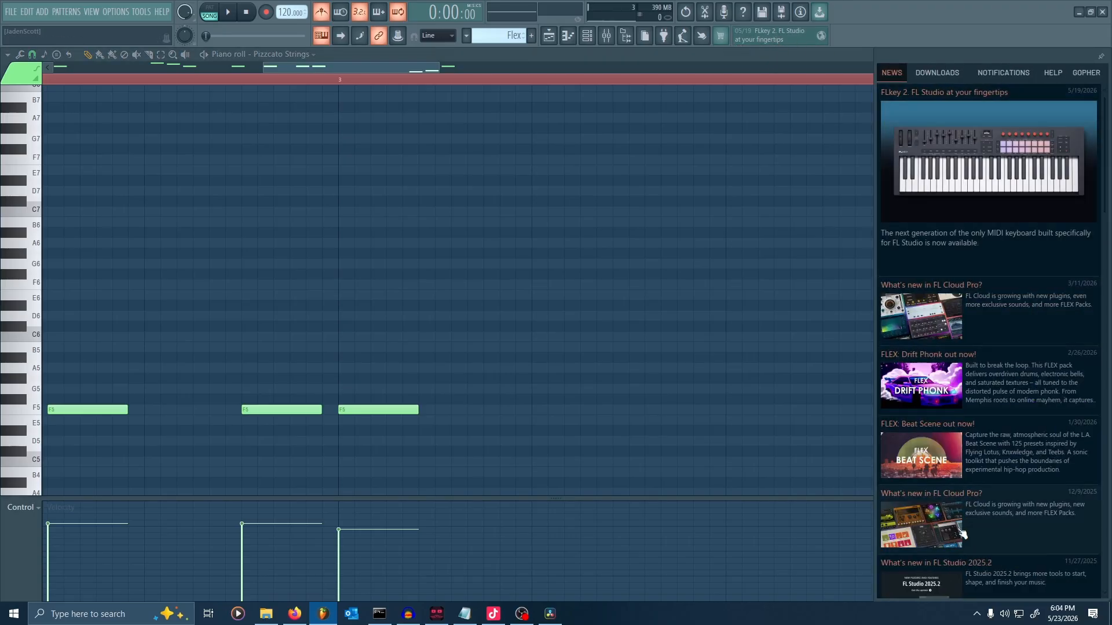
{"action": "left_click", "coordinate": [938, 73]}
{"action": "left_click", "coordinate": [895, 73]}
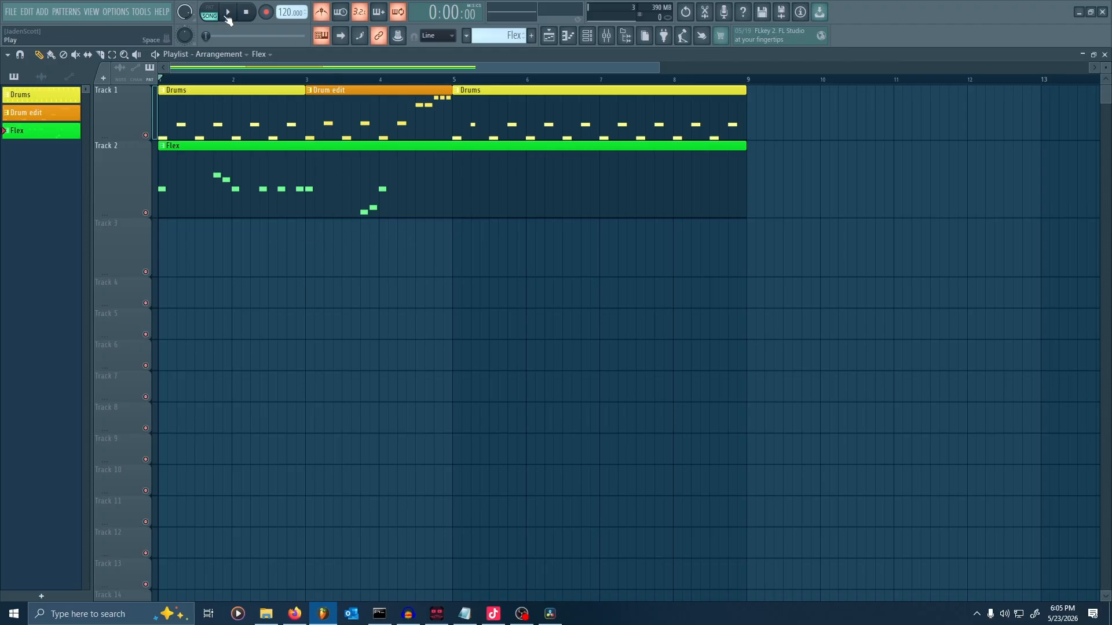
Create a tempo automation clip on Track 3 of the playlist and move its end point back to between bars 8 and 9.
{"action": "right_click", "coordinate": [286, 11]}
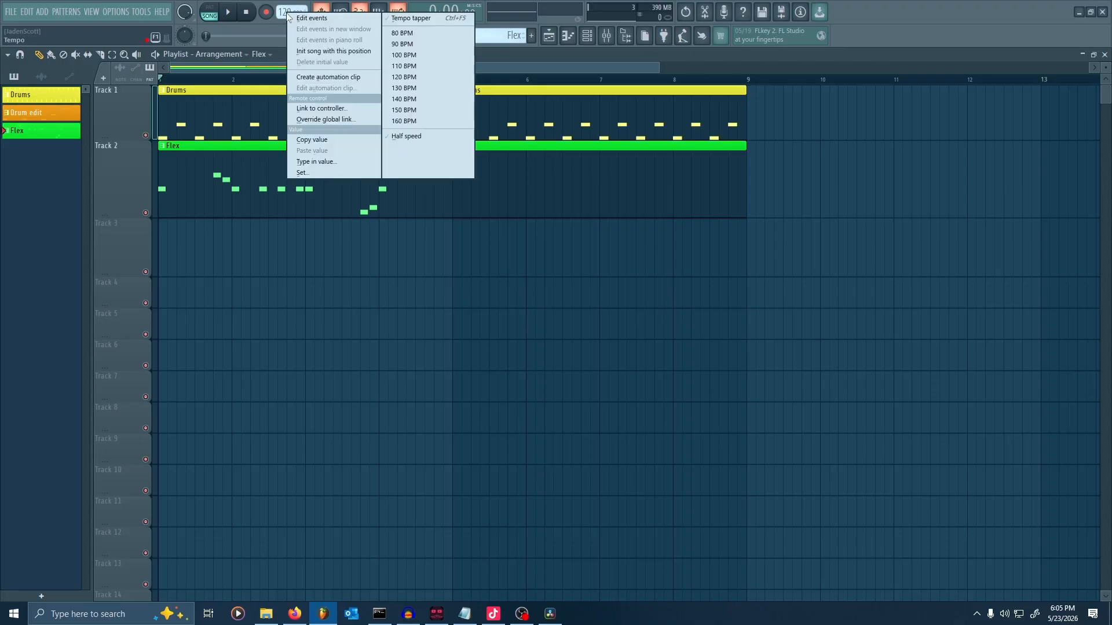
{"action": "left_click", "coordinate": [345, 77]}
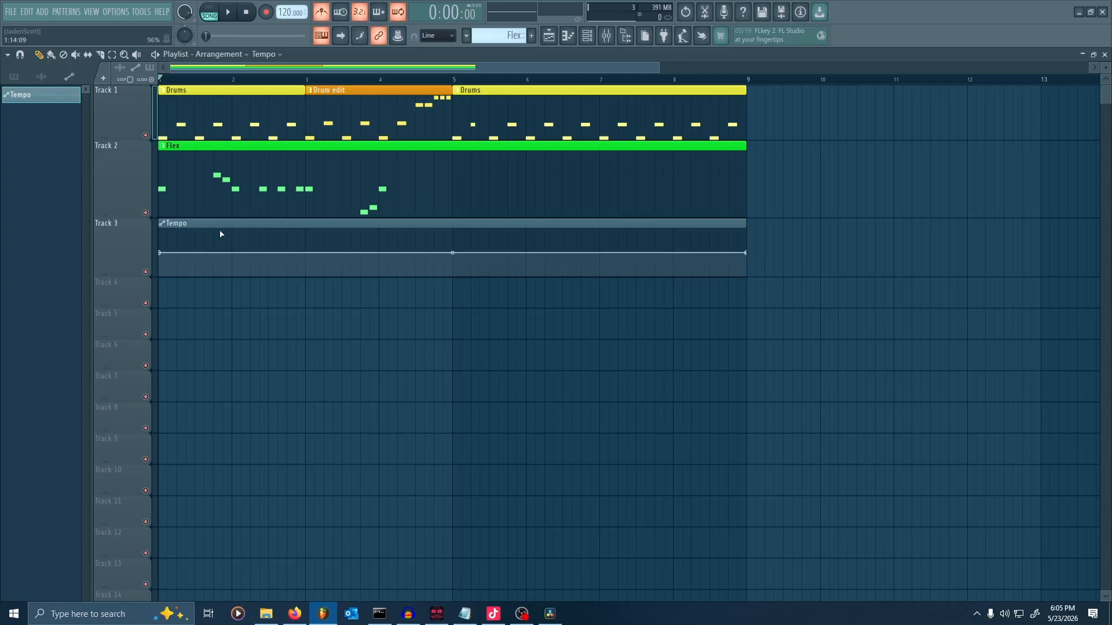
{"action": "left_click_drag", "start_coordinate": [749, 254], "coordinate": [749, 224]}
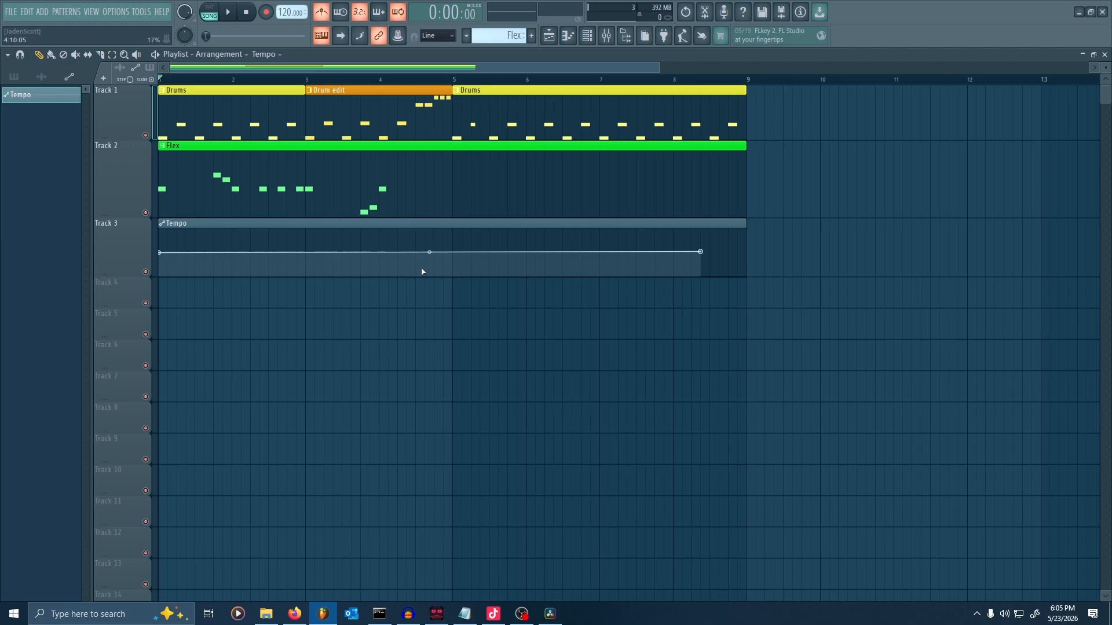
Adjust the Tempo clip's curve with added control points just before bar 5, making a slight rise followed by a small drop.
{"action": "scroll", "coordinate": [527, 255], "scroll_direction": "up", "scroll_amount": 2}
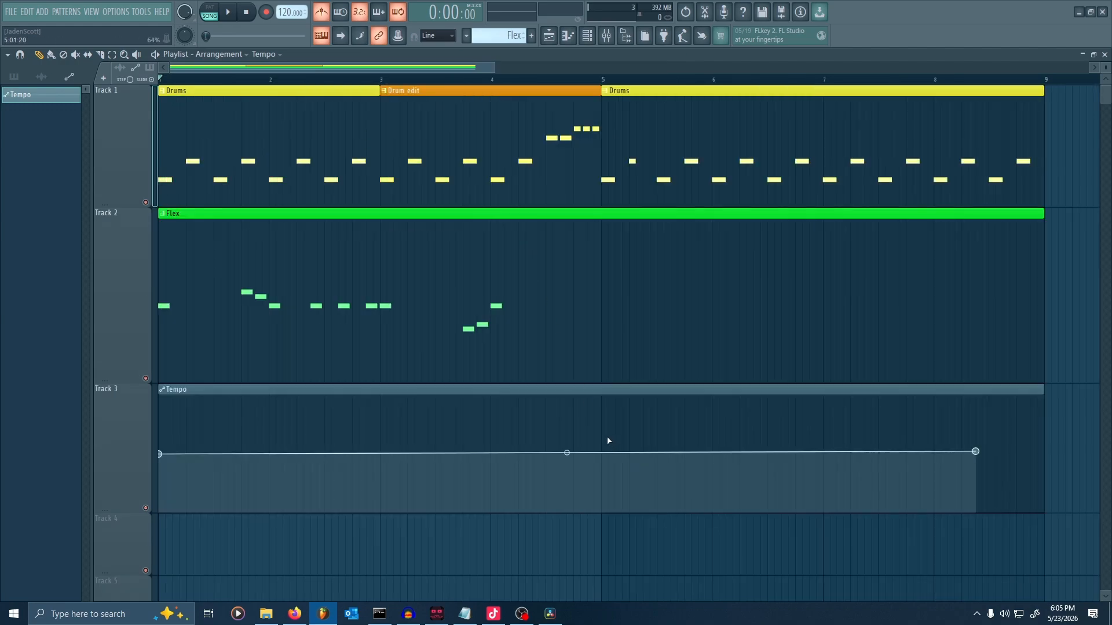
{"action": "scroll", "coordinate": [608, 442], "scroll_direction": "down", "scroll_amount": 2}
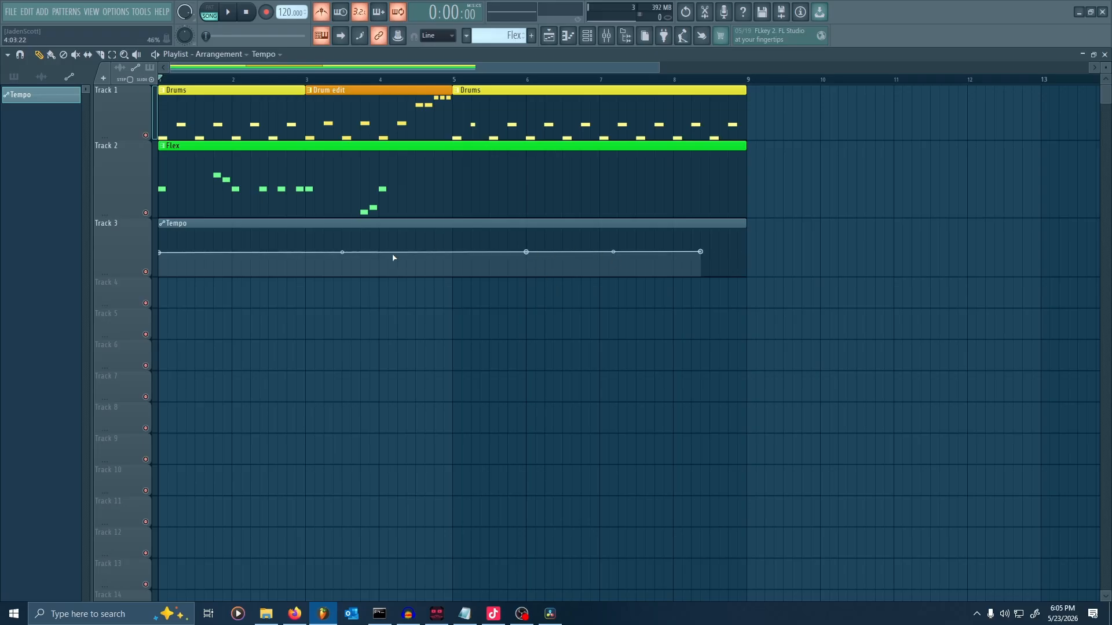
{"action": "left_click", "coordinate": [454, 253]}
{"action": "right_click", "coordinate": [434, 253]}
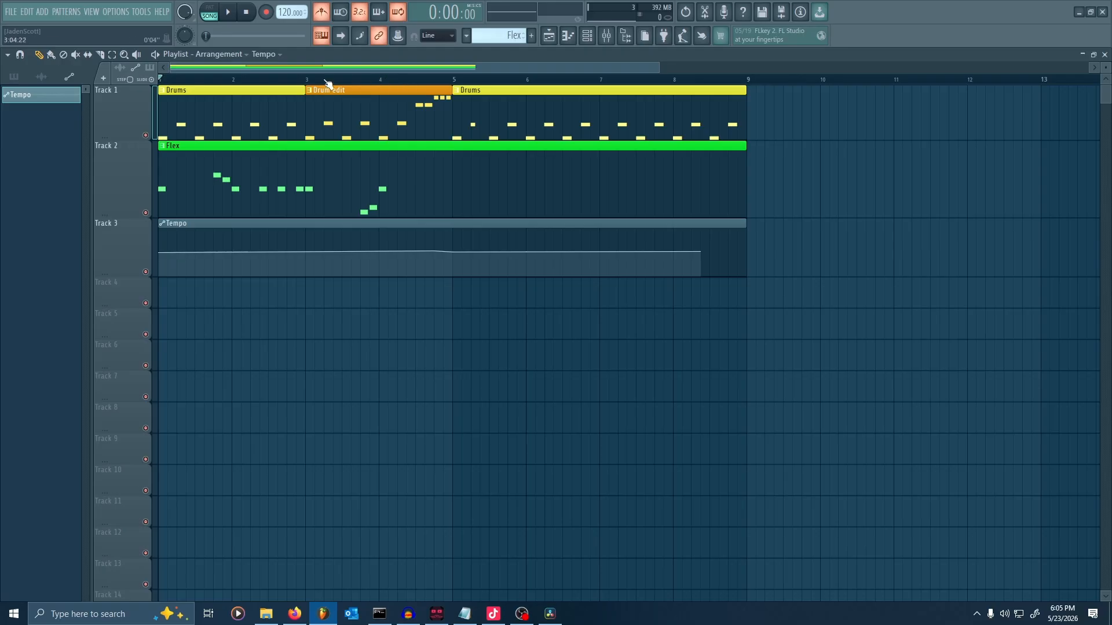
Play the song from the beginning with the tempo automation.
{"action": "mouse_move", "coordinate": [173, 82]}
{"action": "left_mouse_down"}
{"action": "mouse_move", "coordinate": [240, 76]}
{"action": "mouse_move", "coordinate": [152, 92]}
{"action": "left_mouse_up"}
{"action": "key", "text": "space"}
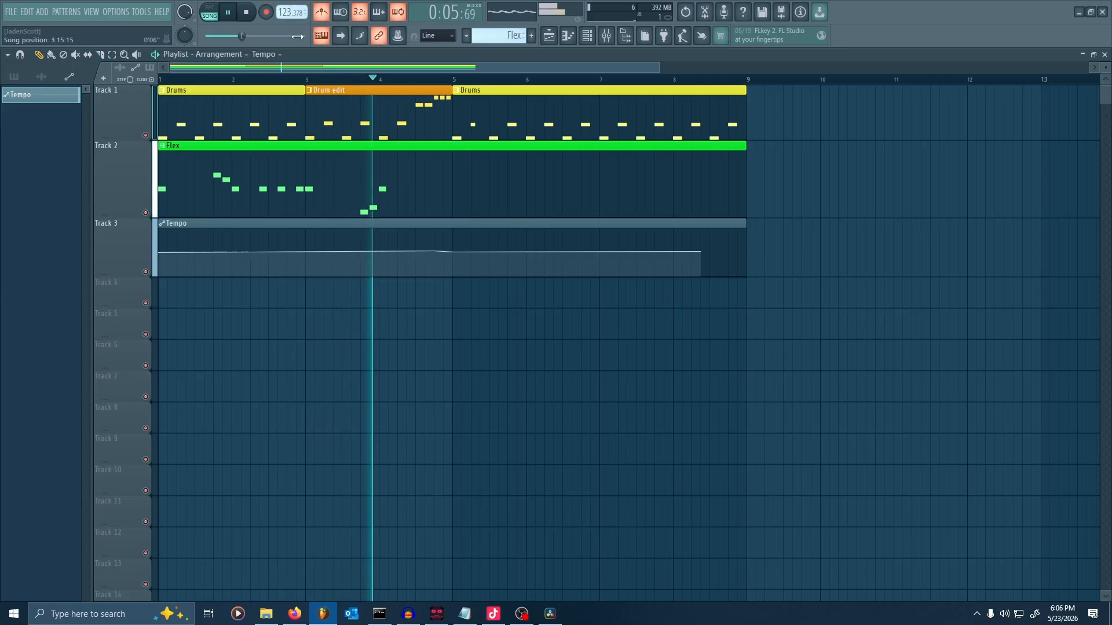
Stop playback and undo the last control point edits to the Tempo clip's curve before bar 5.
{"action": "key", "text": "space"}
{"action": "mouse_move", "coordinate": [457, 223]}
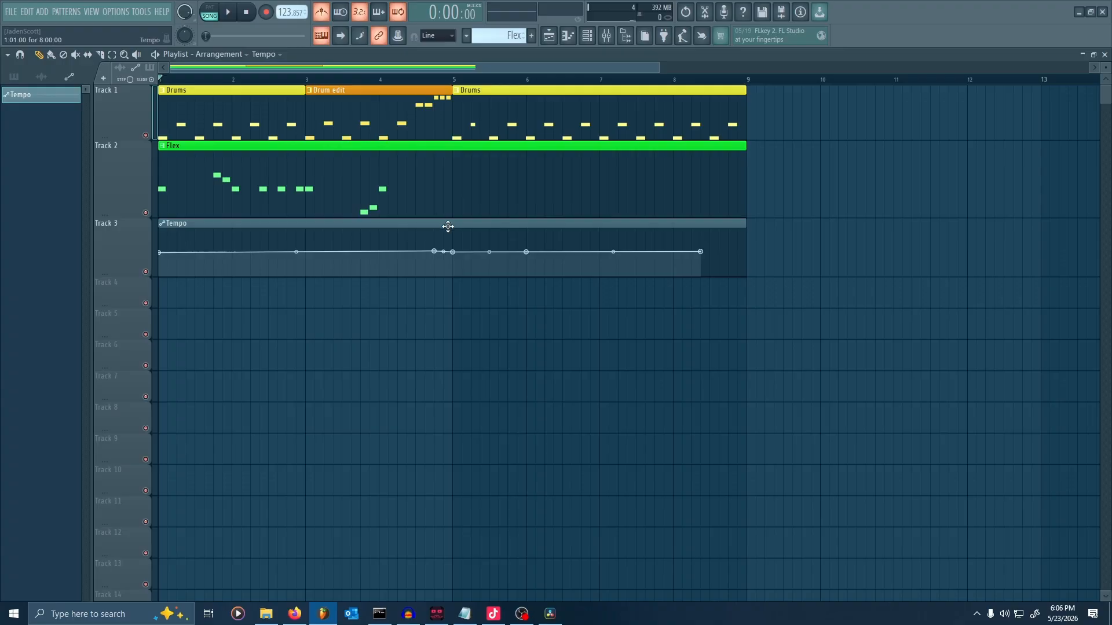
{"action": "key", "text": "ctrl+z"}
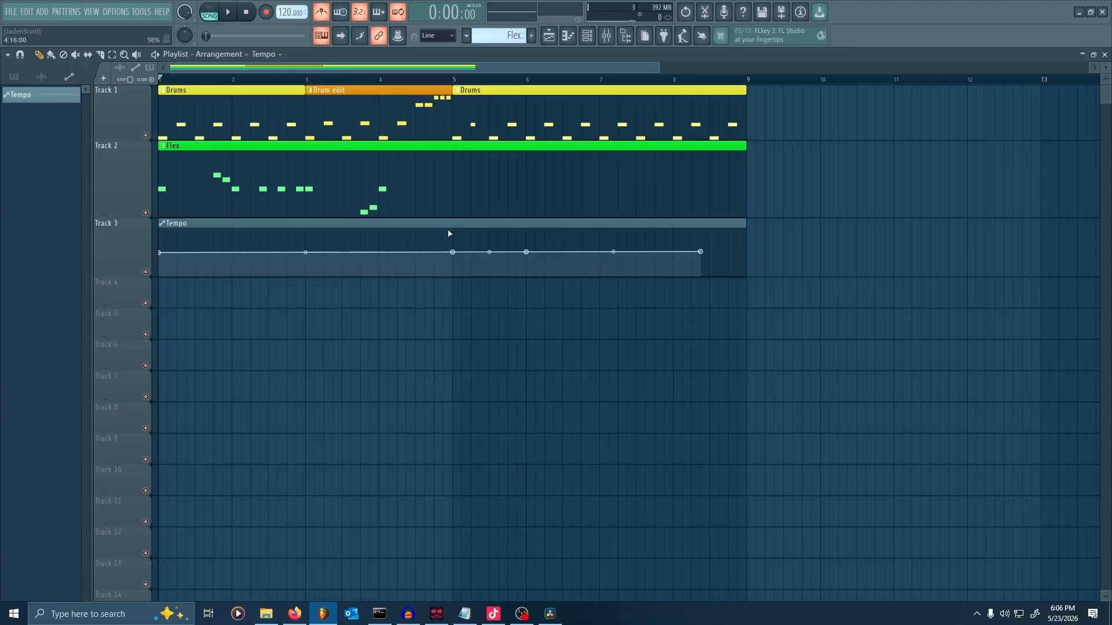
{"action": "left_click", "coordinate": [380, 242]}
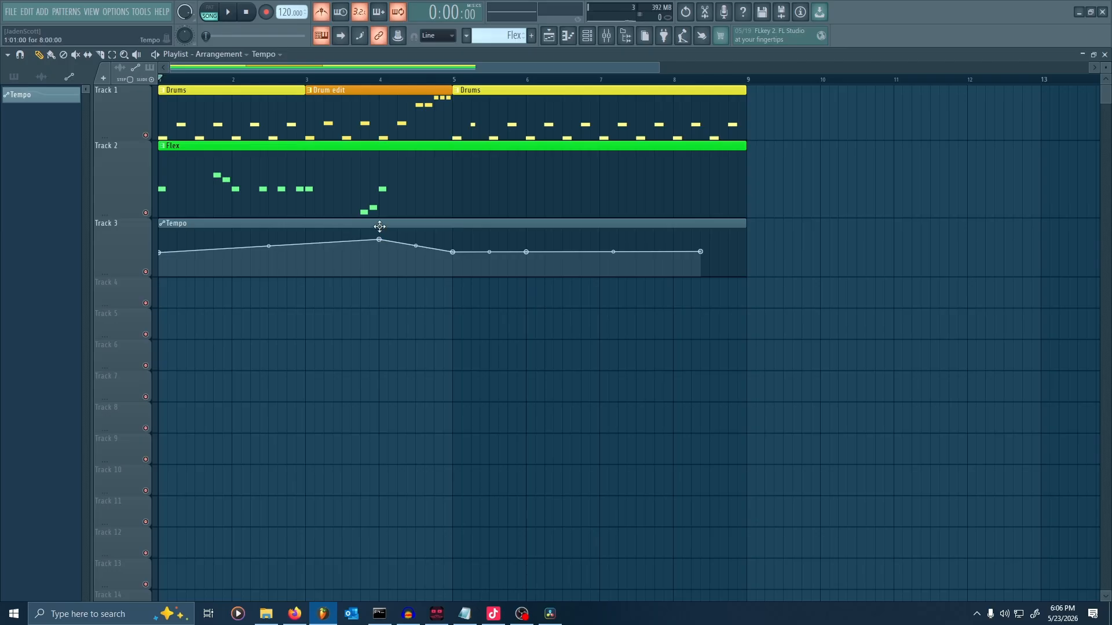
{"action": "key", "text": "ctrl+z"}
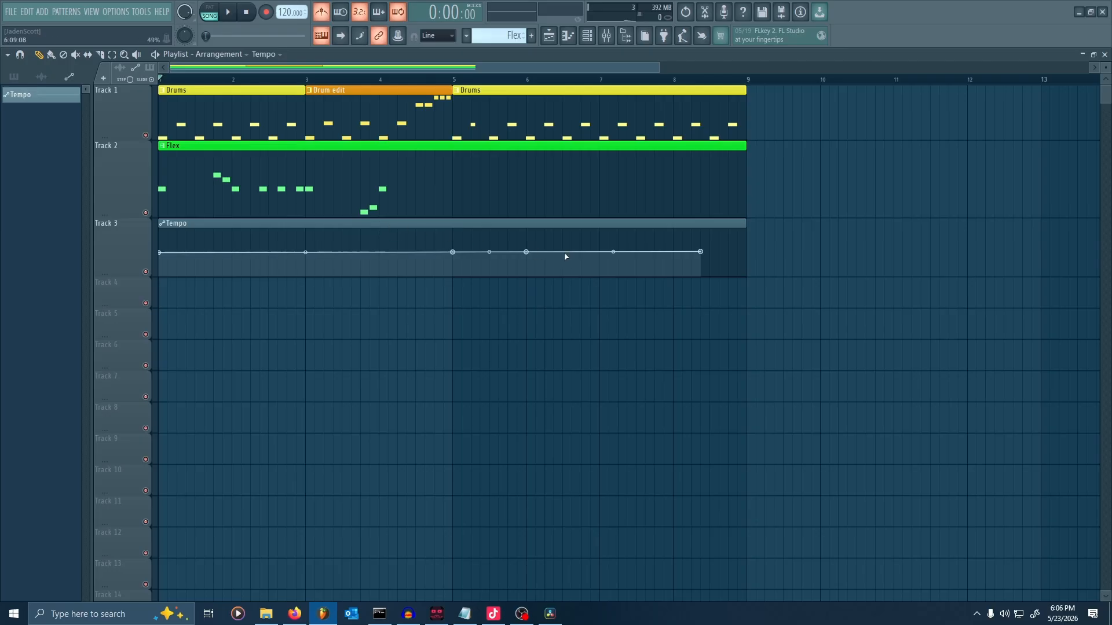
Check the automated tempo by playing from just after bar 4, stopping, and moving the playhead to bar 5.
{"action": "scroll", "coordinate": [537, 263], "scroll_direction": "up", "scroll_amount": 3}
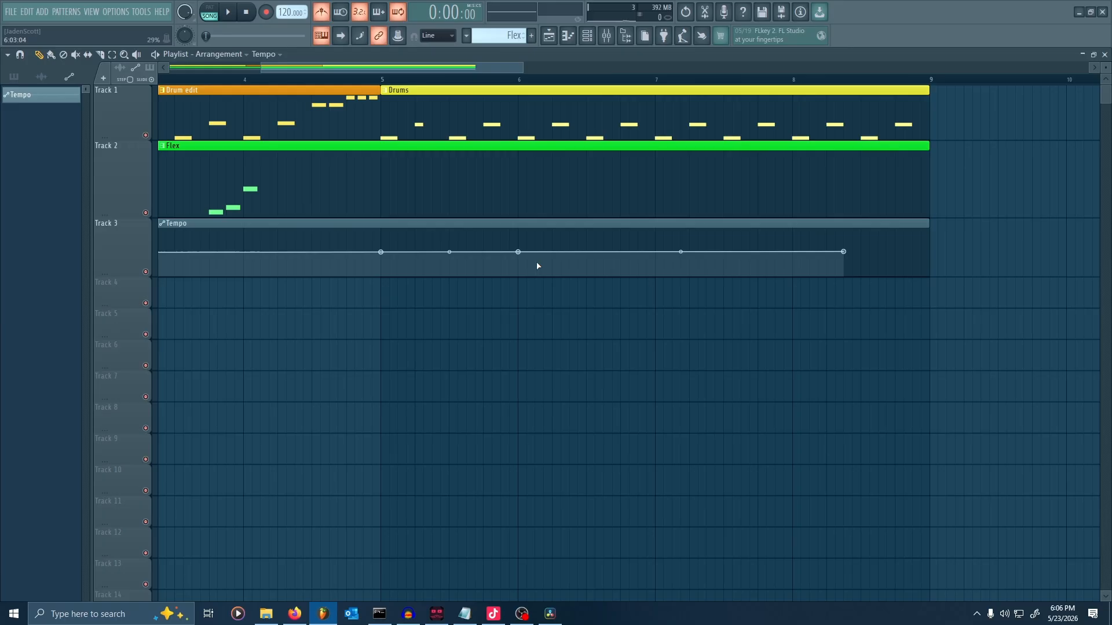
{"action": "scroll", "coordinate": [535, 264], "scroll_direction": "down", "scroll_amount": 4}
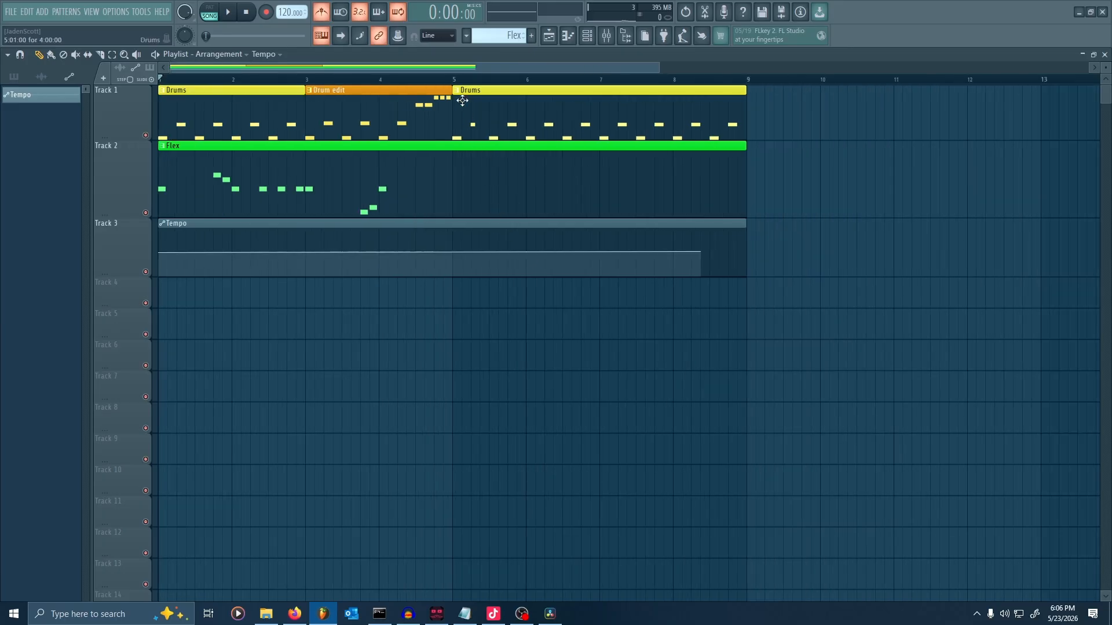
{"action": "left_click", "coordinate": [389, 80]}
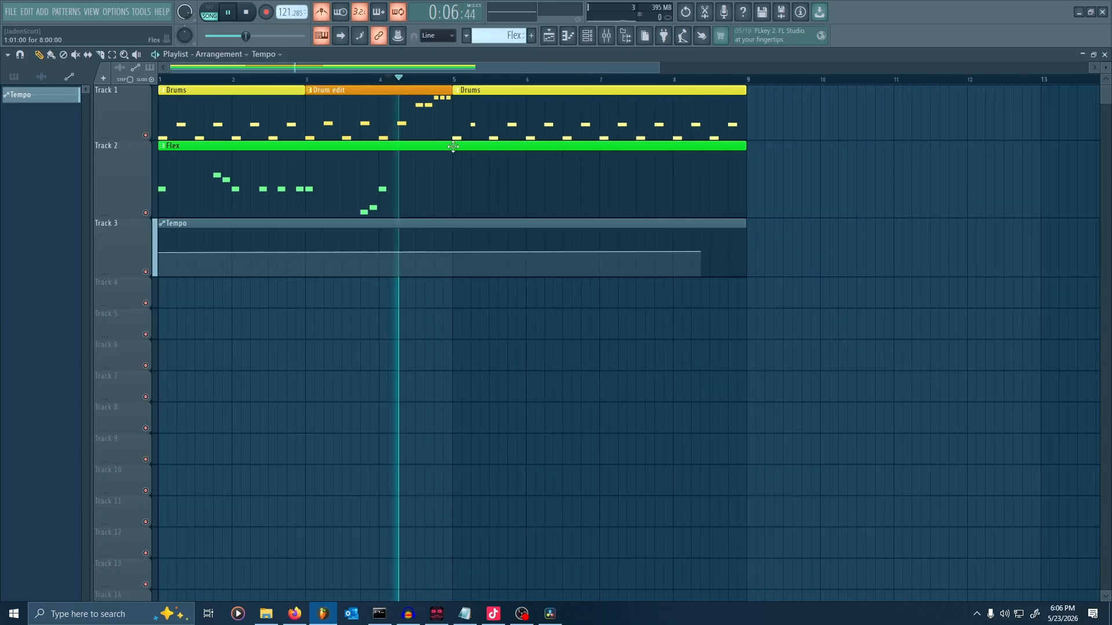
{"action": "key", "text": "space"}
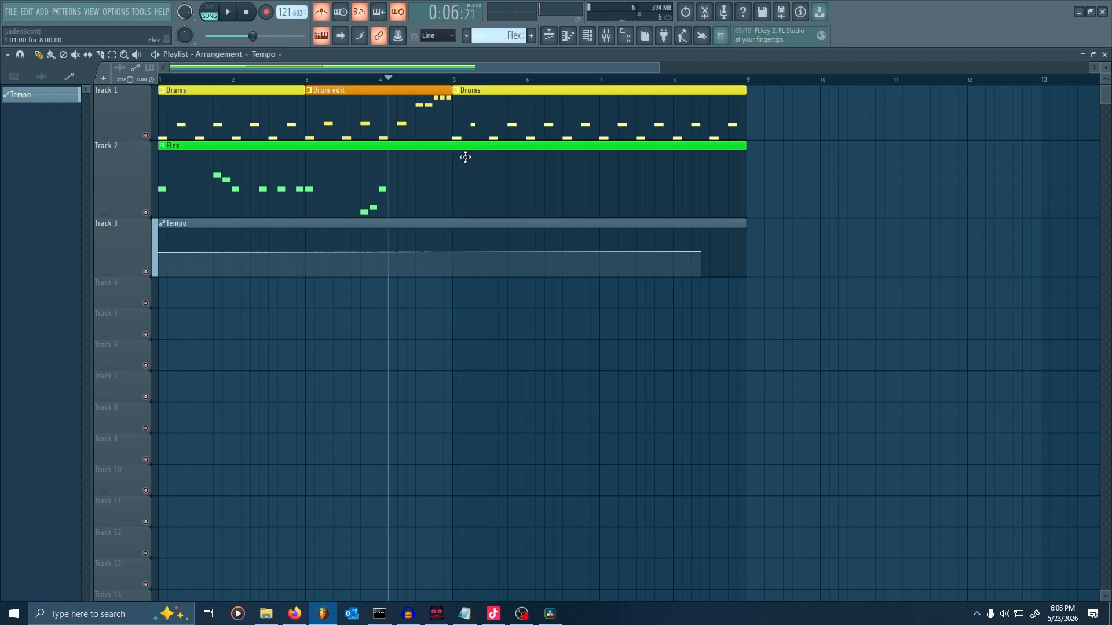
{"action": "left_click", "coordinate": [455, 79]}
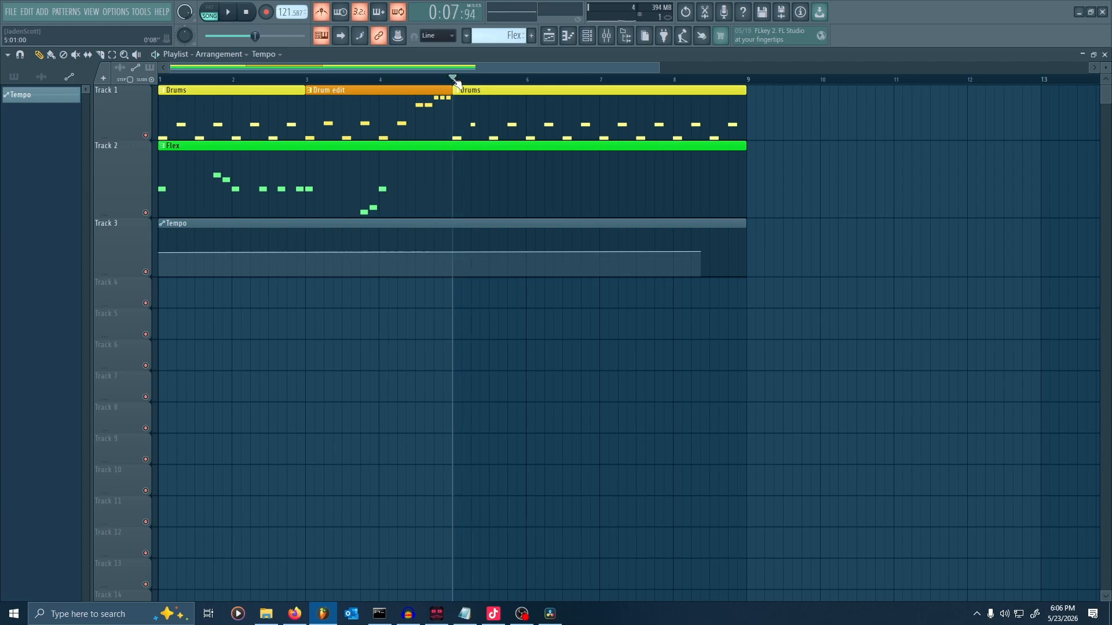
Add a Tempo control point just before bar 5, raise the bar 5 point to about 155 BPM, and move the lower point onto bar 5.
{"action": "scroll", "coordinate": [463, 243], "scroll_direction": "up", "scroll_amount": 4}
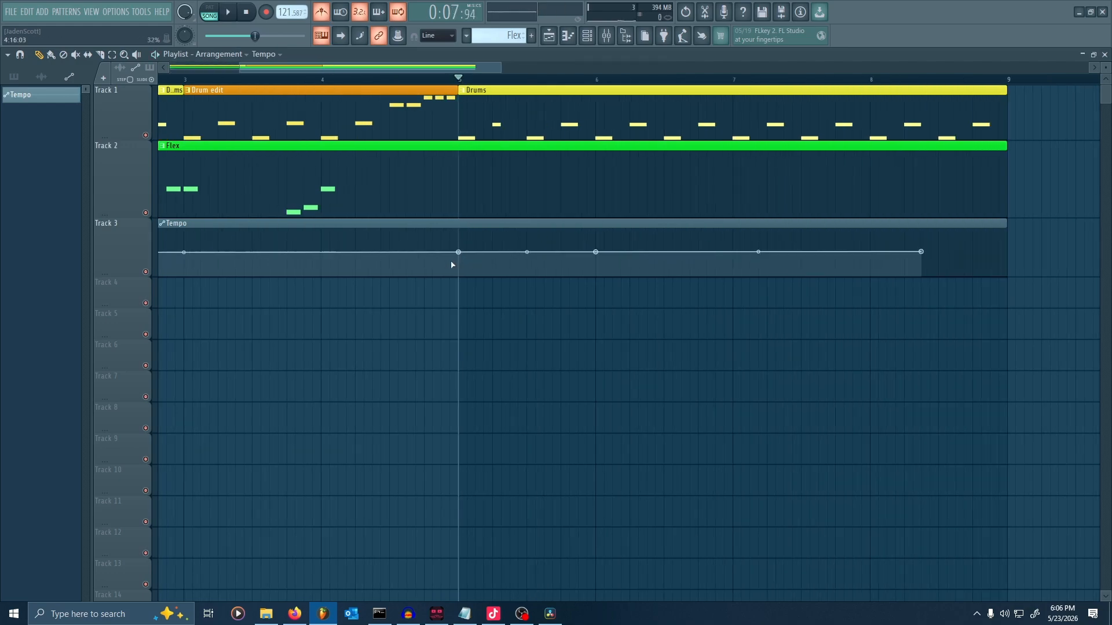
{"action": "right_click", "coordinate": [421, 253]}
{"action": "scroll", "coordinate": [445, 271], "scroll_direction": "up", "scroll_amount": 5}
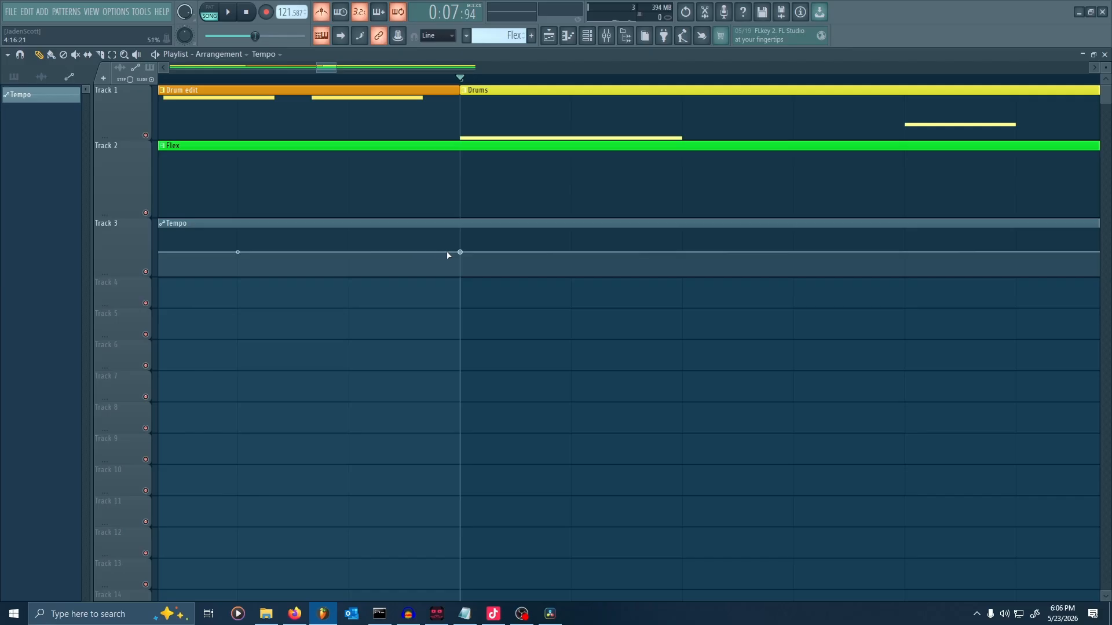
{"action": "right_click", "coordinate": [448, 252]}
{"action": "left_click_drag", "start_coordinate": [462, 253], "coordinate": [460, 238]}
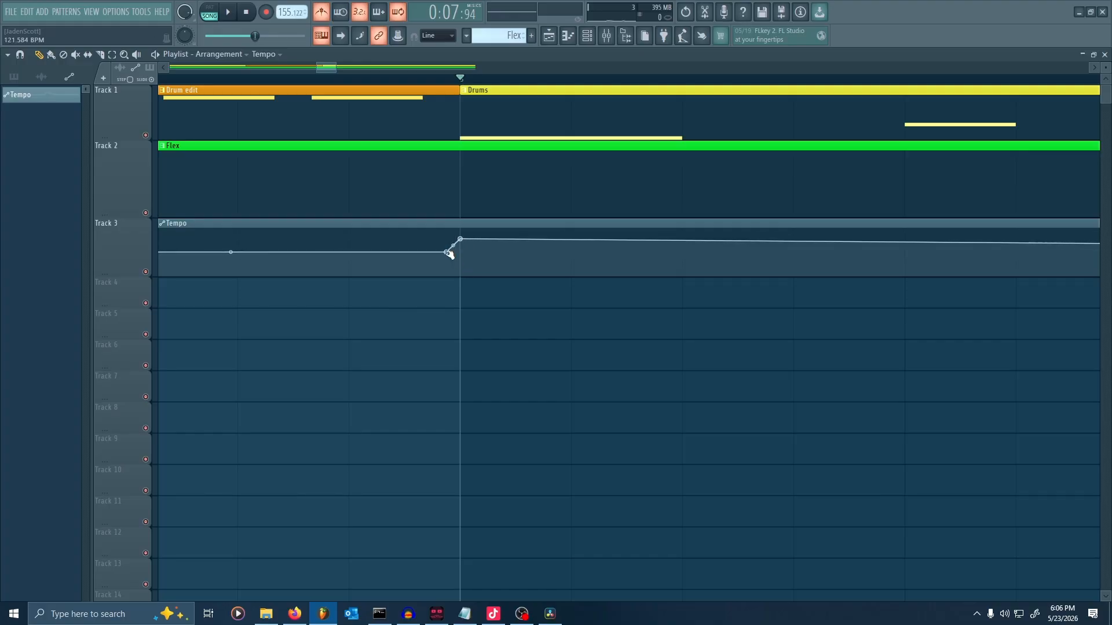
{"action": "mouse_move", "coordinate": [450, 253]}
{"action": "left_mouse_down"}
{"action": "mouse_move", "coordinate": [539, 256]}
{"action": "mouse_move", "coordinate": [416, 255]}
{"action": "mouse_move", "coordinate": [650, 244]}
{"action": "mouse_move", "coordinate": [608, 252]}
{"action": "mouse_move", "coordinate": [385, 244]}
{"action": "mouse_move", "coordinate": [462, 256]}
{"action": "left_mouse_up"}
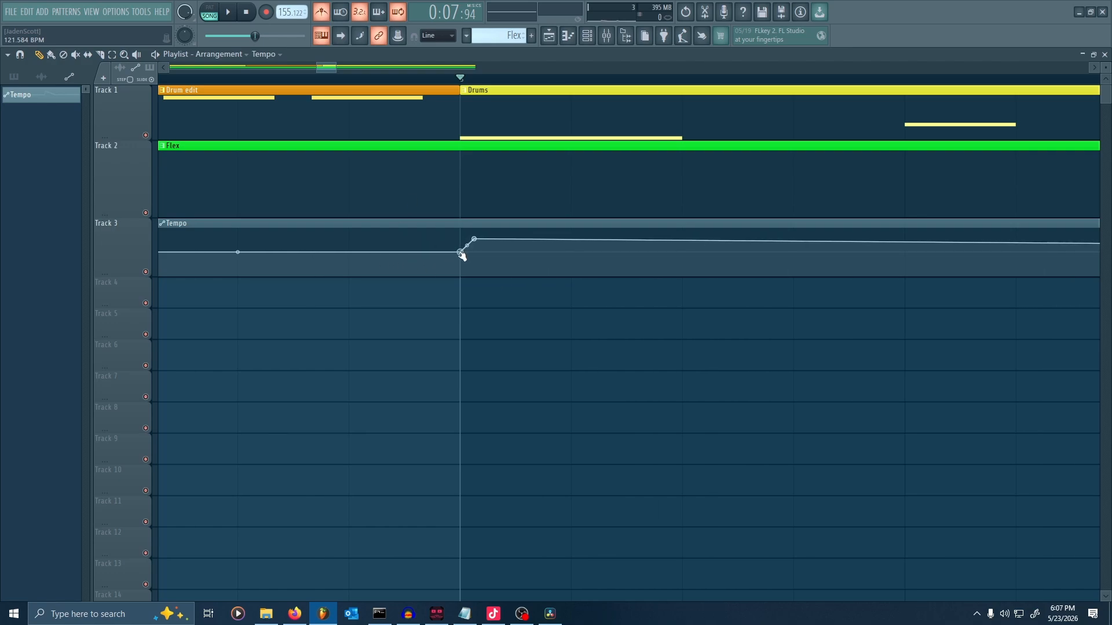
Align the raised Tempo point with bar 5 so that the tempo jumps vertically there.
{"action": "left_click", "coordinate": [461, 79]}
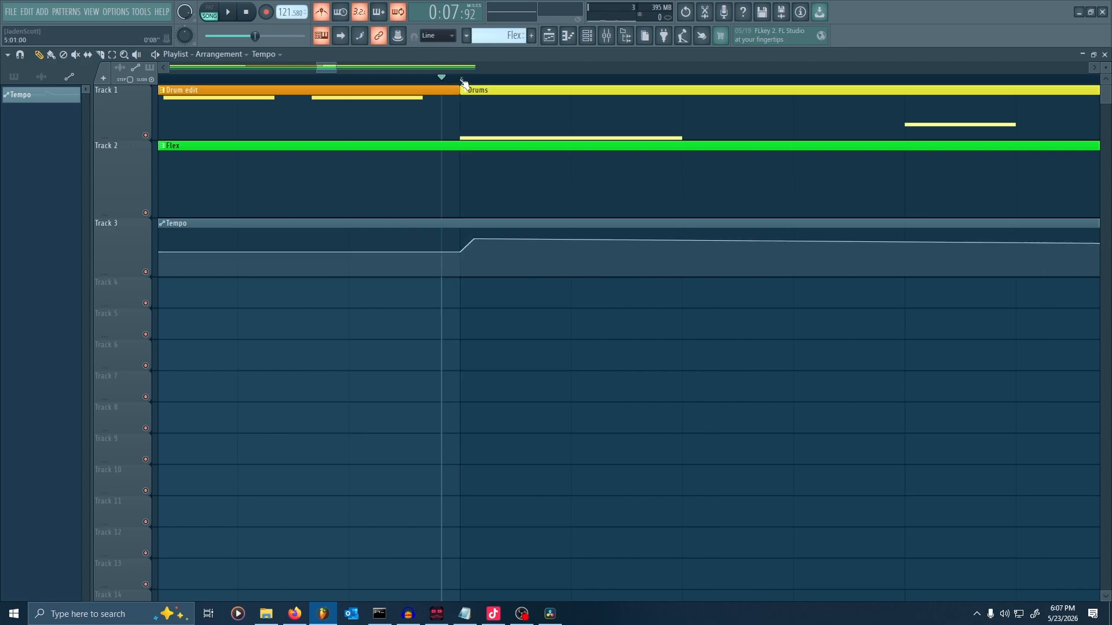
{"action": "left_click", "coordinate": [462, 80]}
{"action": "left_click_drag", "start_coordinate": [478, 242], "coordinate": [463, 241]}
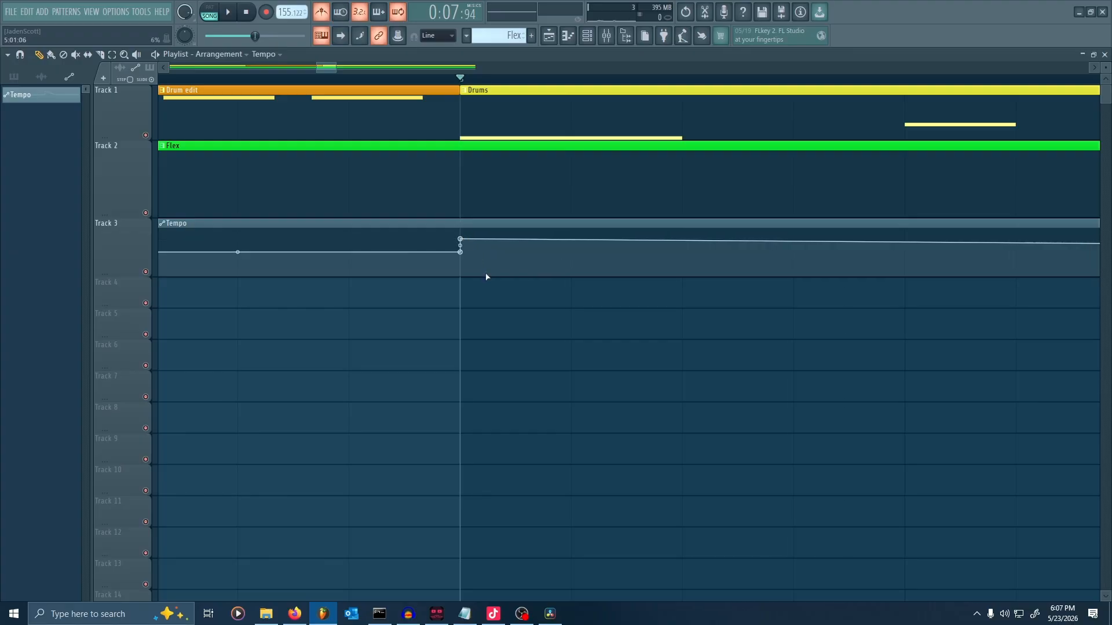
Play the song from bar 4 through the tempo jump at bar 5 and stop playback.
{"action": "scroll", "coordinate": [486, 276], "scroll_direction": "up", "scroll_amount": 3}
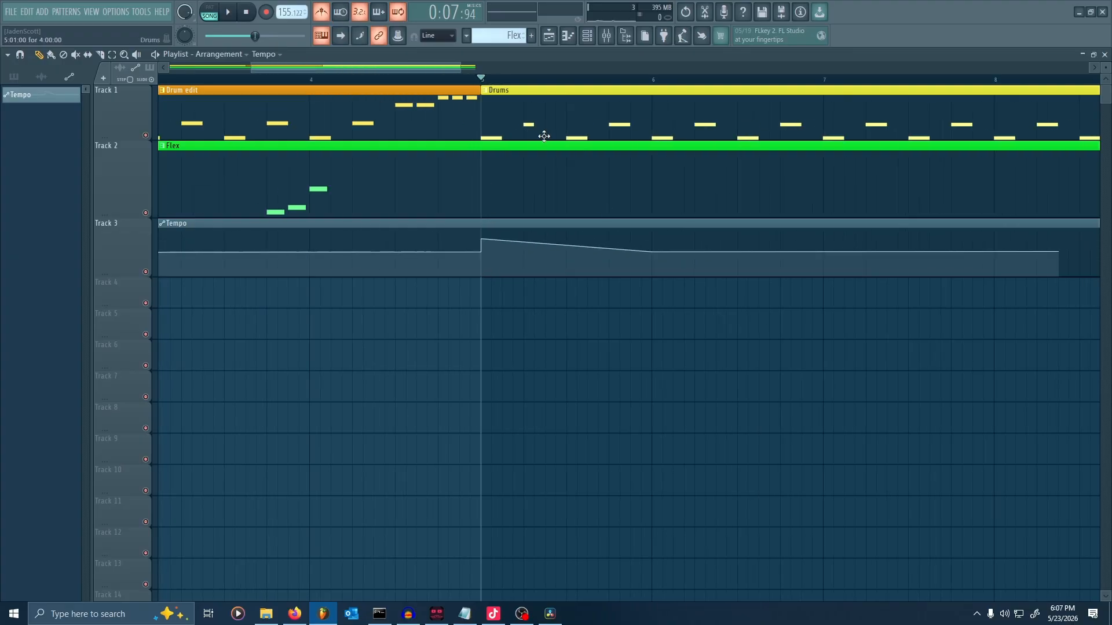
{"action": "left_click", "coordinate": [311, 80]}
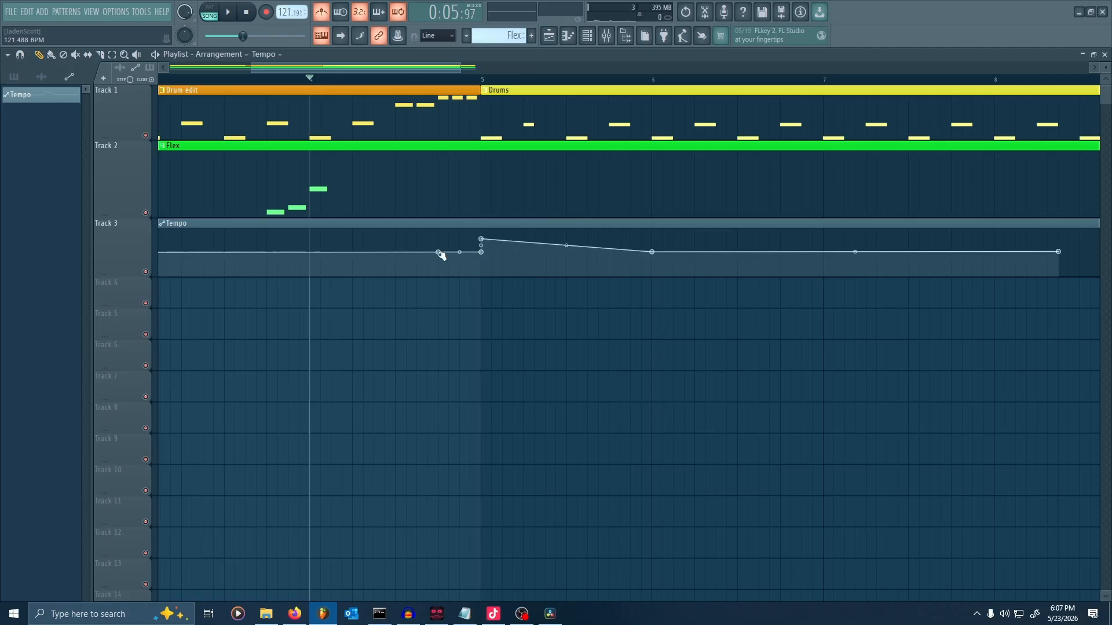
{"action": "scroll", "coordinate": [446, 255], "scroll_direction": "left", "scroll_amount": 3}
{"action": "left_click_drag", "start_coordinate": [280, 82], "coordinate": [141, 83]}
{"action": "left_click", "coordinate": [609, 82]}
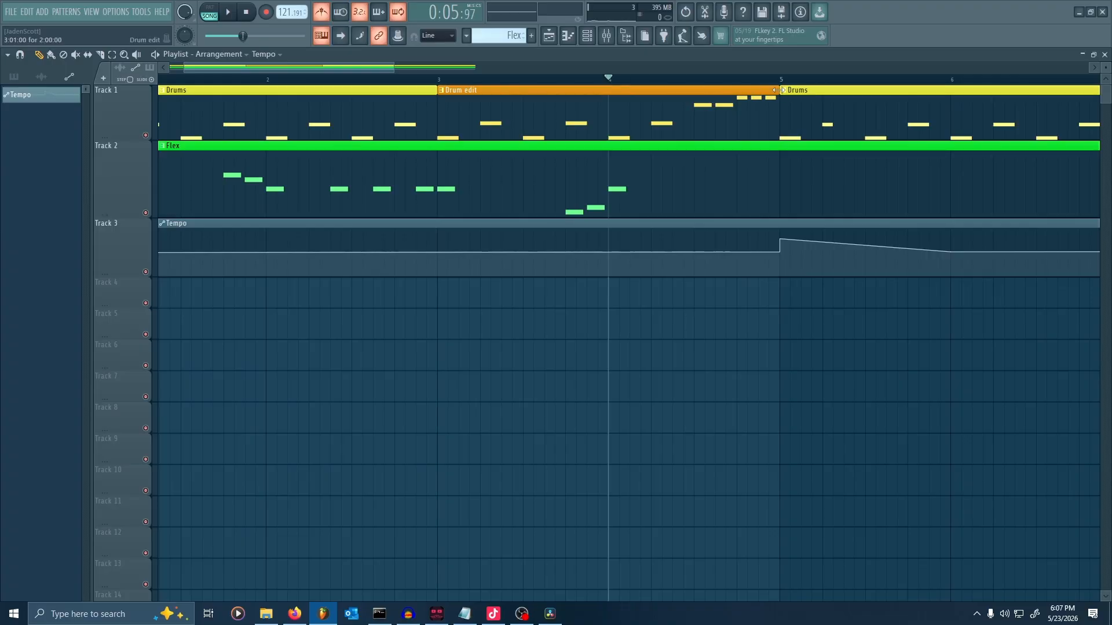
{"action": "key", "text": "space"}
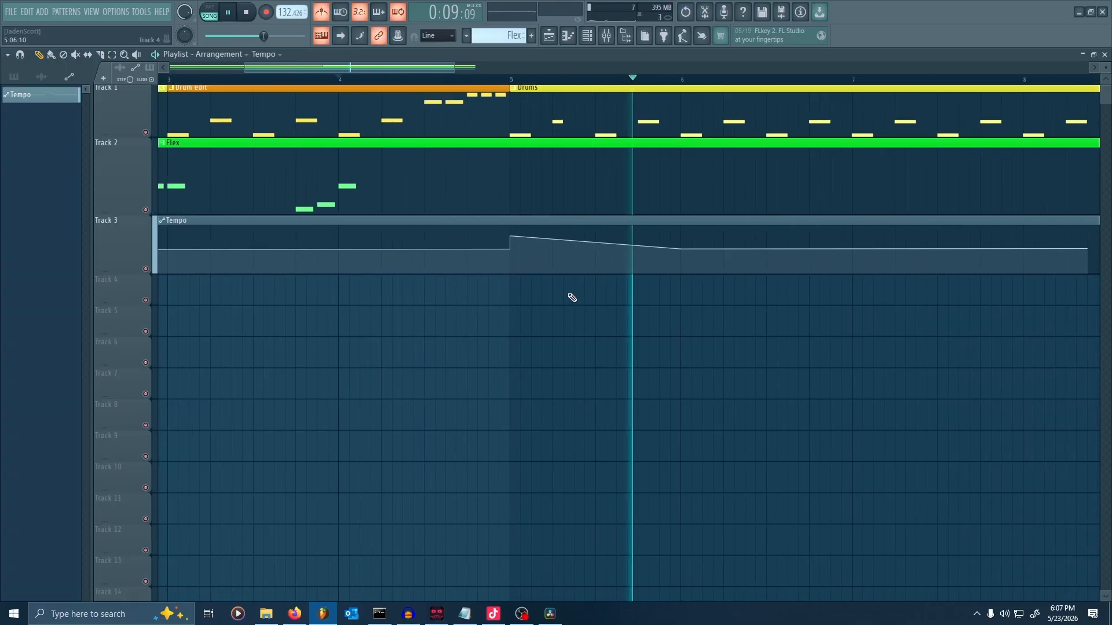
{"action": "key", "text": "space"}
{"action": "scroll", "coordinate": [602, 280], "scroll_direction": "right", "scroll_amount": 2}
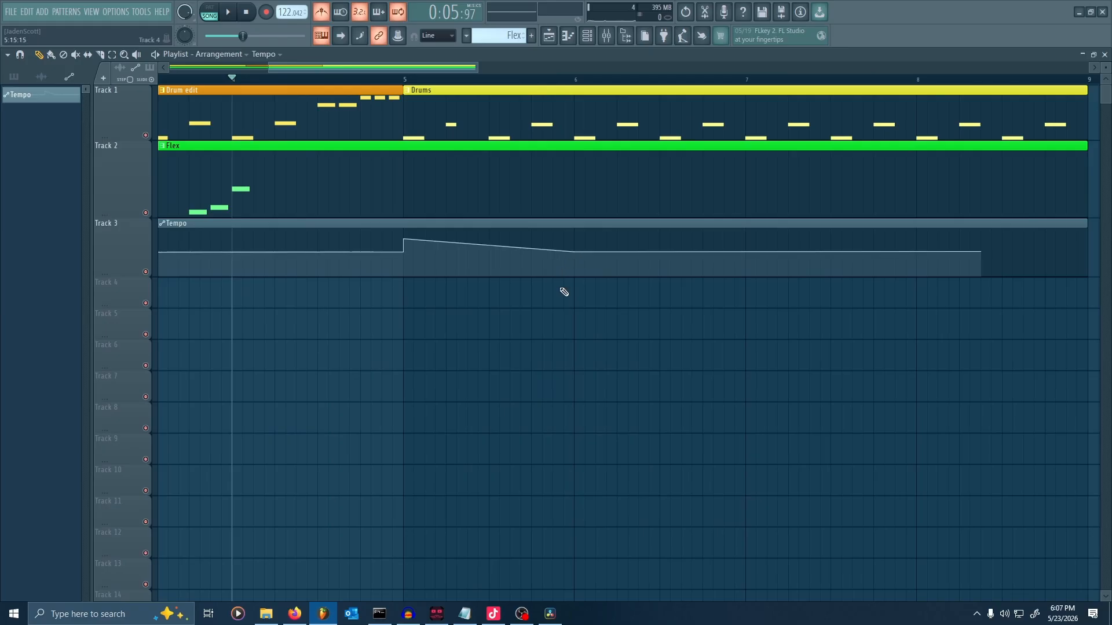
Open the Tempo clip's automation editor and set the control point just before bar 5 to 120 BPM.
{"action": "double_click", "coordinate": [483, 225]}
{"action": "left_click_drag", "start_coordinate": [293, 138], "coordinate": [618, 127]}
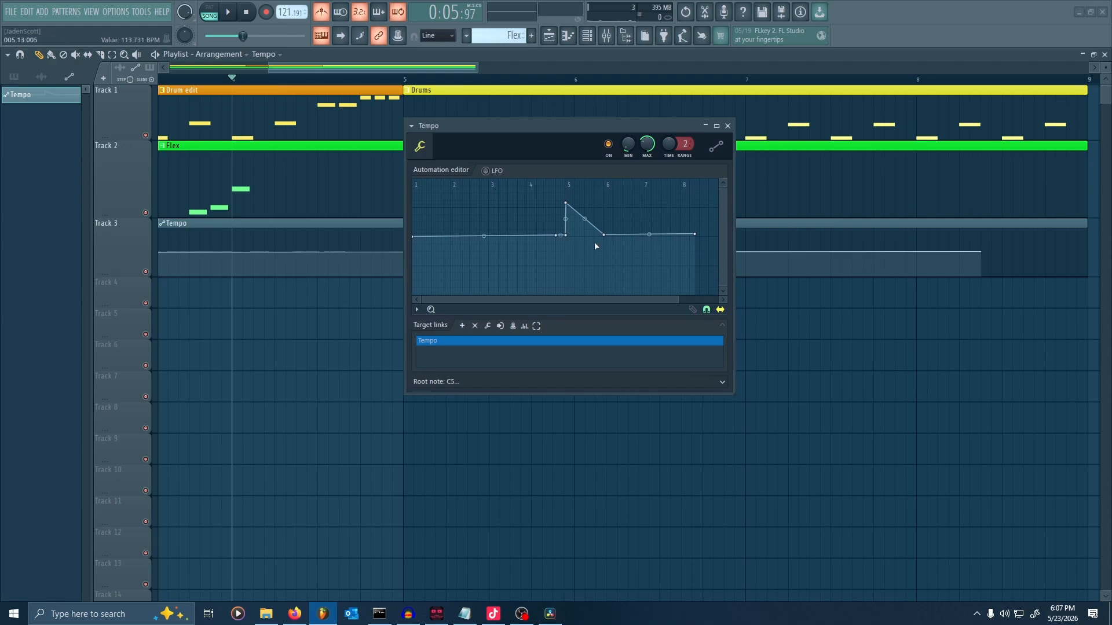
{"action": "scroll", "coordinate": [555, 252], "scroll_direction": "up", "scroll_amount": 2}
{"action": "right_click", "coordinate": [555, 234]}
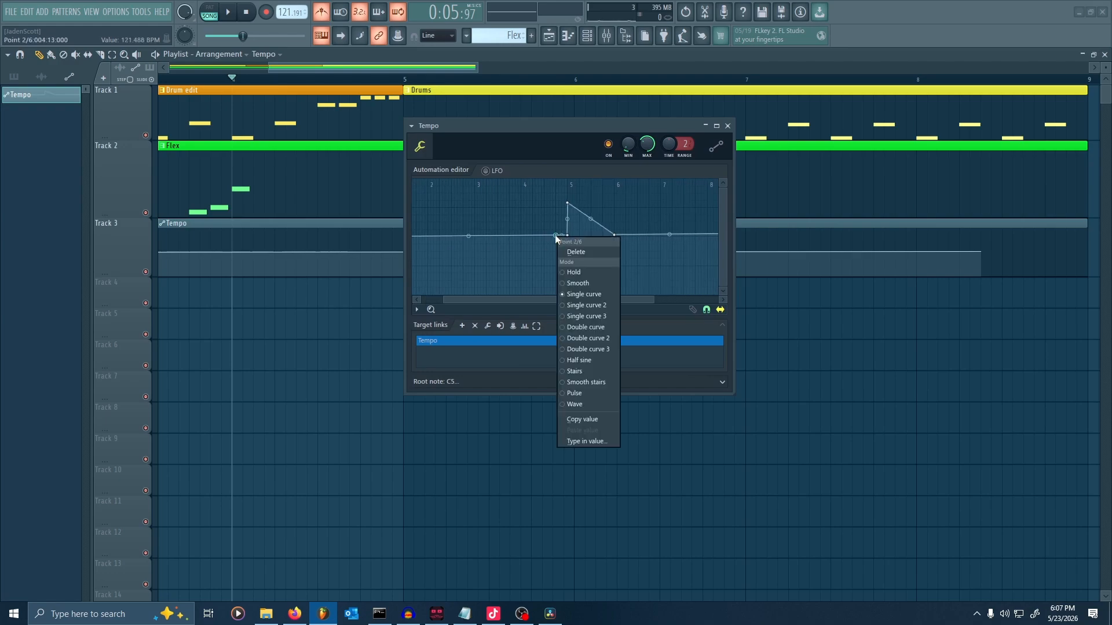
{"action": "left_click", "coordinate": [593, 439]}
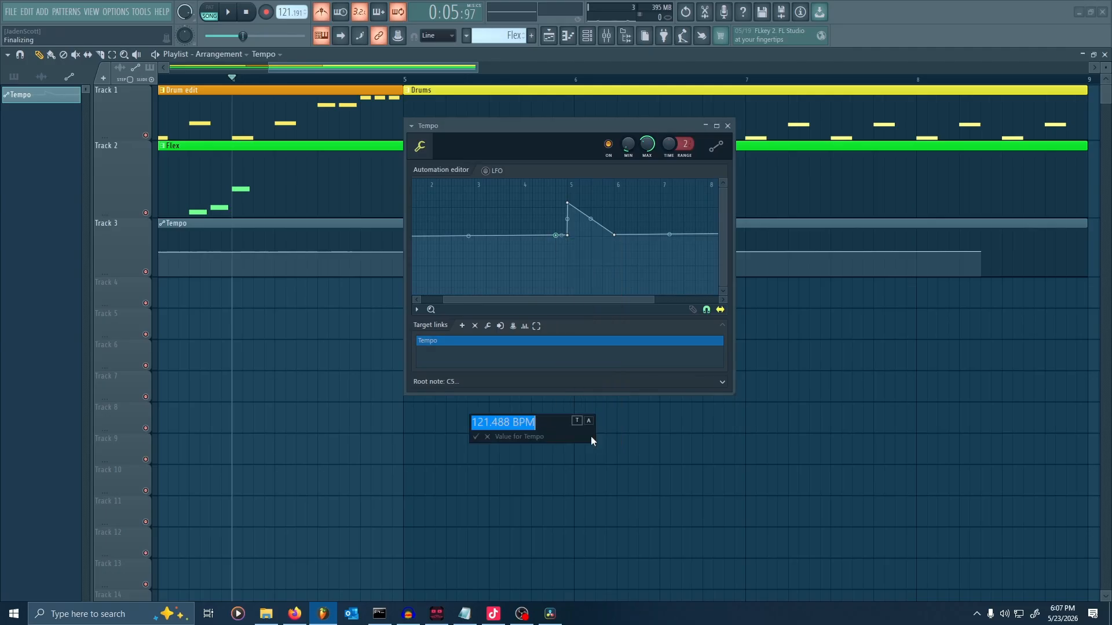
{"action": "type", "text": "120"}
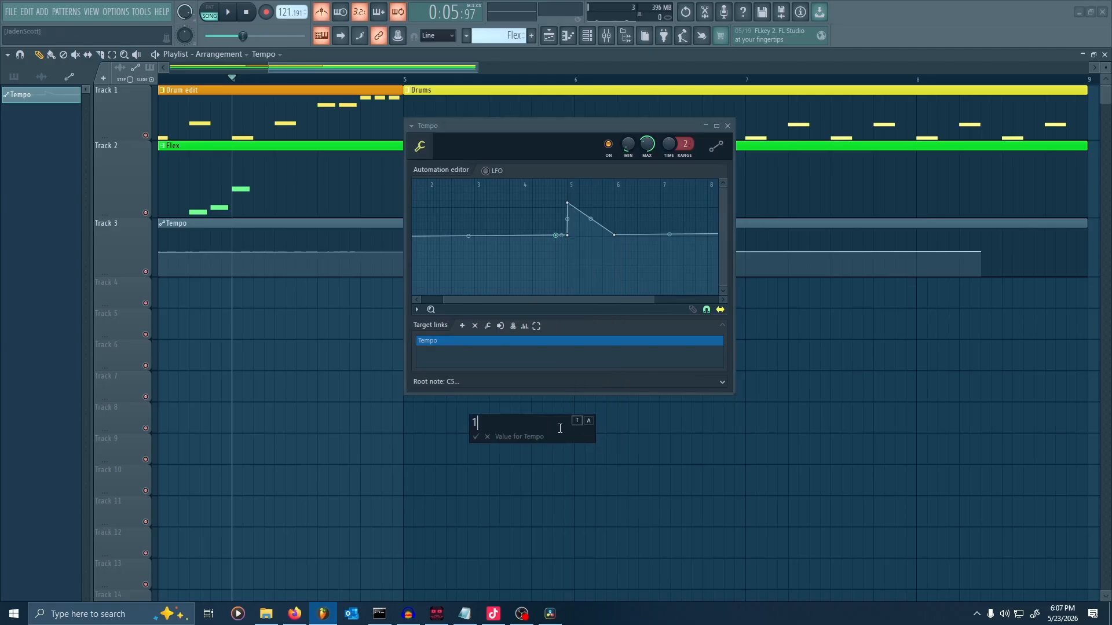
{"action": "key", "text": "Return"}
Set the lower control point at bar 5 to 120 BPM and the upper one to 155 BPM.
{"action": "right_click", "coordinate": [572, 236]}
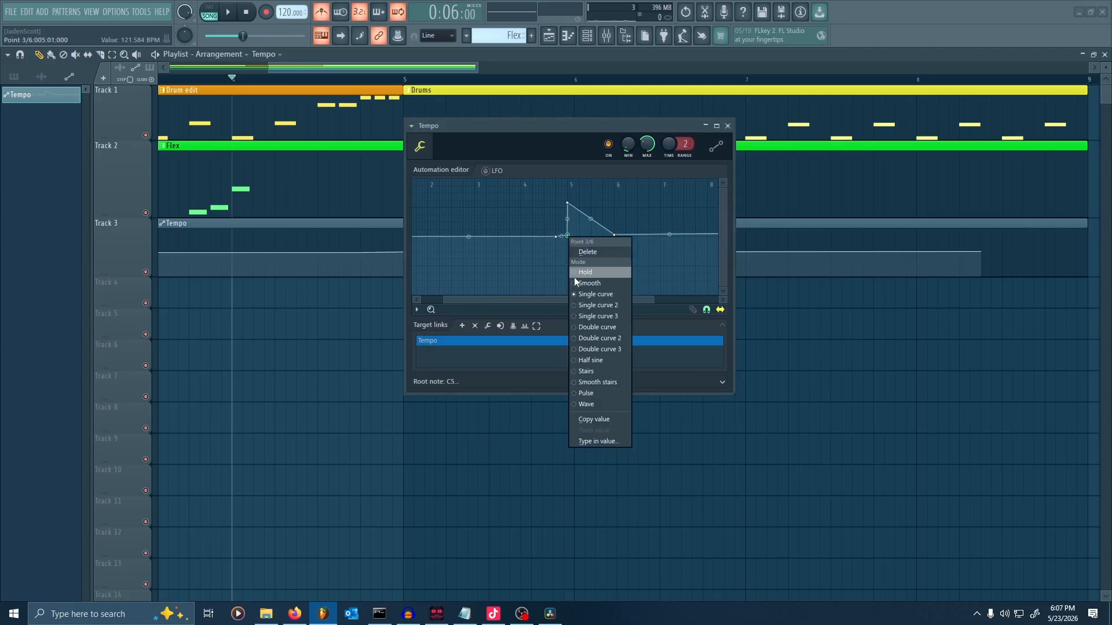
{"action": "left_click", "coordinate": [593, 439]}
{"action": "type", "text": "155"}
{"action": "key", "text": "Return"}
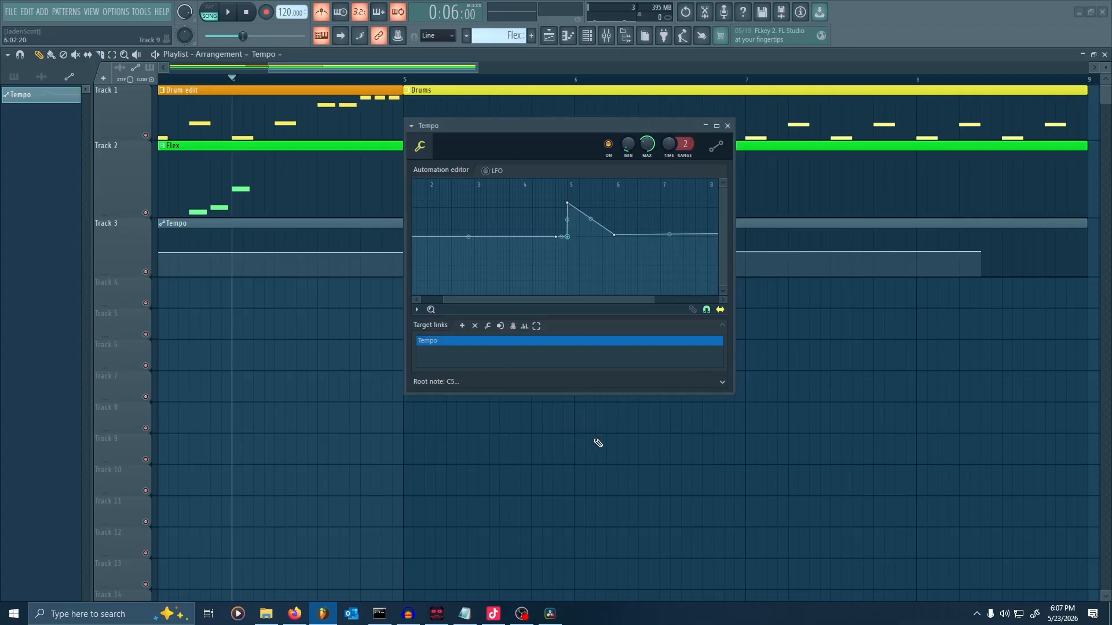
{"action": "right_click", "coordinate": [569, 204]}
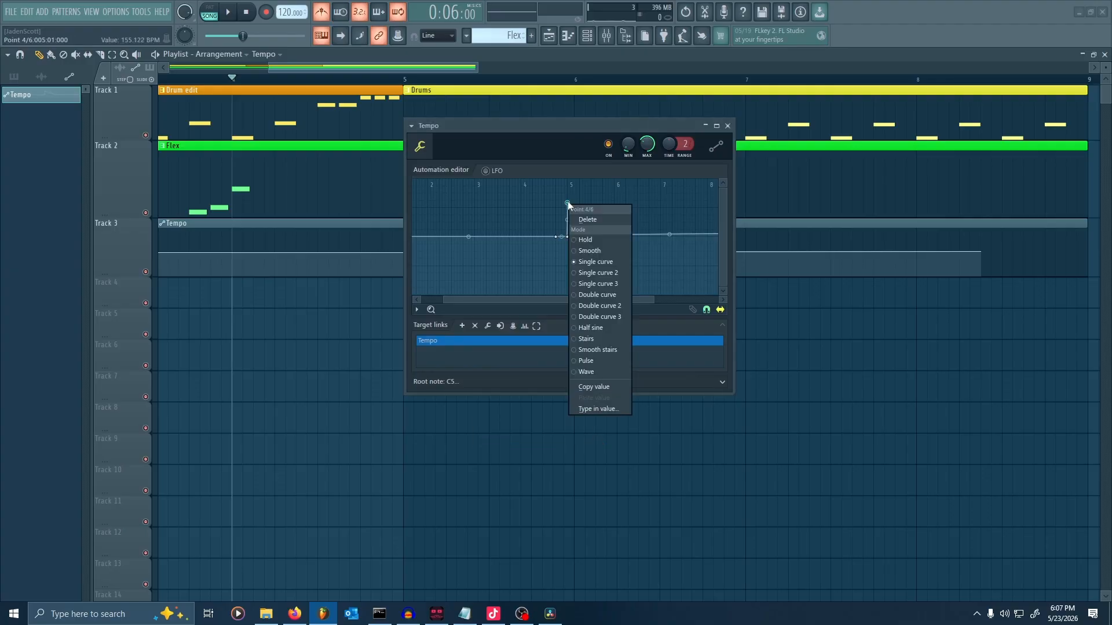
{"action": "left_click", "coordinate": [606, 410]}
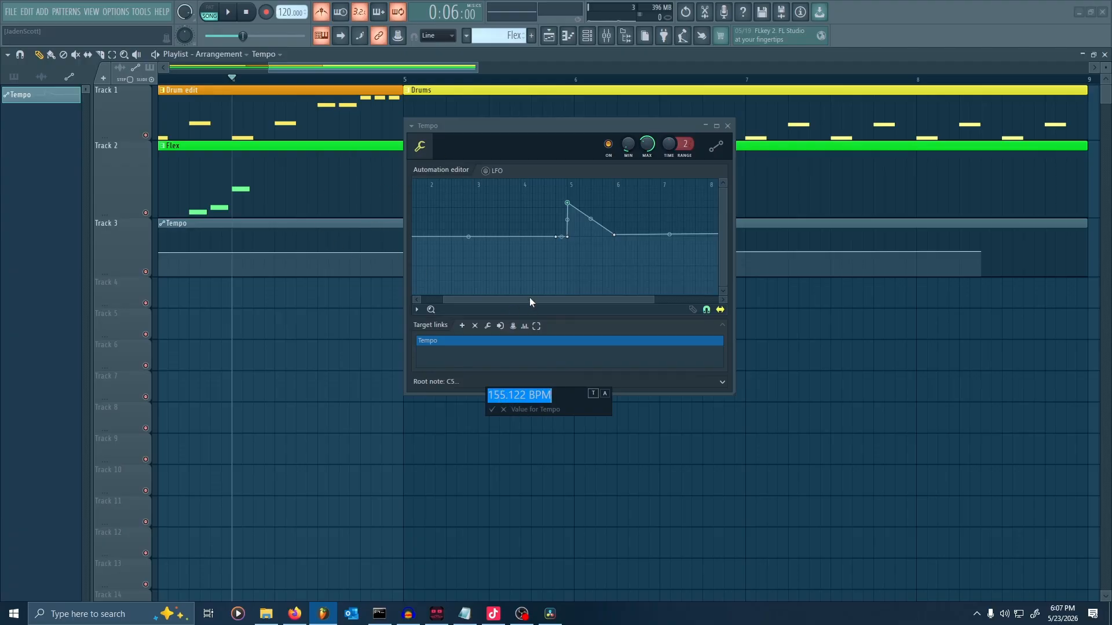
{"action": "type", "text": "155"}
{"action": "key", "text": "Return"}
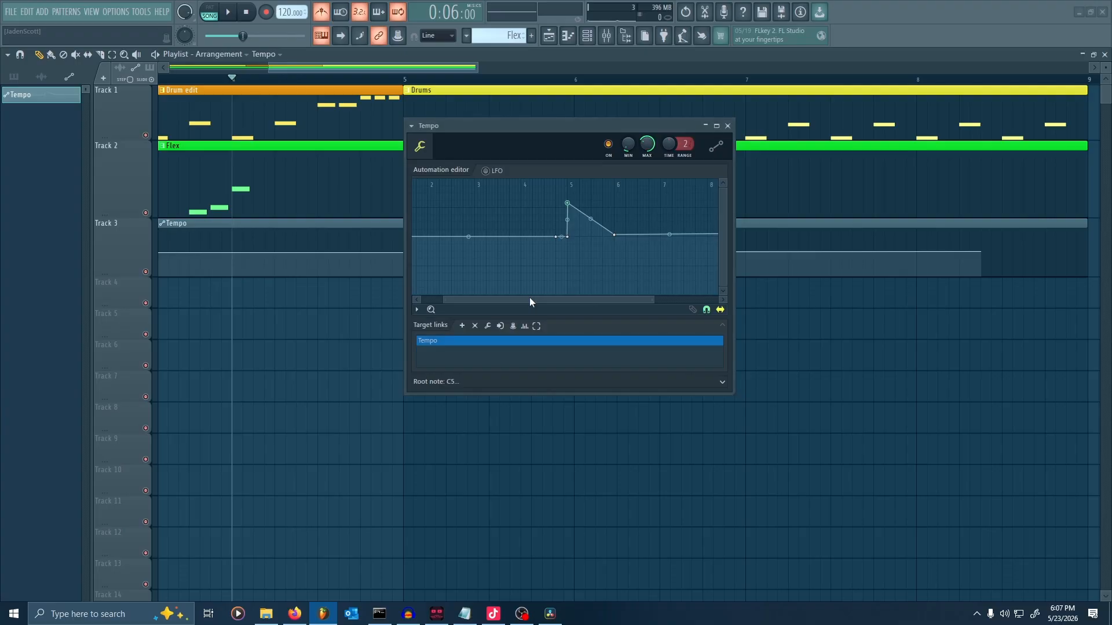
Copy the upper bar 5 point's value to the bar 6 point and the last point, and close the automation editor.
{"action": "right_click", "coordinate": [568, 204]}
{"action": "left_click", "coordinate": [611, 382]}
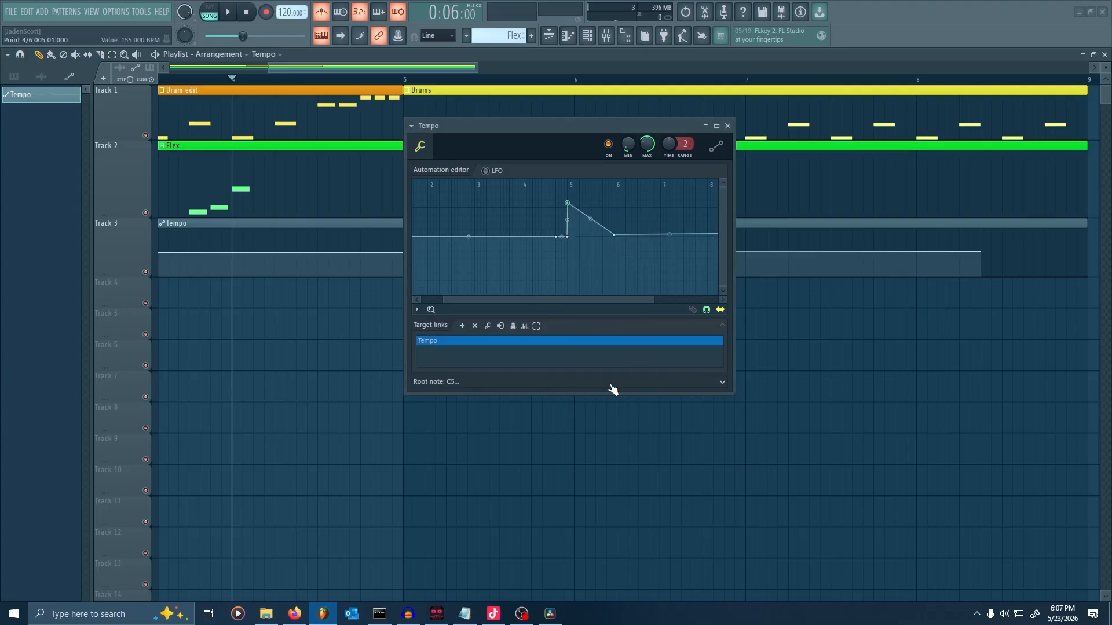
{"action": "right_click", "coordinate": [614, 235]}
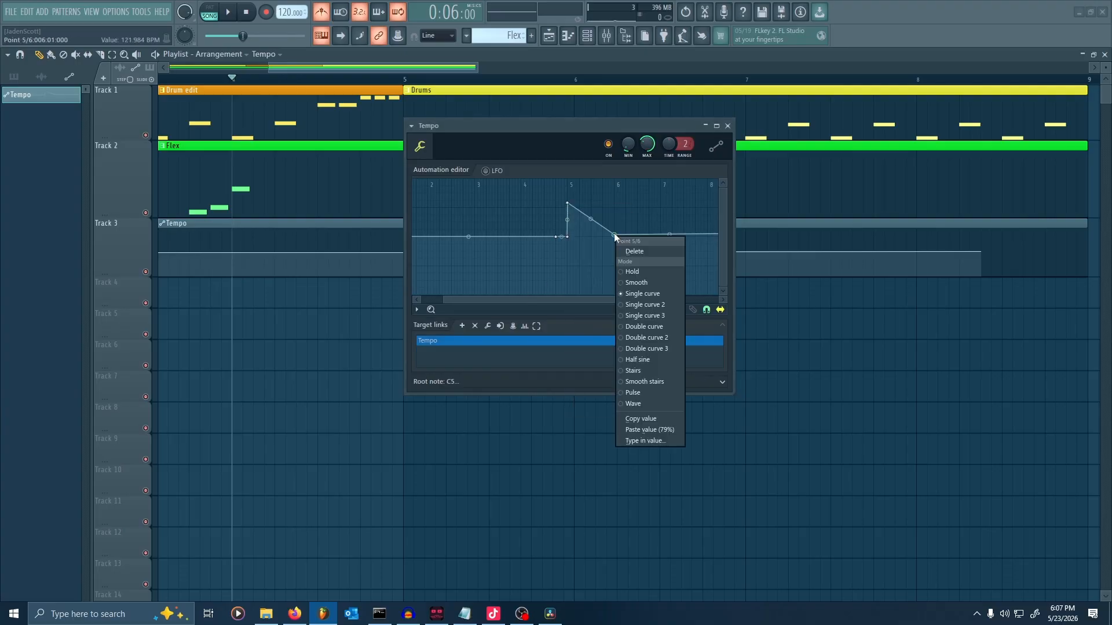
{"action": "left_click", "coordinate": [659, 429]}
{"action": "scroll", "coordinate": [519, 264], "scroll_direction": "right", "scroll_amount": 4}
{"action": "right_click", "coordinate": [548, 234]}
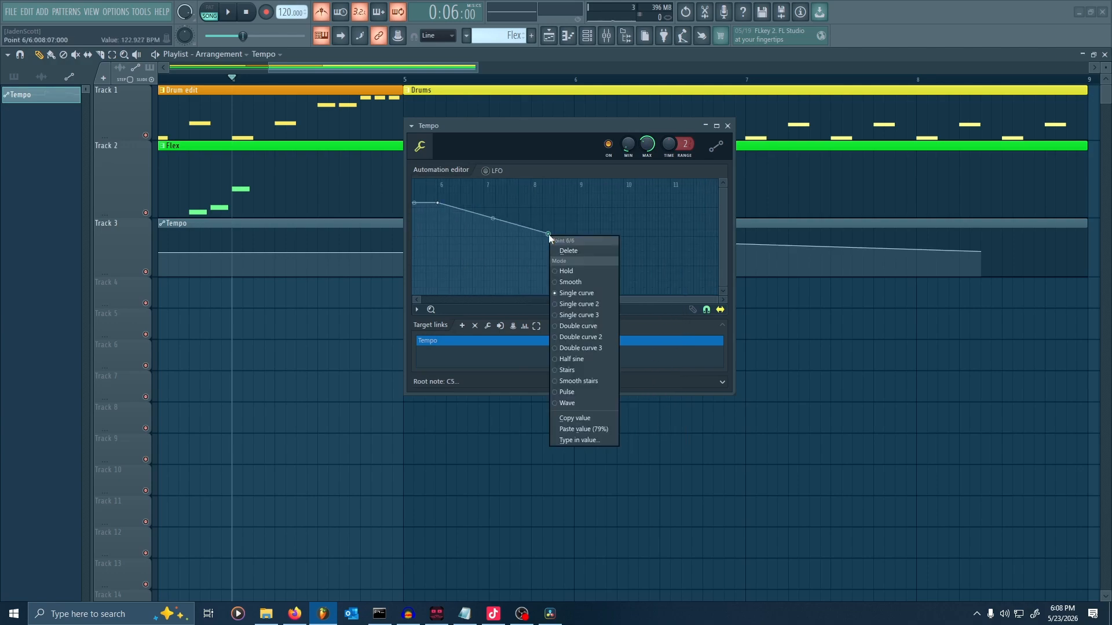
{"action": "left_click", "coordinate": [597, 430]}
{"action": "left_click", "coordinate": [727, 126]}
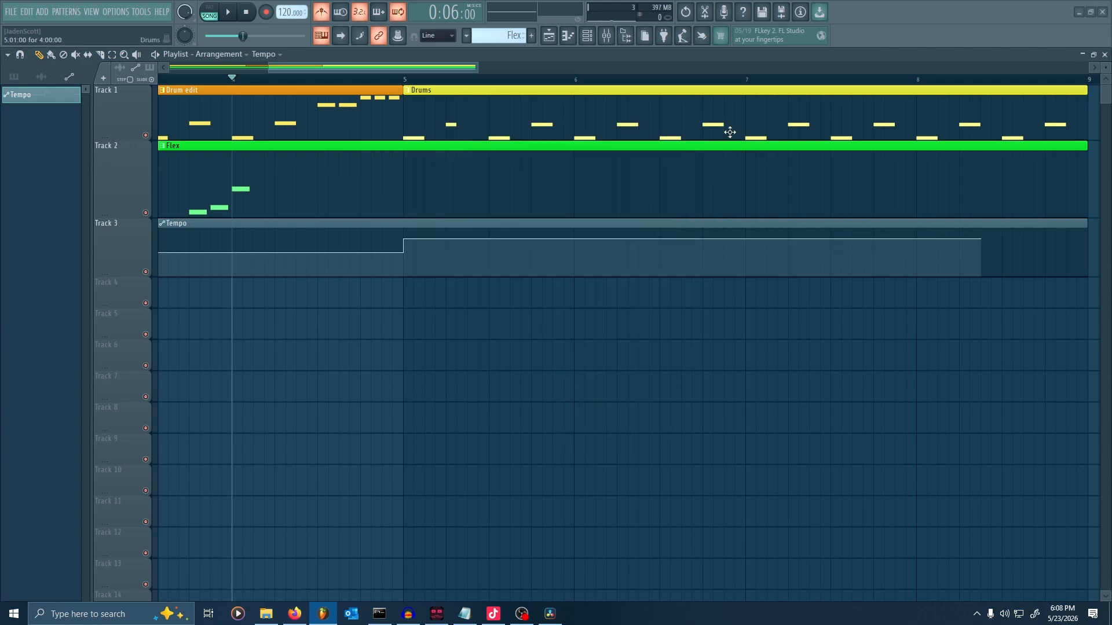
Move the playhead from bar 4 to bar 5 to check the tempo change.
{"action": "scroll", "coordinate": [626, 142], "scroll_direction": "down", "scroll_amount": 3}
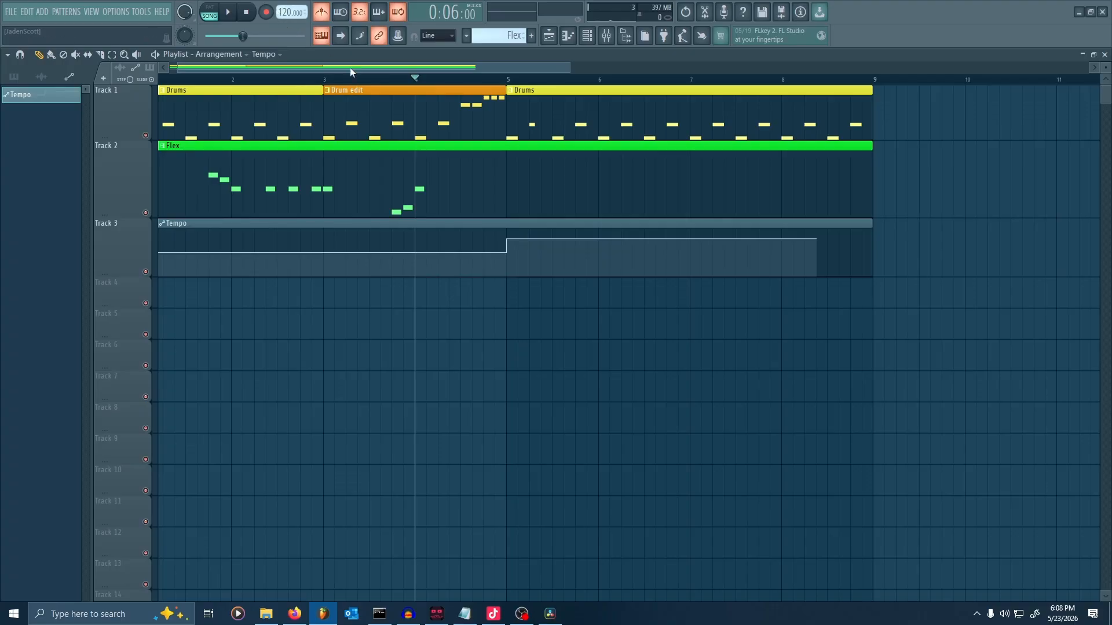
{"action": "mouse_move", "coordinate": [415, 77]}
{"action": "left_mouse_down"}
{"action": "mouse_move", "coordinate": [198, 77]}
{"action": "mouse_move", "coordinate": [807, 87]}
{"action": "mouse_move", "coordinate": [523, 93]}
{"action": "mouse_move", "coordinate": [754, 99]}
{"action": "mouse_move", "coordinate": [529, 95]}
{"action": "left_mouse_up"}
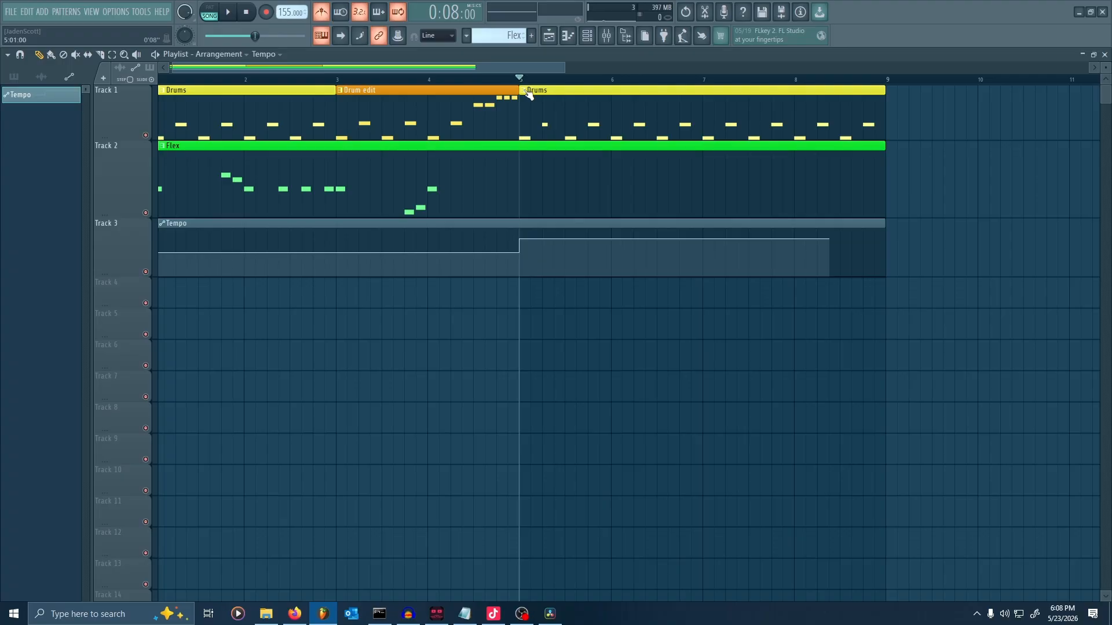
Play the arrangement from bar 3 through the tempo change at bar 5, and turn off the metronome after stopping playback.
{"action": "left_click_drag", "start_coordinate": [529, 94], "coordinate": [343, 92]}
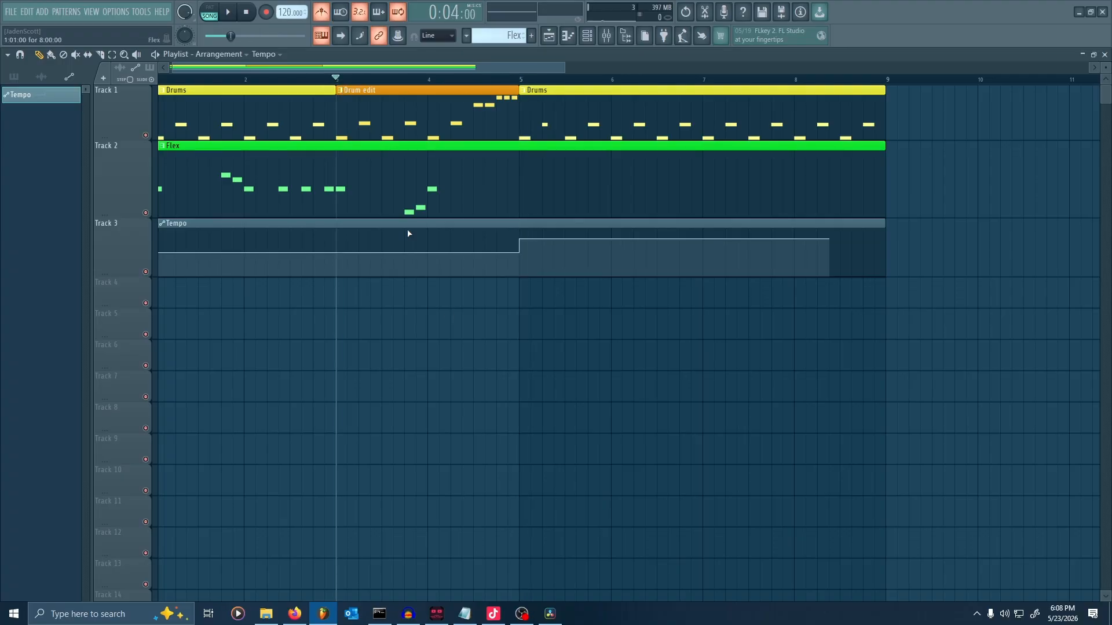
{"action": "key", "text": "space"}
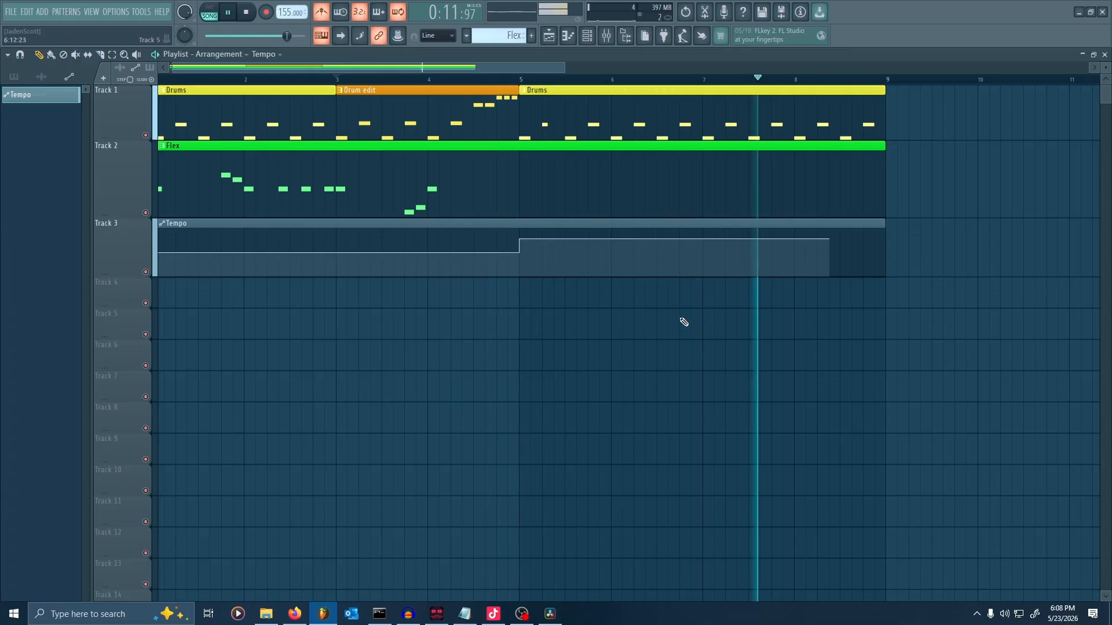
{"action": "key", "text": "space"}
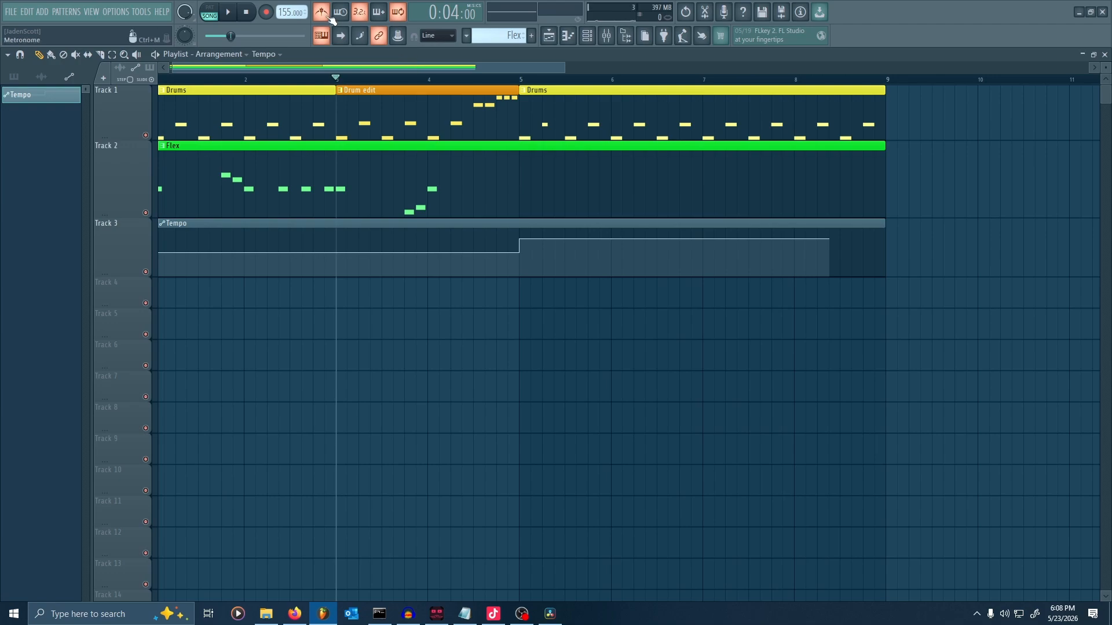
{"action": "left_click", "coordinate": [328, 16]}
{"action": "left_click_drag", "start_coordinate": [342, 316], "coordinate": [485, 317]}
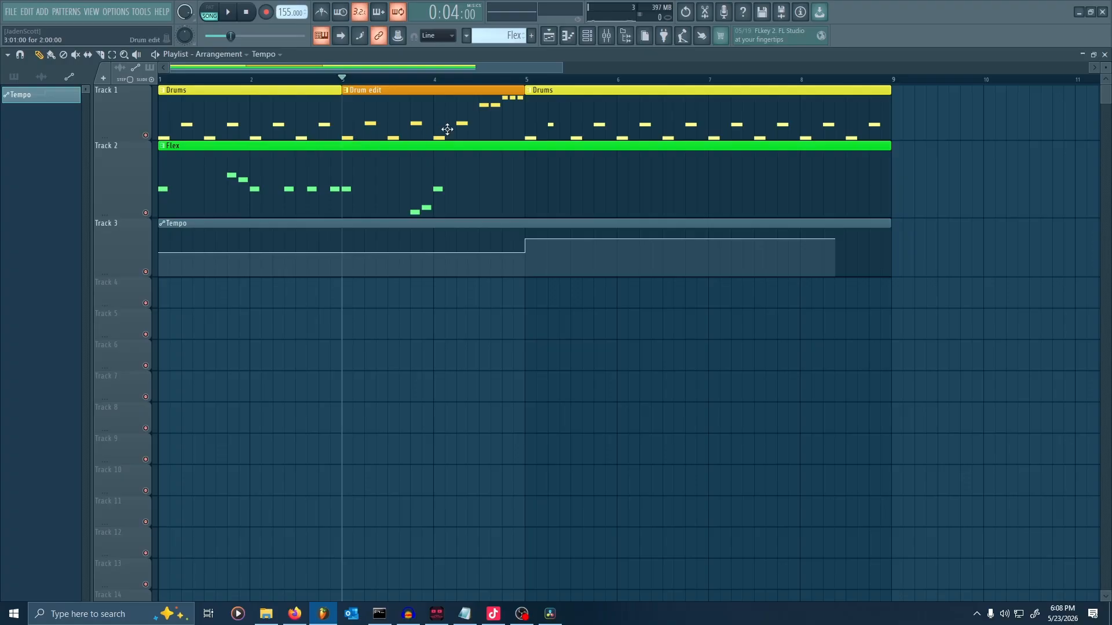
{"action": "double_click", "coordinate": [298, 107]}
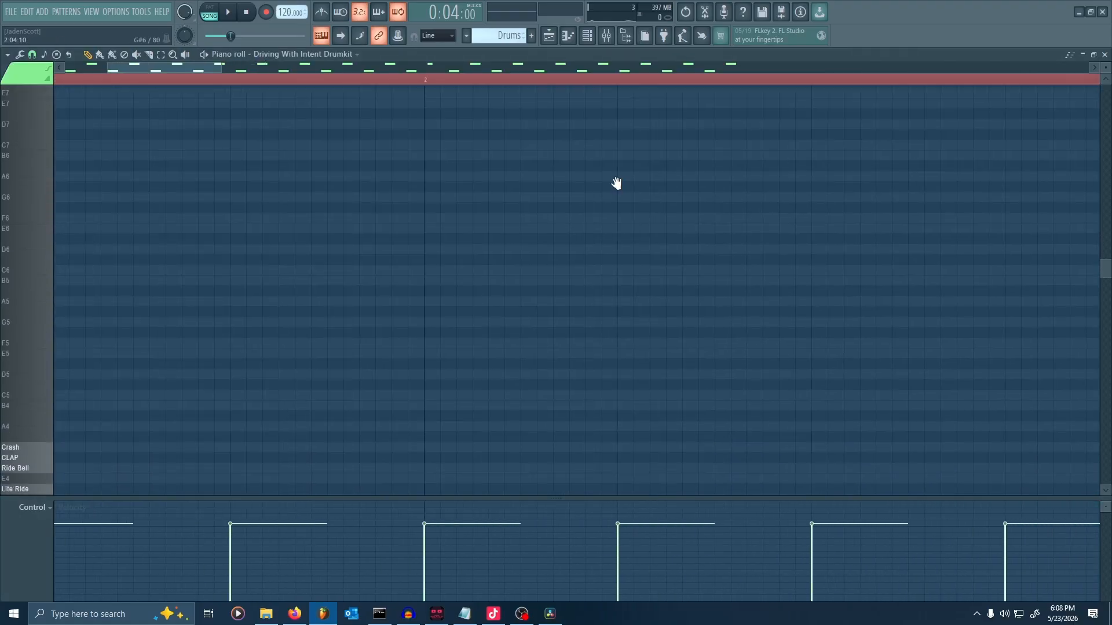
{"action": "left_click_drag", "start_coordinate": [617, 183], "coordinate": [645, 175]}
{"action": "left_click", "coordinate": [1105, 55]}
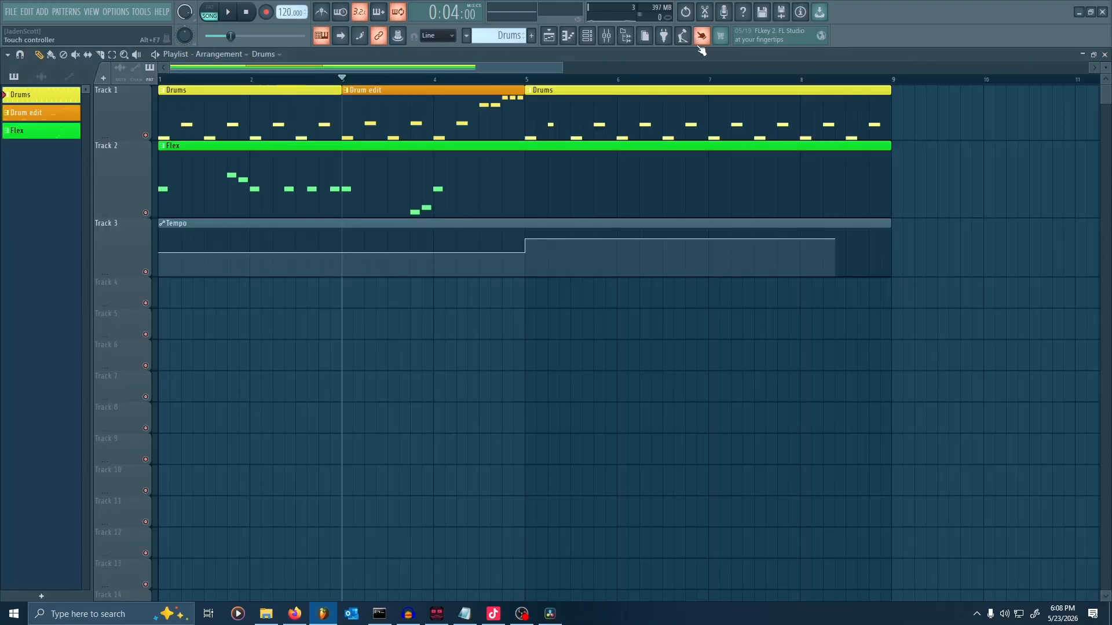
Create an automation clip for the Insert 2 volume fader in the Mixer and move the clip to start at bar 1 on Track 4.
{"action": "left_click", "coordinate": [625, 40]}
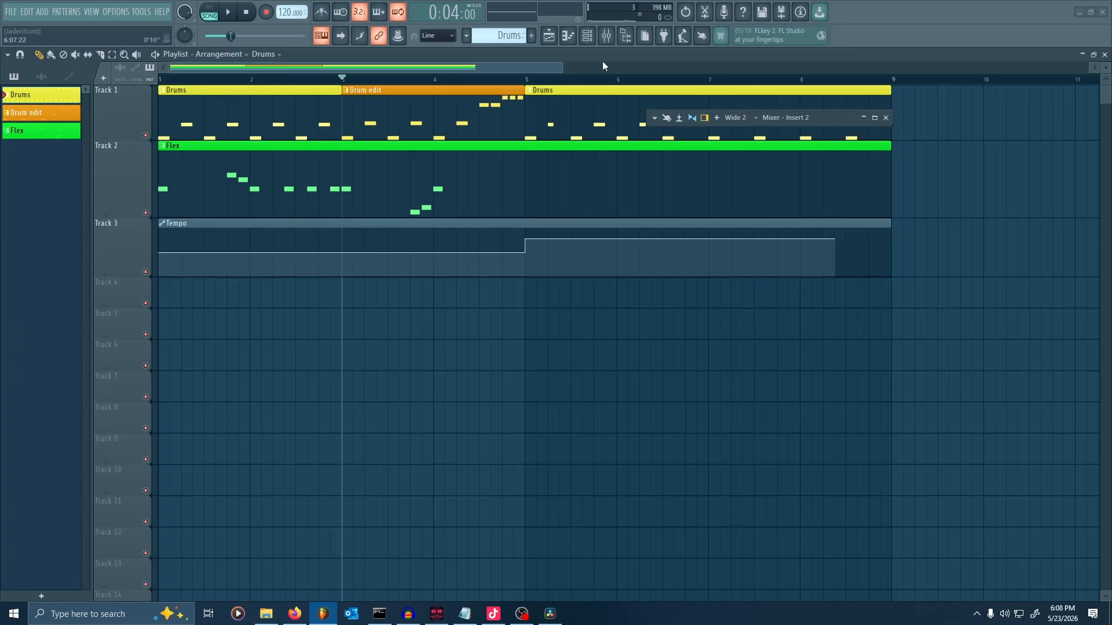
{"action": "left_click", "coordinate": [875, 118]}
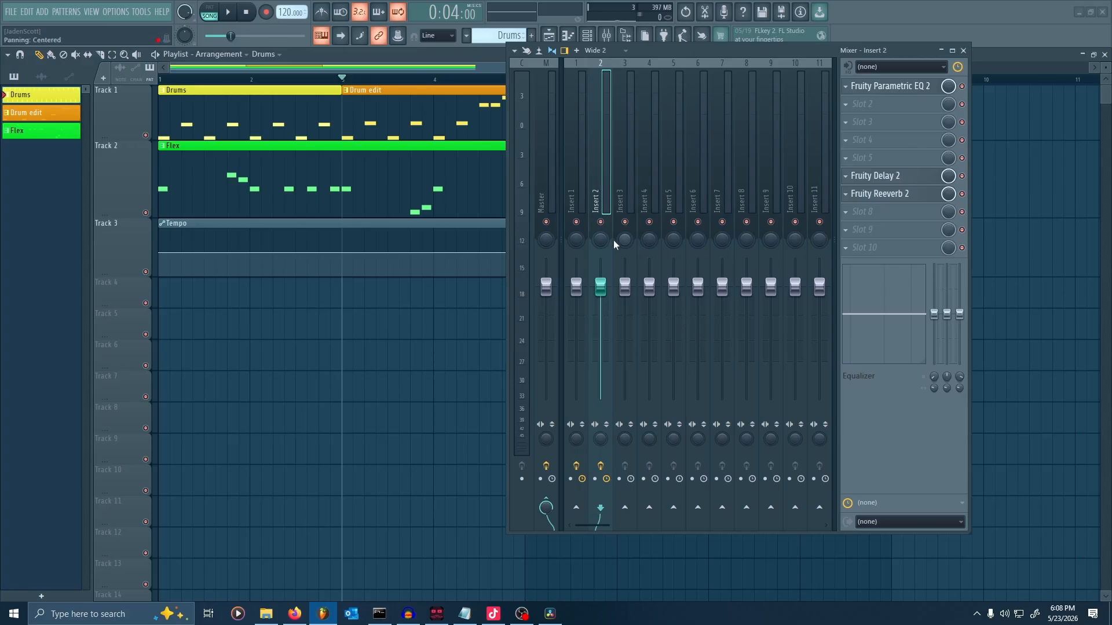
{"action": "right_click", "coordinate": [603, 289]}
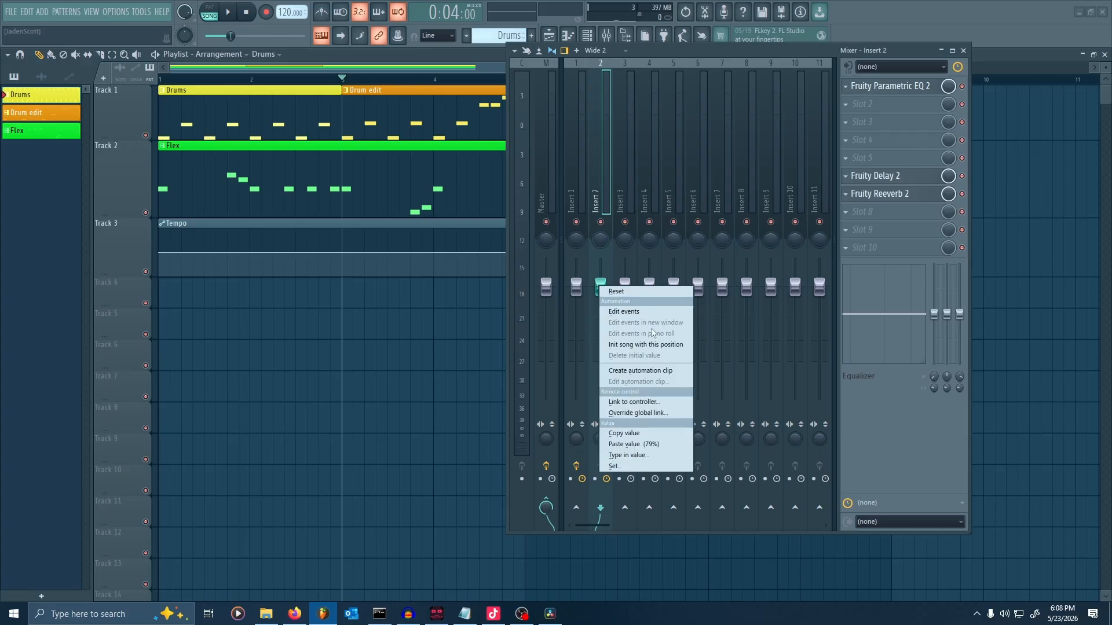
{"action": "left_click", "coordinate": [652, 370]}
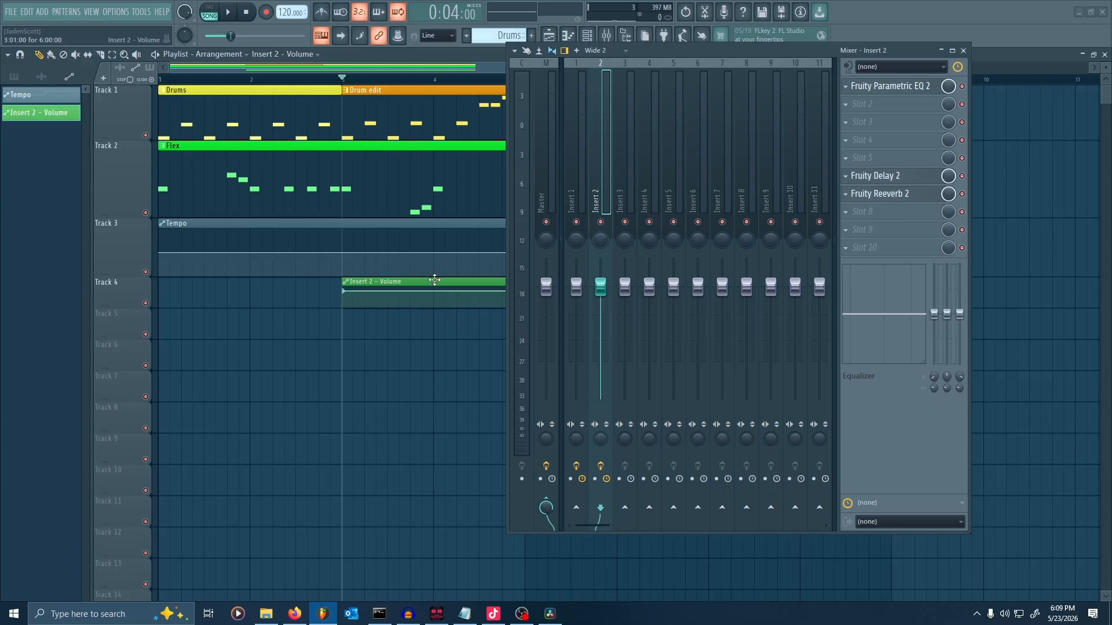
{"action": "left_click_drag", "start_coordinate": [435, 280], "coordinate": [222, 279]}
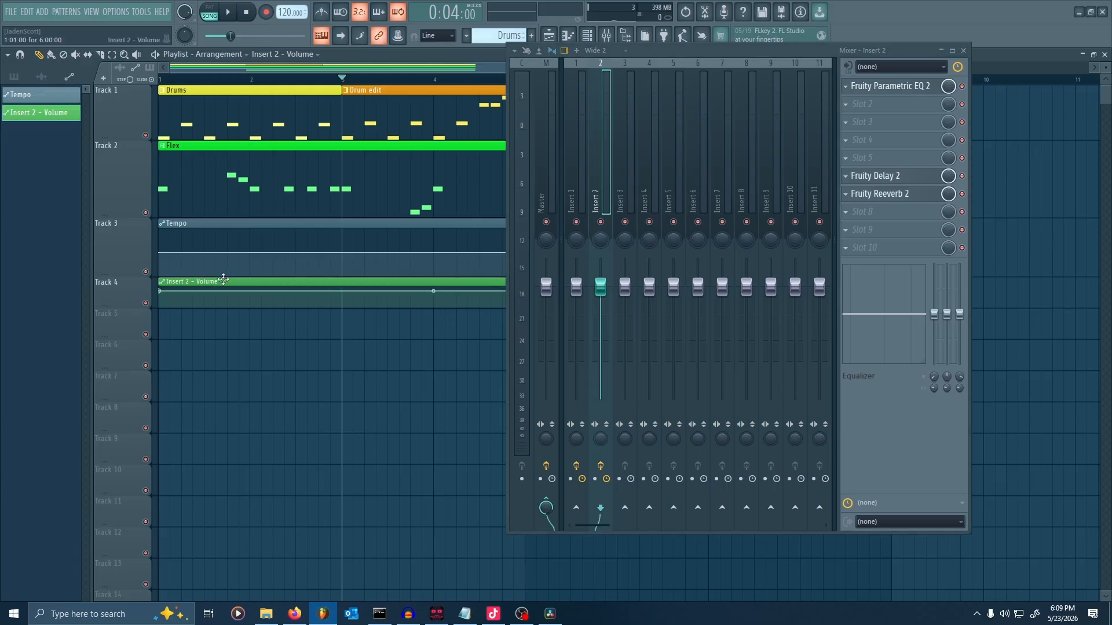
Add a control point at bar 3 of the Insert 2 volume clip and lower its first point to the minimum for a fade-in.
{"action": "left_click_drag", "start_coordinate": [646, 52], "coordinate": [845, 58]}
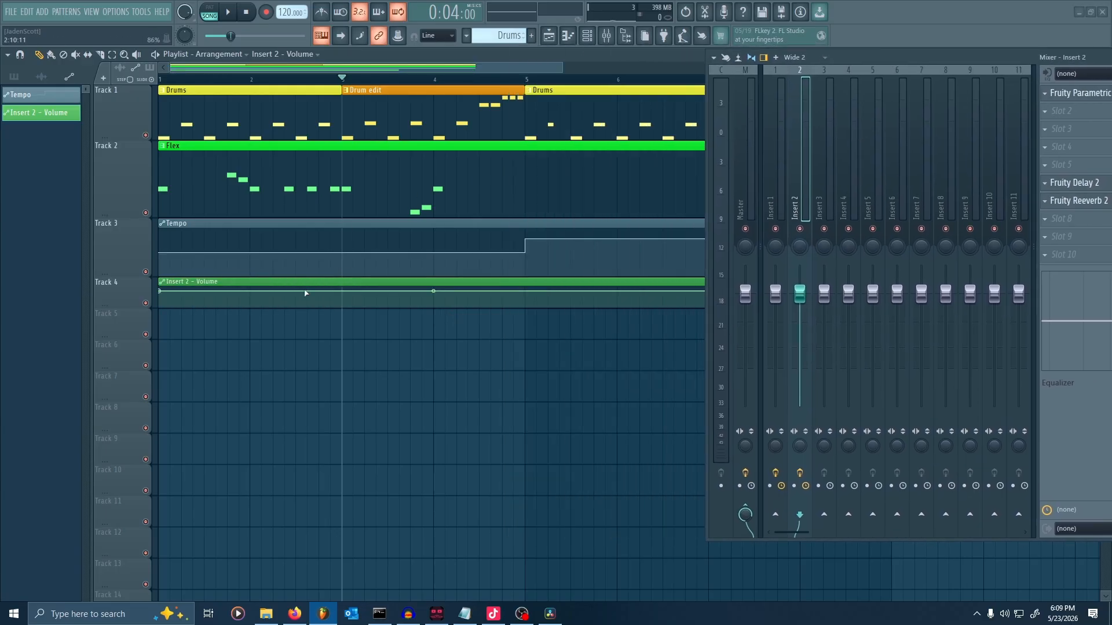
{"action": "right_click", "coordinate": [342, 294]}
{"action": "left_click_drag", "start_coordinate": [160, 291], "coordinate": [157, 332]}
Play the Insert 2 volume fade-in from bar 1 past bar 3, stop playback, and undo the fade-in.
{"action": "left_click", "coordinate": [182, 81]}
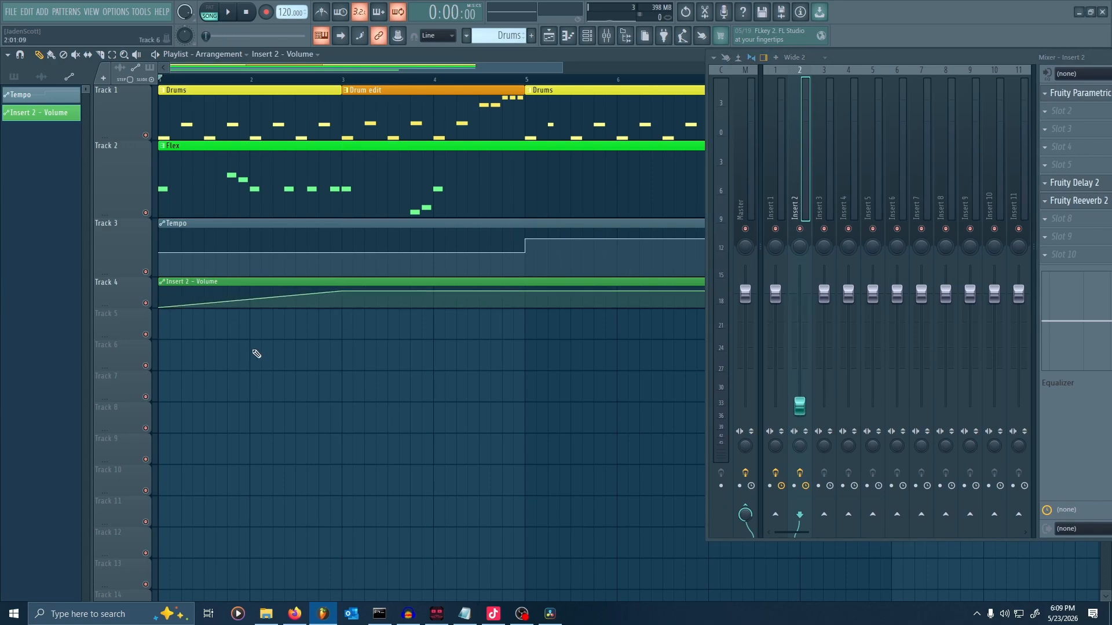
{"action": "key", "text": "space"}
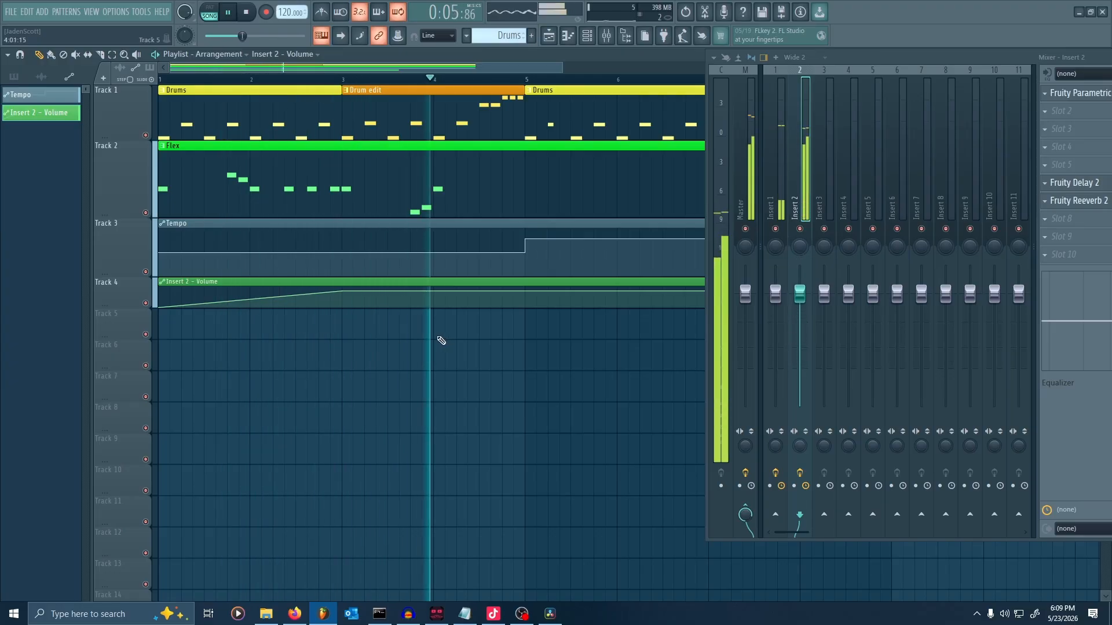
{"action": "key", "text": "space"}
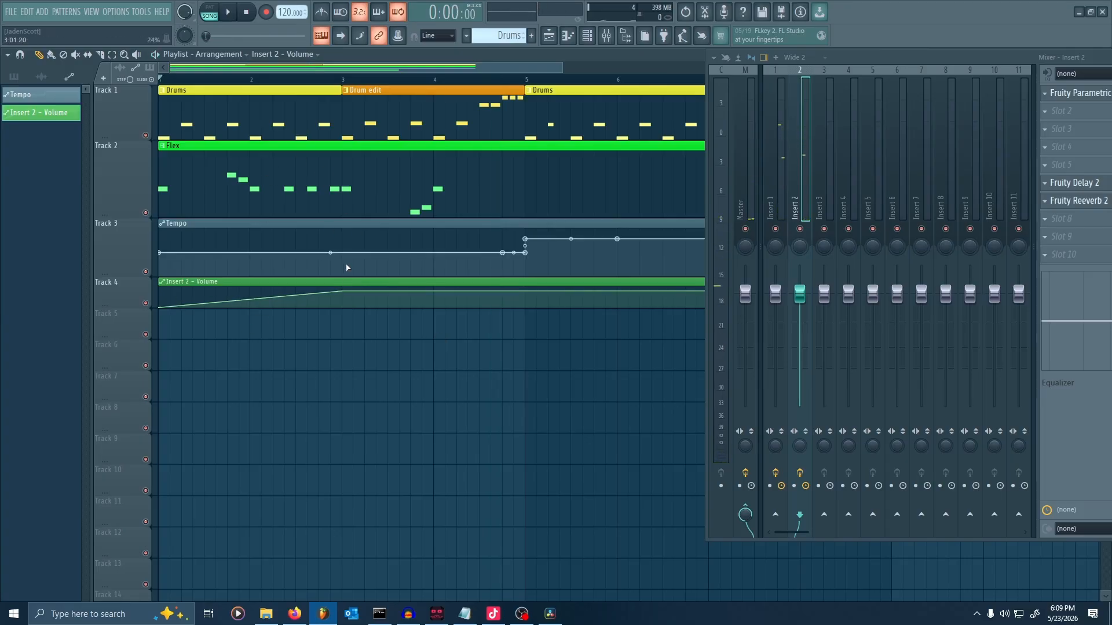
{"action": "key", "text": "ctrl+z"}
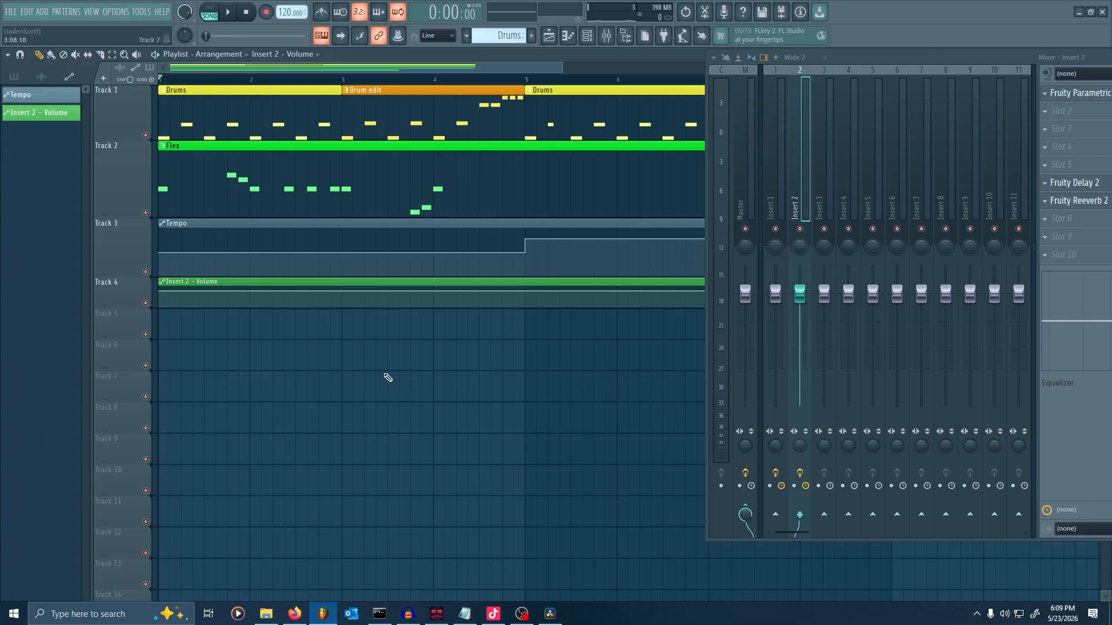
Move the Mixer window back over the Playlist and close it.
{"action": "left_click_drag", "start_coordinate": [948, 65], "coordinate": [729, 76]}
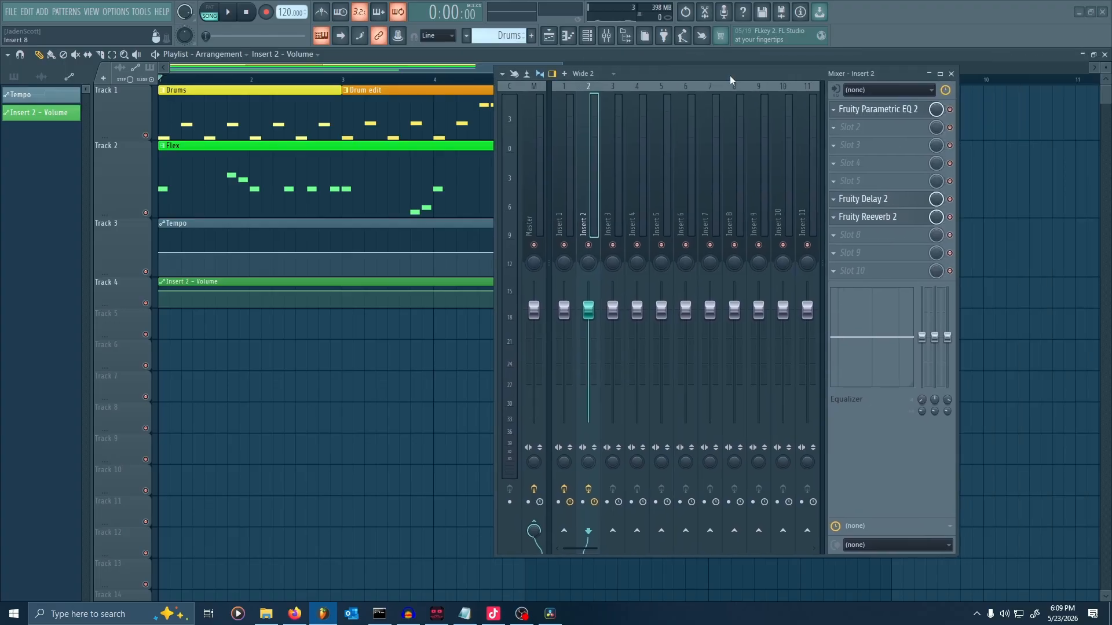
{"action": "left_click", "coordinate": [953, 74]}
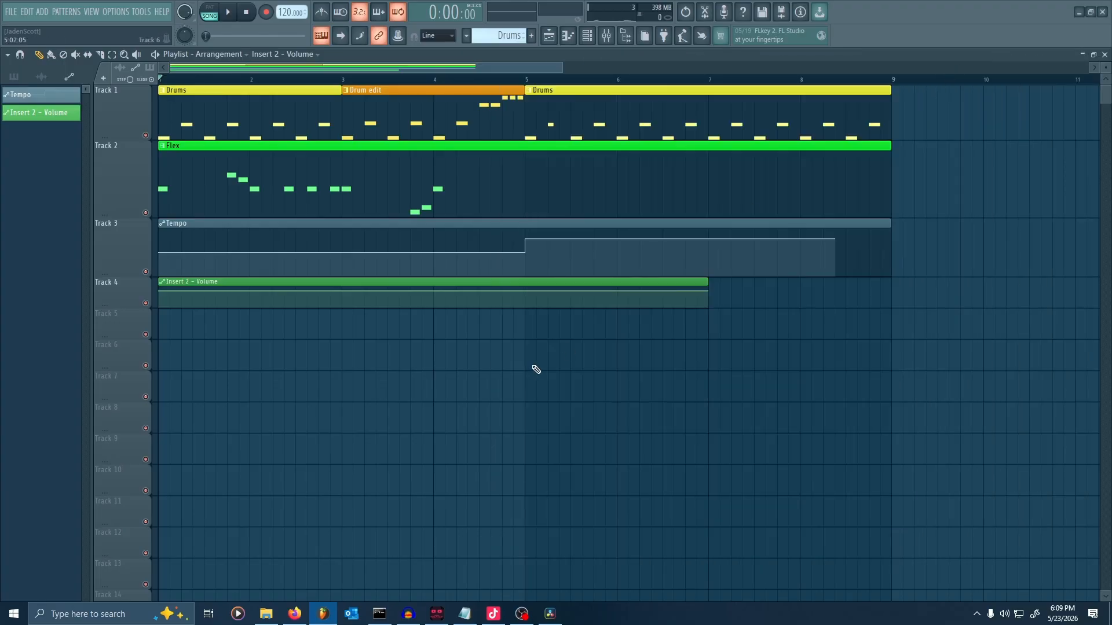